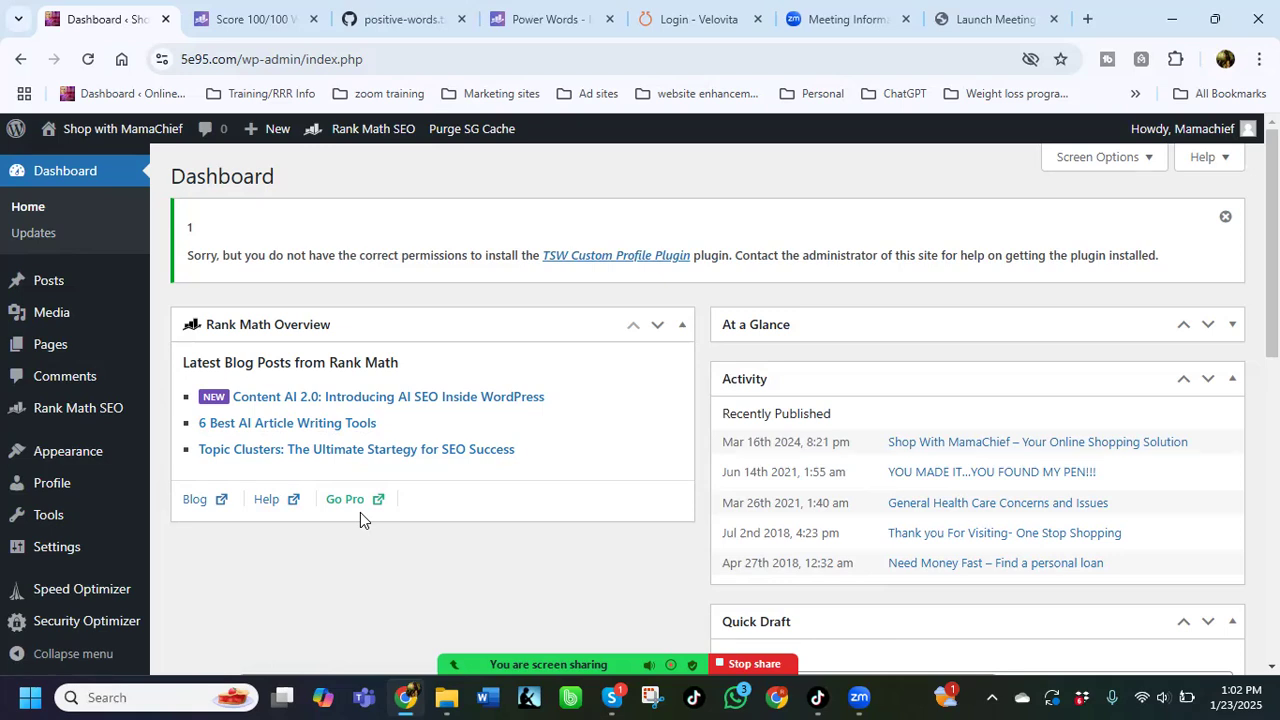
Step: Open the list of all posts and show the SEO Desc column in it, leaving the SEO Title column hidden
{"action": "mouse_move", "coordinate": [54, 287]}
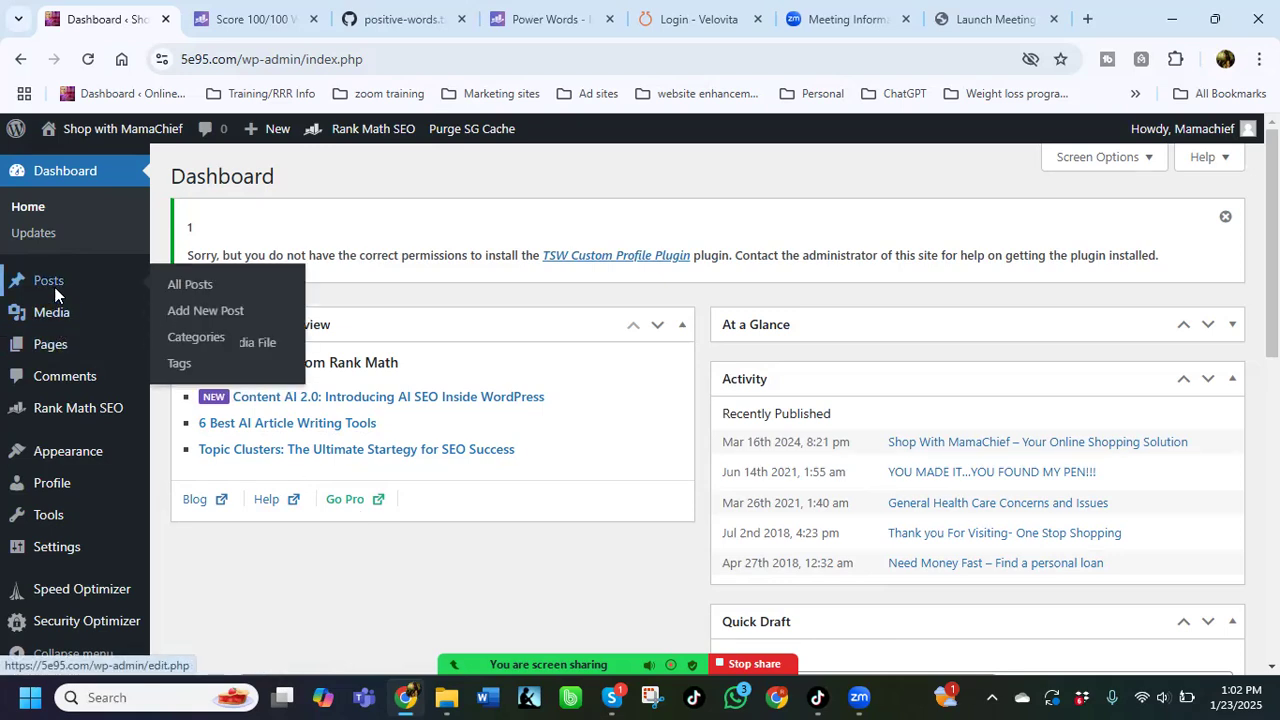
{"action": "left_click", "coordinate": [205, 287]}
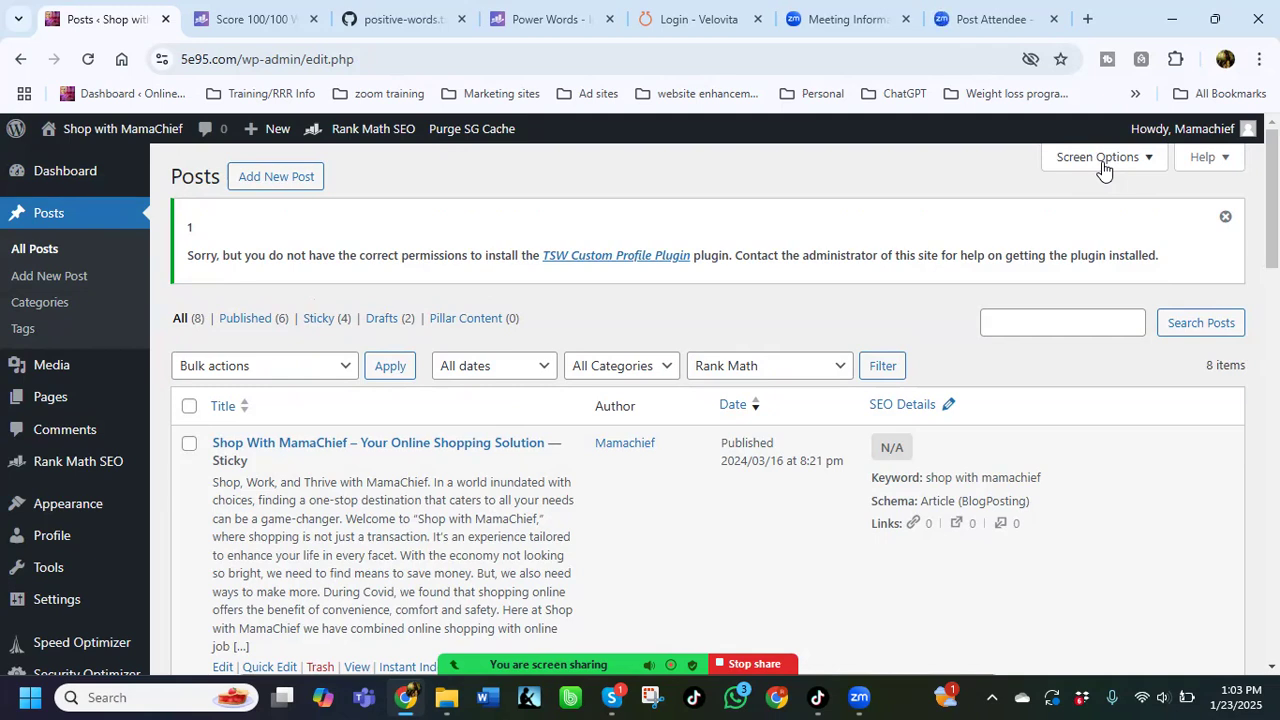
{"action": "left_click", "coordinate": [1100, 160]}
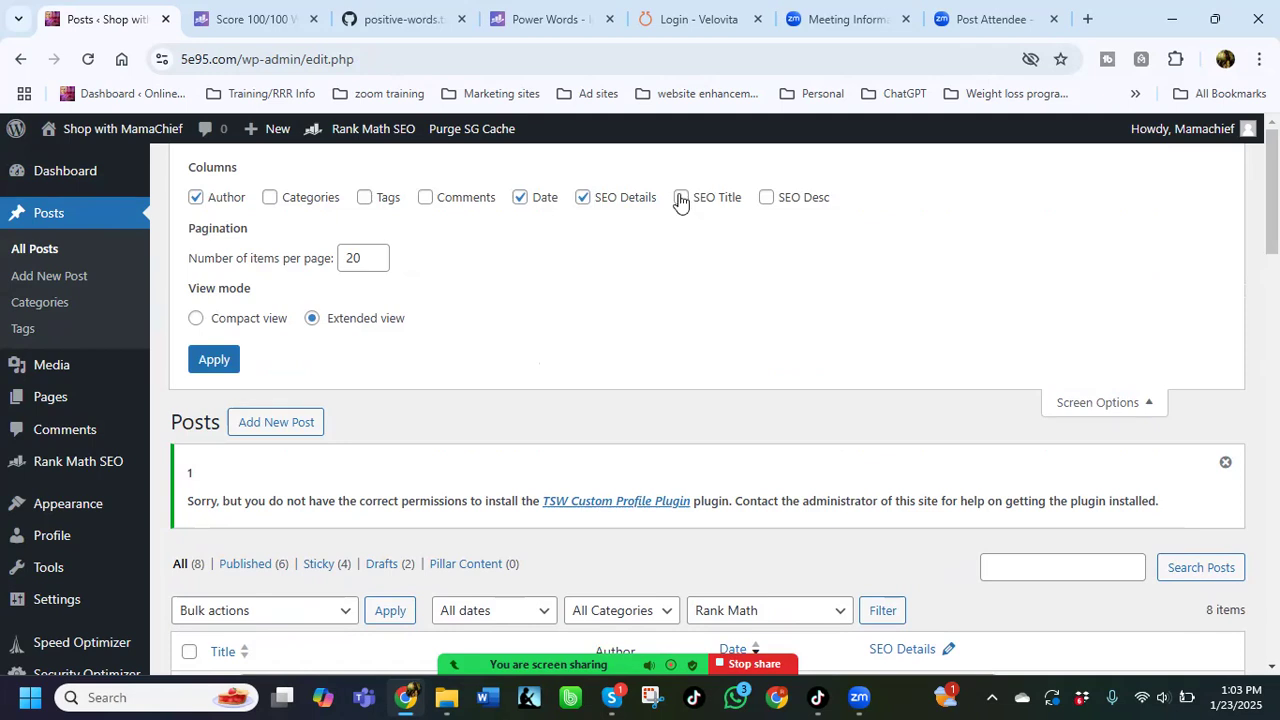
{"action": "left_click", "coordinate": [680, 198]}
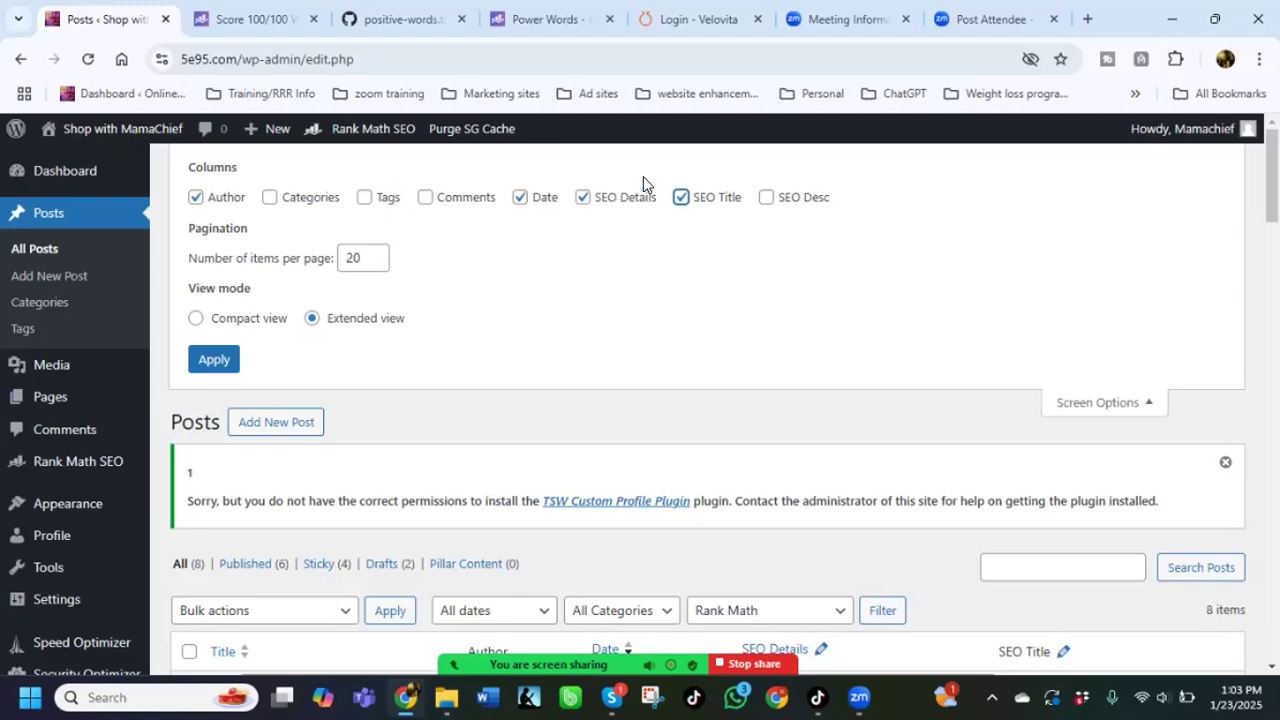
{"action": "key", "text": "space"}
{"action": "key", "text": "Tab"}
{"action": "key", "text": "space"}
Step: Open the post "Shop With MamaChief – Your Online Shopping Solution" for editing and save it
{"action": "scroll", "coordinate": [397, 514], "scroll_direction": "down", "scroll_amount": 1}
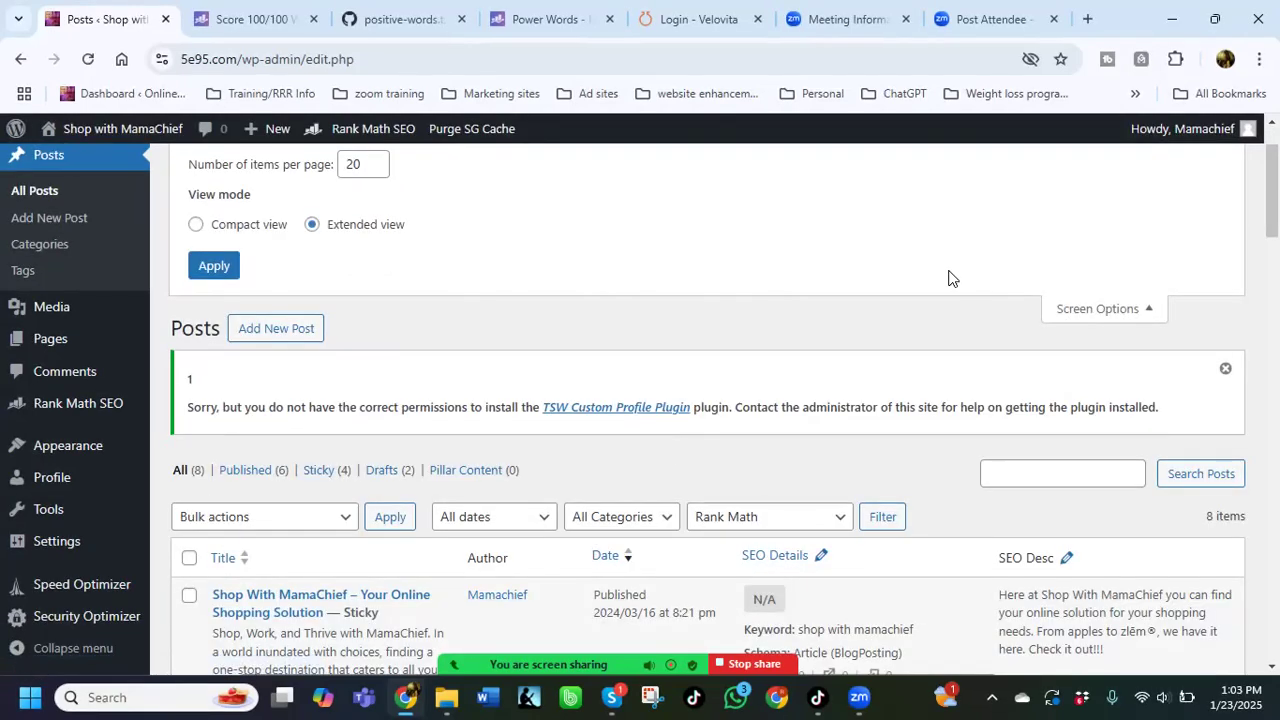
{"action": "scroll", "coordinate": [1066, 487], "scroll_direction": "down", "scroll_amount": 1}
{"action": "scroll", "coordinate": [1066, 487], "scroll_direction": "down", "scroll_amount": 1}
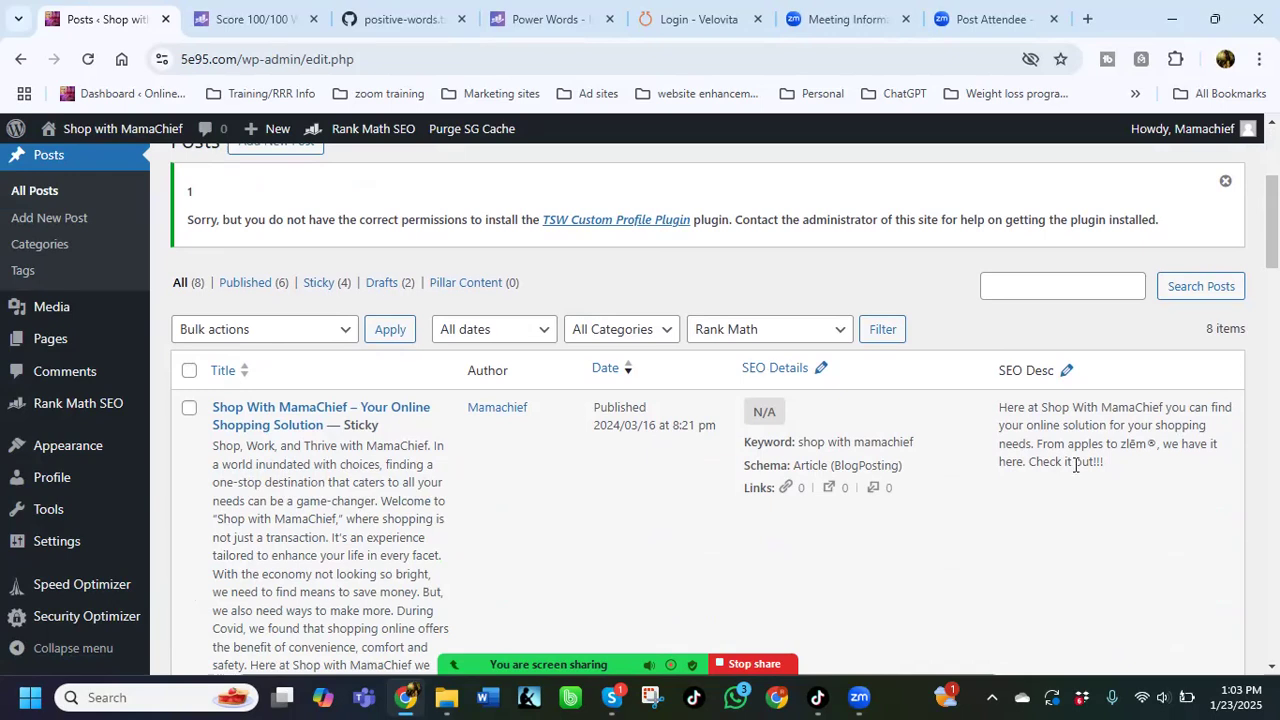
{"action": "scroll", "coordinate": [1070, 466], "scroll_direction": "up", "scroll_amount": 1}
{"action": "scroll", "coordinate": [1066, 470], "scroll_direction": "down", "scroll_amount": 1}
{"action": "scroll", "coordinate": [660, 420], "scroll_direction": "down", "scroll_amount": 3}
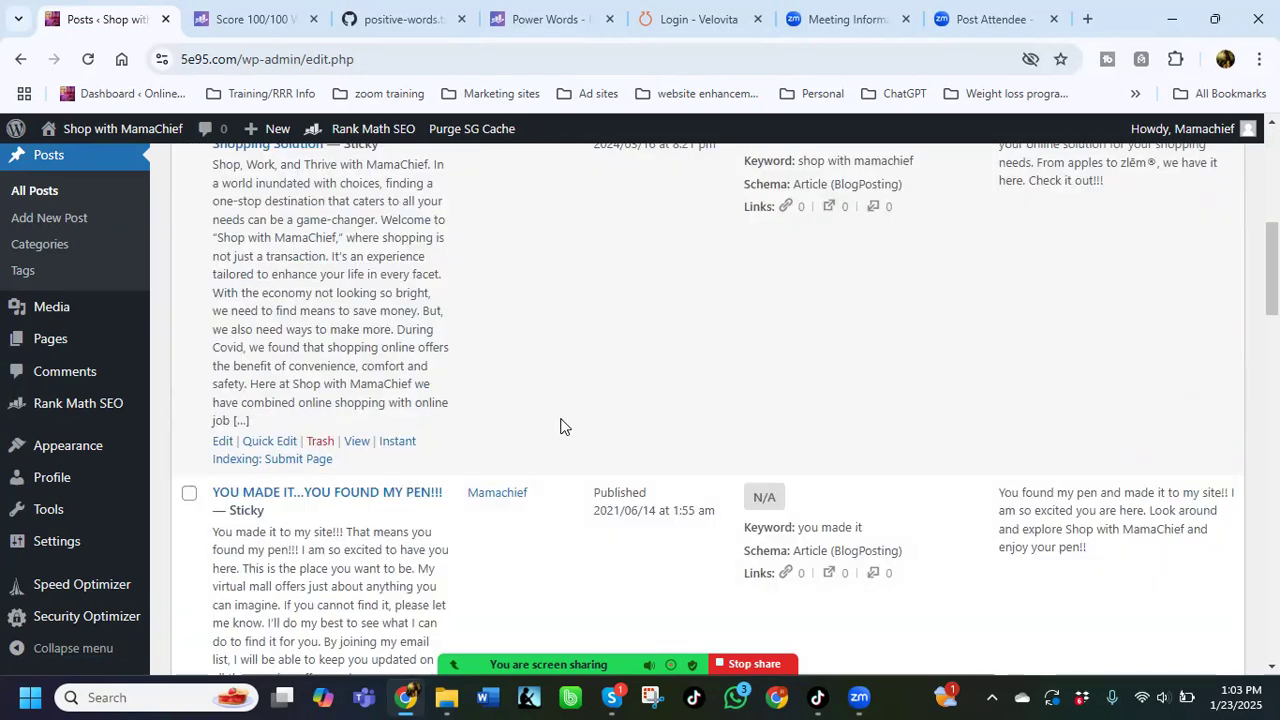
{"action": "left_click", "coordinate": [222, 444]}
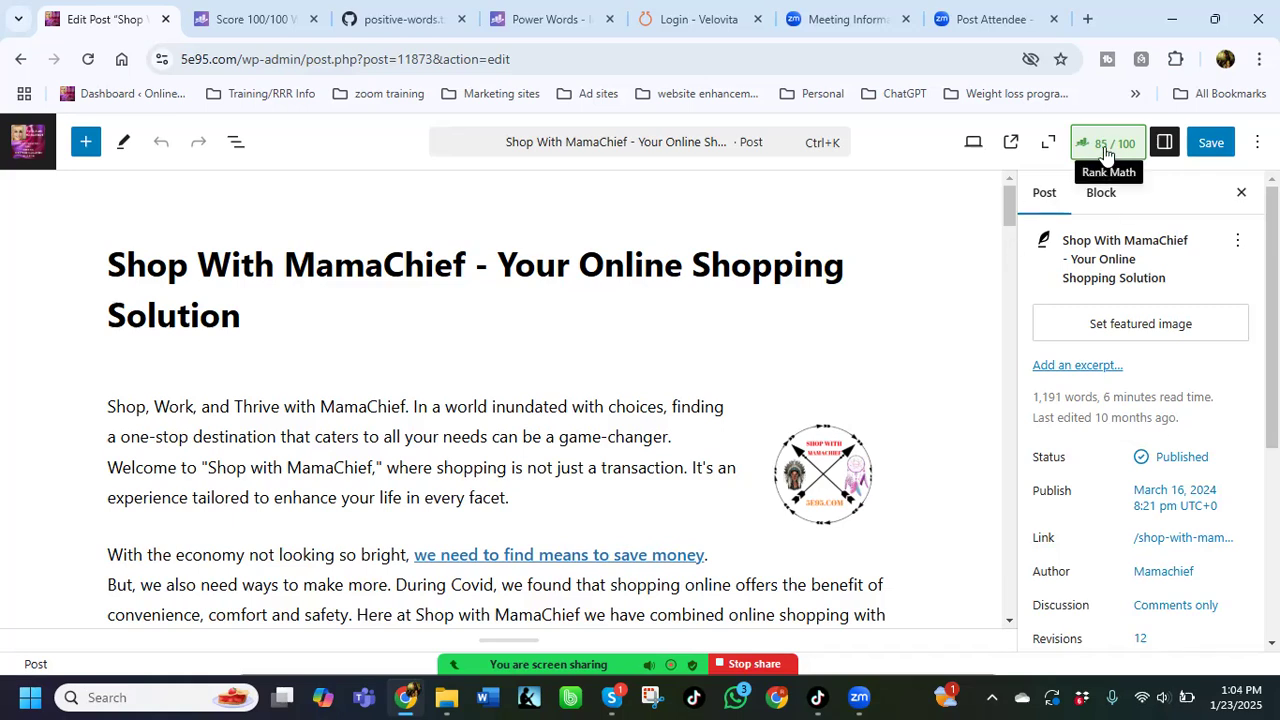
{"action": "left_click", "coordinate": [1210, 150]}
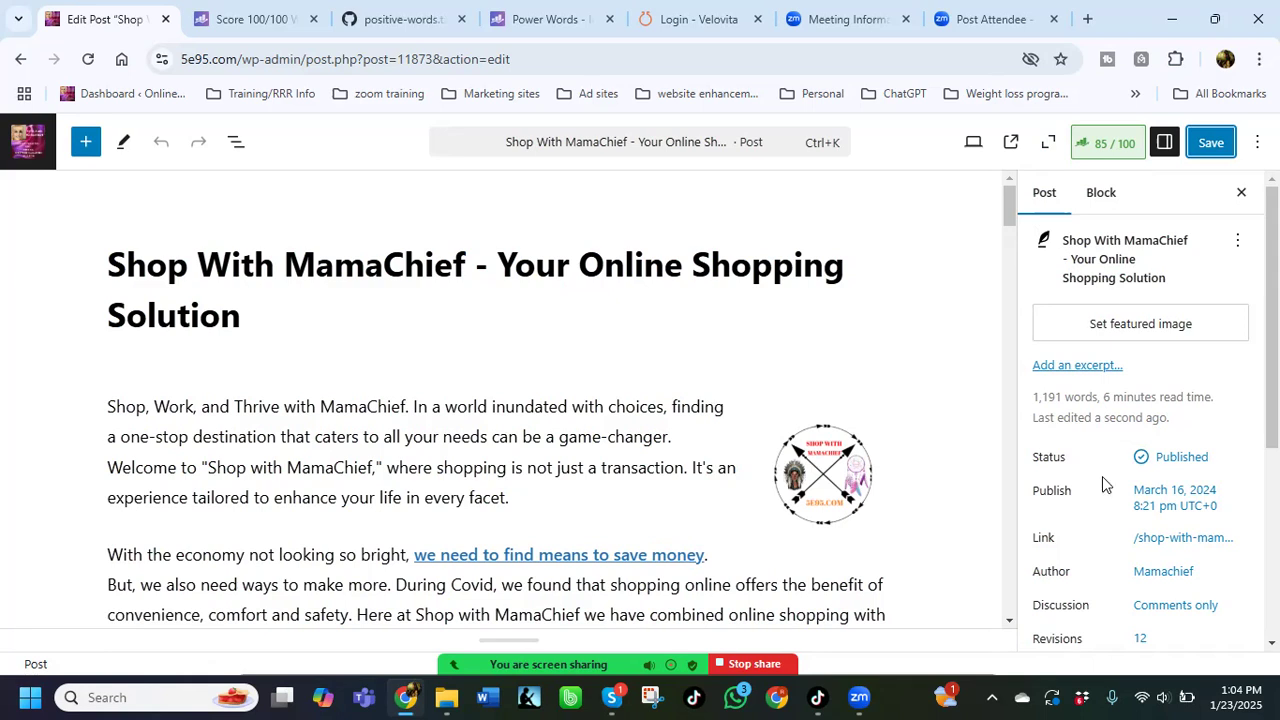
Step: Open the post's Rank Math SEO analysis and review the snippet preview, focus keyword and Basic SEO checks
{"action": "scroll", "coordinate": [1122, 550], "scroll_direction": "down", "scroll_amount": 1}
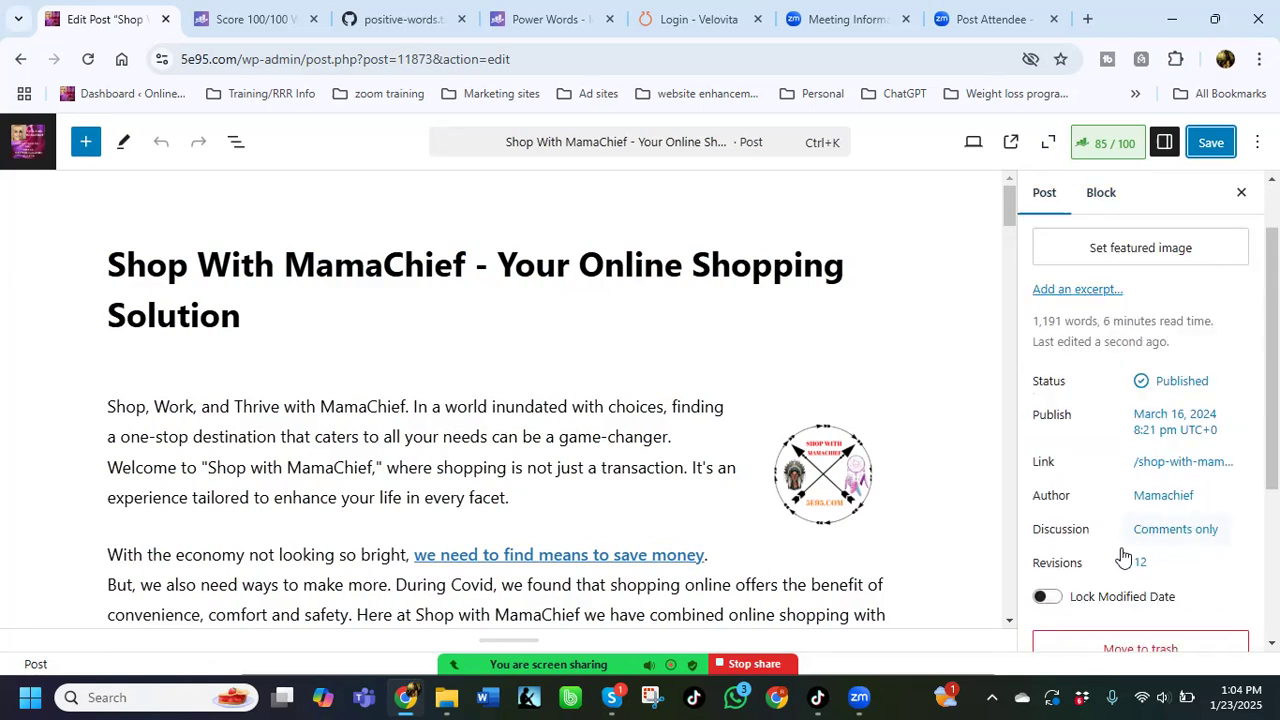
{"action": "scroll", "coordinate": [1123, 527], "scroll_direction": "down", "scroll_amount": 1}
{"action": "scroll", "coordinate": [1128, 400], "scroll_direction": "up", "scroll_amount": 2}
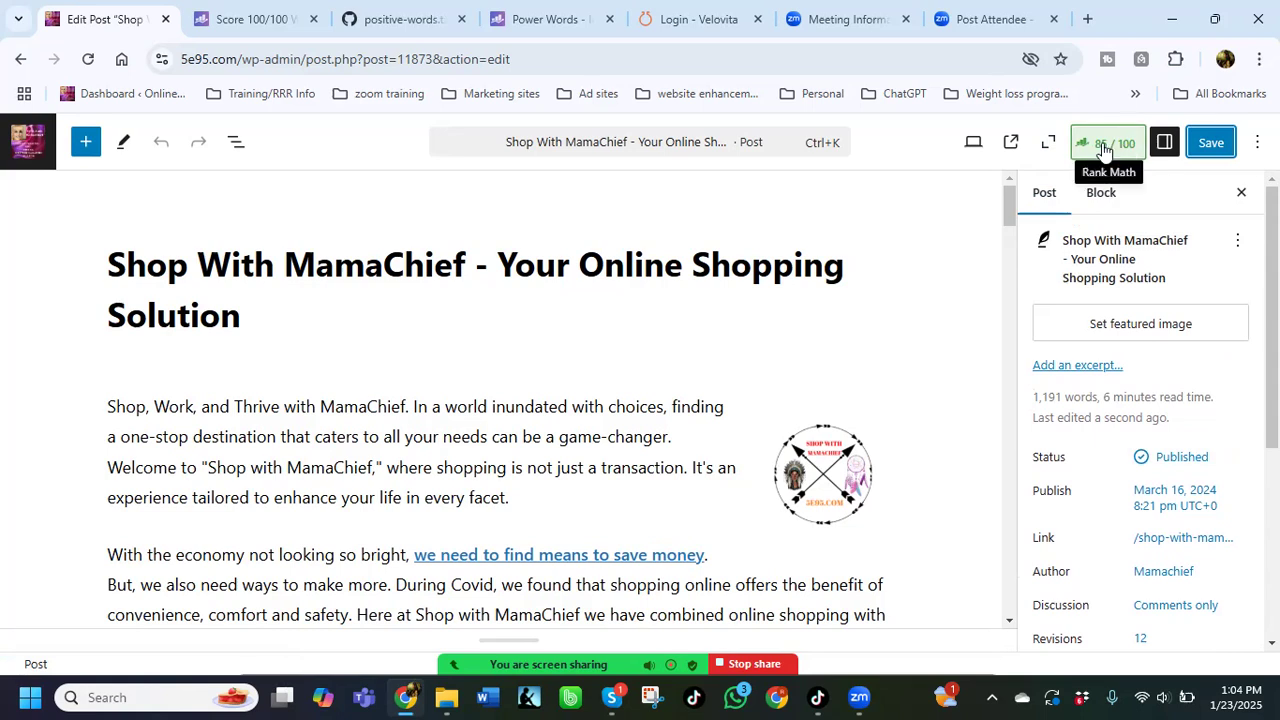
{"action": "left_click", "coordinate": [1104, 150]}
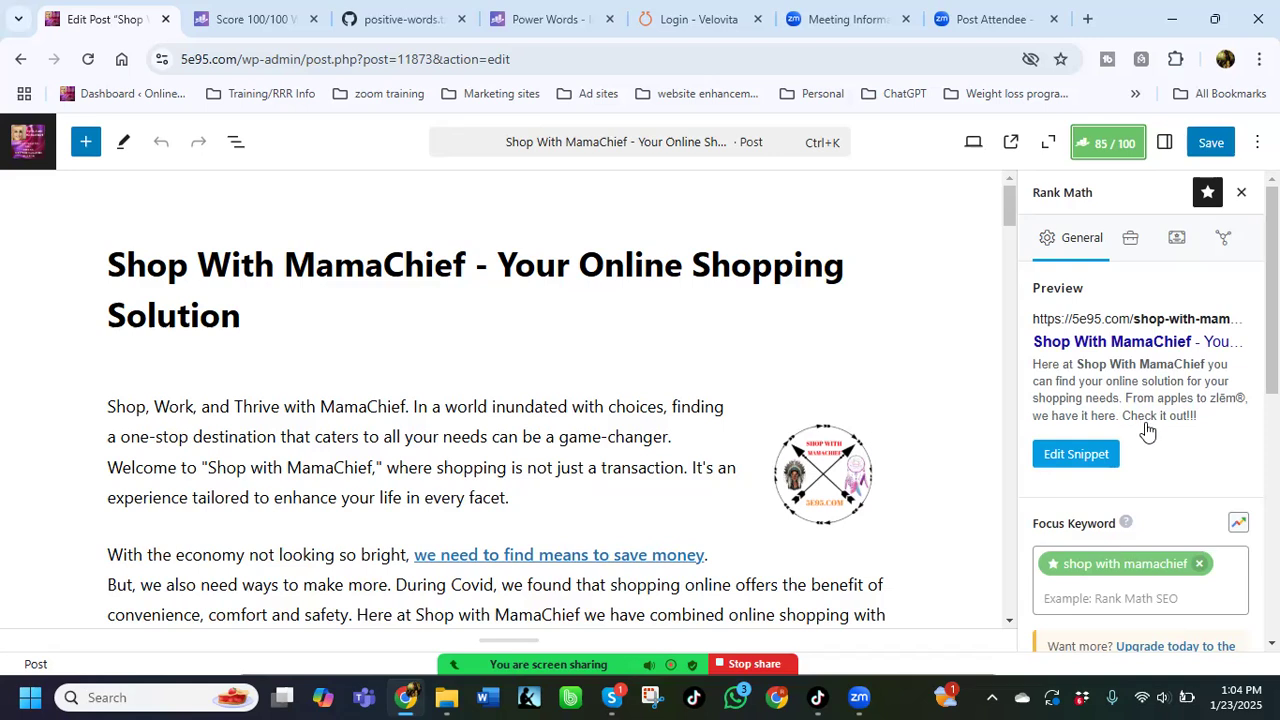
{"action": "scroll", "coordinate": [1068, 487], "scroll_direction": "down", "scroll_amount": 1}
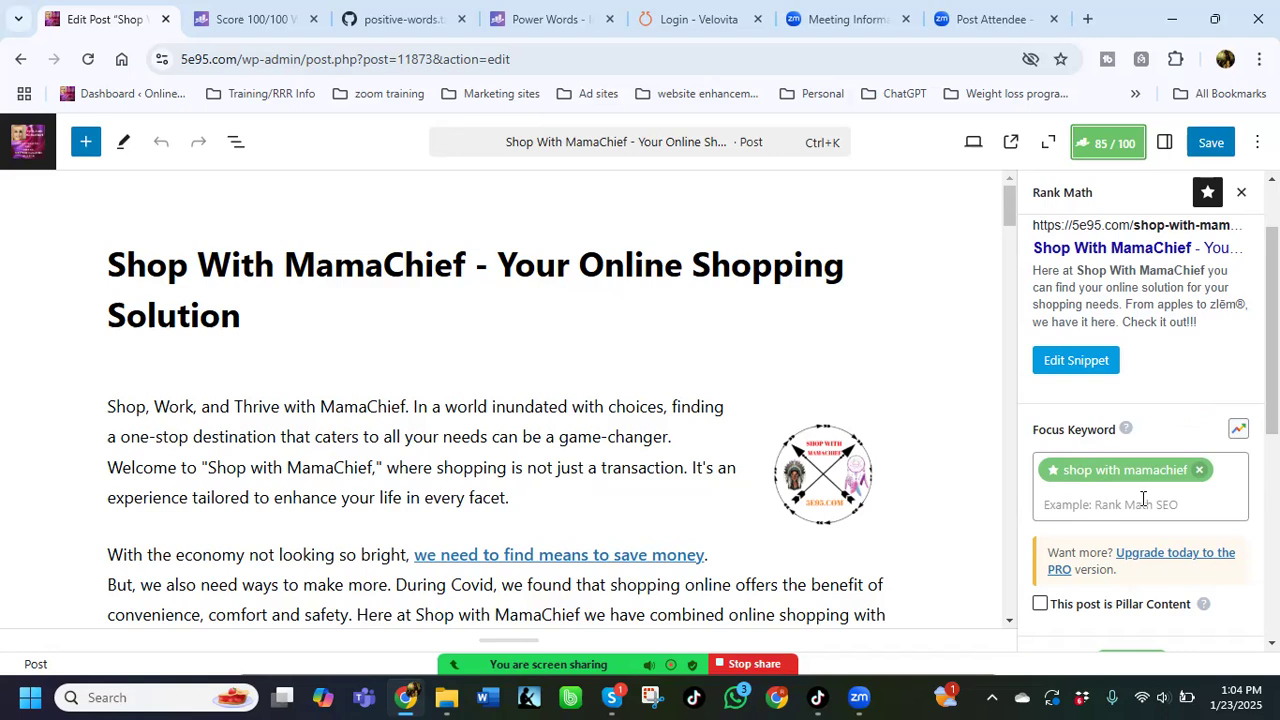
{"action": "scroll", "coordinate": [1143, 500], "scroll_direction": "down", "scroll_amount": 3}
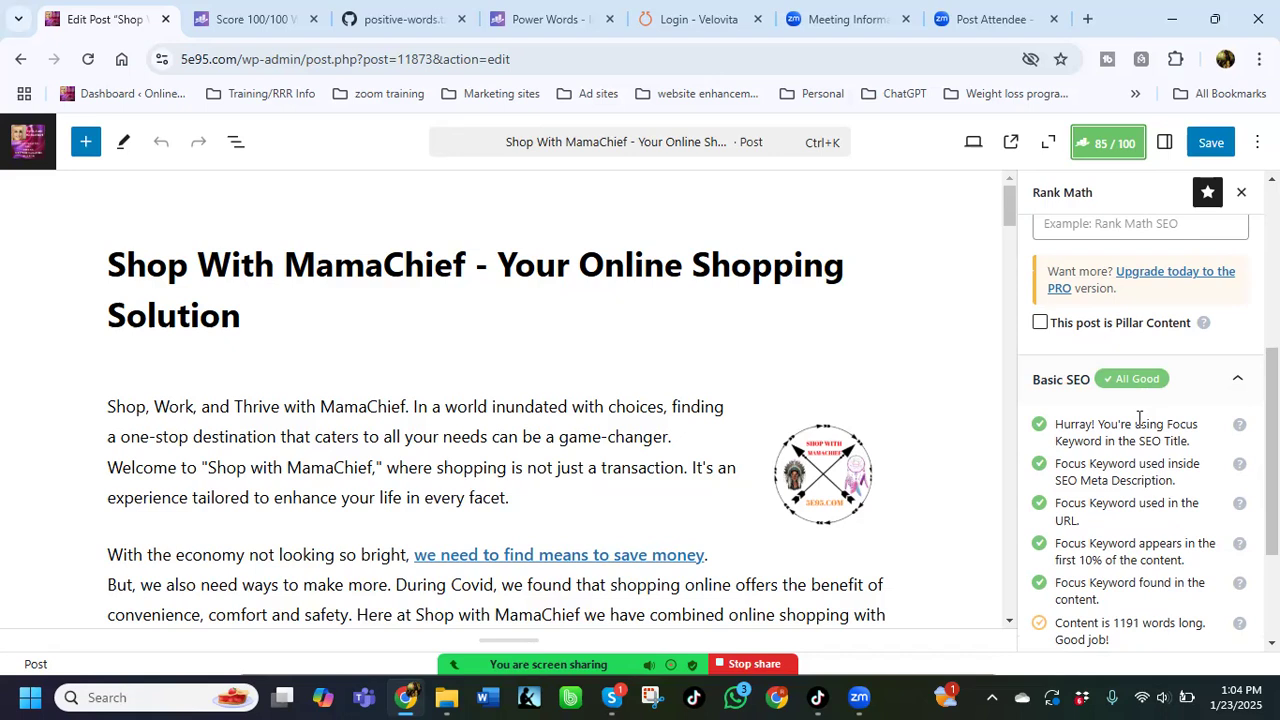
{"action": "scroll", "coordinate": [1139, 430], "scroll_direction": "down", "scroll_amount": 1}
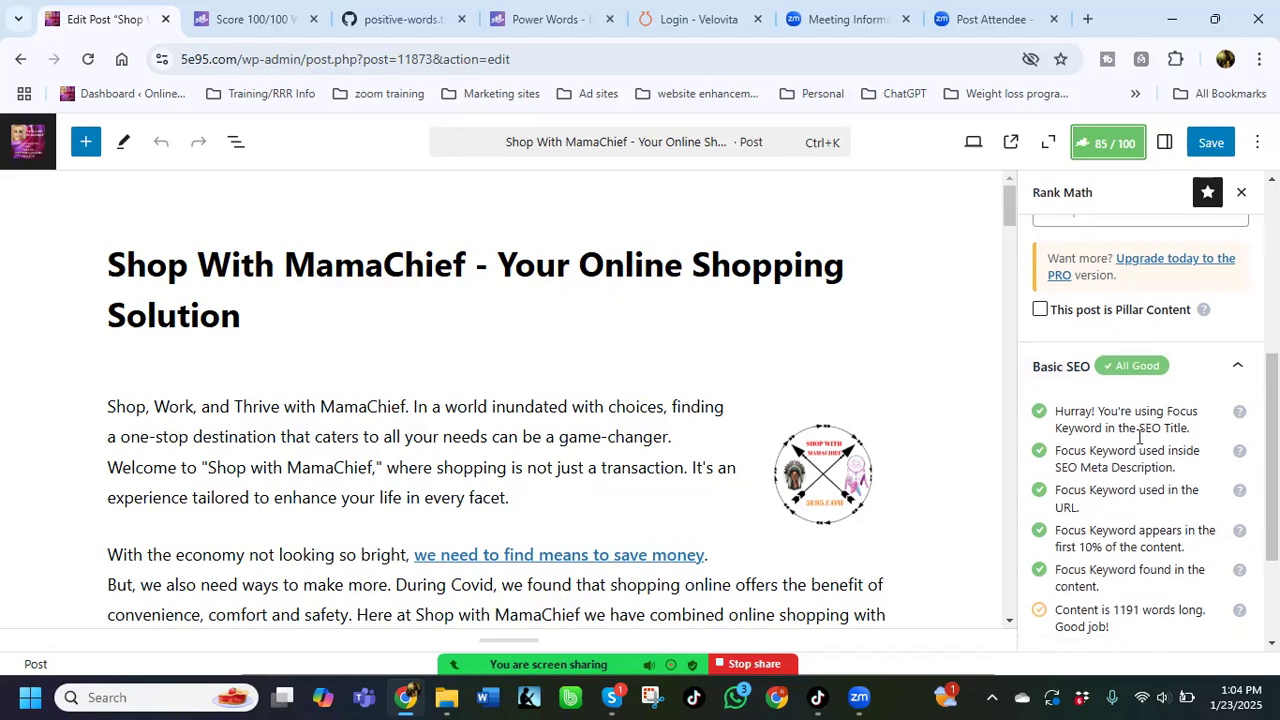
{"action": "scroll", "coordinate": [1139, 437], "scroll_direction": "down", "scroll_amount": 1}
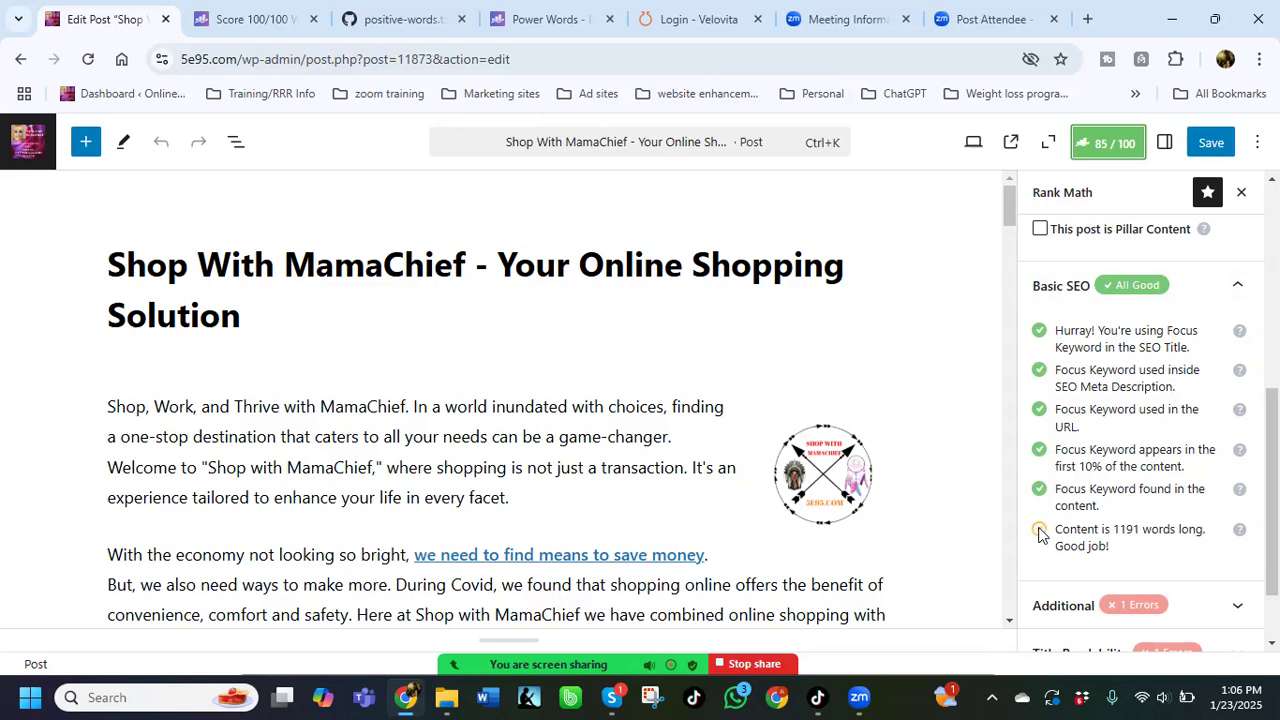
{"action": "scroll", "coordinate": [1040, 532], "scroll_direction": "down", "scroll_amount": 1}
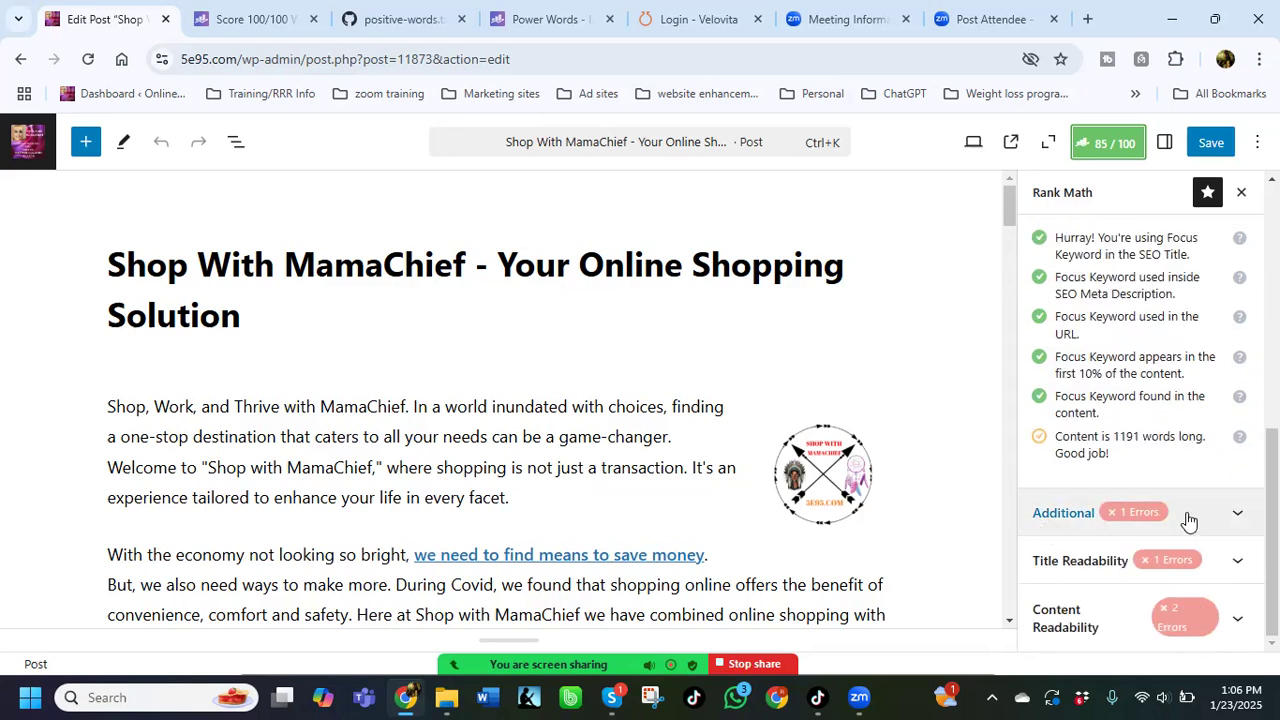
Step: Expand the Additional and Title Readability checks in the Rank Math analysis and review each item
{"action": "left_click", "coordinate": [1237, 514]}
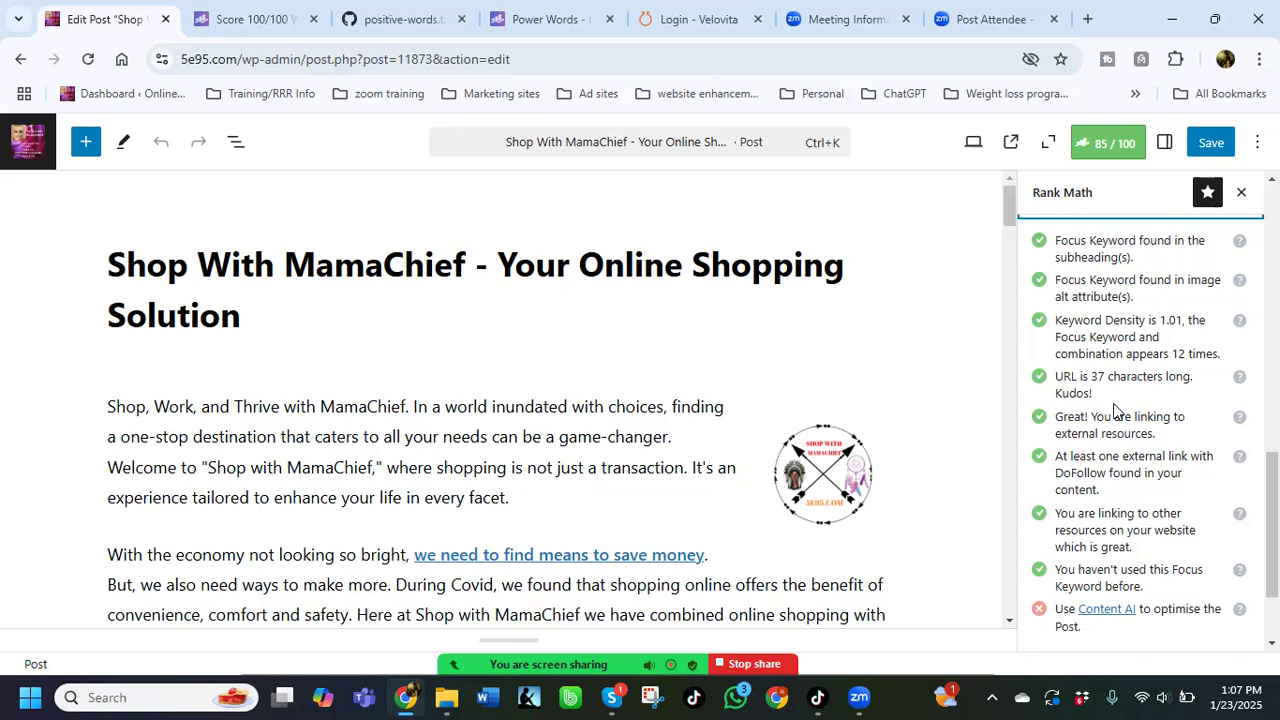
{"action": "scroll", "coordinate": [1115, 410], "scroll_direction": "up", "scroll_amount": 3}
{"action": "scroll", "coordinate": [1115, 410], "scroll_direction": "down", "scroll_amount": 2}
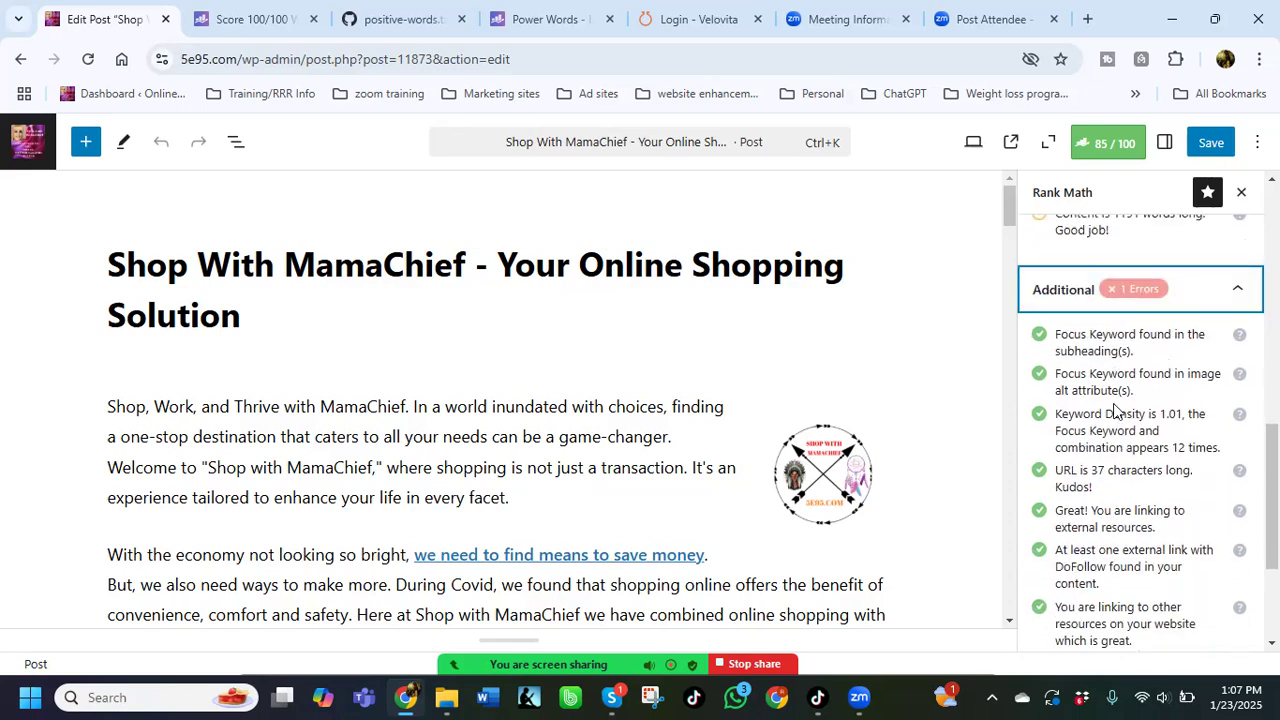
{"action": "scroll", "coordinate": [1115, 410], "scroll_direction": "down", "scroll_amount": 2}
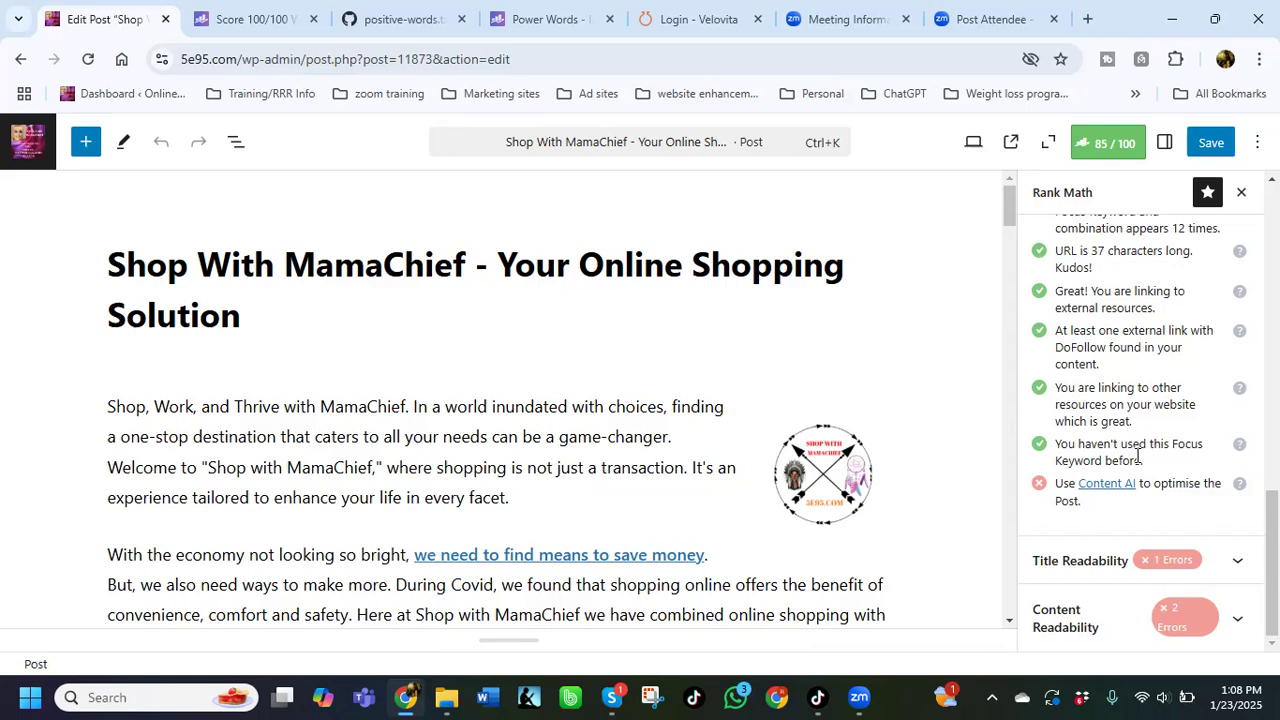
{"action": "left_click", "coordinate": [1234, 562]}
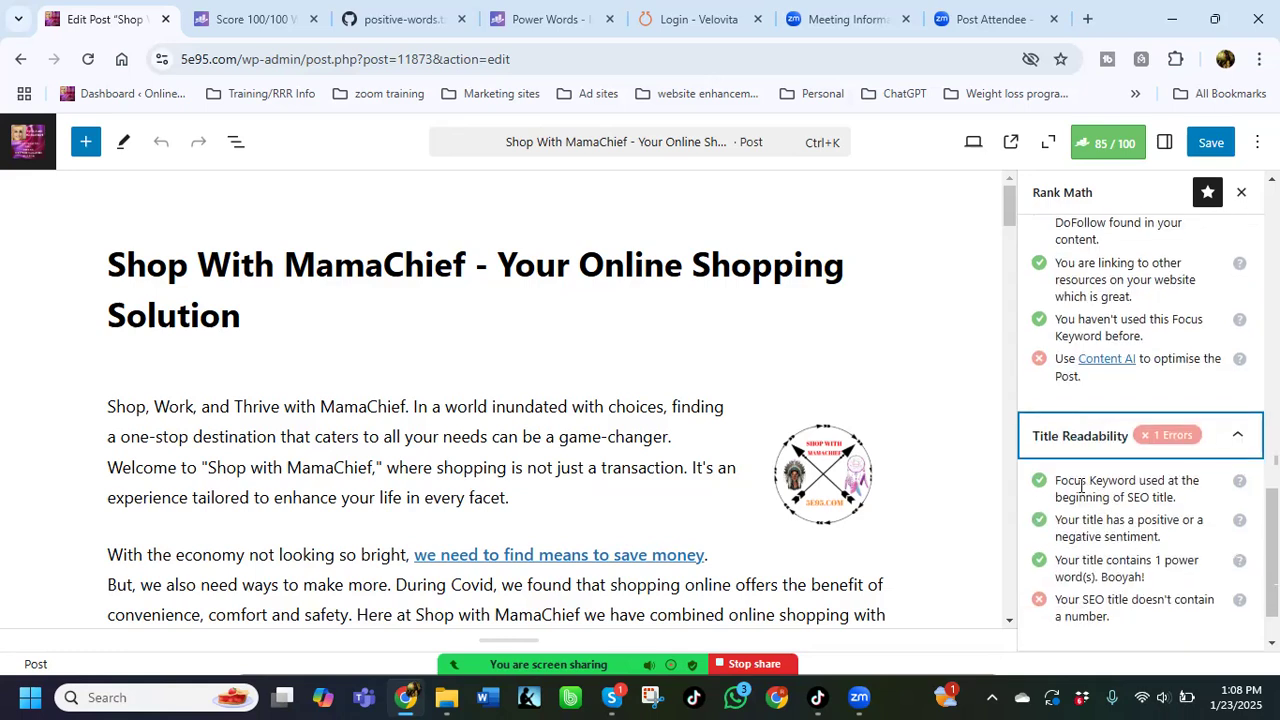
{"action": "scroll", "coordinate": [1047, 442], "scroll_direction": "down", "scroll_amount": 1}
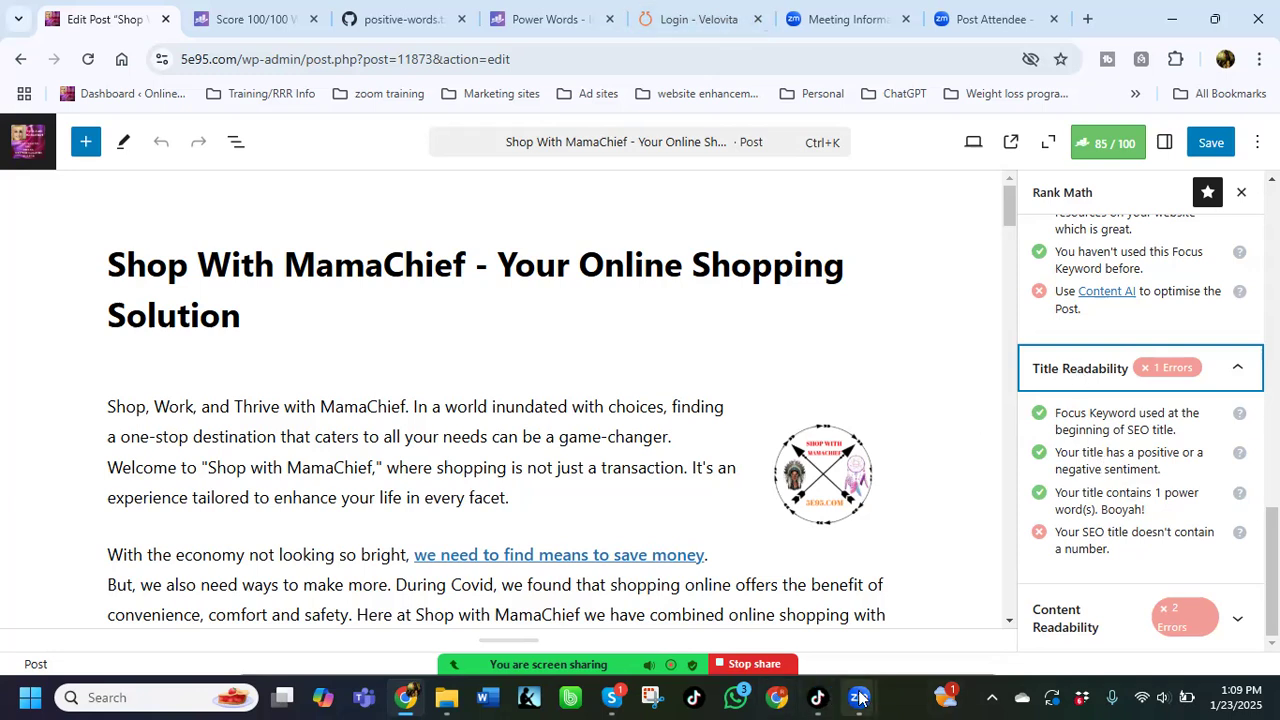
{"action": "mouse_move", "coordinate": [858, 697]}
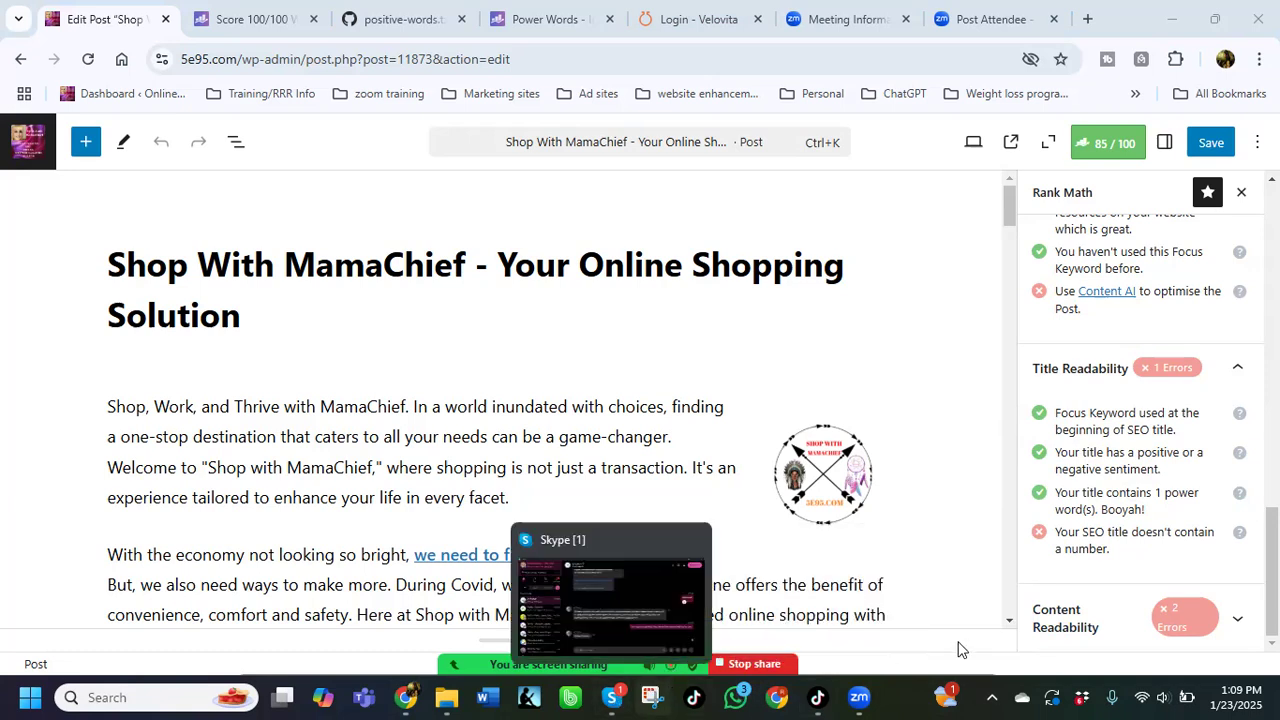
{"action": "left_click", "coordinate": [959, 642]}
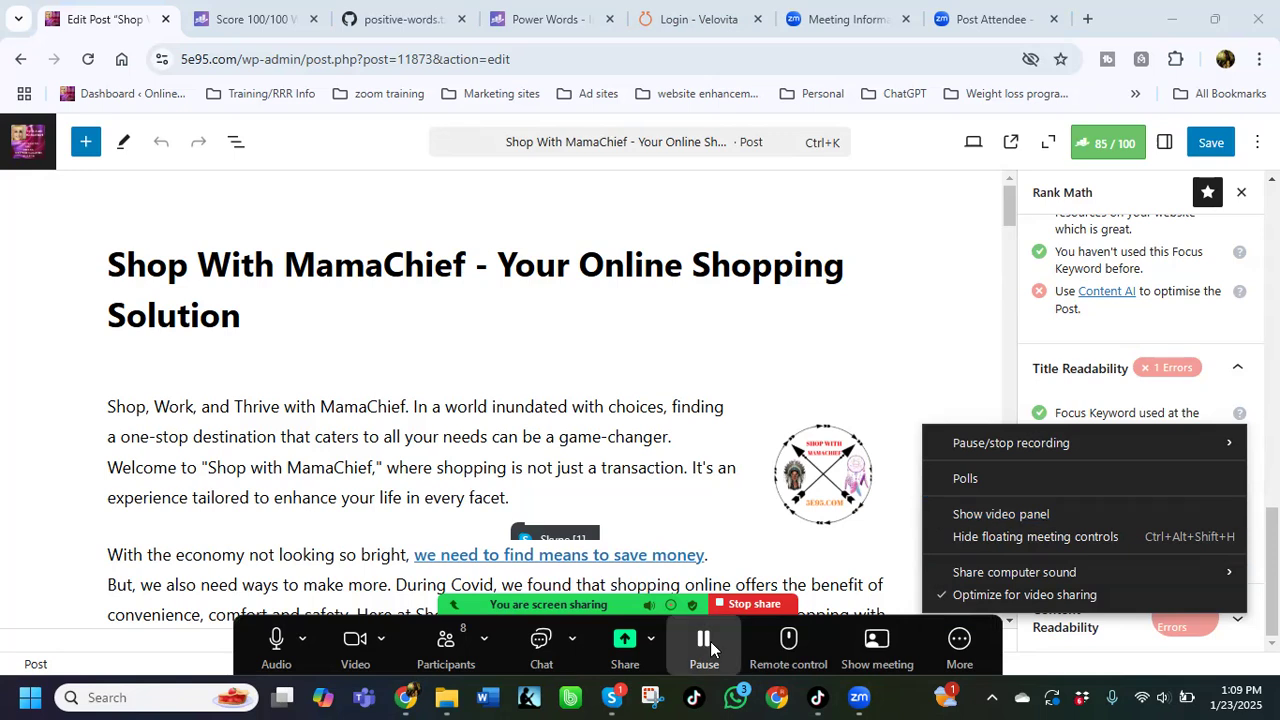
{"action": "left_click", "coordinate": [532, 646]}
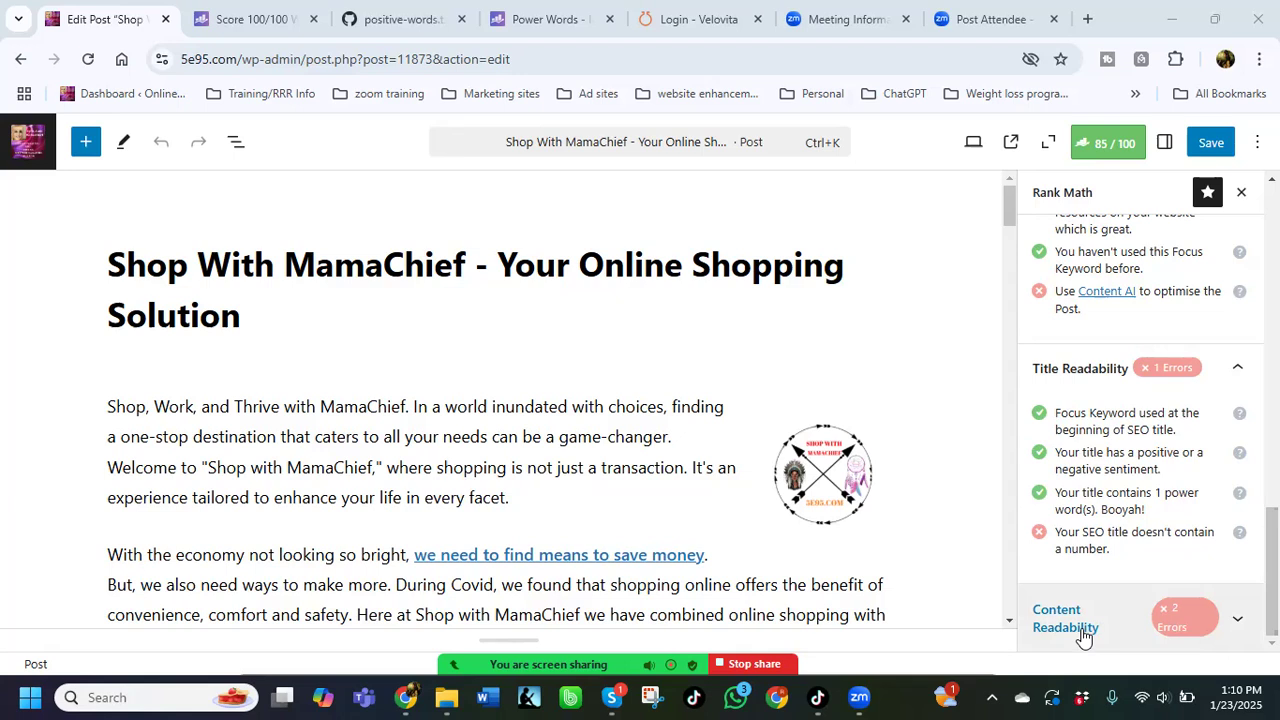
Step: Expand the Content Readability checks and insert a Table of Contents by Rank Math block above the heading "From Corporate to Comfort: Your Path to Time Freedom"
{"action": "left_click", "coordinate": [1178, 622]}
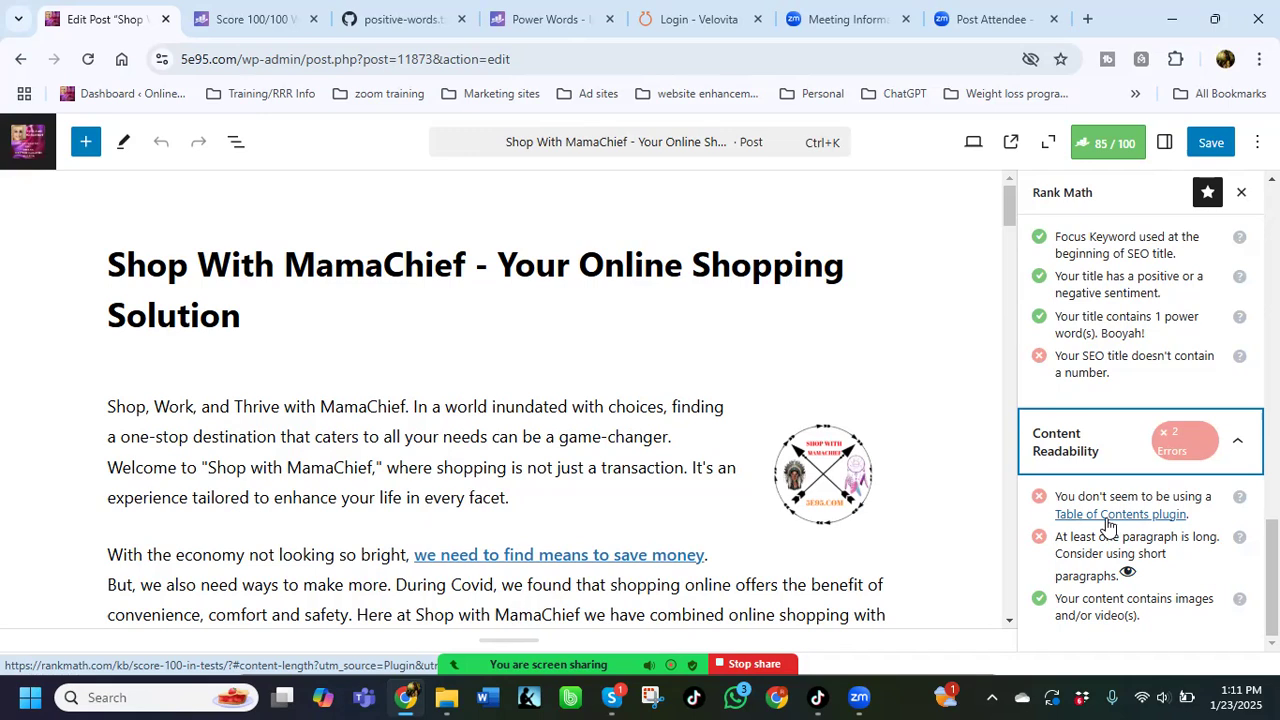
{"action": "scroll", "coordinate": [401, 514], "scroll_direction": "down", "scroll_amount": 2}
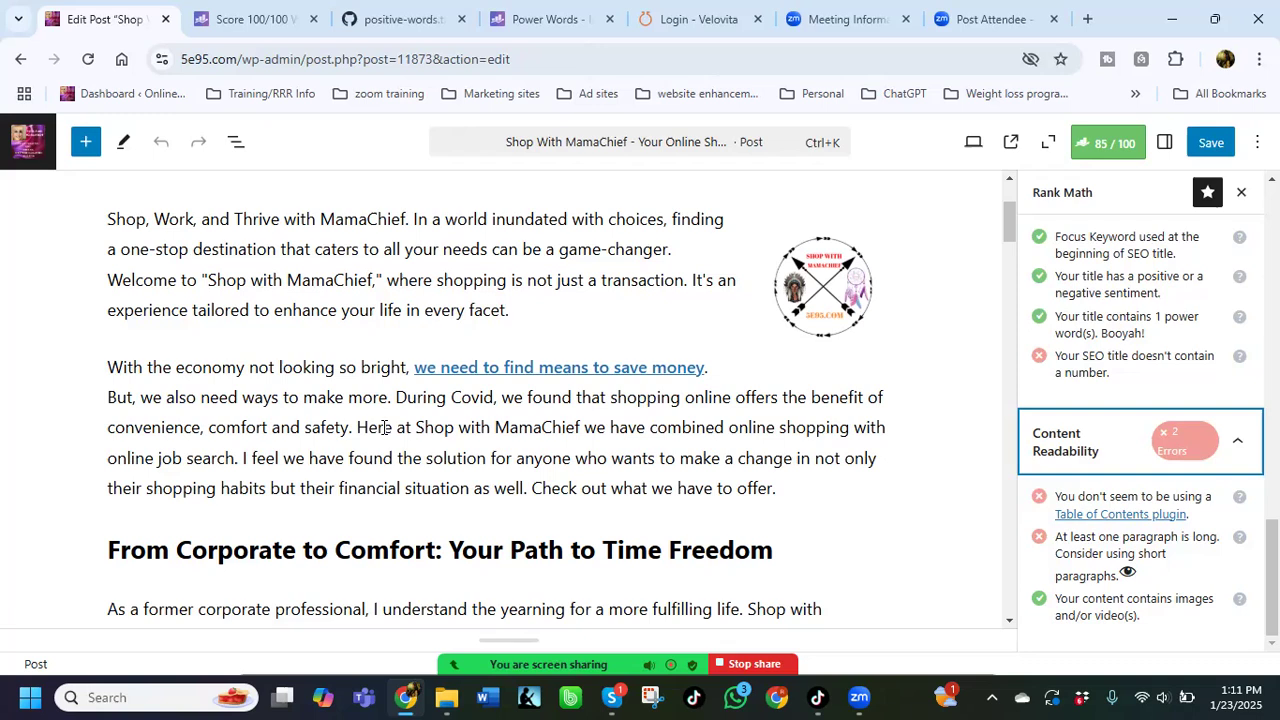
{"action": "scroll", "coordinate": [486, 420], "scroll_direction": "down", "scroll_amount": 1}
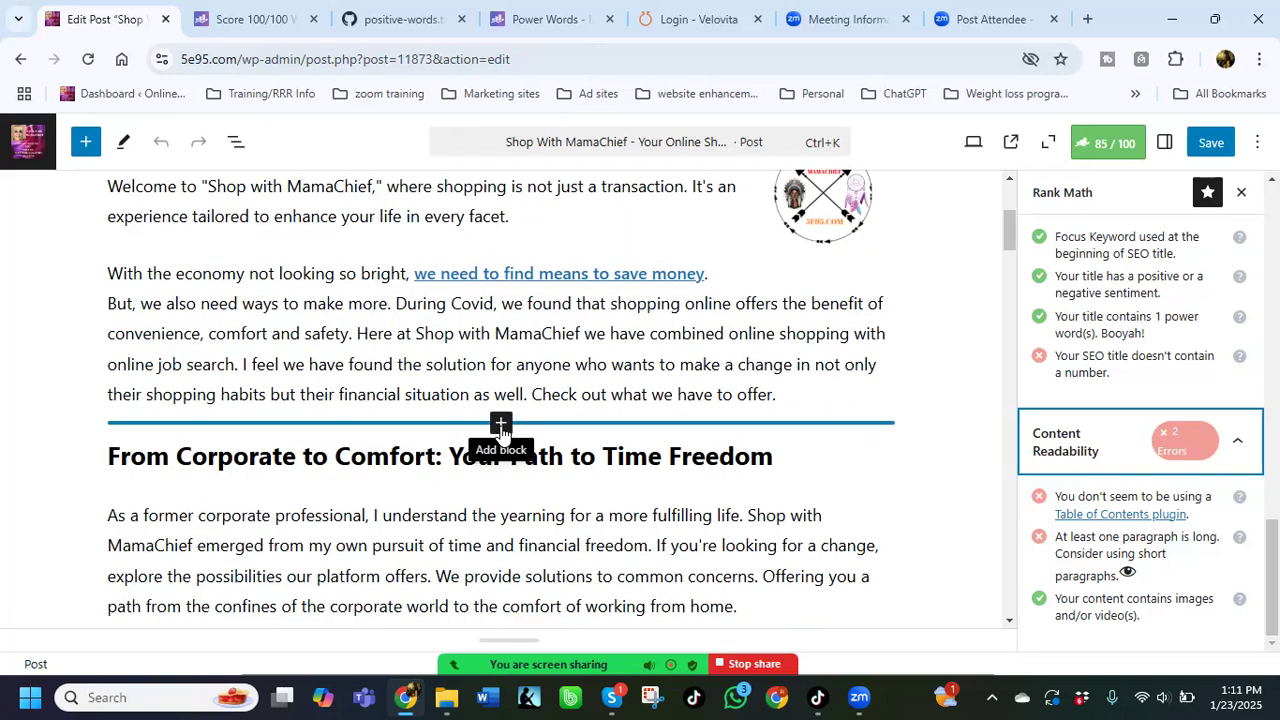
{"action": "left_click", "coordinate": [501, 423]}
{"action": "type", "text": "tsbl"}
{"action": "key", "text": "BackSpace"}
{"action": "key", "text": "BackSpace"}
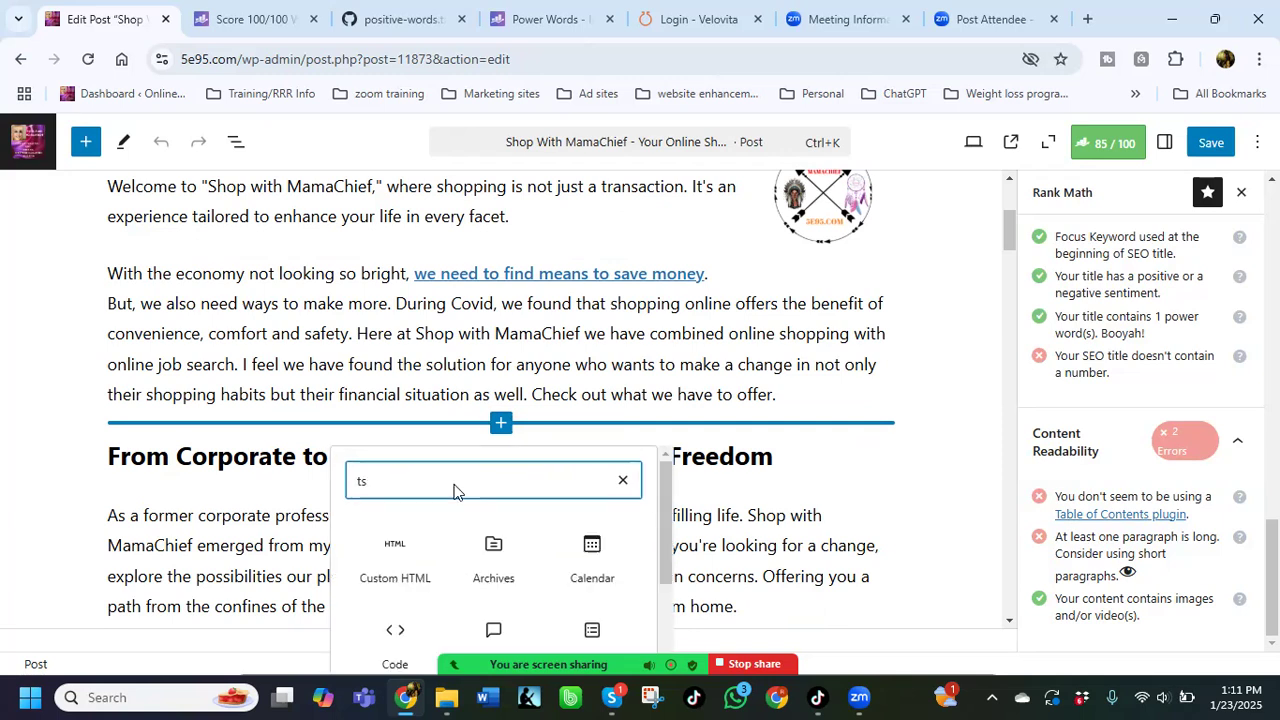
{"action": "key", "text": "BackSpace"}
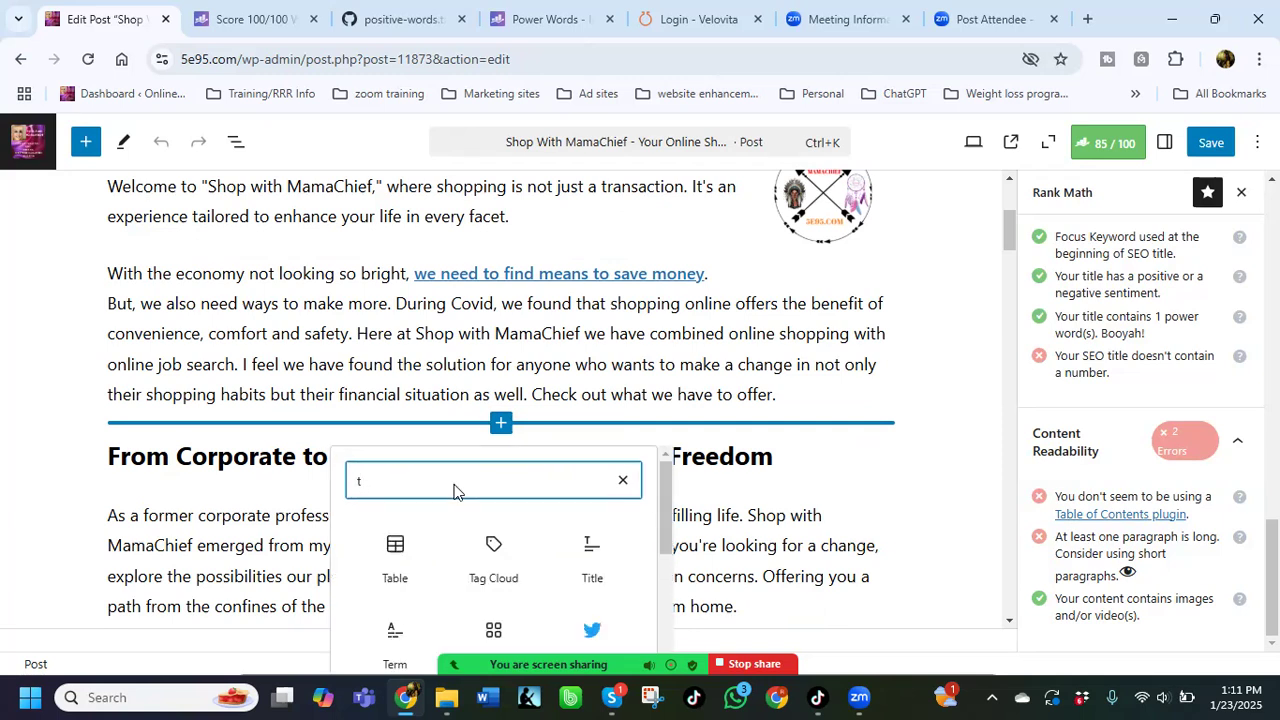
{"action": "type", "text": "able"}
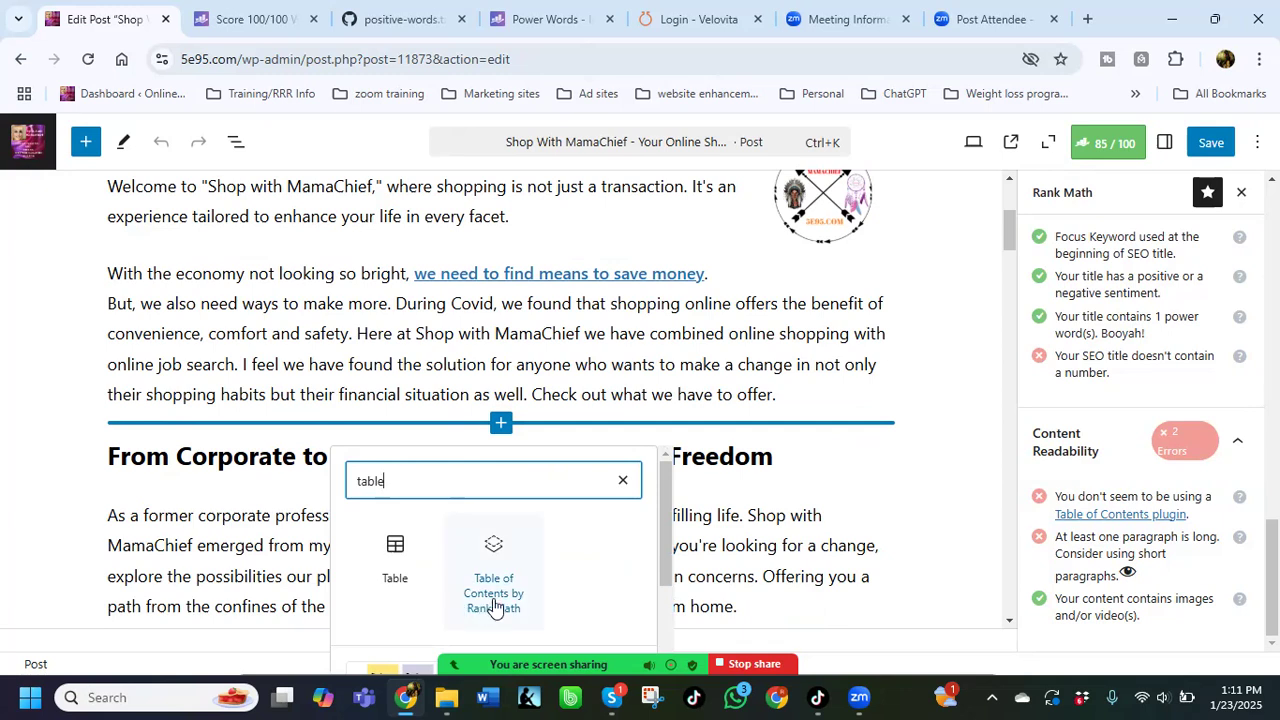
{"action": "left_click", "coordinate": [493, 598]}
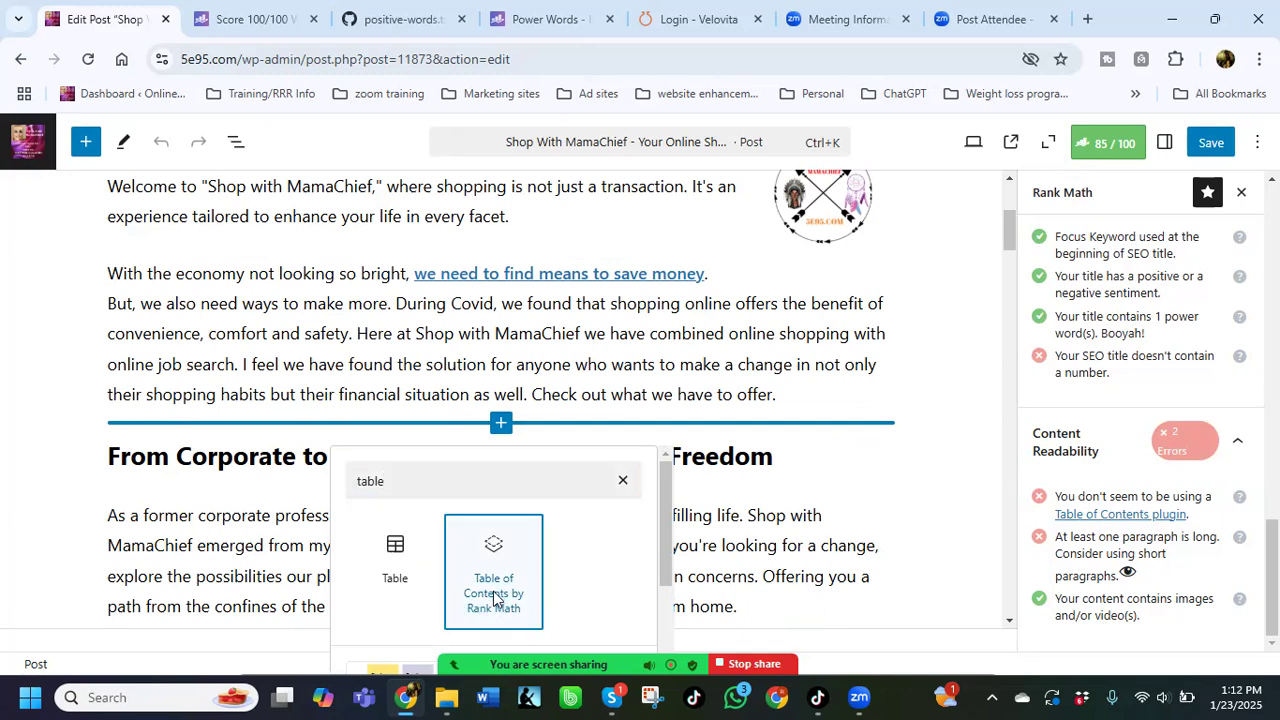
{"action": "scroll", "coordinate": [651, 480], "scroll_direction": "down", "scroll_amount": 1}
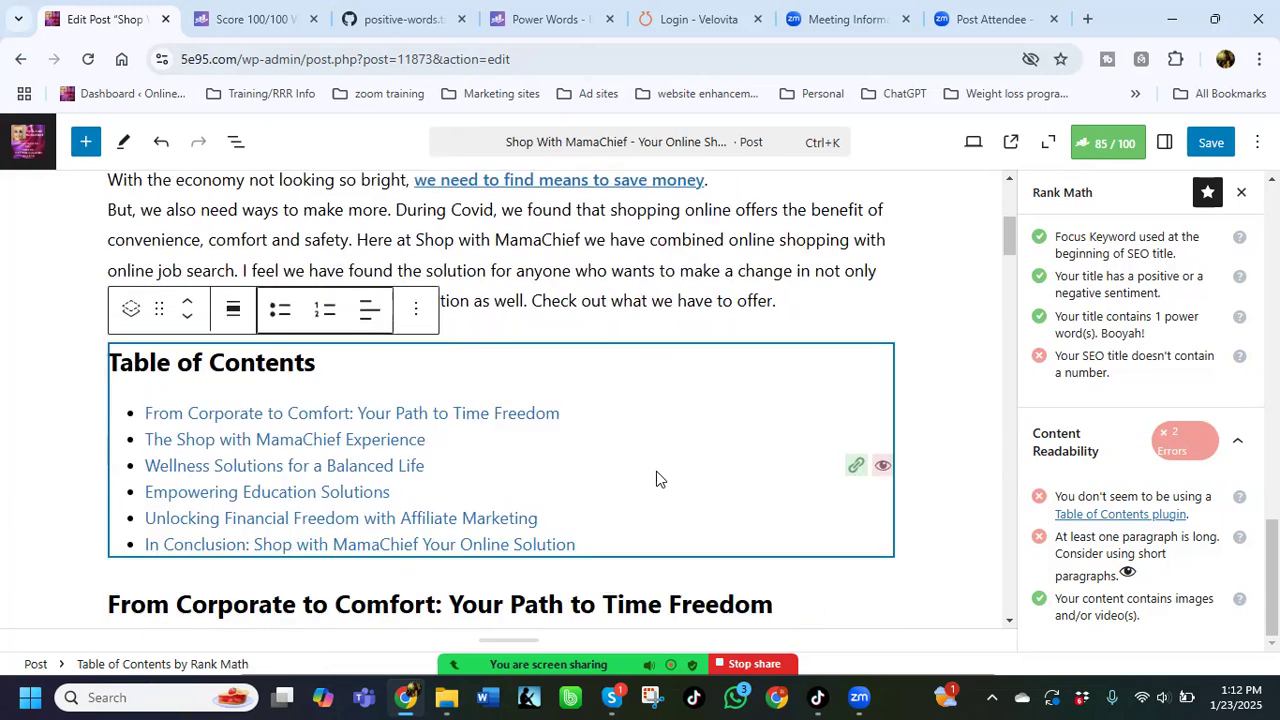
{"action": "scroll", "coordinate": [657, 468], "scroll_direction": "down", "scroll_amount": 3}
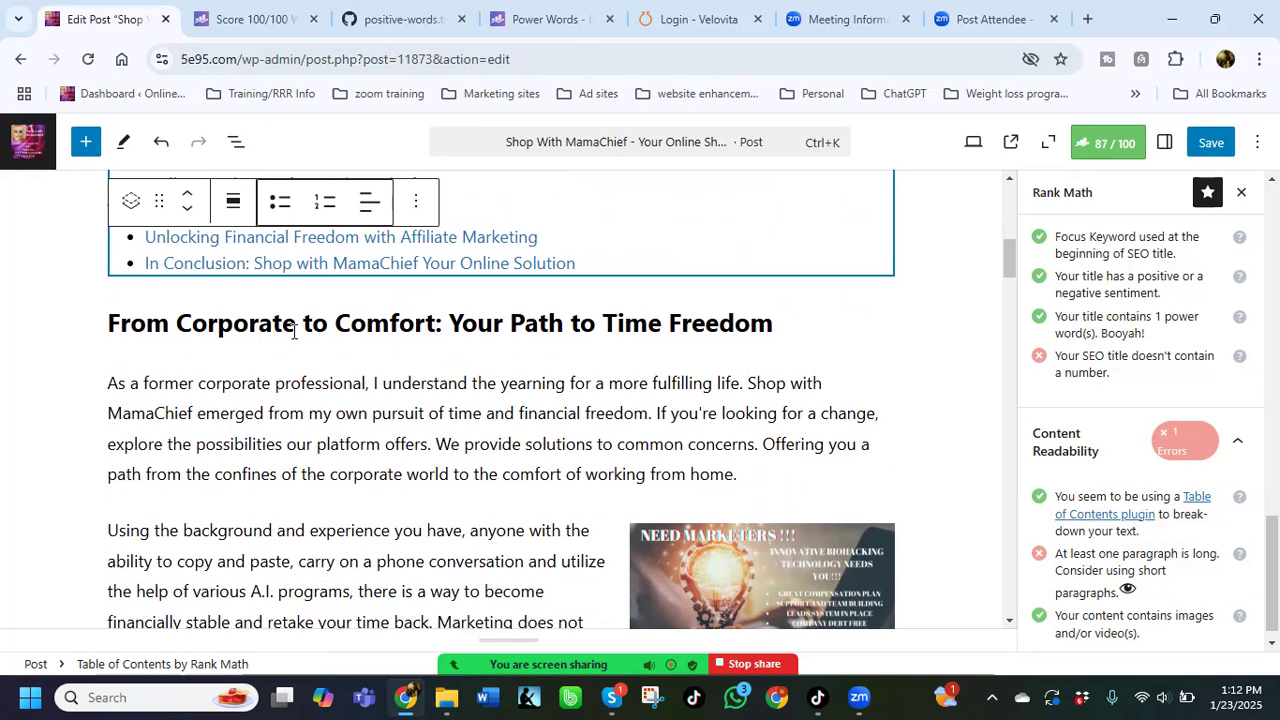
{"action": "left_click", "coordinate": [907, 345]}
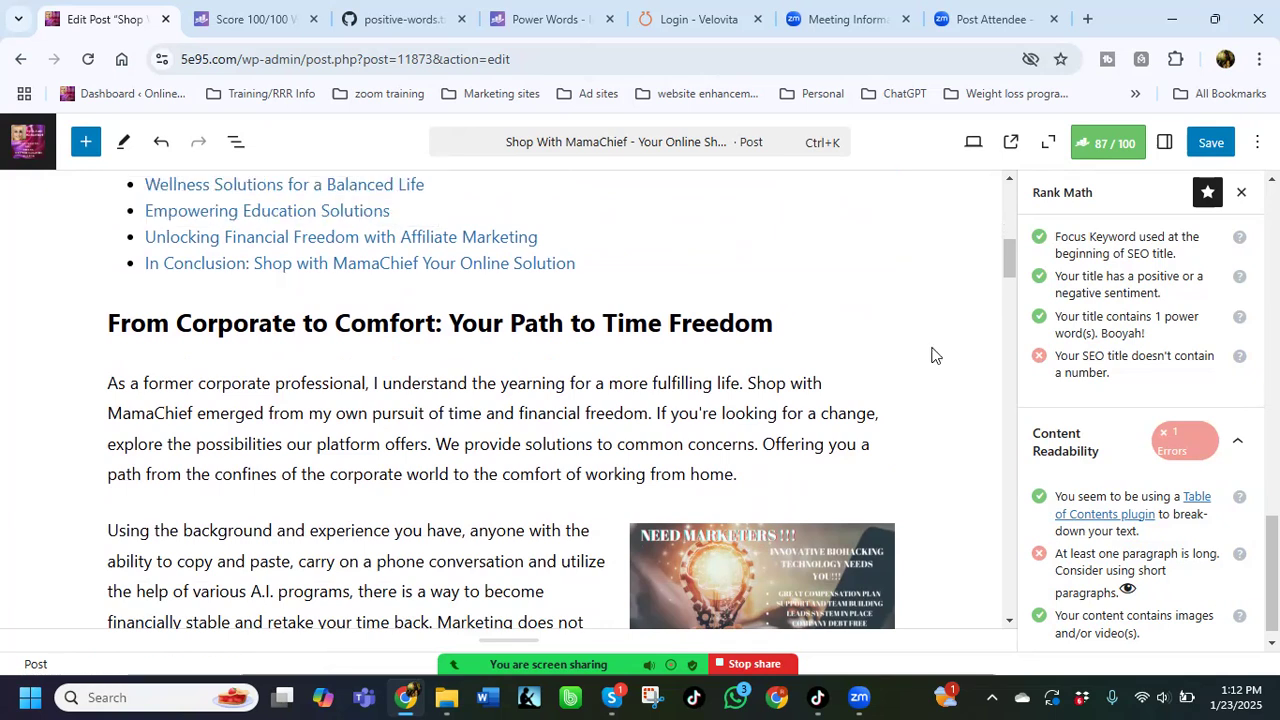
Step: Save the post with its new table of contents and open the published post
{"action": "mouse_move", "coordinate": [870, 349]}
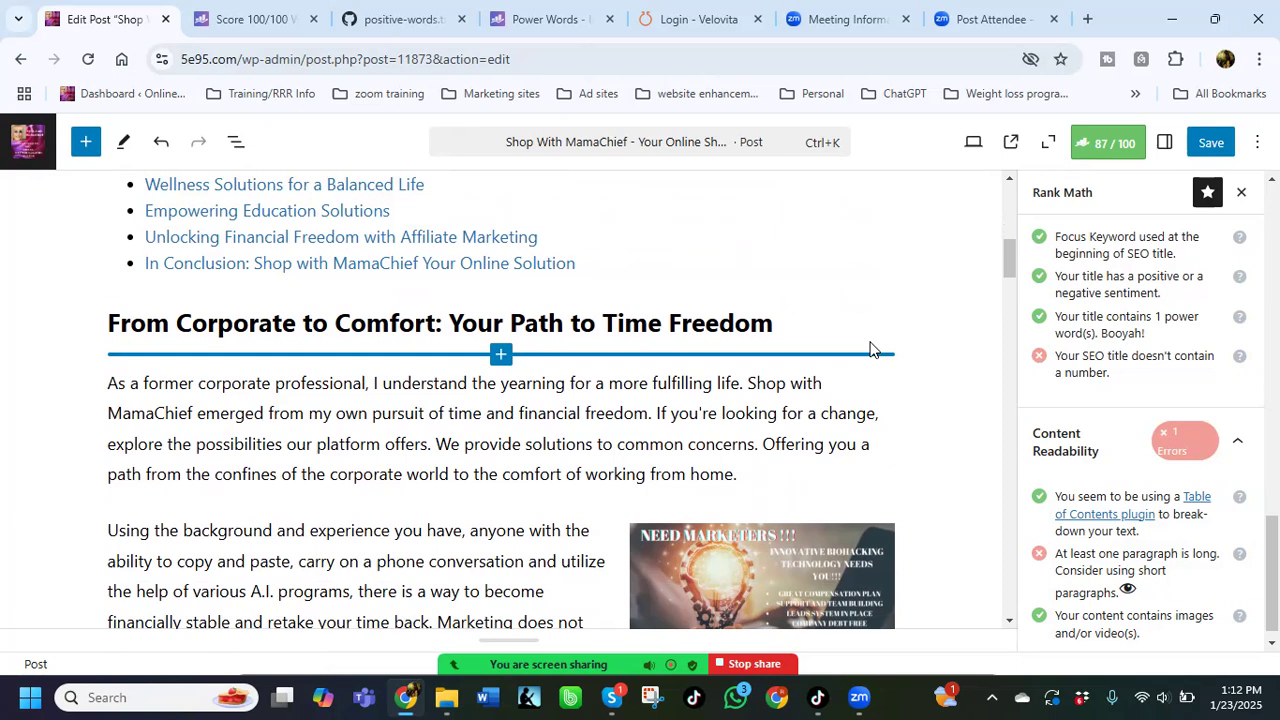
{"action": "left_click", "coordinate": [237, 237]}
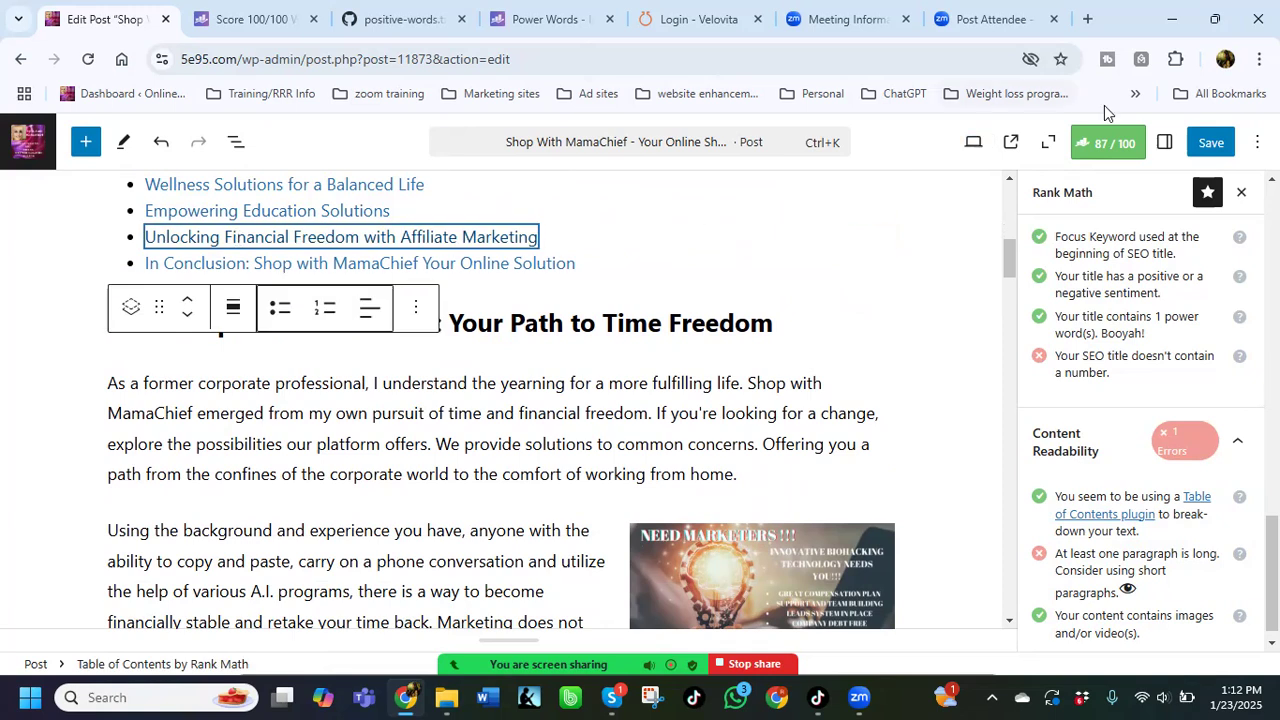
{"action": "left_click", "coordinate": [1211, 142]}
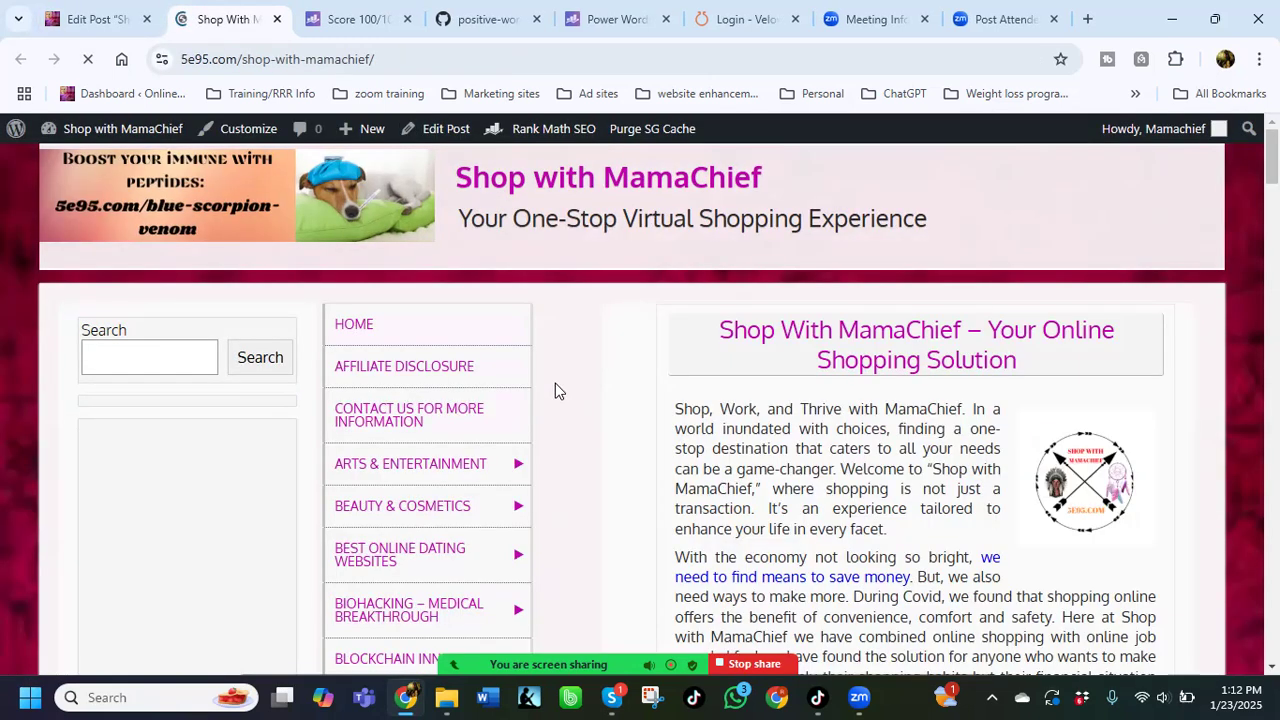
Step: Test the "Empowering Education Solutions" link in the published post's table of contents, look through that section, and close the published post
{"action": "scroll", "coordinate": [804, 422], "scroll_direction": "down", "scroll_amount": 5}
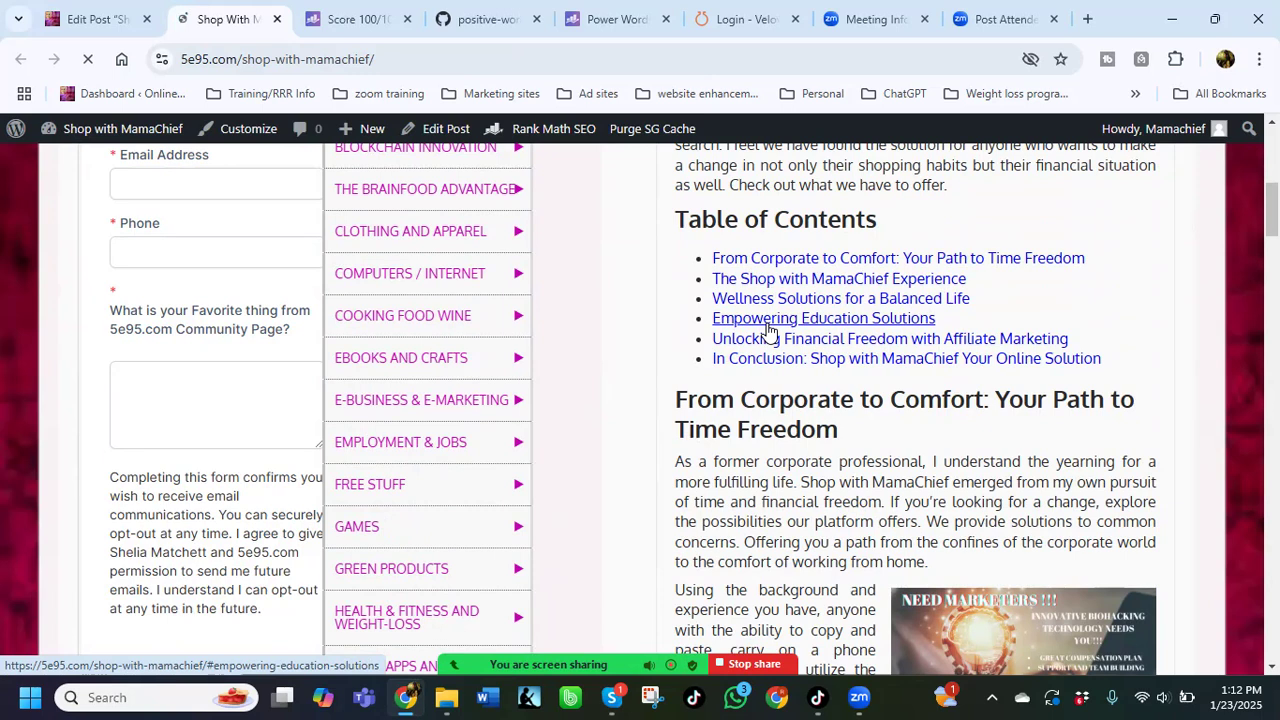
{"action": "left_click", "coordinate": [768, 322]}
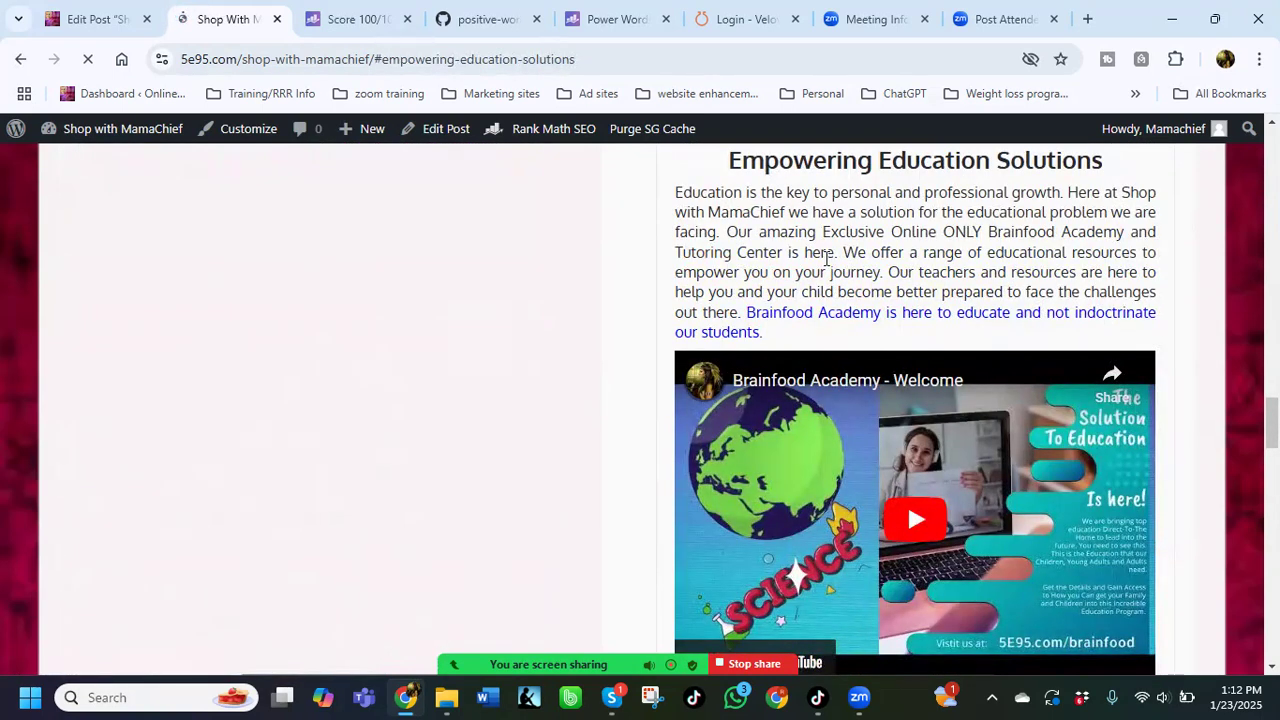
{"action": "scroll", "coordinate": [826, 260], "scroll_direction": "down", "scroll_amount": 2}
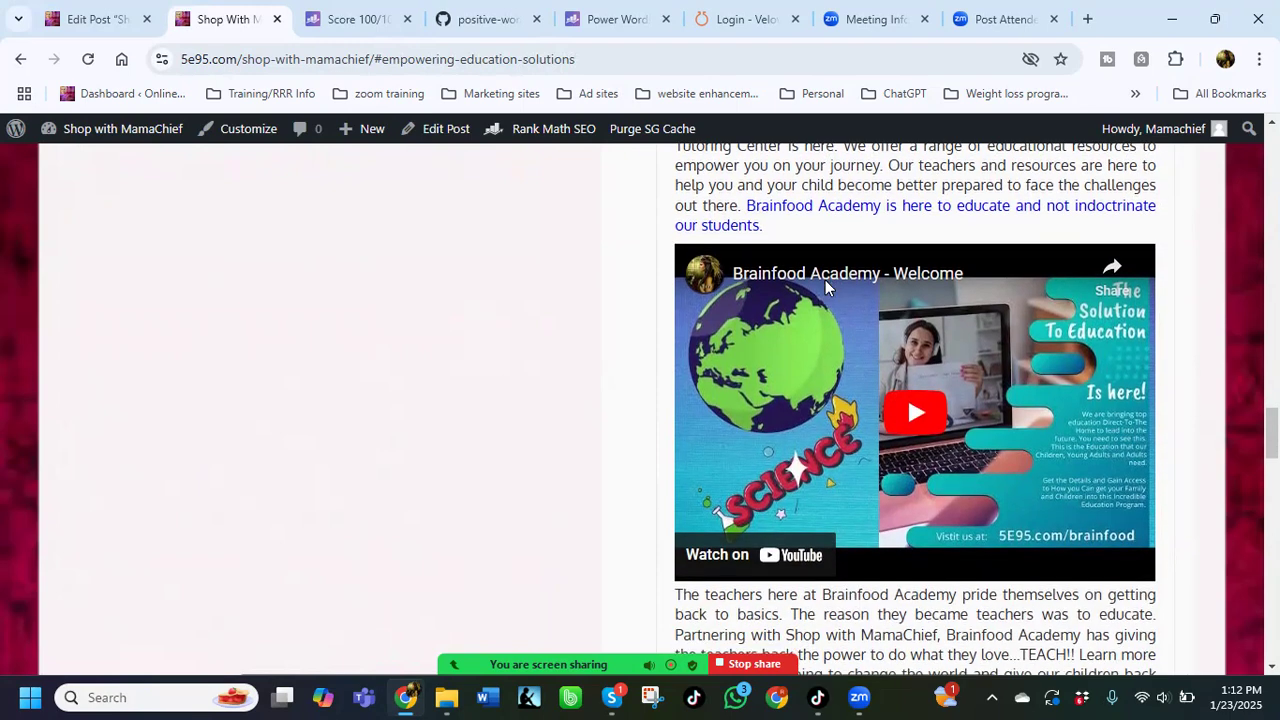
{"action": "scroll", "coordinate": [827, 291], "scroll_direction": "down", "scroll_amount": 2}
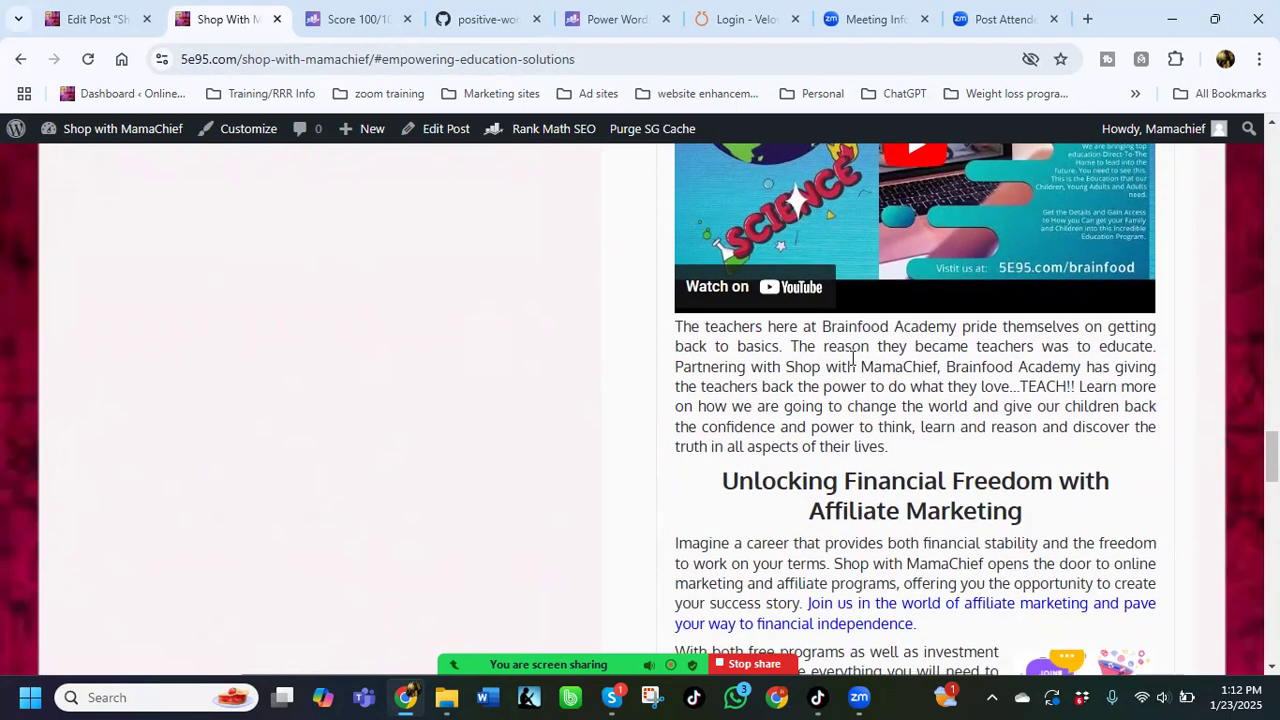
{"action": "scroll", "coordinate": [853, 357], "scroll_direction": "up", "scroll_amount": 4}
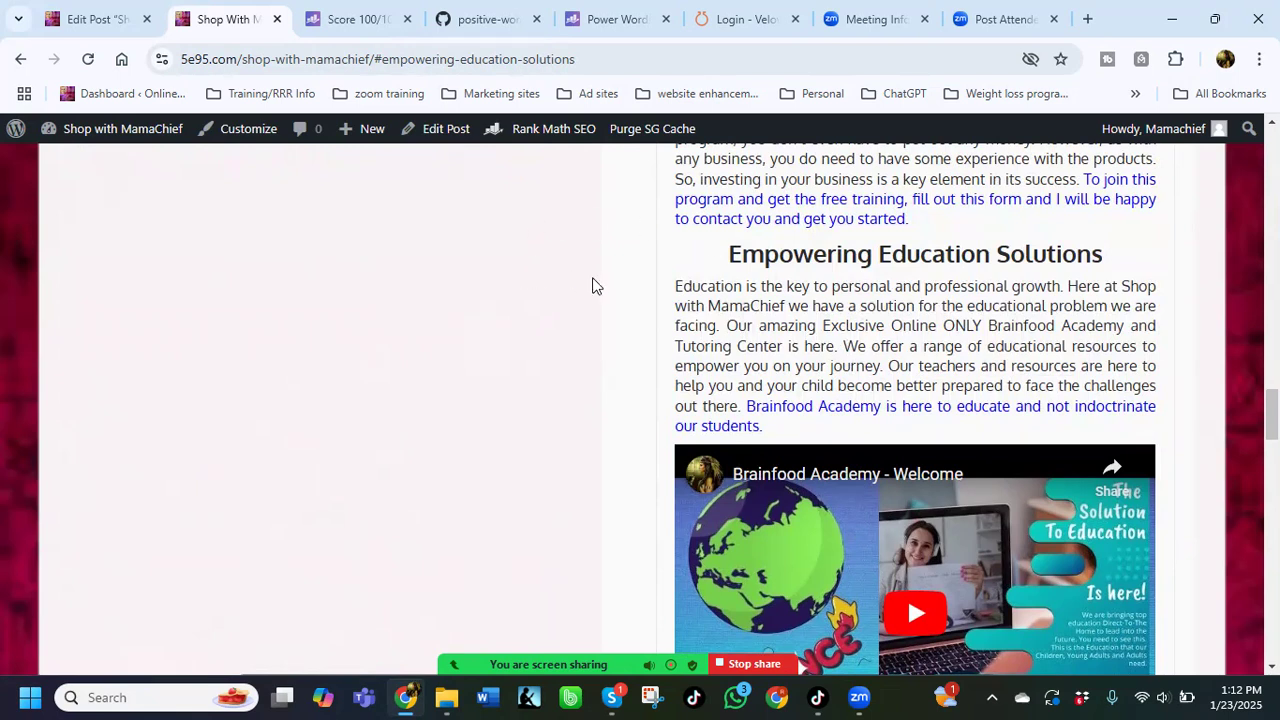
{"action": "left_click", "coordinate": [277, 20]}
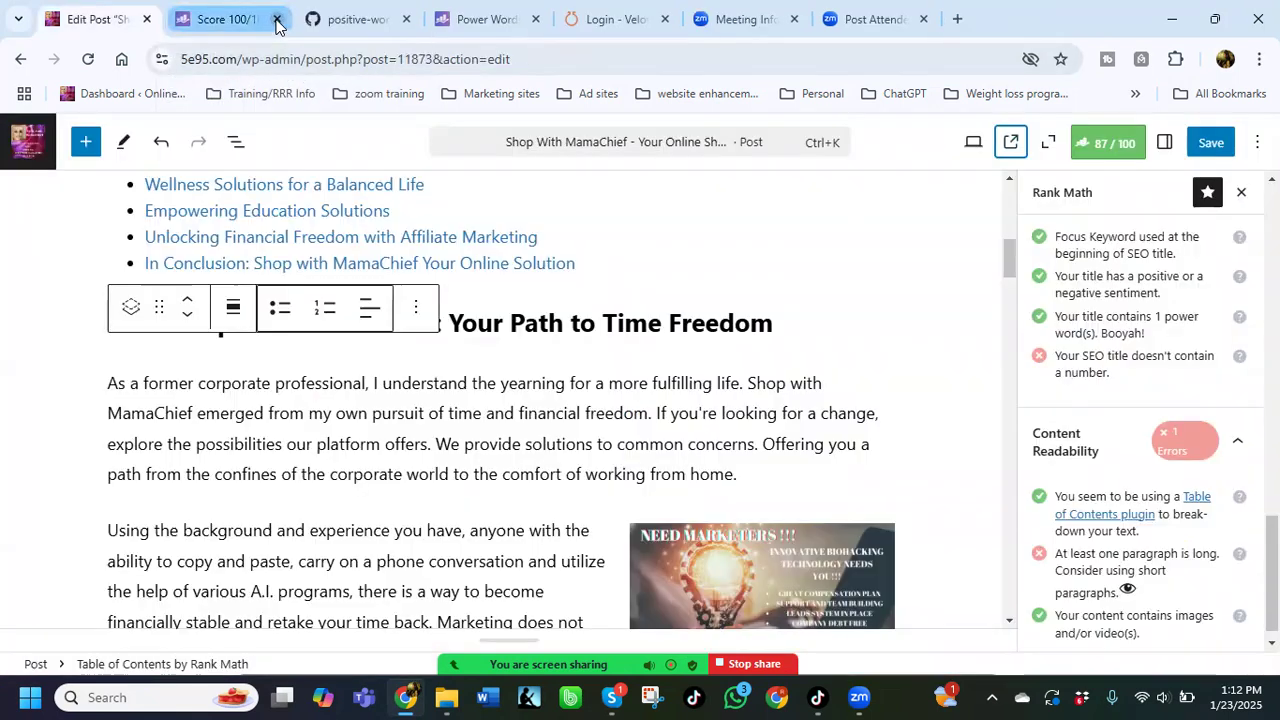
Step: Highlight the paragraphs that the Content Readability check flags as too long and locate them in the post
{"action": "scroll", "coordinate": [614, 270], "scroll_direction": "up", "scroll_amount": 2}
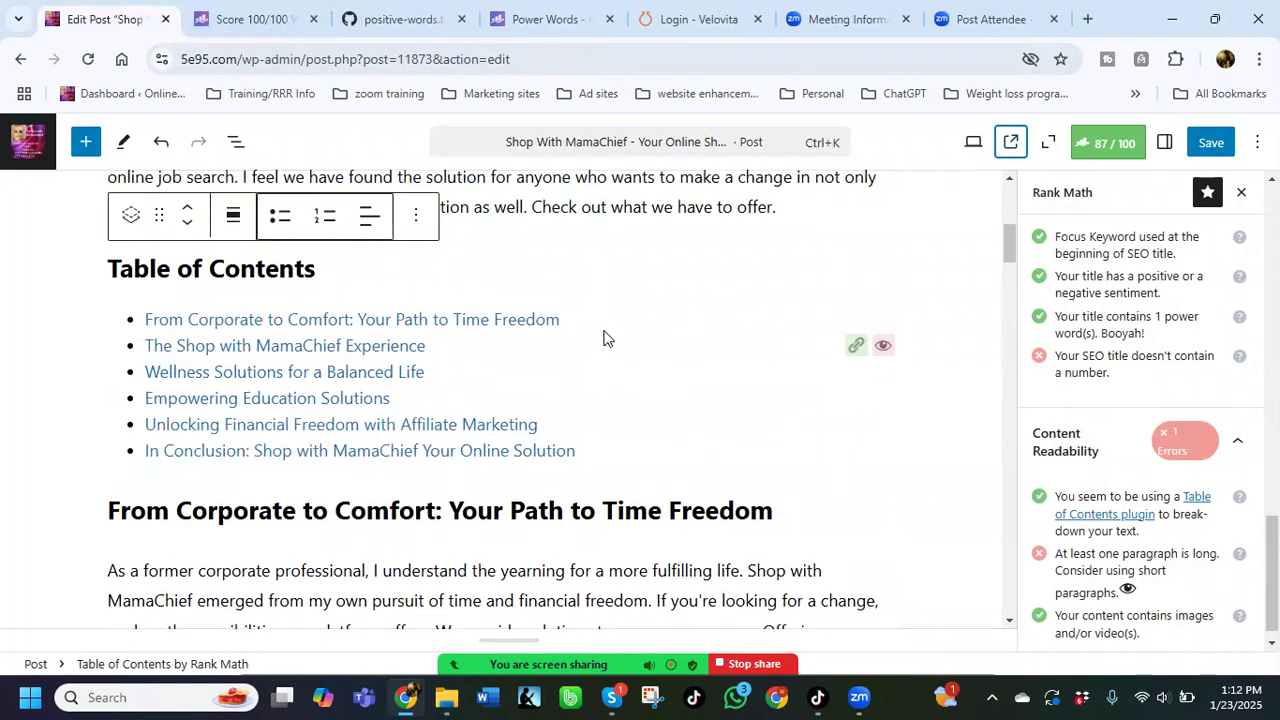
{"action": "scroll", "coordinate": [603, 338], "scroll_direction": "up", "scroll_amount": 5}
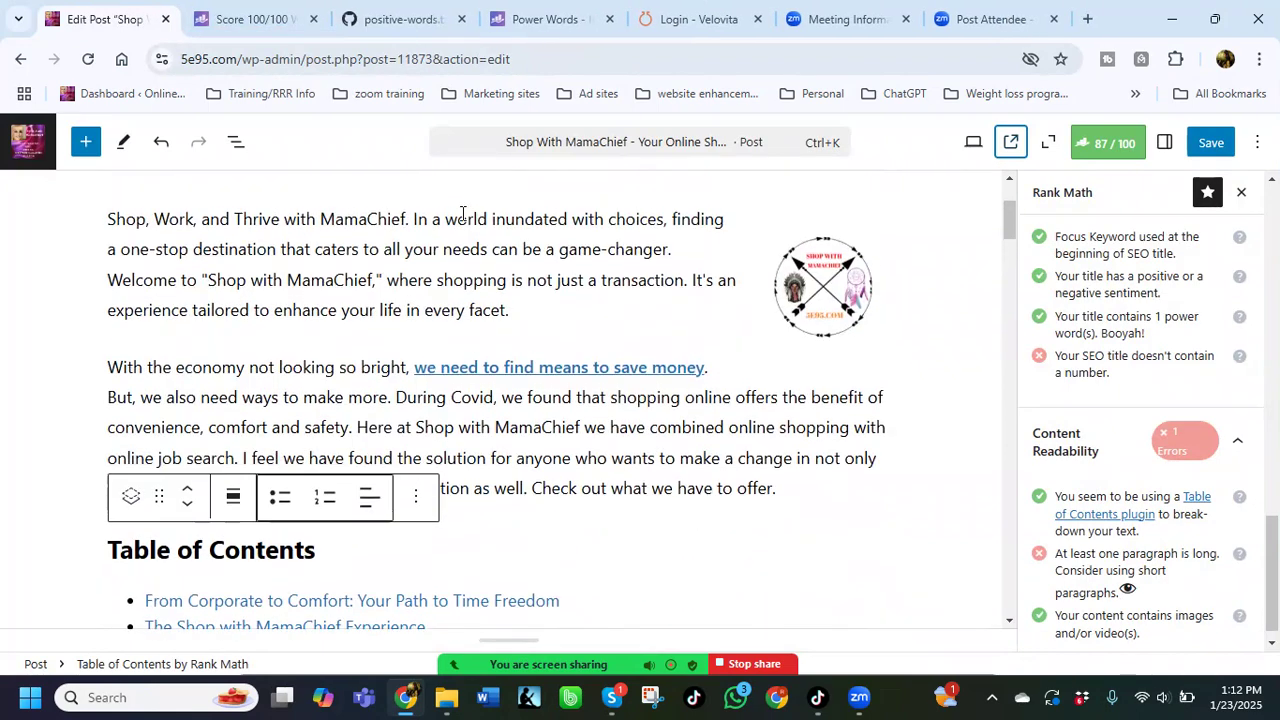
{"action": "scroll", "coordinate": [453, 351], "scroll_direction": "down", "scroll_amount": 4}
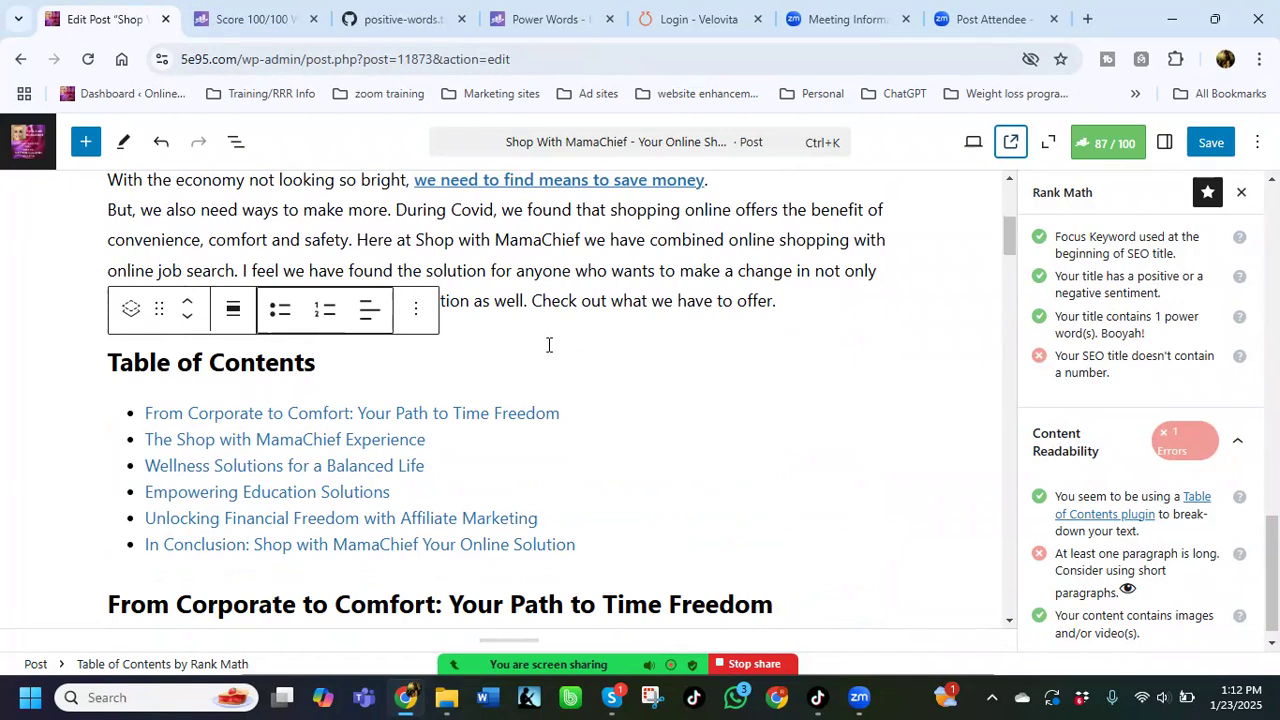
{"action": "scroll", "coordinate": [548, 345], "scroll_direction": "up", "scroll_amount": 1}
{"action": "scroll", "coordinate": [314, 264], "scroll_direction": "up", "scroll_amount": 2}
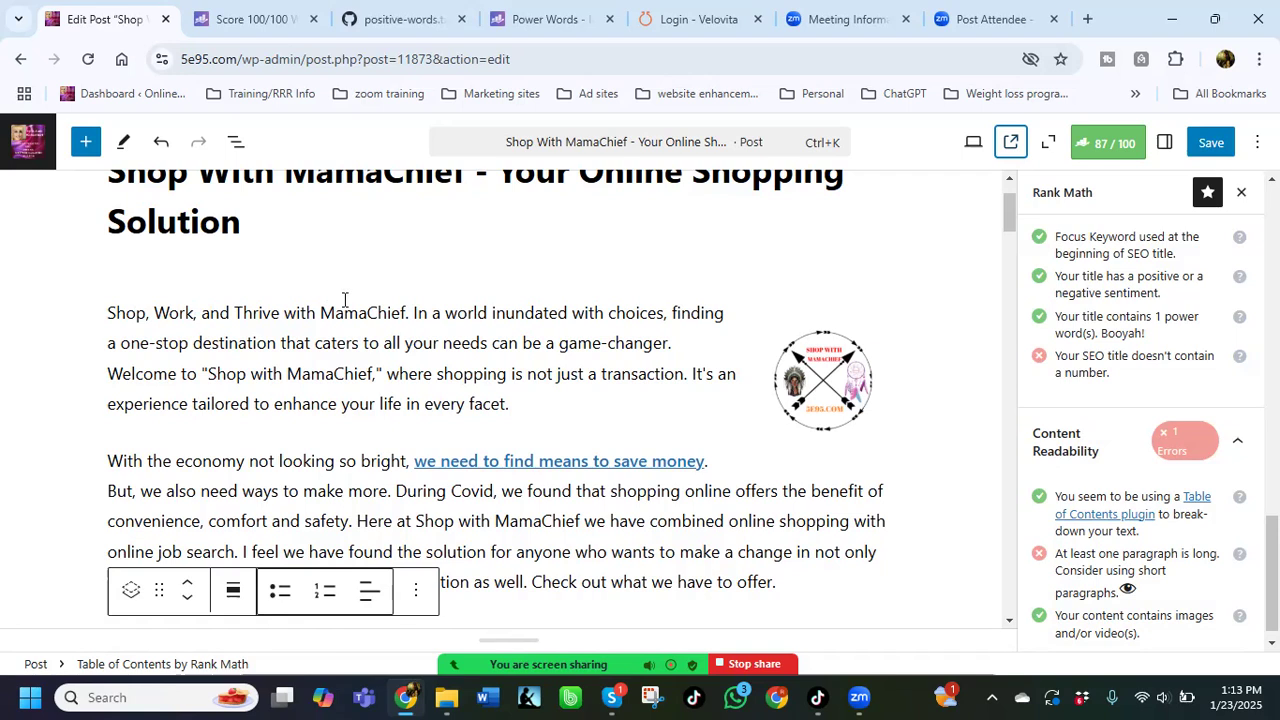
{"action": "scroll", "coordinate": [350, 320], "scroll_direction": "down", "scroll_amount": 2}
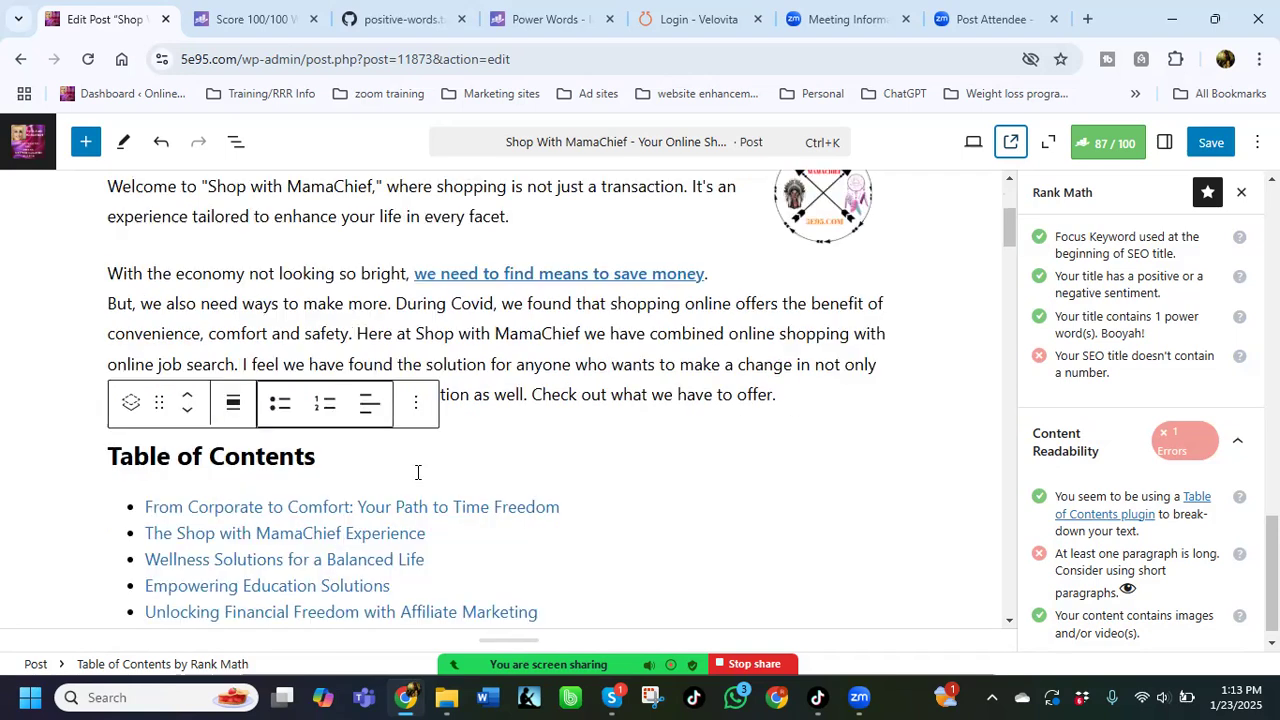
{"action": "left_click", "coordinate": [1127, 592]}
{"action": "scroll", "coordinate": [740, 461], "scroll_direction": "down", "scroll_amount": 5}
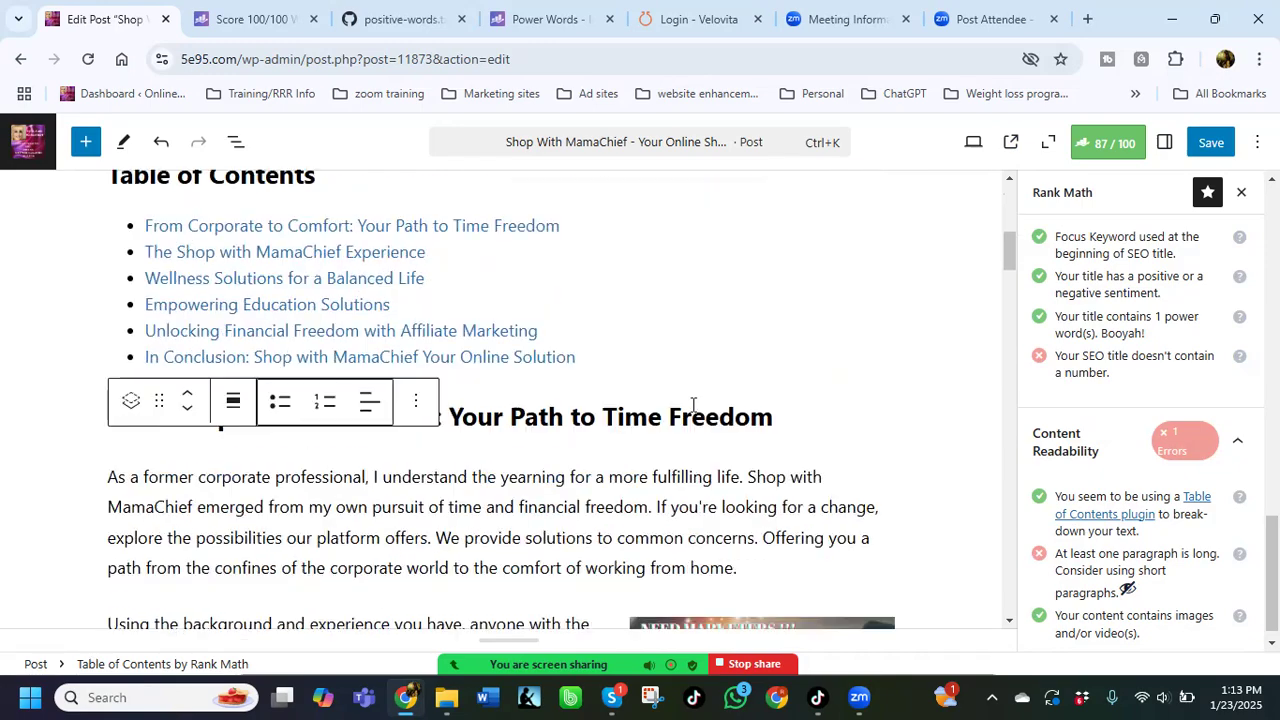
{"action": "scroll", "coordinate": [700, 420], "scroll_direction": "down", "scroll_amount": 5}
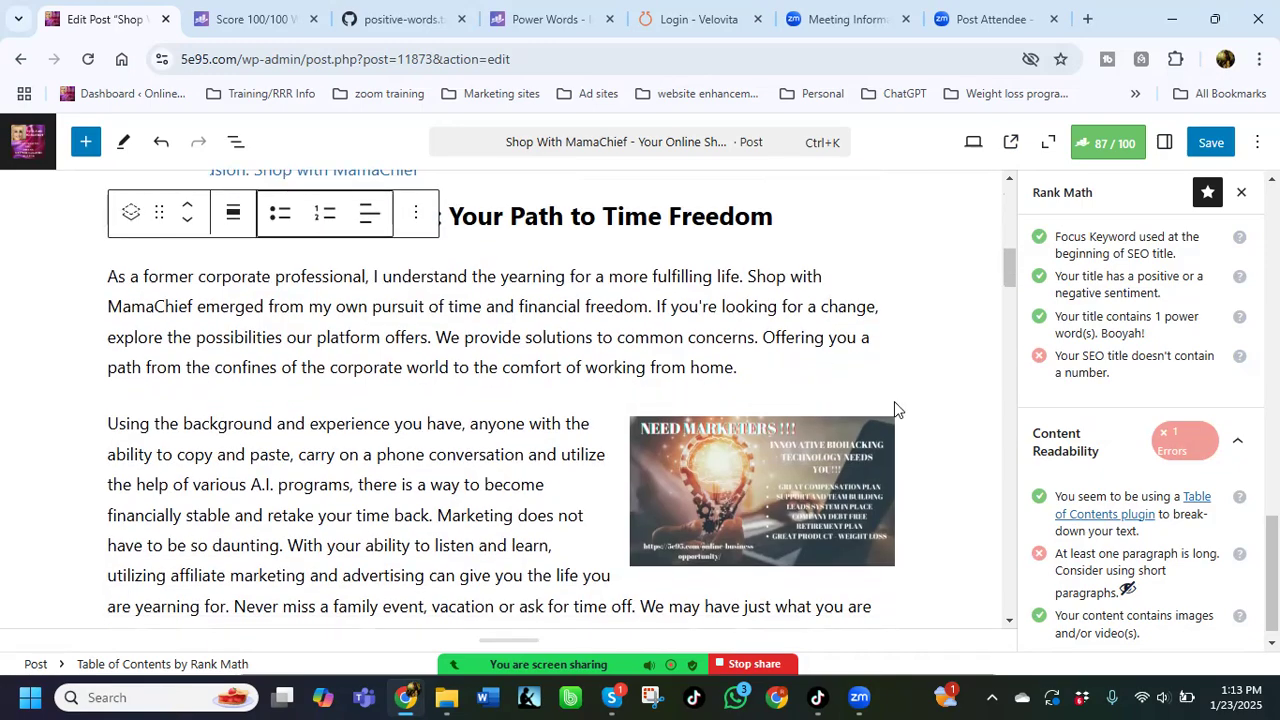
{"action": "scroll", "coordinate": [824, 421], "scroll_direction": "down", "scroll_amount": 7}
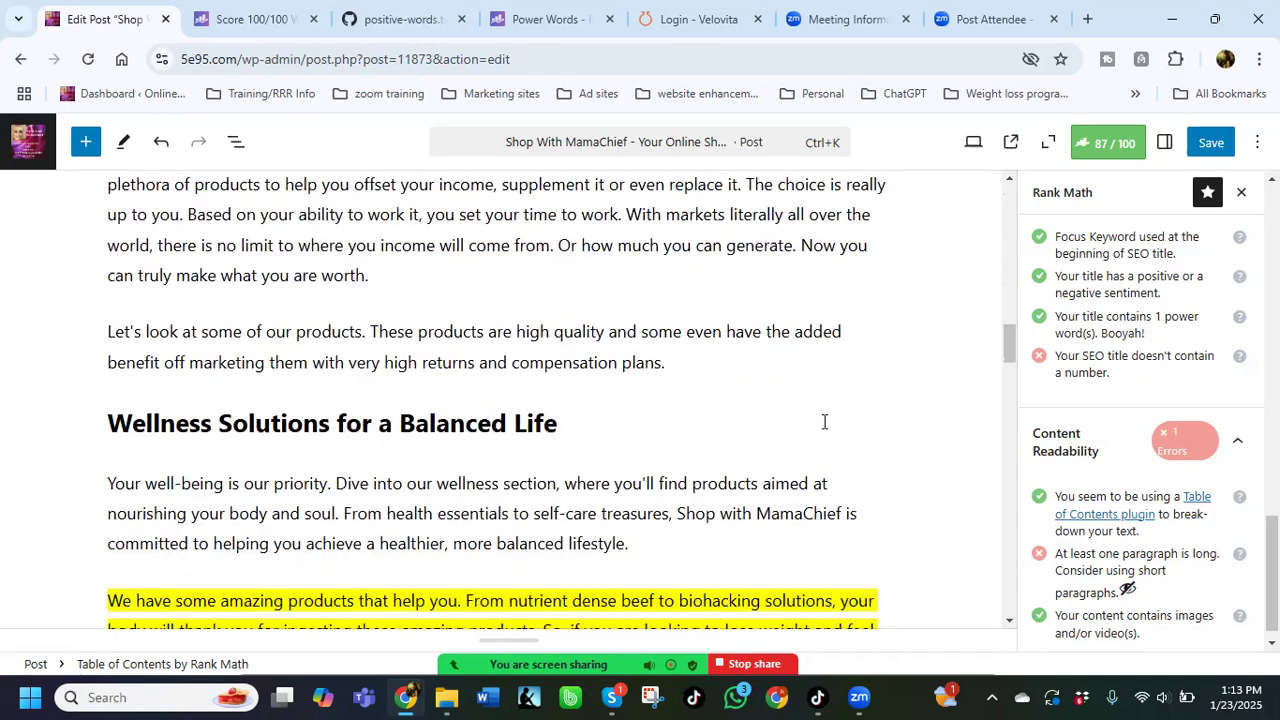
{"action": "scroll", "coordinate": [574, 336], "scroll_direction": "down", "scroll_amount": 2}
{"action": "scroll", "coordinate": [574, 336], "scroll_direction": "up", "scroll_amount": 2}
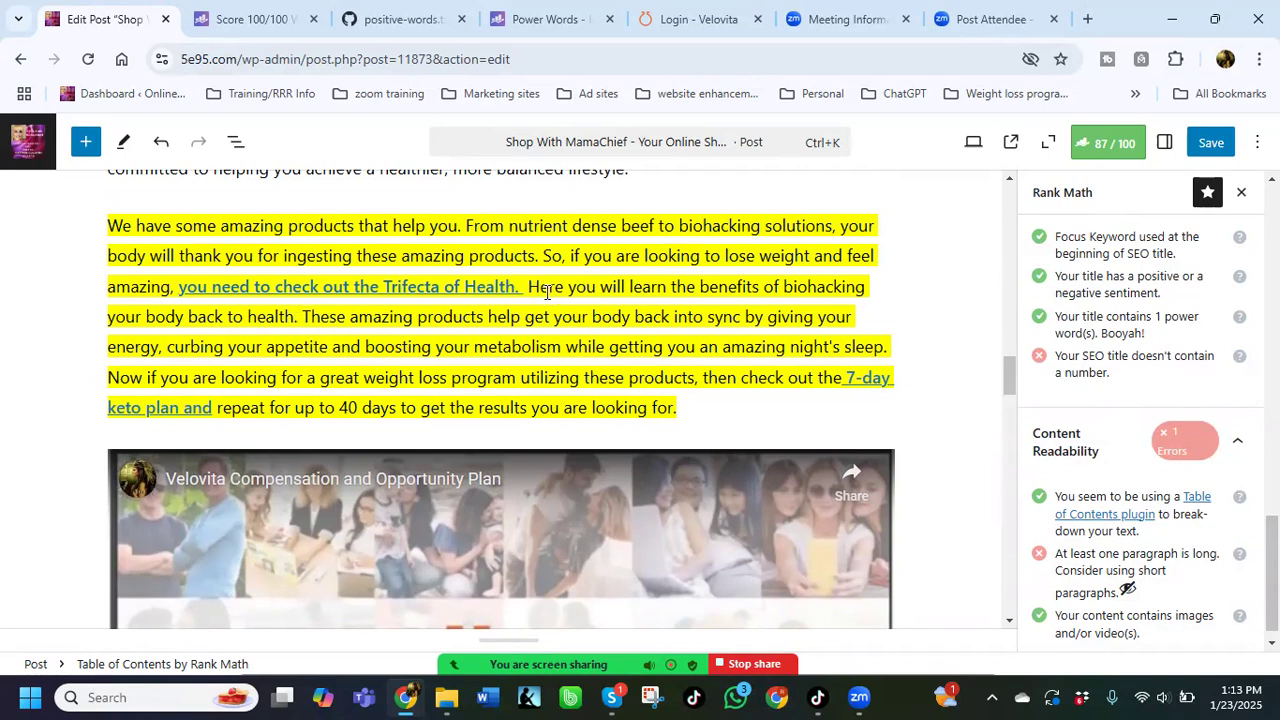
Step: Split the highlighted paragraph under "Wellness Solutions for a Balanced Life" before "Here you will learn the benefits of biohacking" and save the post
{"action": "left_click", "coordinate": [528, 290]}
{"action": "key", "text": "Return"}
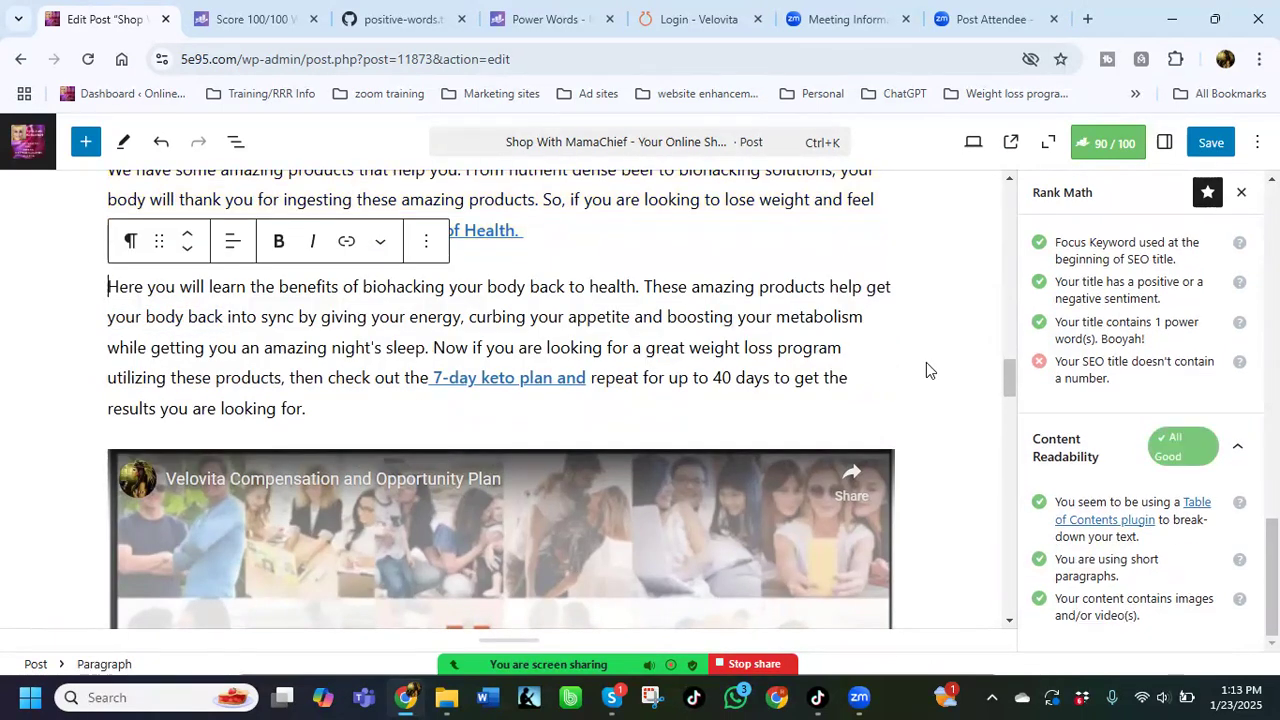
{"action": "scroll", "coordinate": [631, 291], "scroll_direction": "up", "scroll_amount": 2}
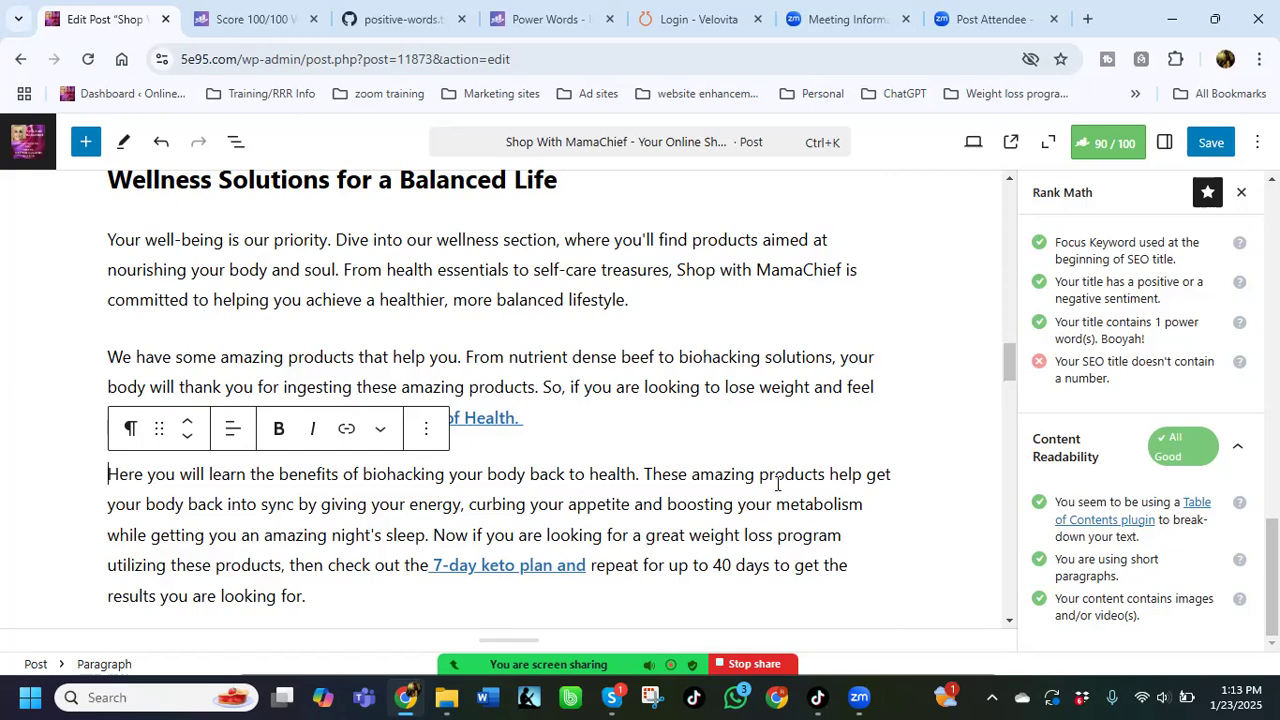
{"action": "scroll", "coordinate": [950, 450], "scroll_direction": "down", "scroll_amount": 1}
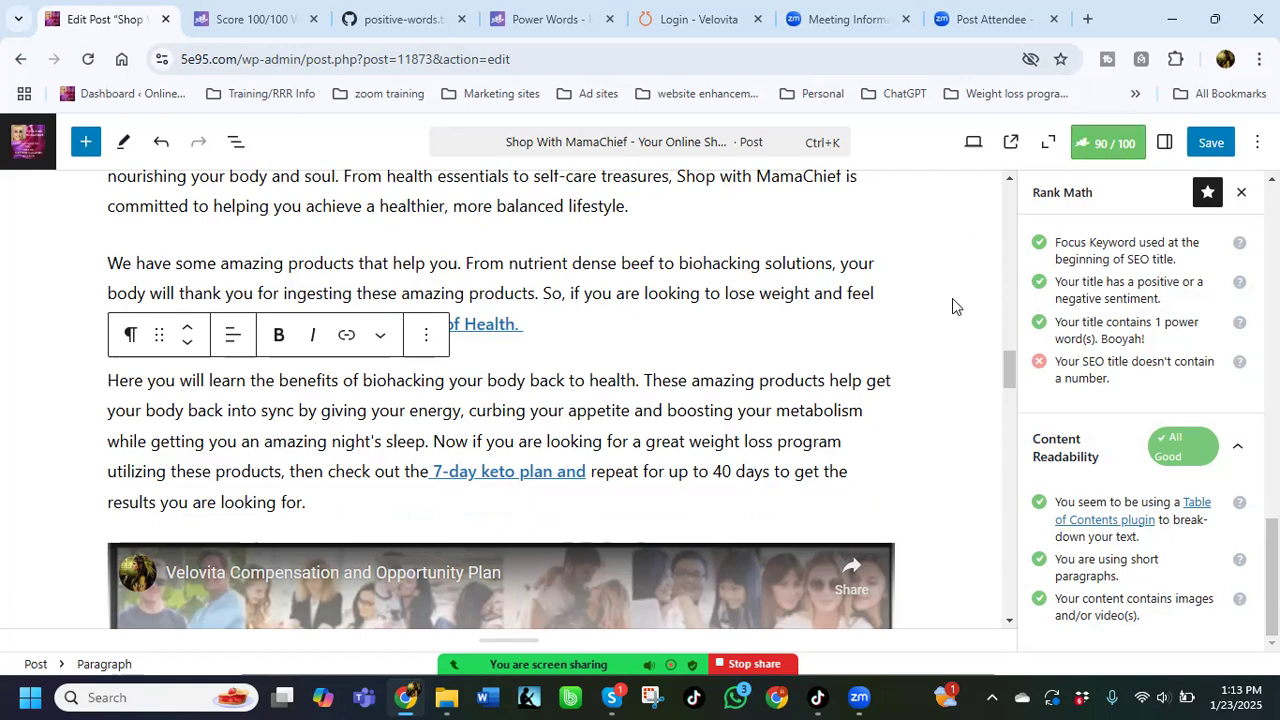
{"action": "scroll", "coordinate": [952, 300], "scroll_direction": "down", "scroll_amount": 1}
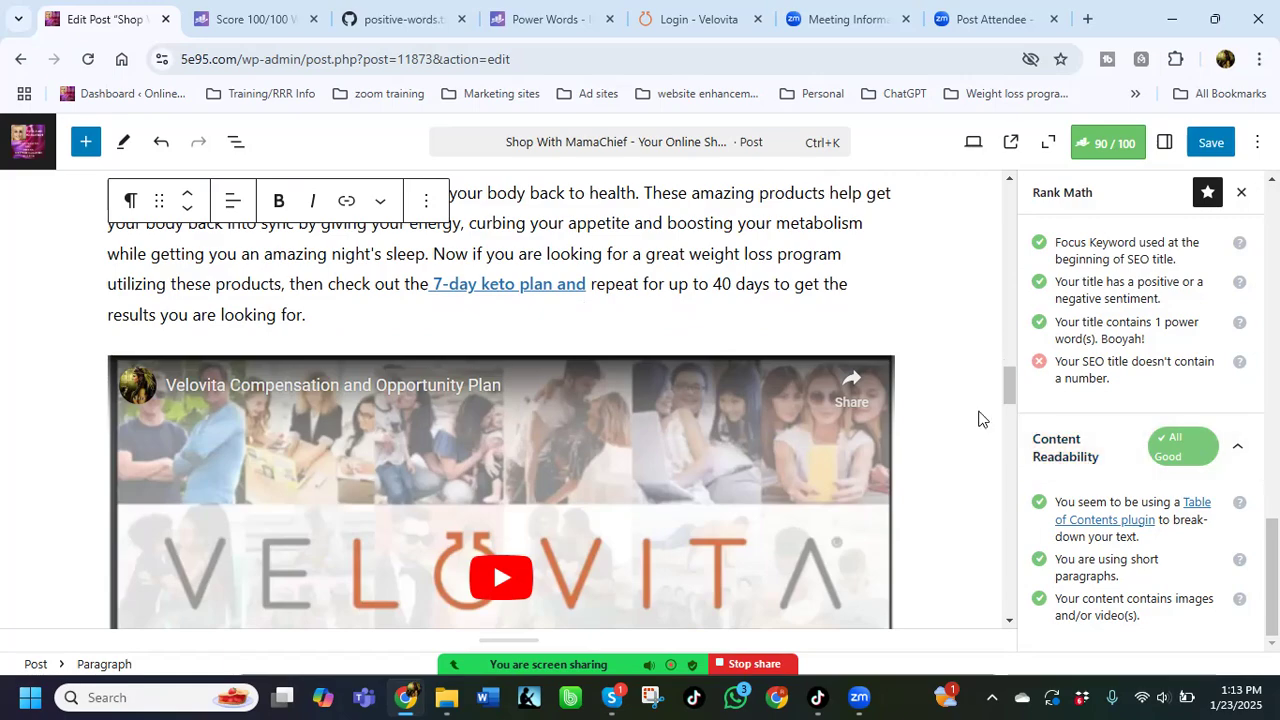
{"action": "scroll", "coordinate": [966, 349], "scroll_direction": "up", "scroll_amount": 5}
{"action": "scroll", "coordinate": [931, 325], "scroll_direction": "up", "scroll_amount": 10}
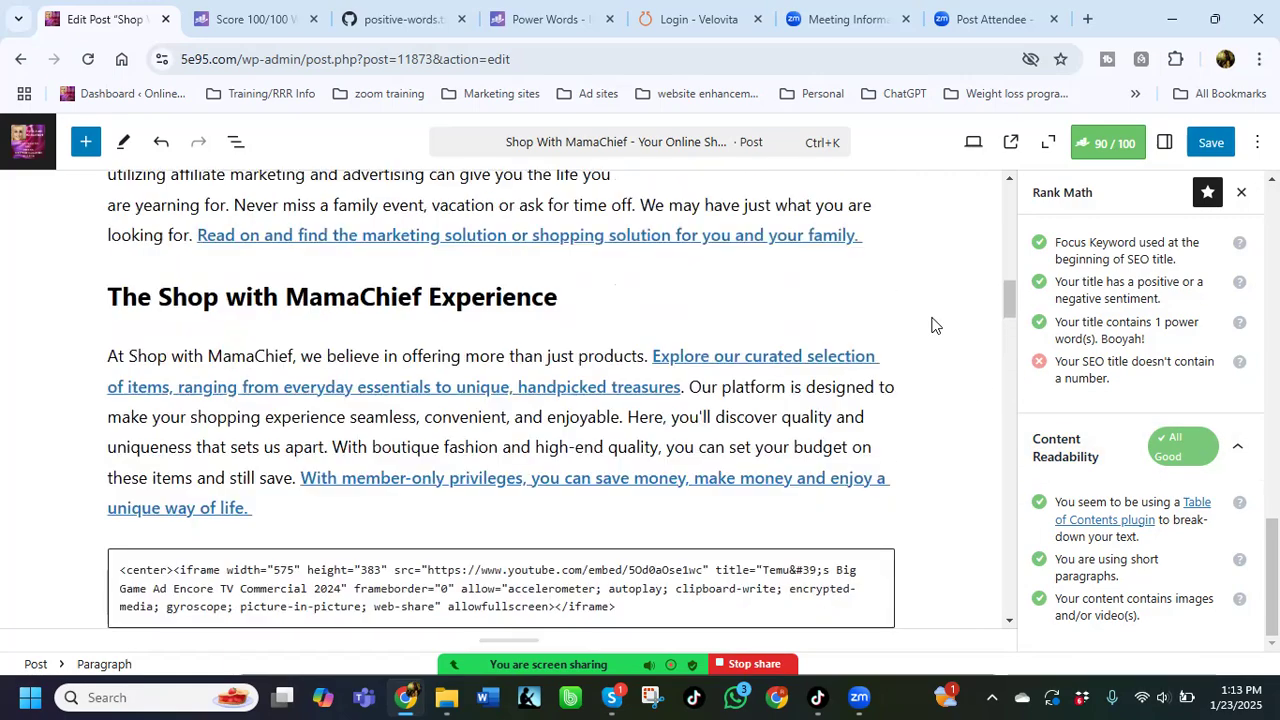
{"action": "scroll", "coordinate": [931, 325], "scroll_direction": "up", "scroll_amount": 10}
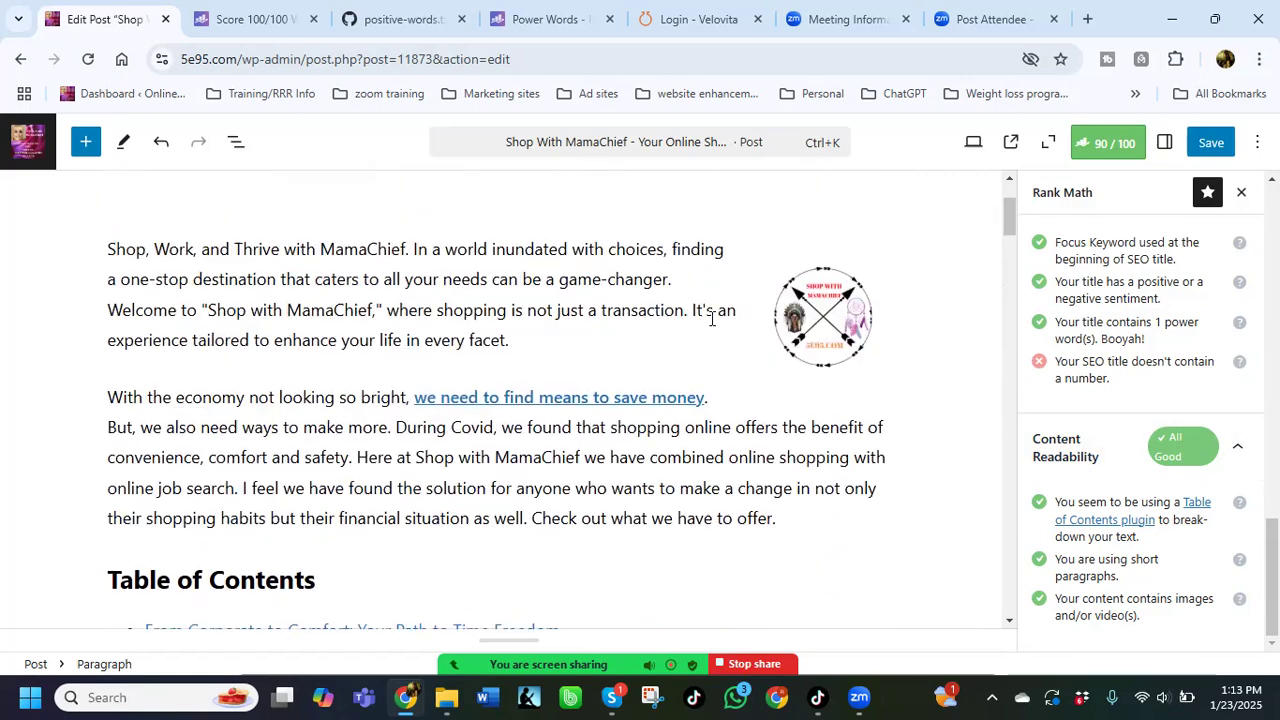
{"action": "left_click", "coordinate": [1212, 145]}
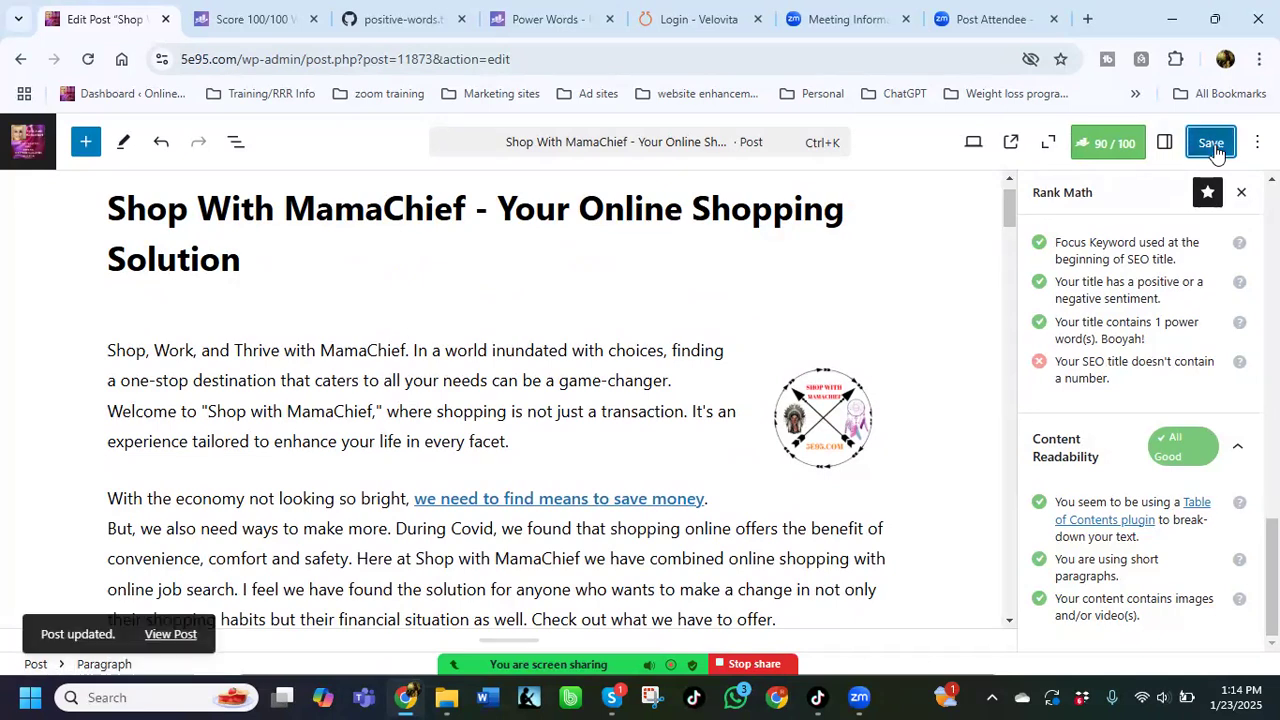
Step: Return to the posts list, look through its entries, and open the list of all pages
{"action": "left_click", "coordinate": [16, 62]}
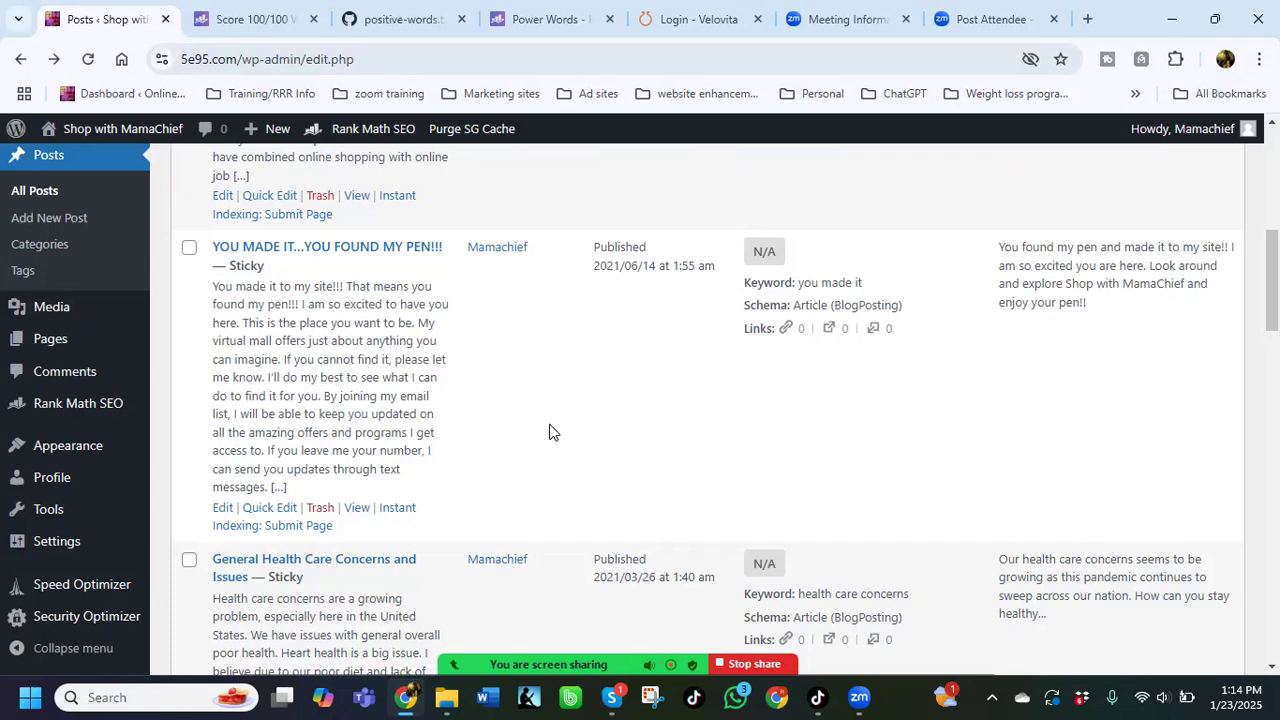
{"action": "scroll", "coordinate": [549, 432], "scroll_direction": "down", "scroll_amount": 2}
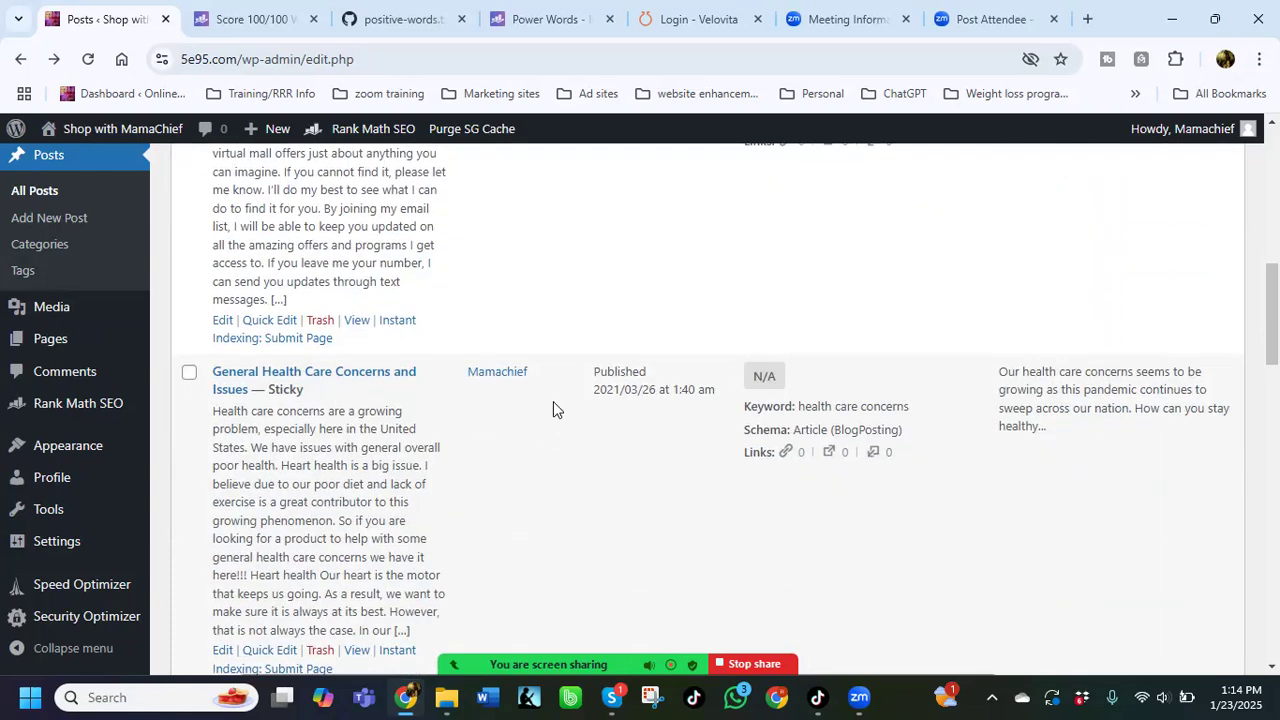
{"action": "scroll", "coordinate": [553, 403], "scroll_direction": "down", "scroll_amount": 3}
{"action": "mouse_move", "coordinate": [55, 352]}
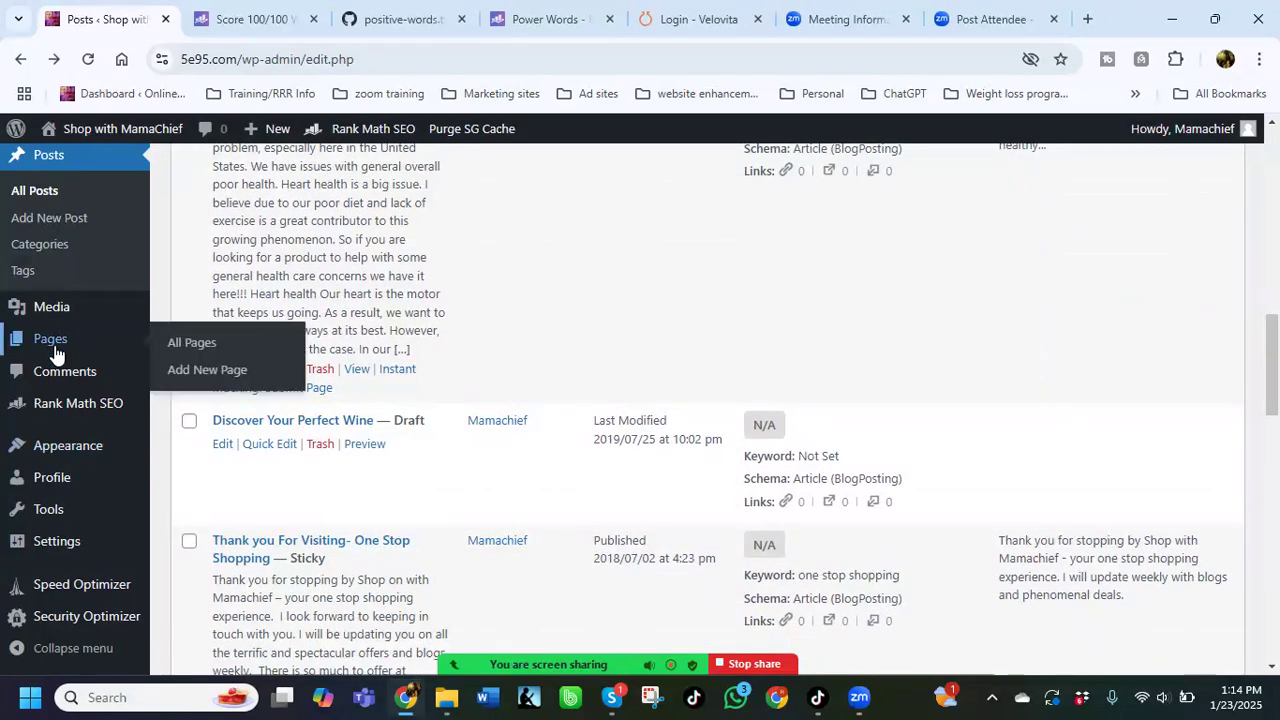
{"action": "left_click", "coordinate": [200, 346]}
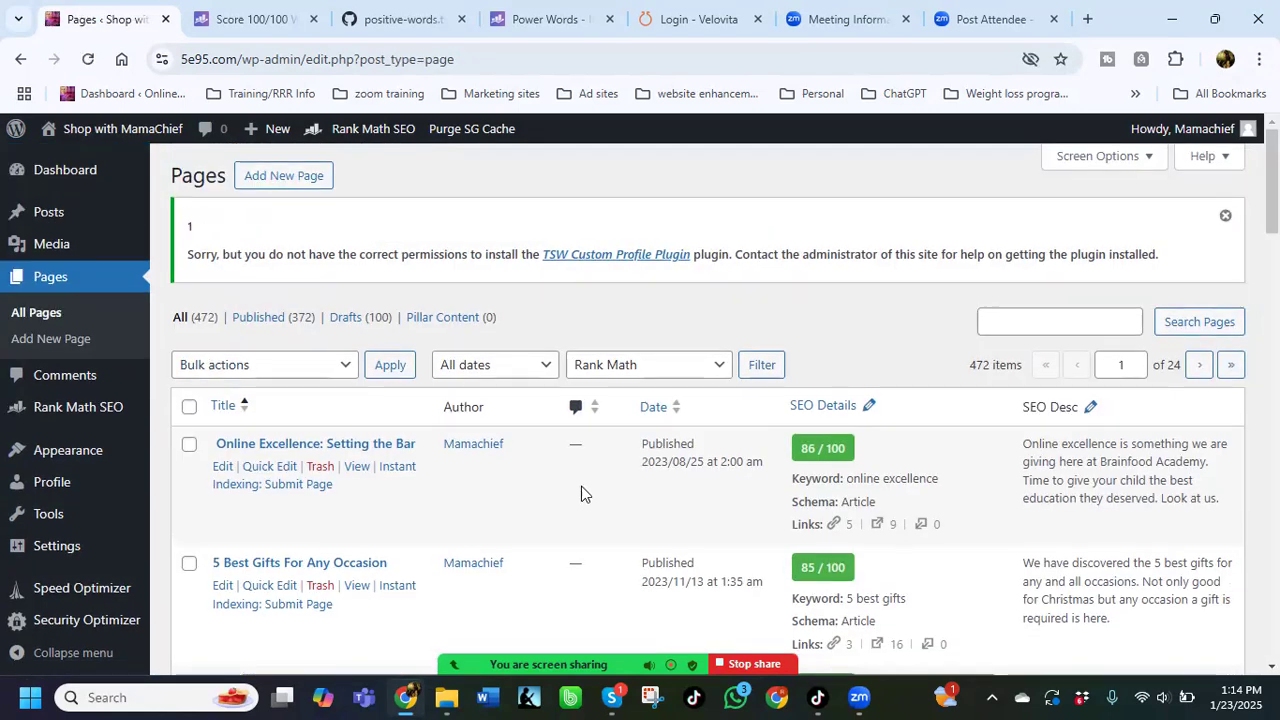
Step: Examine the Rank Math scores, focus keywords, link counts and SEO descriptions of the entries in the pages list
{"action": "scroll", "coordinate": [600, 470], "scroll_direction": "down", "scroll_amount": 2}
{"action": "scroll", "coordinate": [794, 349], "scroll_direction": "down", "scroll_amount": 1}
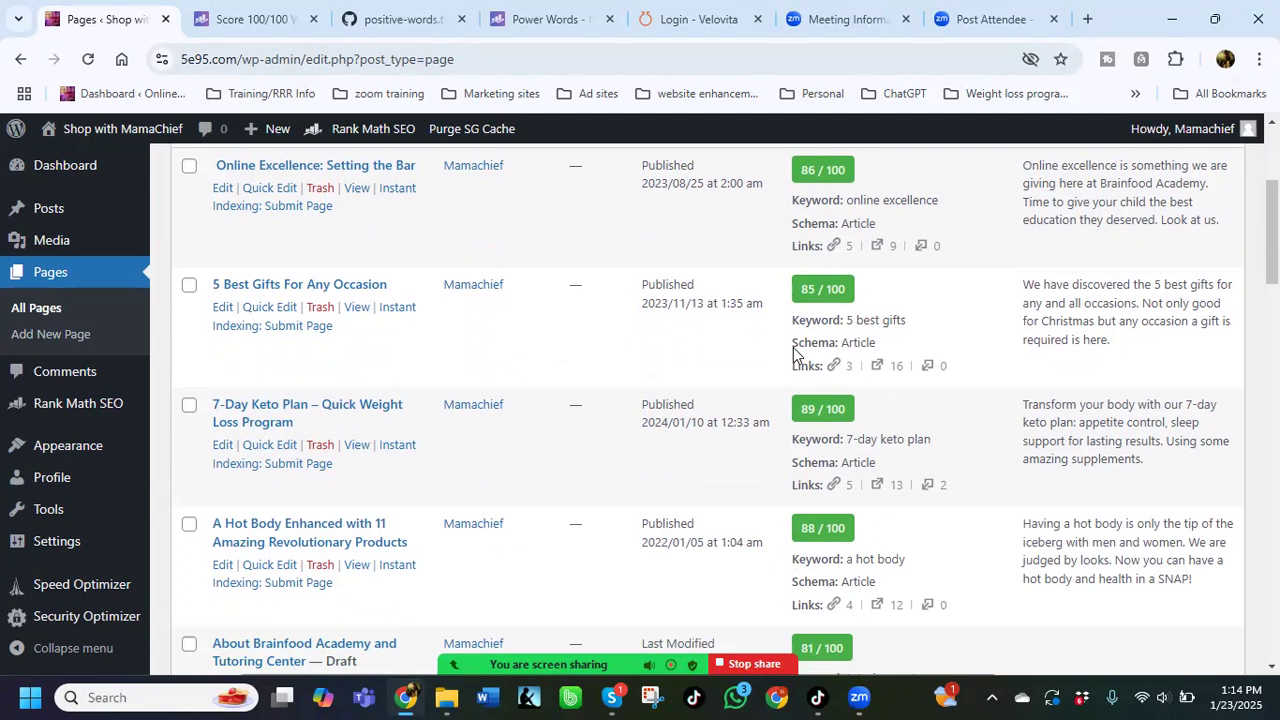
{"action": "scroll", "coordinate": [785, 358], "scroll_direction": "down", "scroll_amount": 2}
{"action": "scroll", "coordinate": [787, 358], "scroll_direction": "down", "scroll_amount": 1}
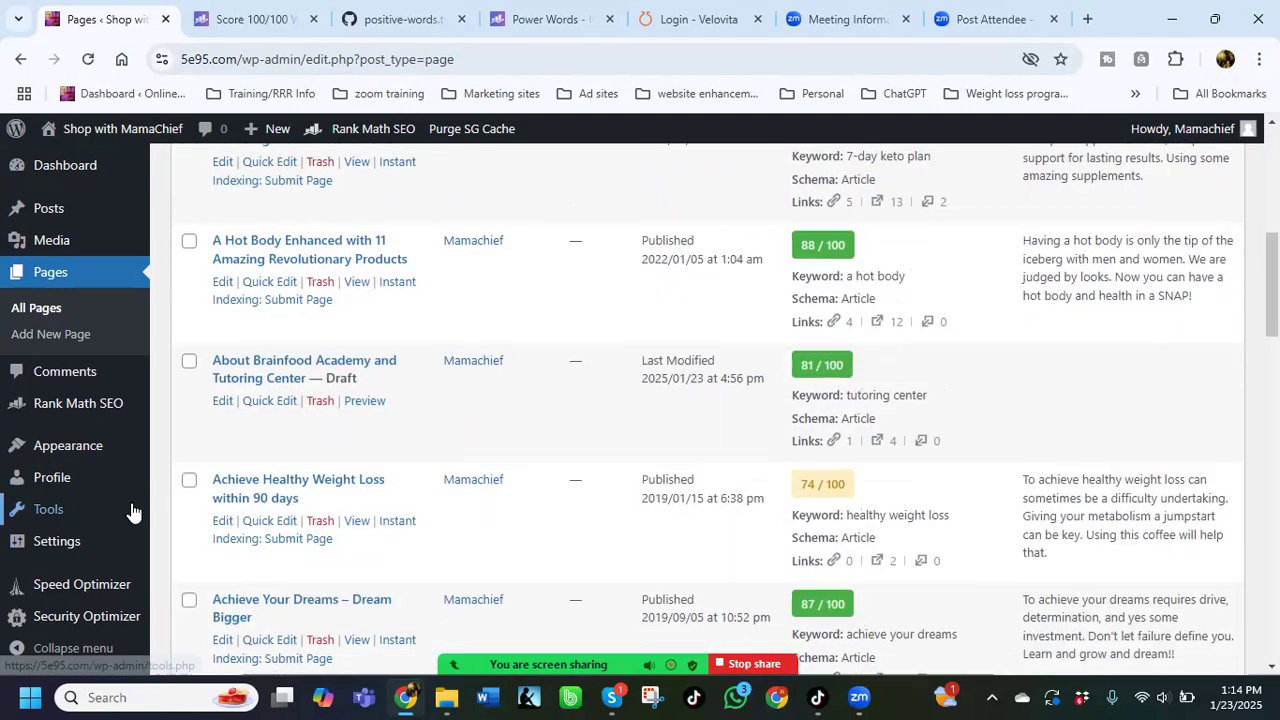
{"action": "scroll", "coordinate": [836, 510], "scroll_direction": "down", "scroll_amount": 1}
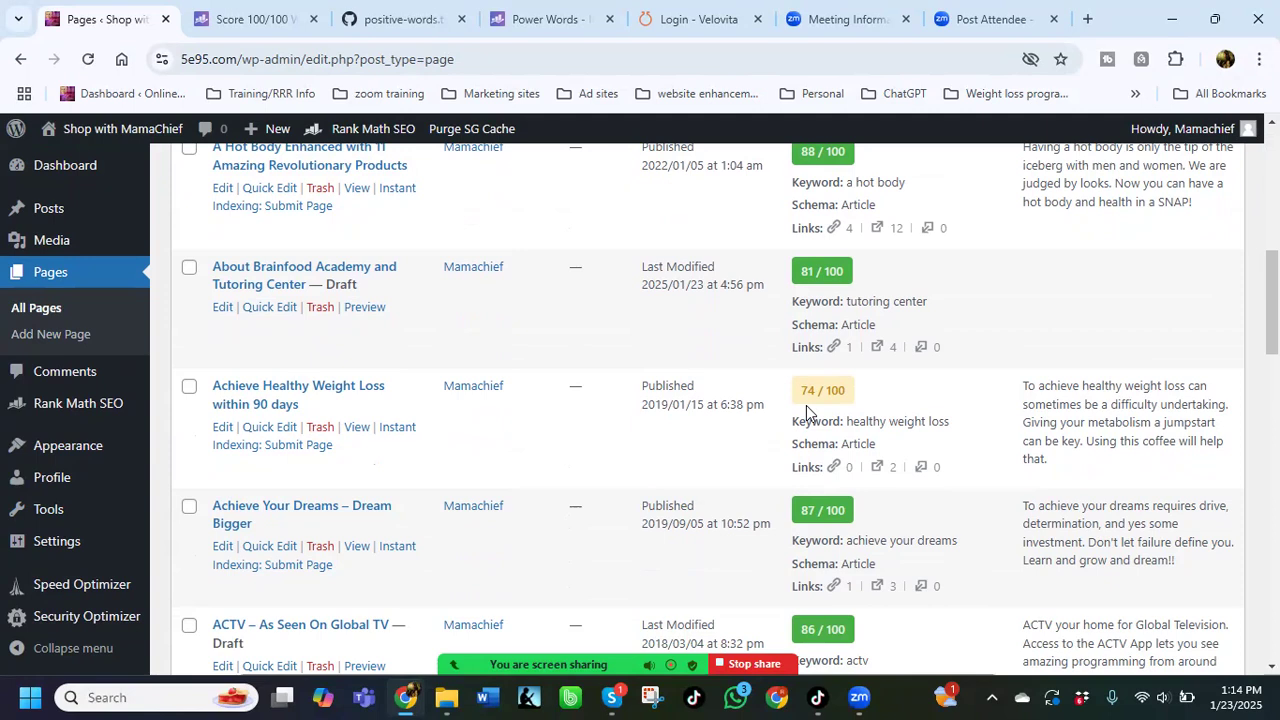
{"action": "scroll", "coordinate": [806, 405], "scroll_direction": "down", "scroll_amount": 4}
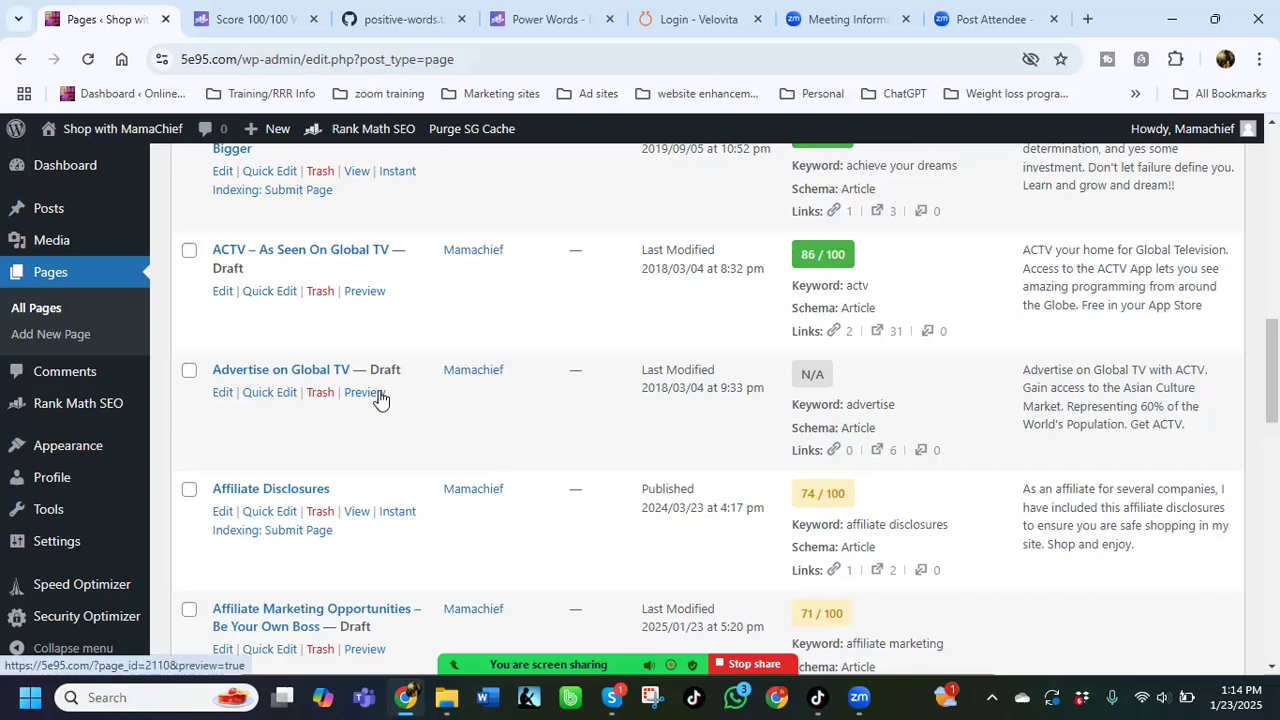
{"action": "scroll", "coordinate": [380, 396], "scroll_direction": "down", "scroll_amount": 1}
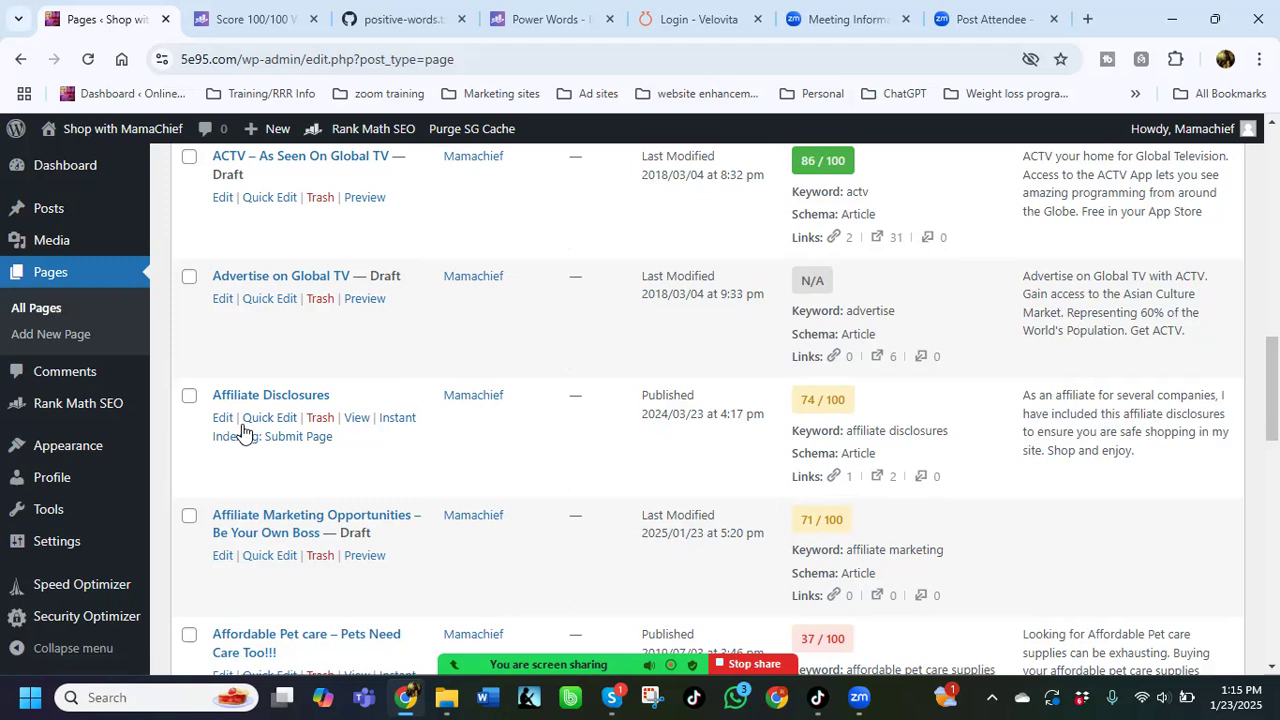
{"action": "scroll", "coordinate": [517, 454], "scroll_direction": "down", "scroll_amount": 1}
{"action": "scroll", "coordinate": [519, 456], "scroll_direction": "down", "scroll_amount": 2}
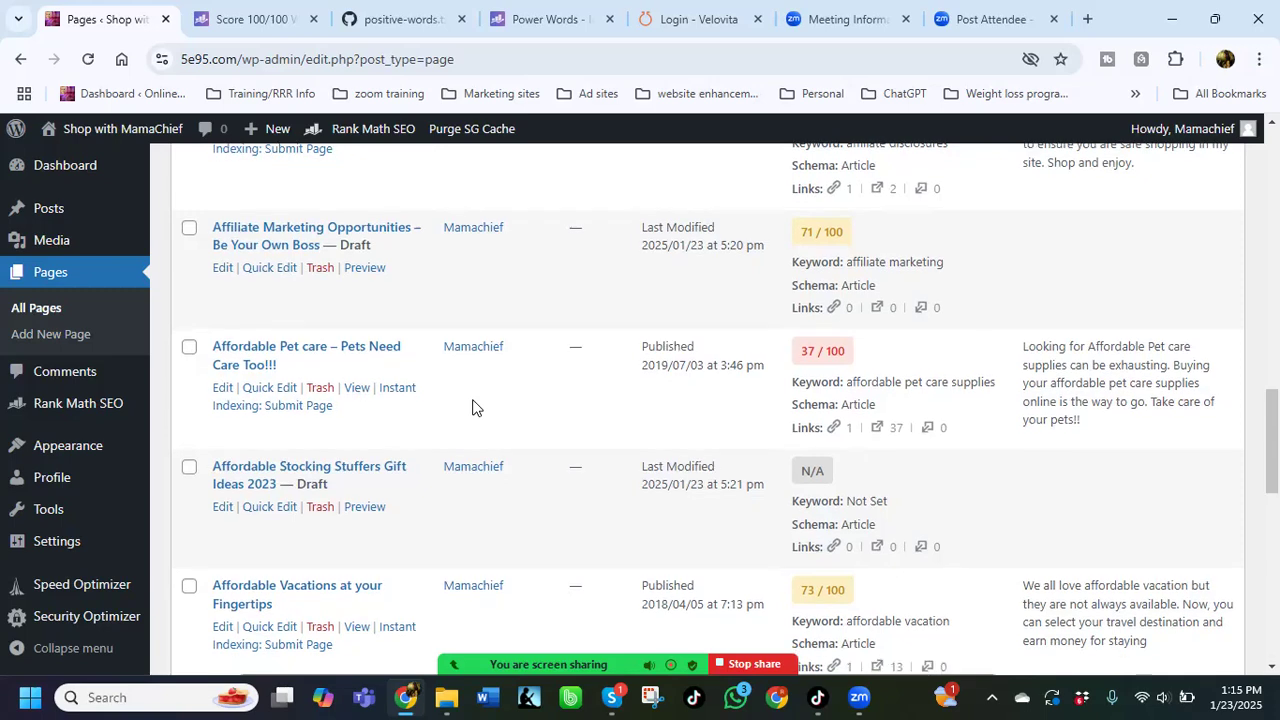
Step: Review the Rank Math scores of the remaining entries on the first page of the pages list and go to page 2
{"action": "scroll", "coordinate": [508, 437], "scroll_direction": "down", "scroll_amount": 5}
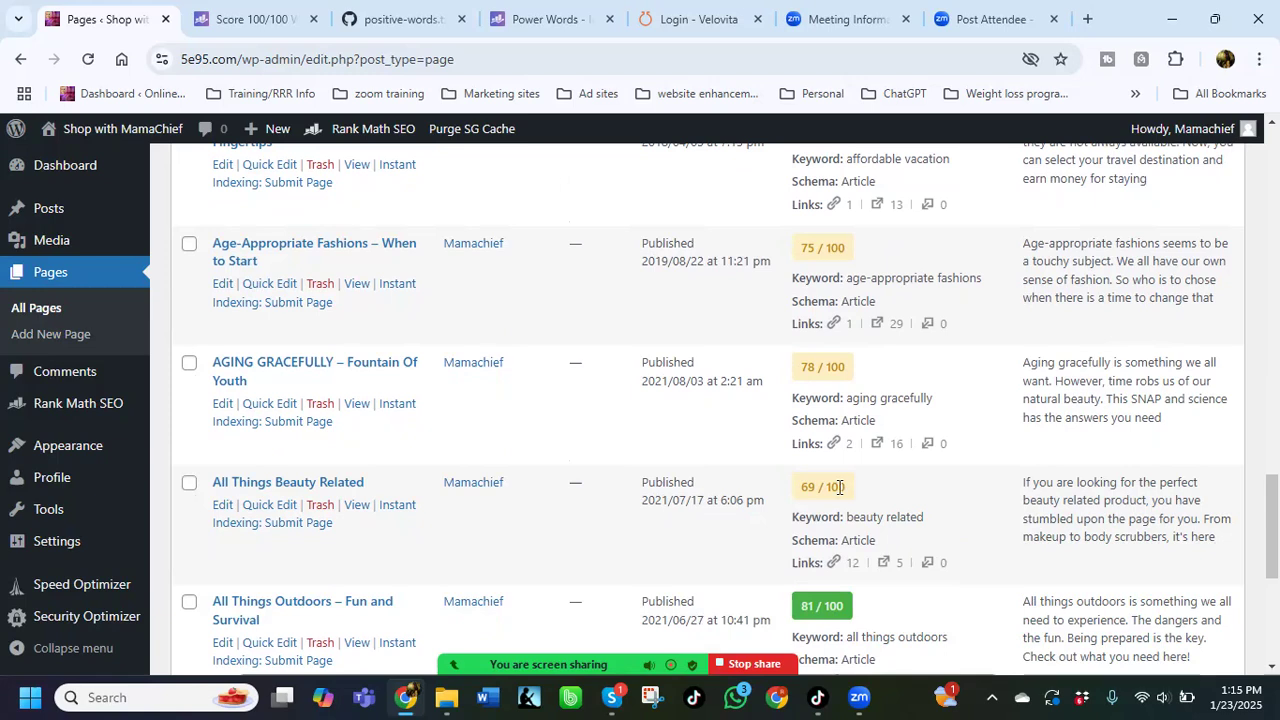
{"action": "scroll", "coordinate": [300, 499], "scroll_direction": "down", "scroll_amount": 3}
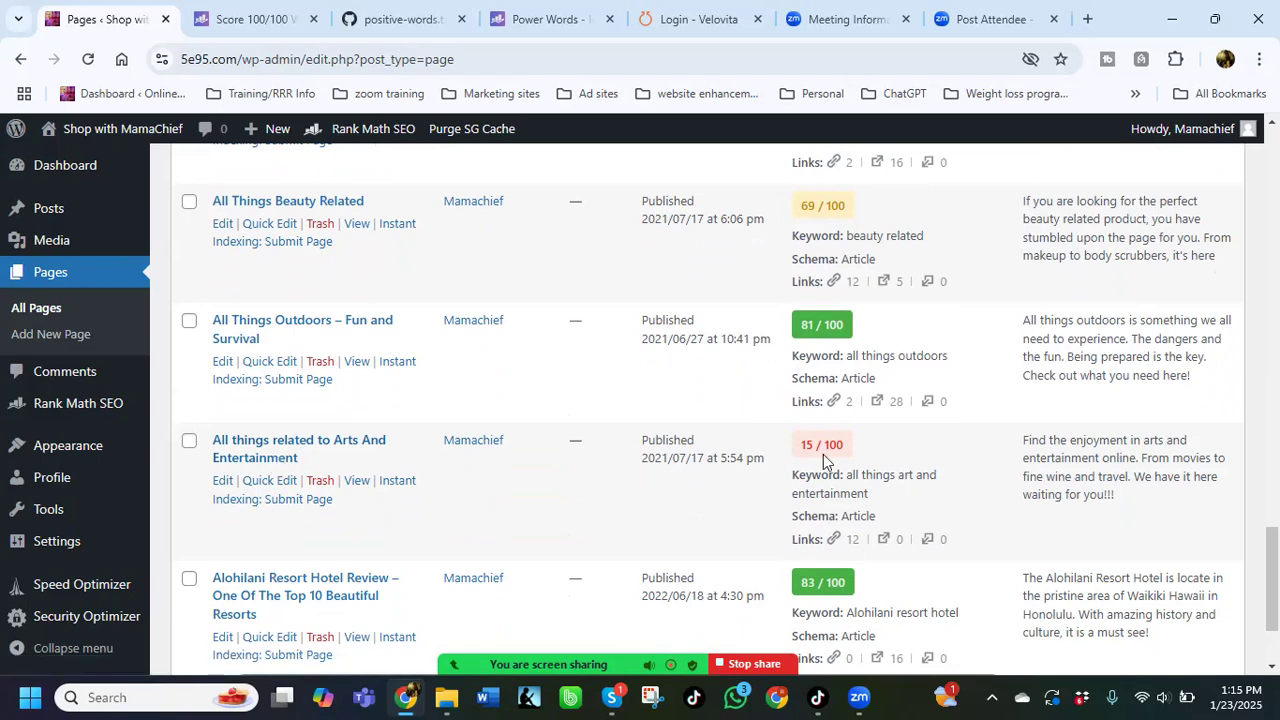
{"action": "scroll", "coordinate": [823, 454], "scroll_direction": "down", "scroll_amount": 2}
{"action": "left_click", "coordinate": [1201, 594]}
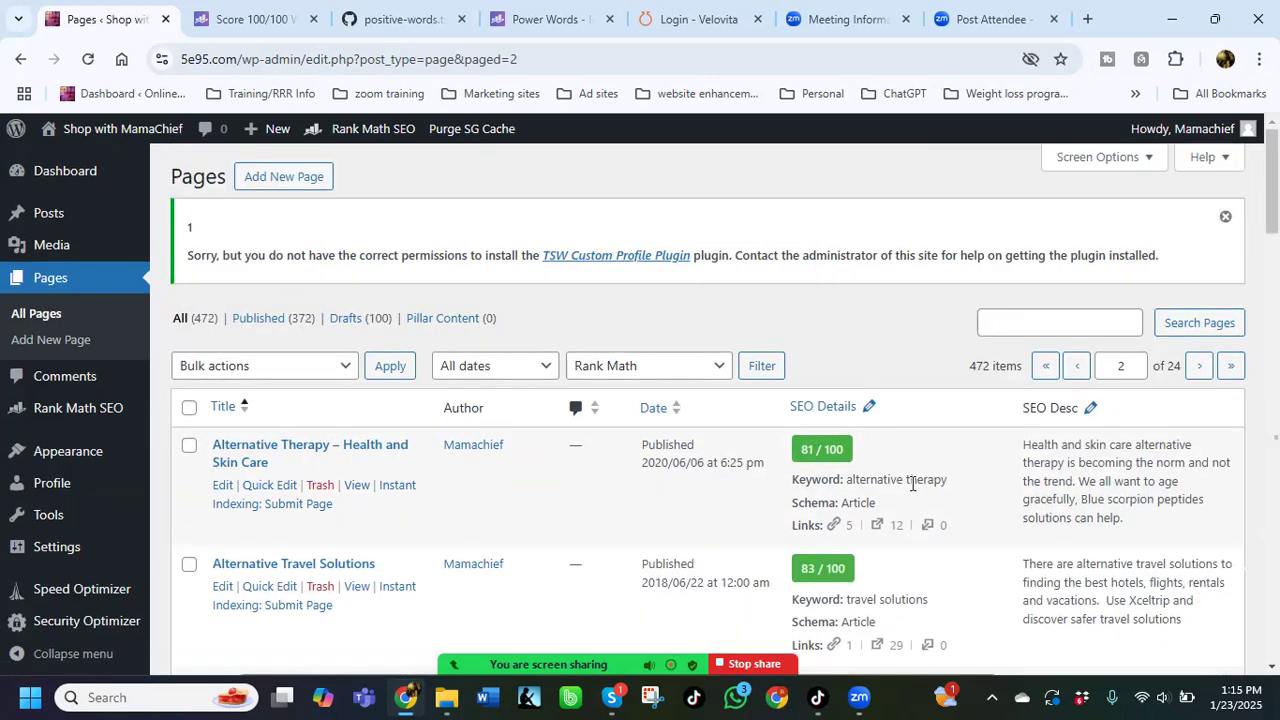
Step: Look through the SEO scores on page 2 of the list and open "Become a Fat Burning Machine" for editing
{"action": "scroll", "coordinate": [630, 514], "scroll_direction": "down", "scroll_amount": 3}
{"action": "scroll", "coordinate": [630, 521], "scroll_direction": "down", "scroll_amount": 5}
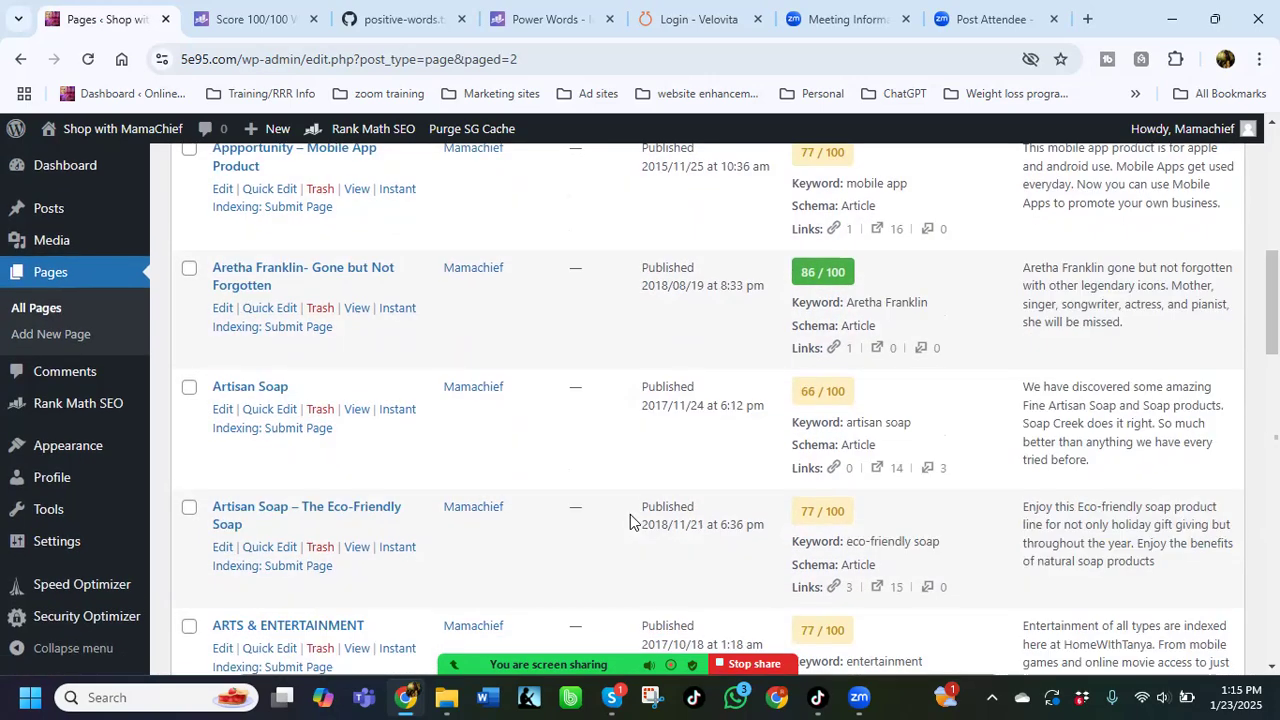
{"action": "scroll", "coordinate": [646, 430], "scroll_direction": "down", "scroll_amount": 1}
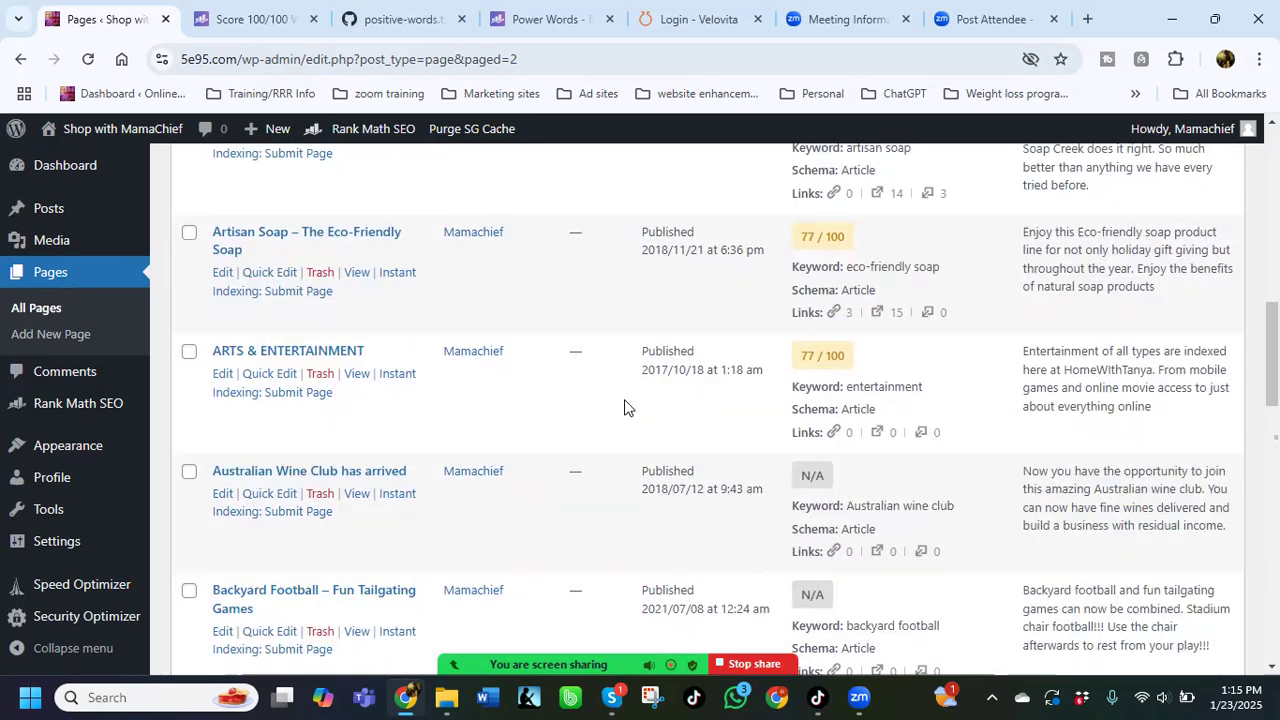
{"action": "scroll", "coordinate": [563, 435], "scroll_direction": "down", "scroll_amount": 5}
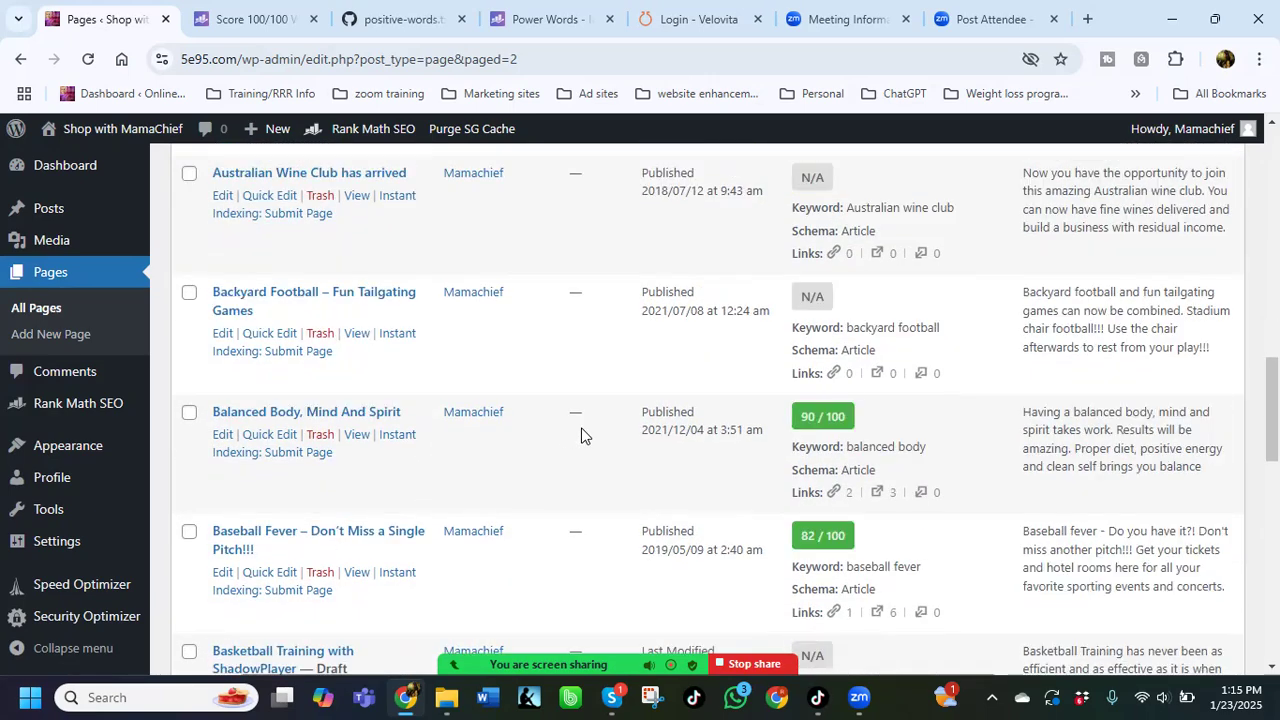
{"action": "scroll", "coordinate": [584, 435], "scroll_direction": "down", "scroll_amount": 6}
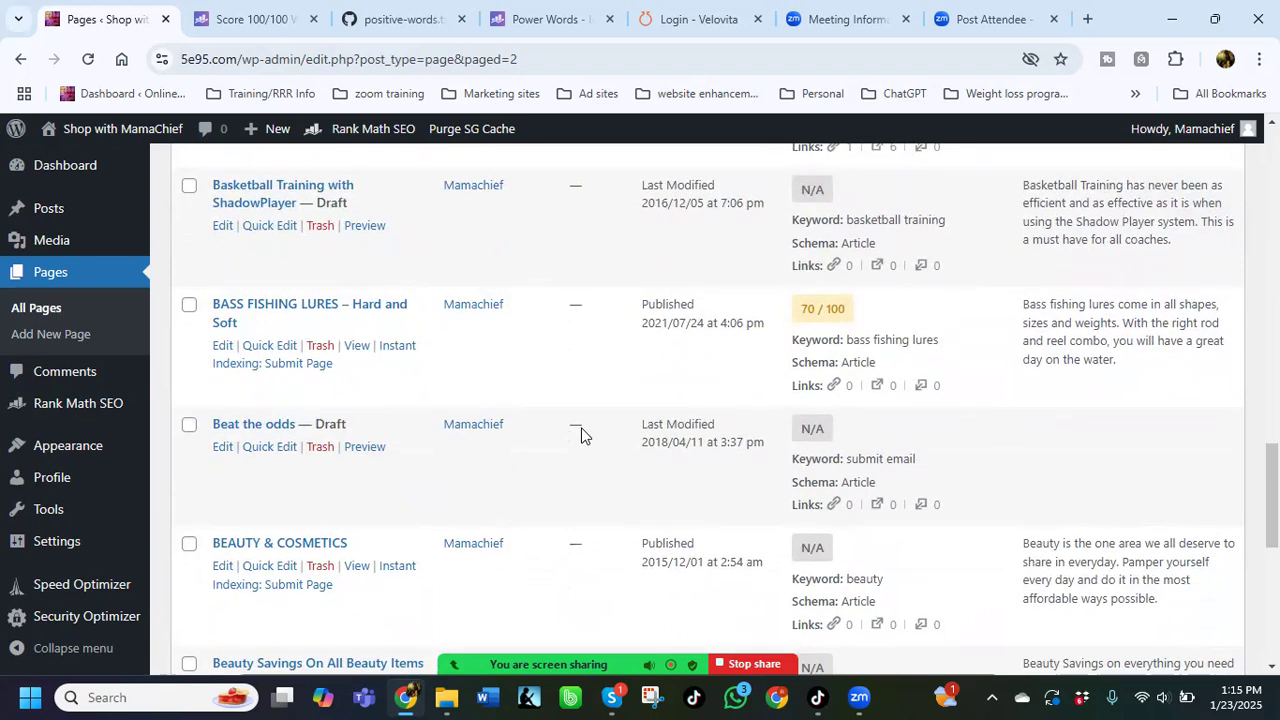
{"action": "scroll", "coordinate": [584, 435], "scroll_direction": "up", "scroll_amount": 1}
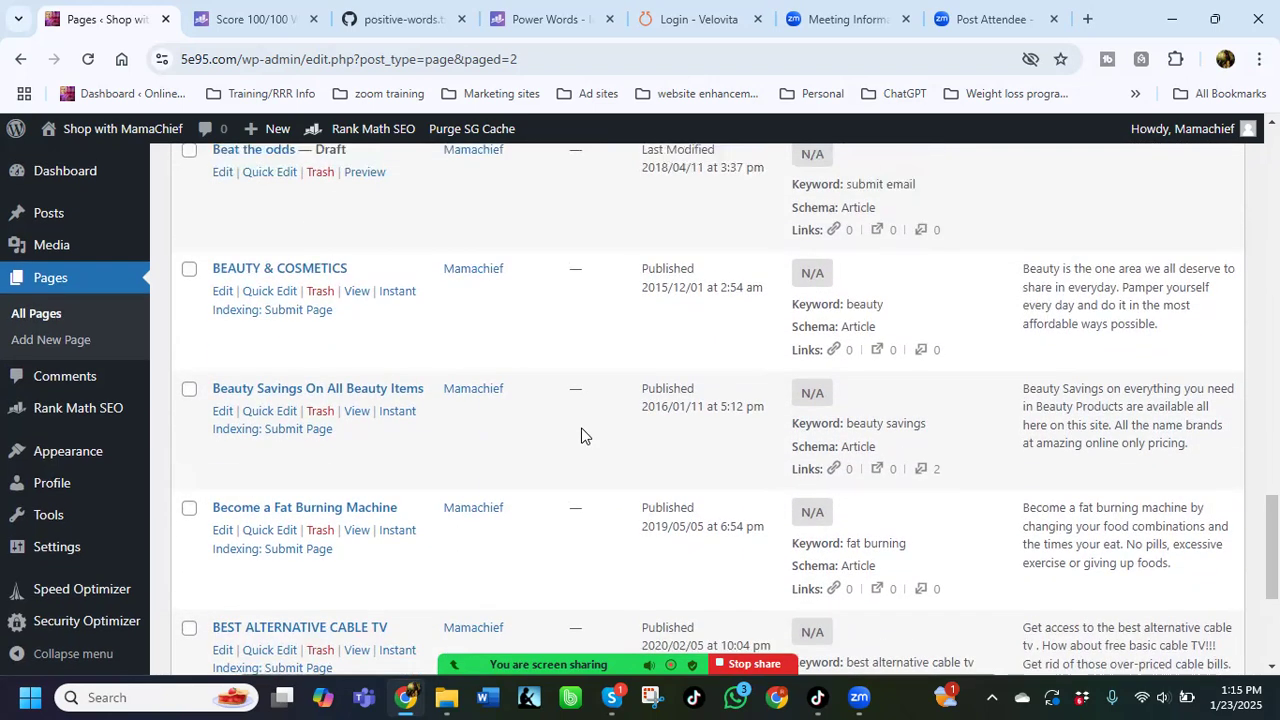
{"action": "scroll", "coordinate": [584, 435], "scroll_direction": "down", "scroll_amount": 2}
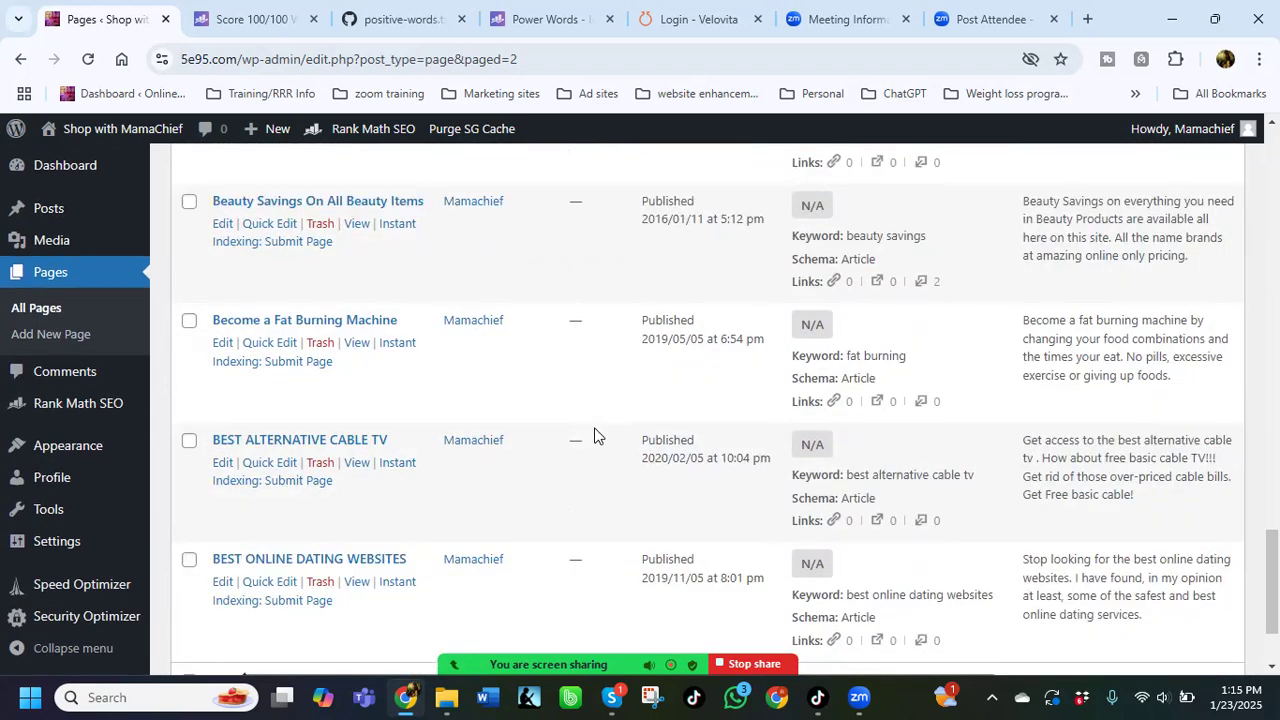
{"action": "left_click", "coordinate": [226, 345]}
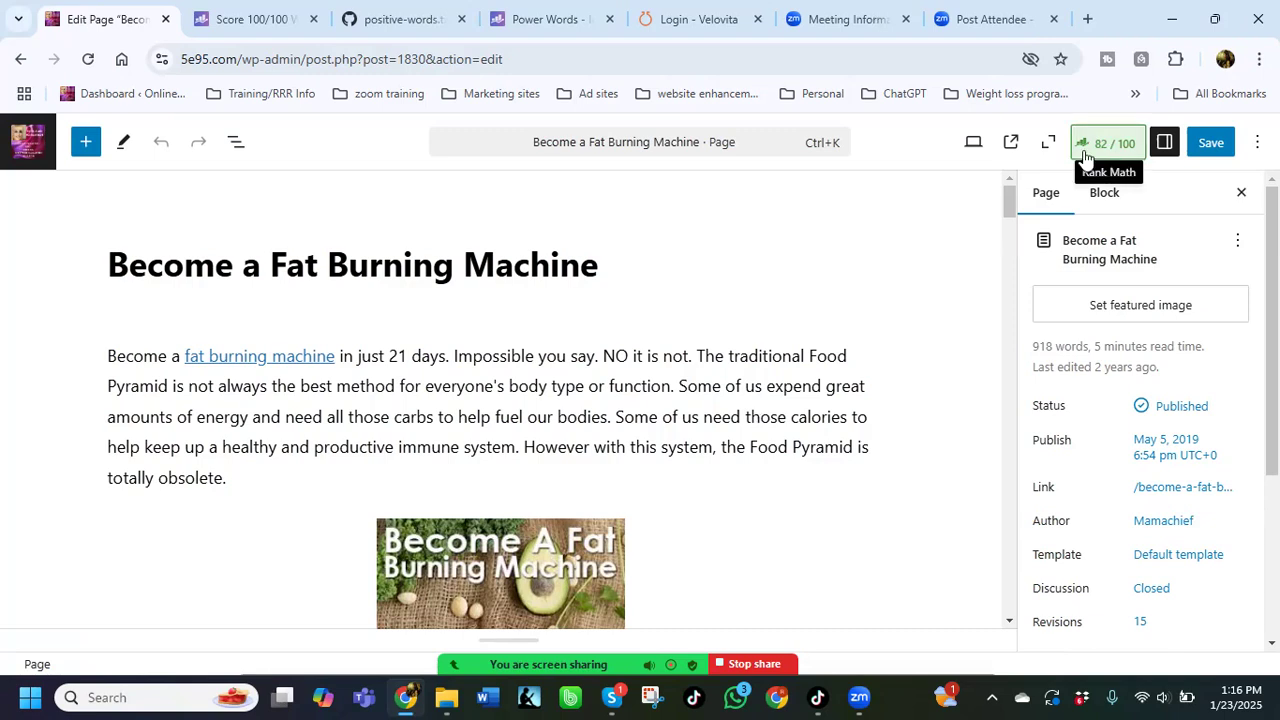
Step: Test the affiliate link on the "Become A Fat Burning Machine" image in a new tab and remove the link from the image
{"action": "scroll", "coordinate": [786, 450], "scroll_direction": "down", "scroll_amount": 2}
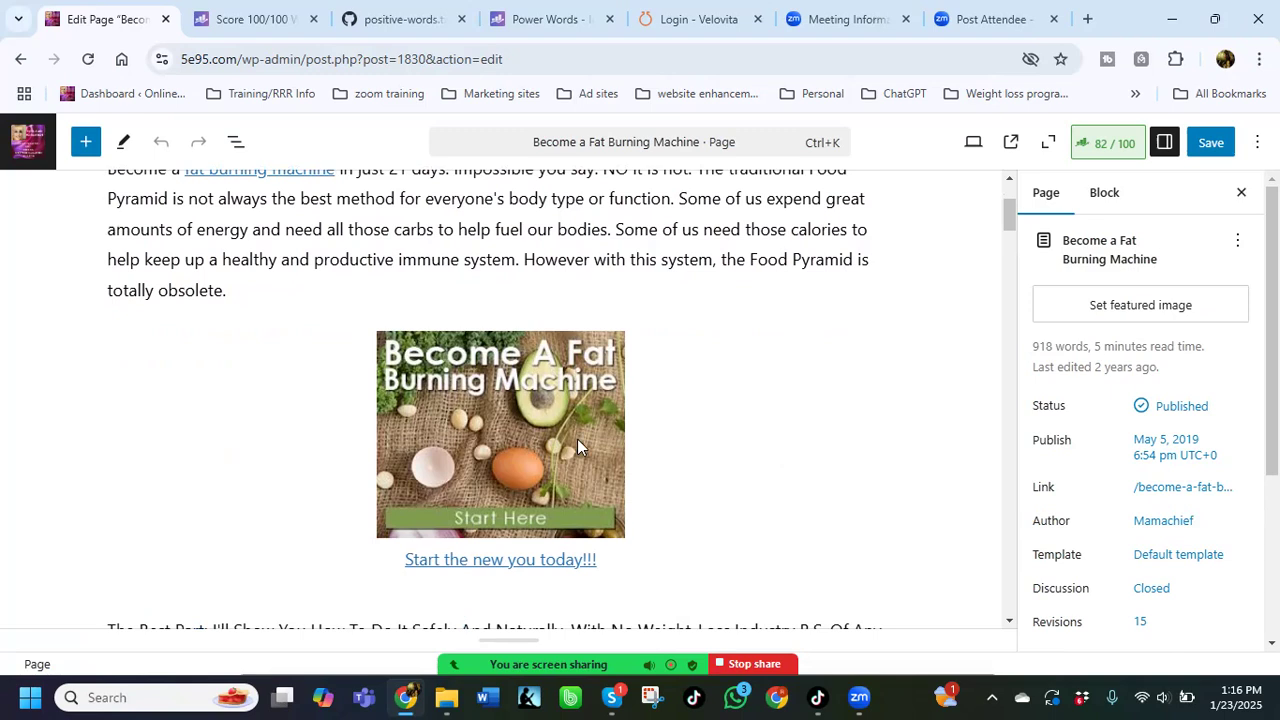
{"action": "left_click", "coordinate": [538, 430]}
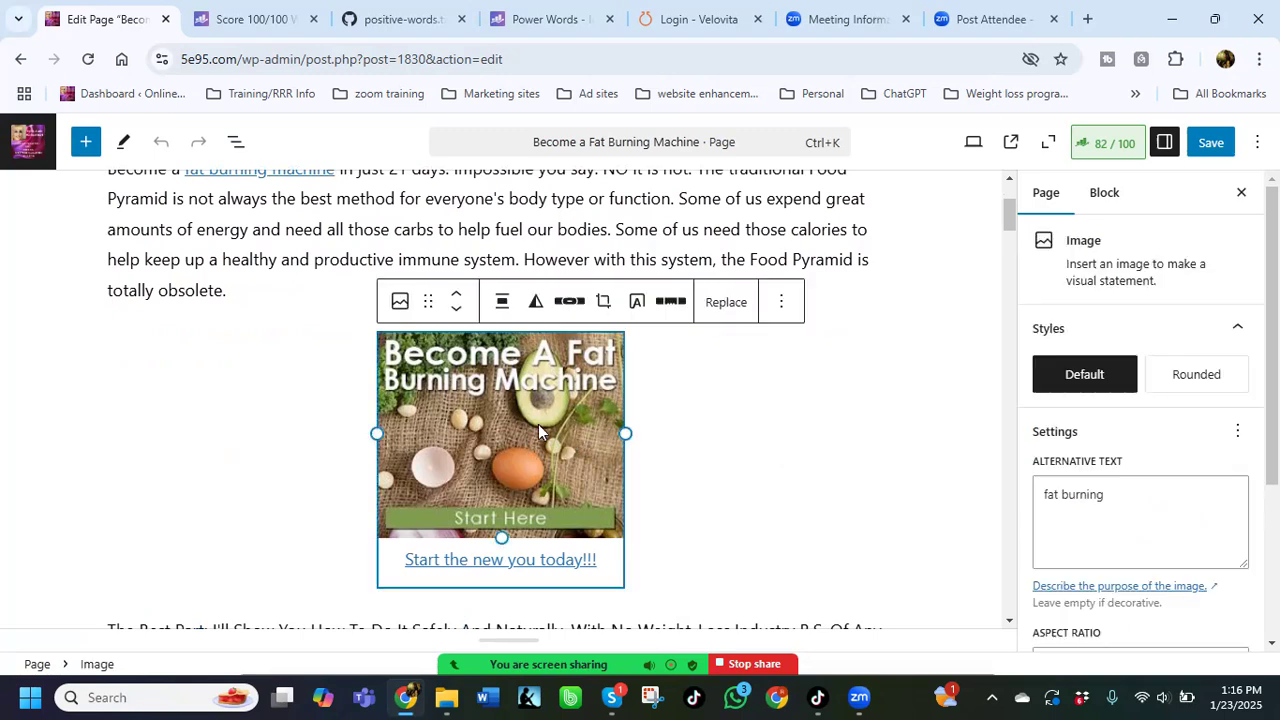
{"action": "left_click", "coordinate": [569, 302]}
{"action": "left_click", "coordinate": [480, 362]}
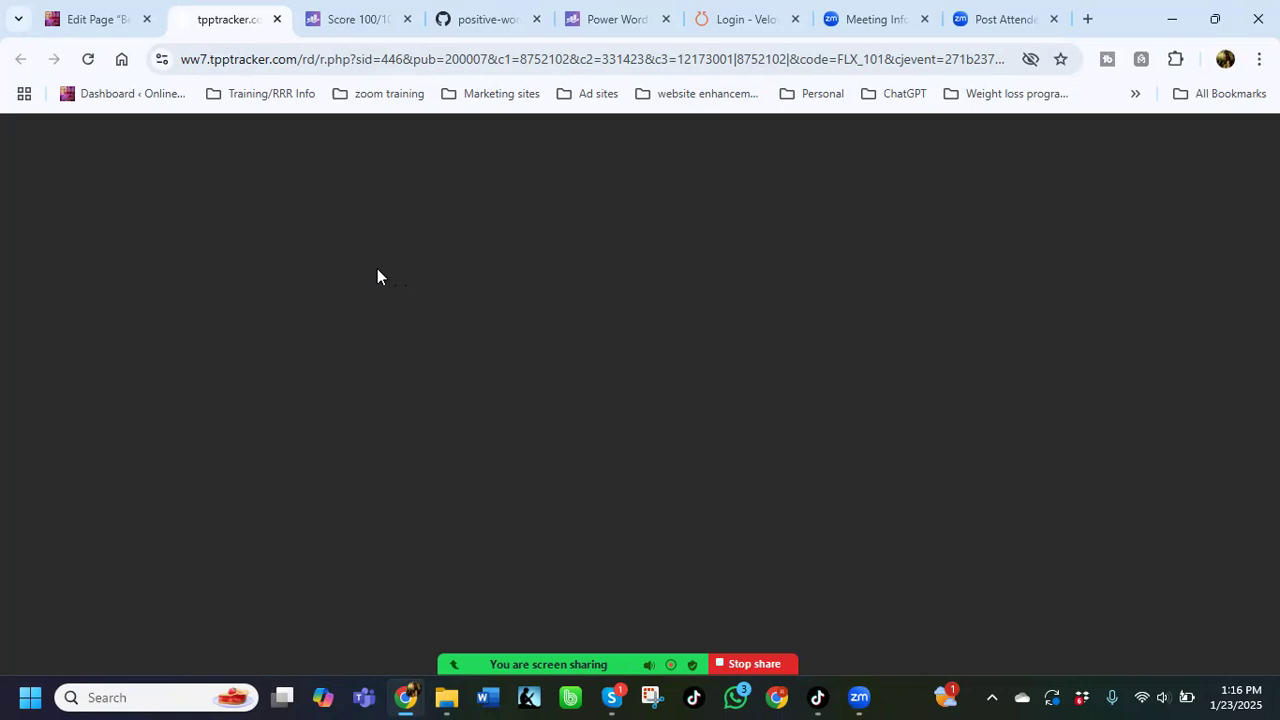
{"action": "left_click", "coordinate": [277, 19]}
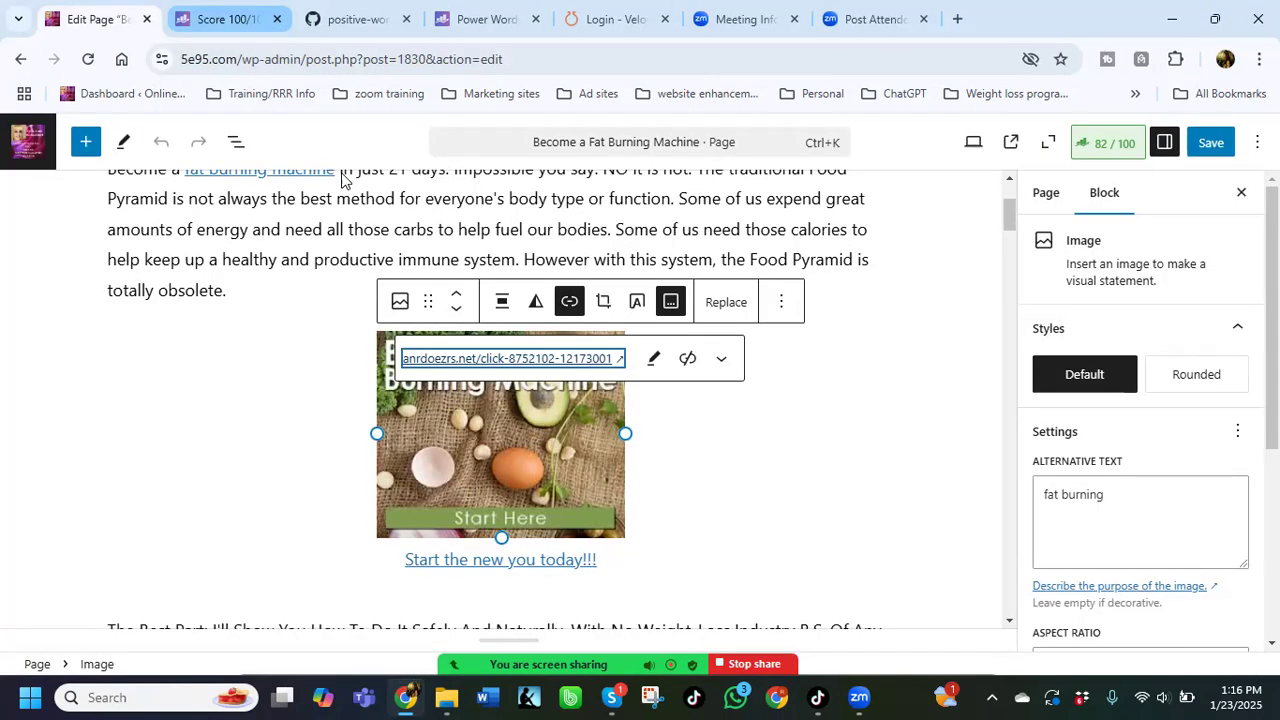
{"action": "left_click", "coordinate": [688, 361]}
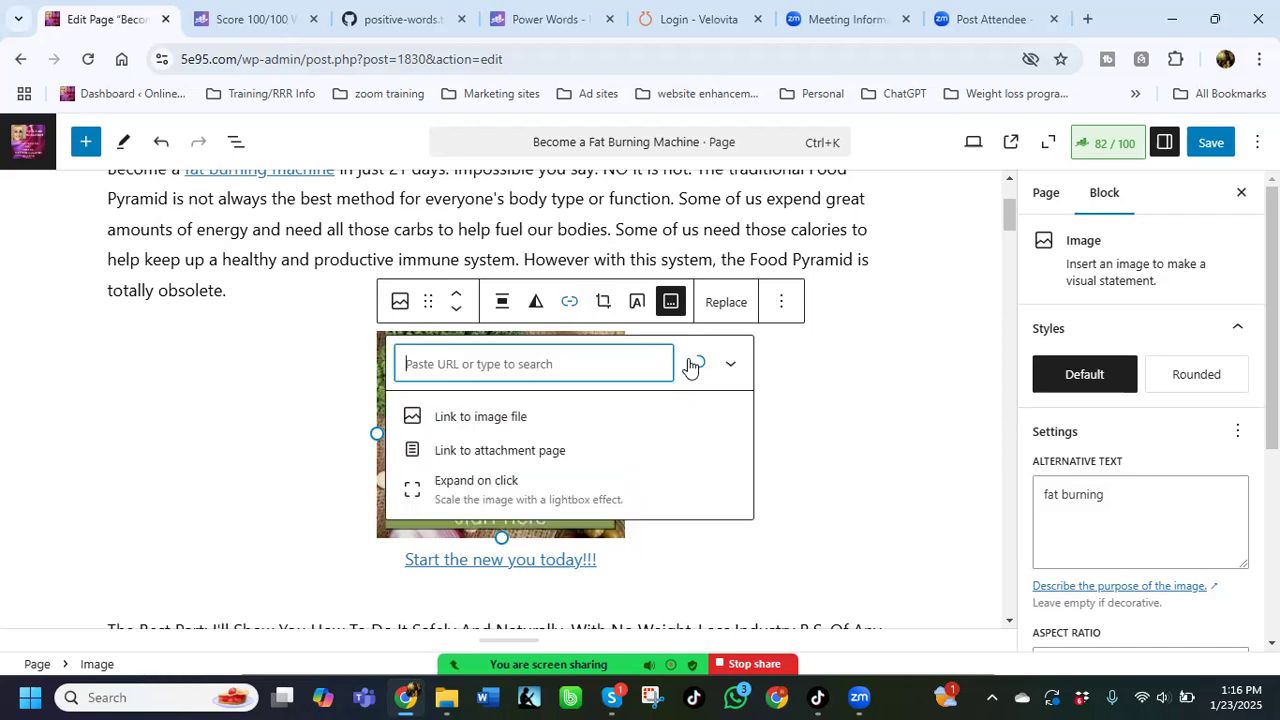
Step: Unlink the image caption "Start the new you today!!!" and delete the caption text
{"action": "left_click", "coordinate": [573, 562]}
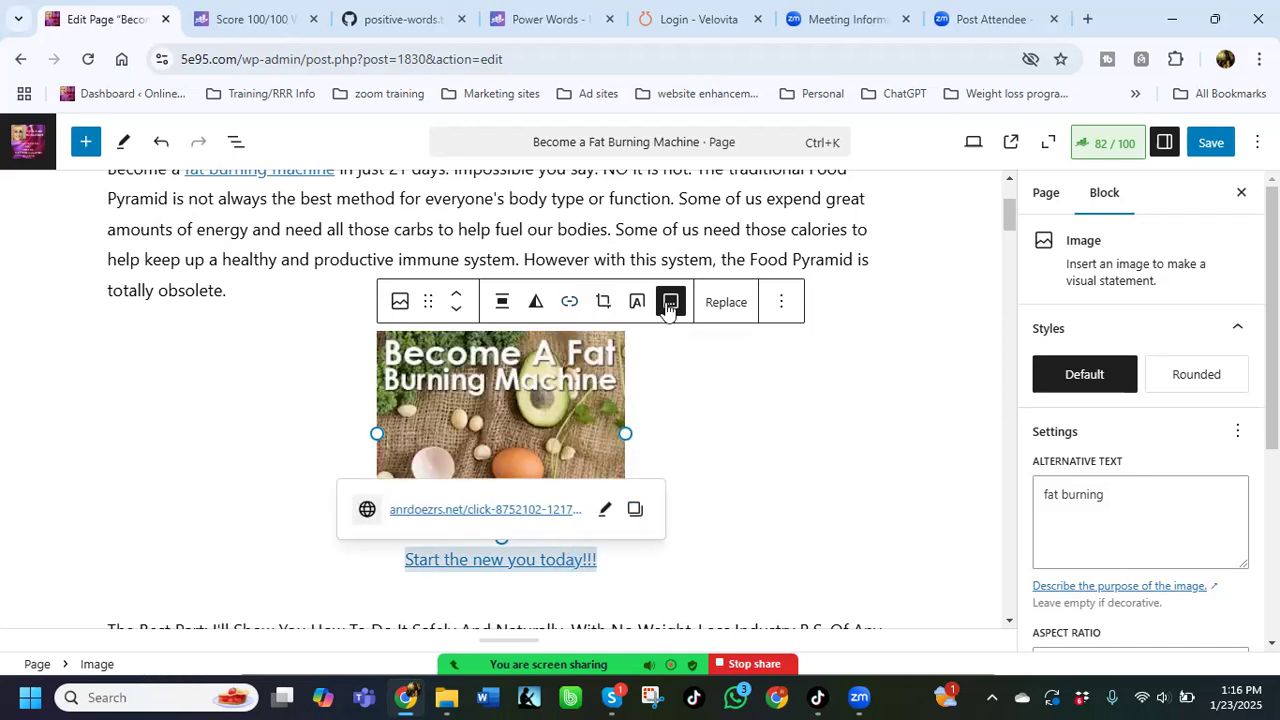
{"action": "left_click", "coordinate": [606, 512]}
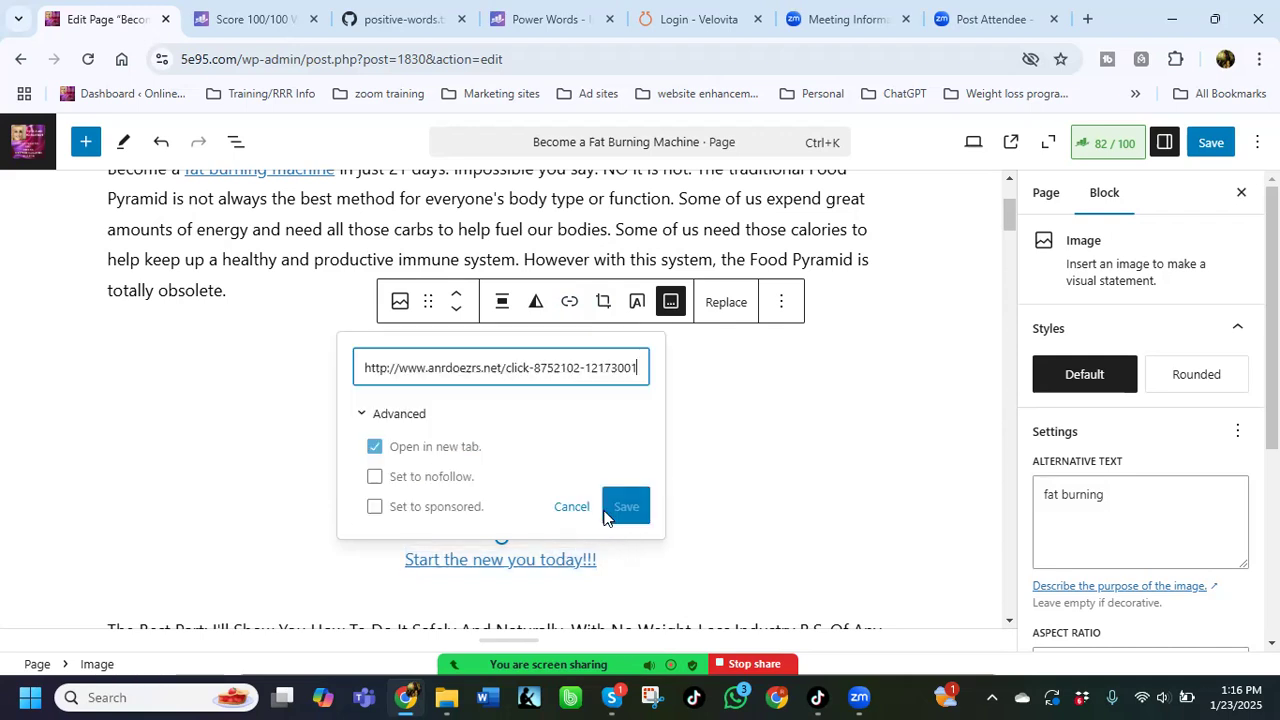
{"action": "scroll", "coordinate": [760, 514], "scroll_direction": "down", "scroll_amount": 2}
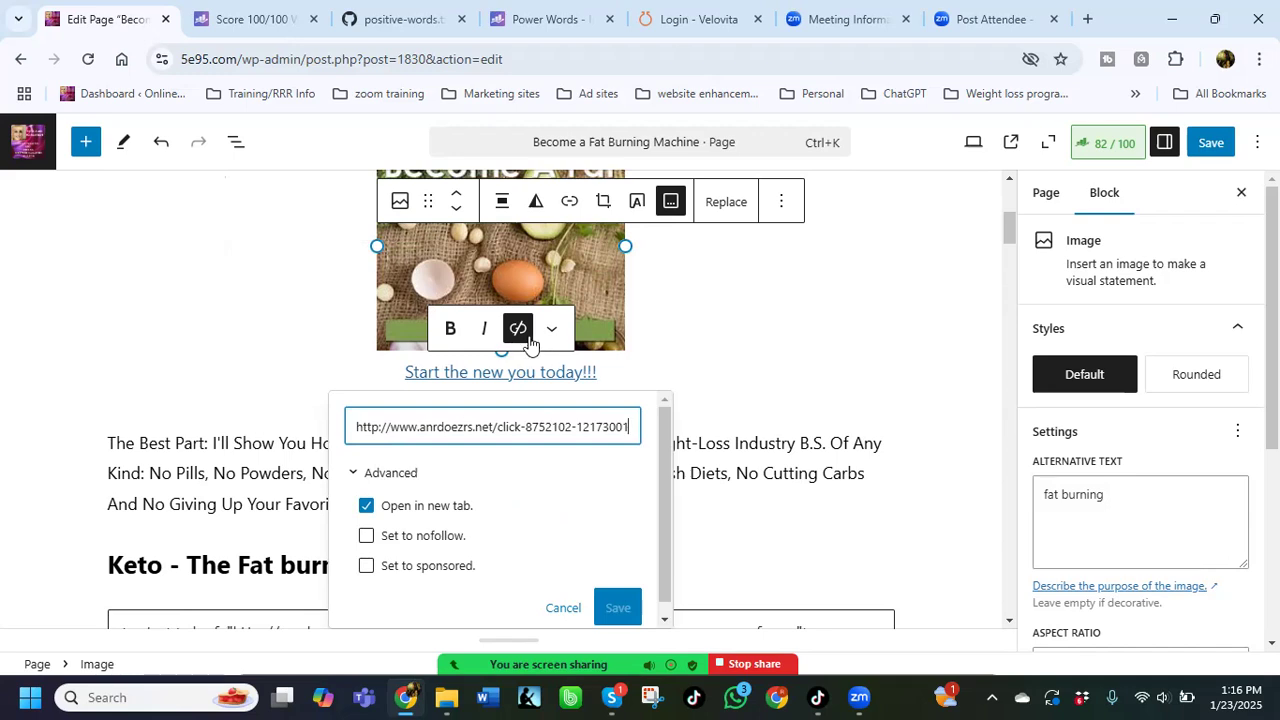
{"action": "left_click", "coordinate": [528, 340]}
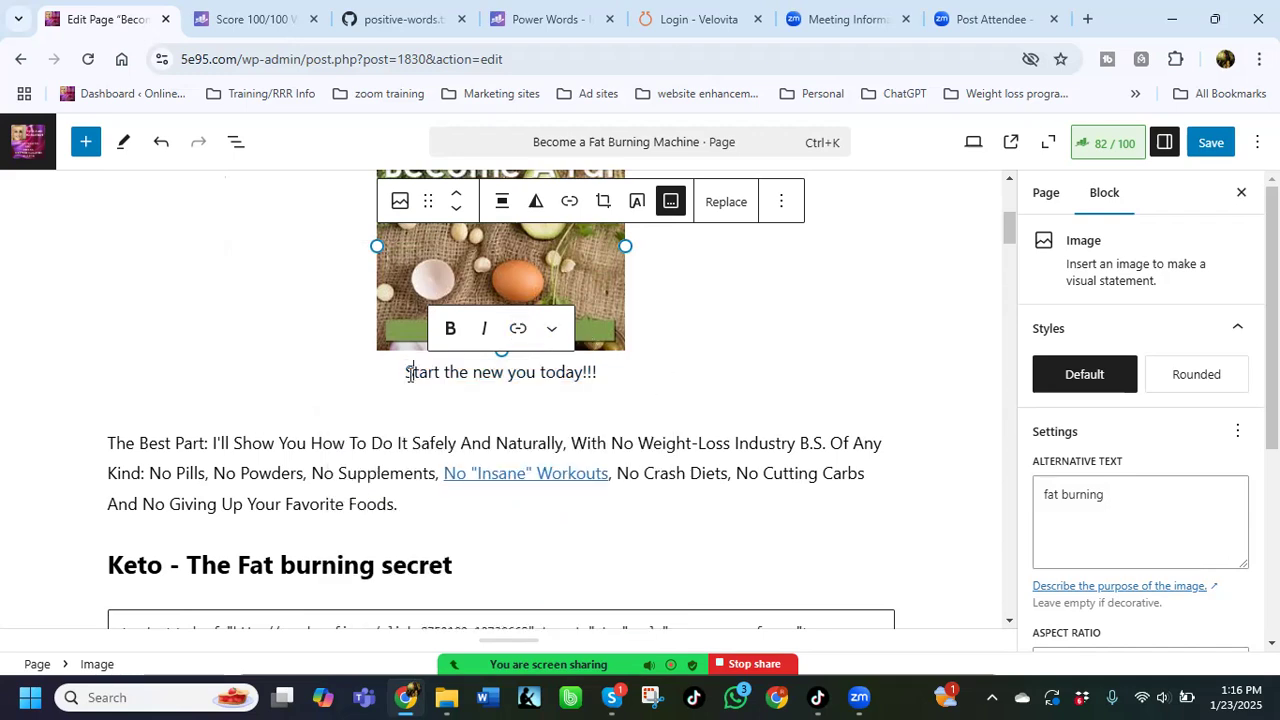
{"action": "left_click_drag", "start_coordinate": [410, 374], "coordinate": [623, 363]}
{"action": "key", "text": "BackSpace"}
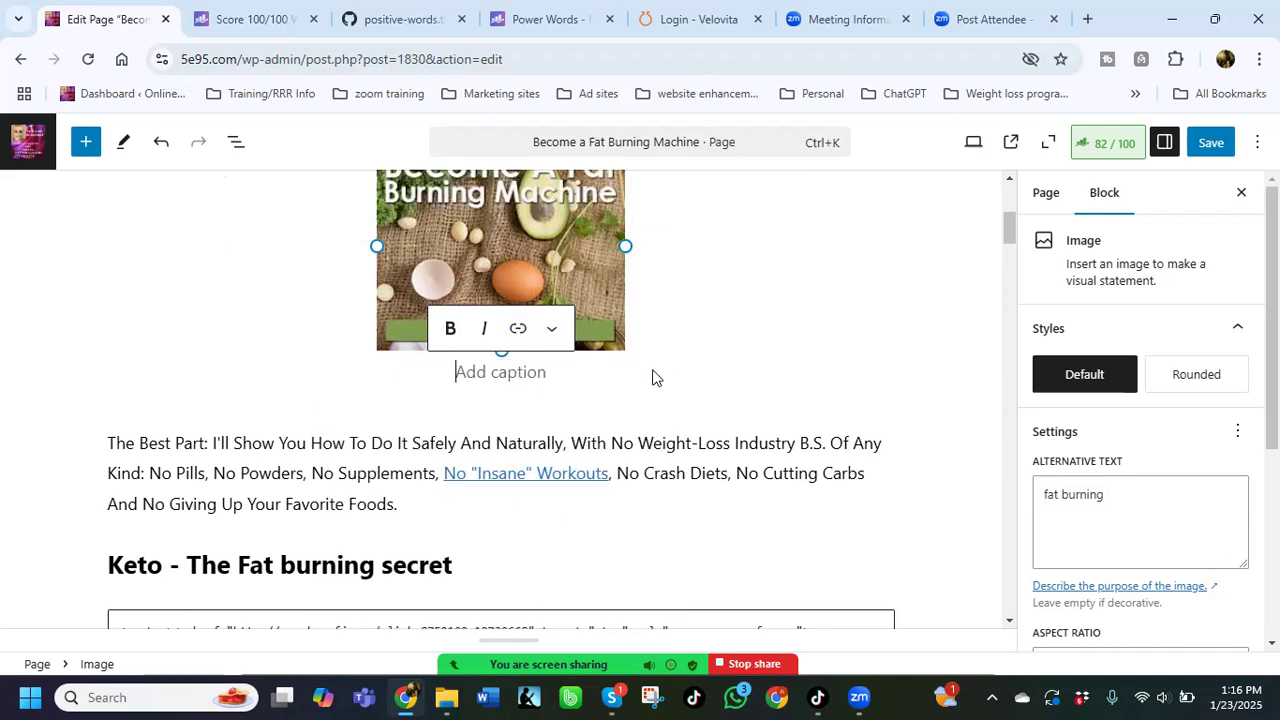
Step: Shrink the "Become A Fat Burning Machine" image to about two thirds of its width and align it right
{"action": "left_click_drag", "start_coordinate": [625, 246], "coordinate": [584, 225]}
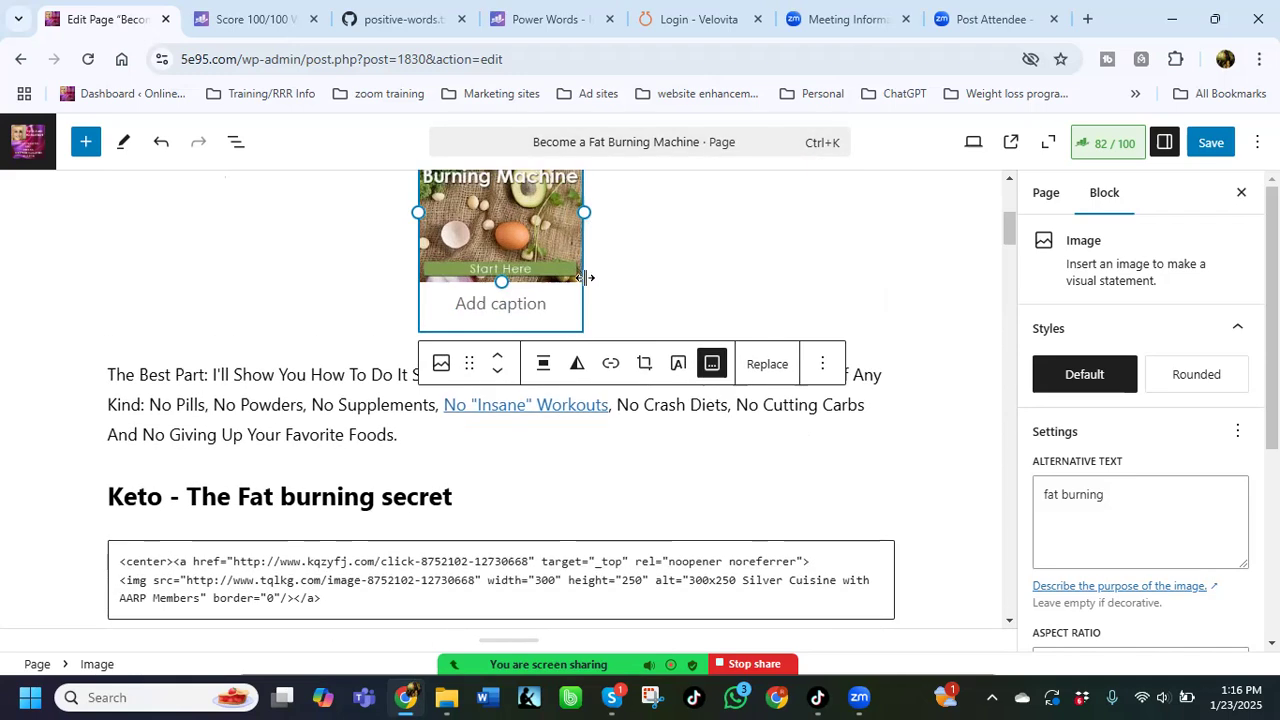
{"action": "left_click", "coordinate": [543, 363]}
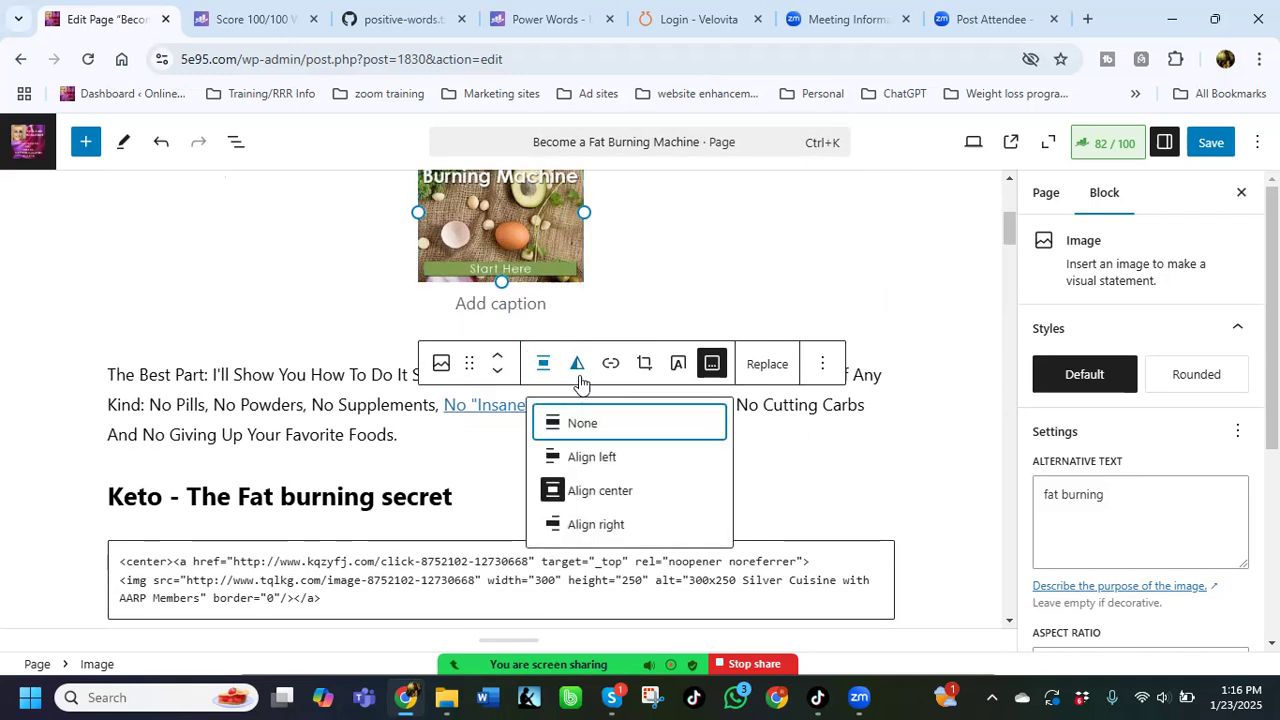
{"action": "left_click", "coordinate": [590, 523]}
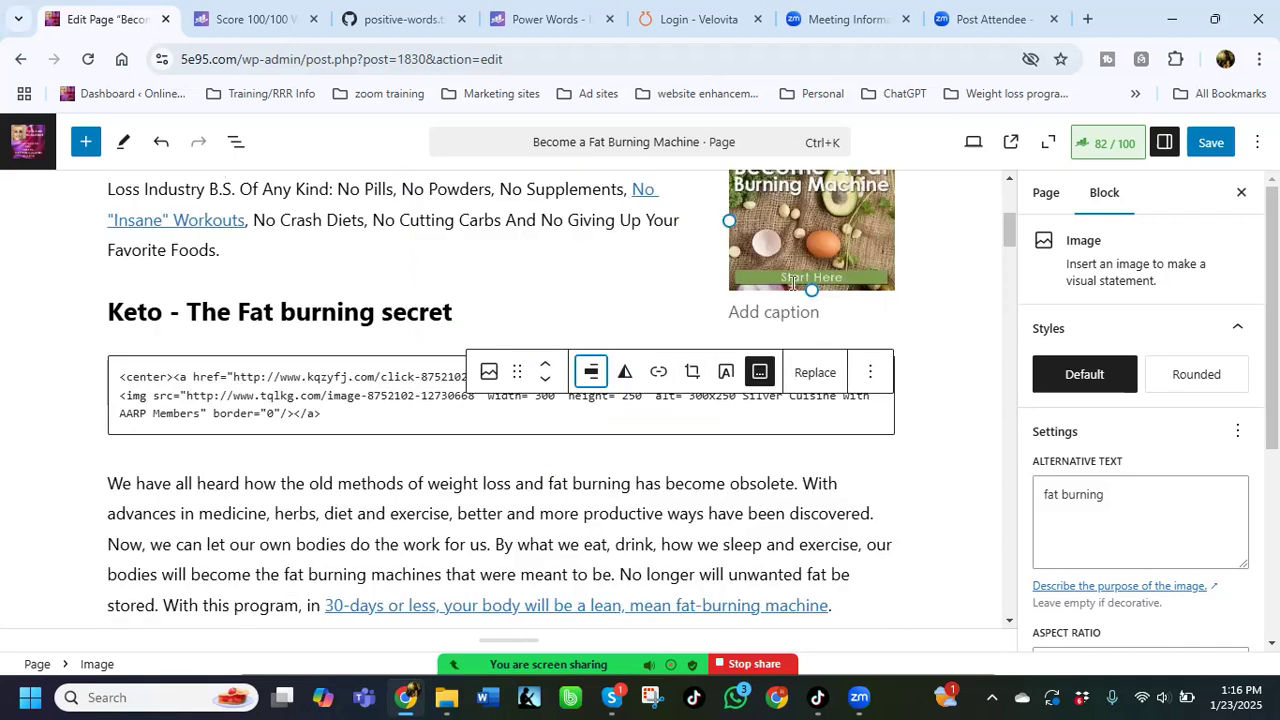
Step: Delete the Custom HTML block with the Silver Cuisine ad code below the heading "Keto - The Fat burning secret"
{"action": "left_click", "coordinate": [403, 392]}
{"action": "left_click", "coordinate": [340, 326]}
{"action": "scroll", "coordinate": [380, 491], "scroll_direction": "down", "scroll_amount": 1}
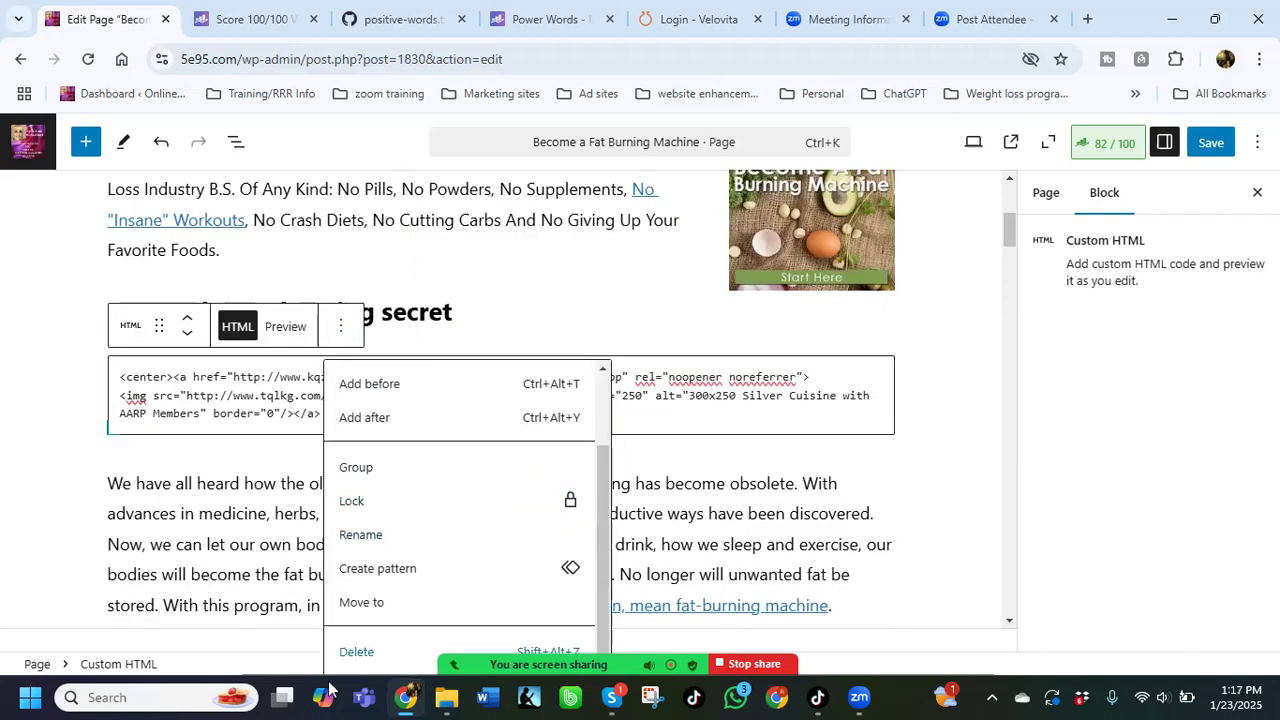
{"action": "left_click", "coordinate": [356, 650]}
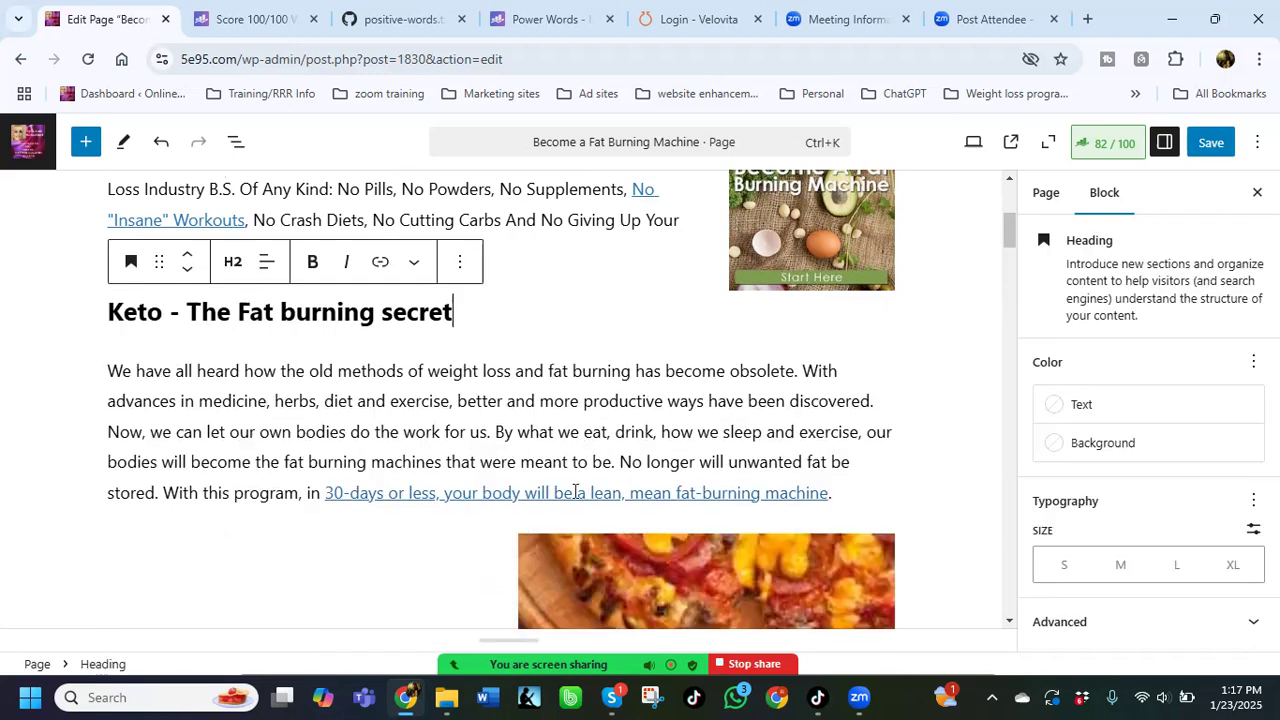
Step: Check the target of the "30-days or less" link and delete the two-image burger and fries gallery below that paragraph
{"action": "left_click", "coordinate": [575, 492]}
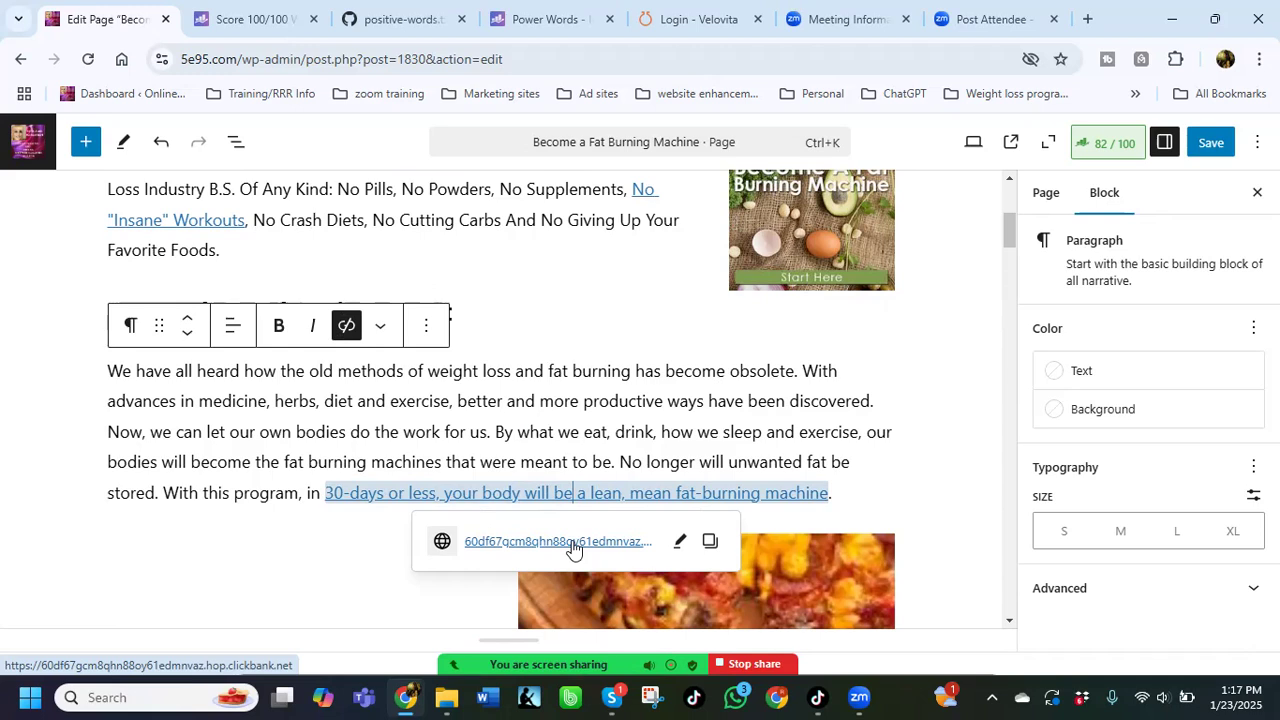
{"action": "scroll", "coordinate": [911, 465], "scroll_direction": "down", "scroll_amount": 2}
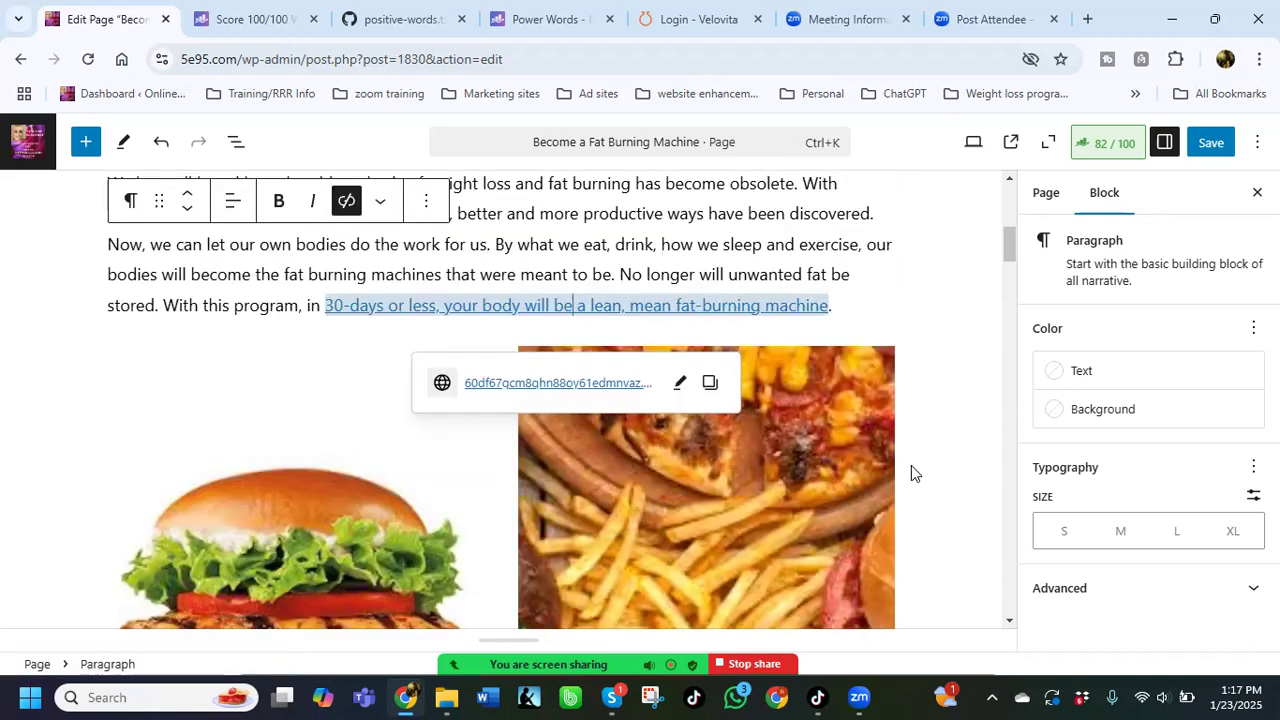
{"action": "scroll", "coordinate": [716, 490], "scroll_direction": "down", "scroll_amount": 1}
{"action": "left_click", "coordinate": [242, 417]}
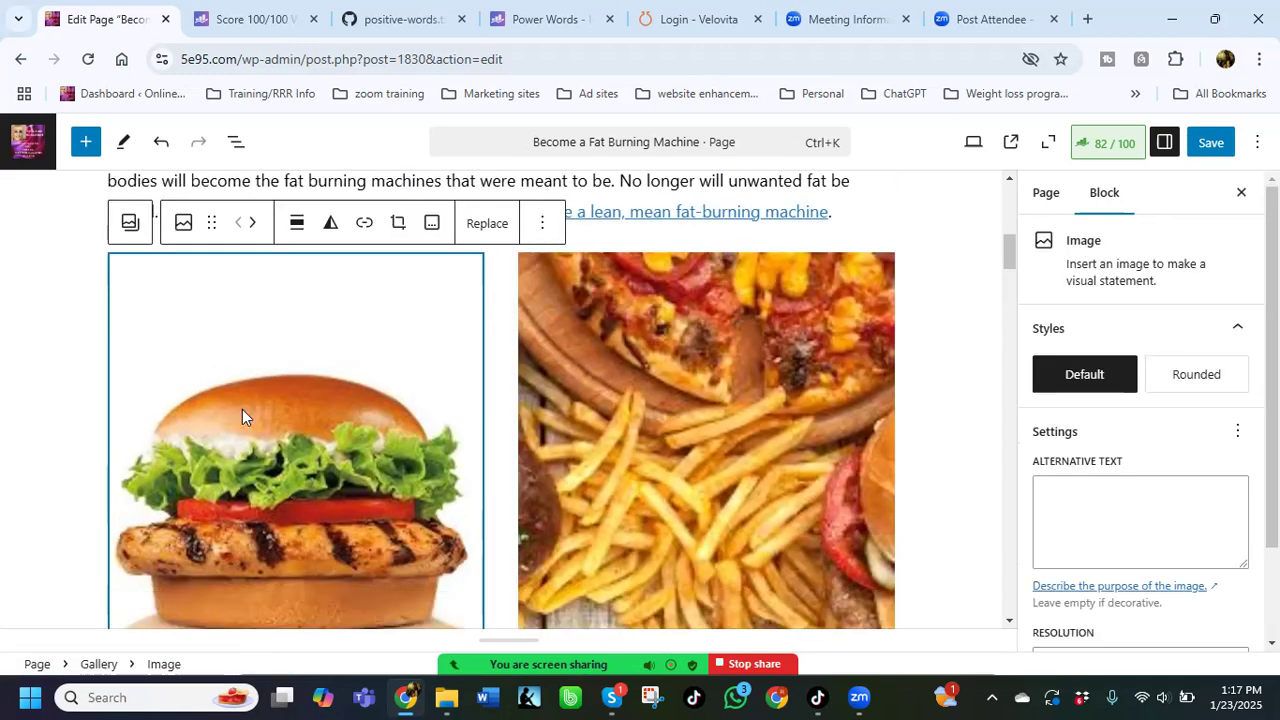
{"action": "left_click", "coordinate": [139, 234]}
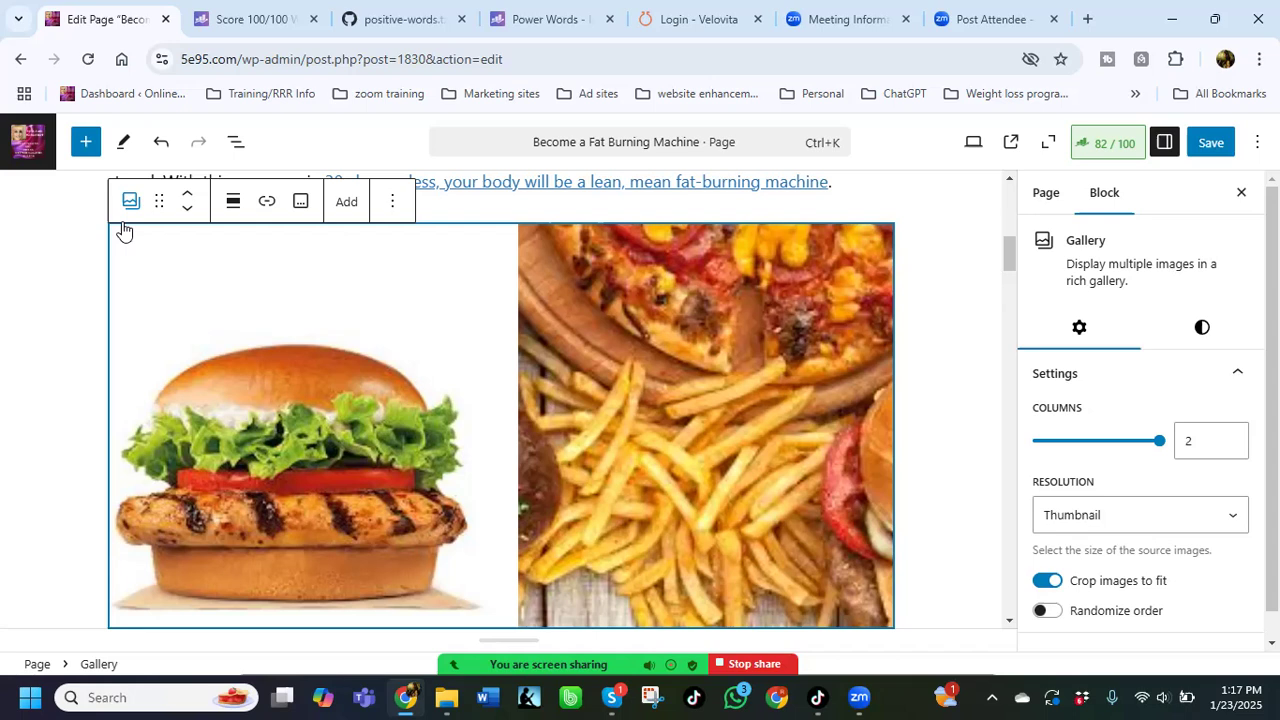
{"action": "left_click", "coordinate": [391, 204]}
{"action": "scroll", "coordinate": [450, 600], "scroll_direction": "down", "scroll_amount": 1}
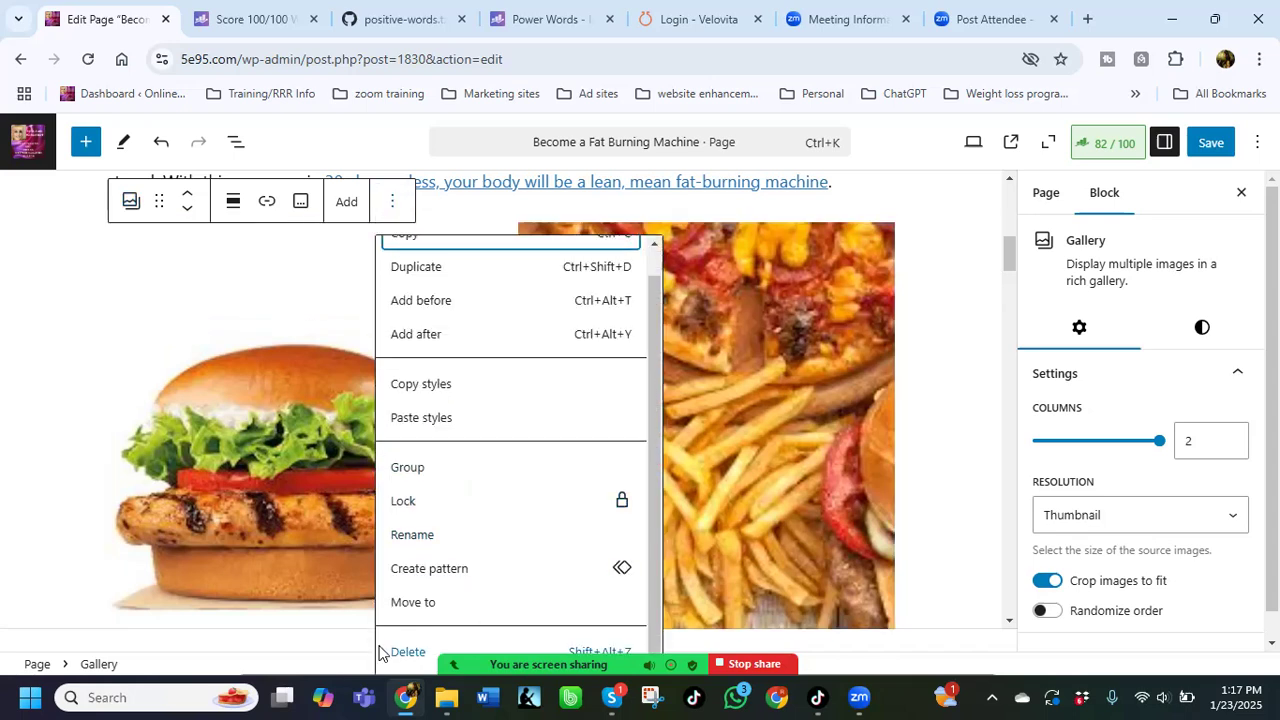
{"action": "left_click", "coordinate": [405, 651]}
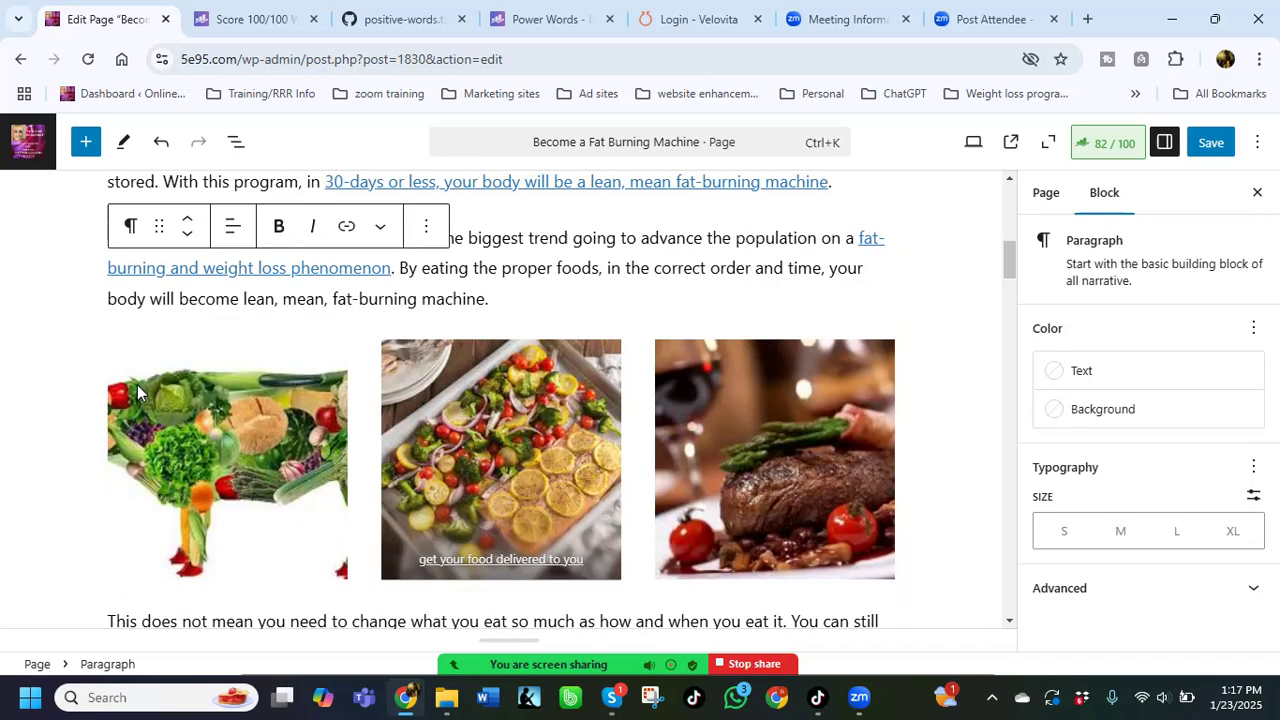
Step: Test the link on the gallery caption "get your food delivered to you" in a new tab and remove the link from the caption
{"action": "left_click", "coordinate": [500, 560]}
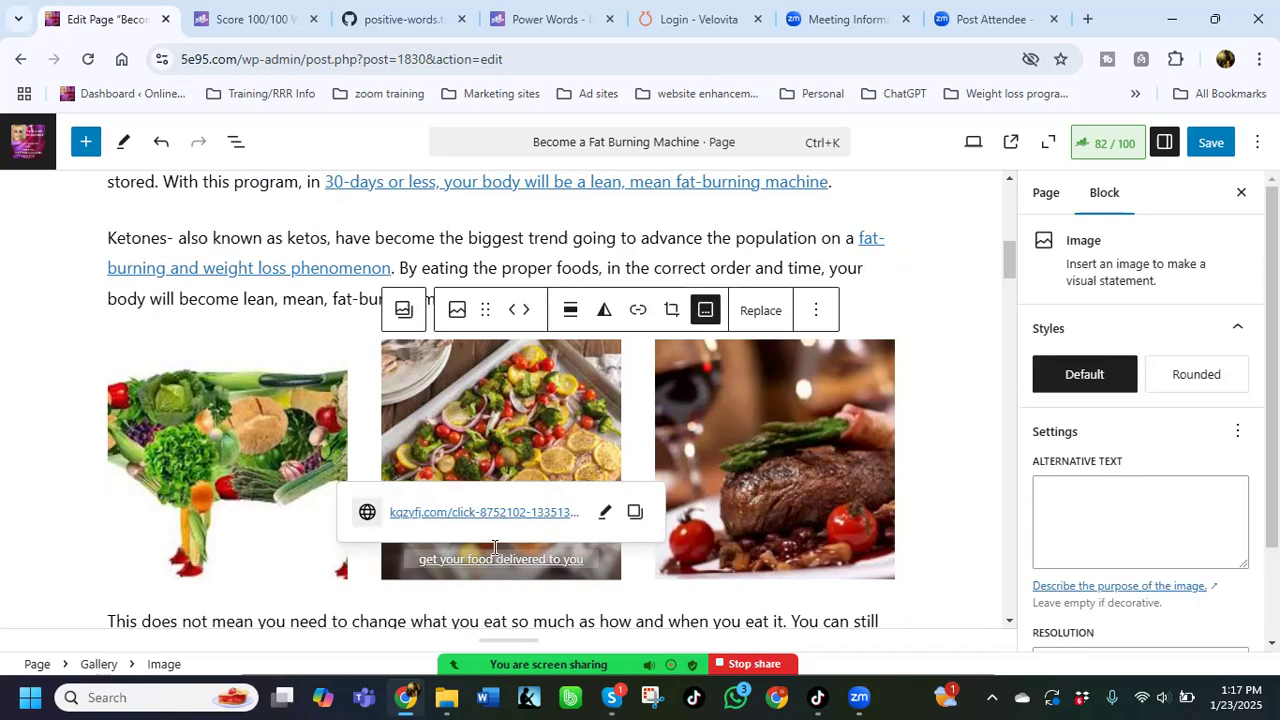
{"action": "left_click", "coordinate": [473, 519]}
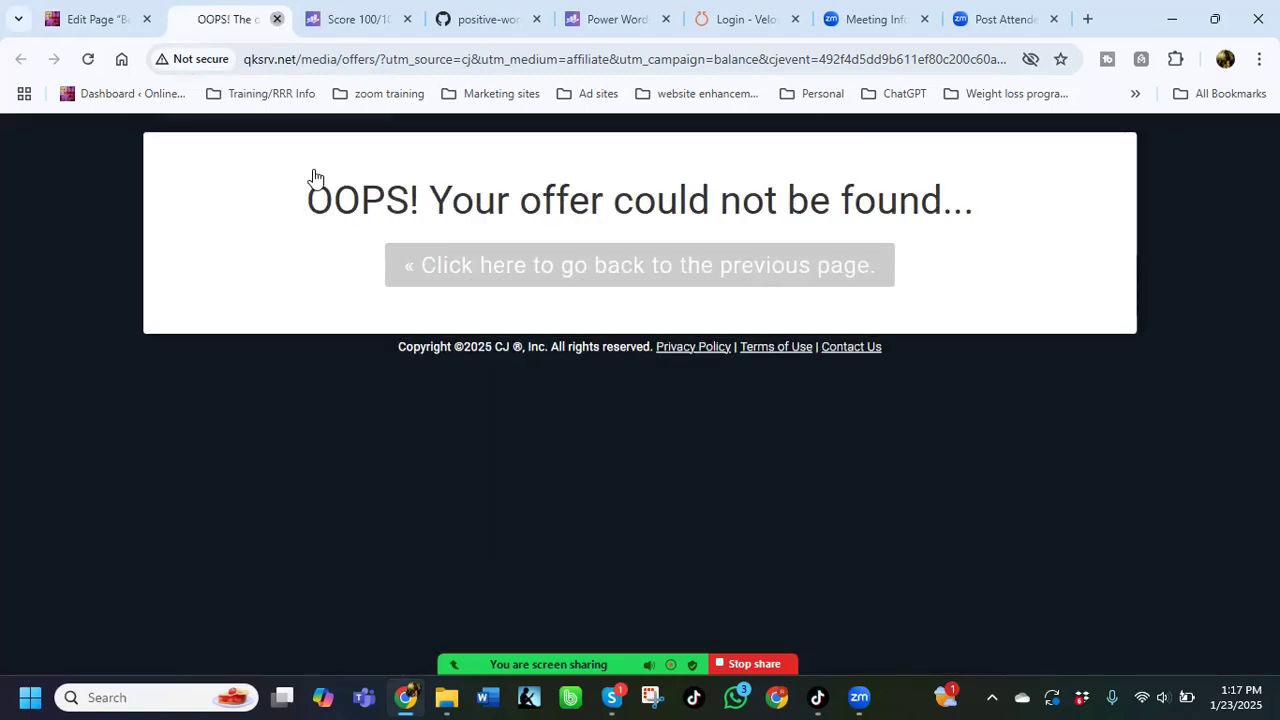
{"action": "key", "text": "ctrl+w"}
{"action": "scroll", "coordinate": [553, 426], "scroll_direction": "down", "scroll_amount": 1}
{"action": "left_click", "coordinate": [515, 422]}
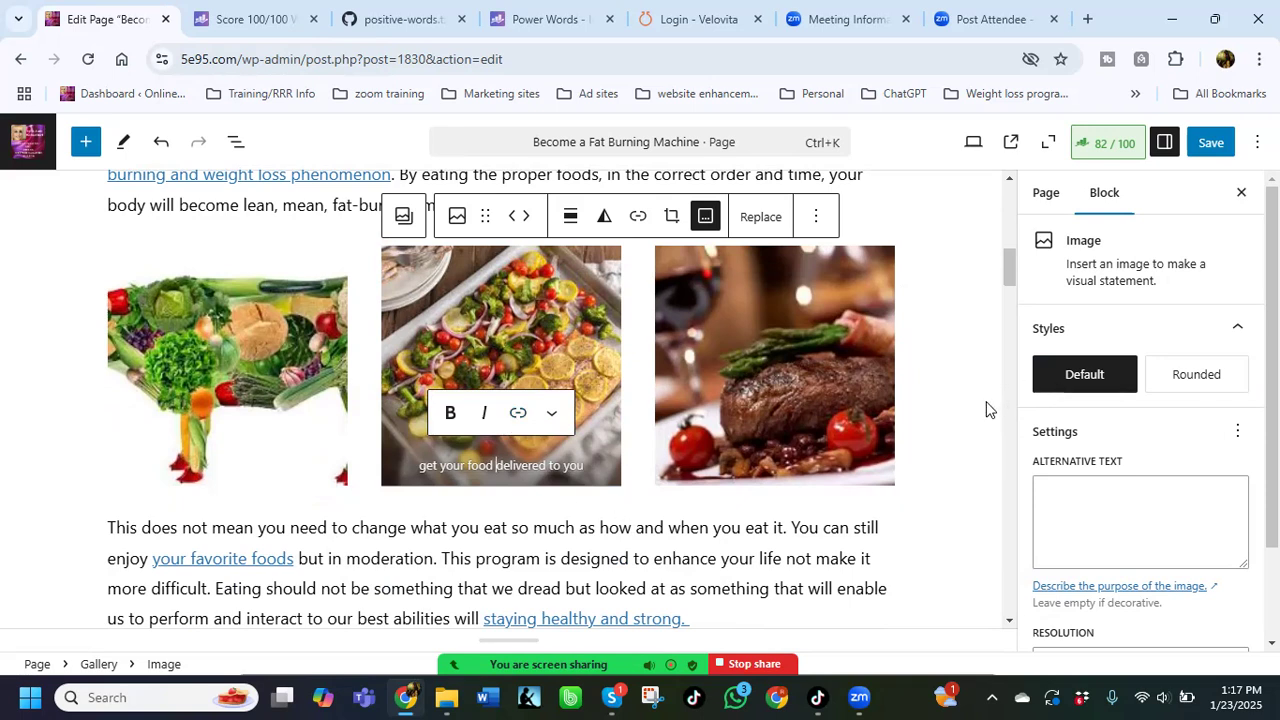
{"action": "left_click", "coordinate": [104, 276]}
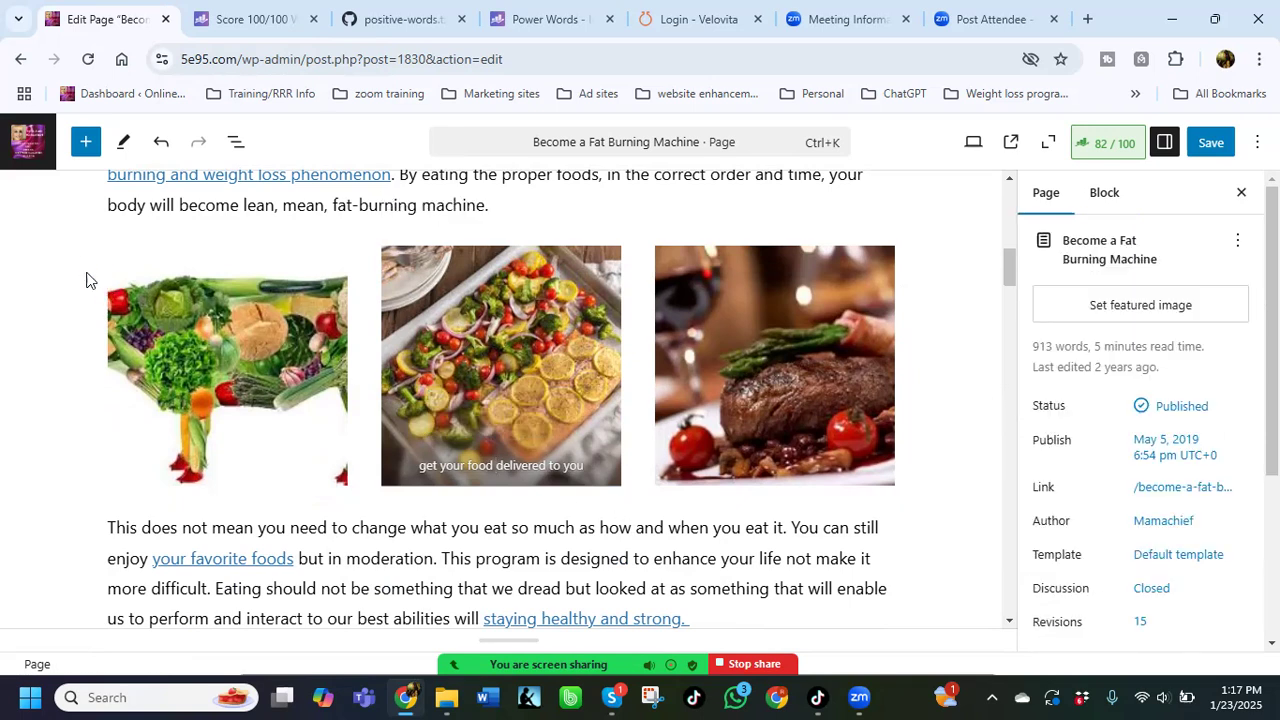
Step: Delete the three-image food gallery below the paragraph that begins "Ketones- also known as ketos"
{"action": "left_click", "coordinate": [112, 254]}
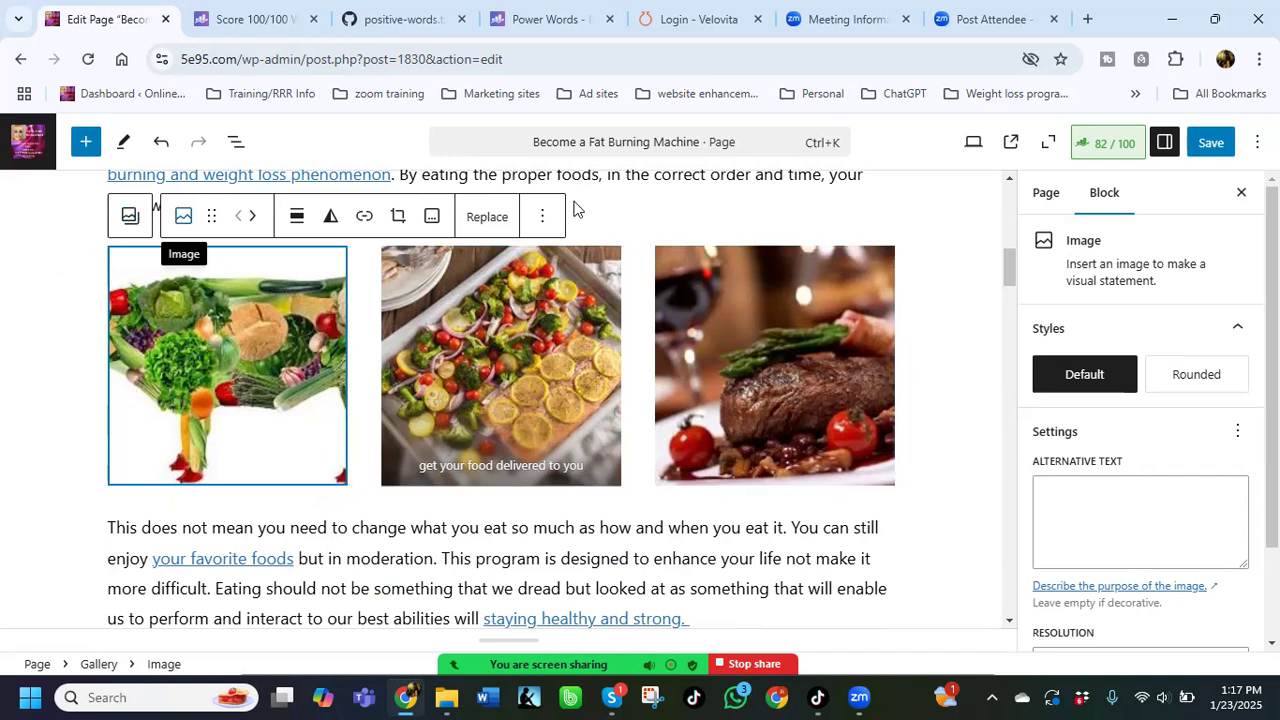
{"action": "left_click", "coordinate": [130, 216]}
{"action": "left_click", "coordinate": [394, 220]}
{"action": "scroll", "coordinate": [405, 640], "scroll_direction": "down", "scroll_amount": 1}
{"action": "left_click", "coordinate": [409, 651]}
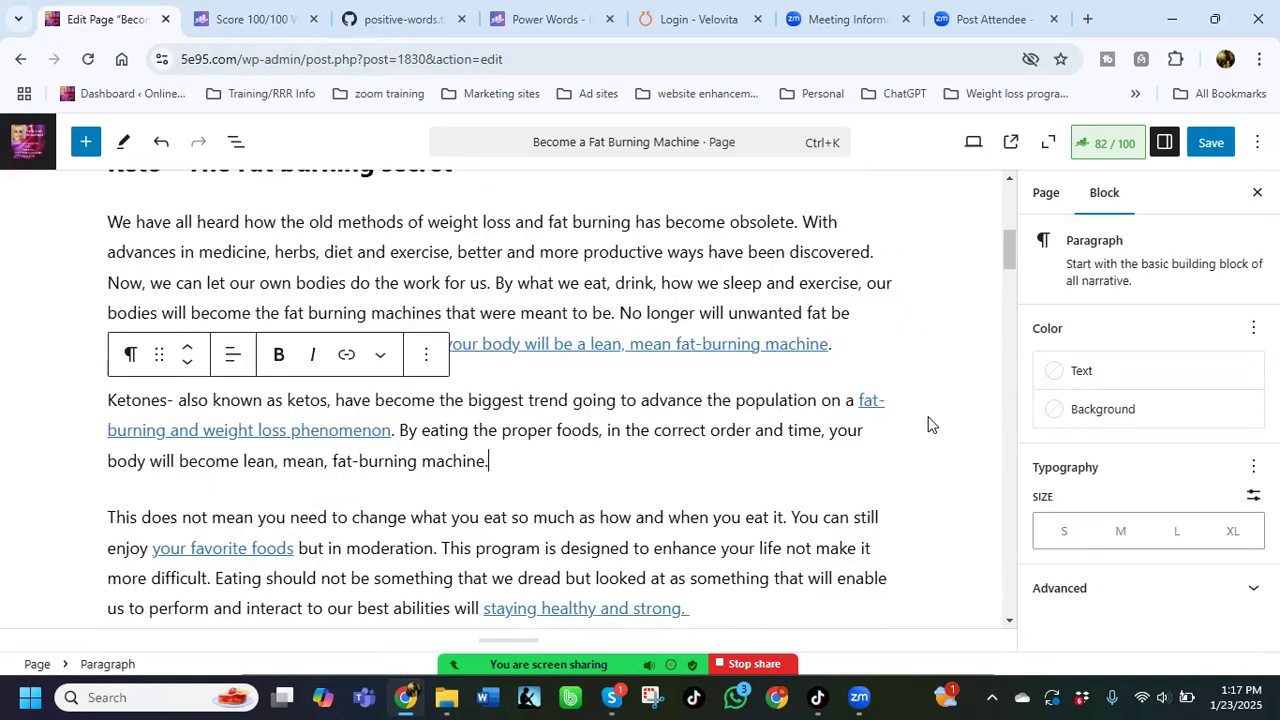
Step: Test the "30-days or less, your body will be a lean, mean fat-burning machine" link in a new tab and unlink its first part
{"action": "left_click", "coordinate": [657, 343]}
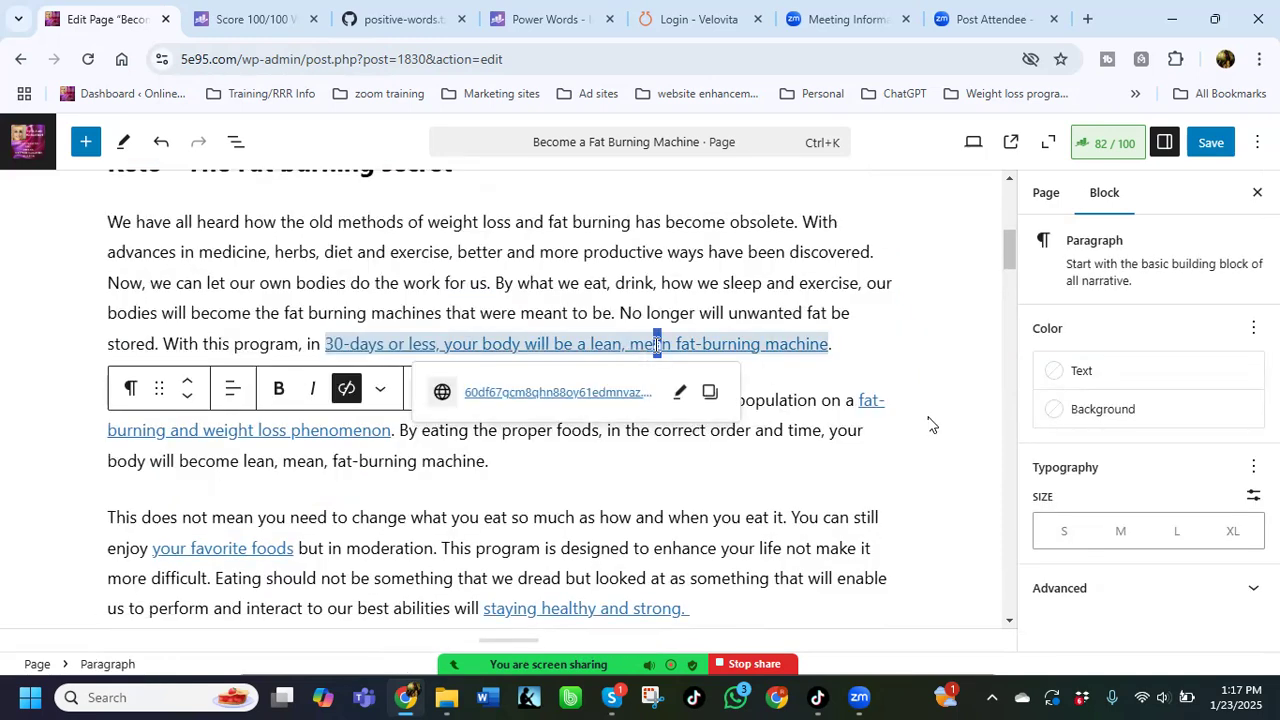
{"action": "left_click", "coordinate": [585, 394]}
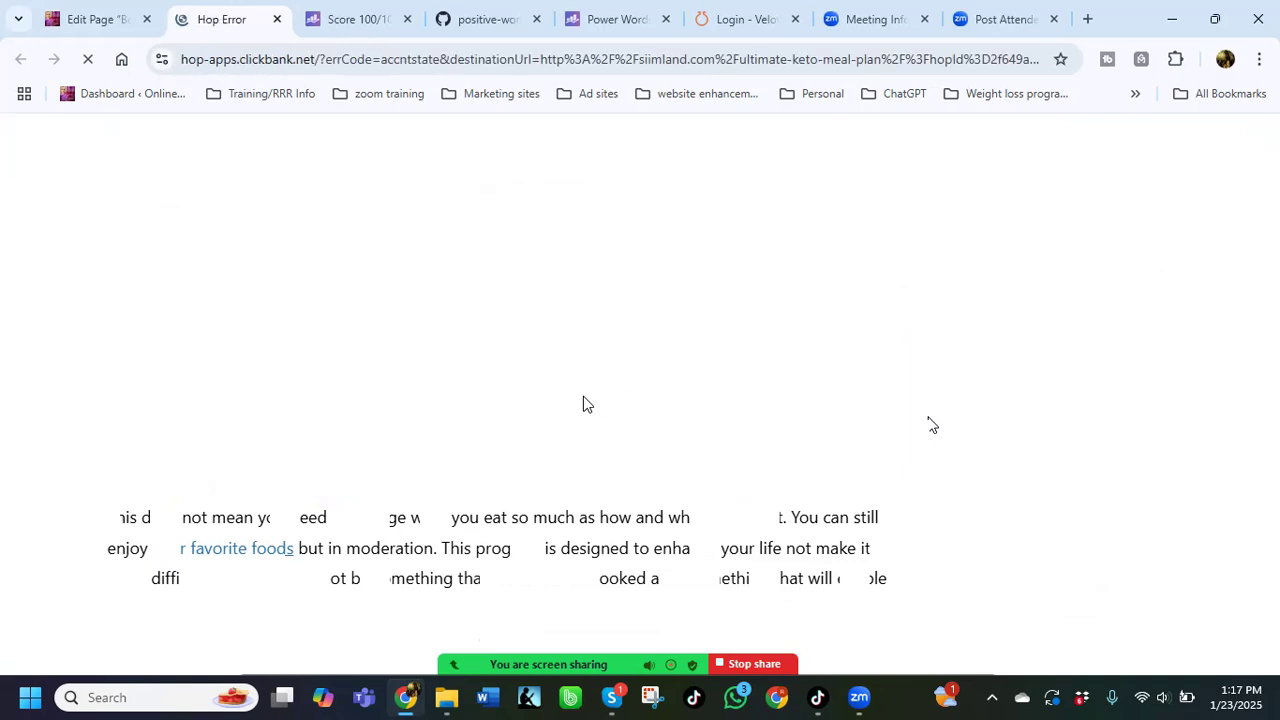
{"action": "left_click", "coordinate": [277, 23]}
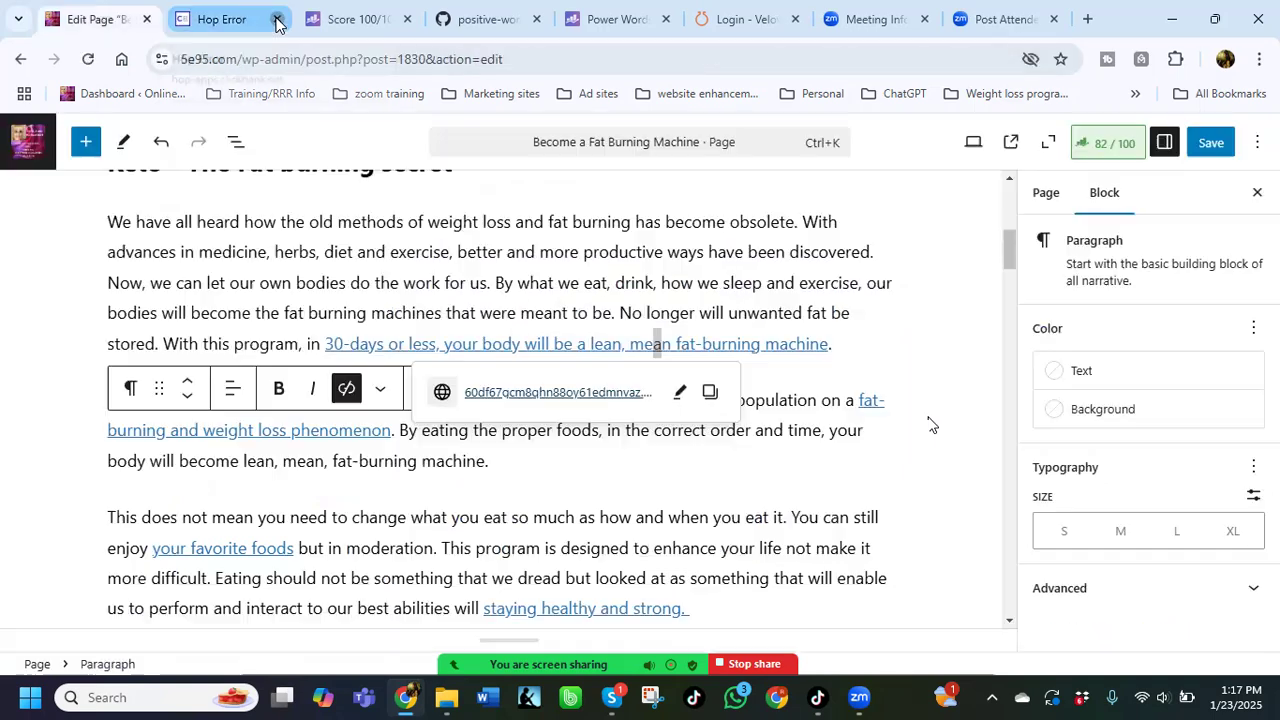
{"action": "left_click", "coordinate": [351, 392]}
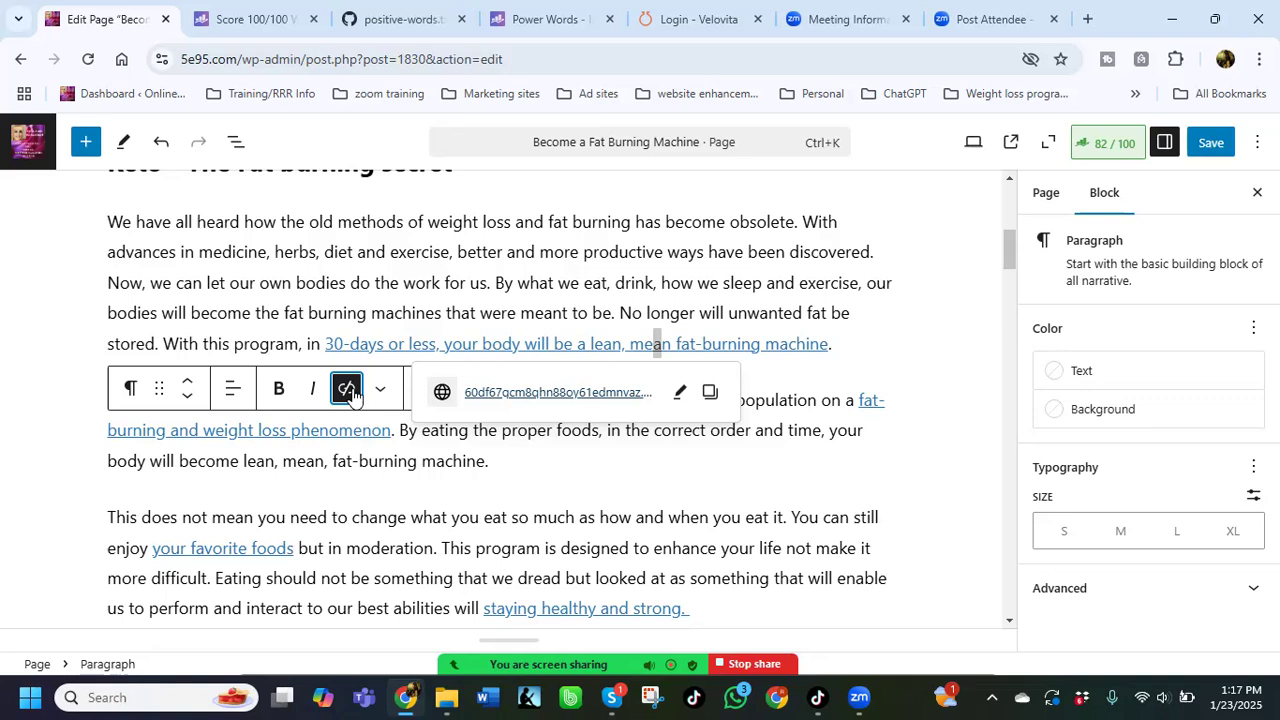
{"action": "left_click", "coordinate": [494, 342]}
{"action": "scroll", "coordinate": [406, 322], "scroll_direction": "down", "scroll_amount": 1}
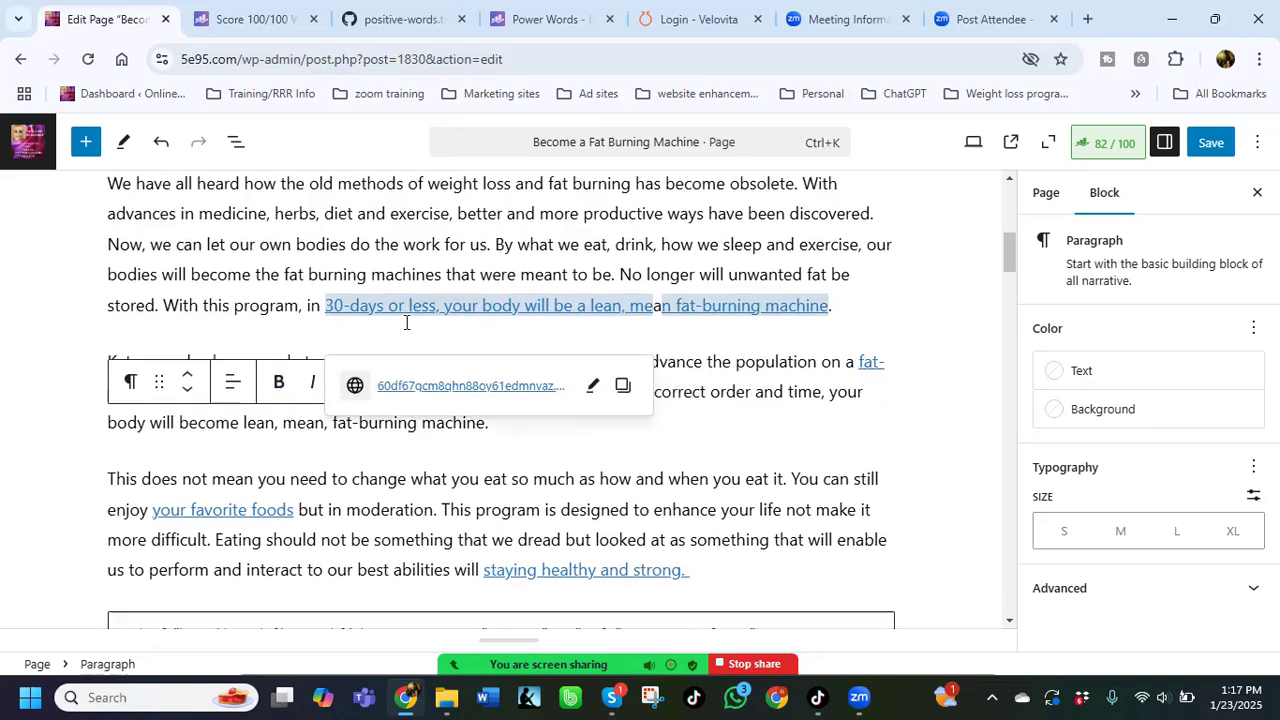
{"action": "scroll", "coordinate": [406, 322], "scroll_direction": "down", "scroll_amount": 1}
{"action": "scroll", "coordinate": [400, 357], "scroll_direction": "up", "scroll_amount": 3}
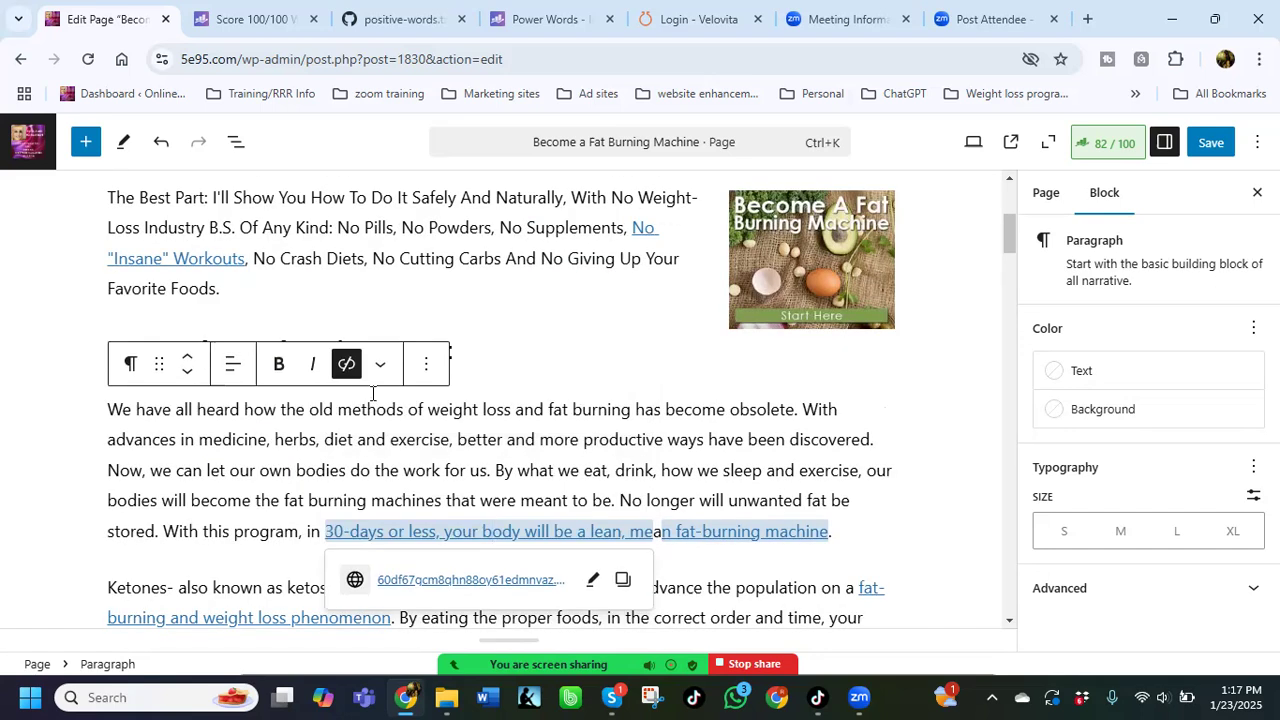
{"action": "left_click", "coordinate": [346, 364]}
Step: Remove the link from "No "Insane" Workouts" and the remaining link on "fat-burning machine" in the paragraph below the Keto heading
{"action": "left_click", "coordinate": [189, 258]}
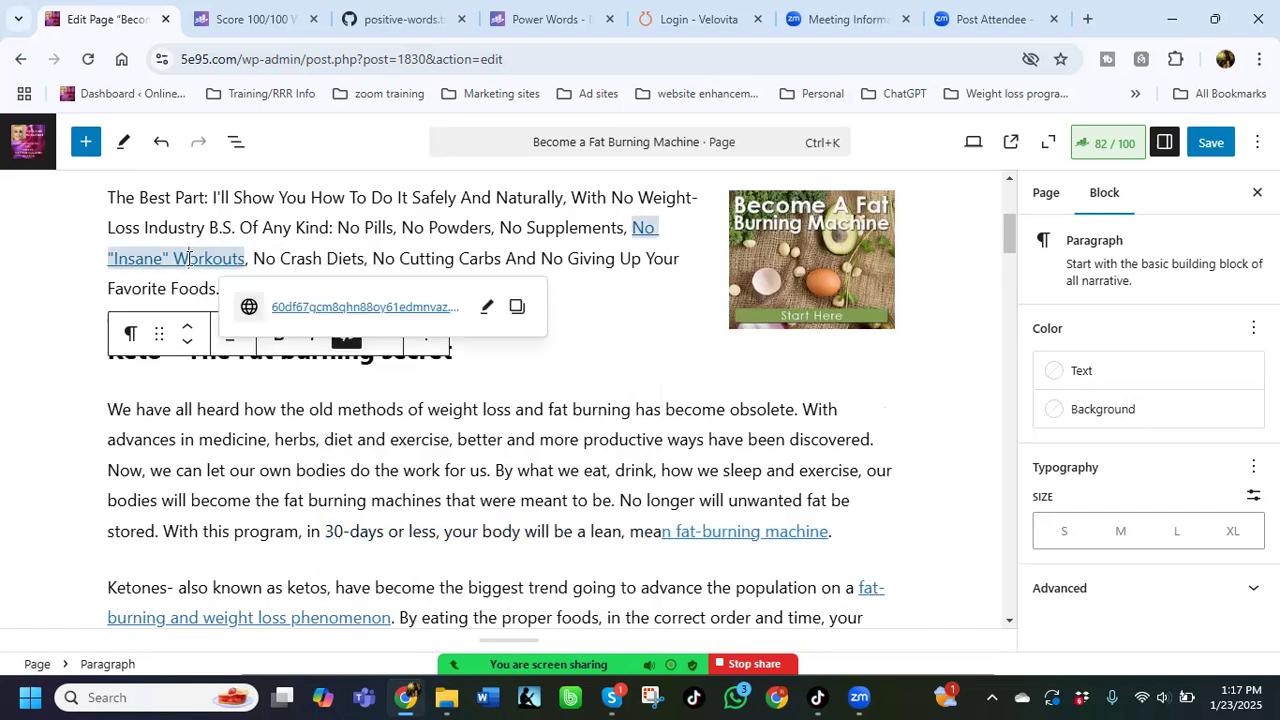
{"action": "left_click", "coordinate": [348, 344]}
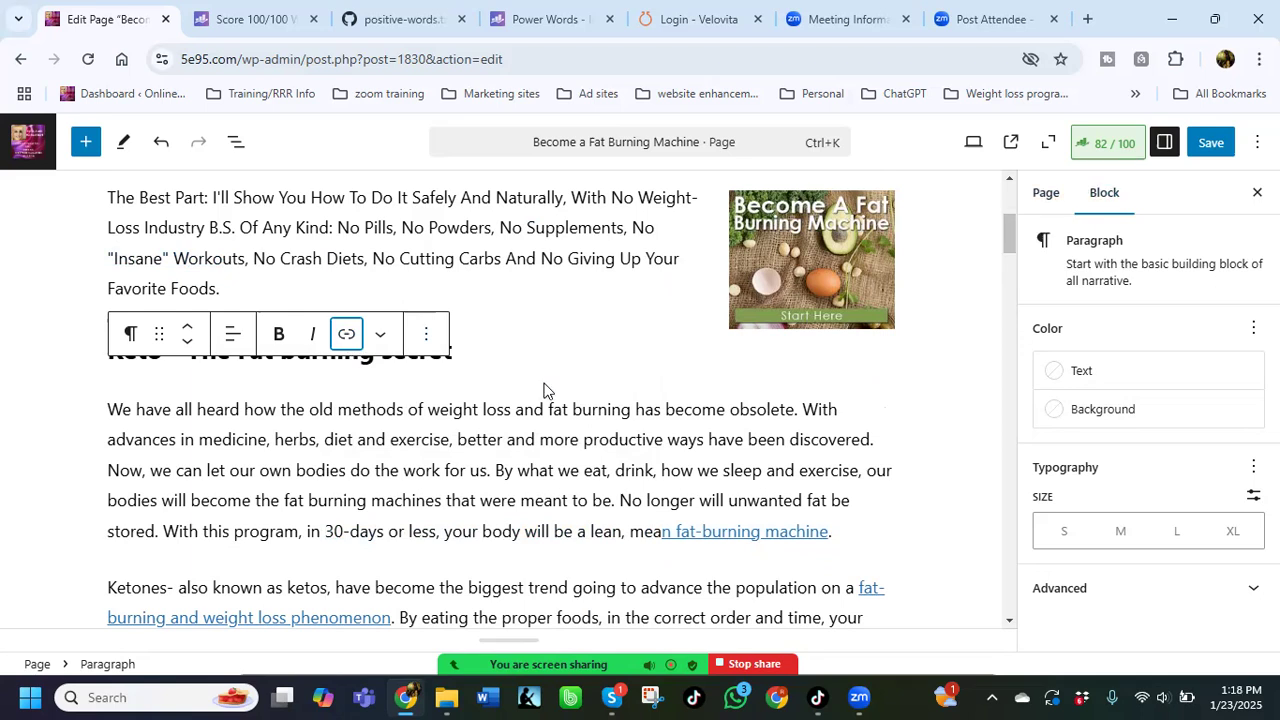
{"action": "left_click", "coordinate": [713, 529]}
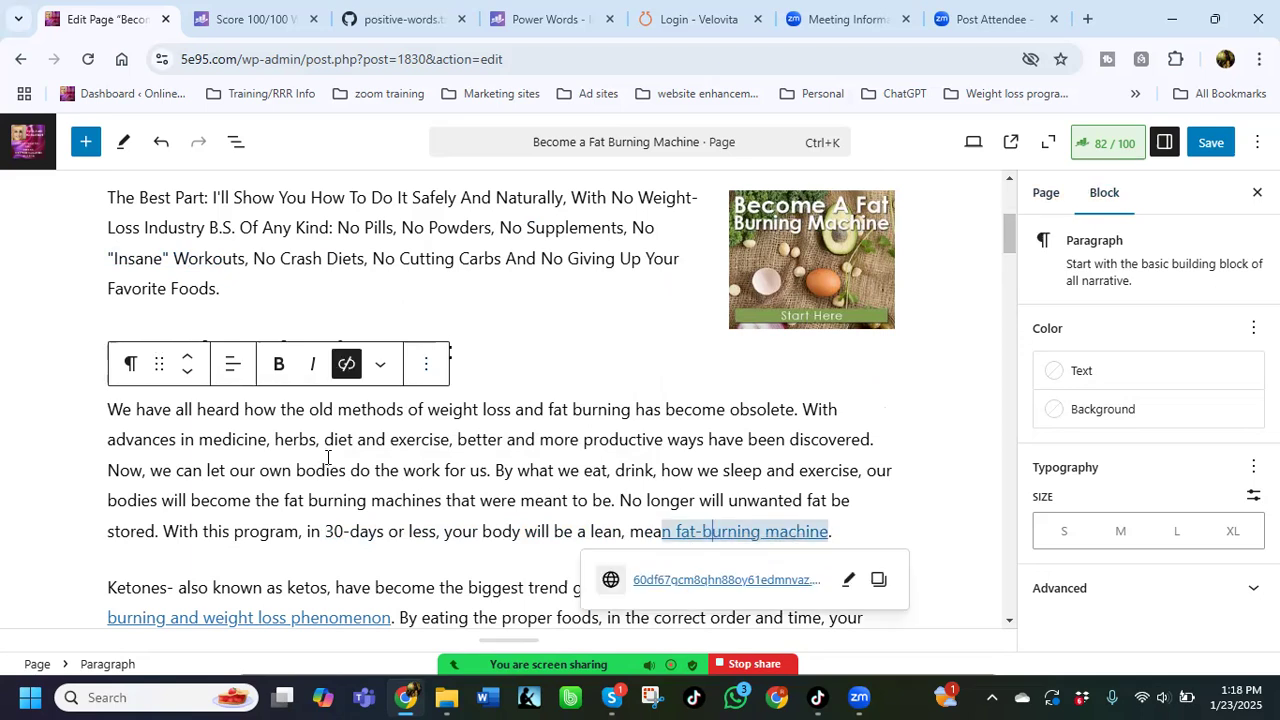
{"action": "left_click", "coordinate": [346, 363]}
Step: Remove the links from the phrases "fat-burning and weight loss phenomenon" and "your favorite foods"
{"action": "scroll", "coordinate": [394, 403], "scroll_direction": "down", "scroll_amount": 2}
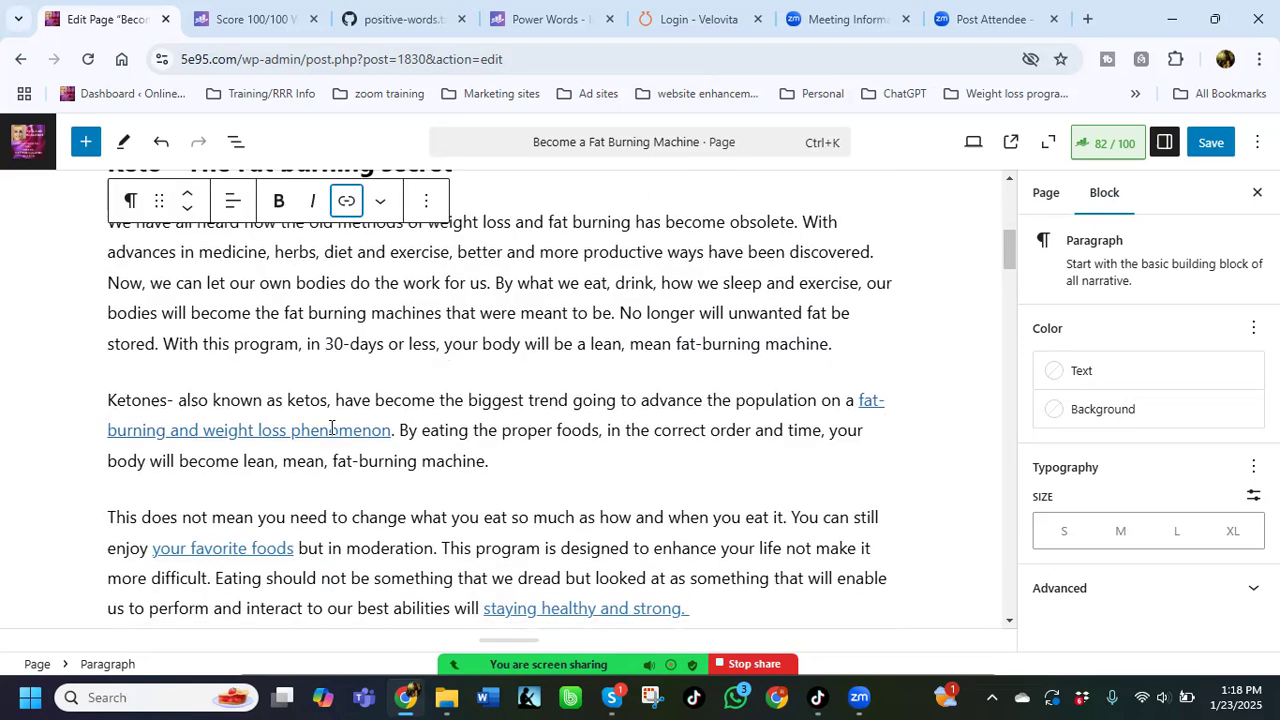
{"action": "left_click", "coordinate": [331, 427]}
{"action": "left_click", "coordinate": [346, 355]}
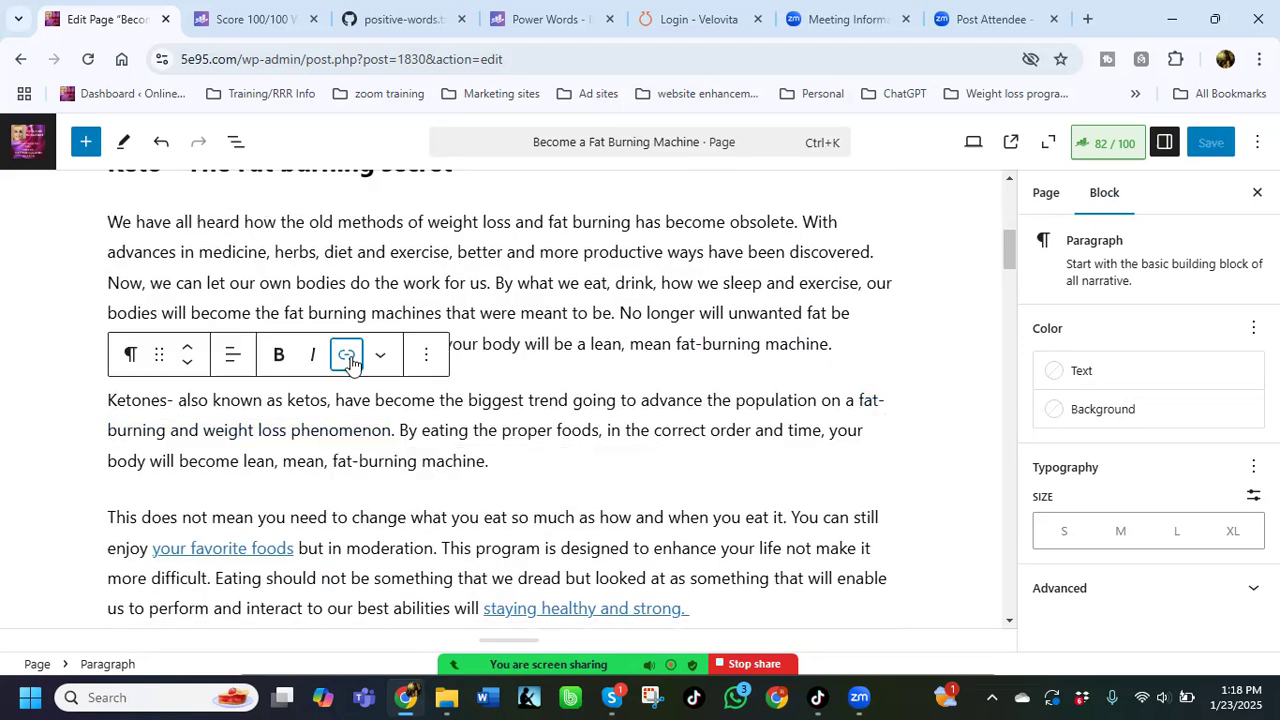
{"action": "left_click", "coordinate": [286, 550]}
{"action": "left_click", "coordinate": [346, 471]}
Step: Test the "staying healthy and strong." link in a new tab and remove the link from the text
{"action": "scroll", "coordinate": [540, 447], "scroll_direction": "down", "scroll_amount": 1}
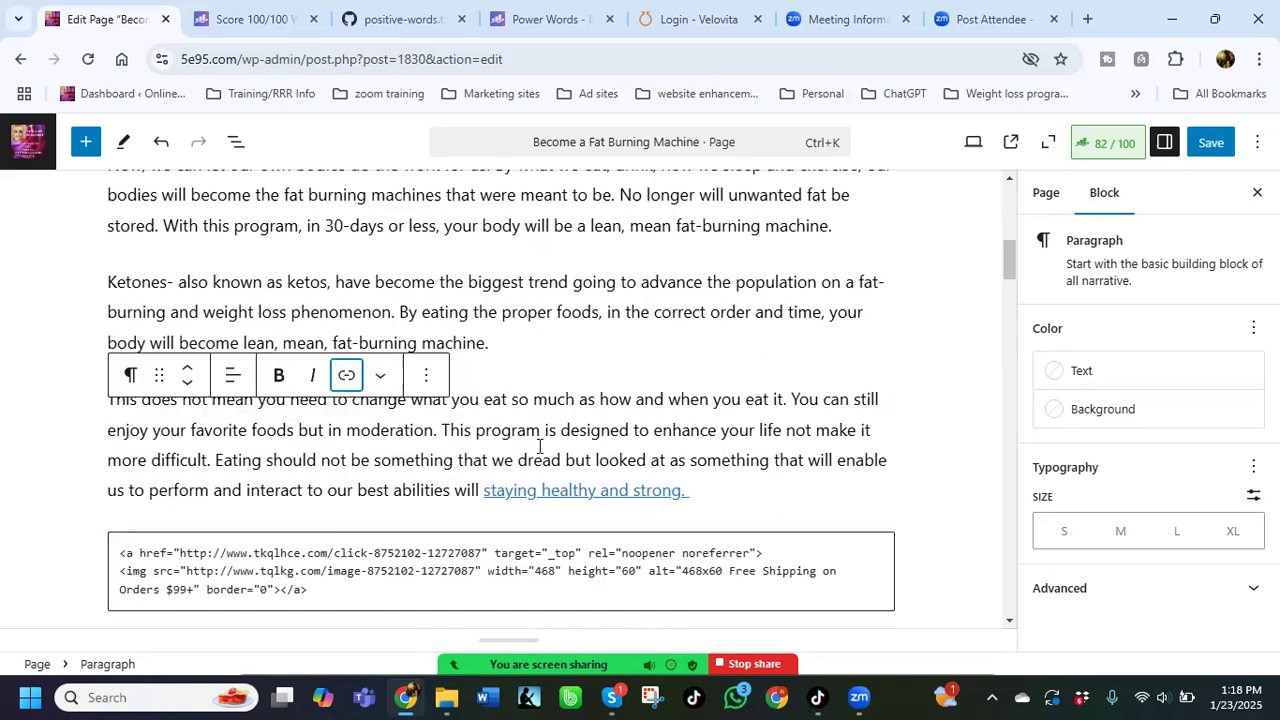
{"action": "scroll", "coordinate": [540, 447], "scroll_direction": "down", "scroll_amount": 1}
{"action": "left_click", "coordinate": [554, 425]}
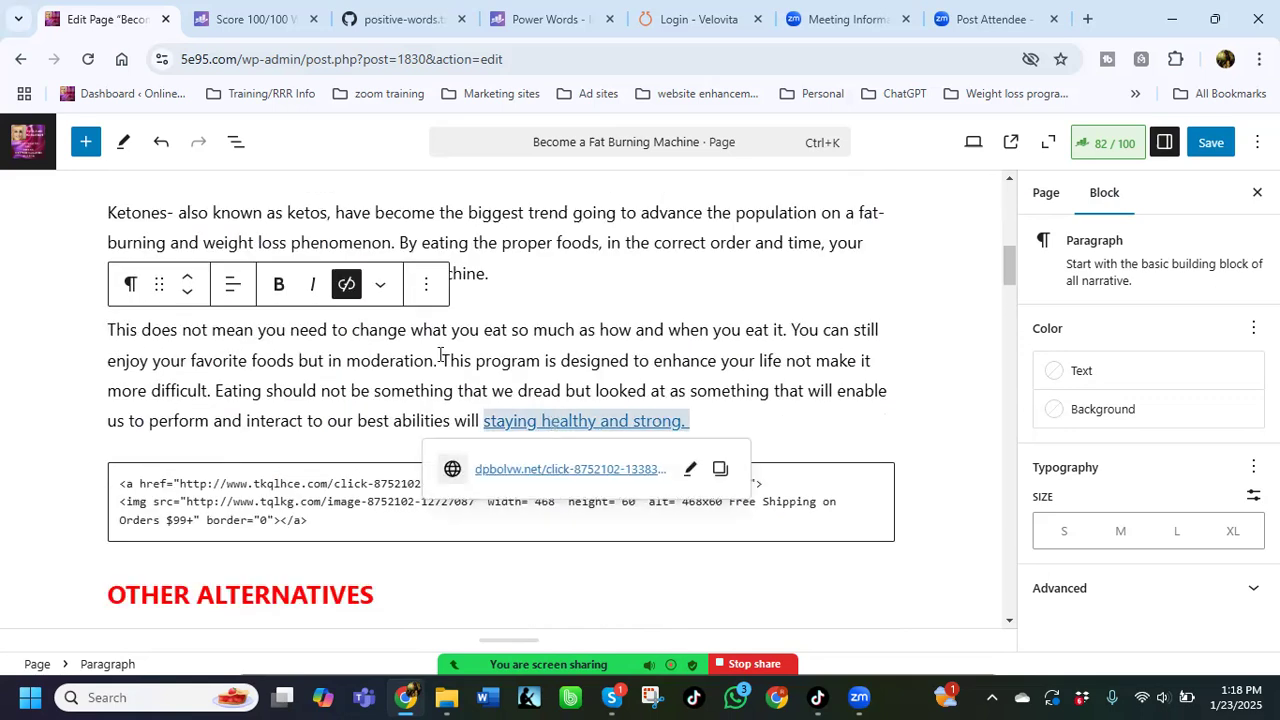
{"action": "left_click", "coordinate": [572, 469]}
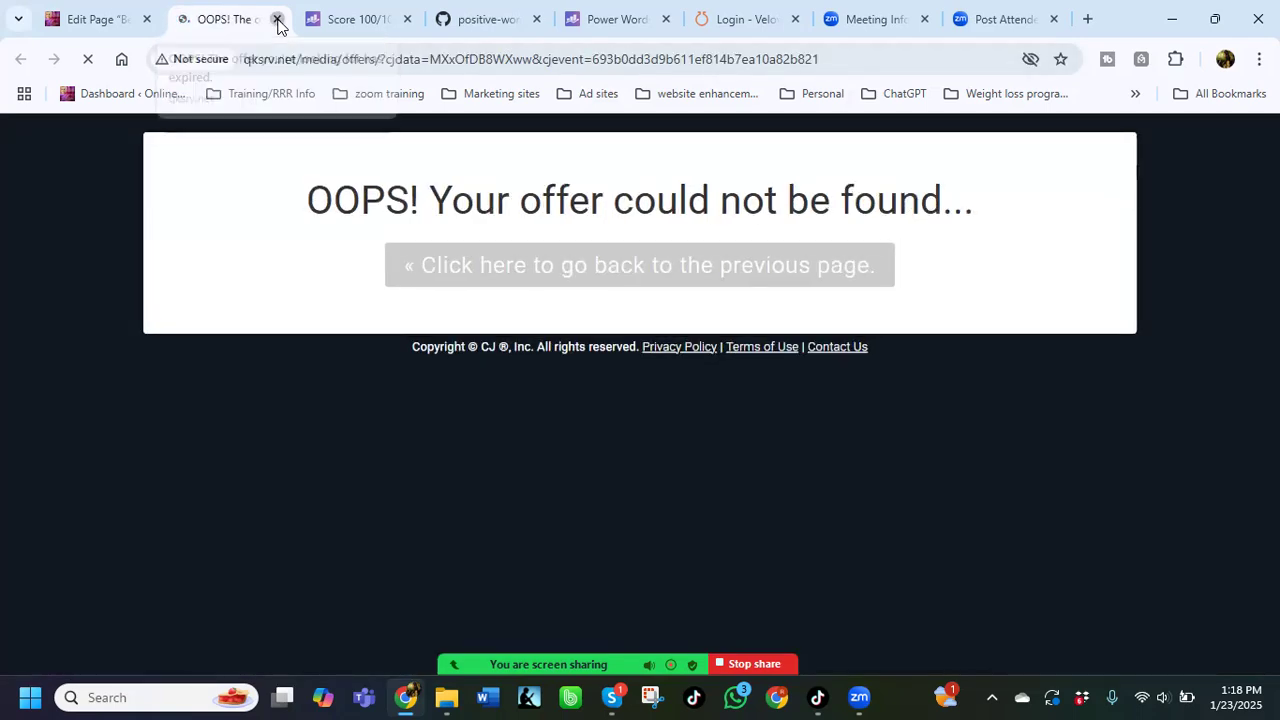
{"action": "left_click", "coordinate": [277, 20]}
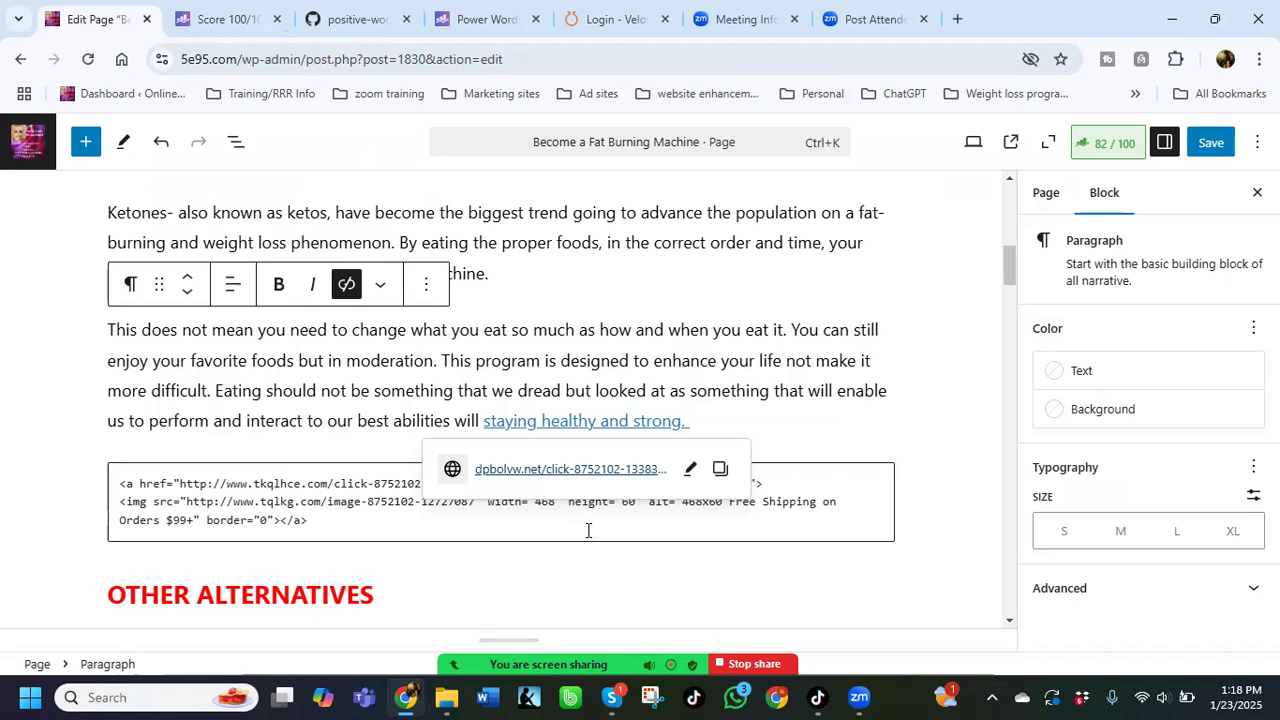
{"action": "left_click", "coordinate": [346, 284]}
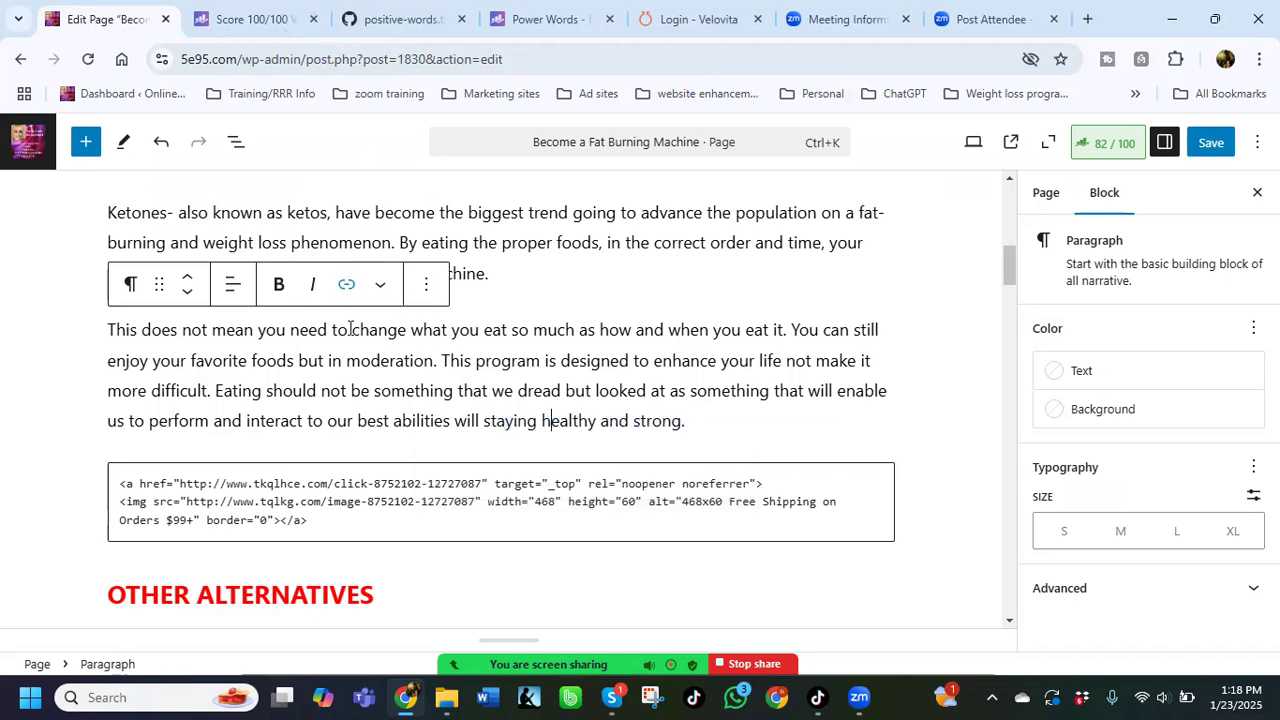
Step: Delete the Custom HTML block with the 468x60 Free Shipping ad code above the heading "OTHER ALTERNATIVES"
{"action": "left_click", "coordinate": [335, 500]}
{"action": "left_click", "coordinate": [341, 432]}
{"action": "scroll", "coordinate": [418, 380], "scroll_direction": "down", "scroll_amount": 2}
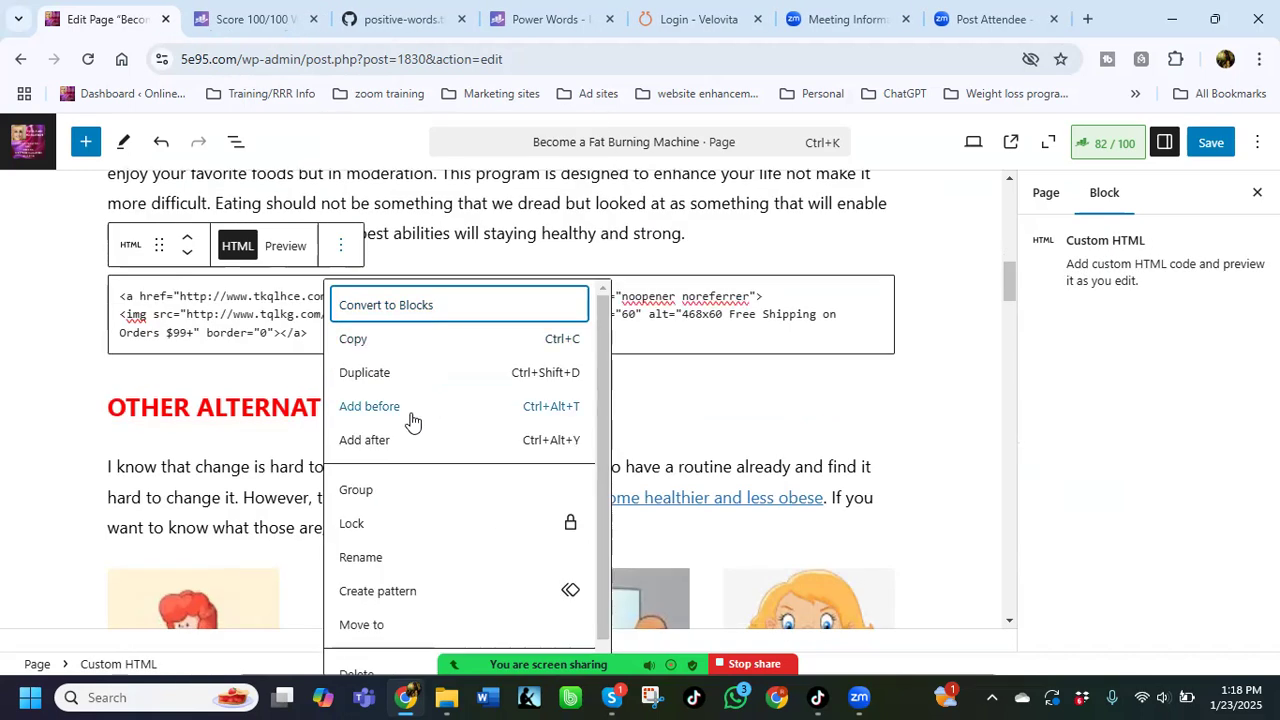
{"action": "scroll", "coordinate": [366, 630], "scroll_direction": "down", "scroll_amount": 1}
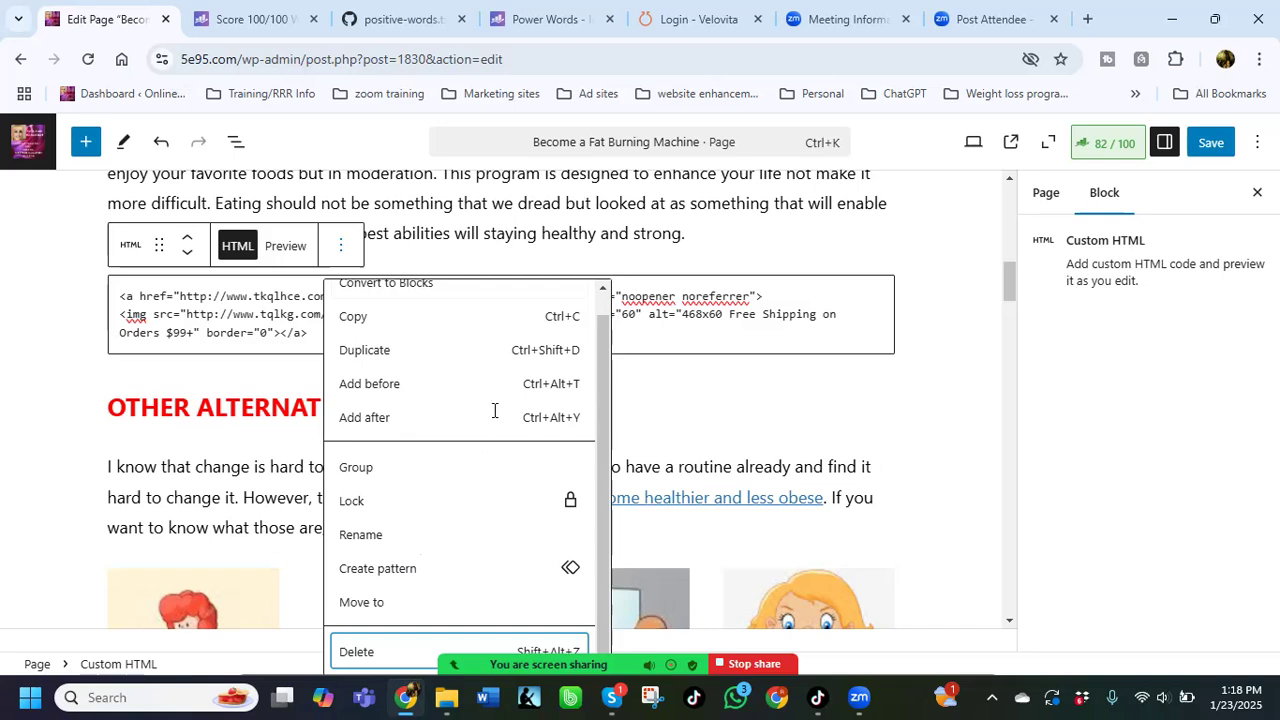
{"action": "key", "text": "Return"}
Step: Remove the link from "alternatives to helping us become healthier and less obese" below the heading "OTHER ALTERNATIVES"
{"action": "scroll", "coordinate": [446, 471], "scroll_direction": "down", "scroll_amount": 3}
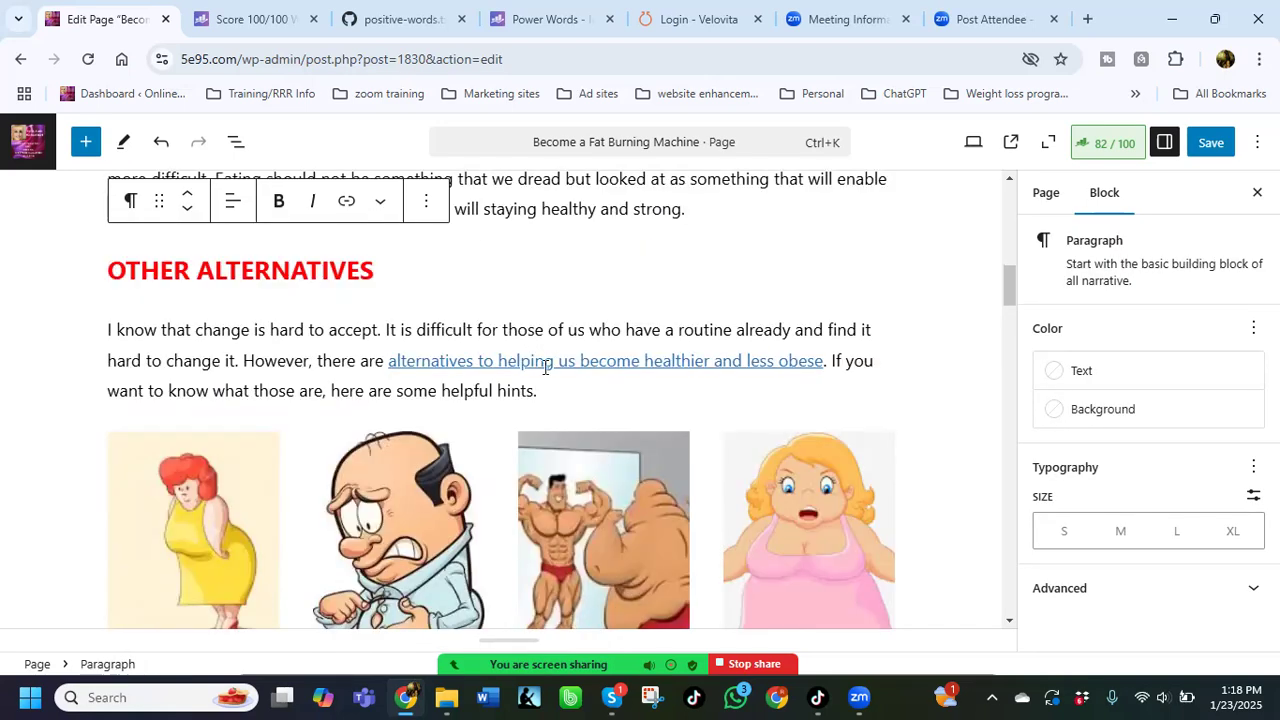
{"action": "left_click", "coordinate": [545, 367]}
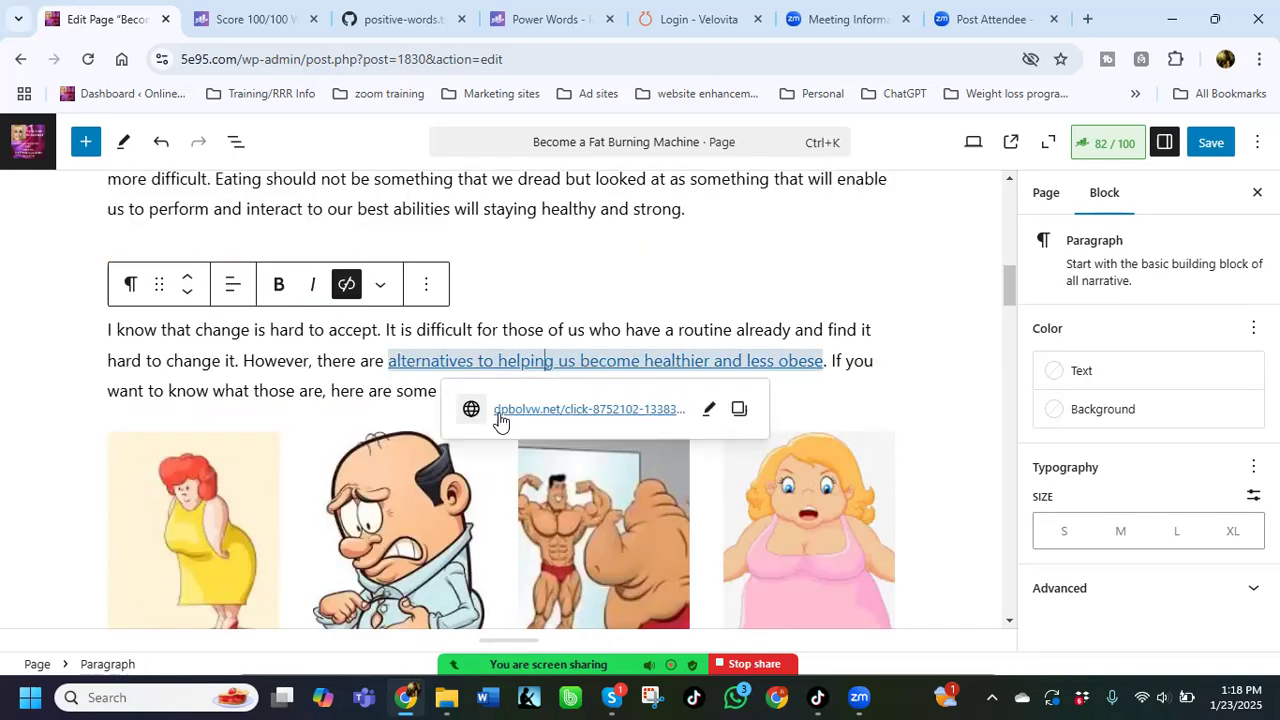
{"action": "left_click", "coordinate": [346, 284]}
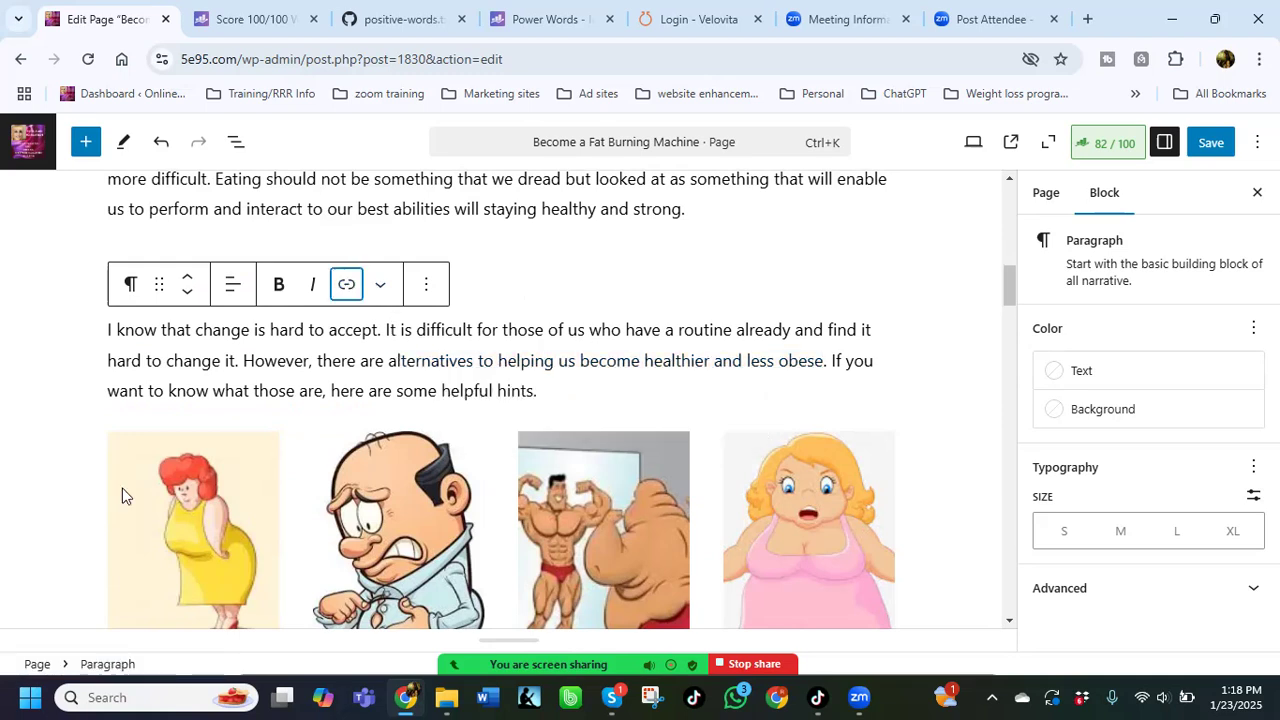
Step: Delete the four-image cartoon gallery below the "OTHER ALTERNATIVES" paragraph
{"action": "left_click", "coordinate": [95, 468]}
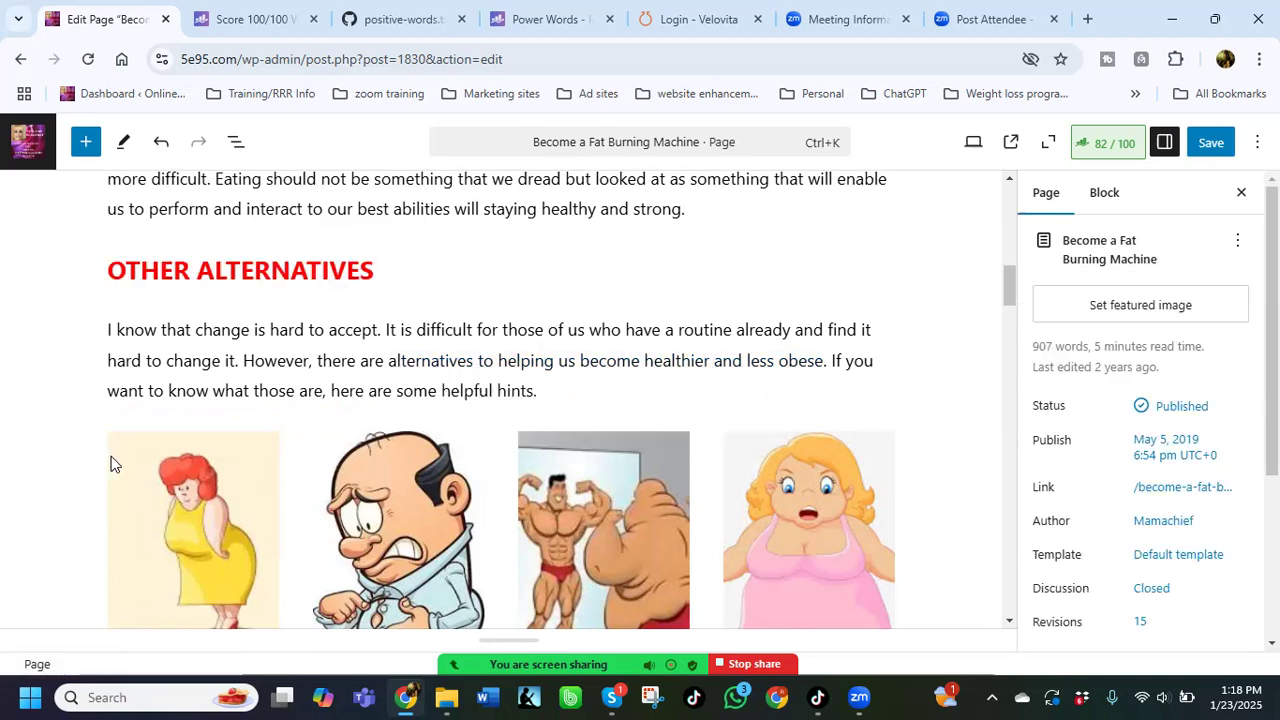
{"action": "left_click", "coordinate": [114, 462]}
{"action": "left_click", "coordinate": [129, 400]}
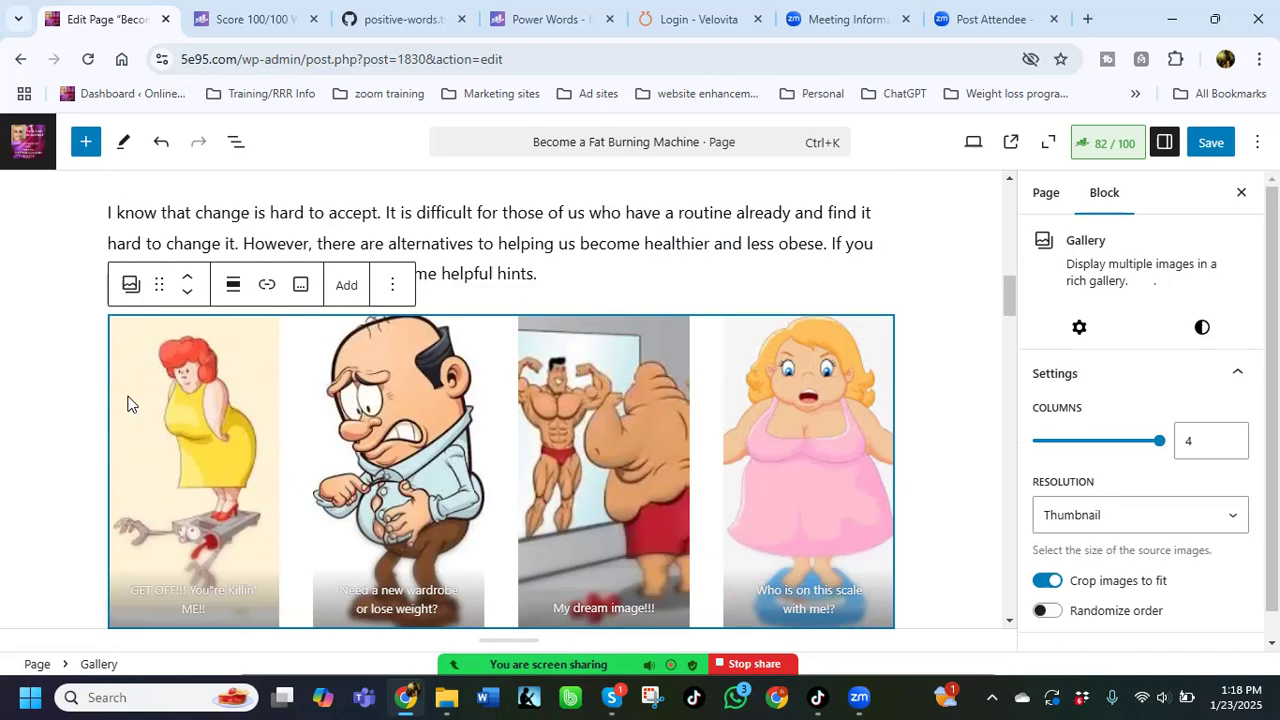
{"action": "left_click", "coordinate": [392, 284]}
{"action": "scroll", "coordinate": [514, 471], "scroll_direction": "down", "scroll_amount": 2}
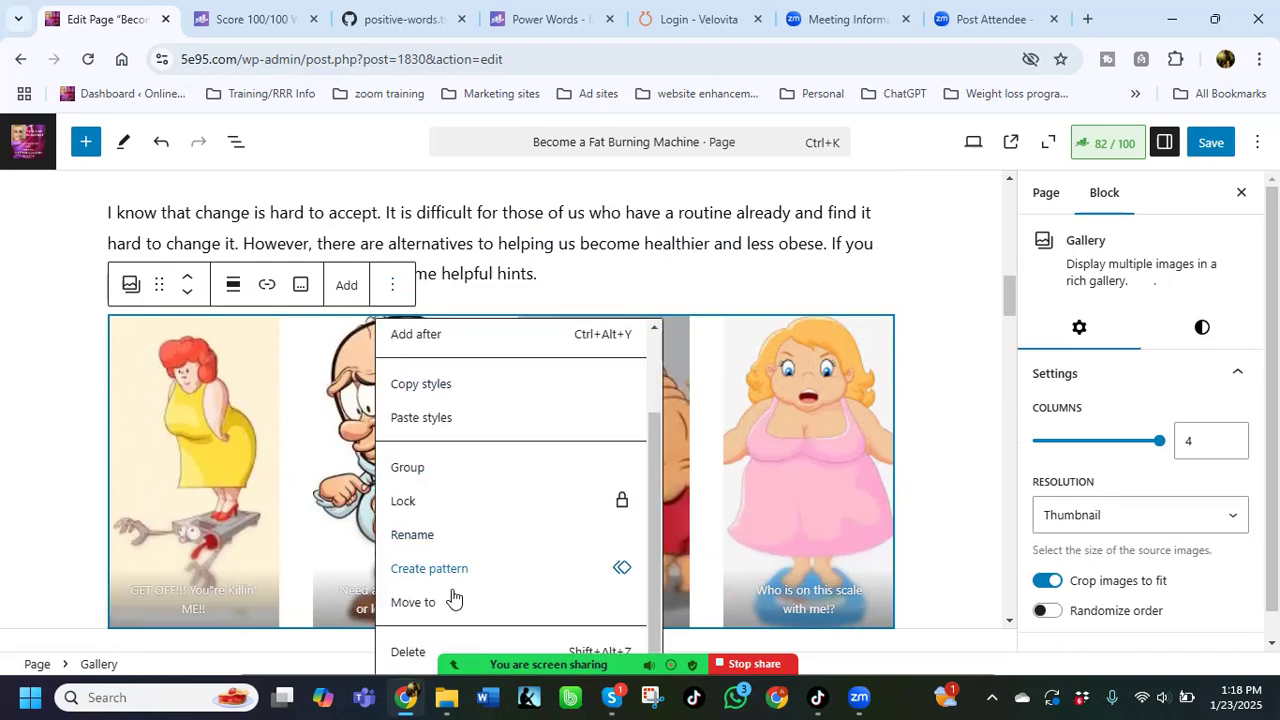
{"action": "left_click", "coordinate": [410, 652]}
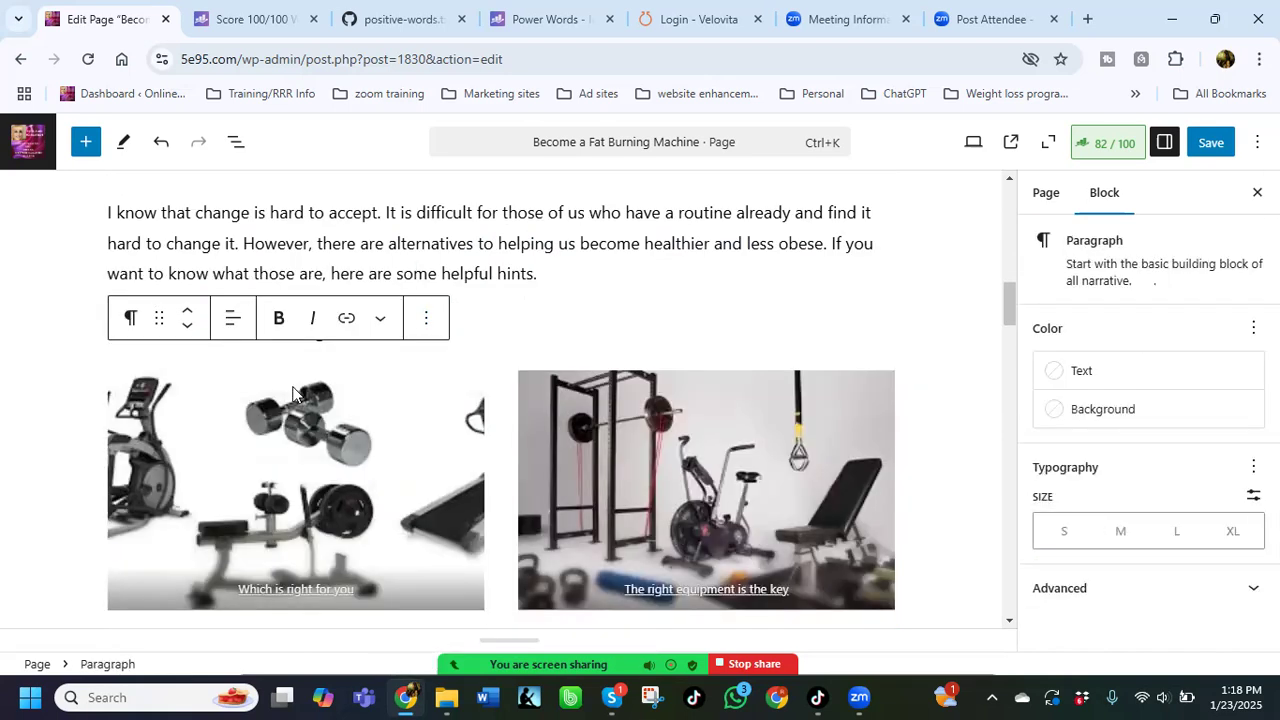
Step: Test the link on the caption "Which is right for you" and remove the links from it and from "The right equipment is the key"
{"action": "scroll", "coordinate": [221, 454], "scroll_direction": "down", "scroll_amount": 2}
{"action": "left_click", "coordinate": [288, 495]}
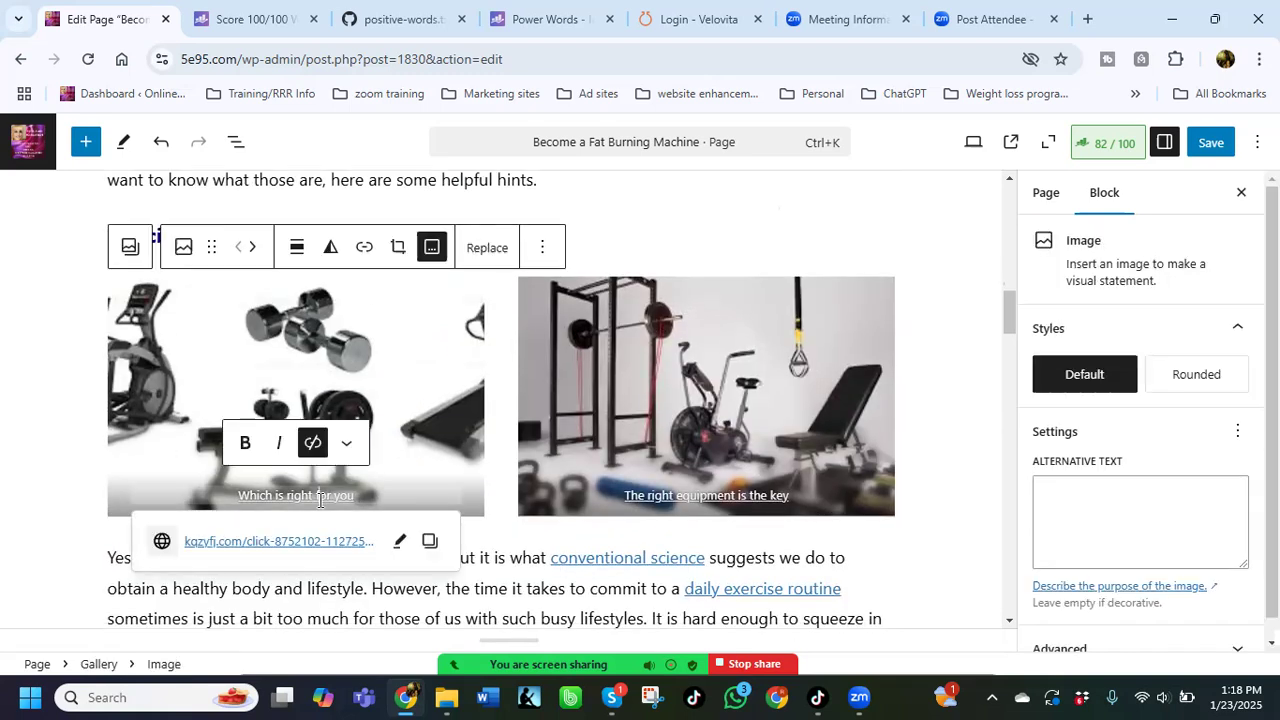
{"action": "left_click", "coordinate": [281, 543]}
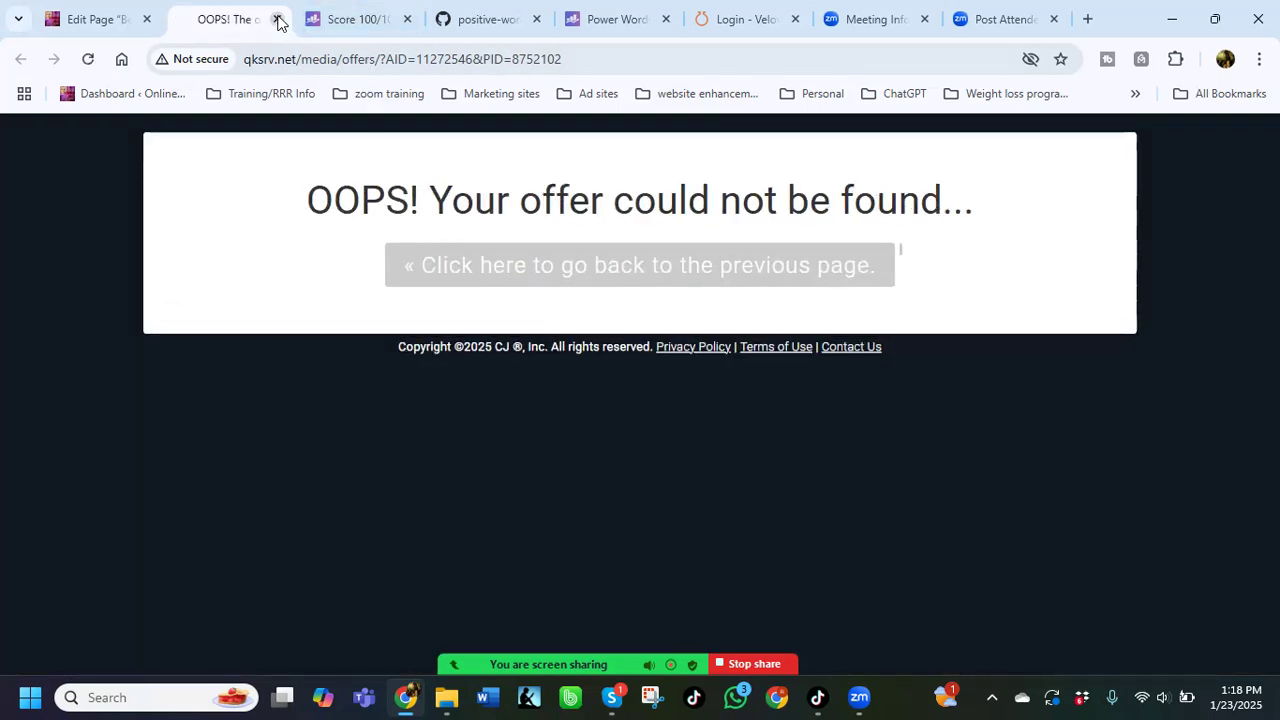
{"action": "left_click", "coordinate": [277, 19]}
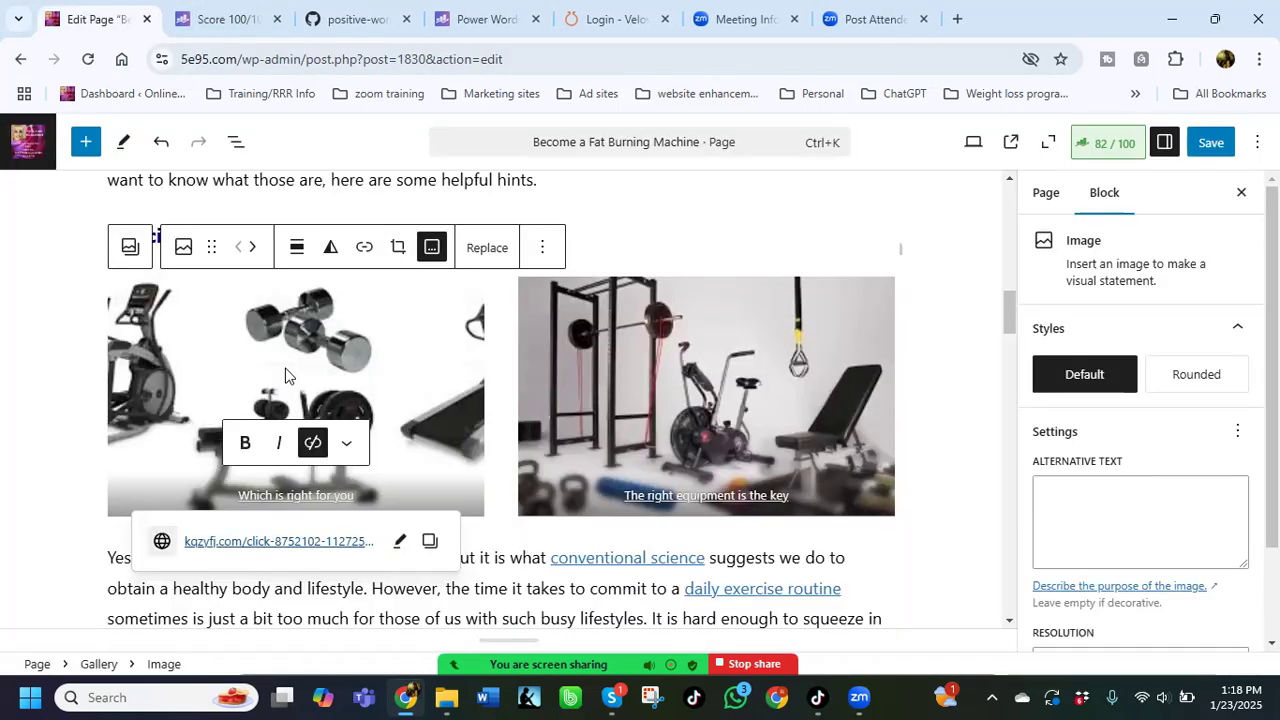
{"action": "scroll", "coordinate": [285, 375], "scroll_direction": "down", "scroll_amount": 1}
{"action": "left_click", "coordinate": [313, 349]}
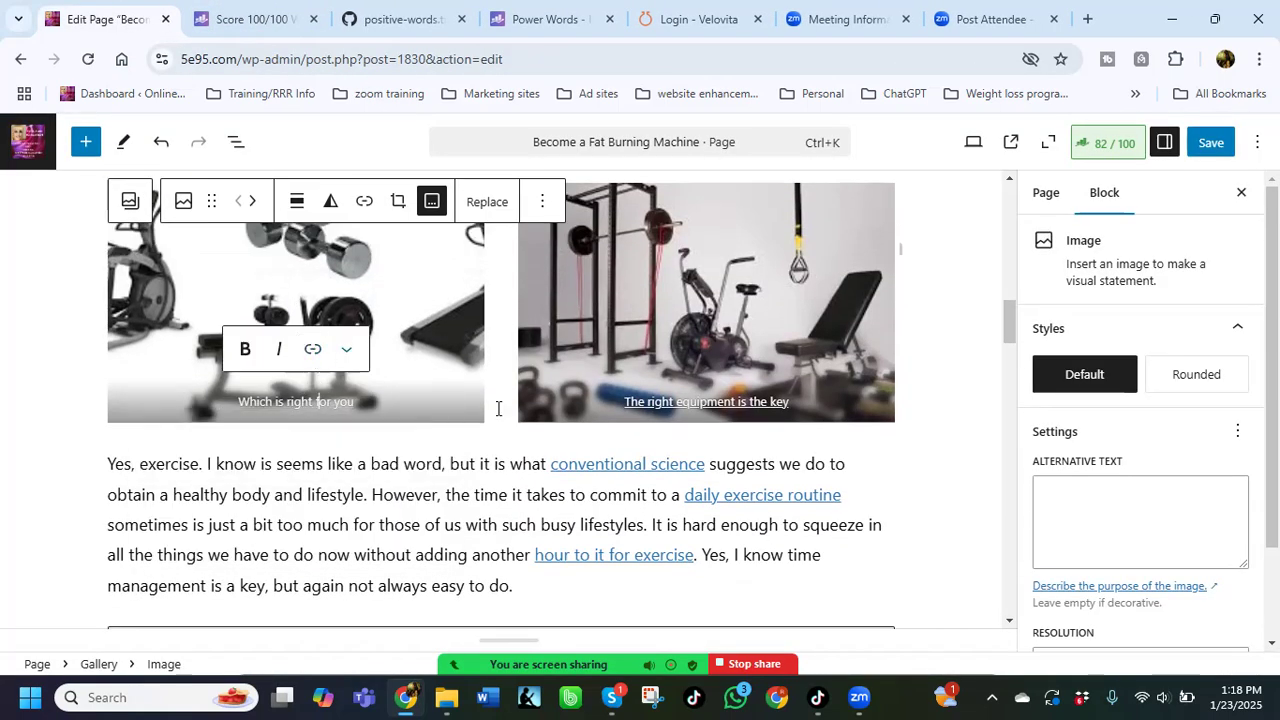
{"action": "left_click", "coordinate": [727, 397]}
{"action": "left_click", "coordinate": [723, 349]}
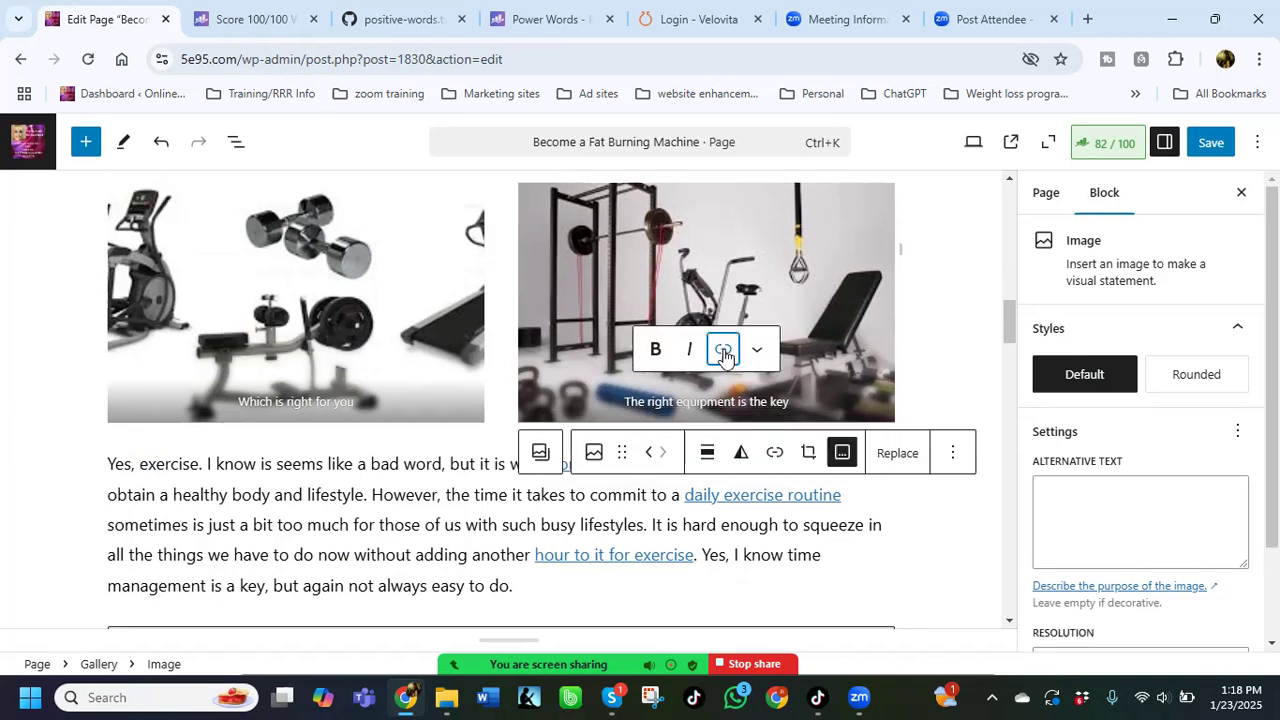
Step: Delete the two-image exercise equipment gallery below the heading "Exercise for Fat burning"
{"action": "scroll", "coordinate": [103, 458], "scroll_direction": "up", "scroll_amount": 3}
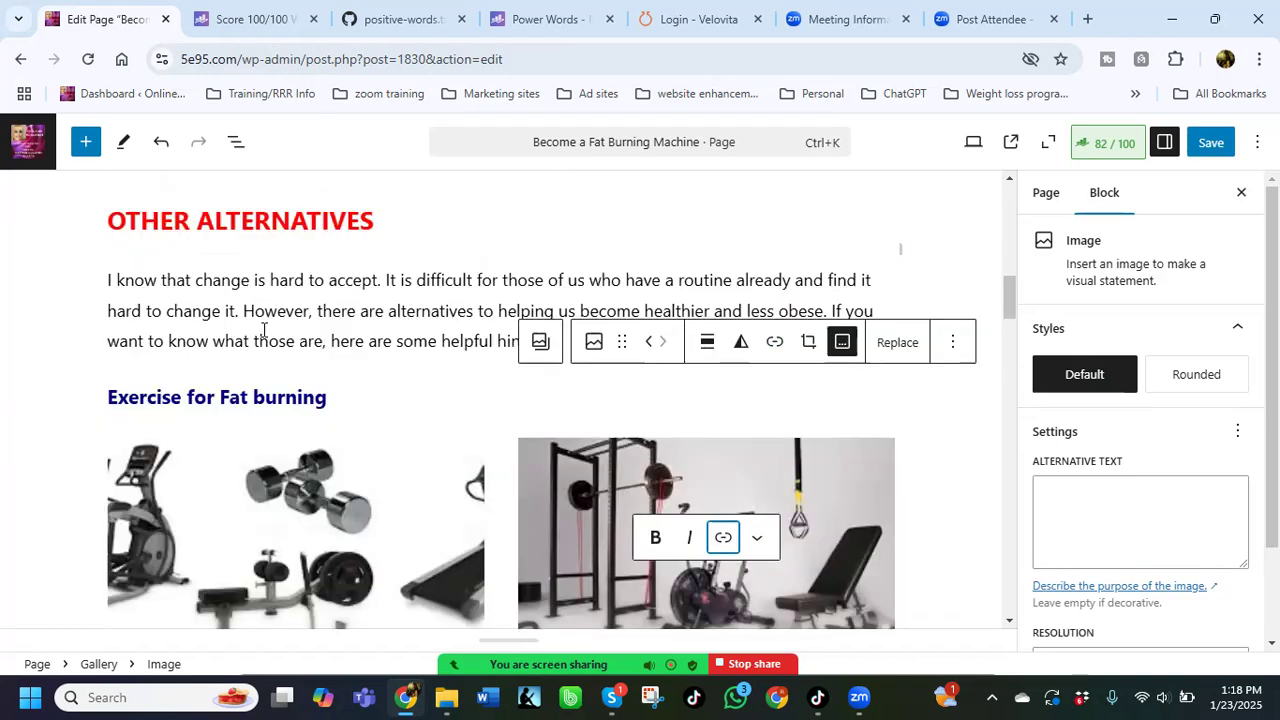
{"action": "left_click", "coordinate": [88, 452]}
{"action": "left_click", "coordinate": [108, 479]}
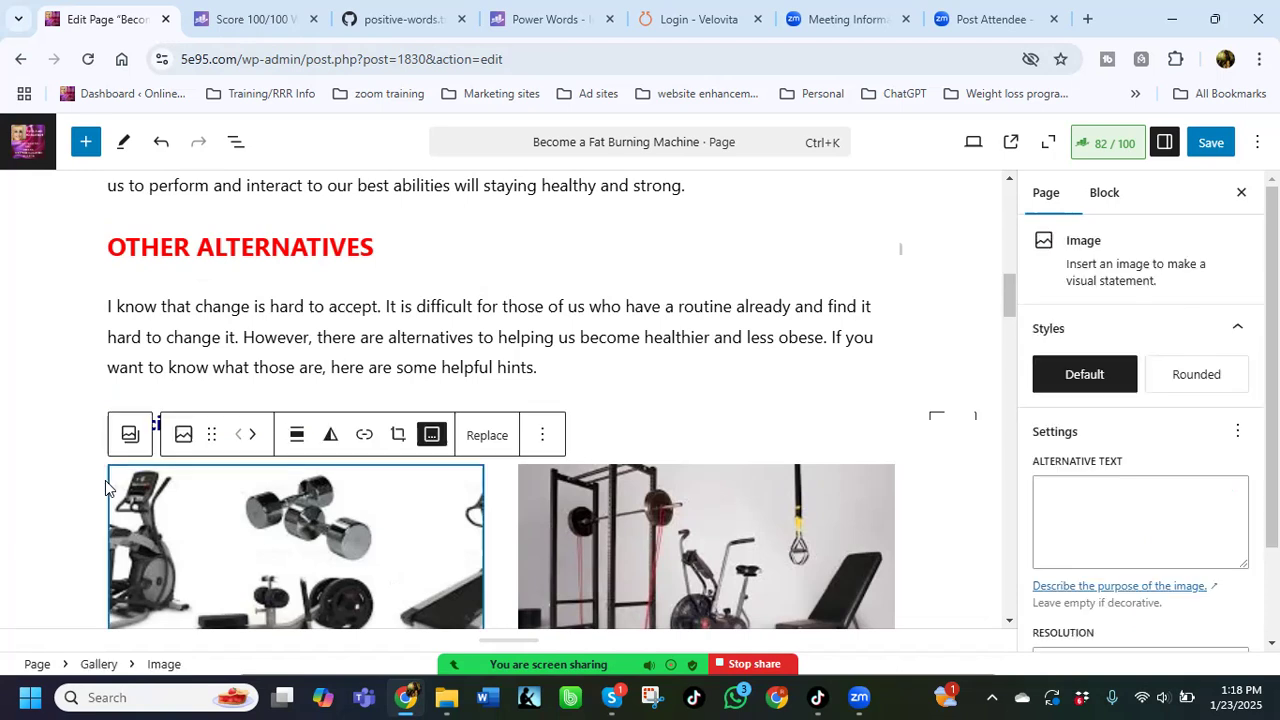
{"action": "left_click", "coordinate": [130, 435]}
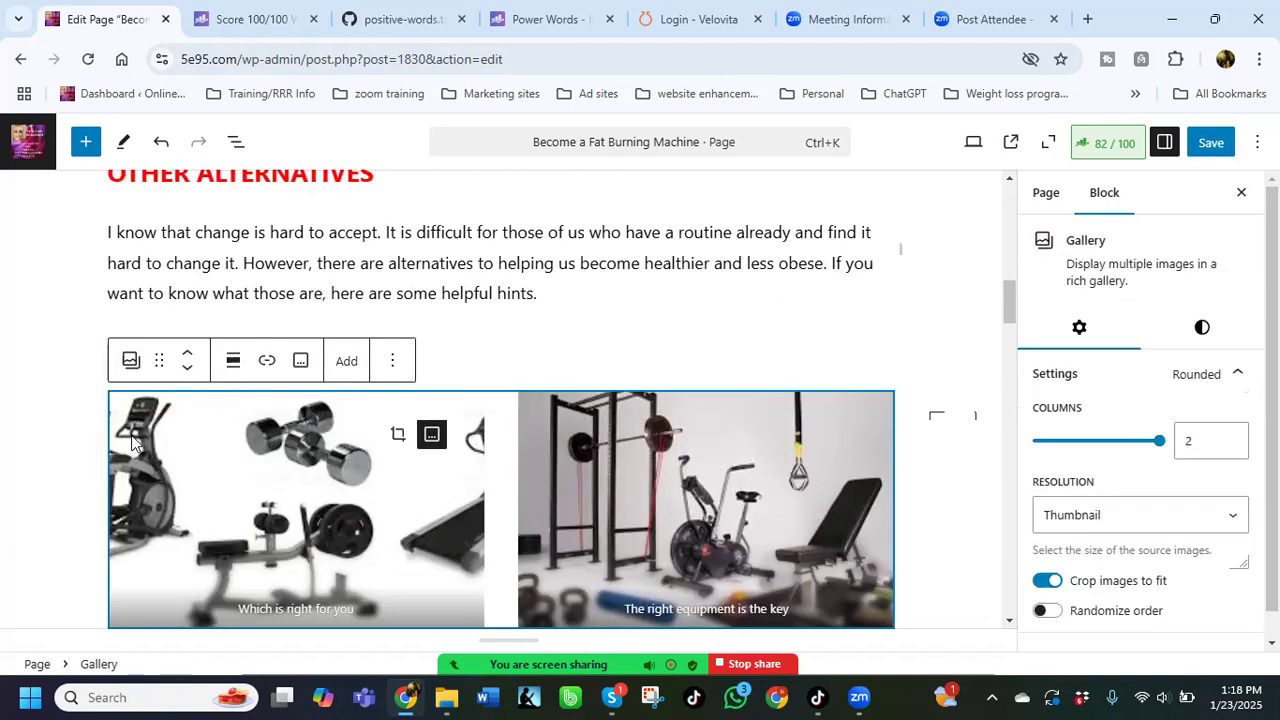
{"action": "left_click", "coordinate": [393, 360]}
{"action": "scroll", "coordinate": [430, 540], "scroll_direction": "down", "scroll_amount": 2}
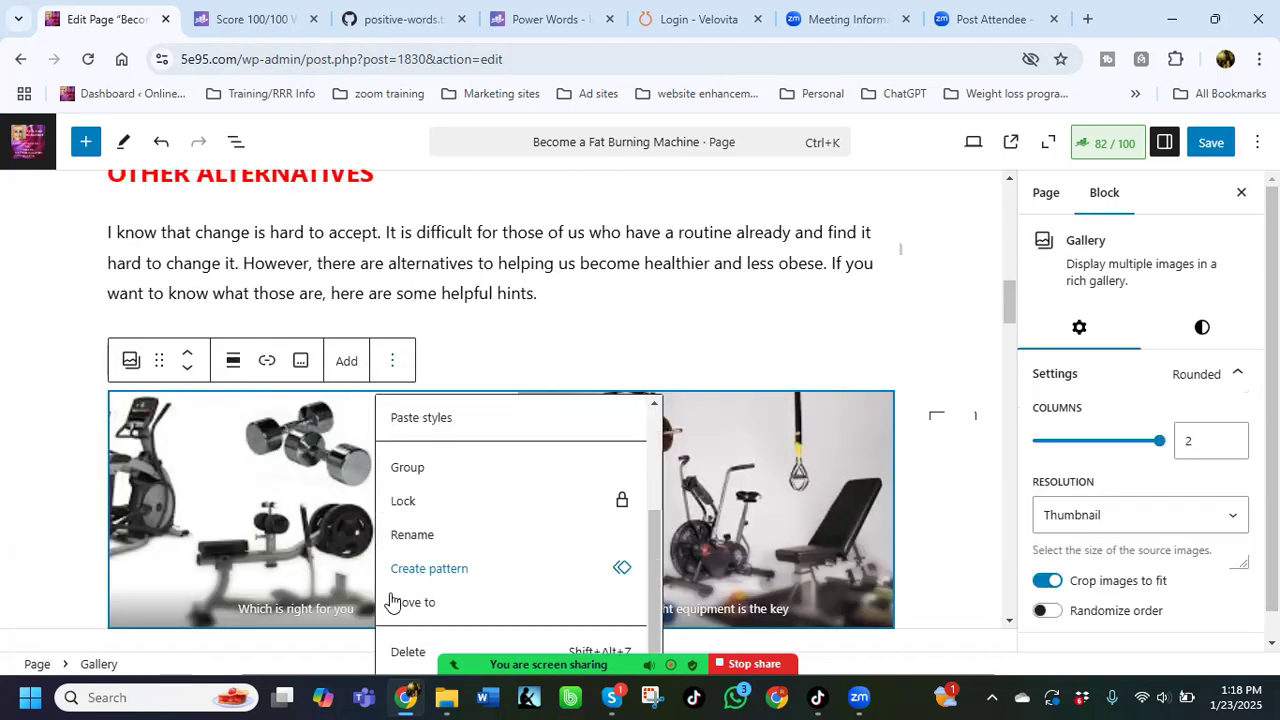
{"action": "left_click", "coordinate": [408, 652]}
Step: Remove the links from "conventional science", "daily exercise routine" and "hour to it for exercise" in the "Exercise for Fat burning" paragraph
{"action": "scroll", "coordinate": [600, 340], "scroll_direction": "down", "scroll_amount": 1}
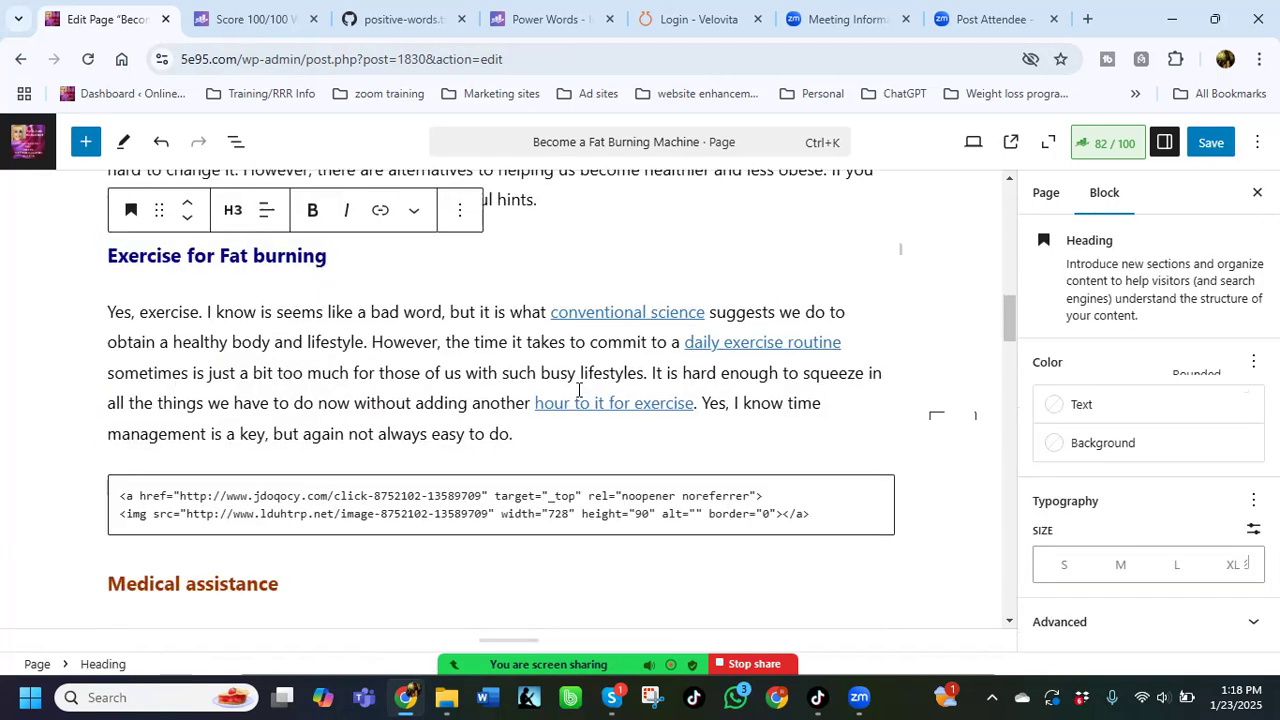
{"action": "left_click", "coordinate": [629, 313]}
{"action": "left_click", "coordinate": [346, 266]}
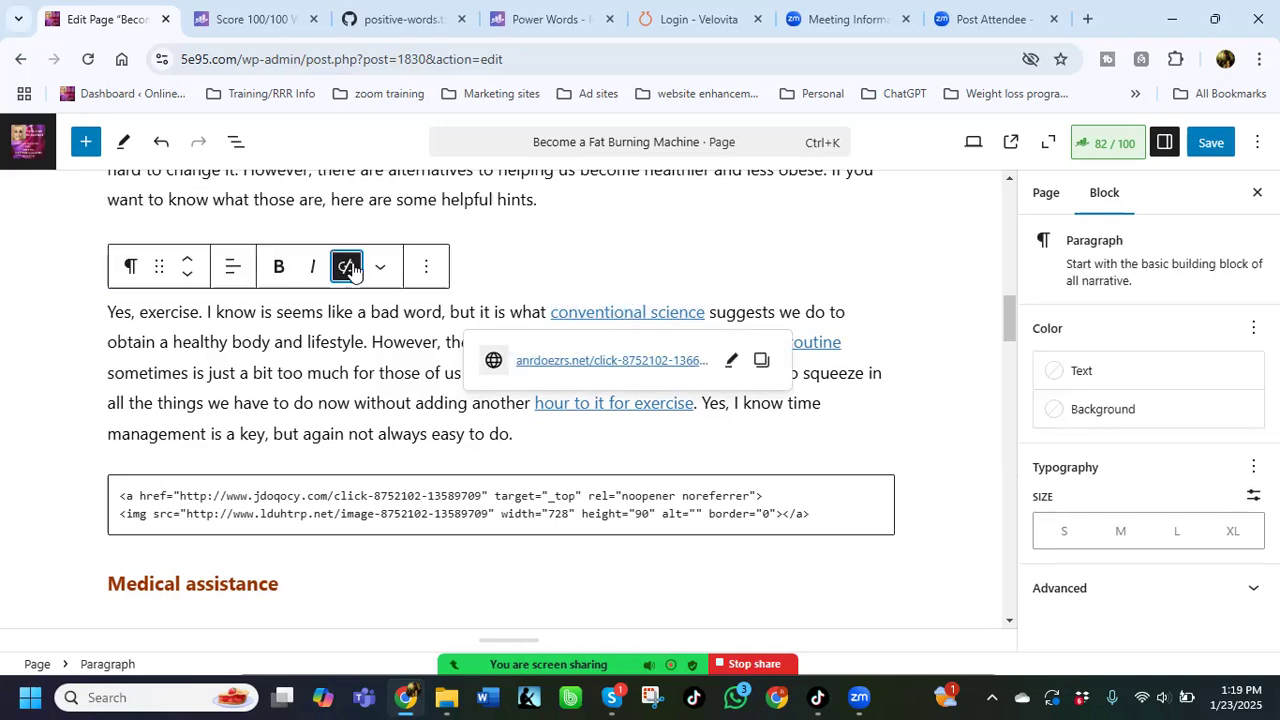
{"action": "left_click", "coordinate": [757, 342]}
{"action": "left_click", "coordinate": [346, 266]}
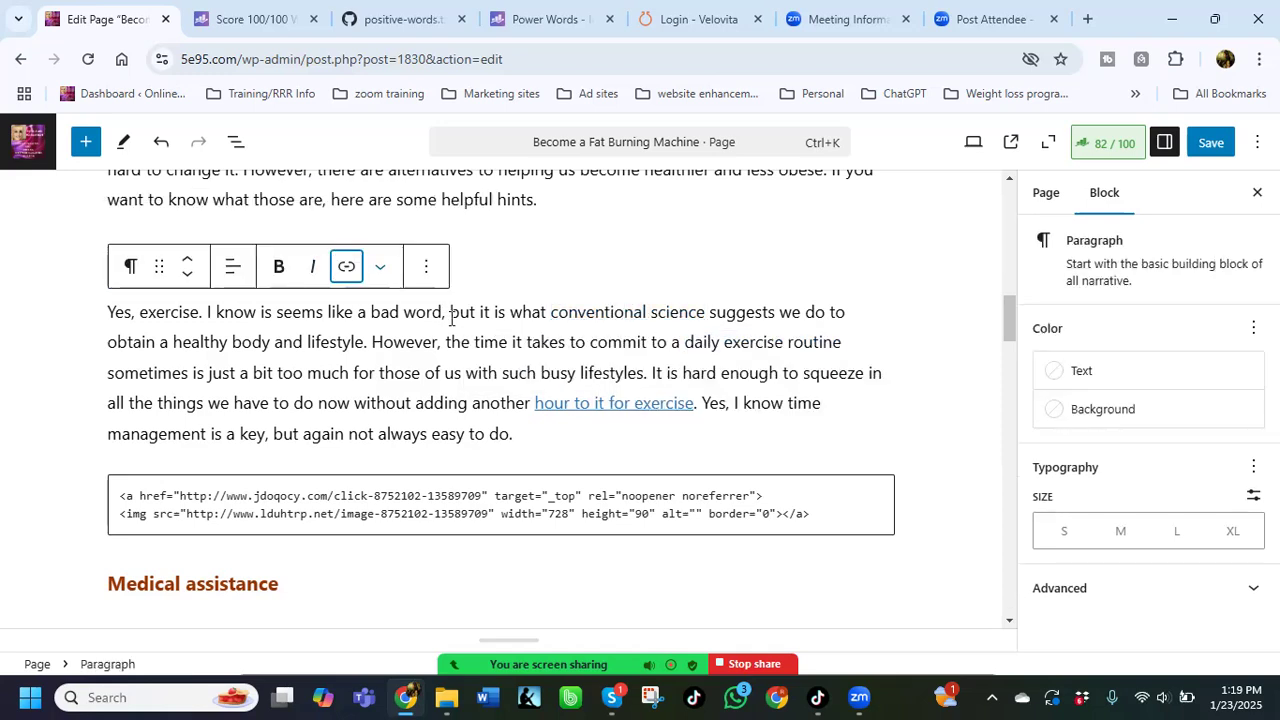
{"action": "left_click", "coordinate": [578, 403]}
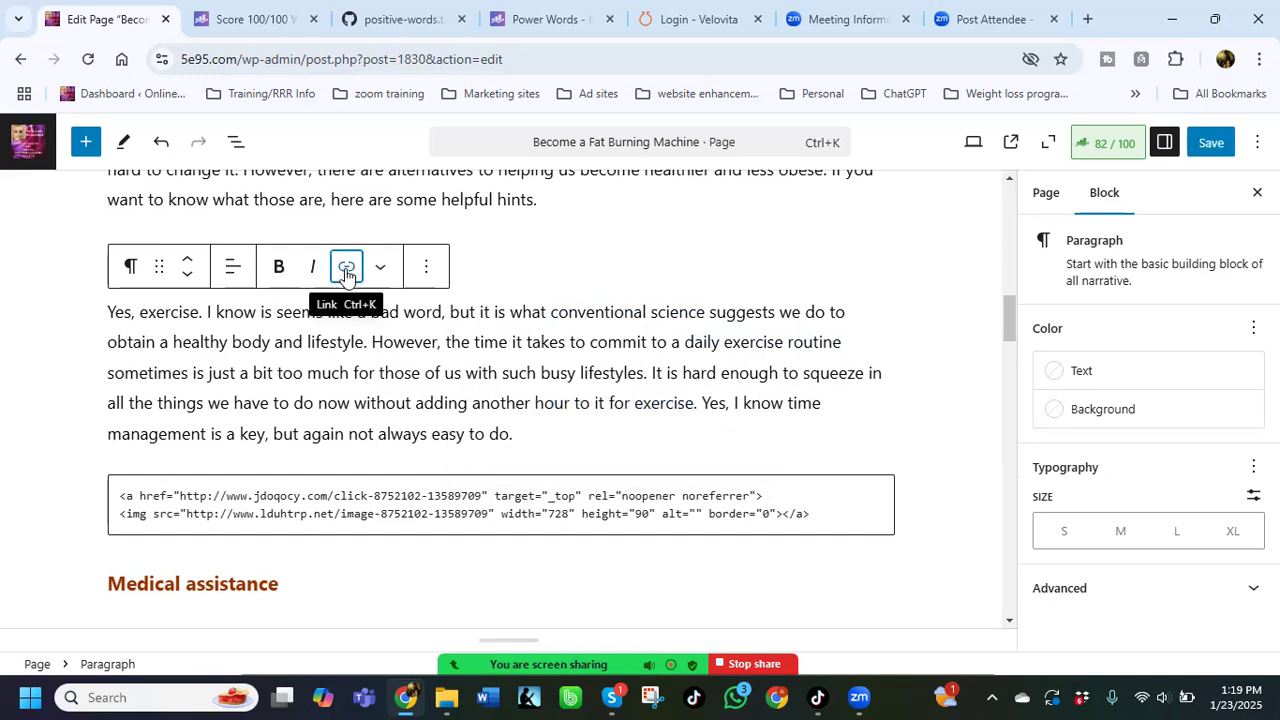
Step: Preview the Custom HTML block with the 728x90 banner code above the heading "Medical assistance" and delete it
{"action": "left_click", "coordinate": [330, 500]}
{"action": "left_click", "coordinate": [286, 446]}
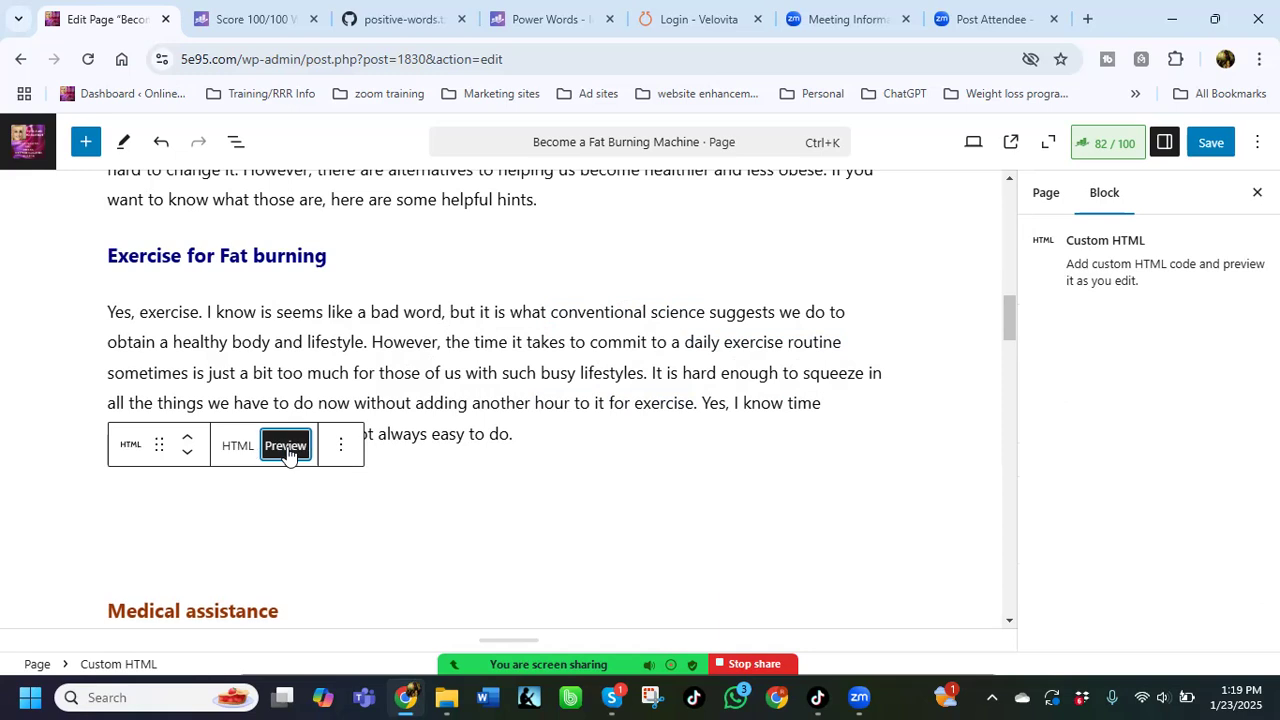
{"action": "scroll", "coordinate": [405, 456], "scroll_direction": "down", "scroll_amount": 2}
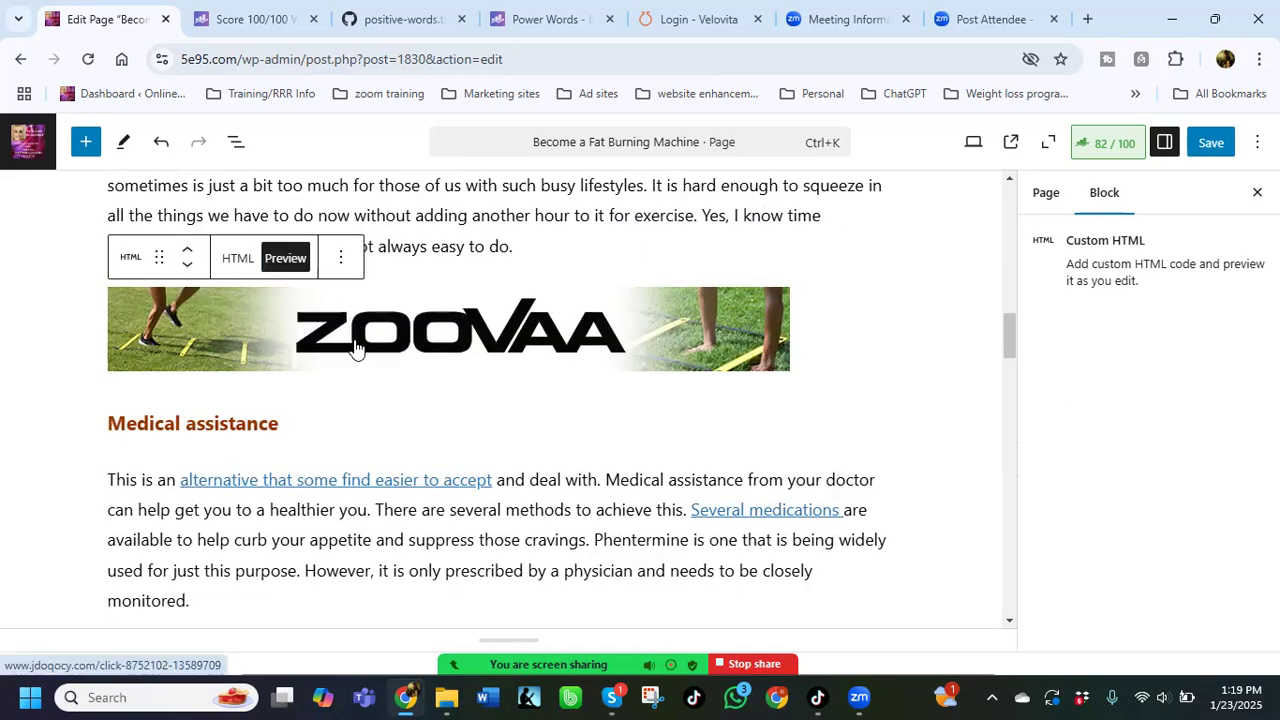
{"action": "left_click", "coordinate": [340, 257]}
{"action": "scroll", "coordinate": [400, 600], "scroll_direction": "down", "scroll_amount": 1}
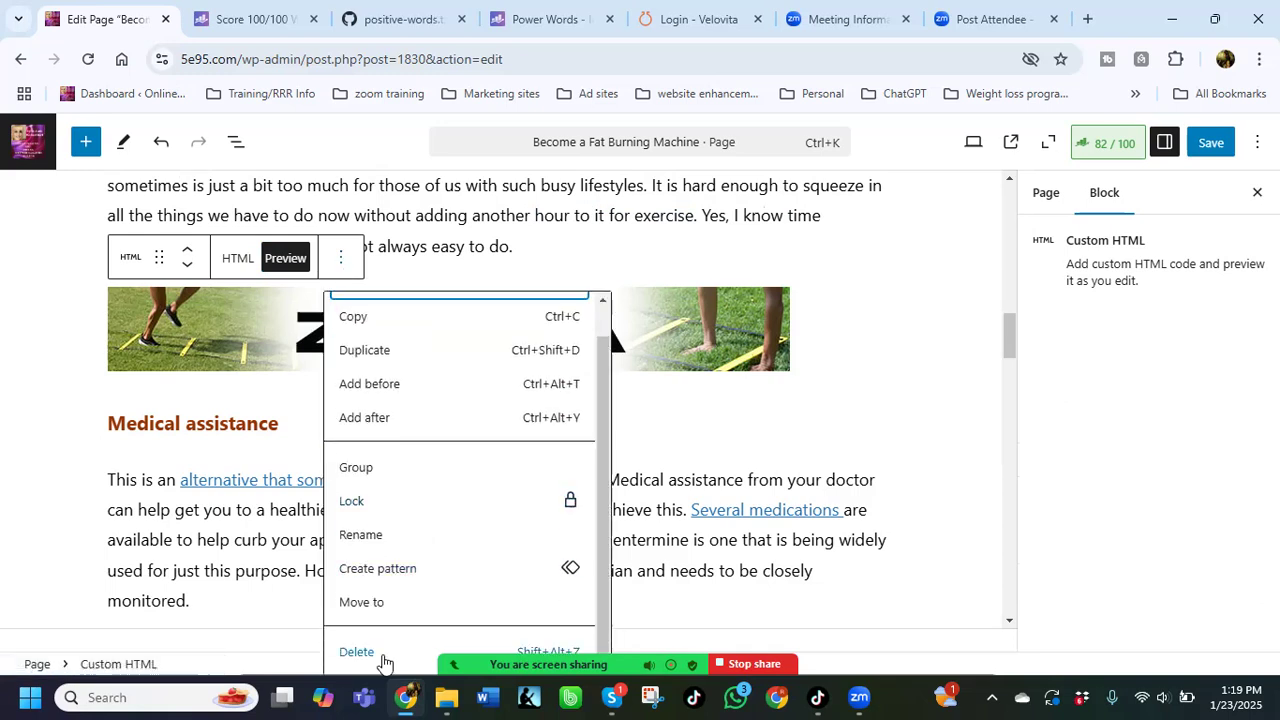
{"action": "left_click", "coordinate": [386, 657]}
{"action": "left_click", "coordinate": [620, 369]}
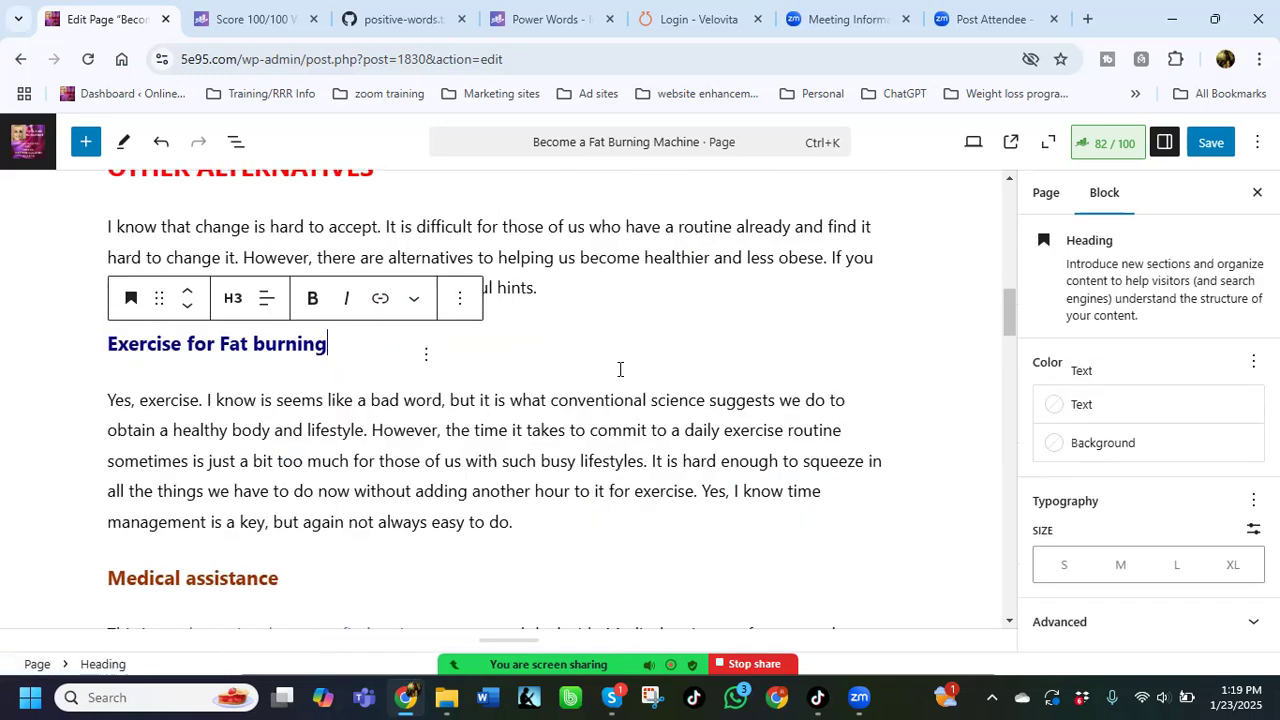
Step: Remove the links from "alternative that some find easier to accept" and "Several medications" in the "Medical assistance" paragraph
{"action": "scroll", "coordinate": [614, 481], "scroll_direction": "down", "scroll_amount": 2}
{"action": "left_click", "coordinate": [412, 444]}
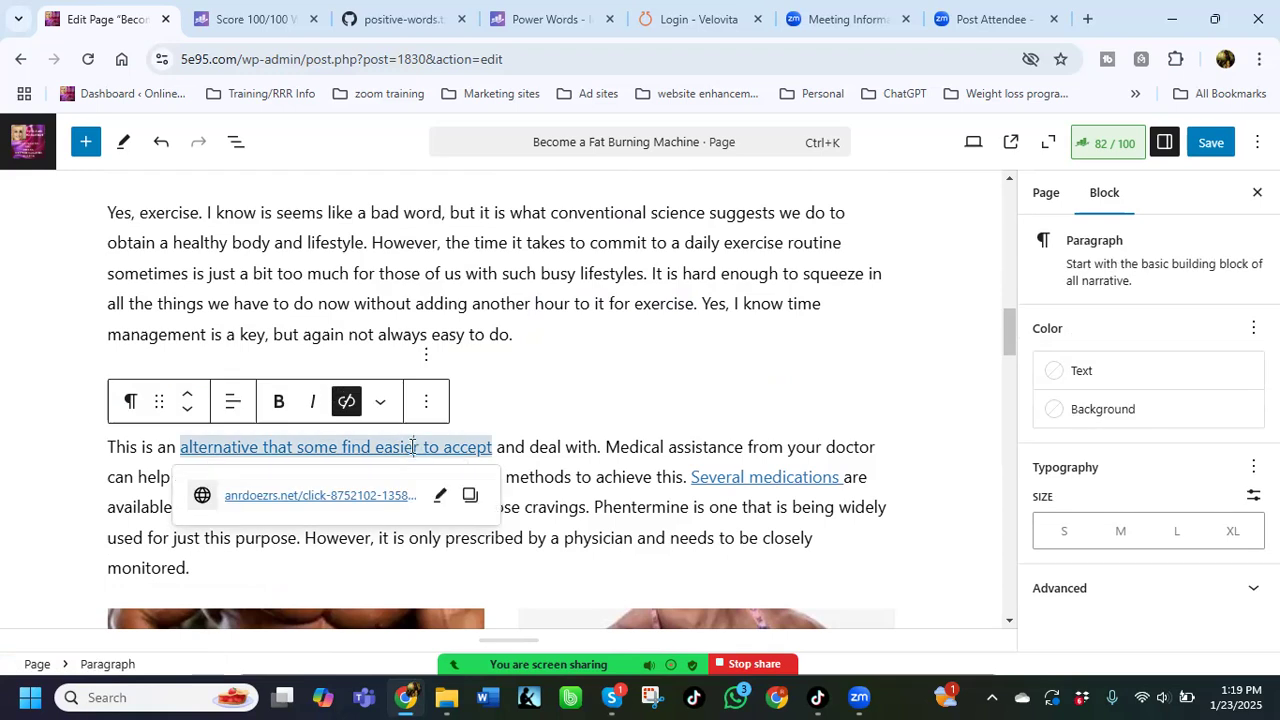
{"action": "left_click", "coordinate": [346, 401]}
{"action": "left_click", "coordinate": [727, 476]}
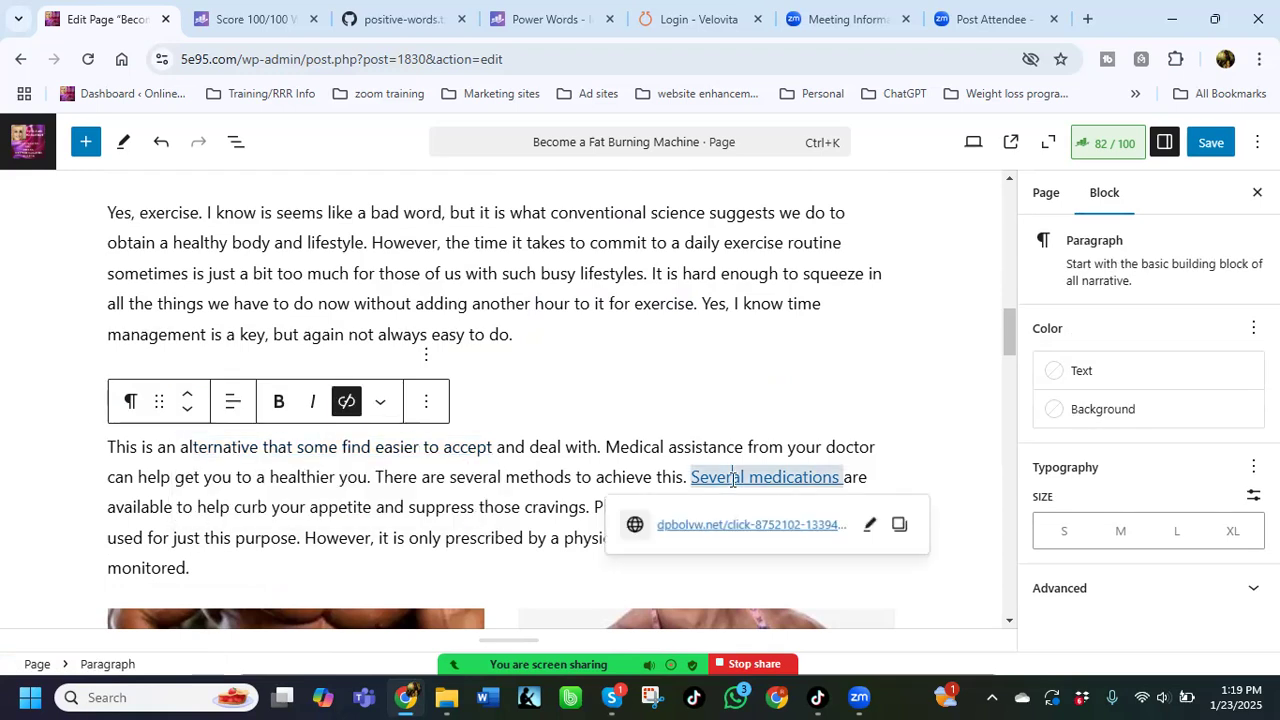
{"action": "left_click", "coordinate": [362, 402]}
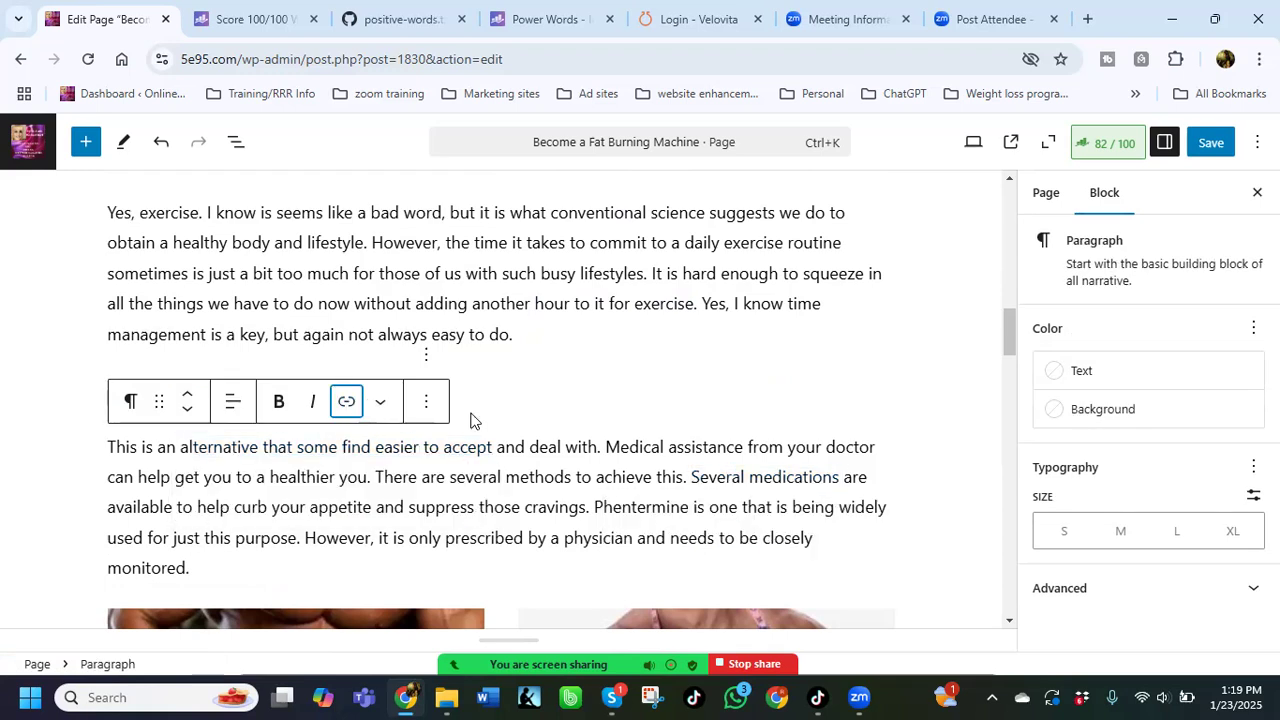
Step: Test the link on the caption "Jump start your weight loss" and remove the links from it and from "Supplements to help build muscle and burn fat"
{"action": "scroll", "coordinate": [491, 423], "scroll_direction": "down", "scroll_amount": 3}
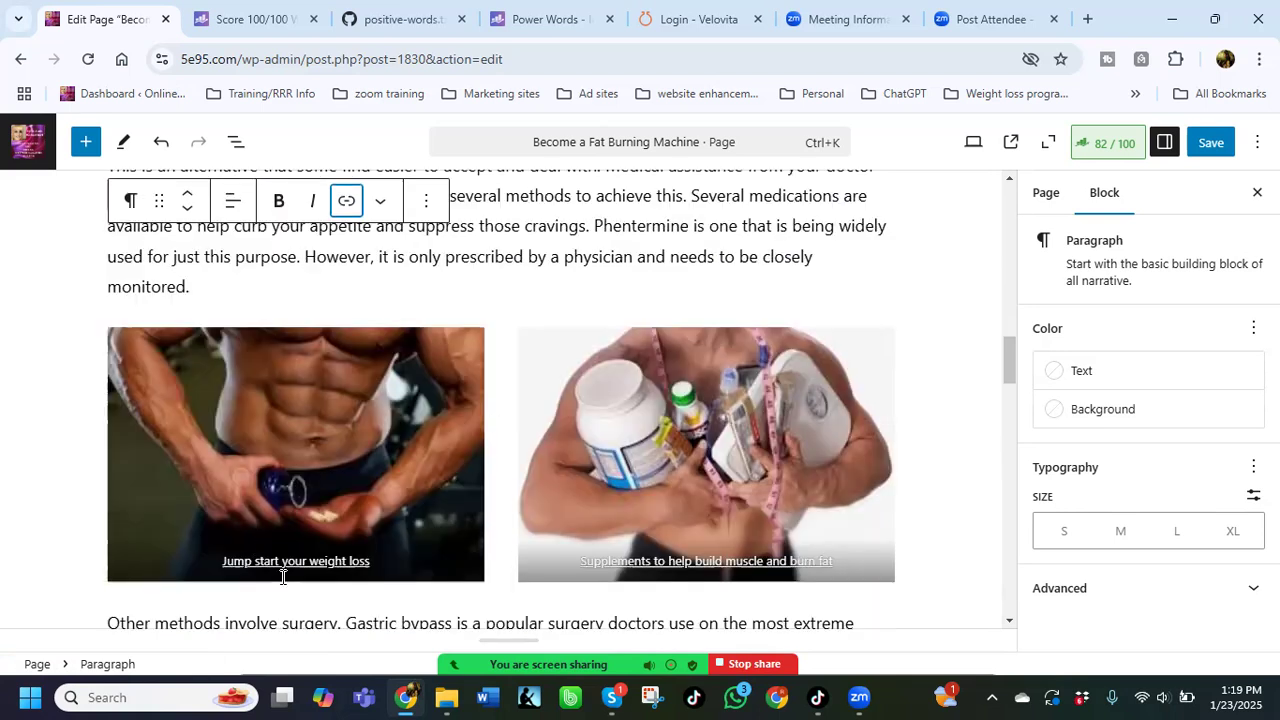
{"action": "left_click", "coordinate": [283, 570]}
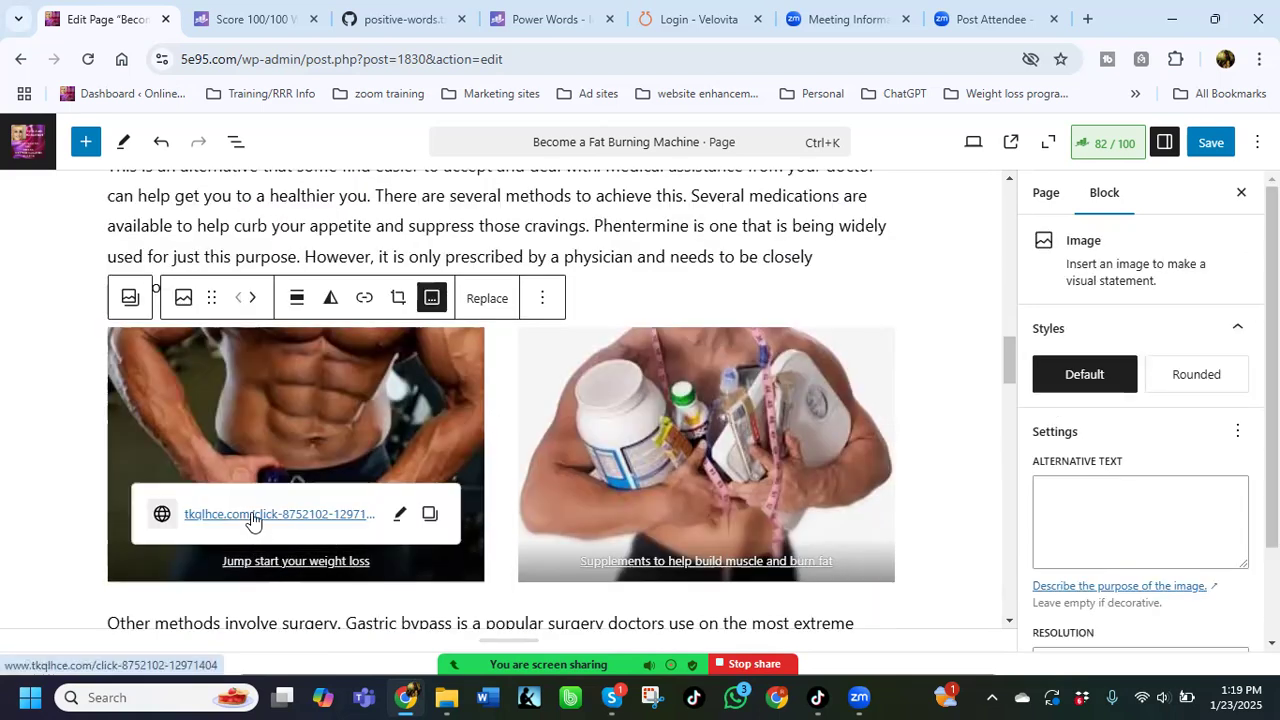
{"action": "left_click", "coordinate": [252, 516]}
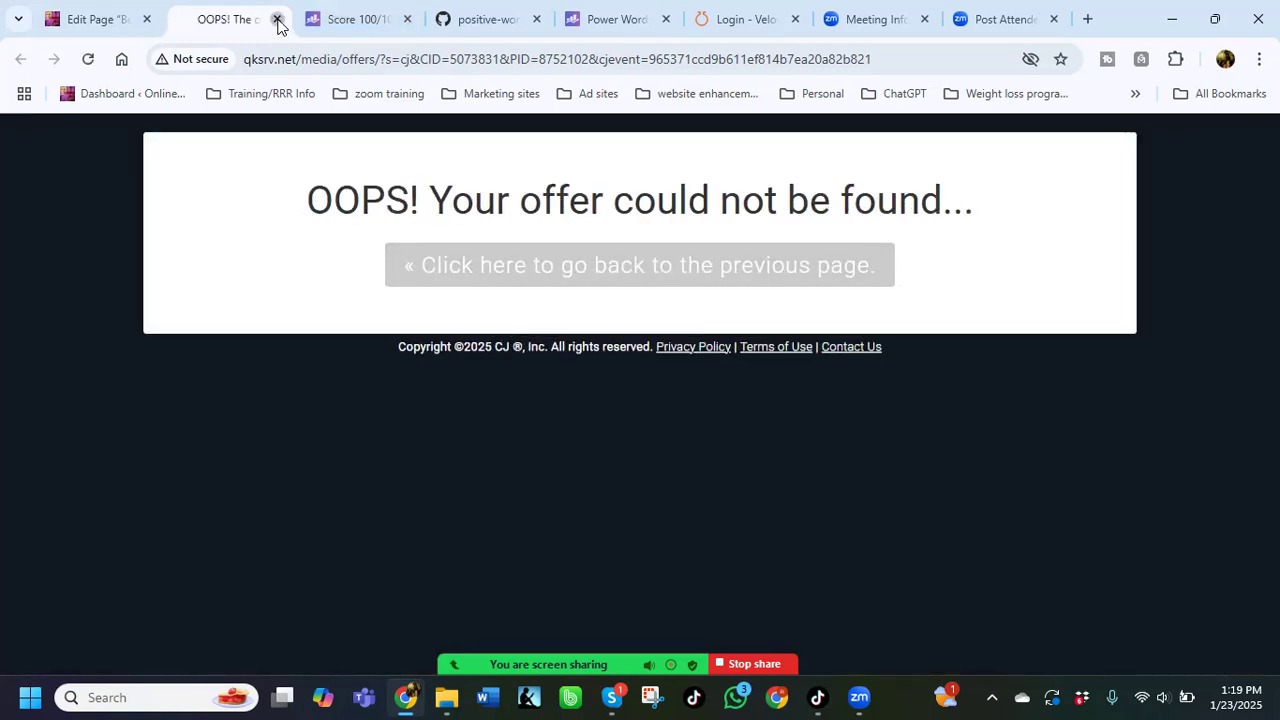
{"action": "left_click", "coordinate": [277, 19]}
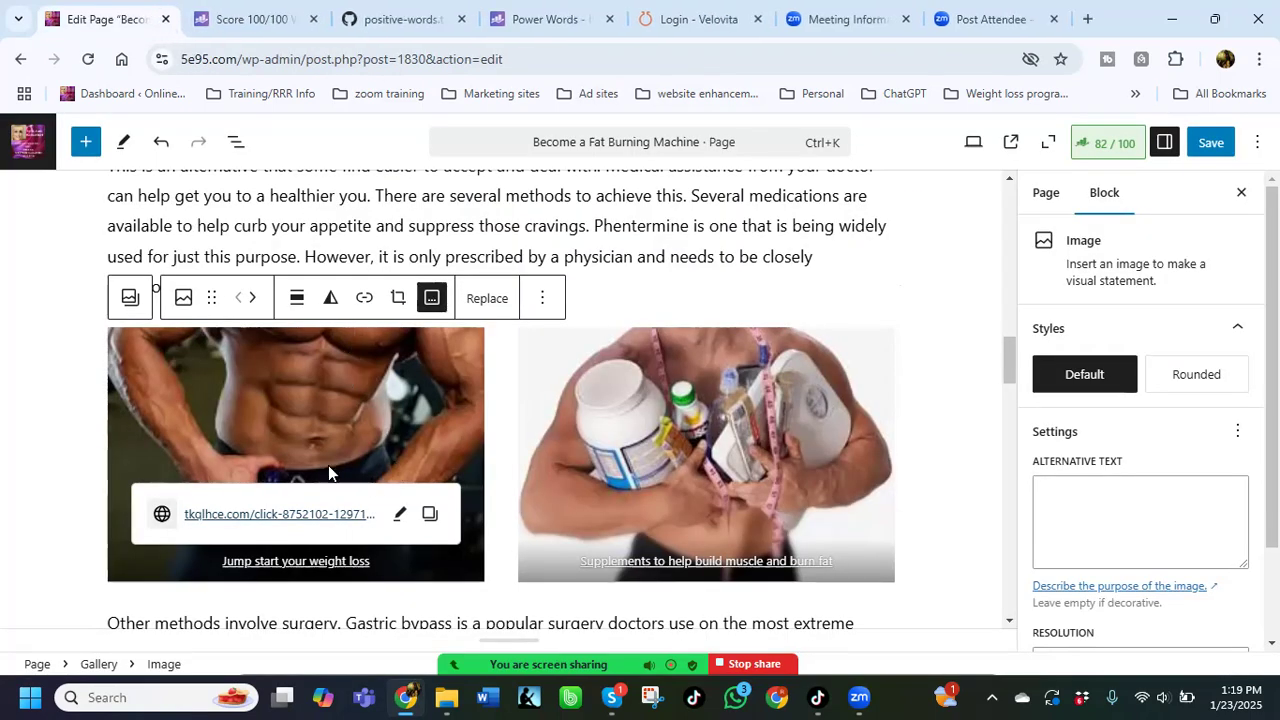
{"action": "scroll", "coordinate": [353, 517], "scroll_direction": "down", "scroll_amount": 1}
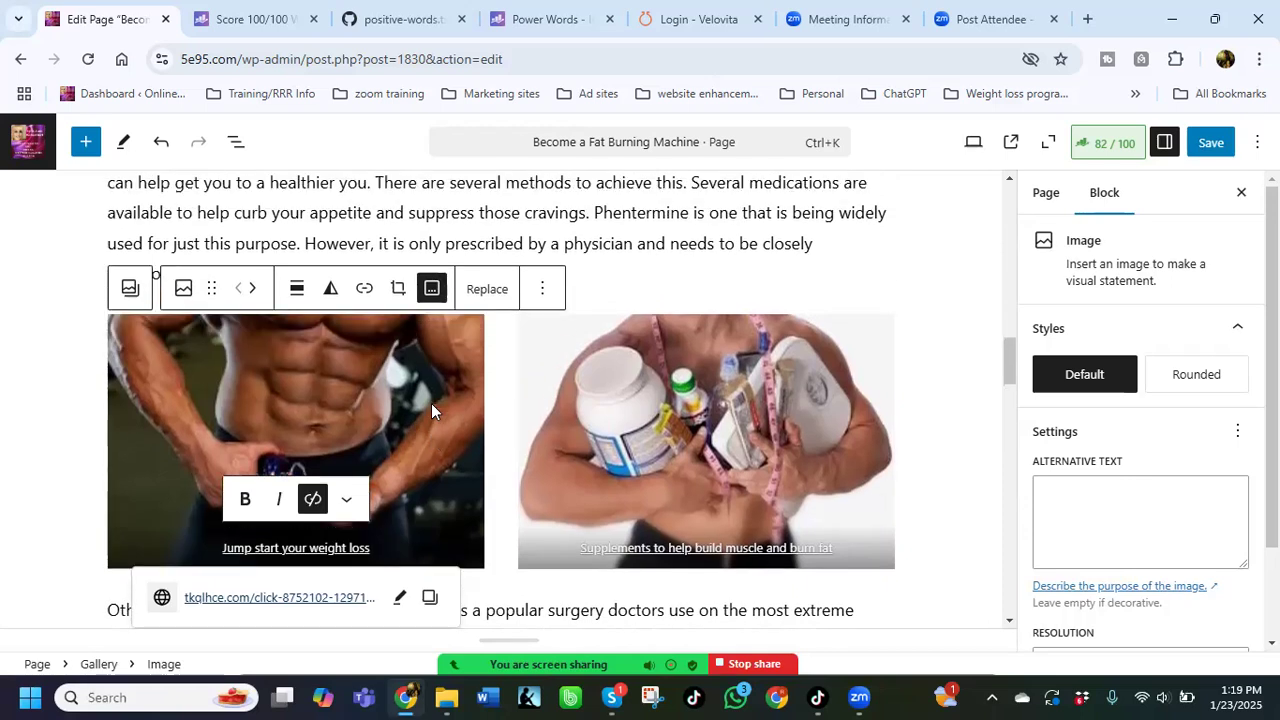
{"action": "left_click", "coordinate": [313, 421]}
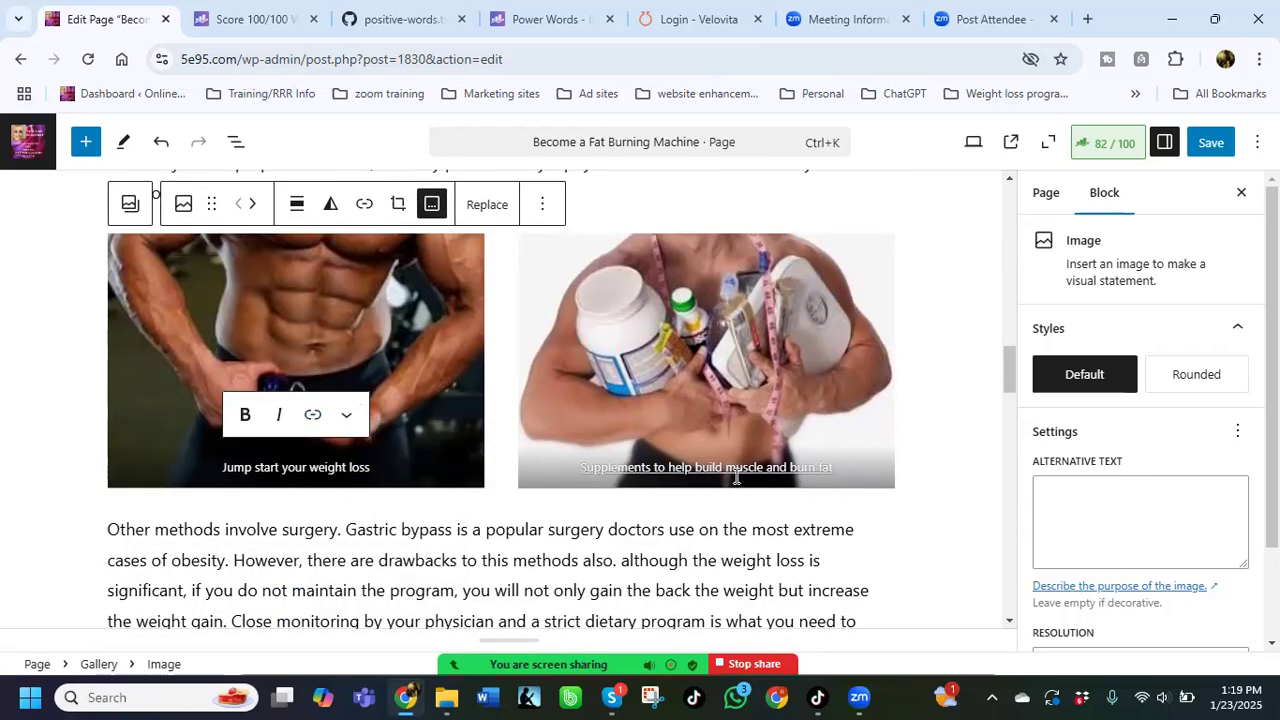
{"action": "left_click", "coordinate": [737, 468]}
{"action": "left_click", "coordinate": [722, 414]}
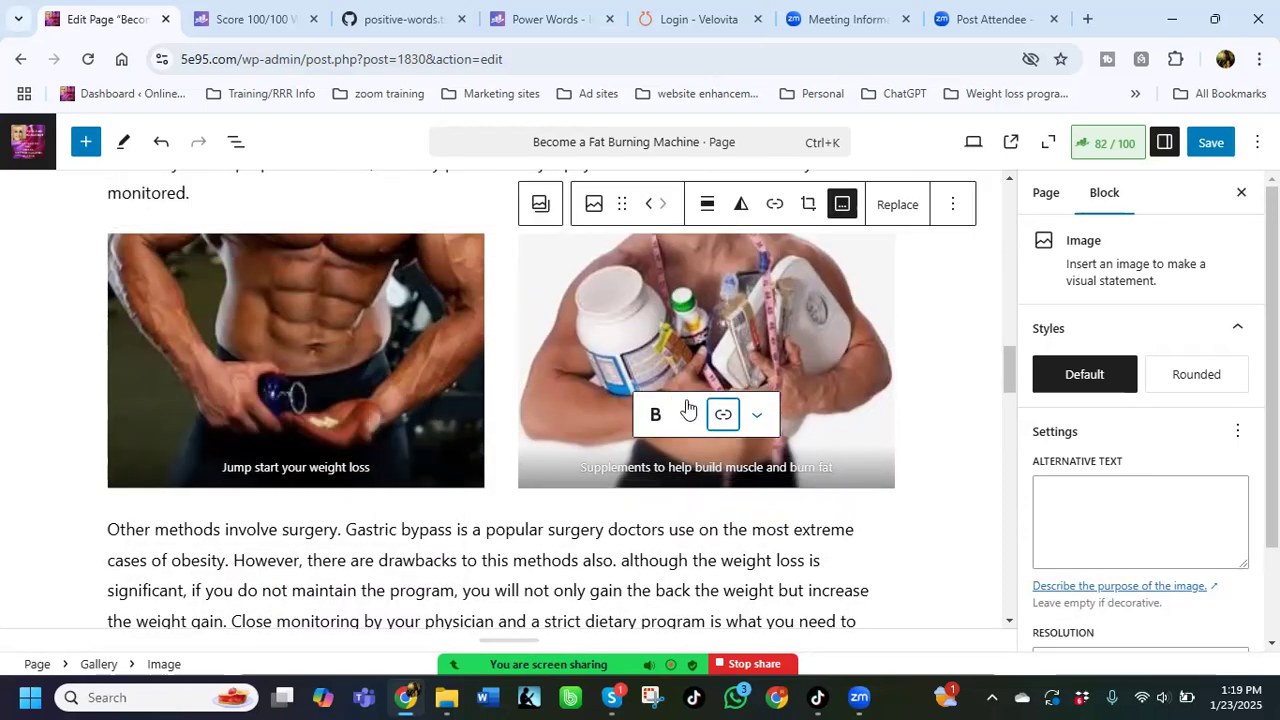
Step: Delete the two-image supplements gallery below the first "Medical assistance" paragraph
{"action": "left_click", "coordinate": [137, 322]}
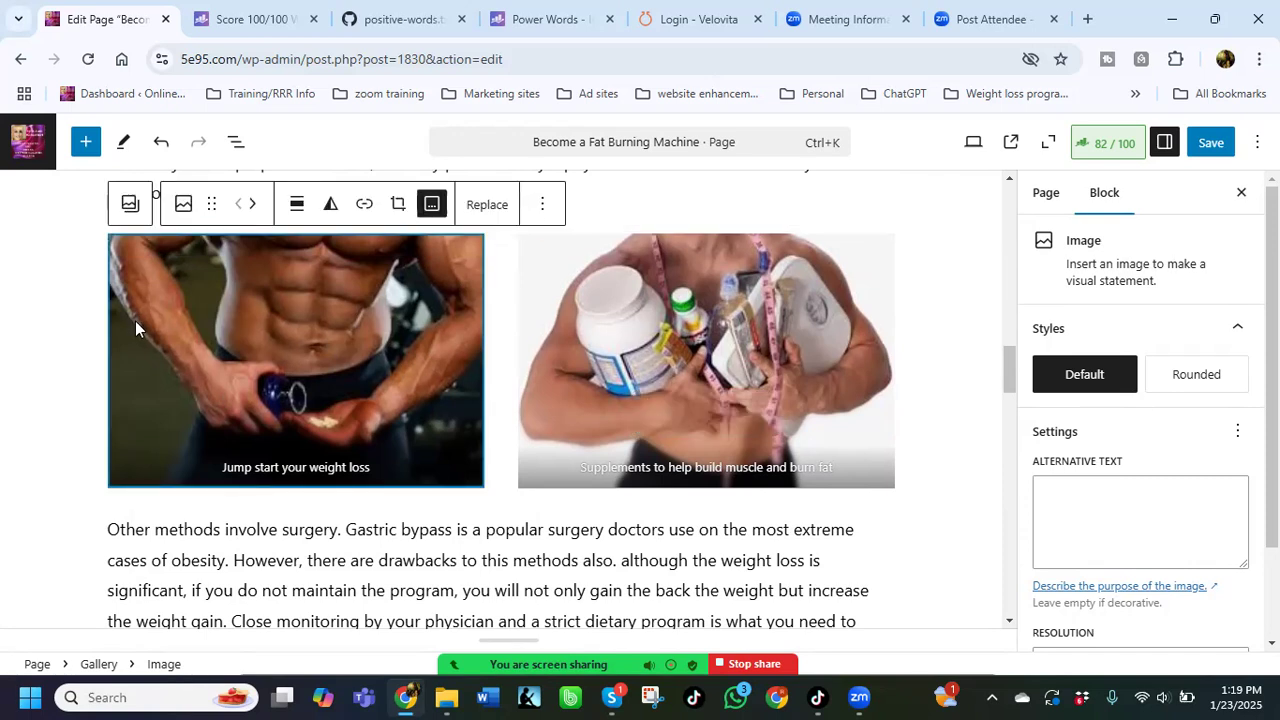
{"action": "left_click", "coordinate": [133, 204]}
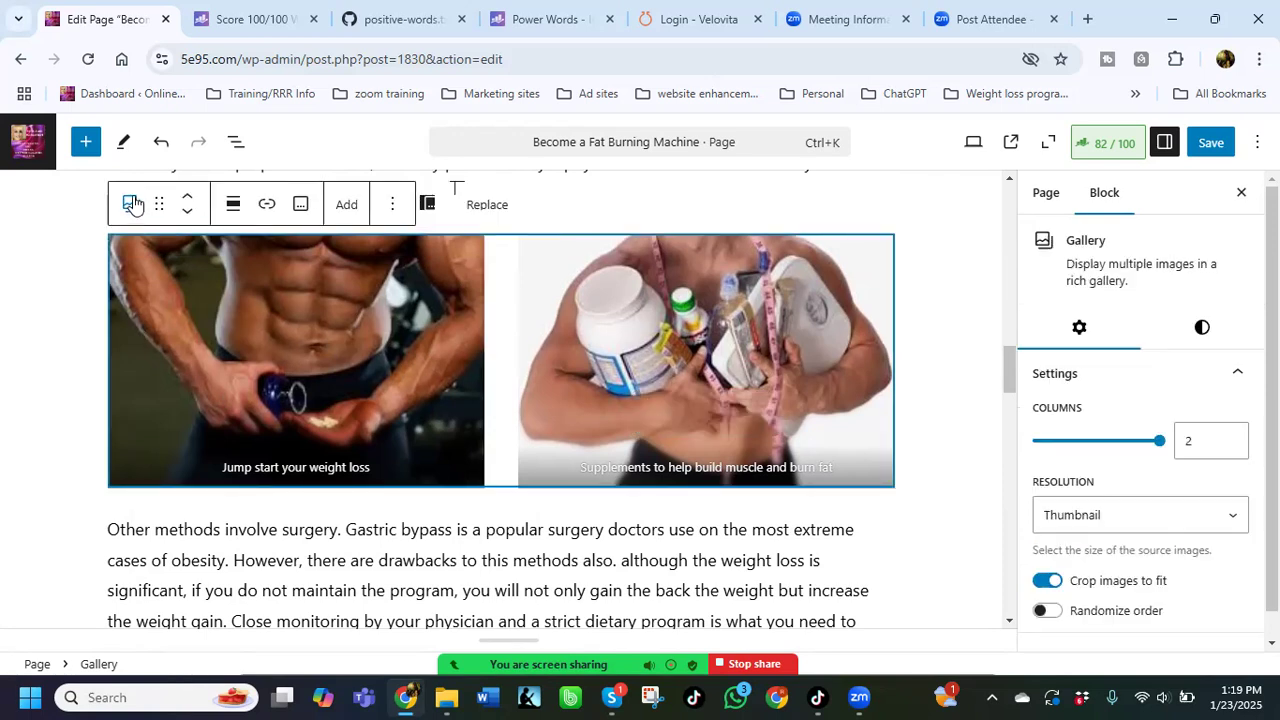
{"action": "left_click", "coordinate": [392, 204]}
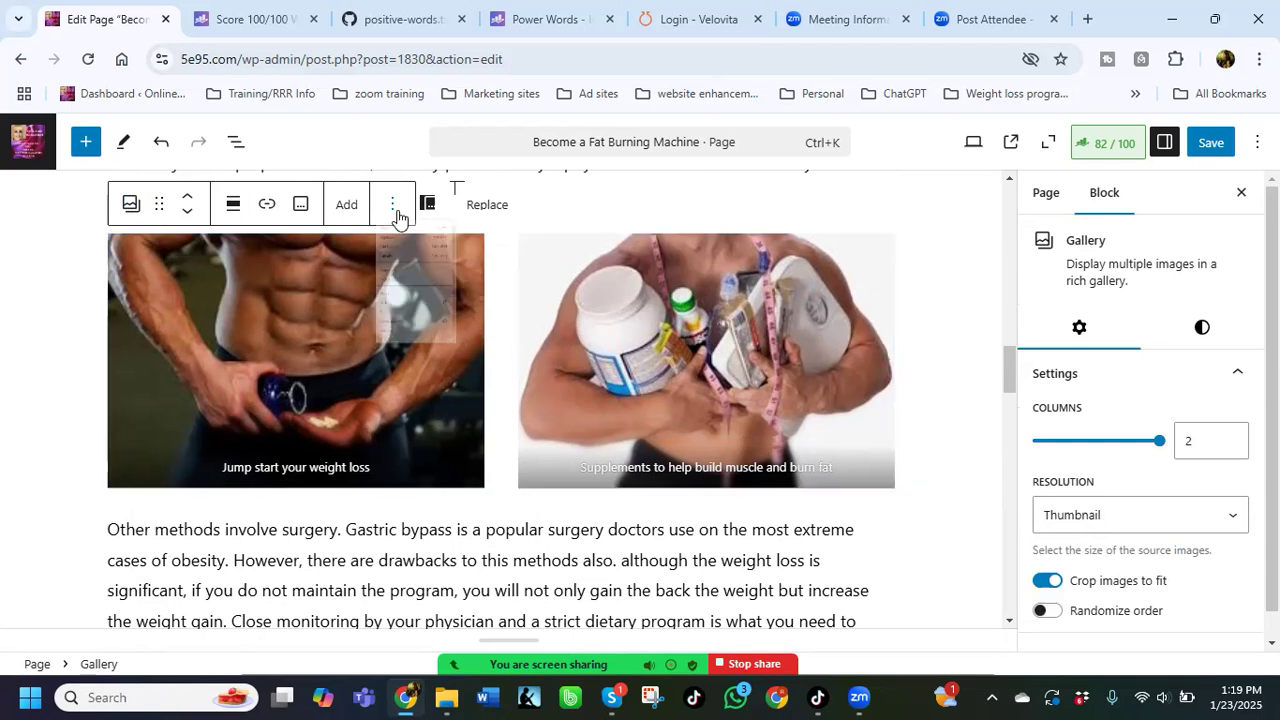
{"action": "scroll", "coordinate": [432, 487], "scroll_direction": "down", "scroll_amount": 1}
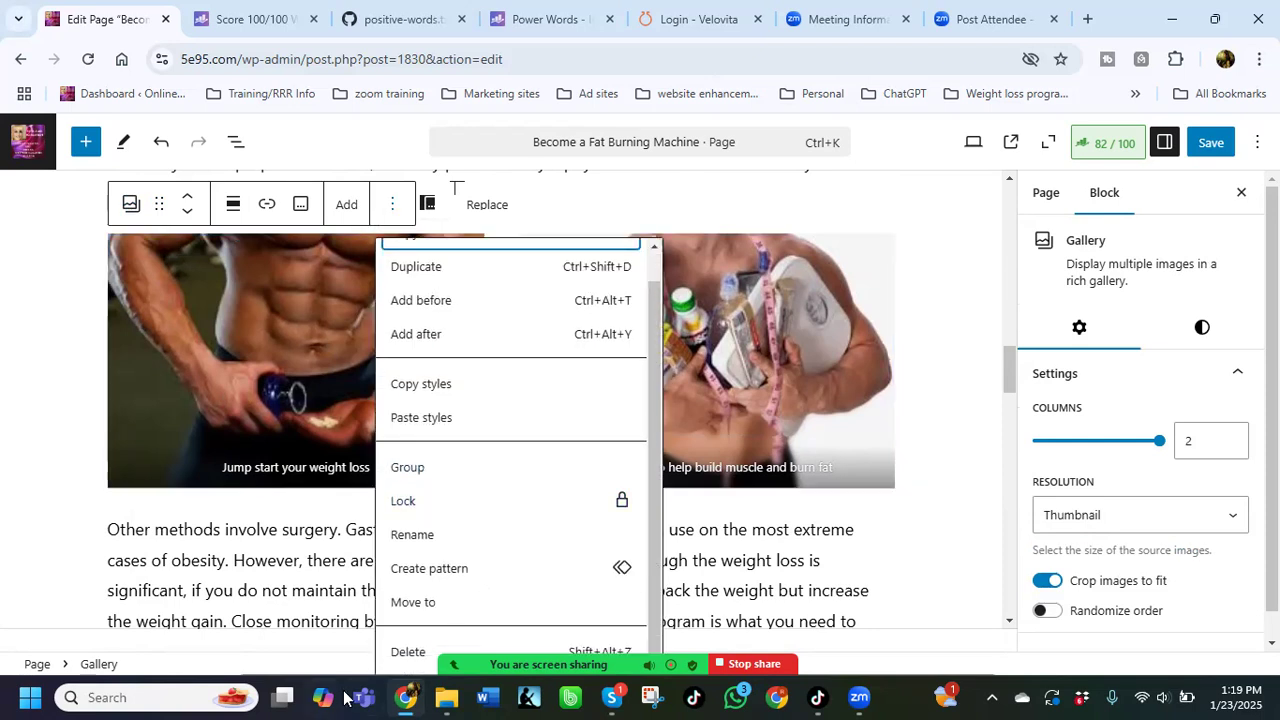
{"action": "left_click", "coordinate": [410, 648]}
Step: Delete the Custom HTML block with the 660x563 ad code below the heading "VEGETARIAN OR VEGAN"
{"action": "scroll", "coordinate": [478, 452], "scroll_direction": "down", "scroll_amount": 3}
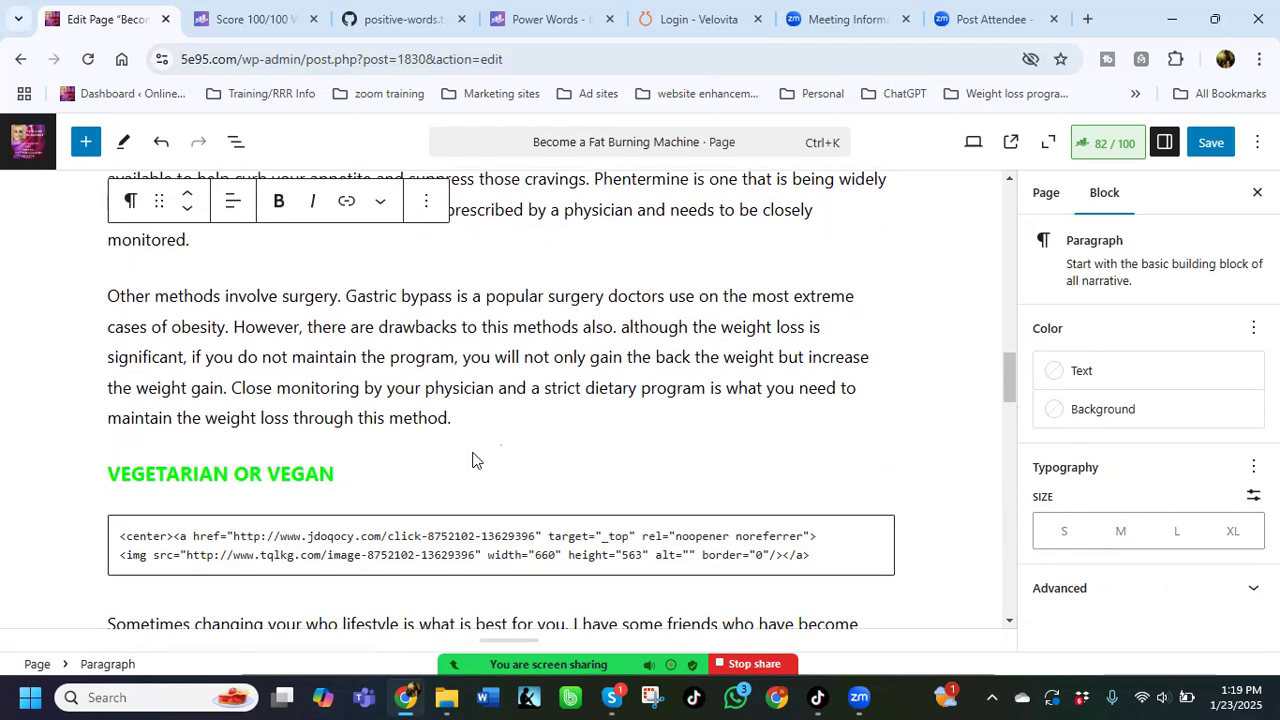
{"action": "left_click", "coordinate": [368, 538]}
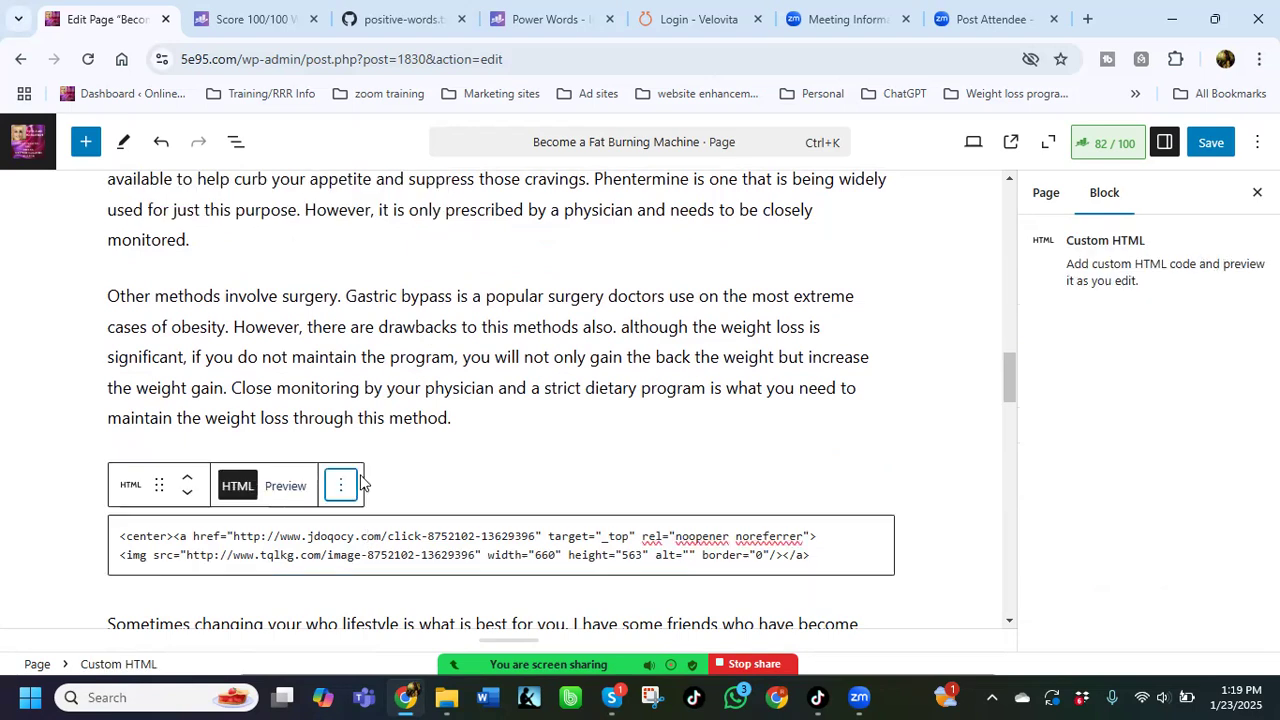
{"action": "left_click", "coordinate": [341, 485]}
{"action": "scroll", "coordinate": [403, 417], "scroll_direction": "down", "scroll_amount": 1}
{"action": "left_click", "coordinate": [404, 437]}
Step: Test the link on "vegetarian or vegan" in the paragraph above the heading "Coffee Alternative" and remove it
{"action": "scroll", "coordinate": [554, 470], "scroll_direction": "down", "scroll_amount": 4}
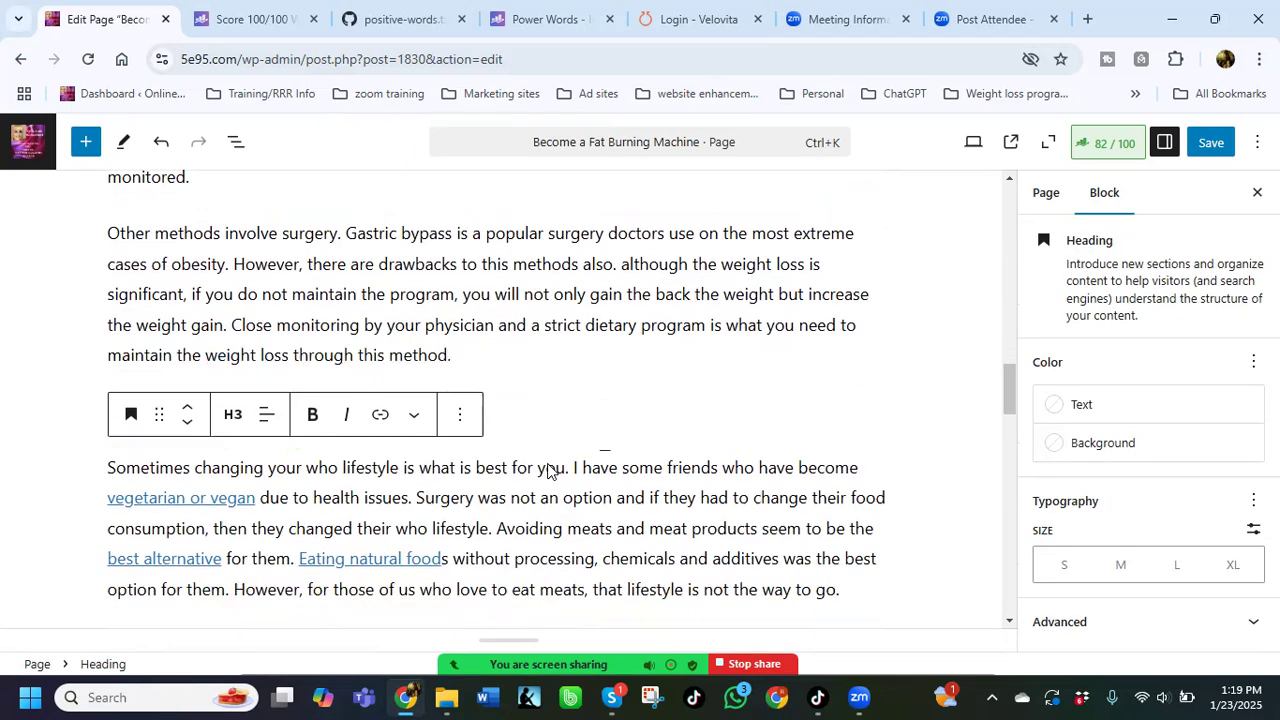
{"action": "left_click", "coordinate": [209, 279]}
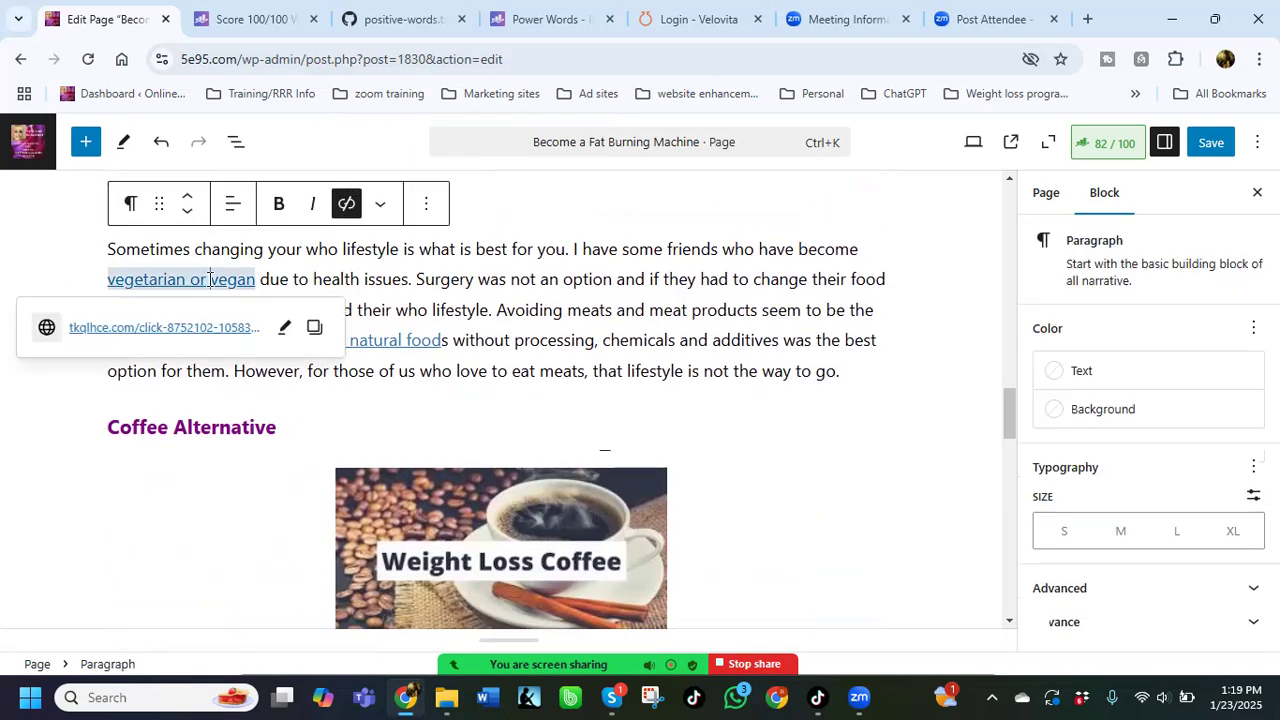
{"action": "left_click", "coordinate": [178, 330]}
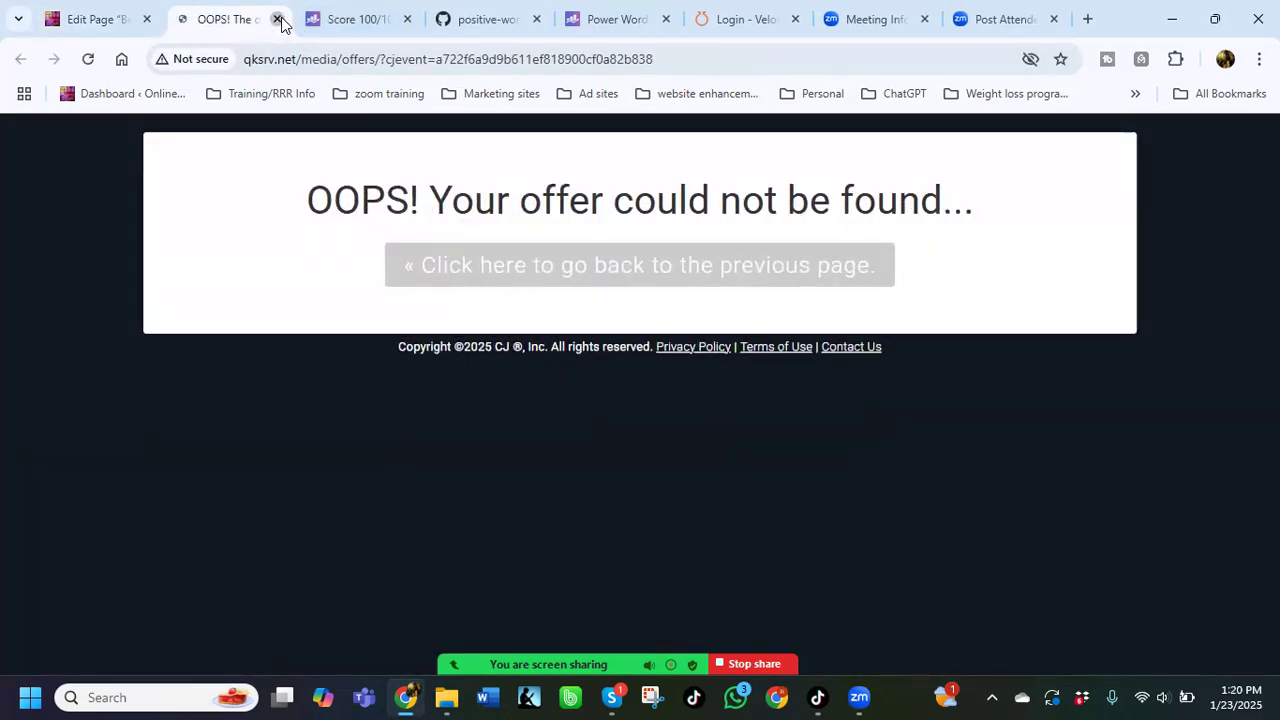
{"action": "left_click", "coordinate": [277, 19]}
{"action": "left_click", "coordinate": [346, 203]}
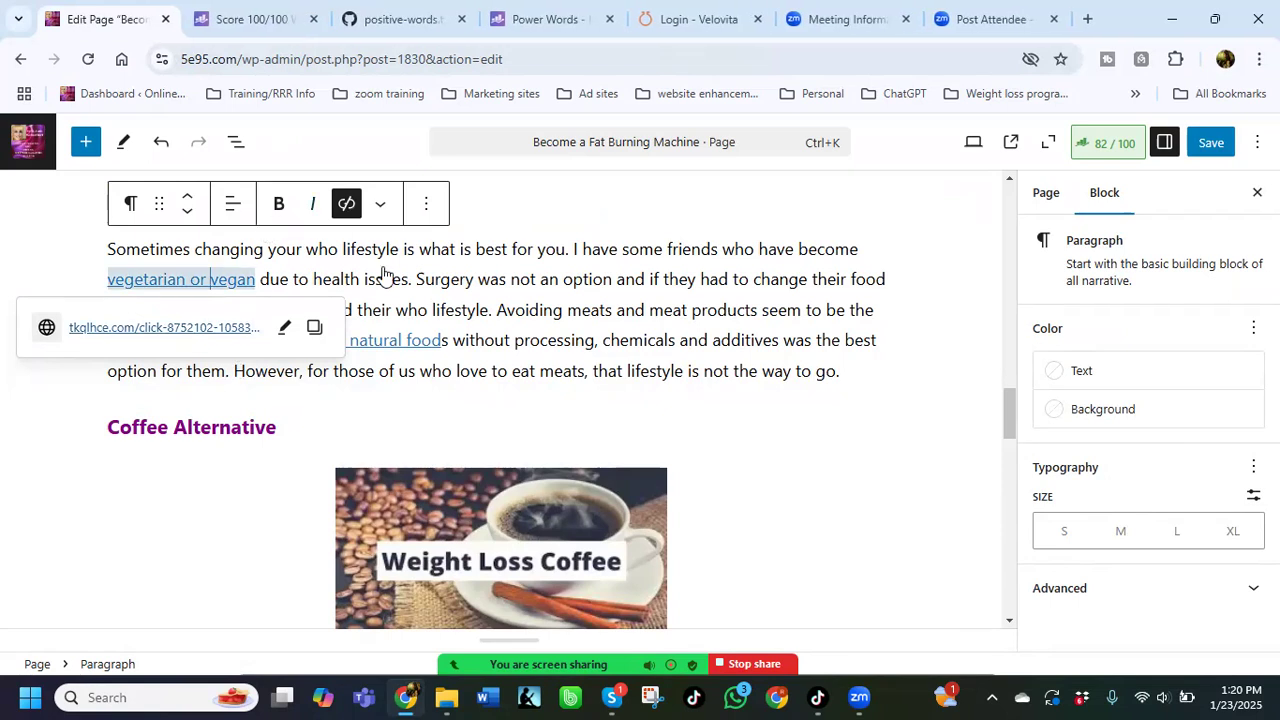
Step: Test the link on "Eating natural foods" and remove the links from it and from "best alternative" in the same paragraph
{"action": "left_click", "coordinate": [414, 346]}
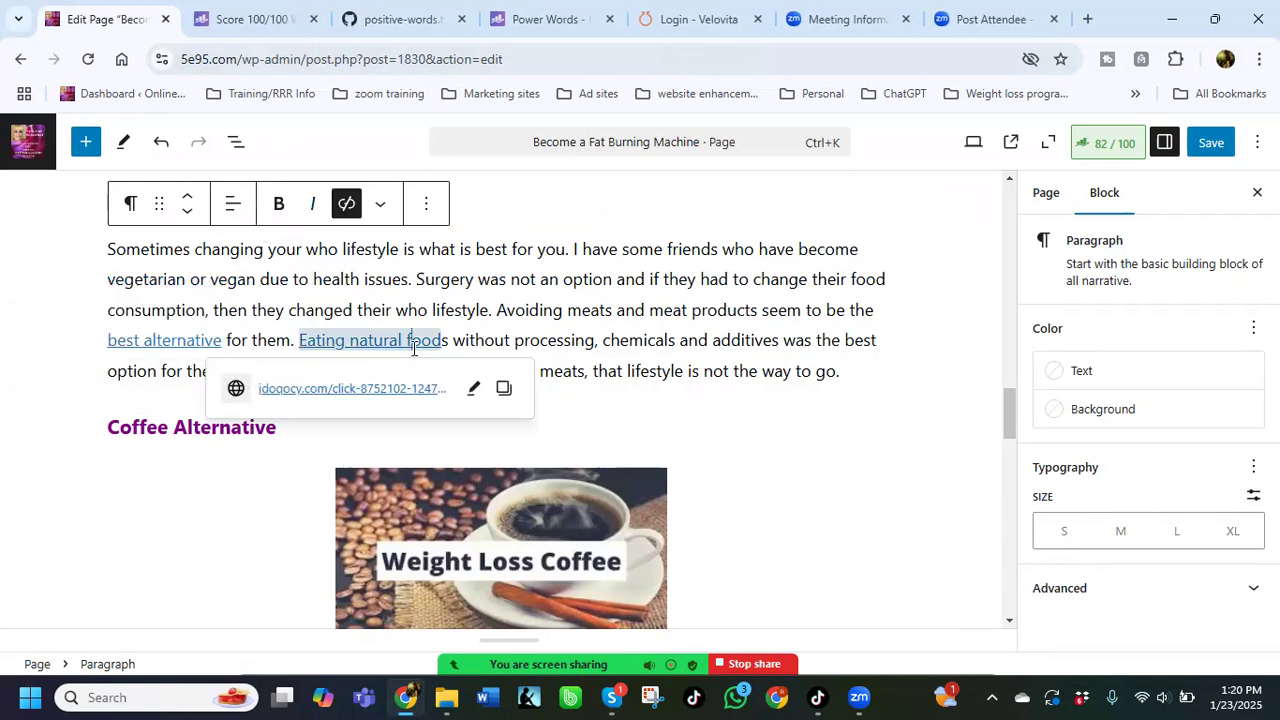
{"action": "left_click", "coordinate": [366, 390]}
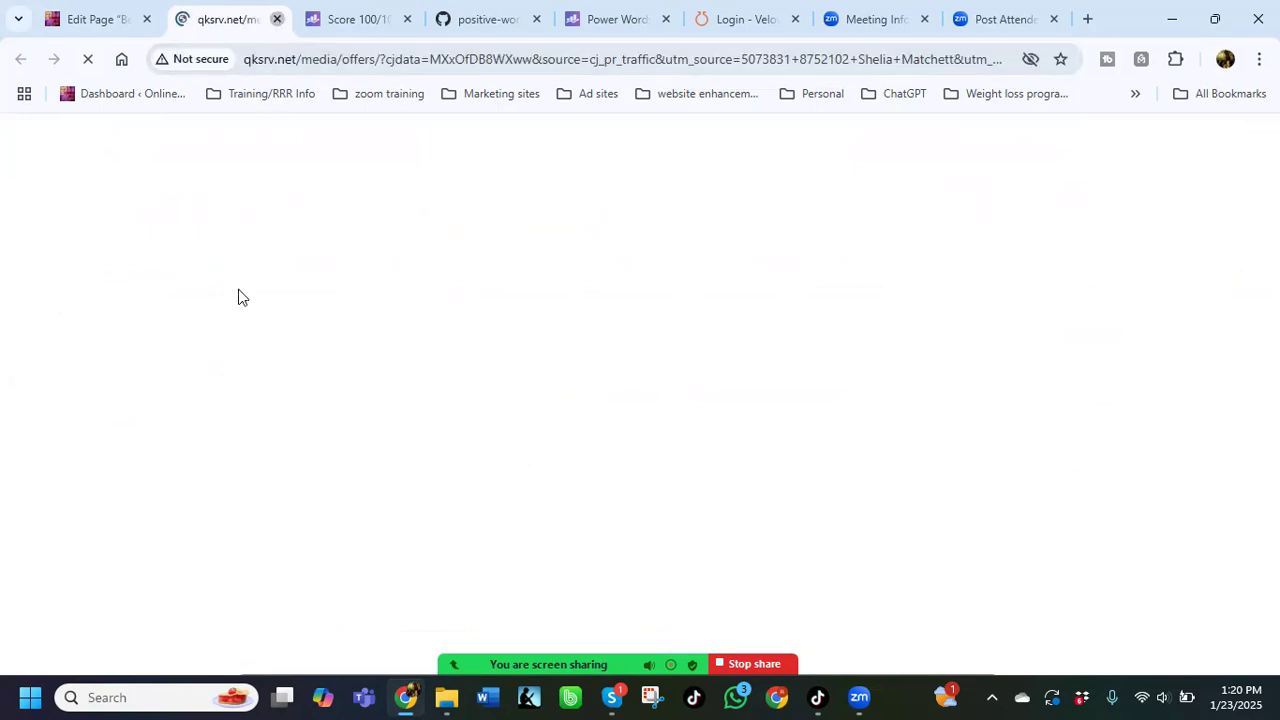
{"action": "left_click", "coordinate": [277, 19]}
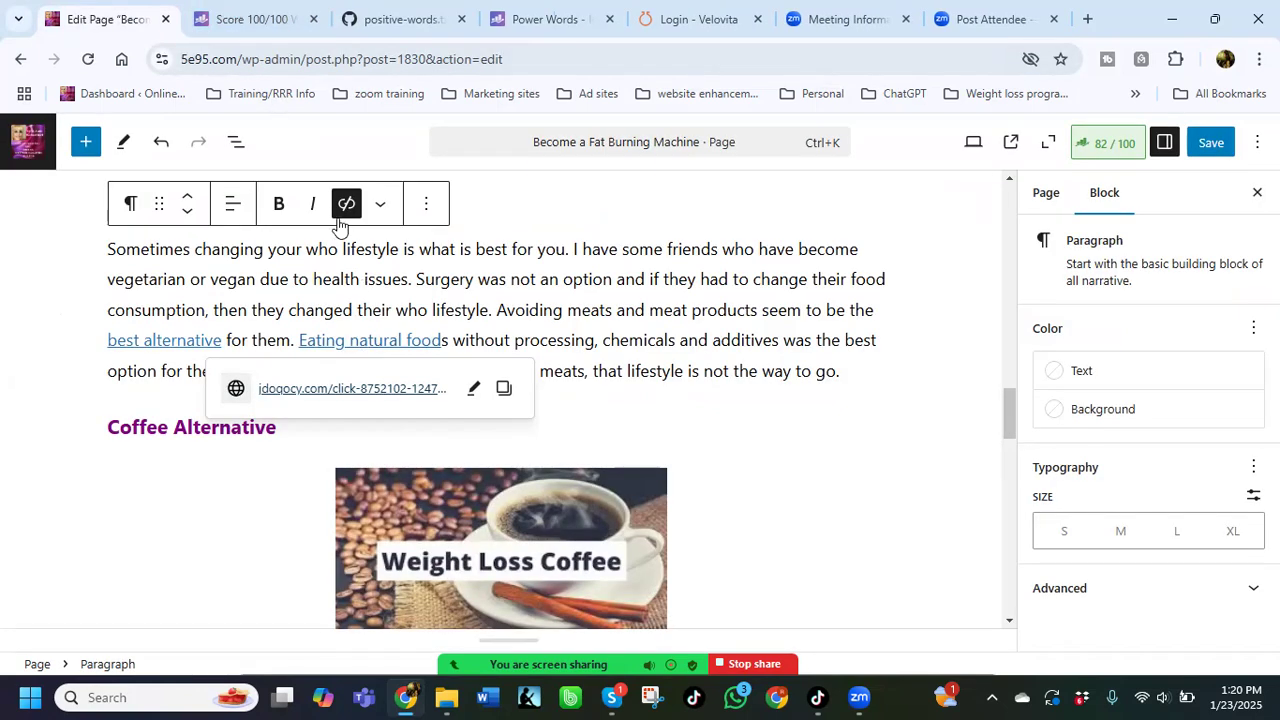
{"action": "left_click", "coordinate": [172, 340]}
{"action": "left_click", "coordinate": [346, 203]}
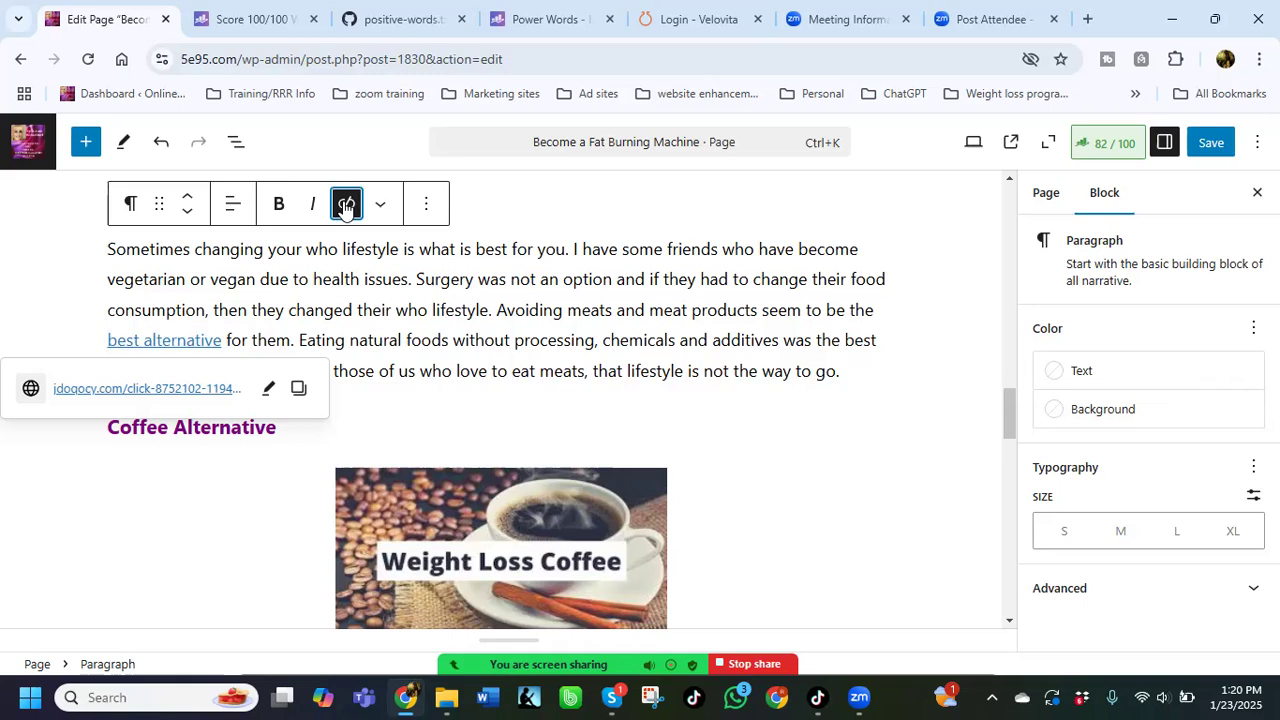
Step: Remove the links from the caption "Only 2 cups a day!!!" and from the "Weight Loss Coffee" image under the heading "Coffee Alternative"
{"action": "scroll", "coordinate": [467, 377], "scroll_direction": "down", "scroll_amount": 2}
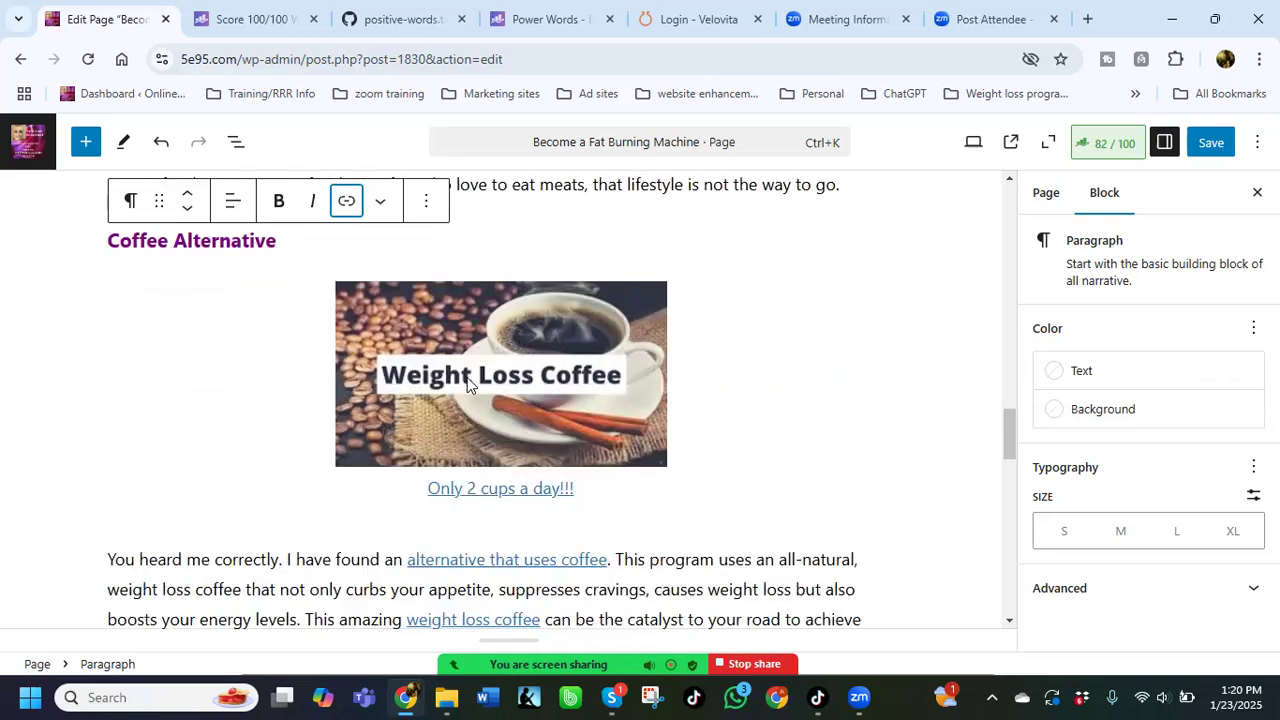
{"action": "left_click", "coordinate": [492, 489]}
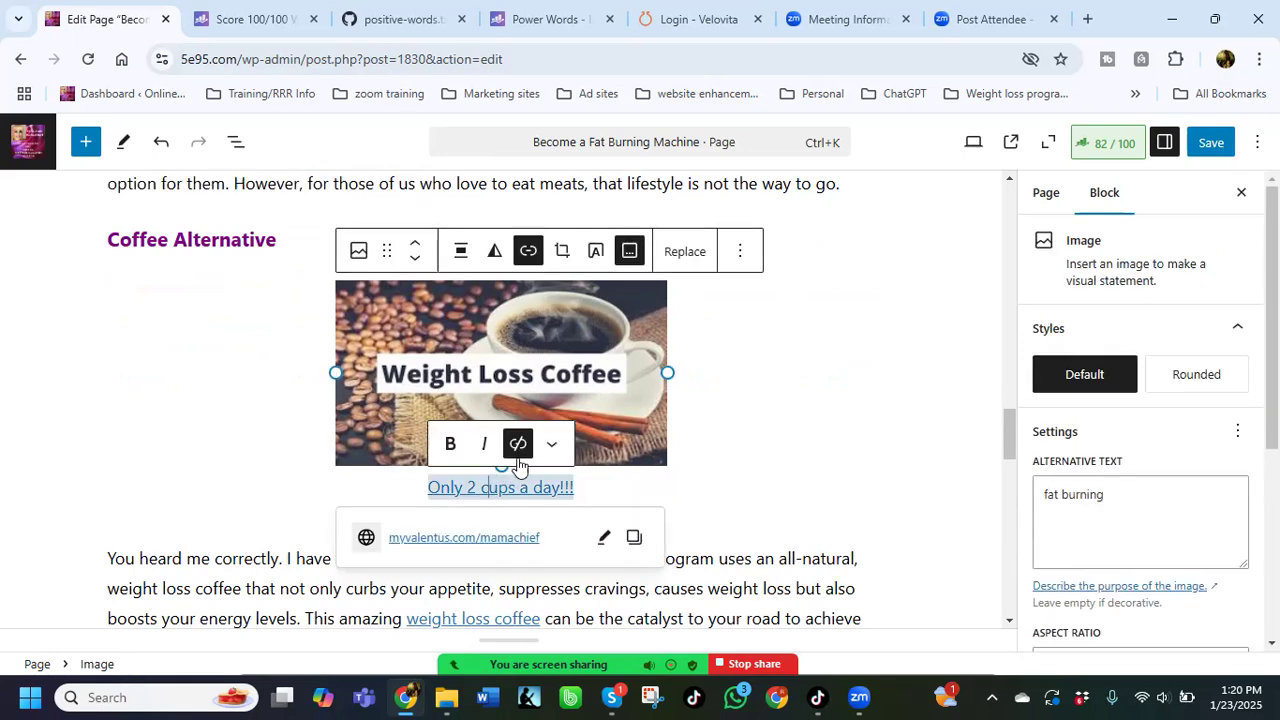
{"action": "left_click", "coordinate": [517, 447]}
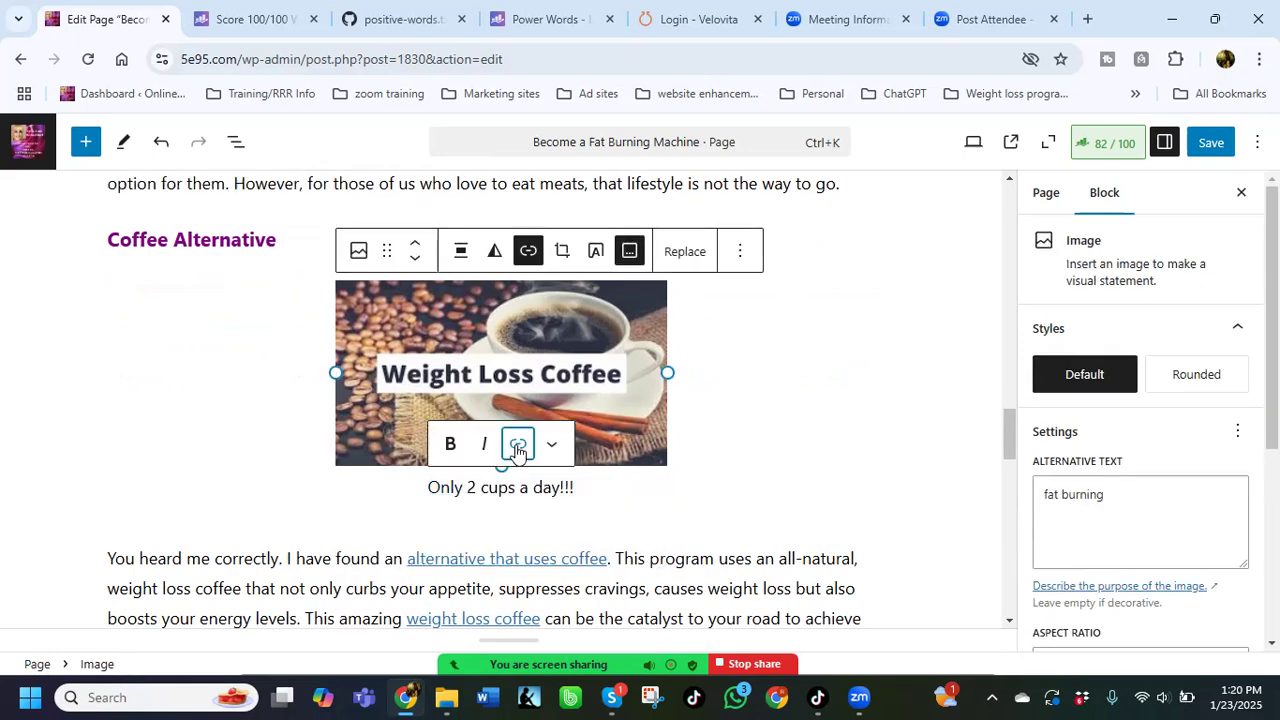
{"action": "left_click", "coordinate": [528, 251]}
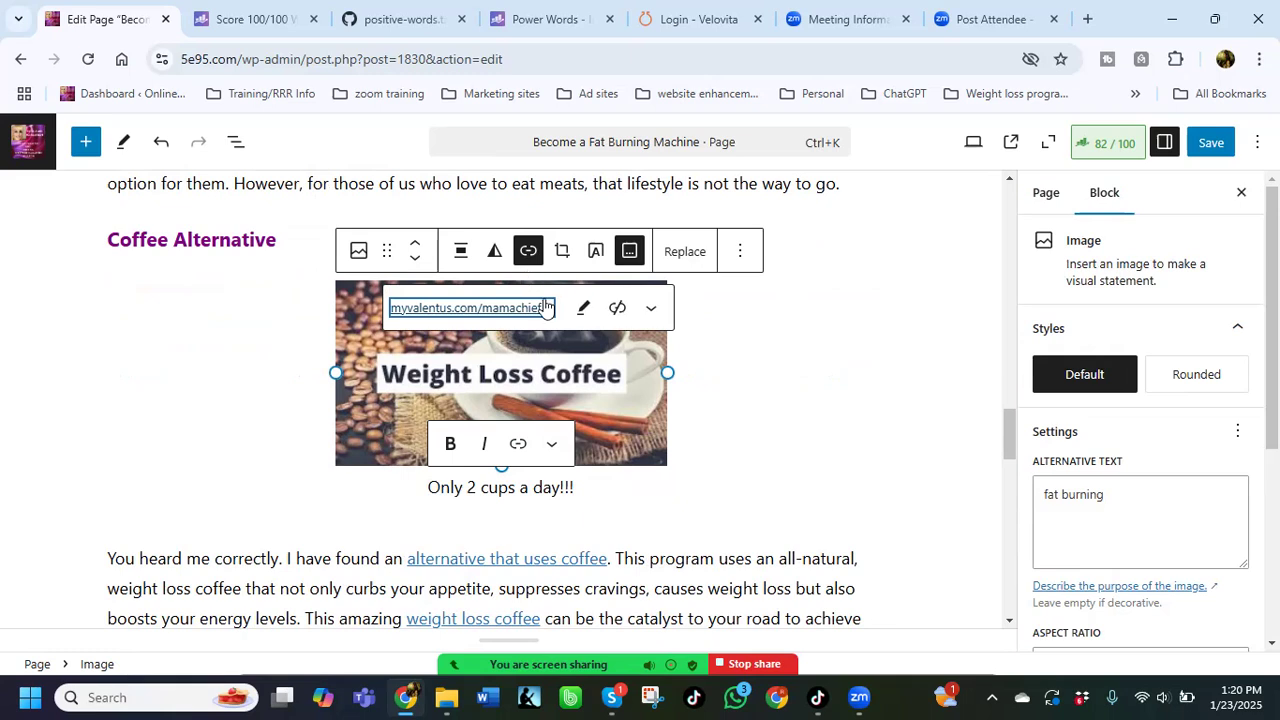
{"action": "left_click", "coordinate": [614, 310]}
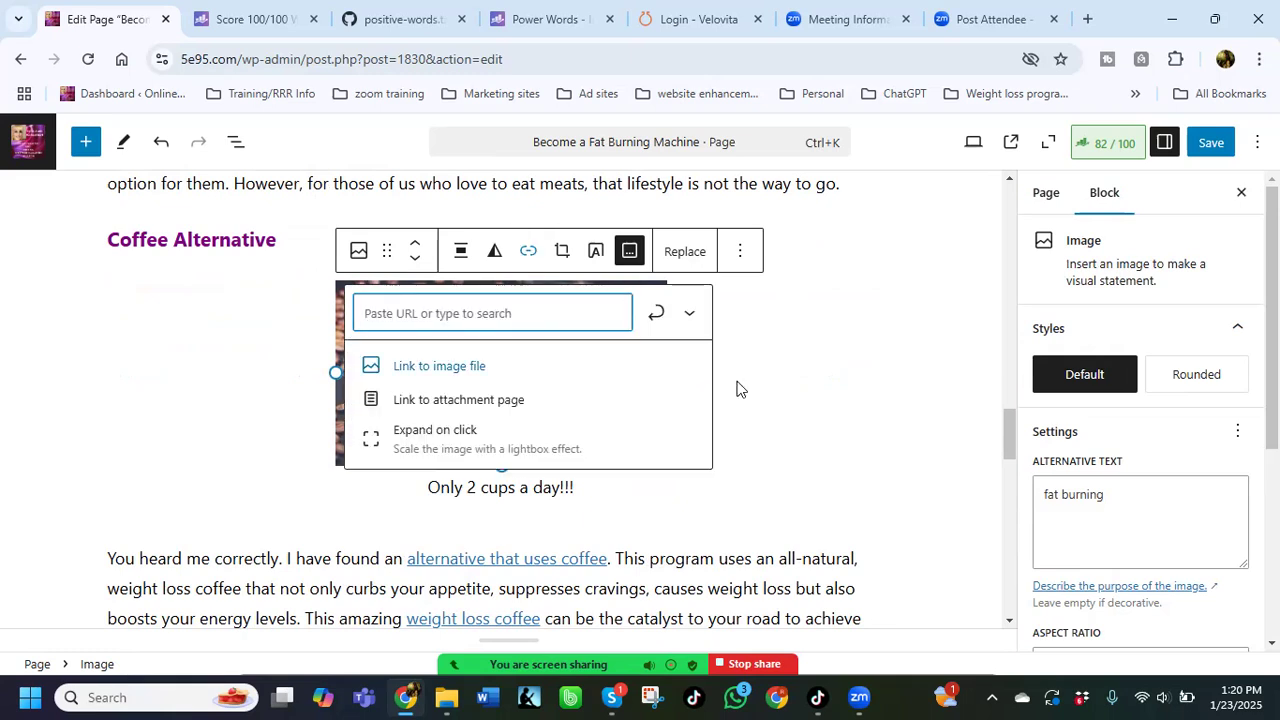
{"action": "left_click", "coordinate": [795, 393]}
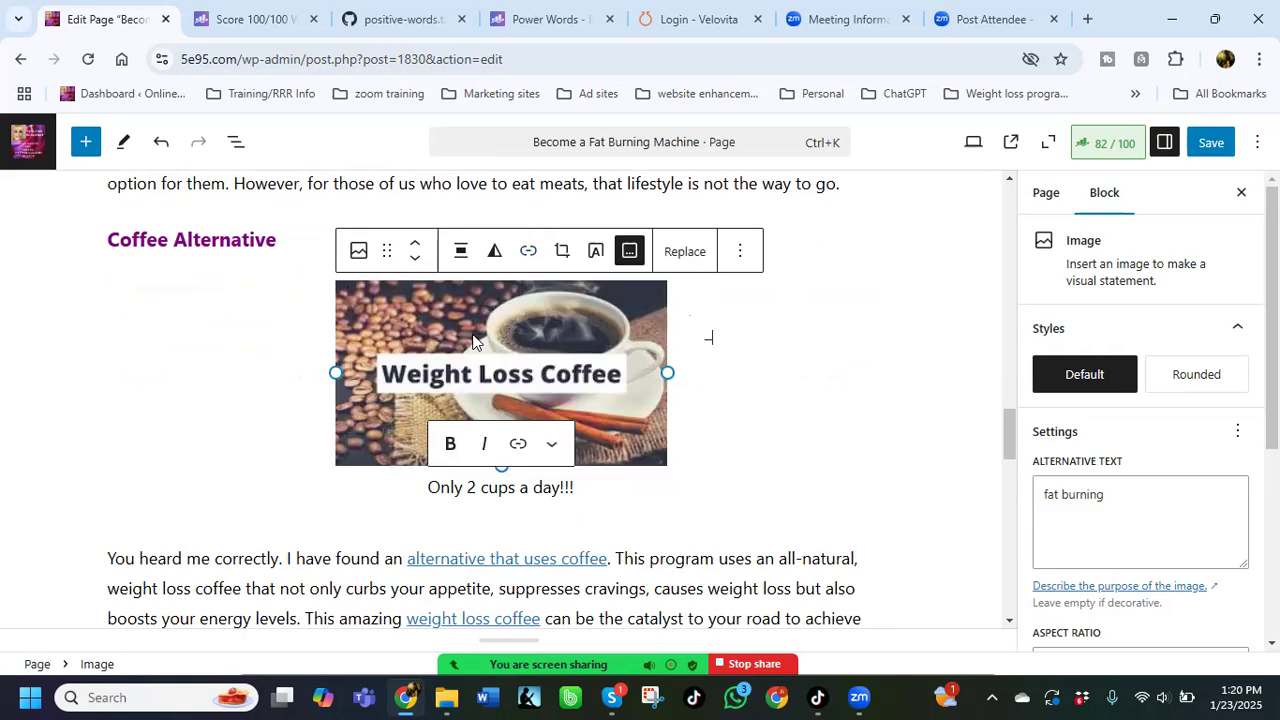
Step: Shrink the "Weight Loss Coffee" image to about half its width, clear its caption and align it right
{"action": "left_click_drag", "start_coordinate": [335, 372], "coordinate": [591, 406]}
{"action": "key", "text": "BackSpace"}
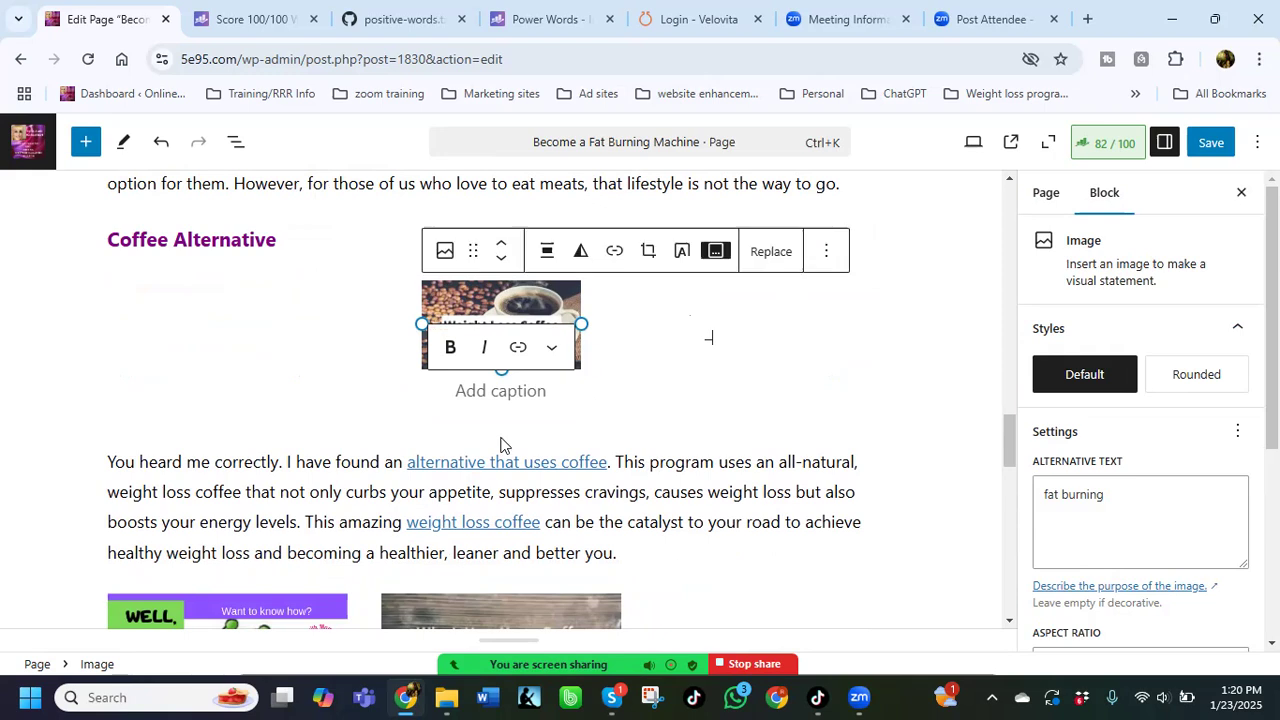
{"action": "left_click", "coordinate": [547, 251]}
{"action": "left_click", "coordinate": [610, 413]}
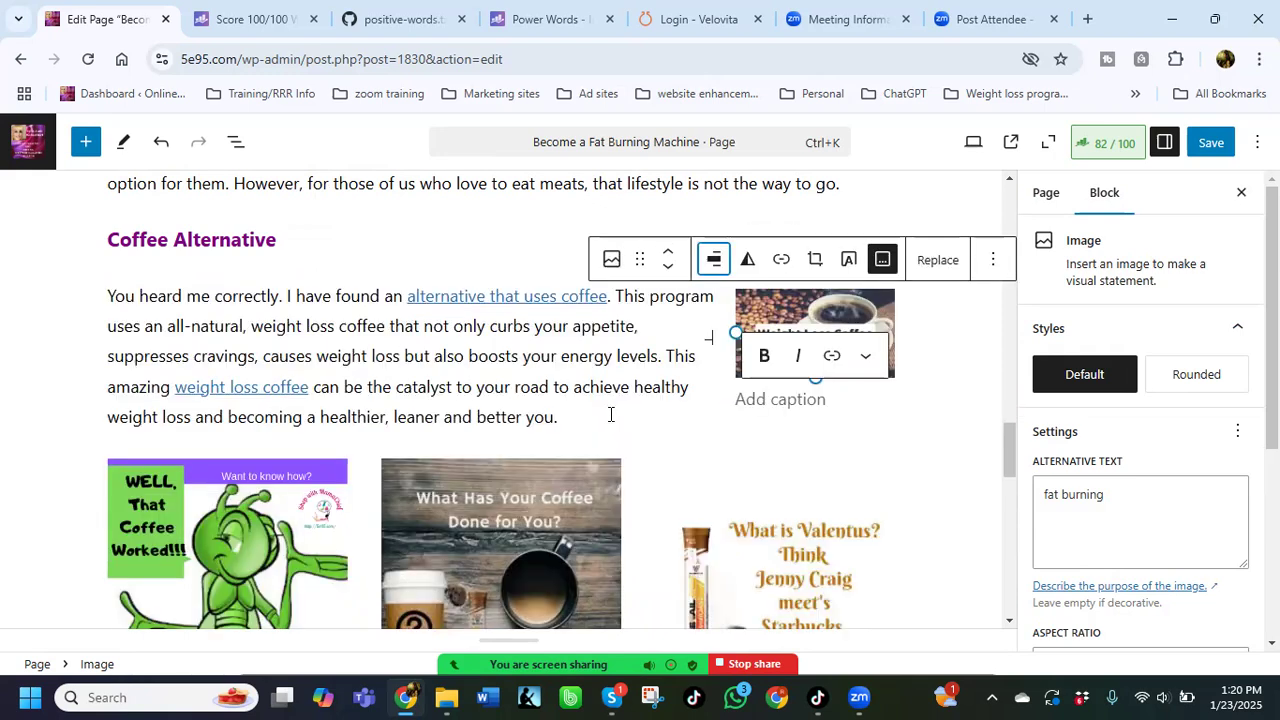
Step: Delete the coffee image gallery below the "You heard me correctly" paragraph
{"action": "left_click", "coordinate": [110, 493]}
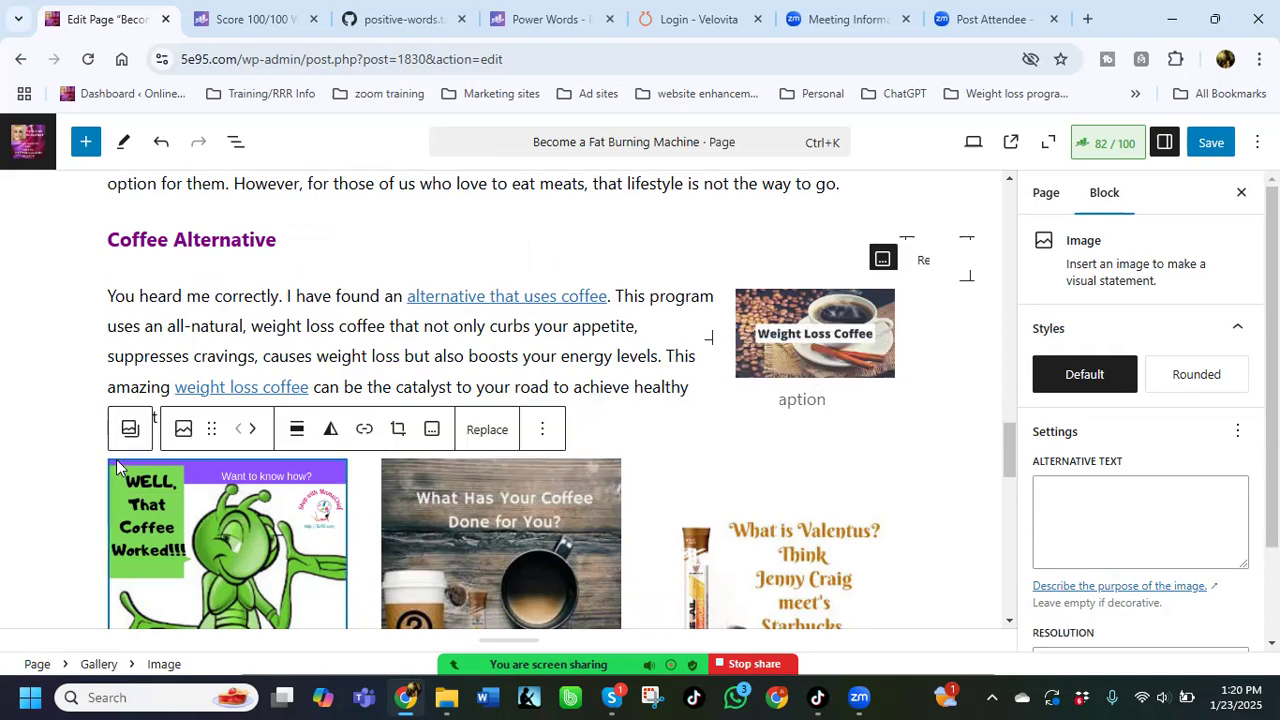
{"action": "left_click", "coordinate": [131, 429]}
{"action": "left_click", "coordinate": [394, 357]}
{"action": "scroll", "coordinate": [475, 530], "scroll_direction": "down", "scroll_amount": 2}
{"action": "left_click", "coordinate": [428, 650]}
Step: Remove the links from "weight loss coffee" and "alternative that uses coffee" in the "Coffee Alternative" paragraph
{"action": "left_click", "coordinate": [252, 314]}
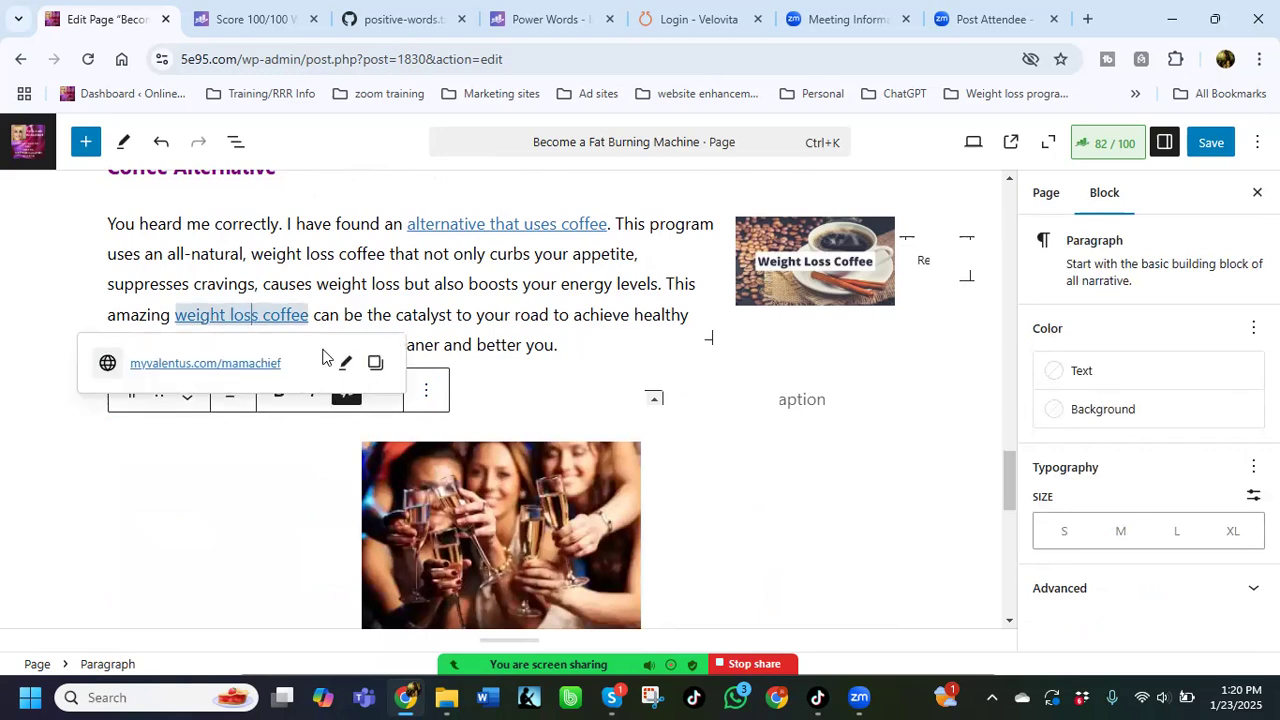
{"action": "left_click", "coordinate": [347, 402]}
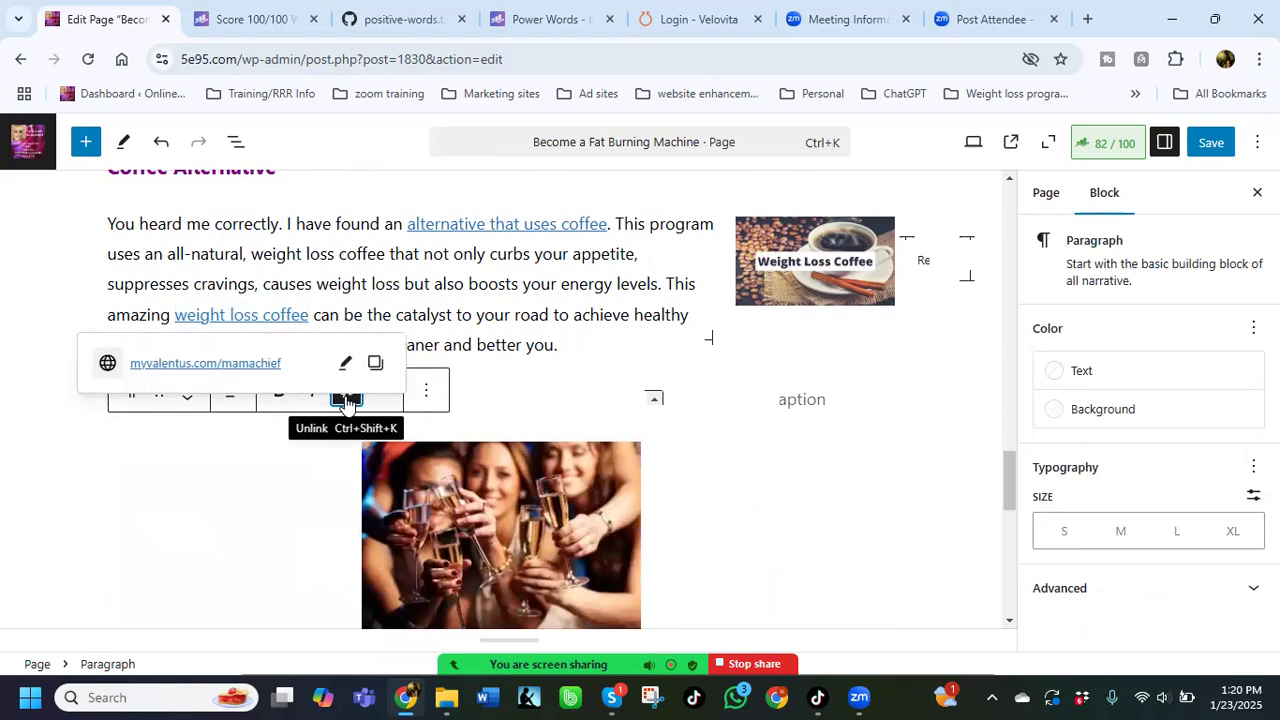
{"action": "left_click", "coordinate": [493, 222]}
{"action": "left_click", "coordinate": [347, 390]}
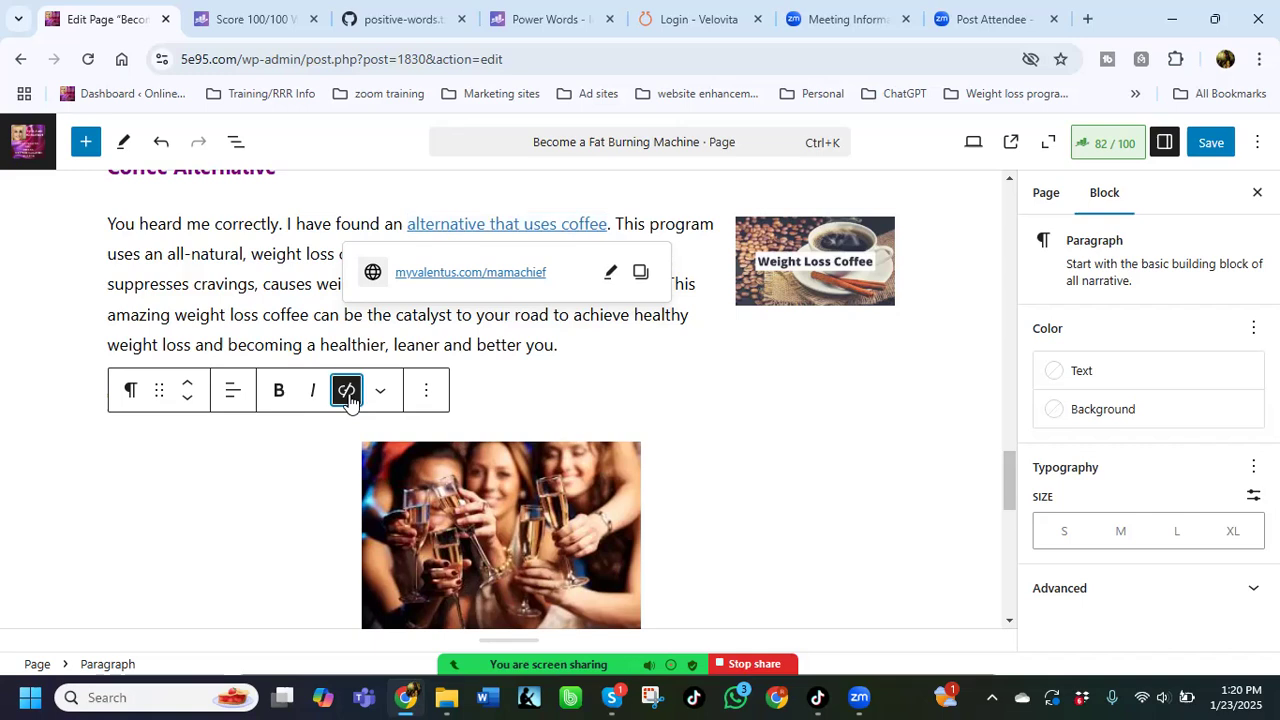
Step: Delete the "Party with the Girls!!" image below the heading "TIME TO CELEBRATE"
{"action": "scroll", "coordinate": [549, 470], "scroll_direction": "down", "scroll_amount": 2}
{"action": "left_click", "coordinate": [549, 470]}
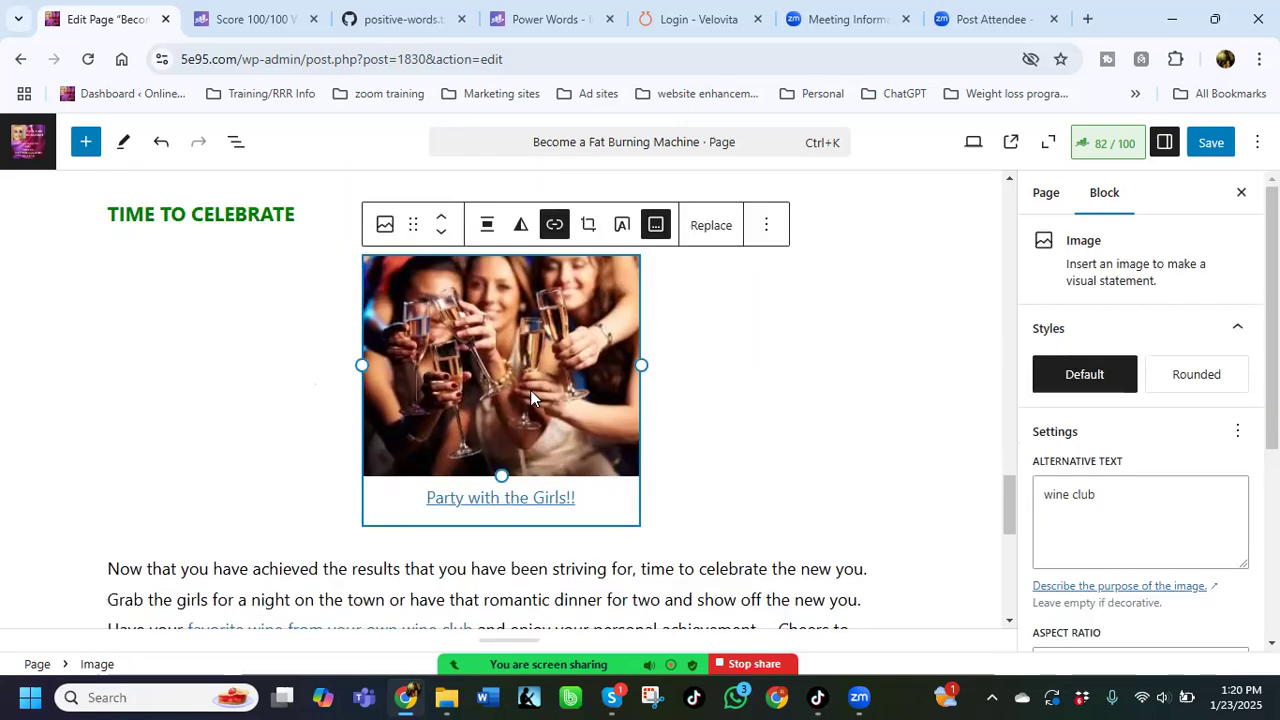
{"action": "left_click", "coordinate": [766, 228]}
{"action": "scroll", "coordinate": [848, 625], "scroll_direction": "down", "scroll_amount": 1}
{"action": "left_click", "coordinate": [845, 650]}
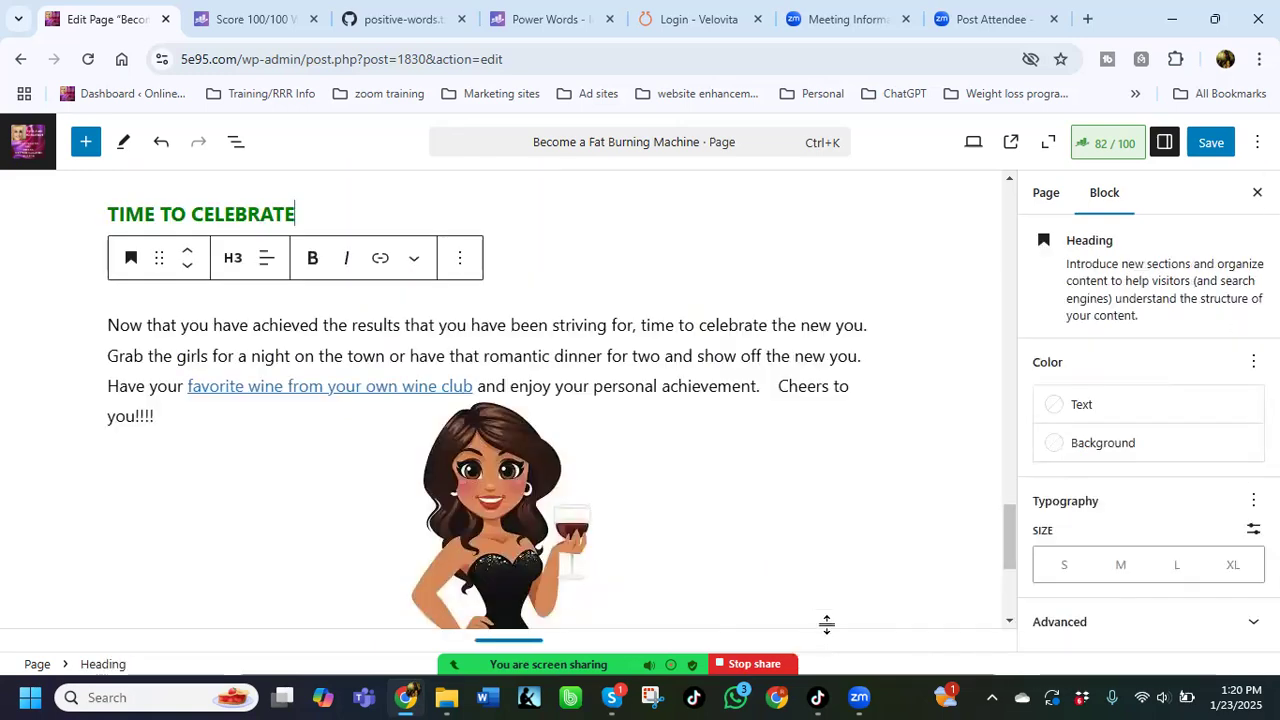
Step: Remove the link from "favorite wine from your own wine club" and check the link on the caption "THANK YOU FOR STOPPING BY!!!"
{"action": "left_click", "coordinate": [322, 333]}
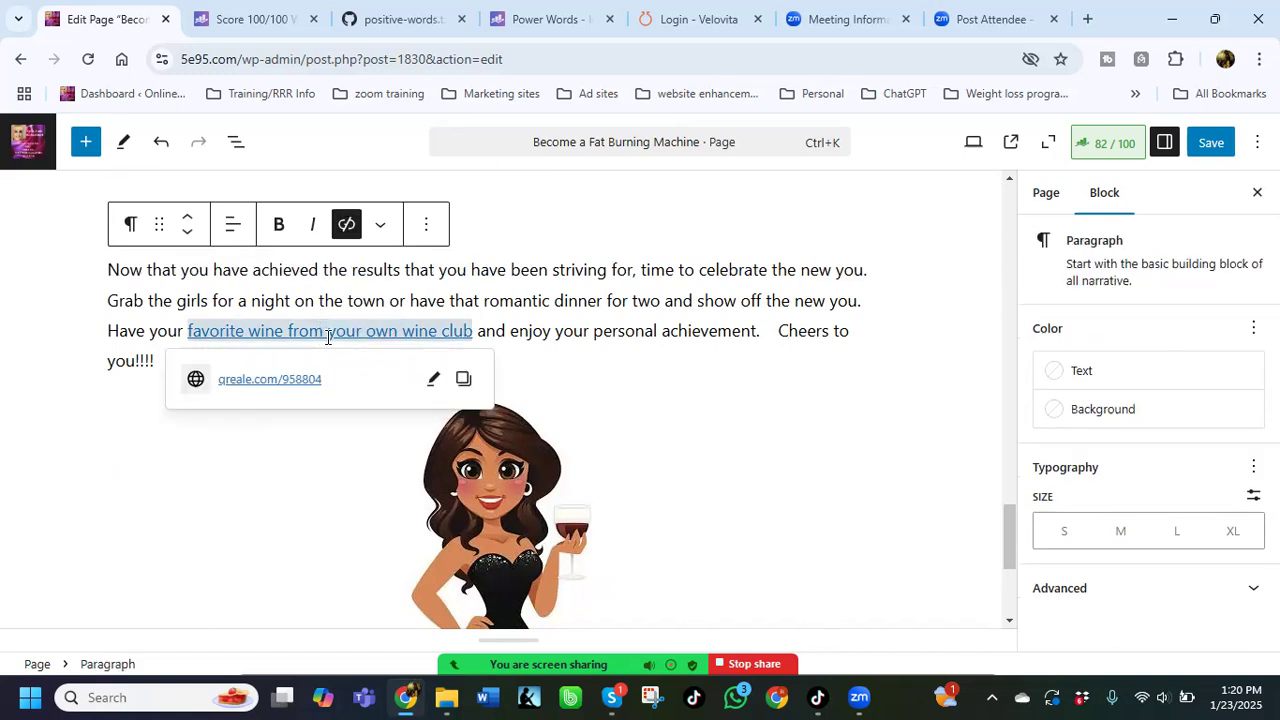
{"action": "left_click", "coordinate": [346, 224]}
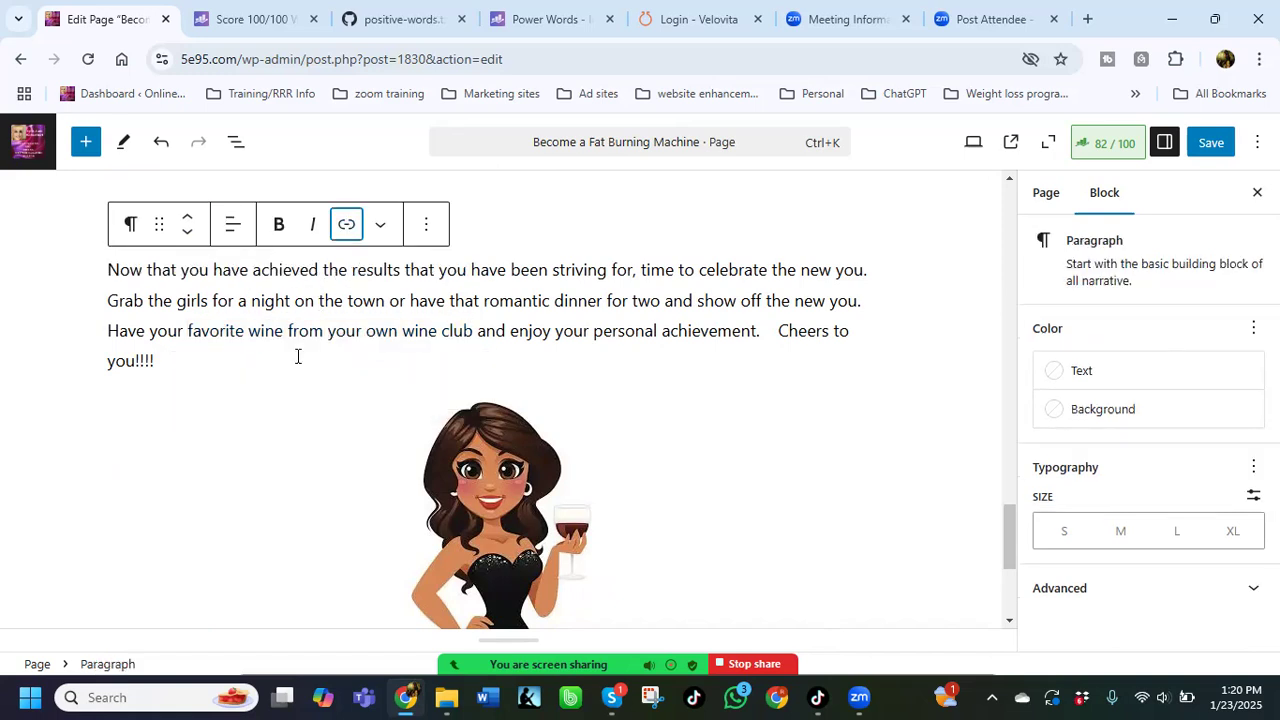
{"action": "scroll", "coordinate": [688, 467], "scroll_direction": "down", "scroll_amount": 2}
{"action": "scroll", "coordinate": [690, 468], "scroll_direction": "down", "scroll_amount": 1}
{"action": "left_click", "coordinate": [529, 507]}
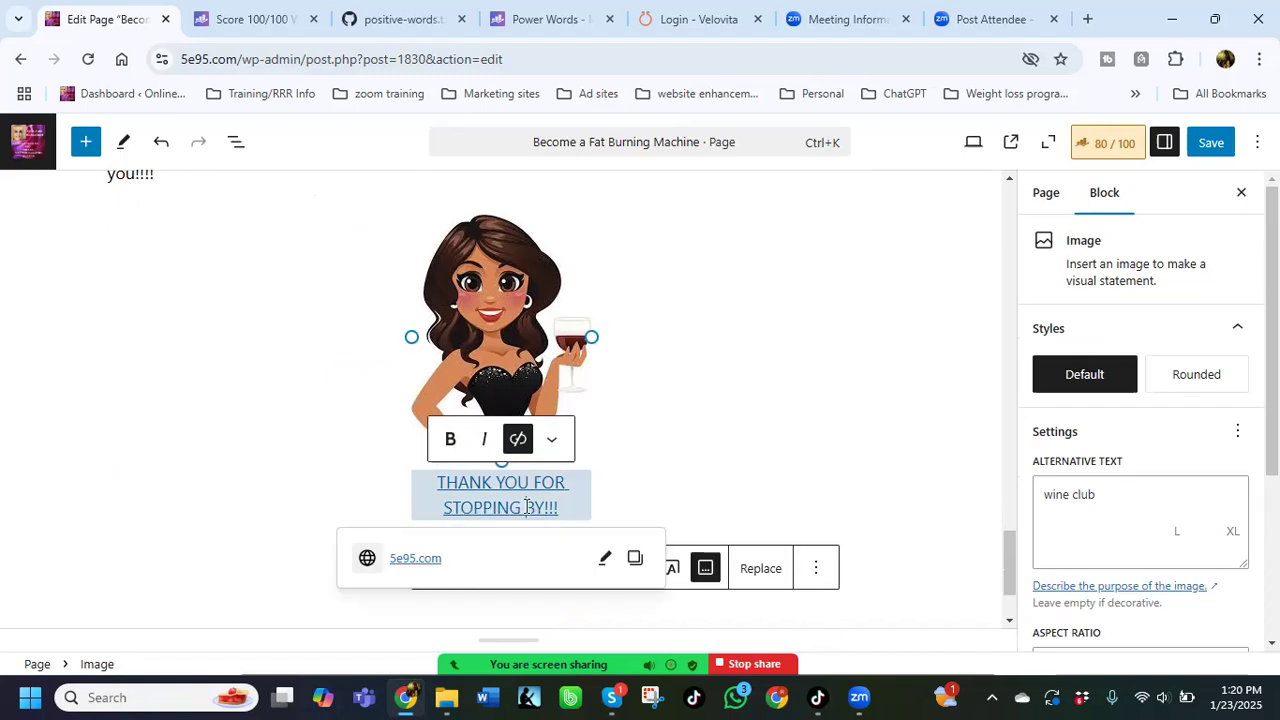
{"action": "left_click", "coordinate": [709, 414]}
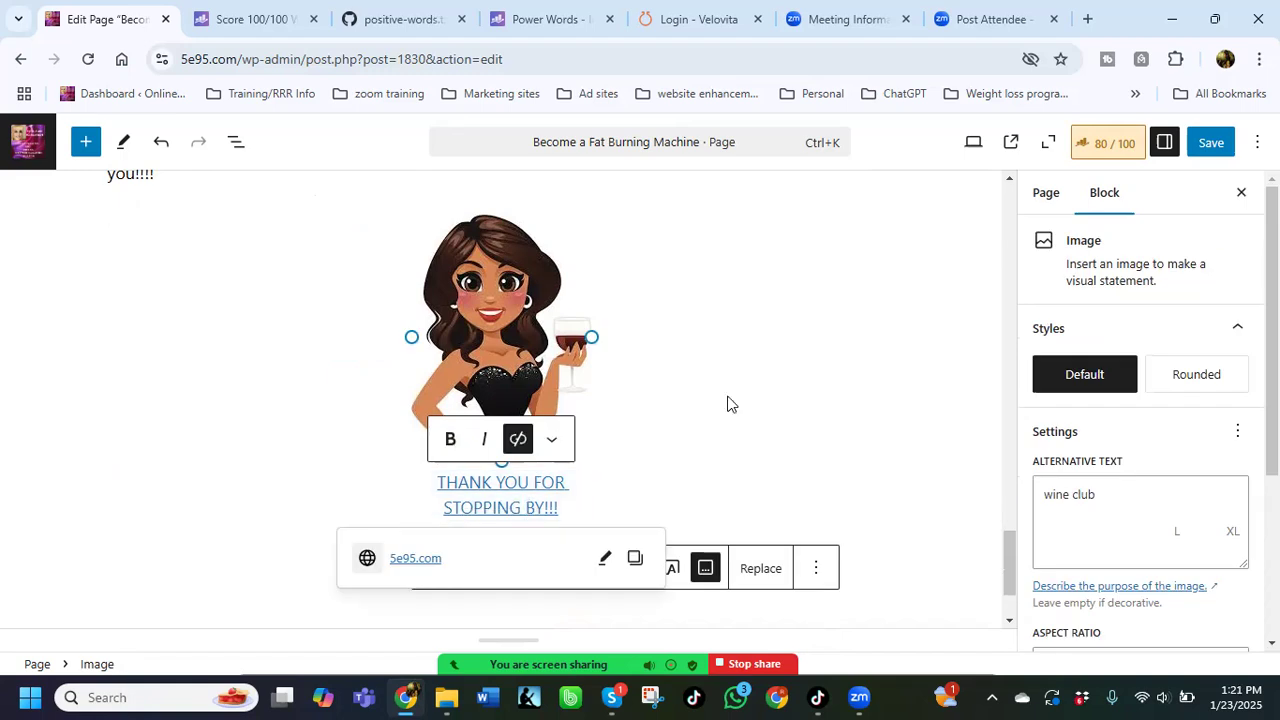
Step: Save the page and review its Rank Math Basic SEO and Title Readability checks
{"action": "left_click", "coordinate": [1204, 152]}
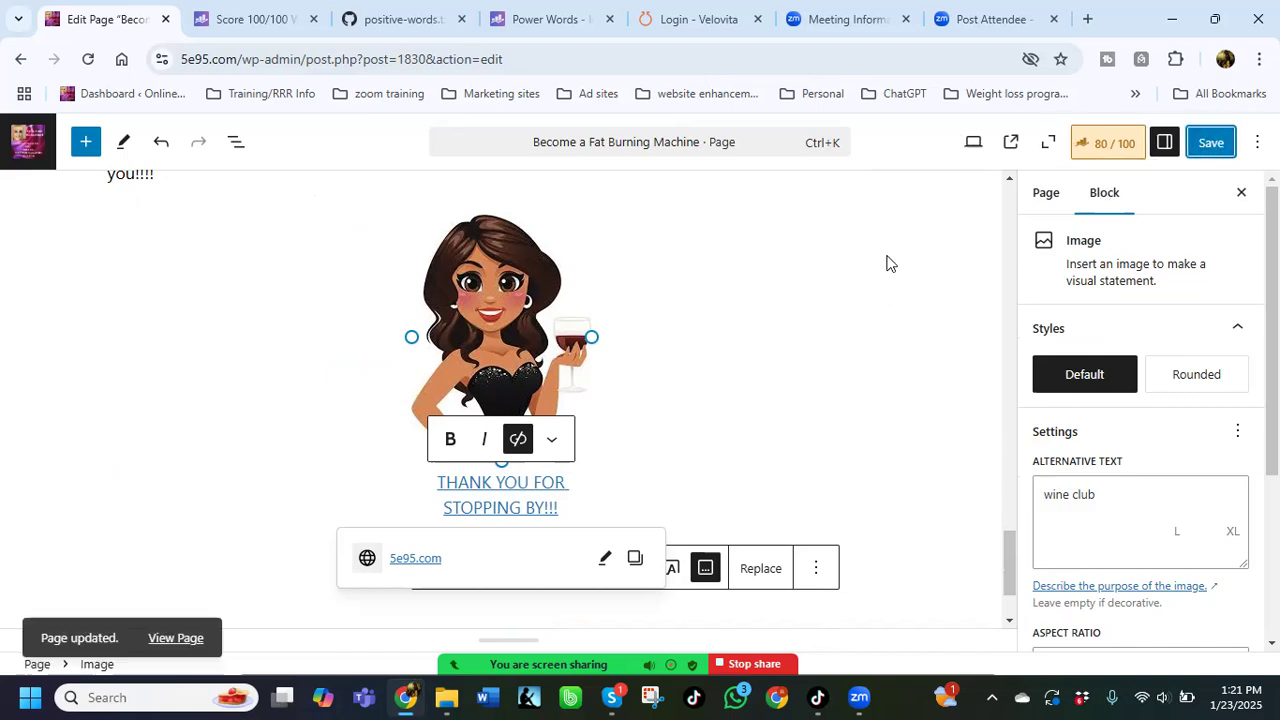
{"action": "left_click", "coordinate": [1107, 150]}
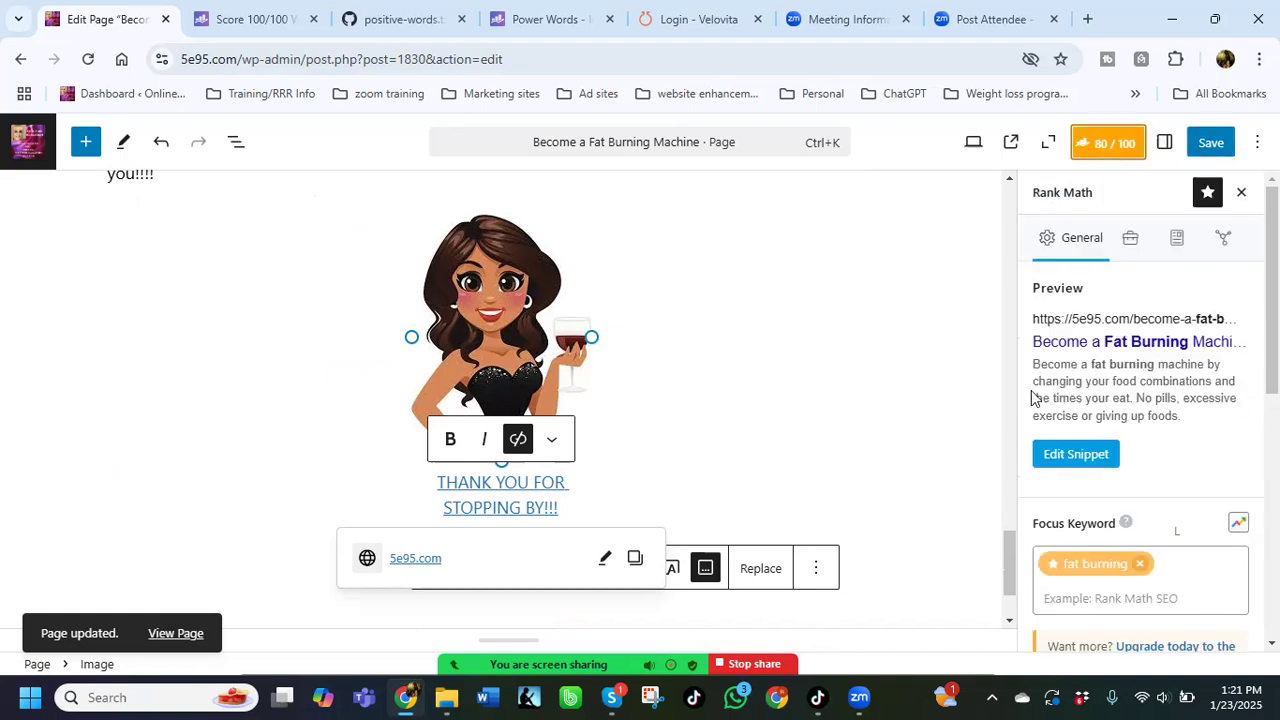
{"action": "scroll", "coordinate": [1188, 401], "scroll_direction": "down", "scroll_amount": 1}
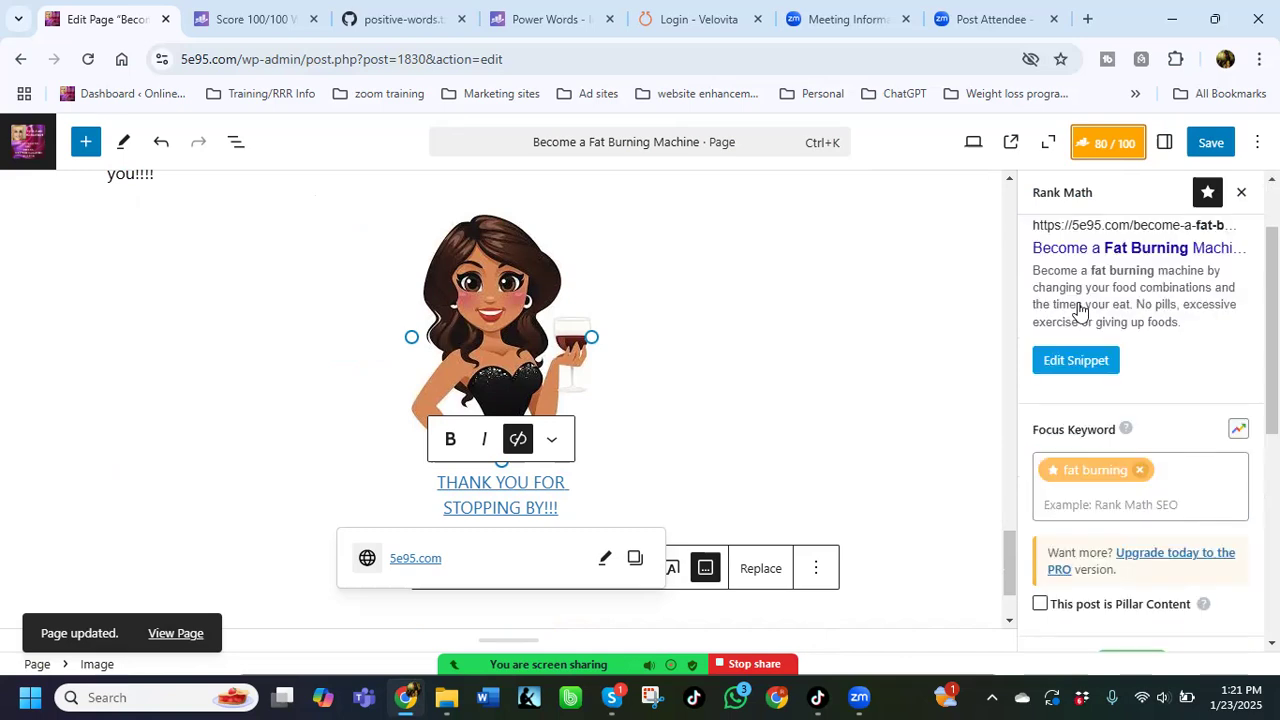
{"action": "scroll", "coordinate": [1079, 311], "scroll_direction": "down", "scroll_amount": 2}
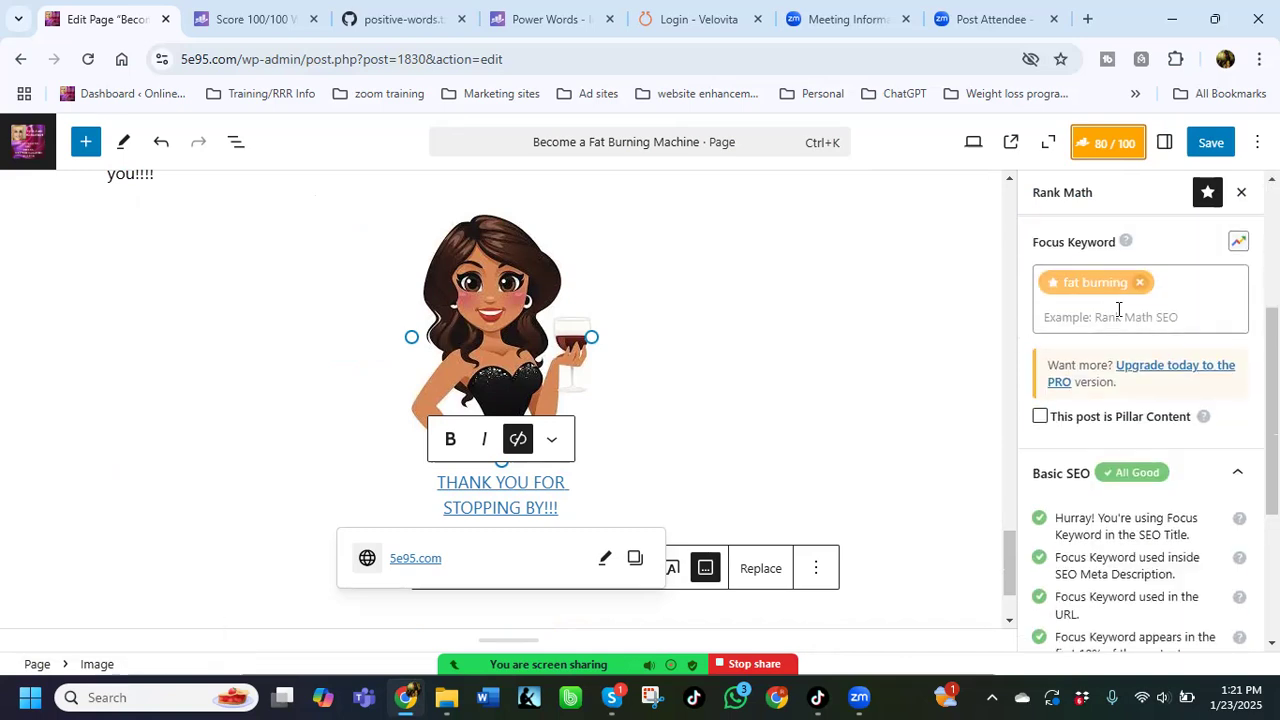
{"action": "scroll", "coordinate": [1118, 310], "scroll_direction": "down", "scroll_amount": 2}
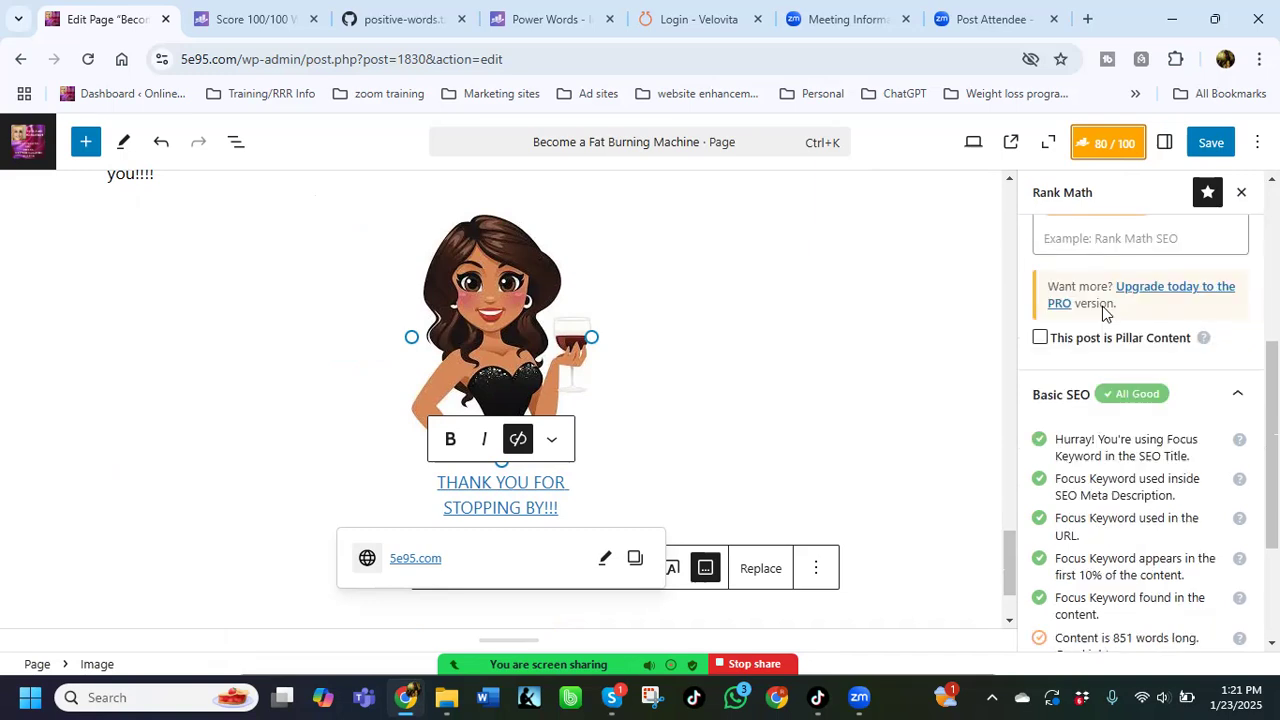
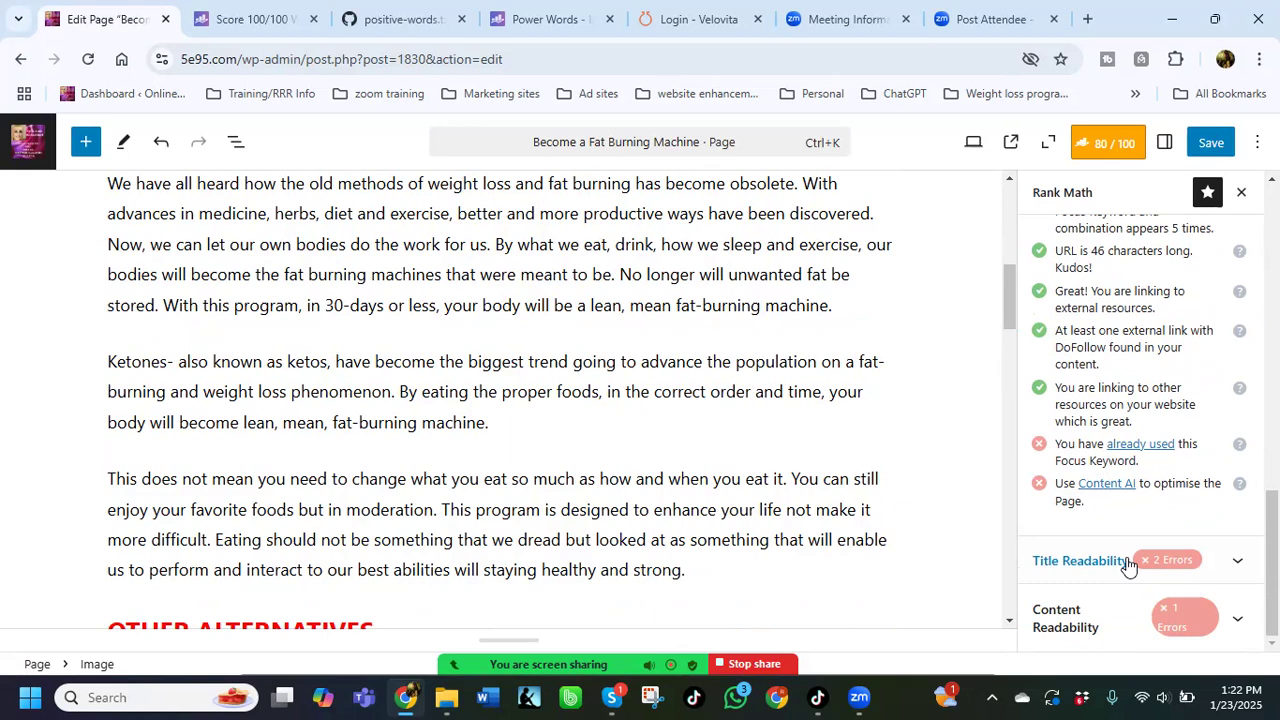
{"action": "left_click", "coordinate": [1164, 561]}
{"action": "scroll", "coordinate": [1114, 434], "scroll_direction": "down", "scroll_amount": 1}
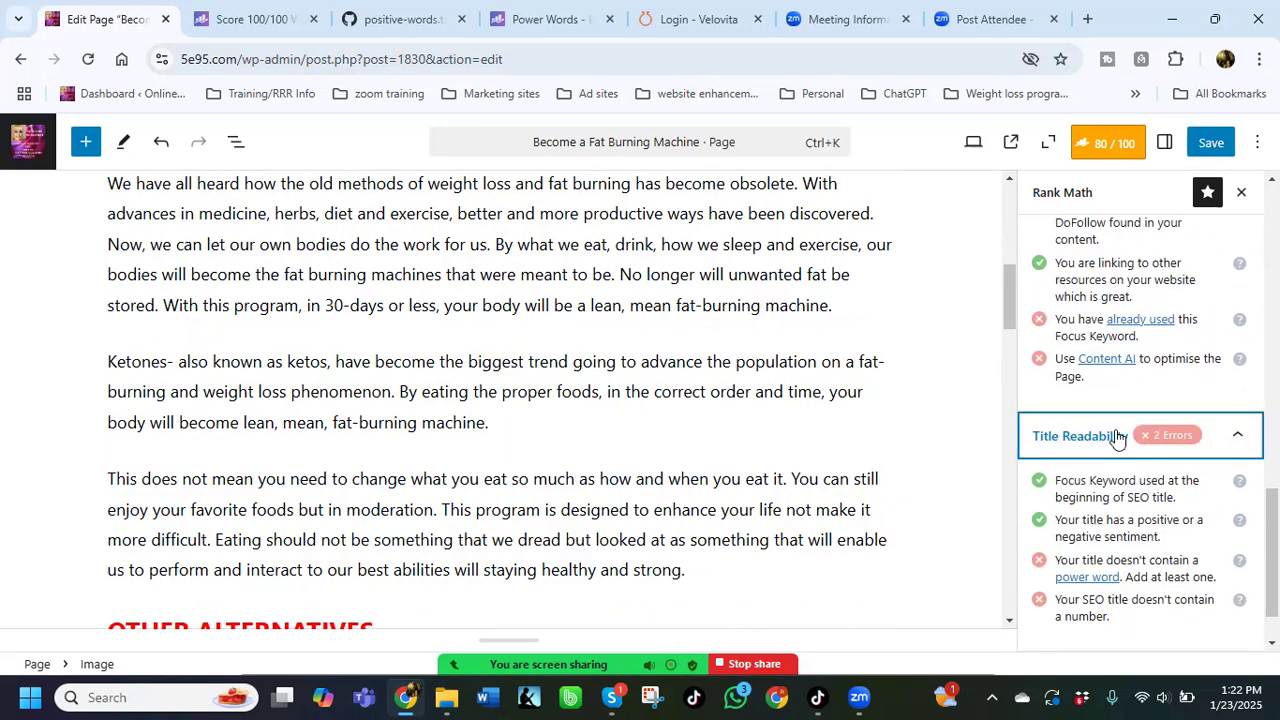
{"action": "scroll", "coordinate": [1112, 432], "scroll_direction": "down", "scroll_amount": 1}
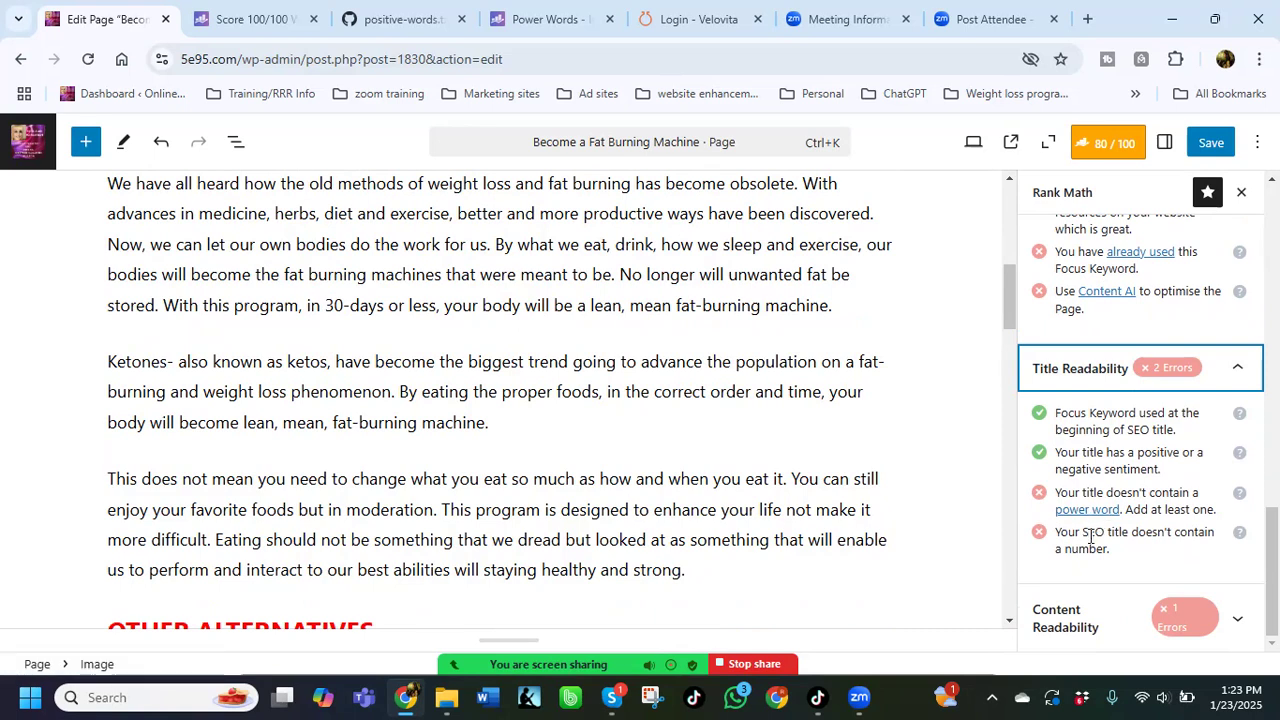
Step: Extend the page title to "Become a Fat Burning Machine for Ultimate Body Makeover"
{"action": "scroll", "coordinate": [1091, 537], "scroll_direction": "up", "scroll_amount": 1}
{"action": "scroll", "coordinate": [551, 326], "scroll_direction": "up", "scroll_amount": 5}
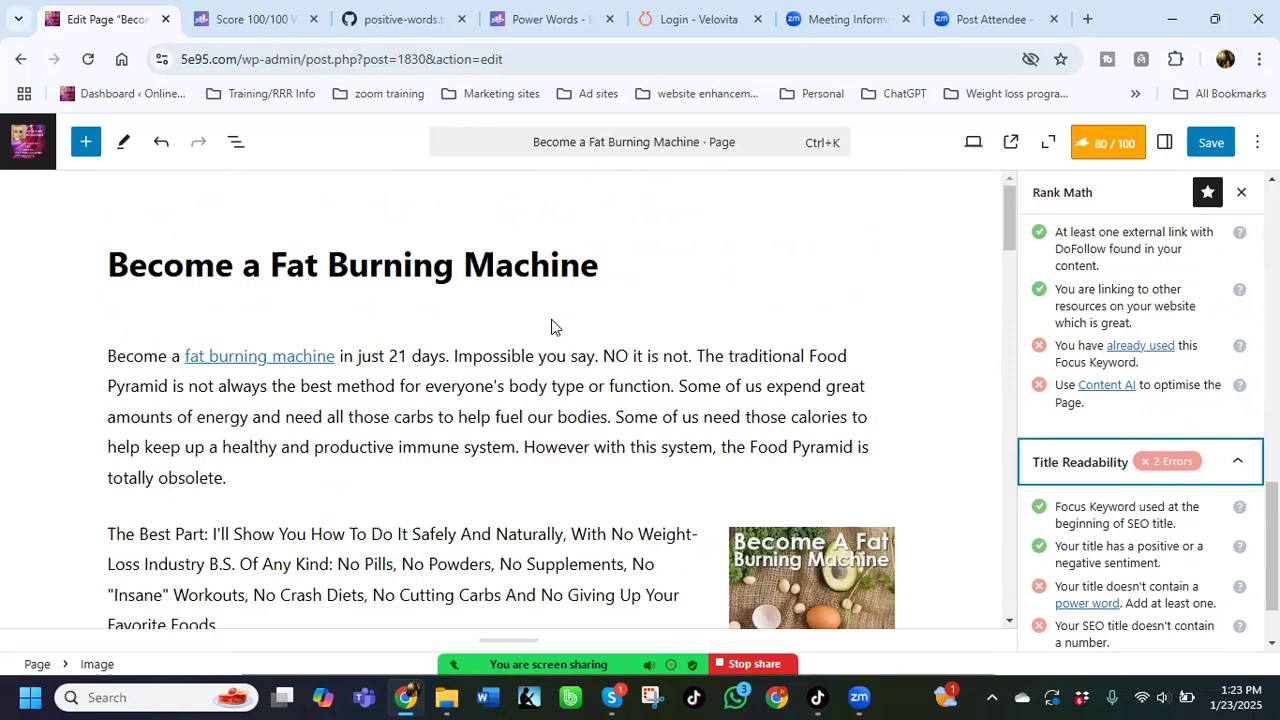
{"action": "left_click", "coordinate": [631, 268]}
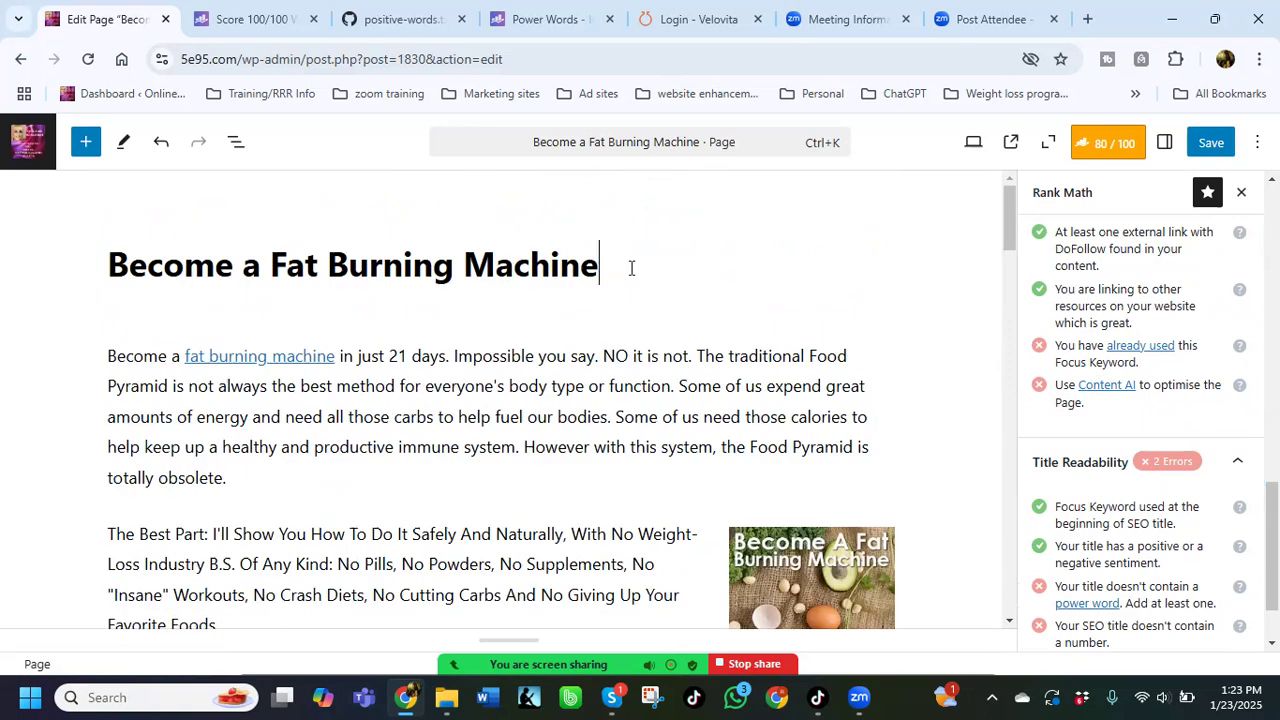
{"action": "type", "text": "f"}
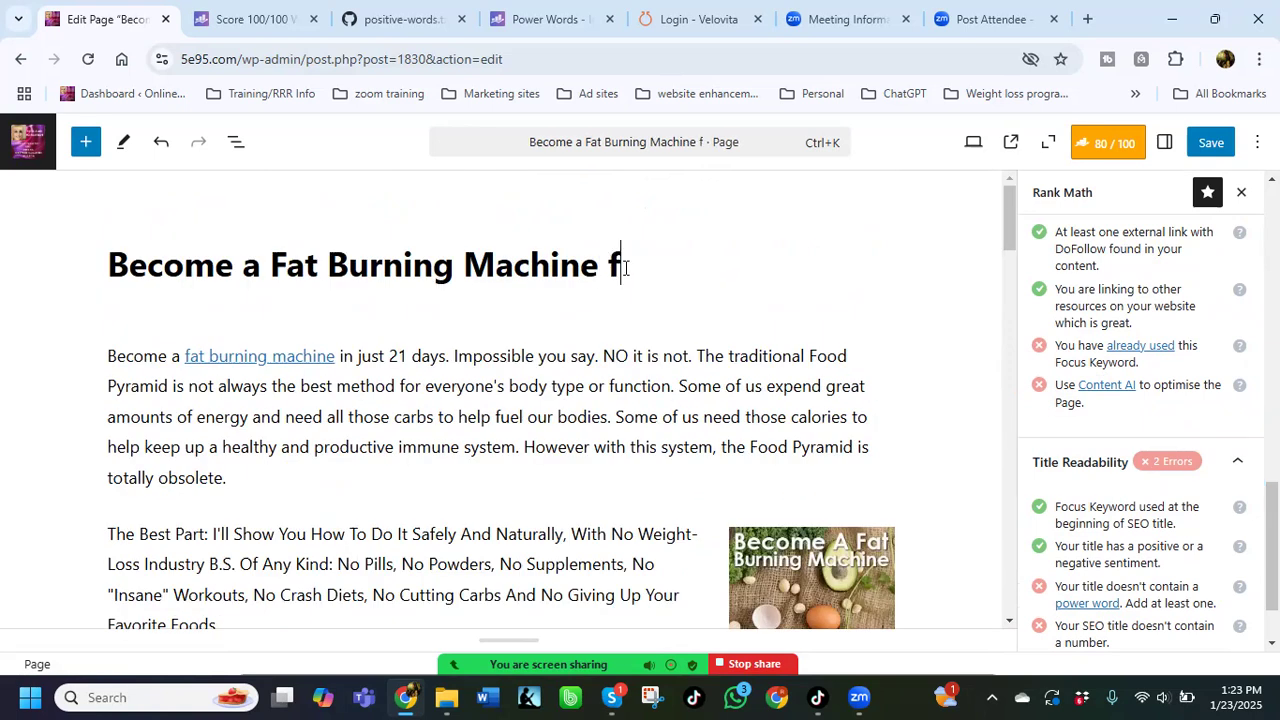
{"action": "type", "text": "or Ultima"}
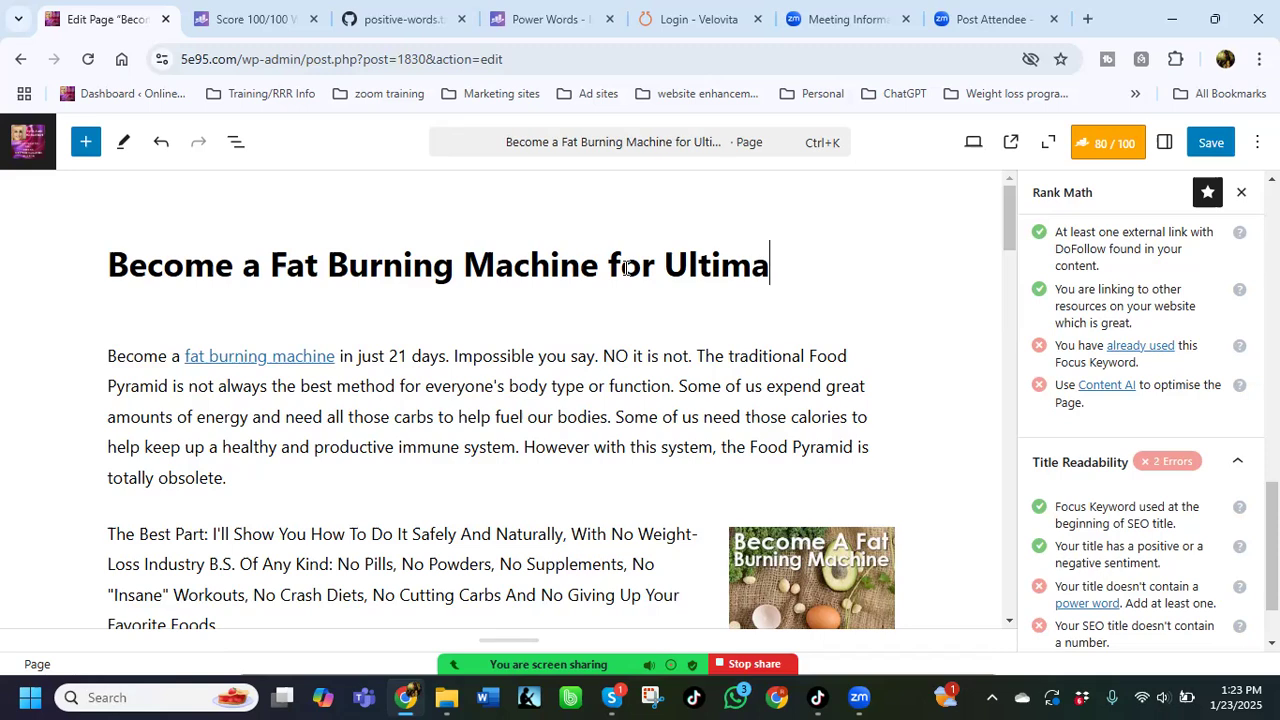
{"action": "type", "text": "te Resul"}
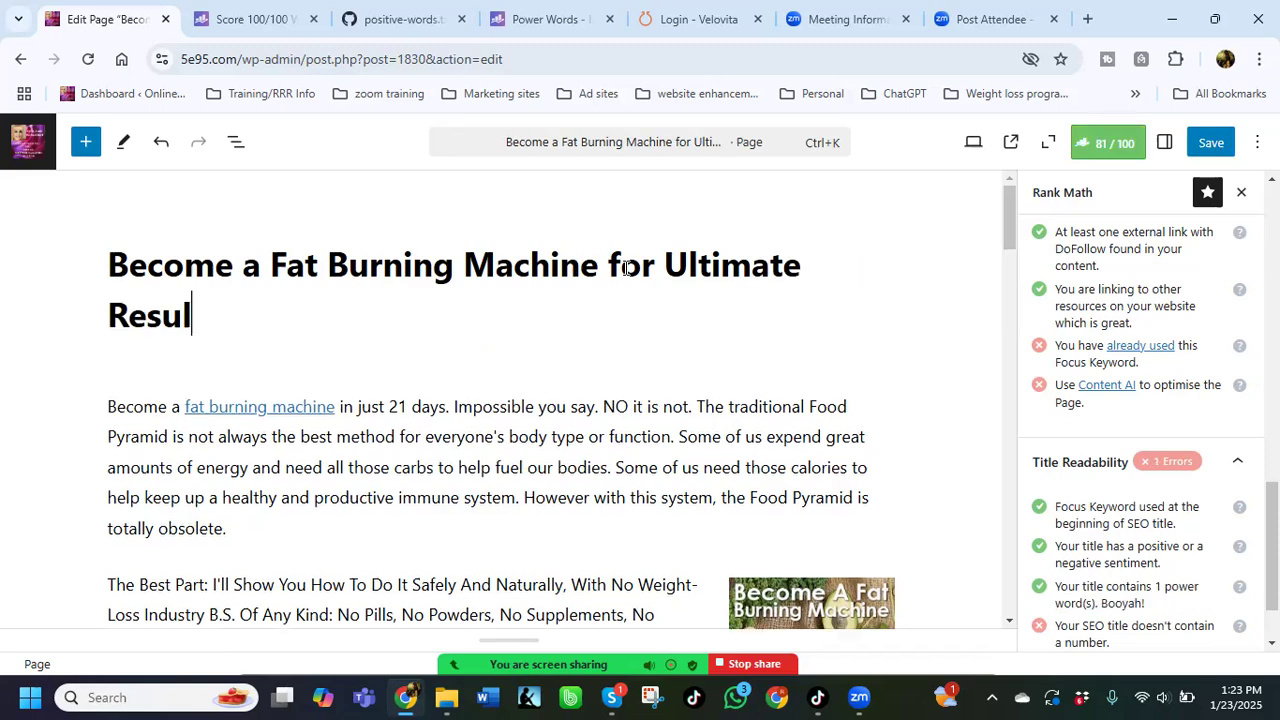
{"action": "key", "text": "BackSpace"}
{"action": "key", "text": "BackSpace"}
{"action": "key", "text": "BackSpace"}
{"action": "key", "text": "BackSpace"}
{"action": "key", "text": "BackSpace"}
{"action": "type", "text": "B"}
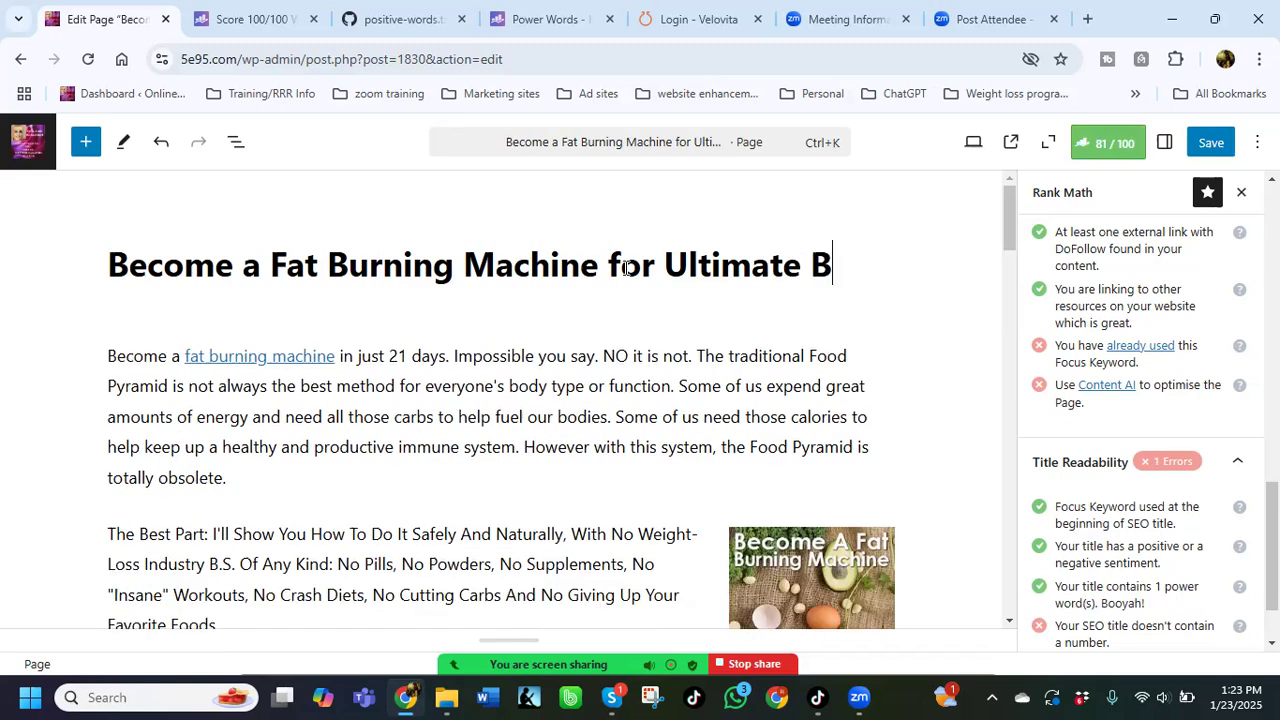
{"action": "type", "text": "ody Makeover"}
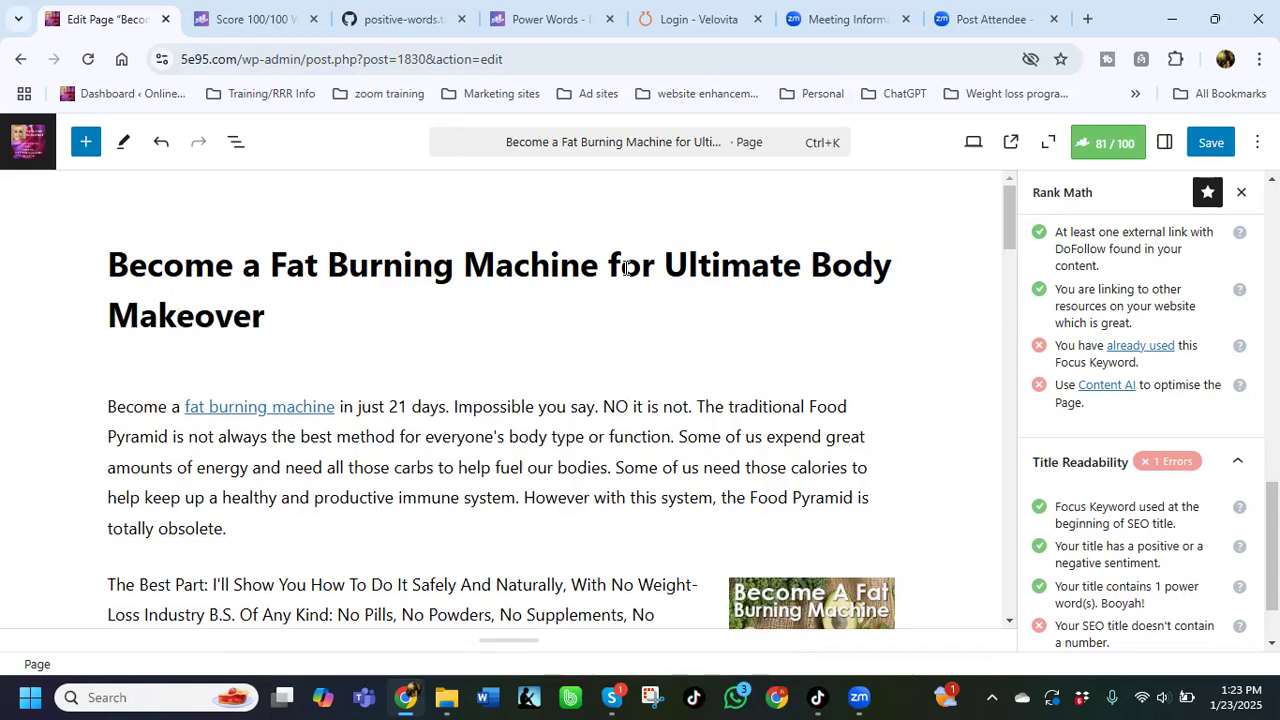
Step: Review the remaining Title Readability checks, expand Content Readability, and open the help article for the images and videos check
{"action": "scroll", "coordinate": [1058, 420], "scroll_direction": "down", "scroll_amount": 1}
{"action": "scroll", "coordinate": [1060, 430], "scroll_direction": "down", "scroll_amount": 1}
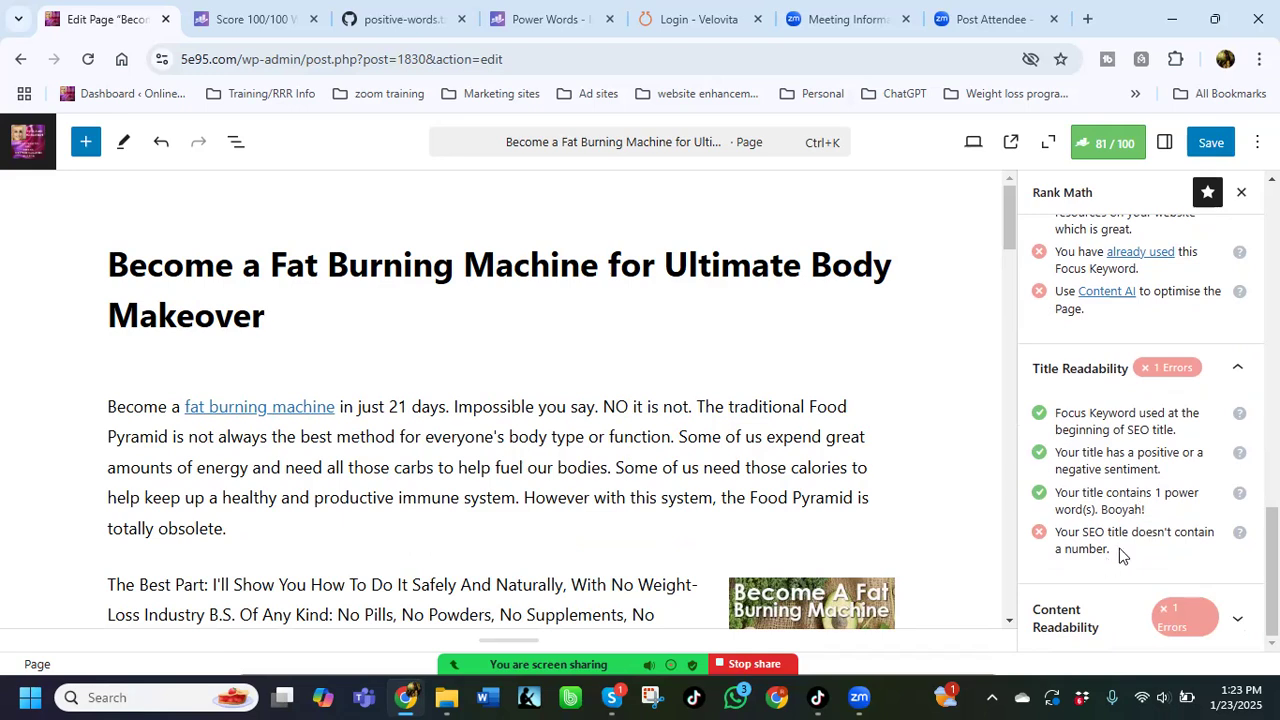
{"action": "left_click", "coordinate": [1186, 618]}
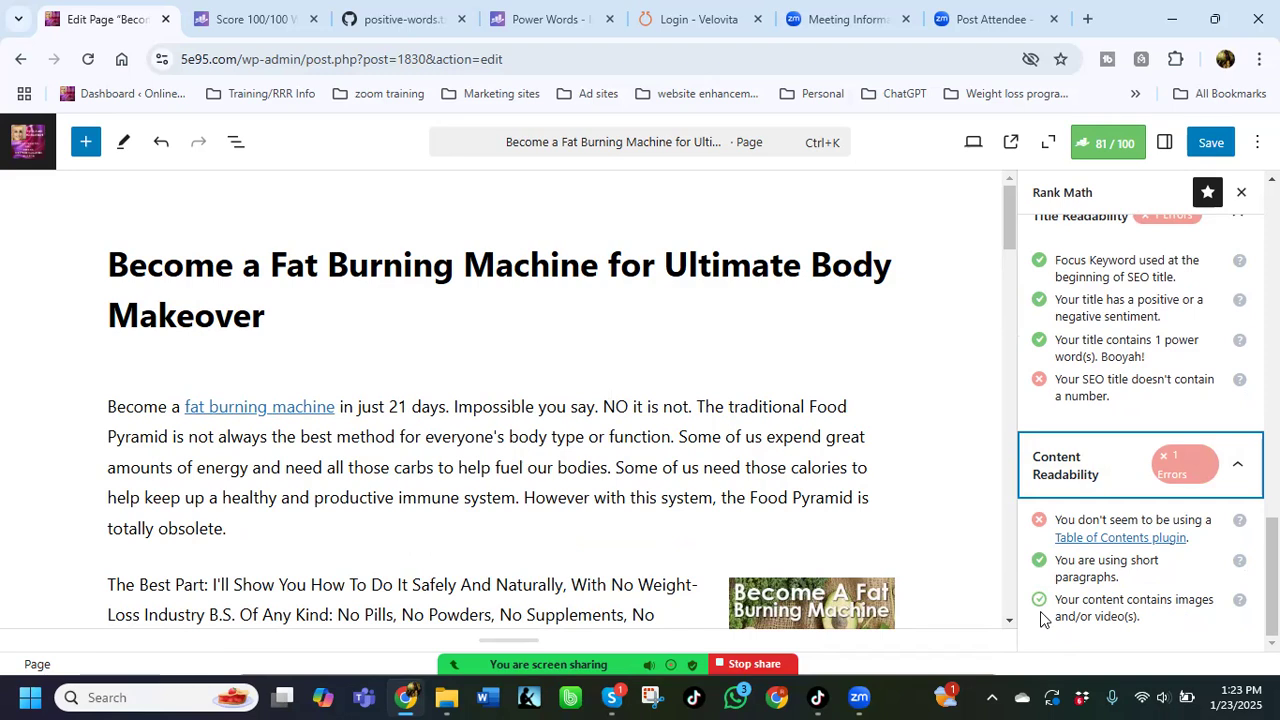
{"action": "left_click", "coordinate": [1240, 603]}
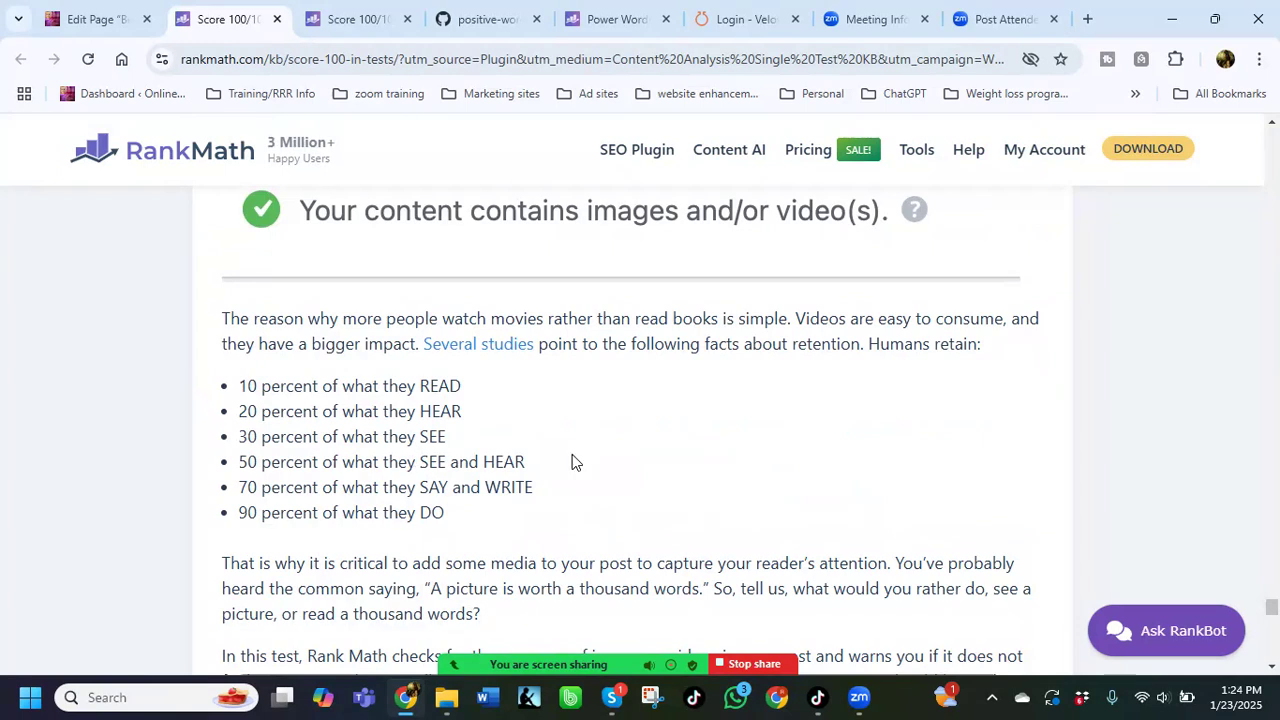
Step: Read the guide's sections on the media test and scoring a full 100, close the guide and return to the page editor
{"action": "scroll", "coordinate": [573, 462], "scroll_direction": "down", "scroll_amount": 2}
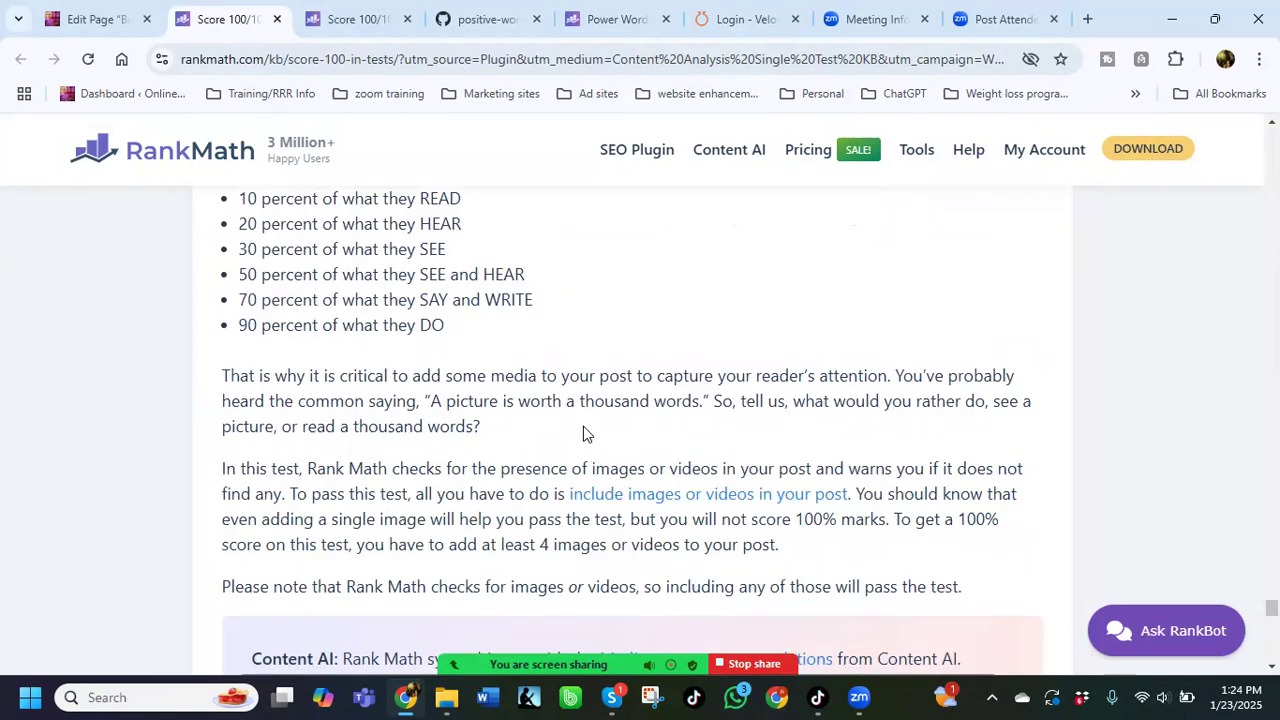
{"action": "scroll", "coordinate": [585, 433], "scroll_direction": "down", "scroll_amount": 4}
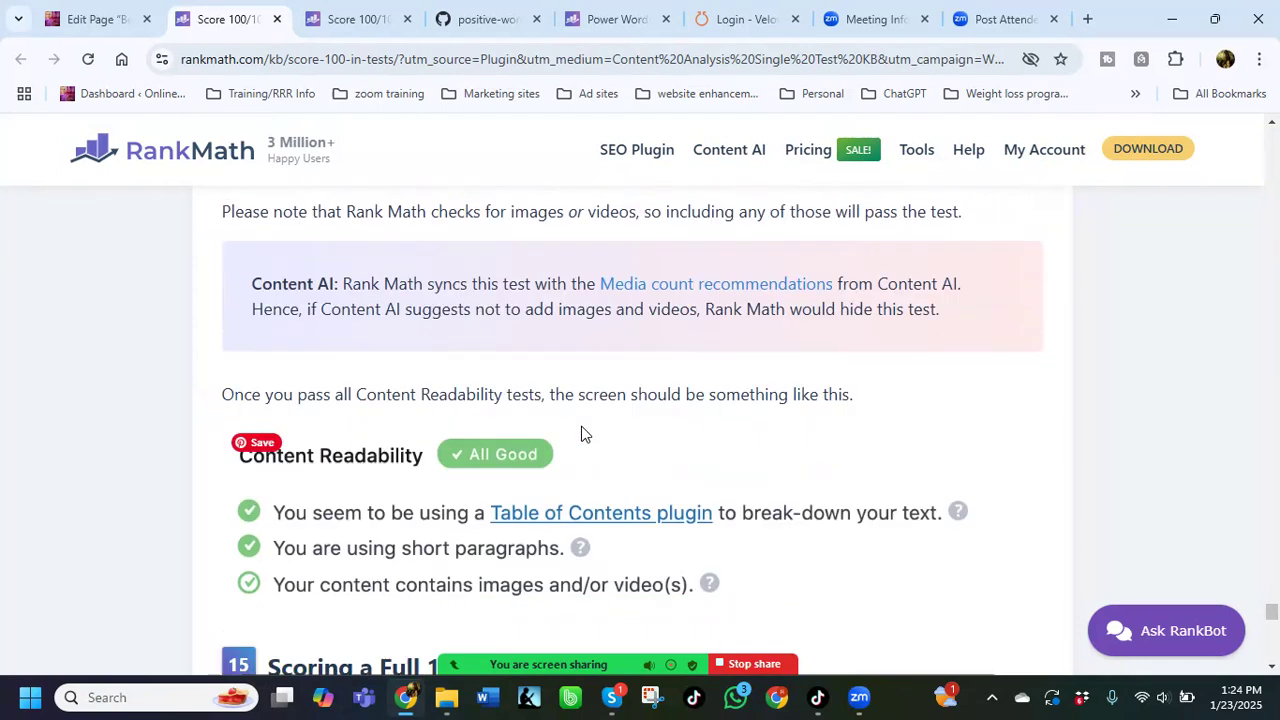
{"action": "scroll", "coordinate": [585, 433], "scroll_direction": "down", "scroll_amount": 1}
{"action": "scroll", "coordinate": [596, 418], "scroll_direction": "down", "scroll_amount": 1}
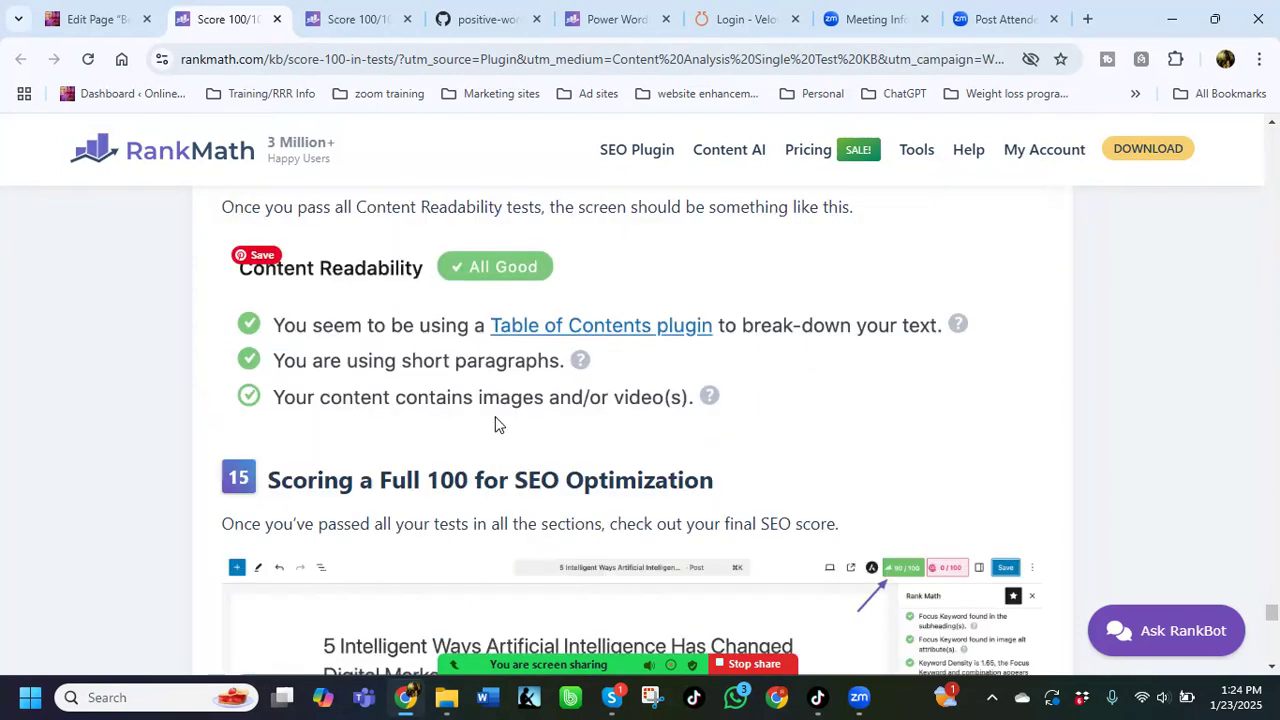
{"action": "scroll", "coordinate": [495, 416], "scroll_direction": "down", "scroll_amount": 2}
{"action": "scroll", "coordinate": [495, 416], "scroll_direction": "down", "scroll_amount": 1}
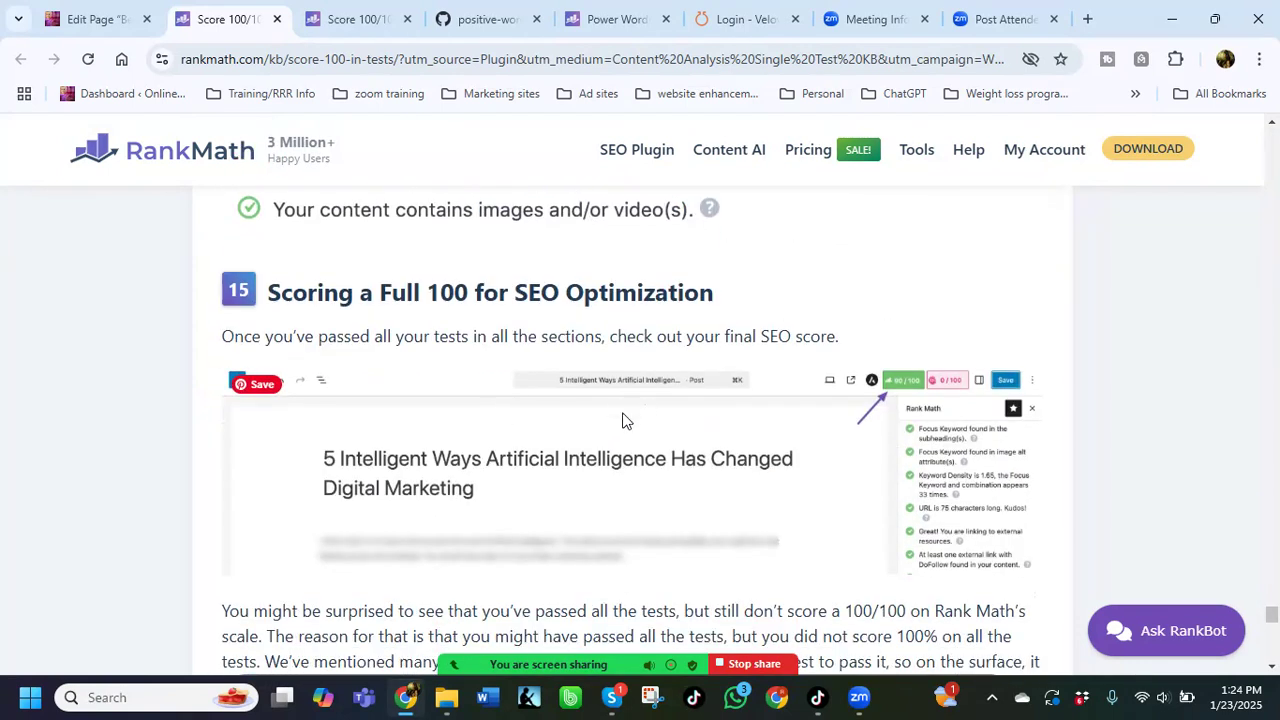
{"action": "scroll", "coordinate": [720, 426], "scroll_direction": "down", "scroll_amount": 2}
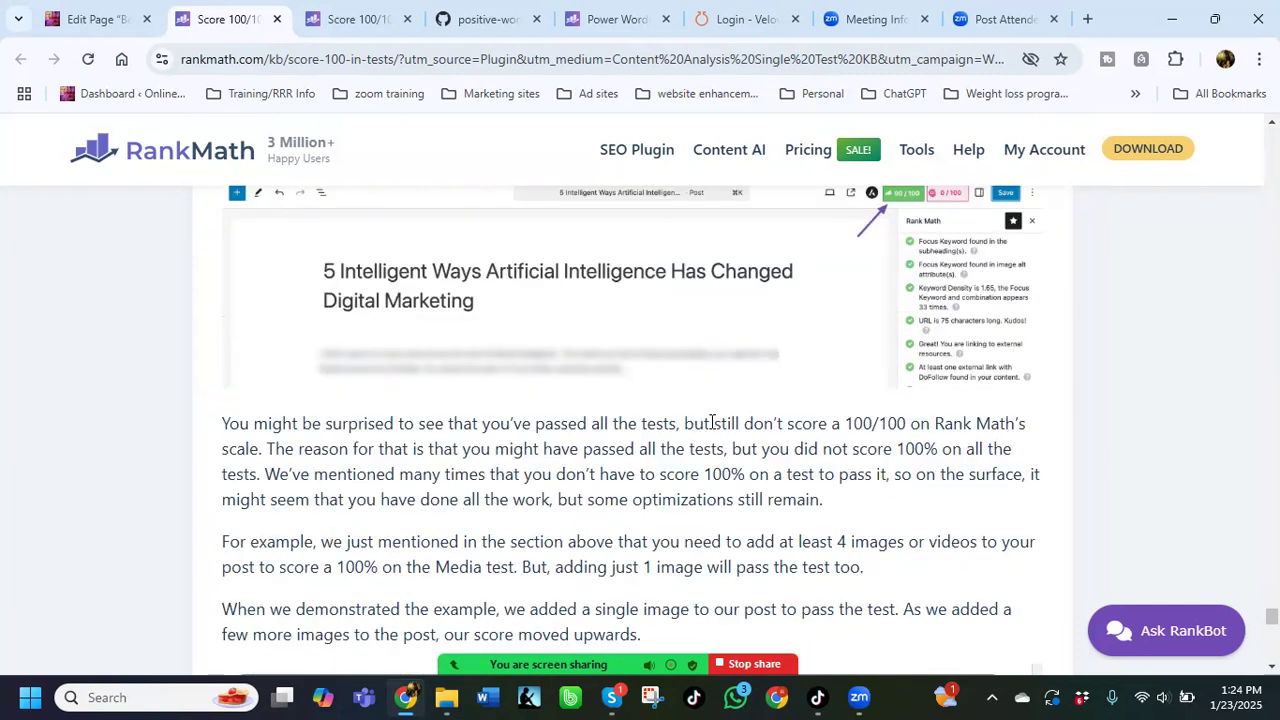
{"action": "scroll", "coordinate": [712, 422], "scroll_direction": "down", "scroll_amount": 2}
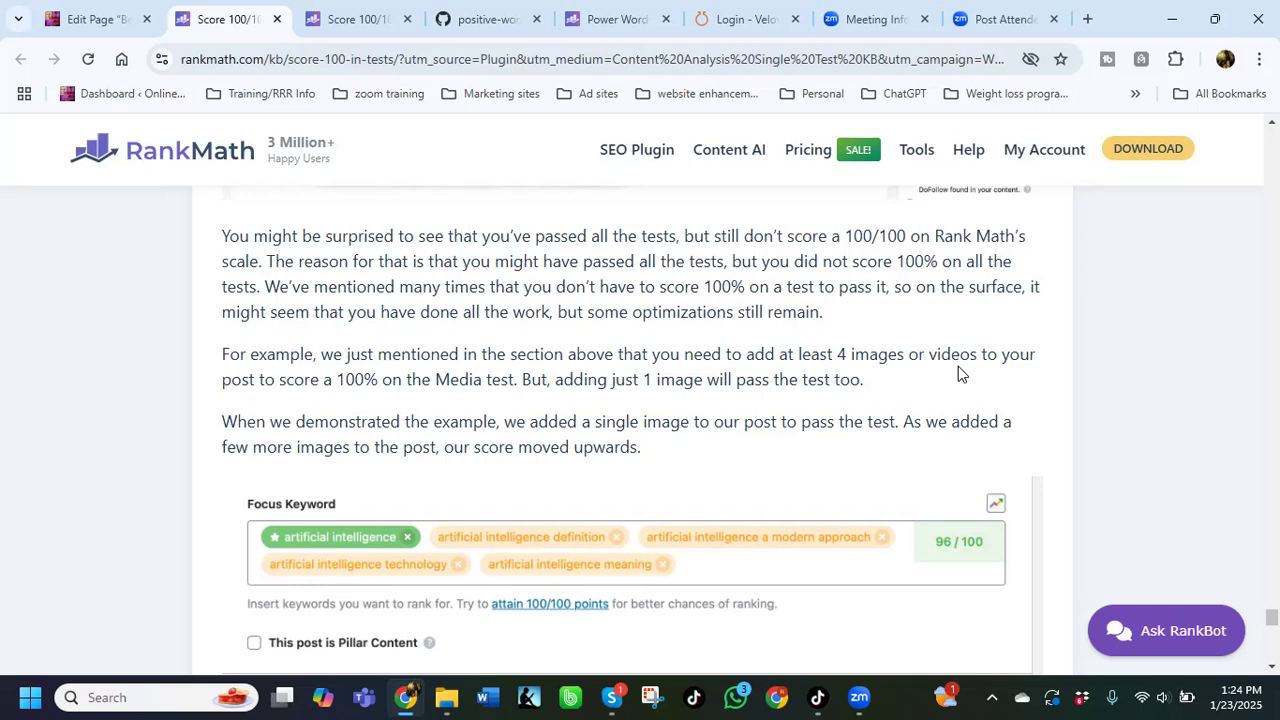
{"action": "scroll", "coordinate": [958, 374], "scroll_direction": "down", "scroll_amount": 1}
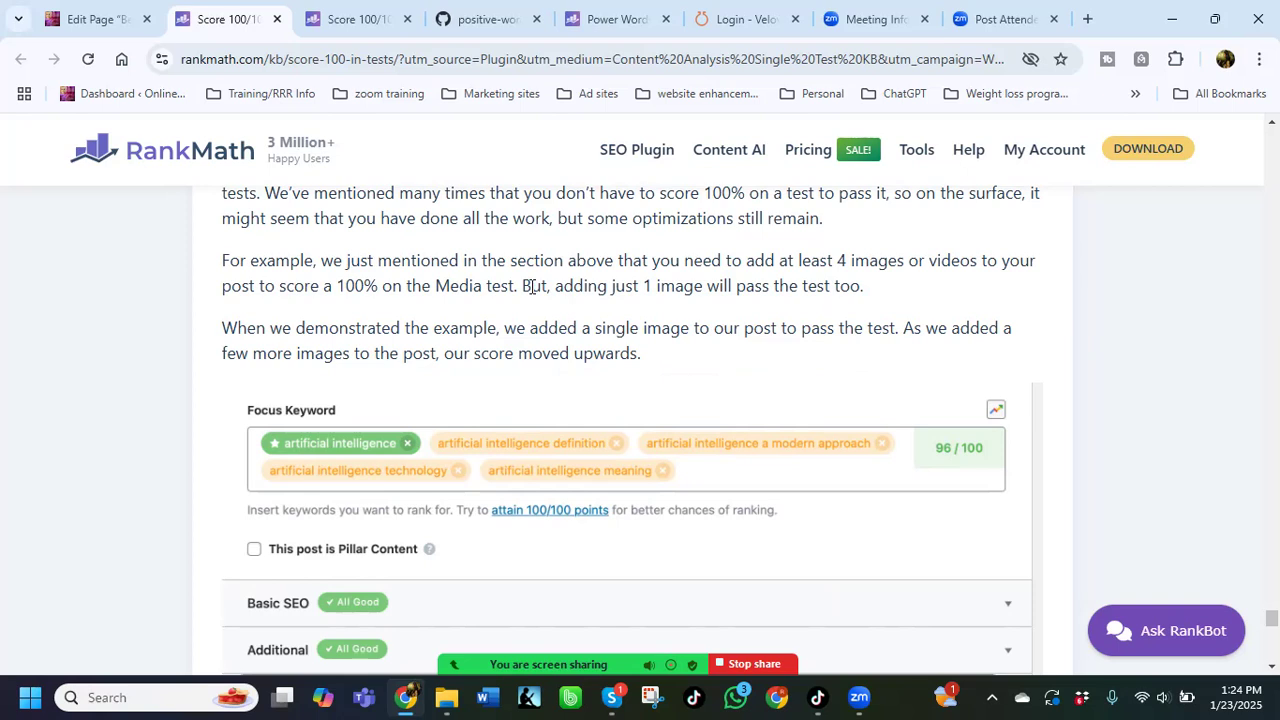
{"action": "scroll", "coordinate": [531, 288], "scroll_direction": "up", "scroll_amount": 4}
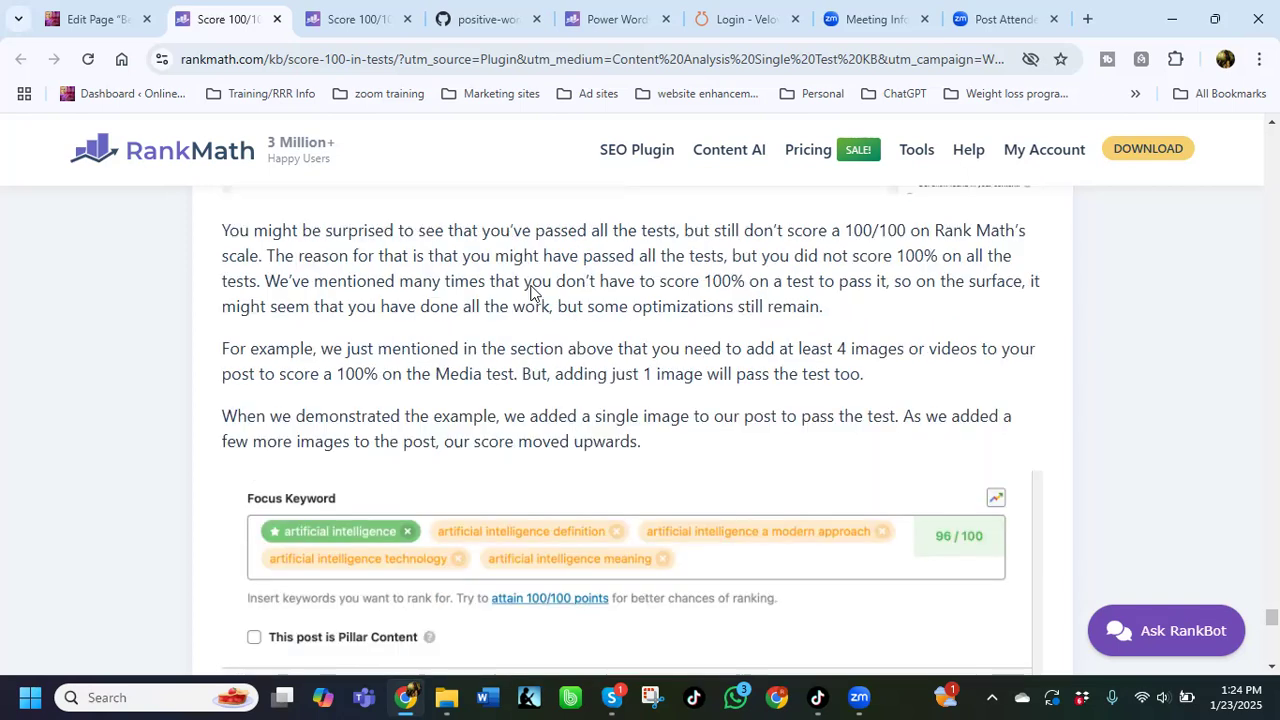
{"action": "left_click", "coordinate": [277, 19]}
{"action": "left_click", "coordinate": [112, 28]}
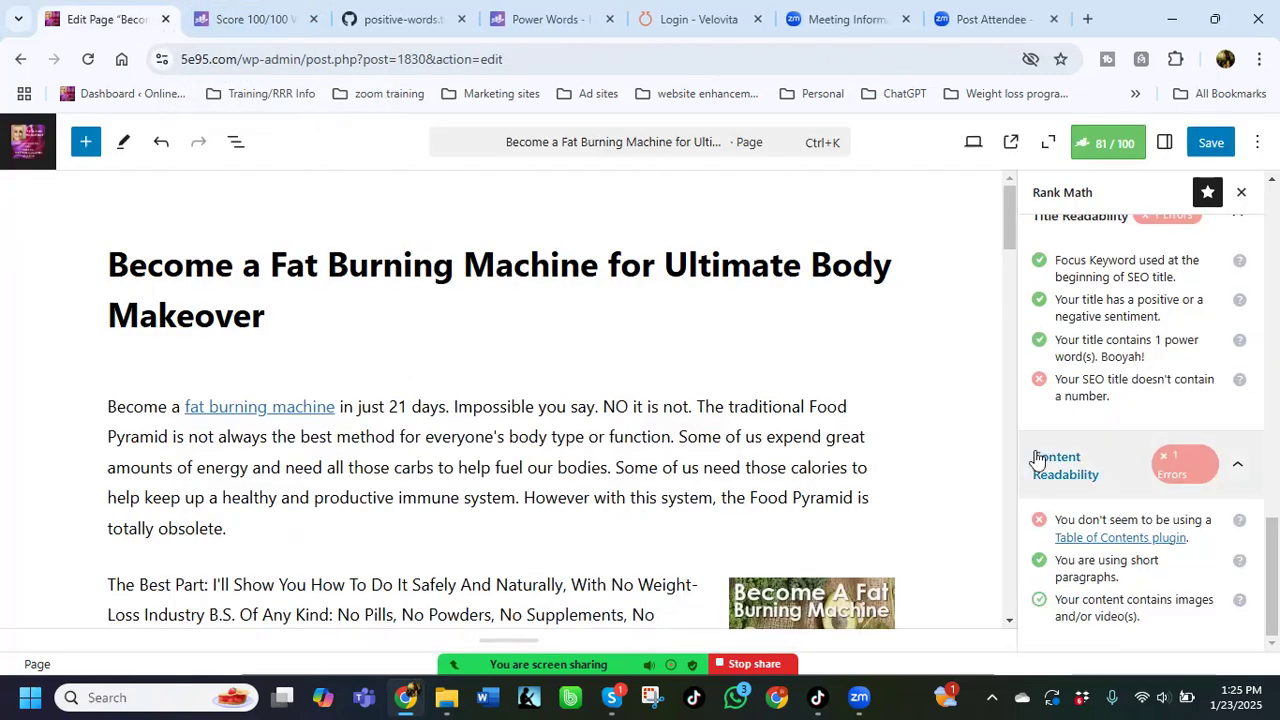
Step: Remove the word "Ultimate" from the page title and open the power word article linked in the Title Readability check
{"action": "left_click_drag", "start_coordinate": [801, 266], "coordinate": [670, 275]}
{"action": "key", "text": "BackSpace"}
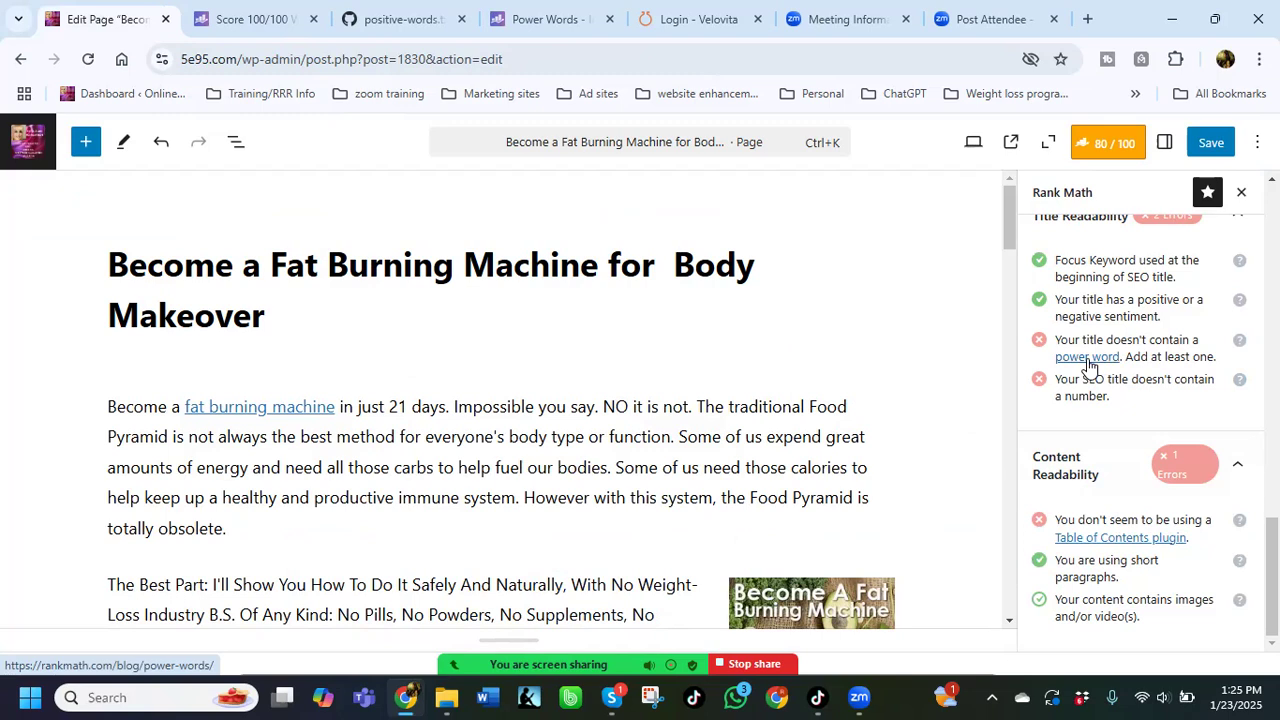
{"action": "left_click", "coordinate": [1088, 358]}
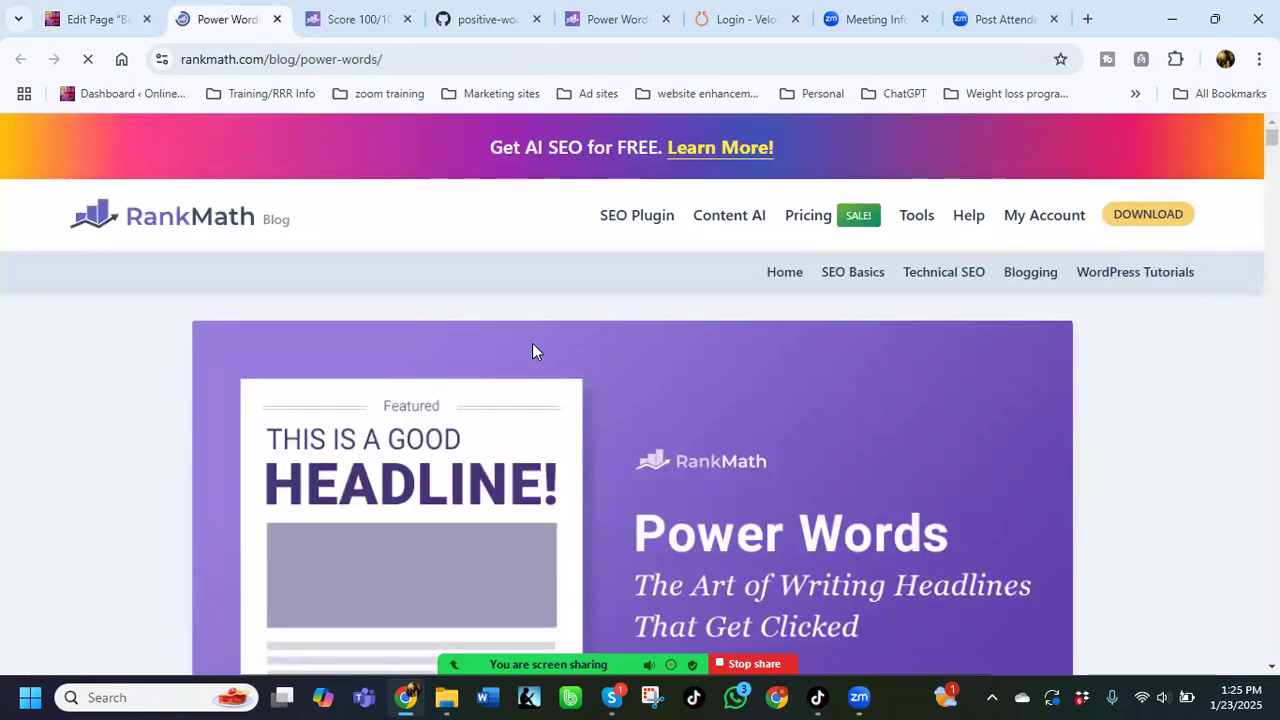
Step: Browse the English power words list in section 12.1 of the article for words suited to the title
{"action": "scroll", "coordinate": [909, 441], "scroll_direction": "down", "scroll_amount": 20}
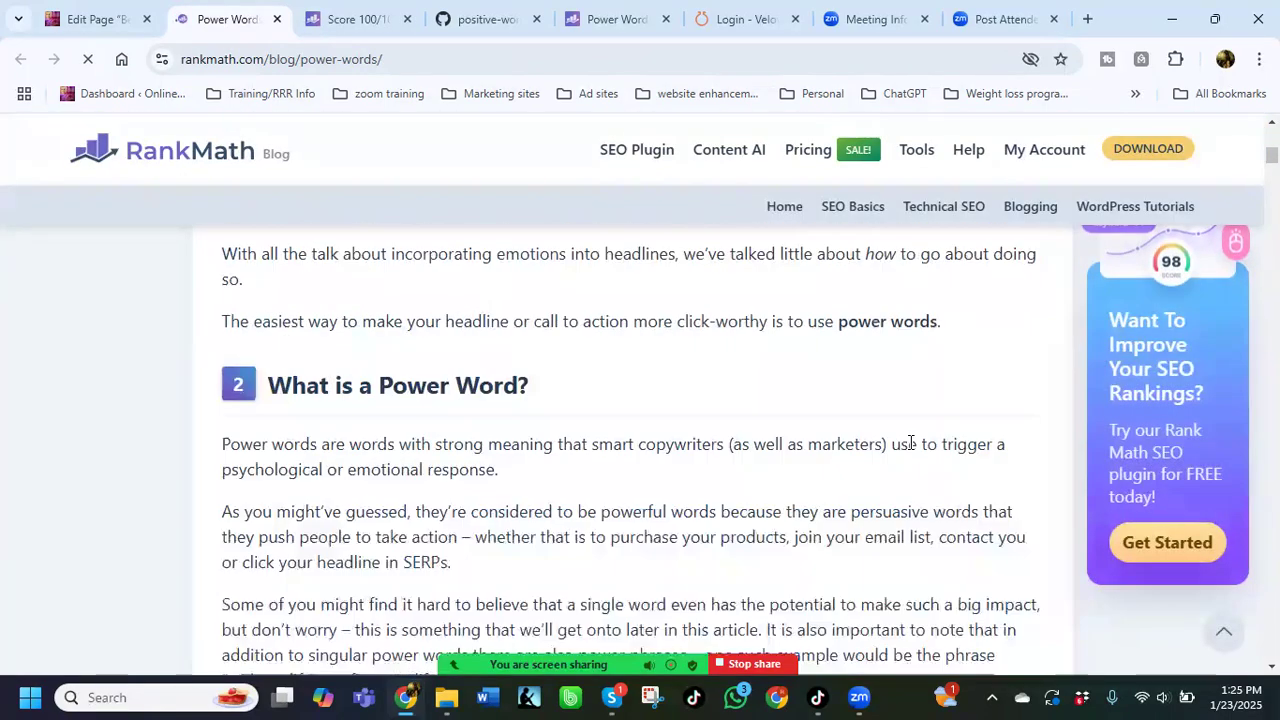
{"action": "scroll", "coordinate": [909, 449], "scroll_direction": "down", "scroll_amount": 20}
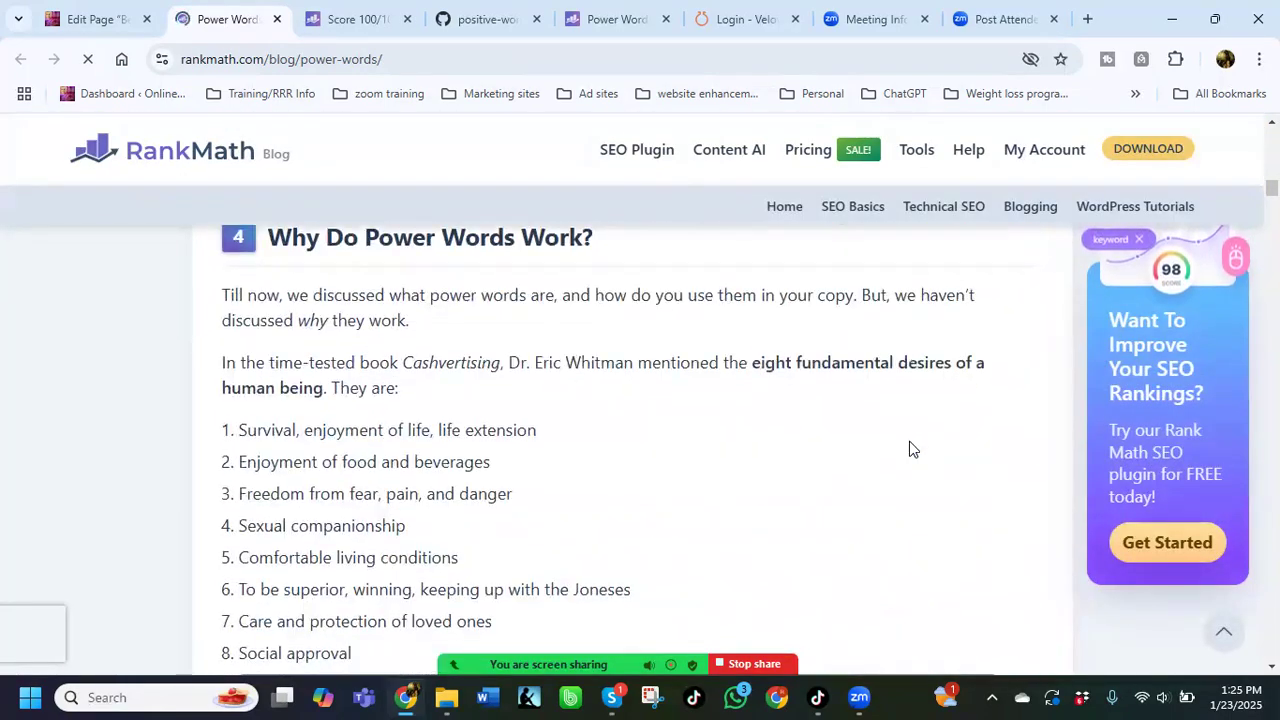
{"action": "scroll", "coordinate": [909, 449], "scroll_direction": "down", "scroll_amount": 20}
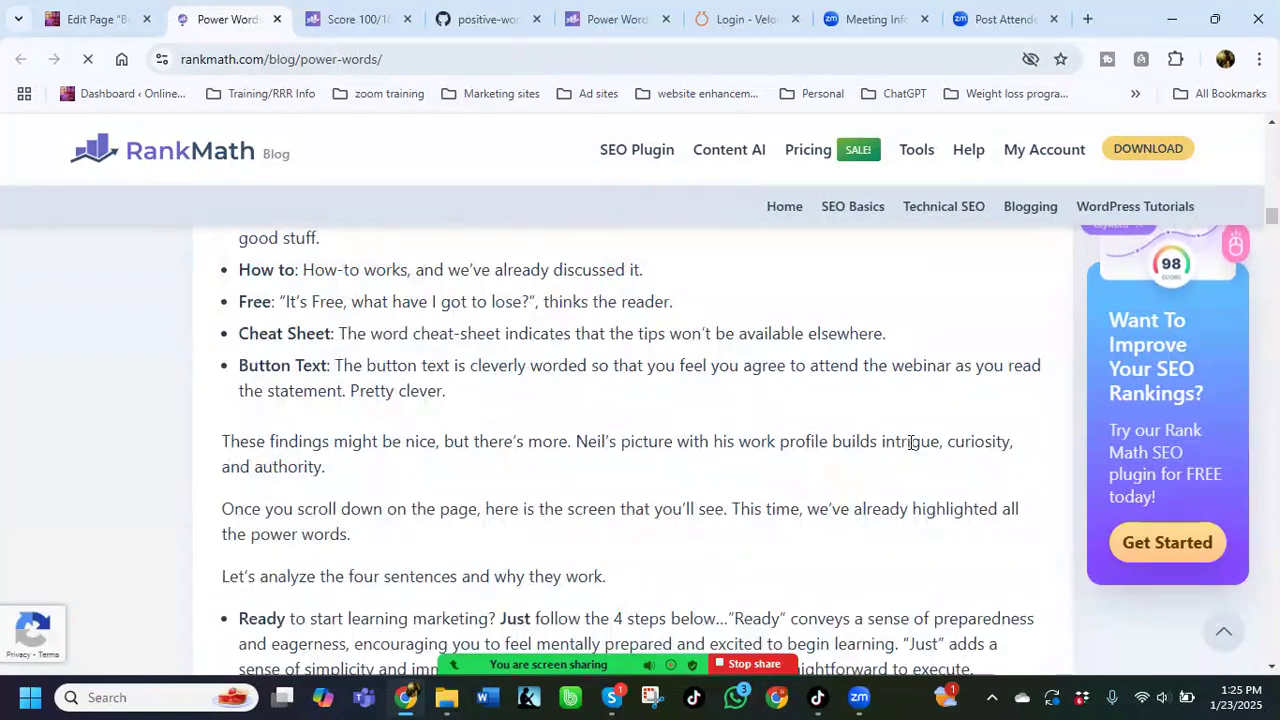
{"action": "scroll", "coordinate": [911, 447], "scroll_direction": "down", "scroll_amount": 7}
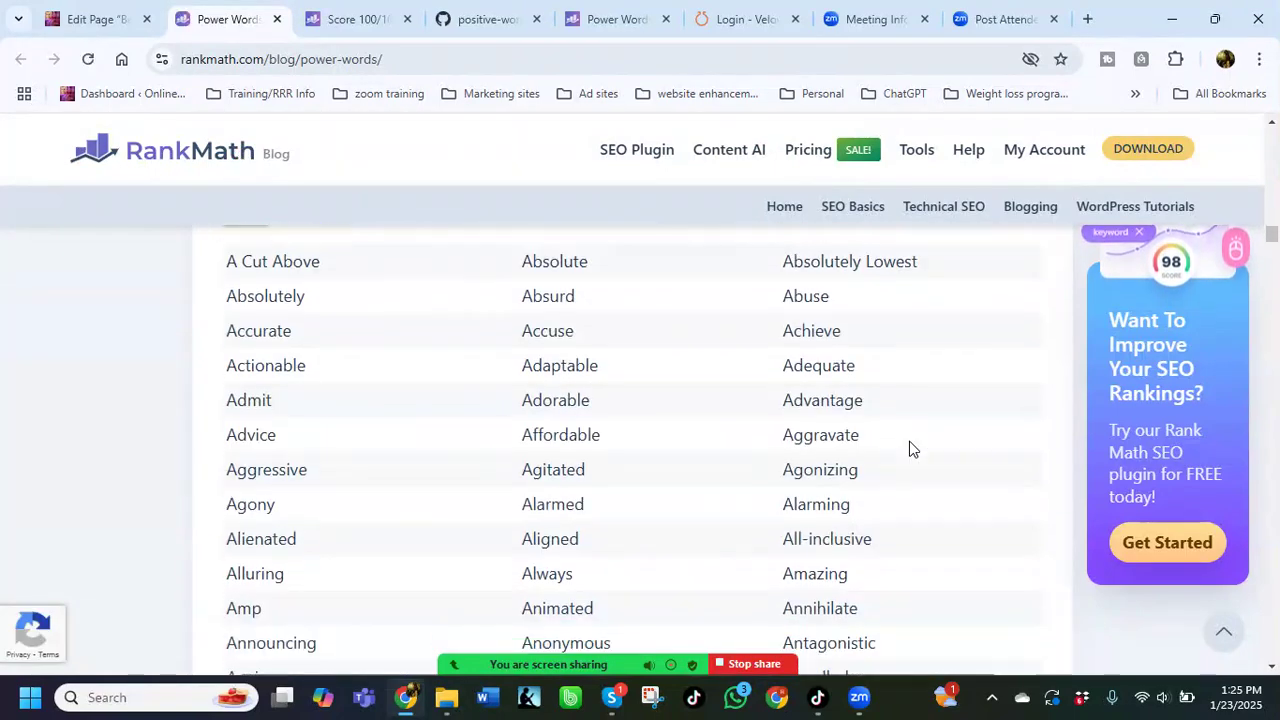
{"action": "scroll", "coordinate": [911, 447], "scroll_direction": "up", "scroll_amount": 1}
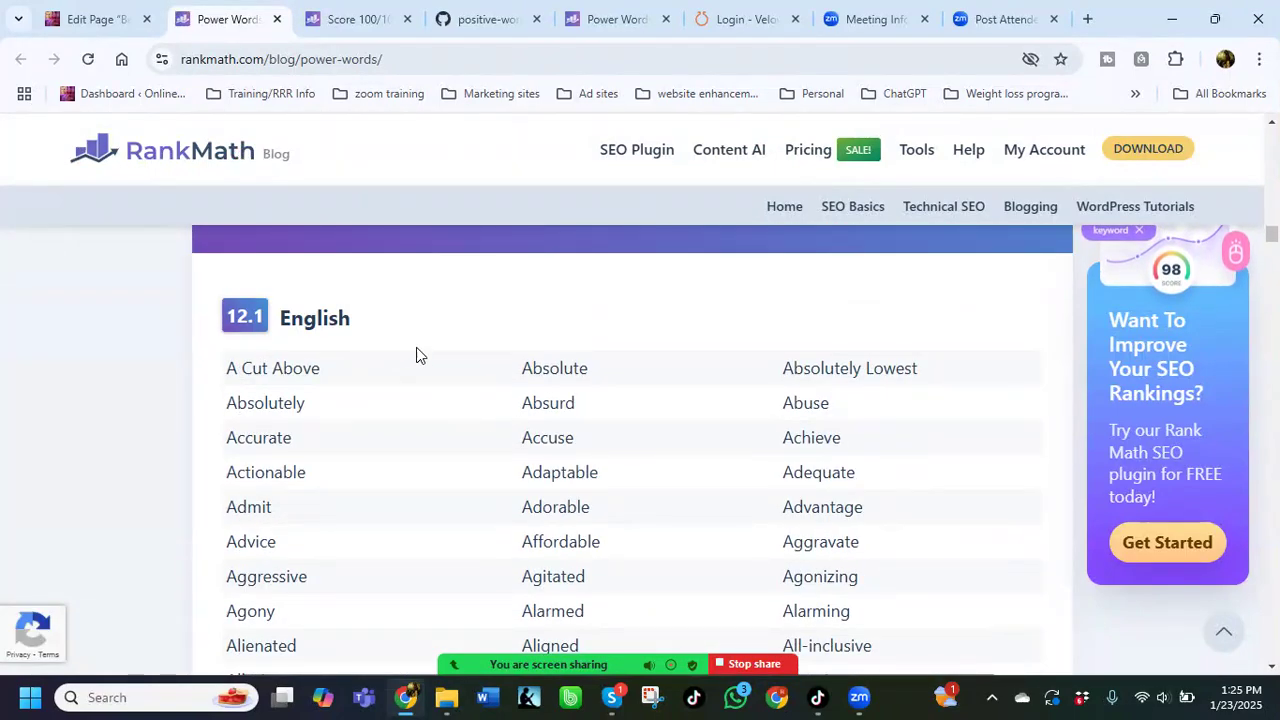
{"action": "scroll", "coordinate": [418, 357], "scroll_direction": "down", "scroll_amount": 1}
{"action": "scroll", "coordinate": [420, 365], "scroll_direction": "down", "scroll_amount": 11}
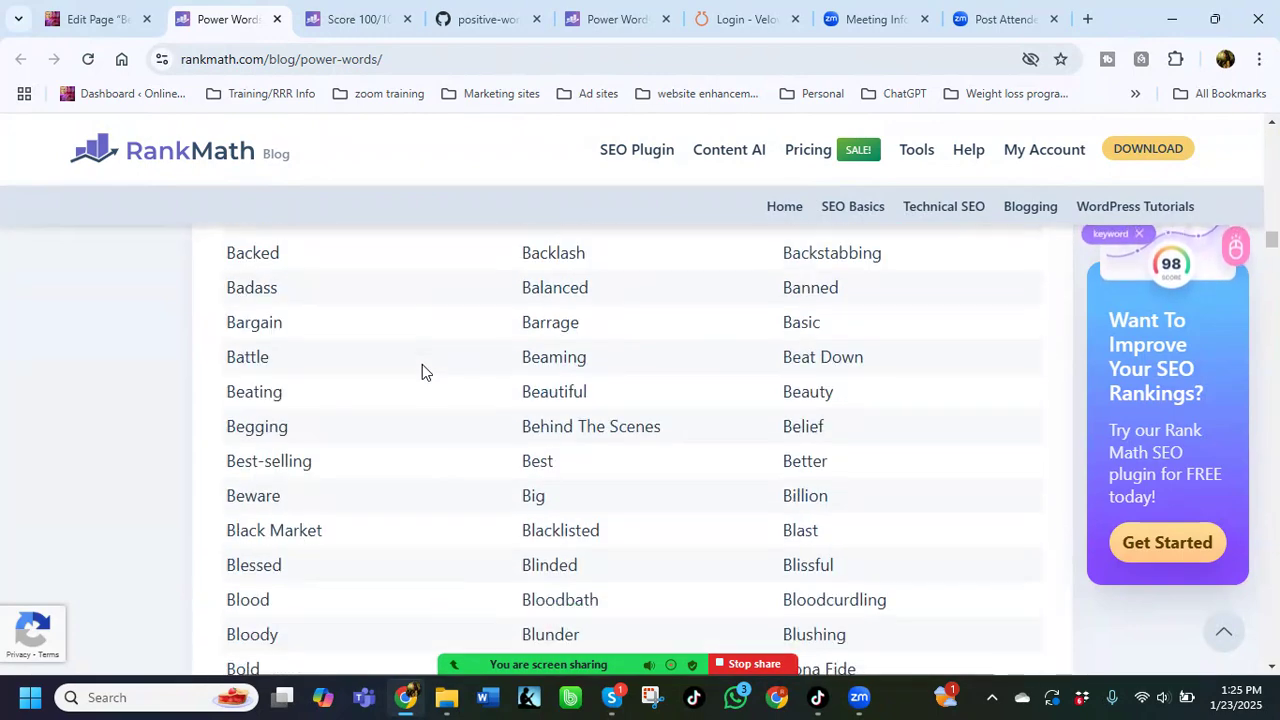
{"action": "scroll", "coordinate": [422, 368], "scroll_direction": "down", "scroll_amount": 15}
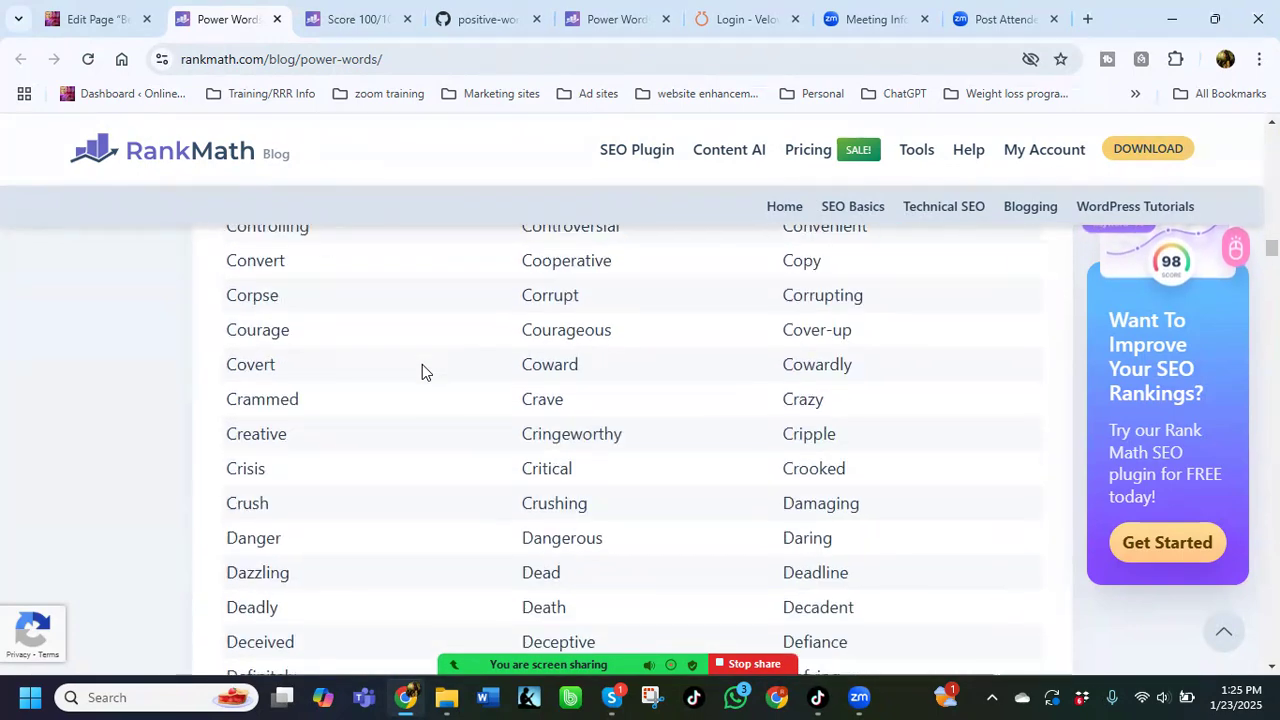
{"action": "scroll", "coordinate": [422, 368], "scroll_direction": "down", "scroll_amount": 20}
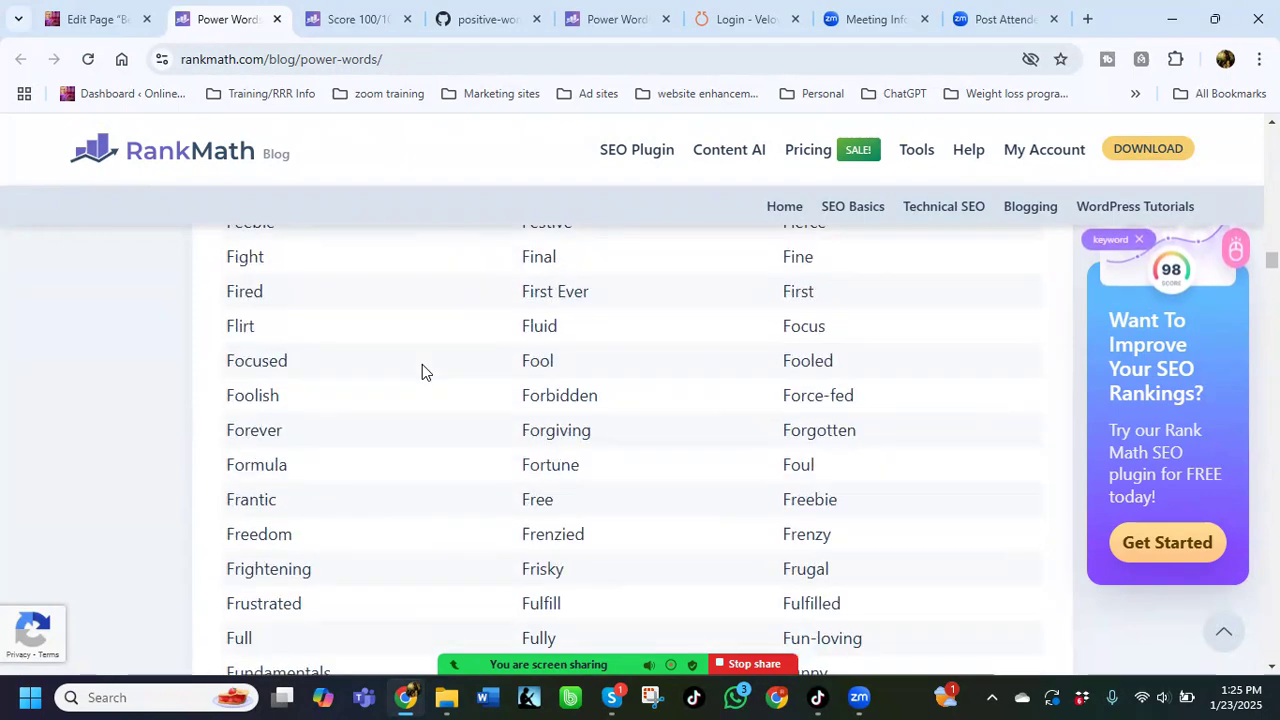
{"action": "scroll", "coordinate": [422, 368], "scroll_direction": "down", "scroll_amount": 20}
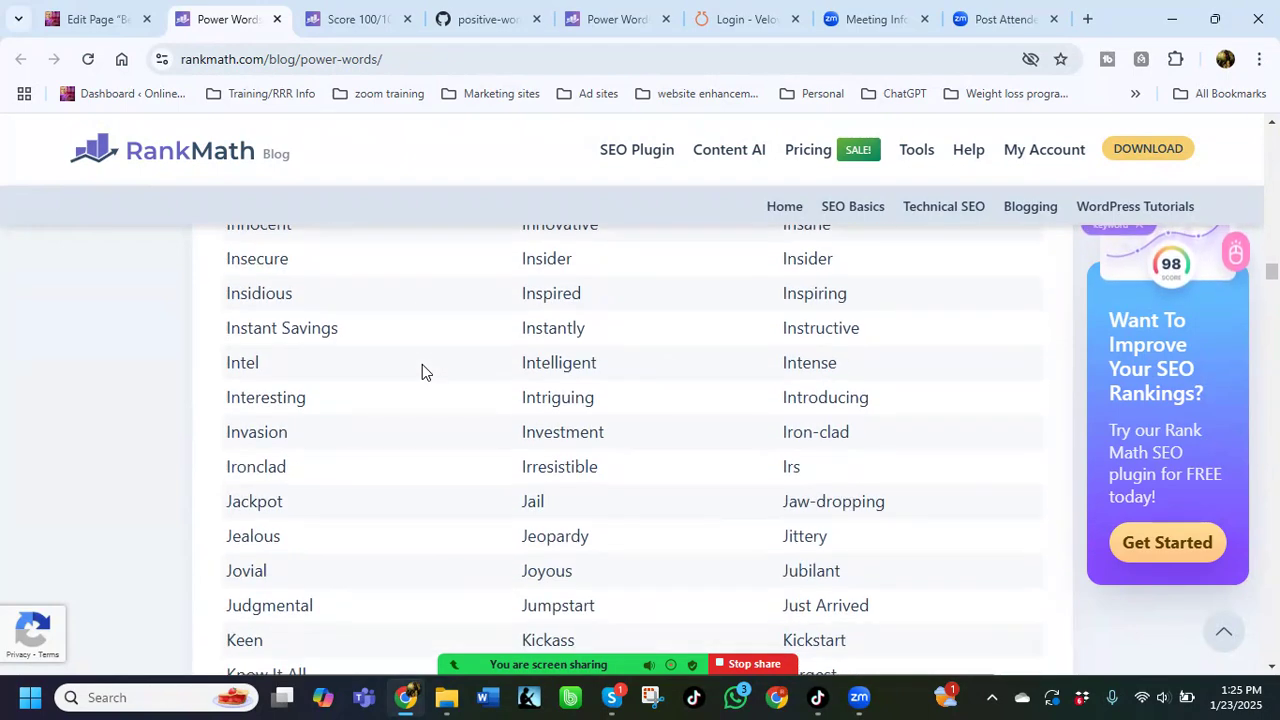
{"action": "scroll", "coordinate": [422, 370], "scroll_direction": "down", "scroll_amount": 10}
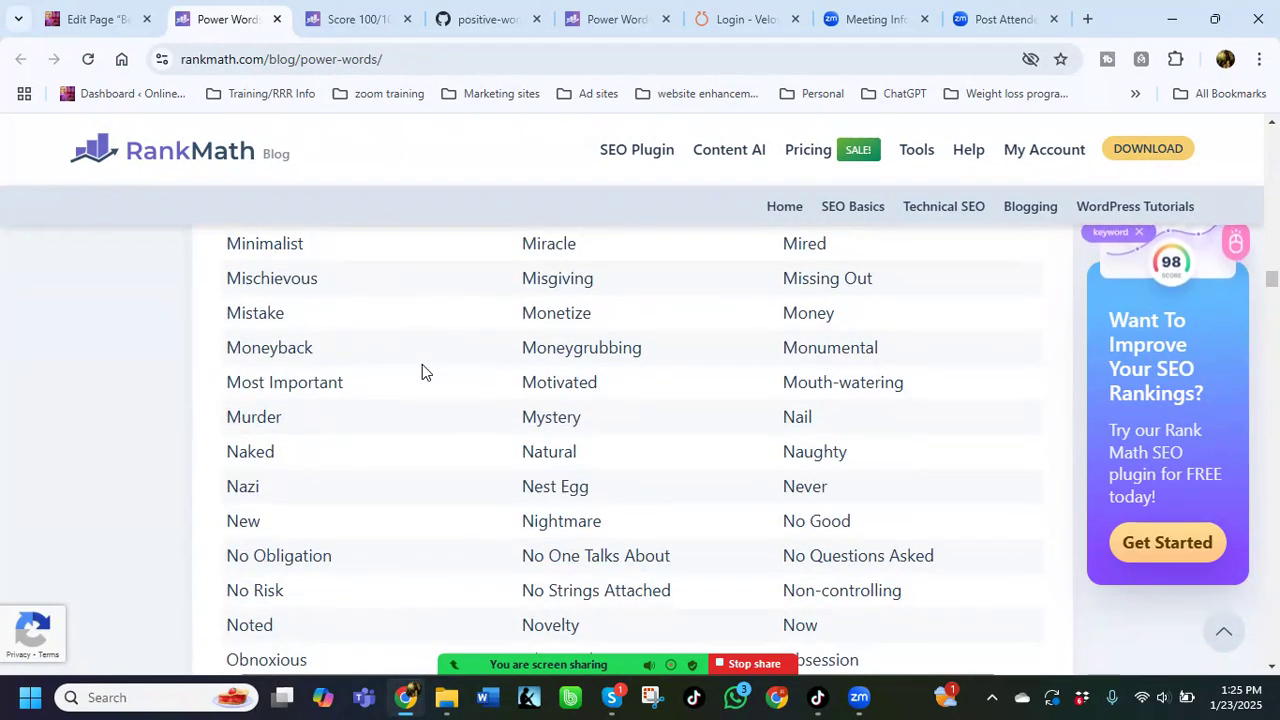
{"action": "scroll", "coordinate": [422, 372], "scroll_direction": "down", "scroll_amount": 10}
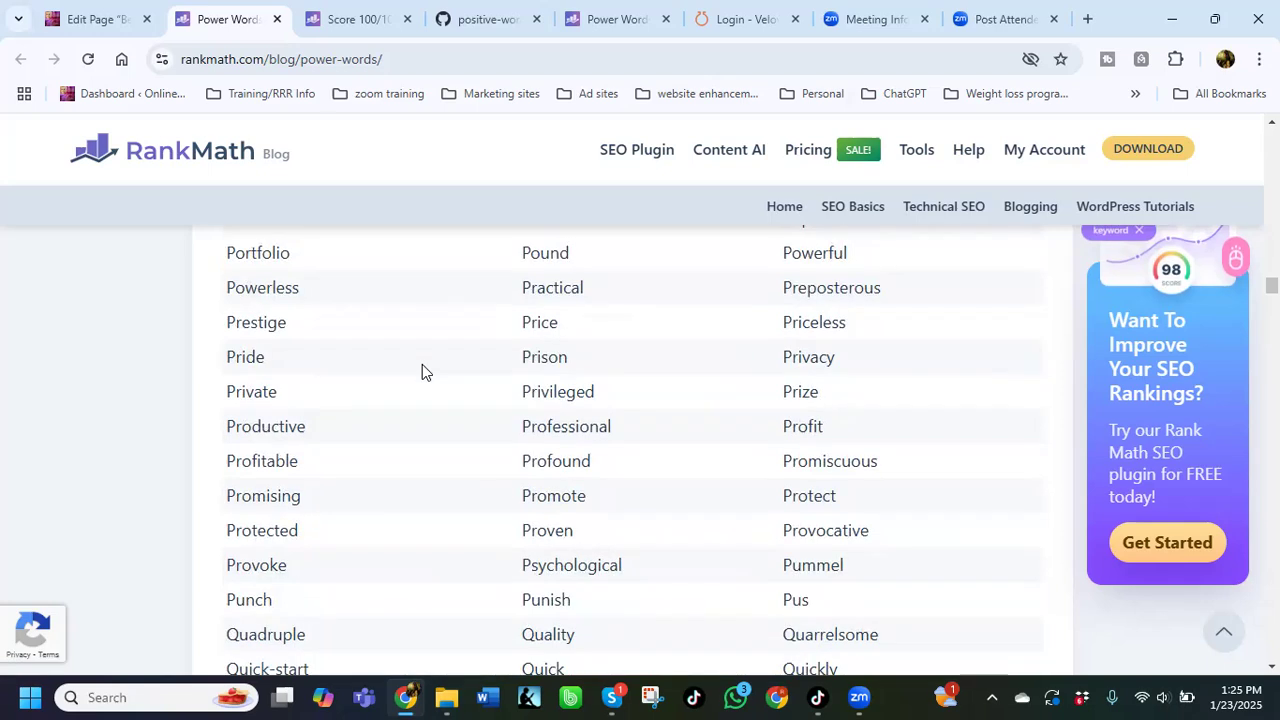
{"action": "scroll", "coordinate": [428, 355], "scroll_direction": "up", "scroll_amount": 7}
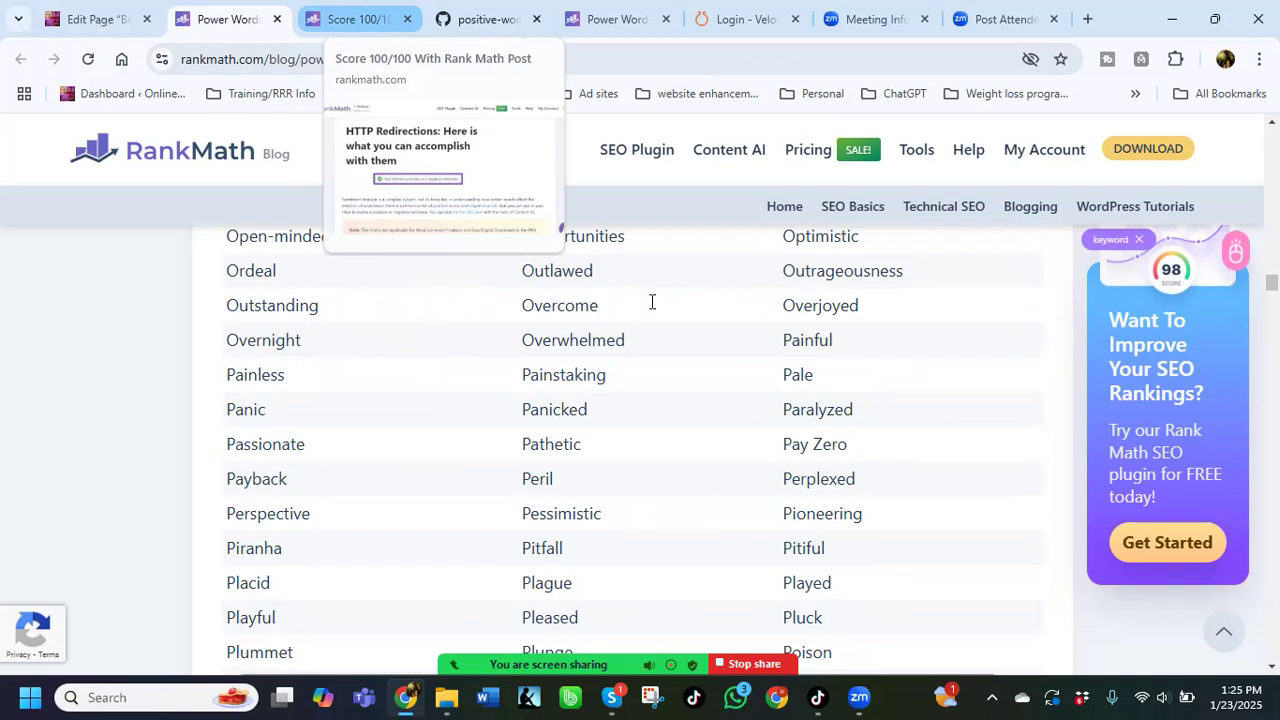
Step: Return to the page editor and reinsert "Ultimate" before "Body Makeover" in the page title
{"action": "left_click", "coordinate": [665, 272]}
{"action": "type", "text": "Ultimate Body Makeover"}
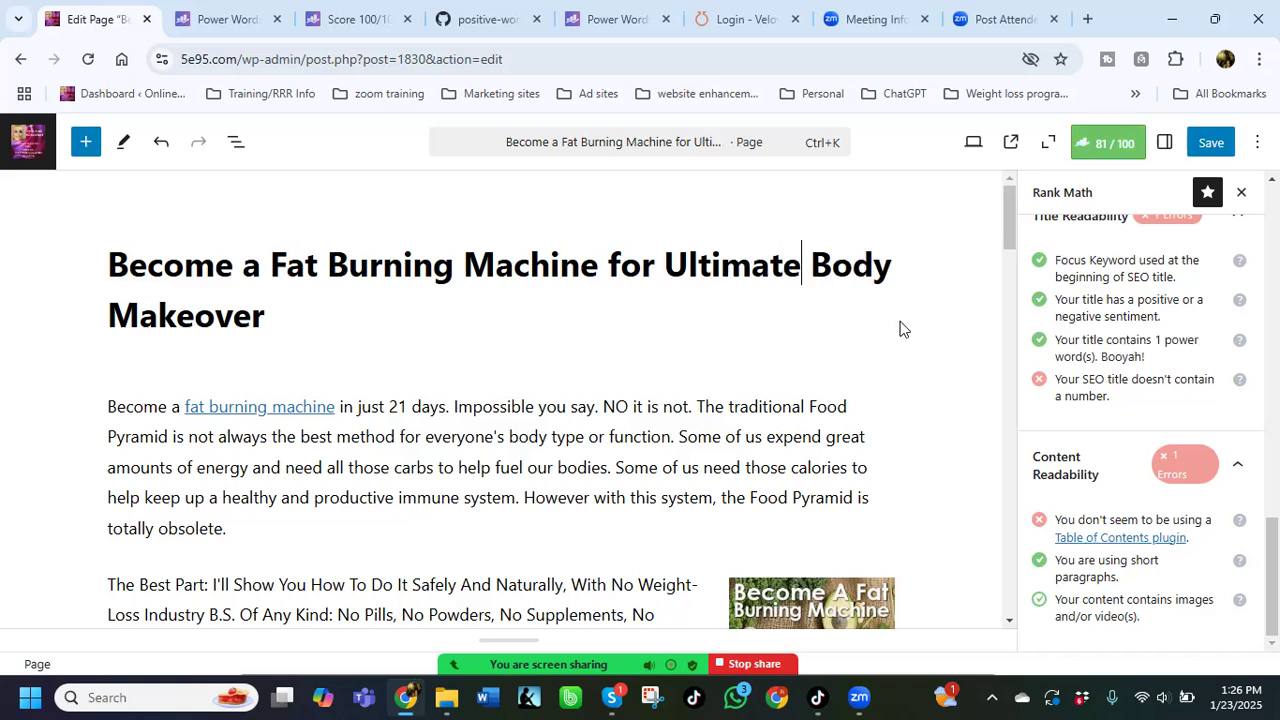
{"action": "scroll", "coordinate": [899, 328], "scroll_direction": "down", "scroll_amount": 1}
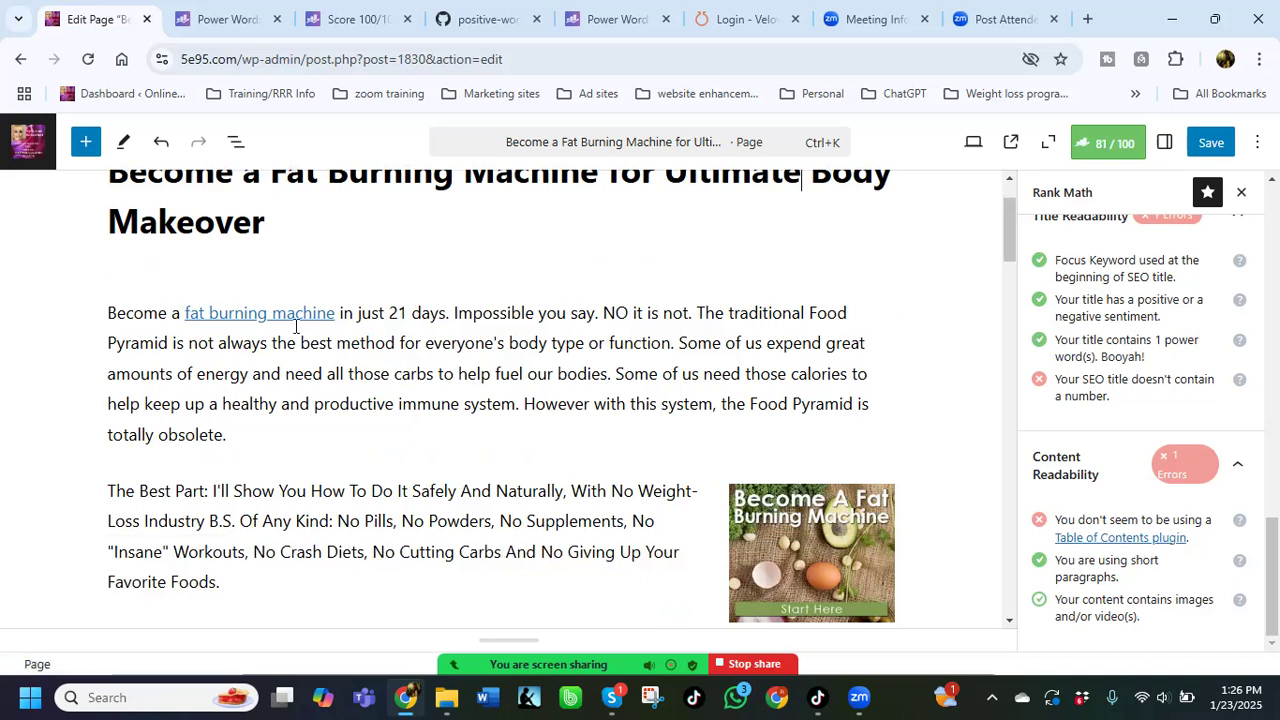
Step: Move the "Become A Fat Burning Machine" image up beside the opening paragraph and shrink it slightly
{"action": "scroll", "coordinate": [375, 262], "scroll_direction": "down", "scroll_amount": 3}
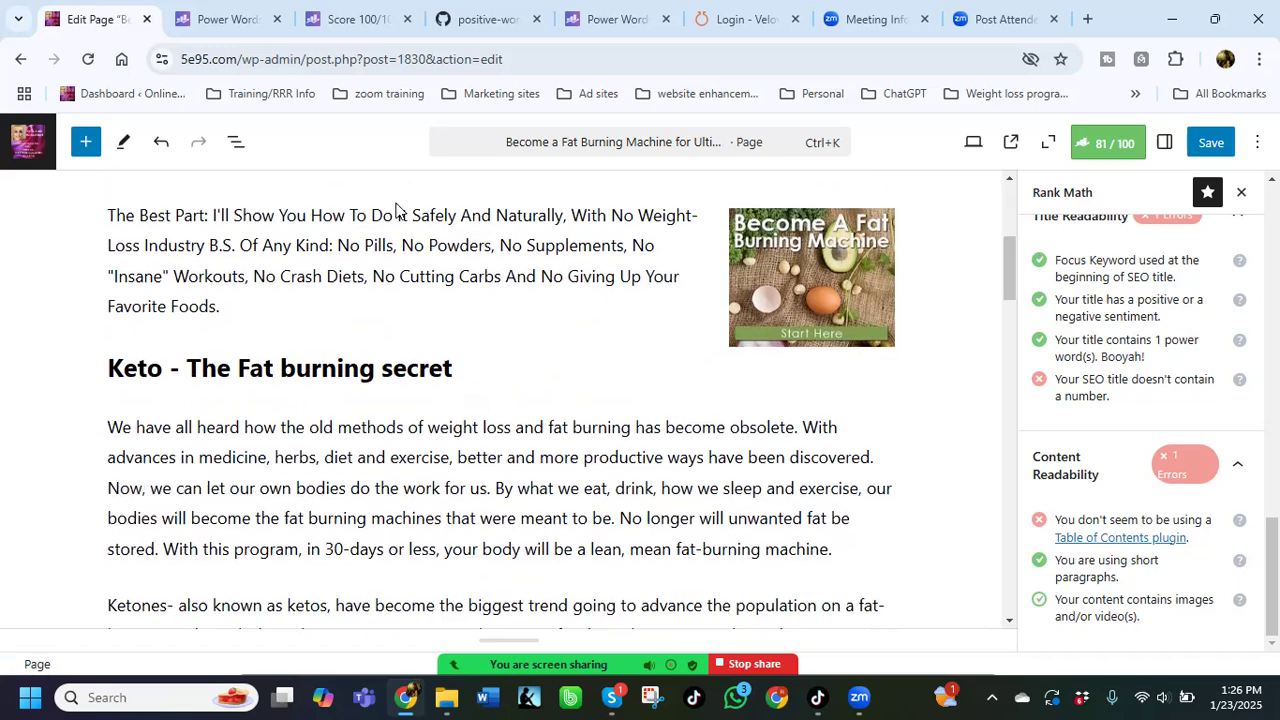
{"action": "scroll", "coordinate": [395, 232], "scroll_direction": "up", "scroll_amount": 4}
{"action": "scroll", "coordinate": [395, 230], "scroll_direction": "down", "scroll_amount": 4}
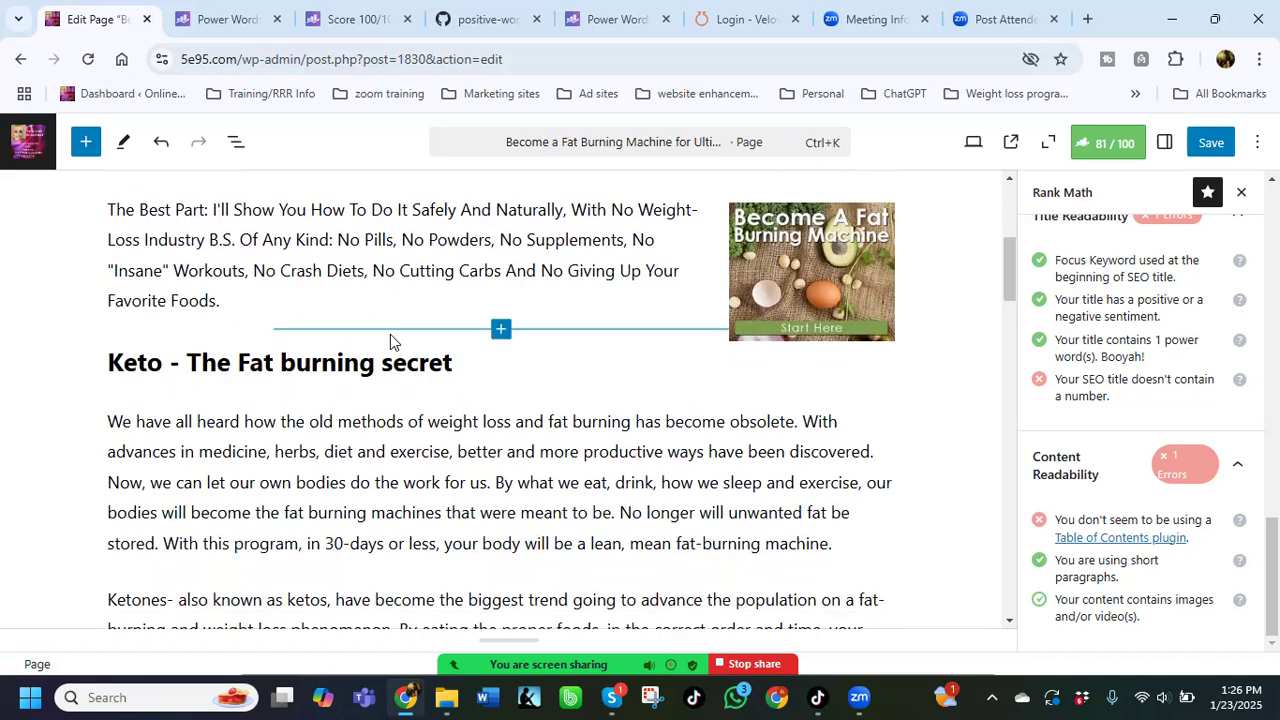
{"action": "left_click", "coordinate": [795, 257]}
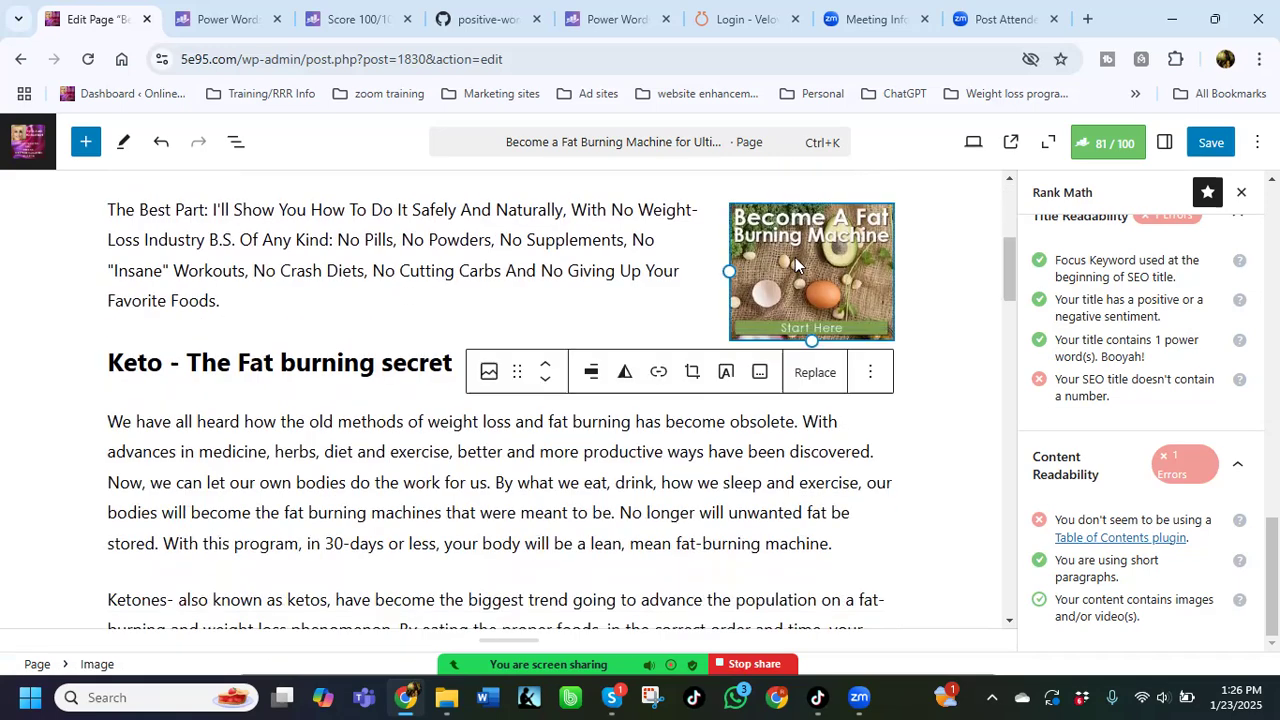
{"action": "left_click", "coordinate": [546, 362]}
{"action": "scroll", "coordinate": [755, 289], "scroll_direction": "up", "scroll_amount": 2}
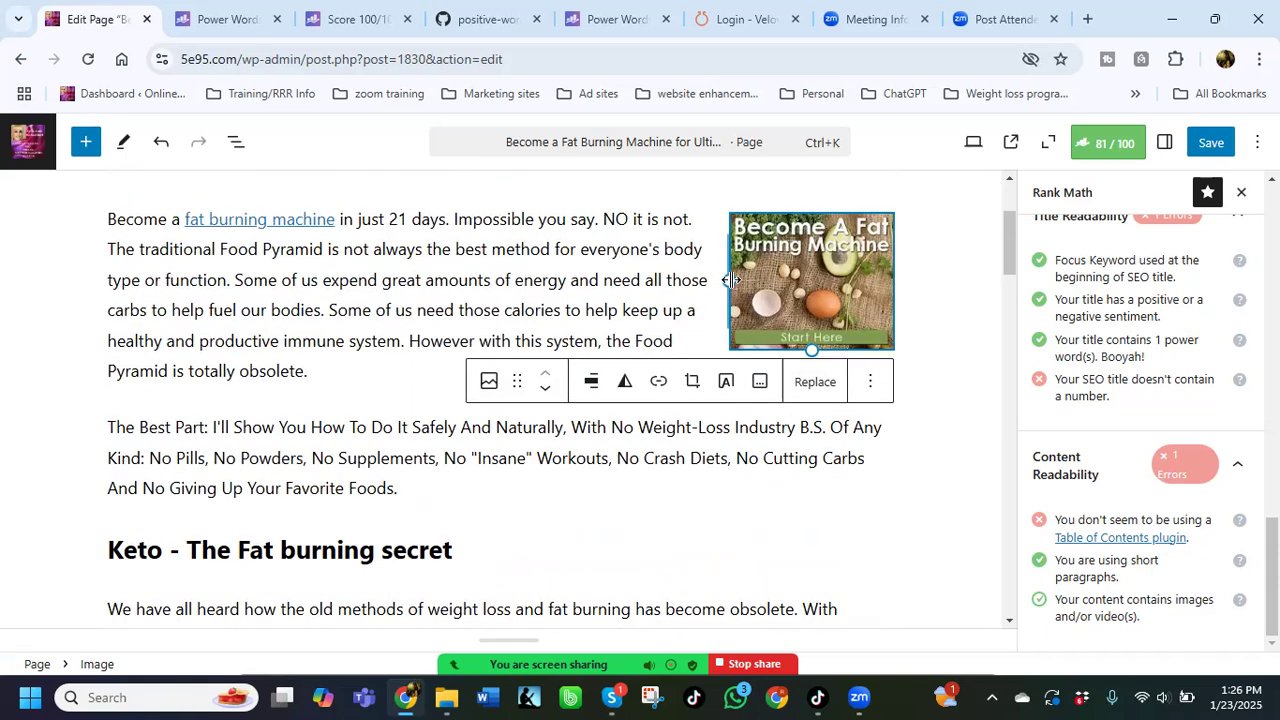
{"action": "left_click_drag", "start_coordinate": [729, 281], "coordinate": [761, 281]}
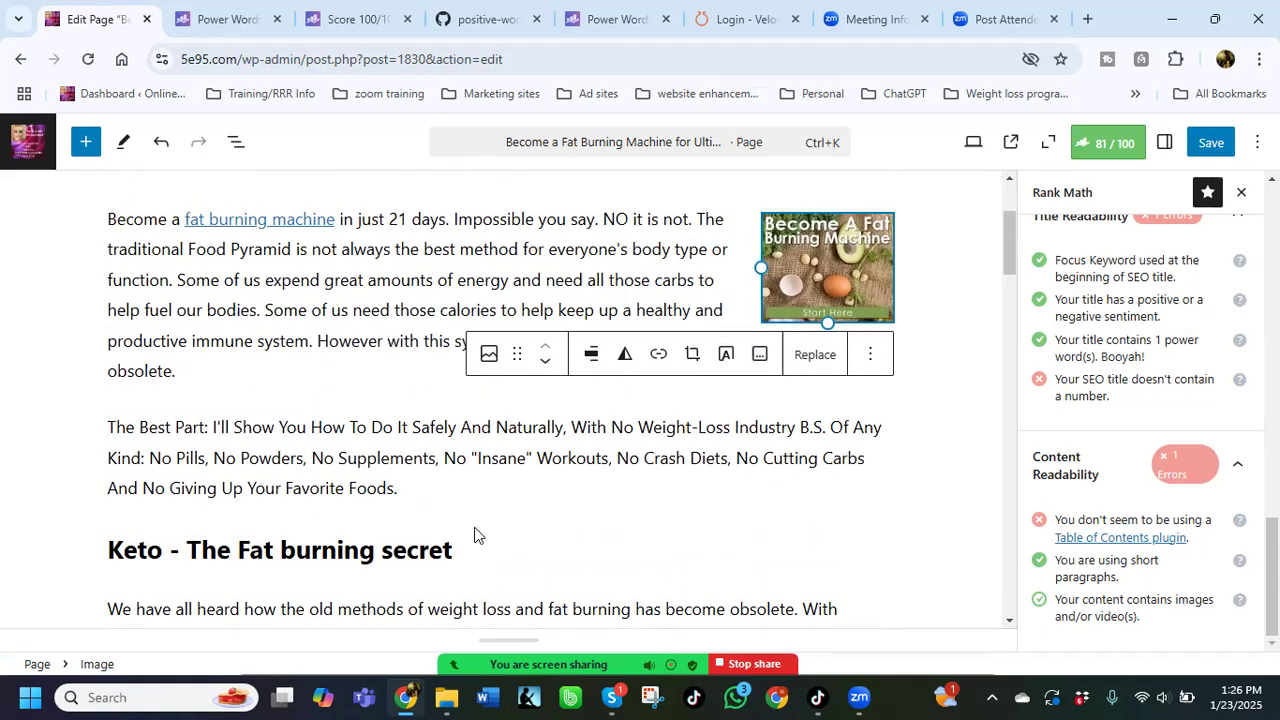
Step: Insert a "Table of Contents by Rank Math" block between the "The Best Part" paragraph and the "Keto - The Fat burning secret" heading
{"action": "left_click", "coordinate": [501, 516]}
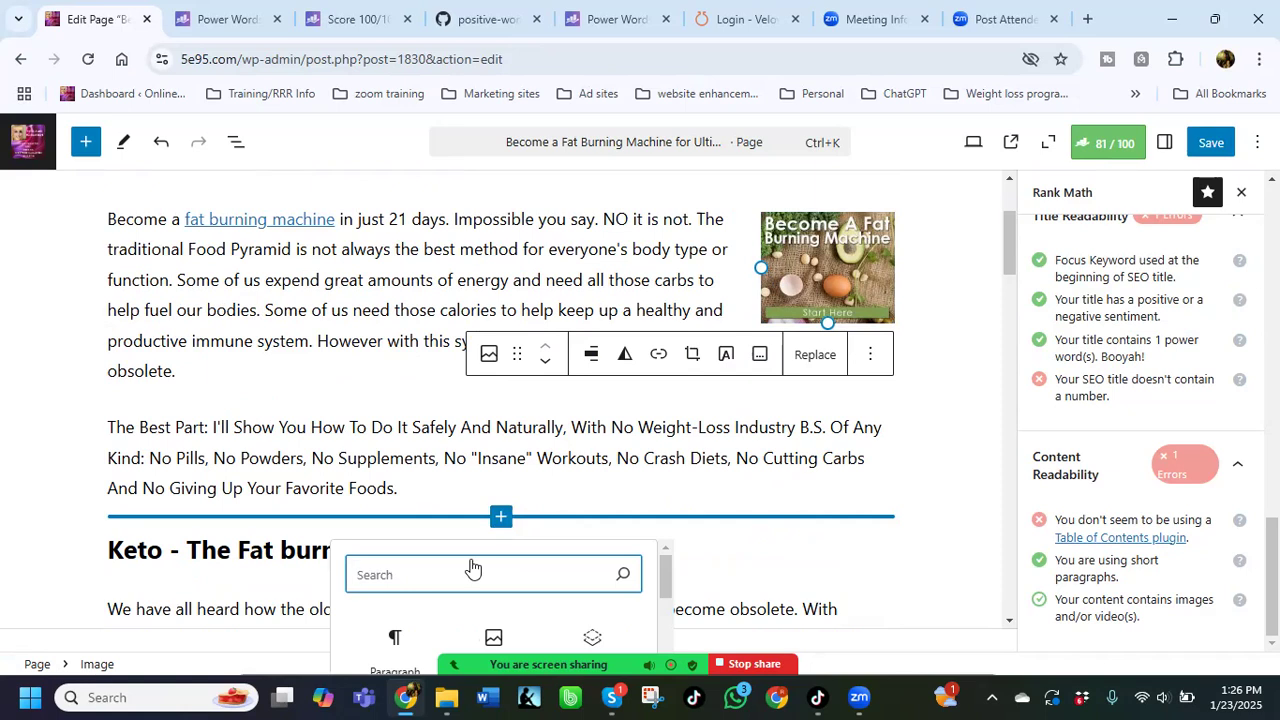
{"action": "type", "text": "table"}
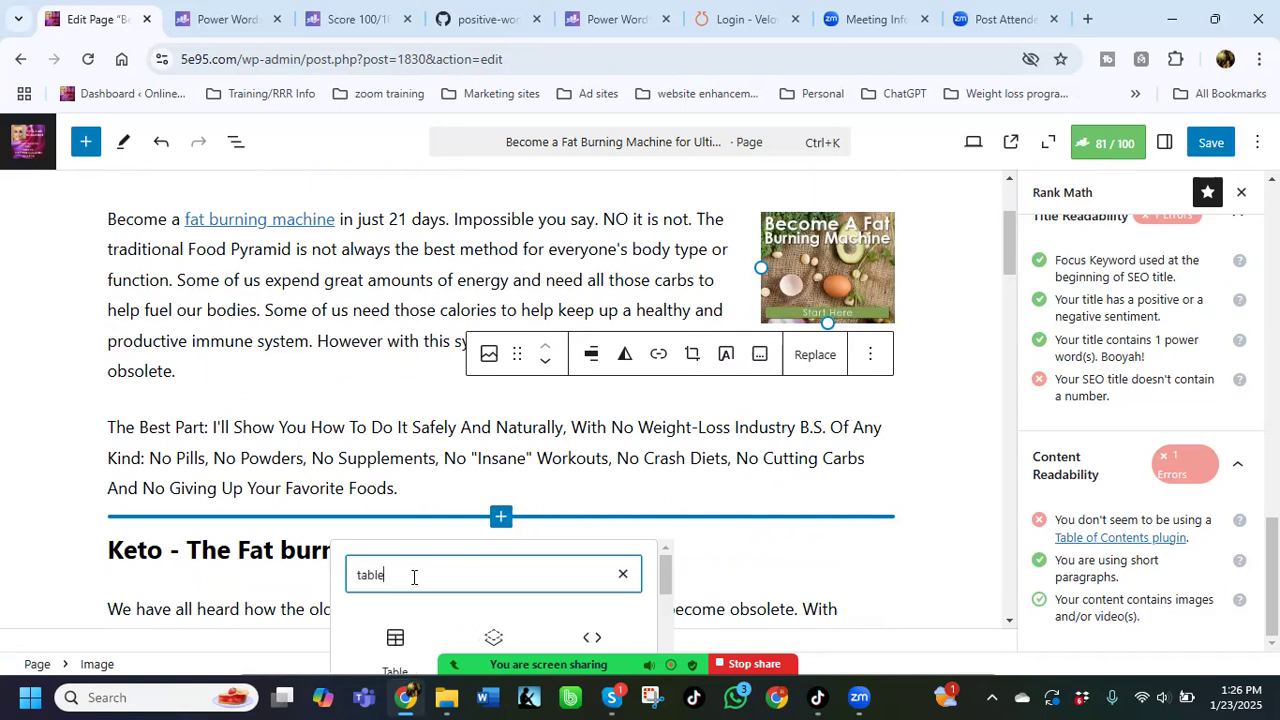
{"action": "scroll", "coordinate": [494, 590], "scroll_direction": "down", "scroll_amount": 2}
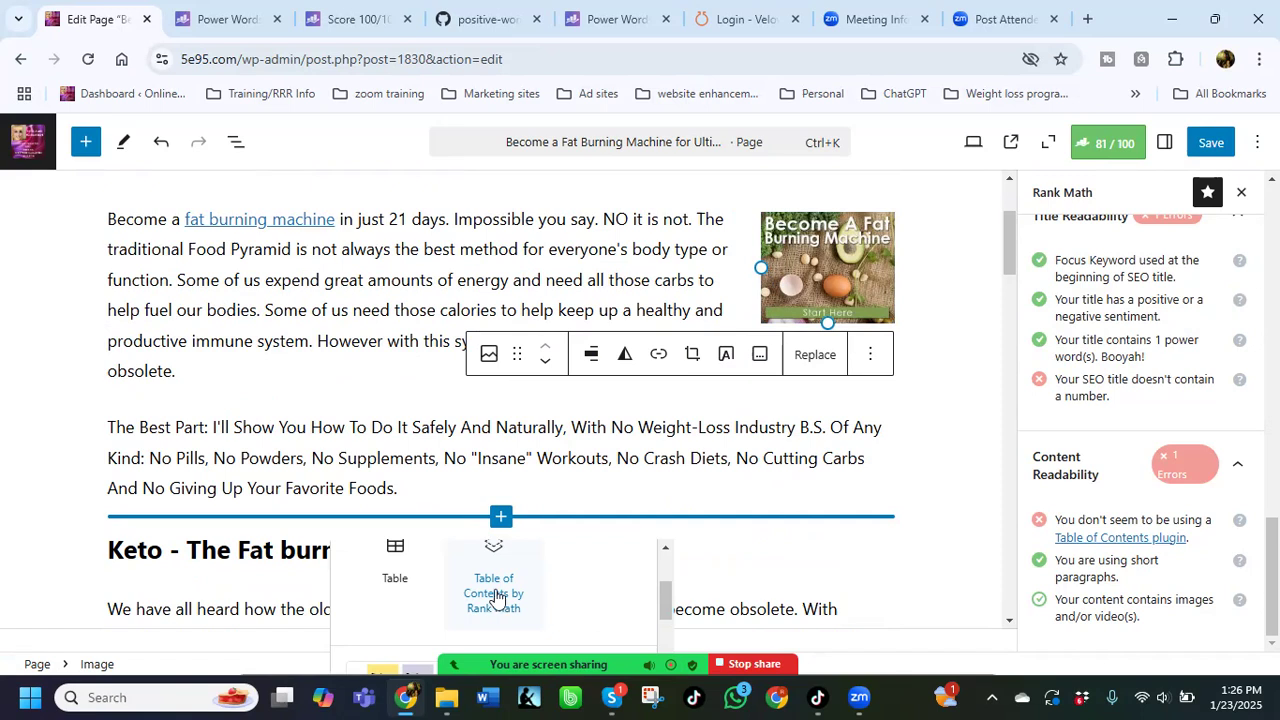
{"action": "left_click", "coordinate": [494, 596]}
{"action": "scroll", "coordinate": [956, 509], "scroll_direction": "down", "scroll_amount": 2}
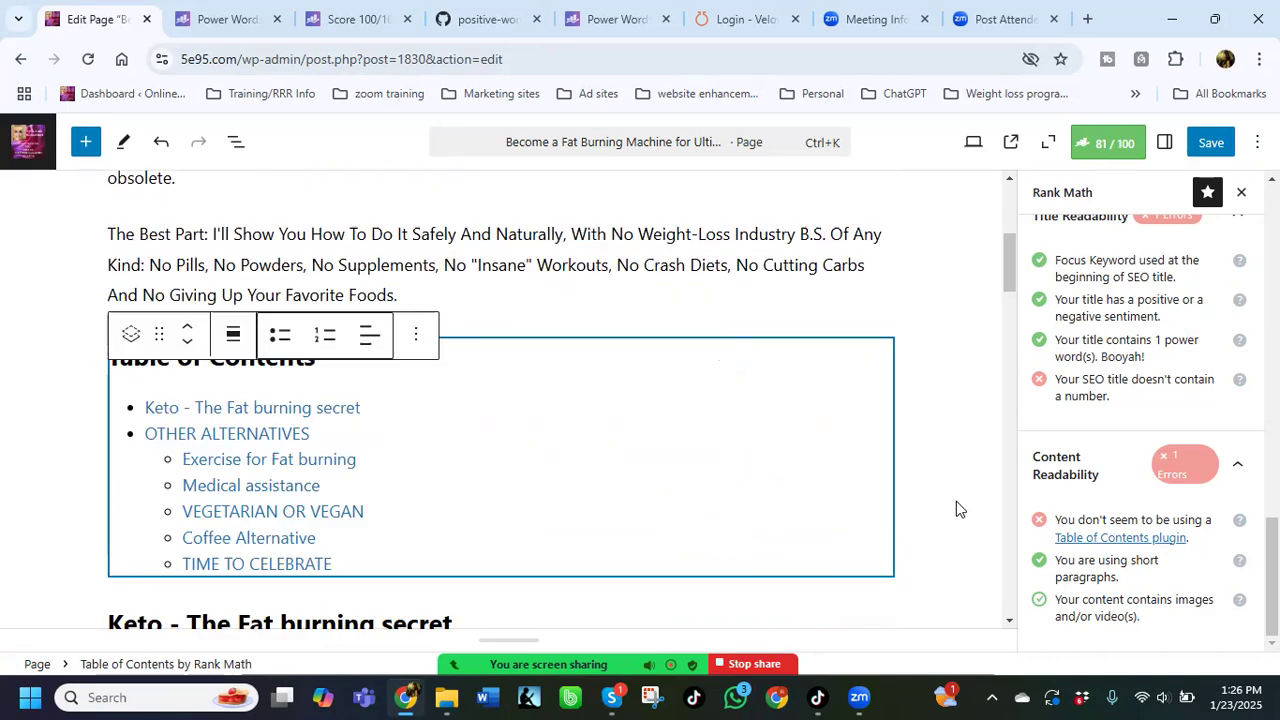
{"action": "scroll", "coordinate": [577, 491], "scroll_direction": "up", "scroll_amount": 1}
{"action": "scroll", "coordinate": [700, 496], "scroll_direction": "down", "scroll_amount": 1}
{"action": "scroll", "coordinate": [700, 495], "scroll_direction": "down", "scroll_amount": 2}
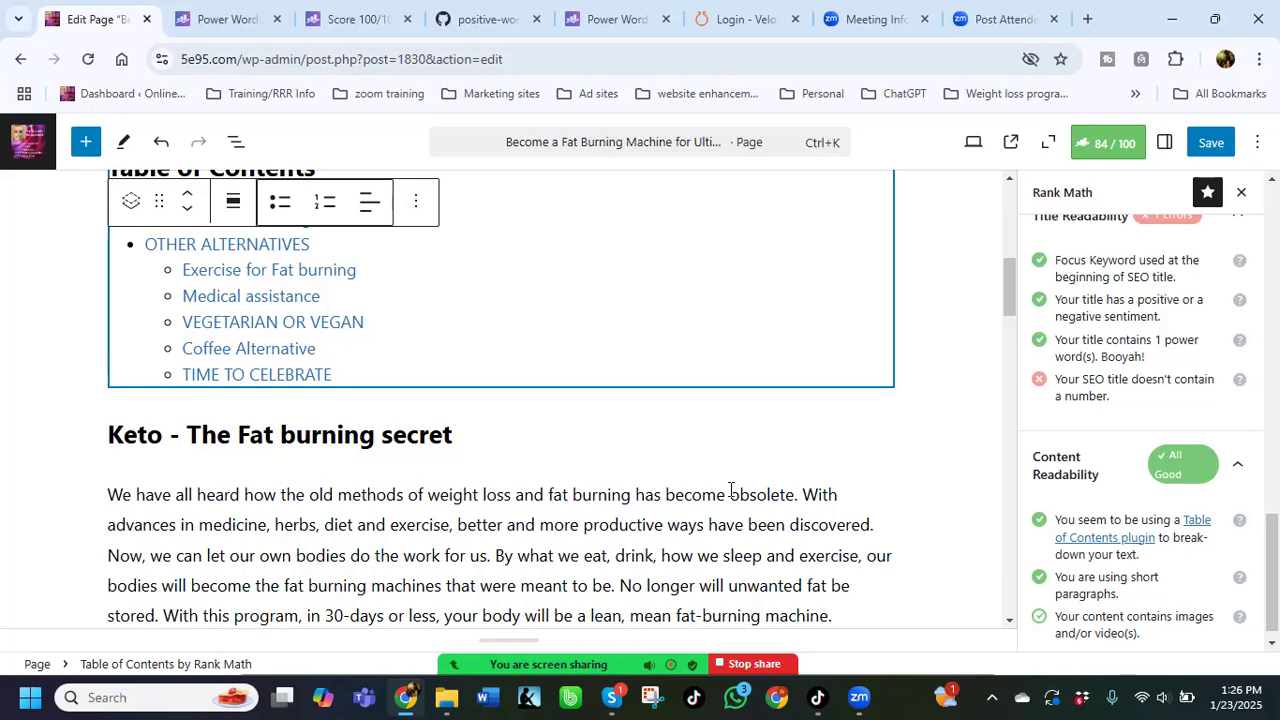
Step: Review the page's section headings against the table of contents, checking which belong under "OTHER ALTERNATIVES"
{"action": "scroll", "coordinate": [914, 466], "scroll_direction": "down", "scroll_amount": 6}
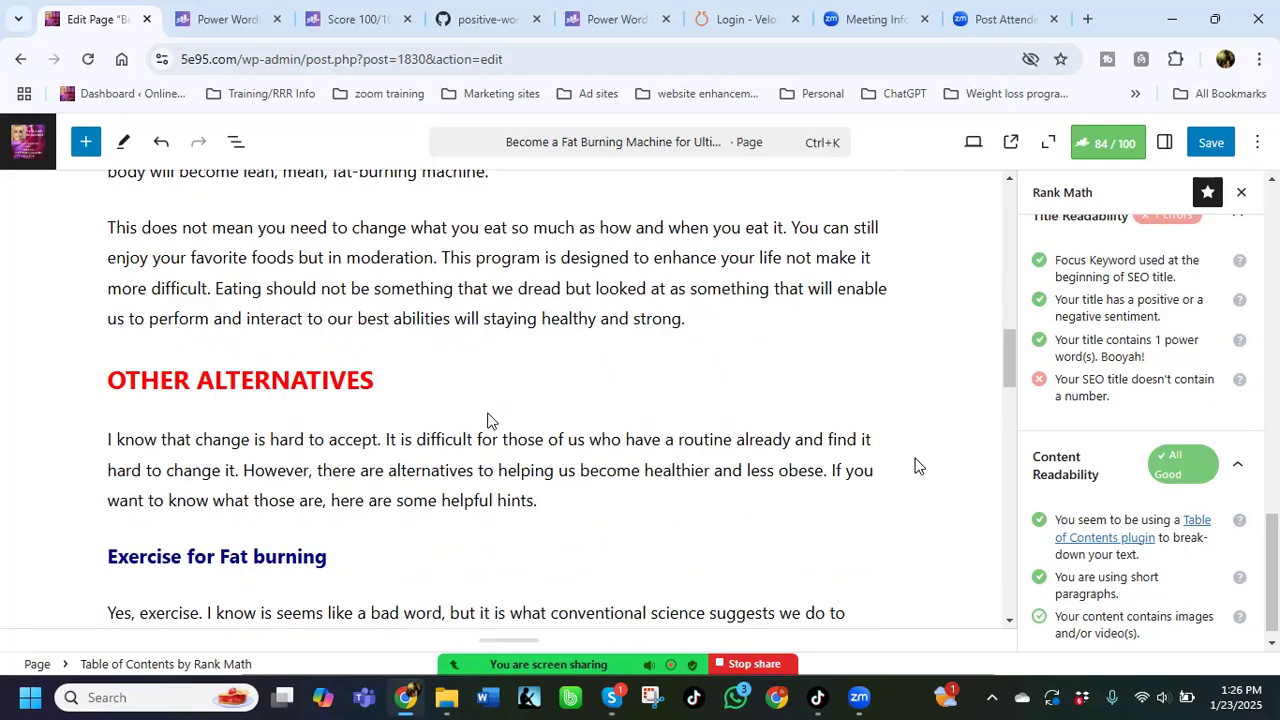
{"action": "scroll", "coordinate": [918, 466], "scroll_direction": "down", "scroll_amount": 2}
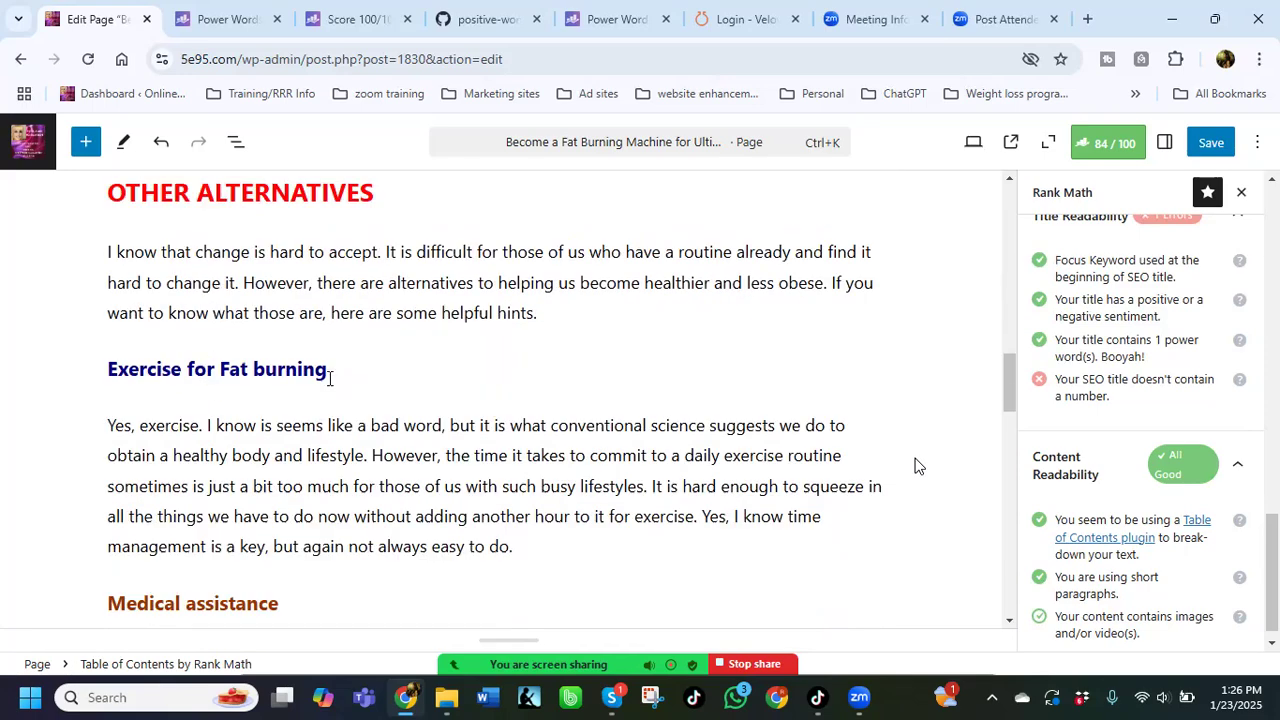
{"action": "scroll", "coordinate": [918, 466], "scroll_direction": "down", "scroll_amount": 2}
{"action": "scroll", "coordinate": [918, 466], "scroll_direction": "up", "scroll_amount": 10}
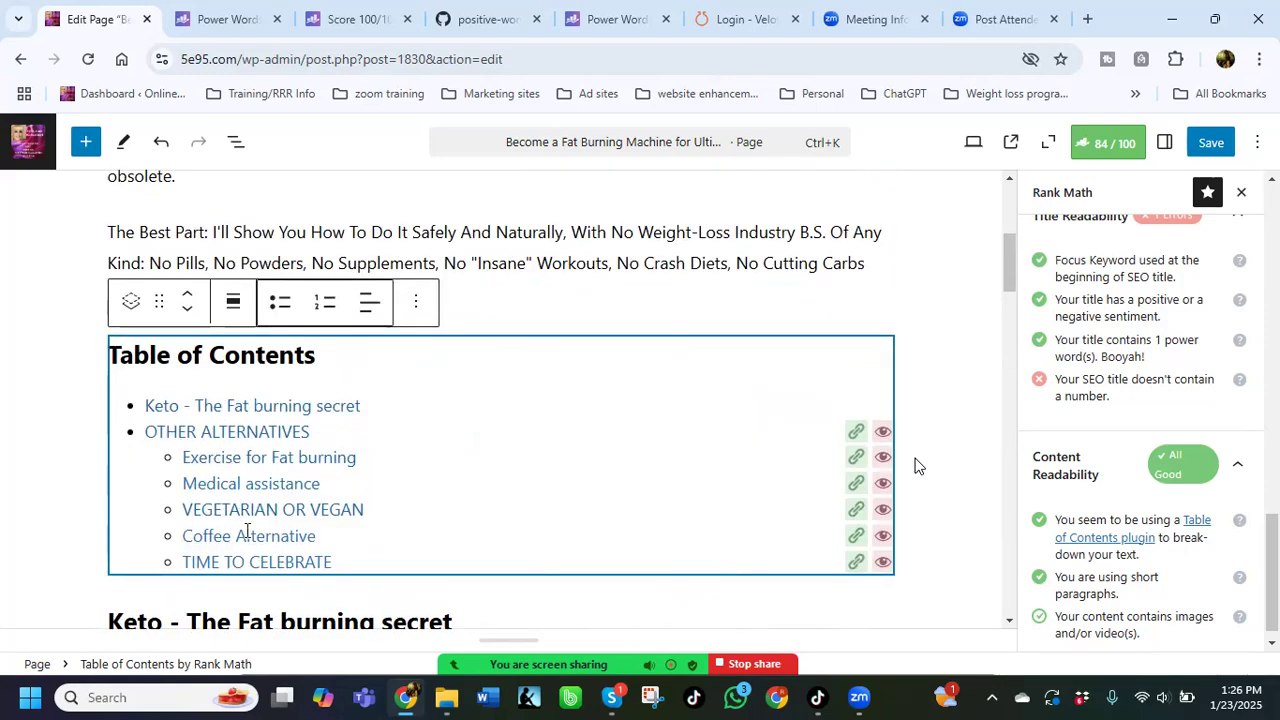
{"action": "scroll", "coordinate": [918, 466], "scroll_direction": "down", "scroll_amount": 10}
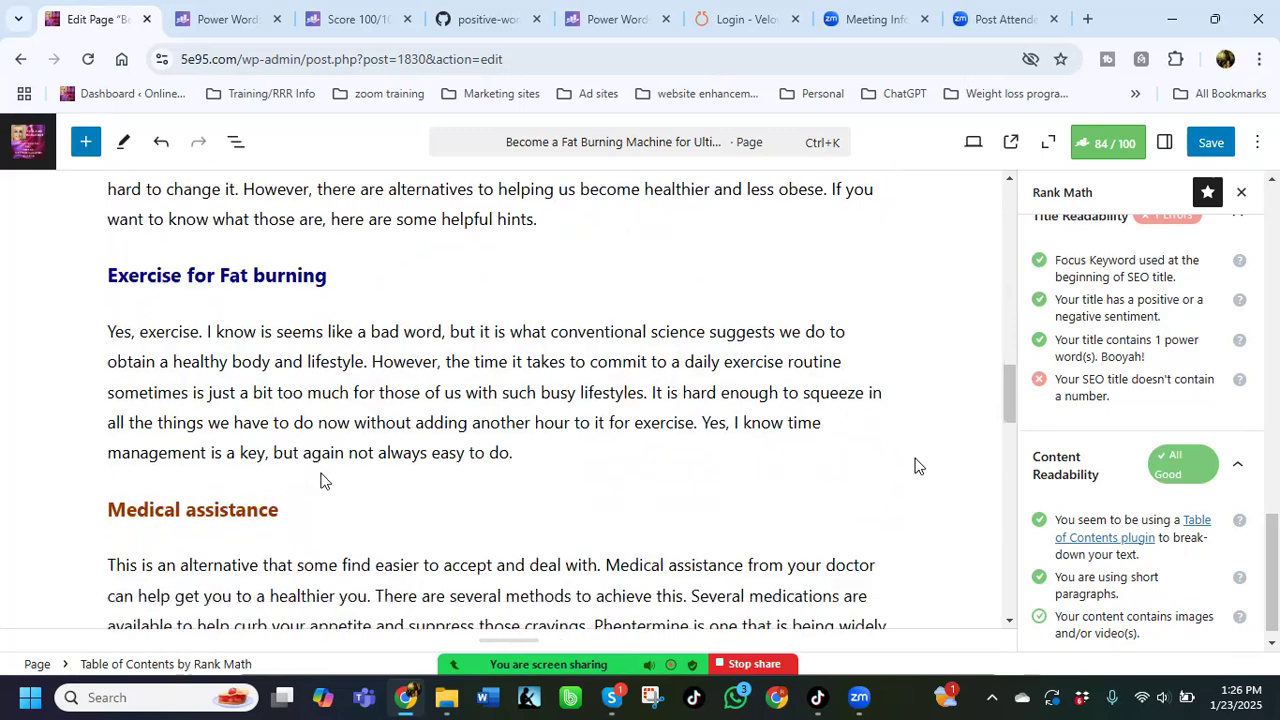
{"action": "scroll", "coordinate": [918, 466], "scroll_direction": "down", "scroll_amount": 7}
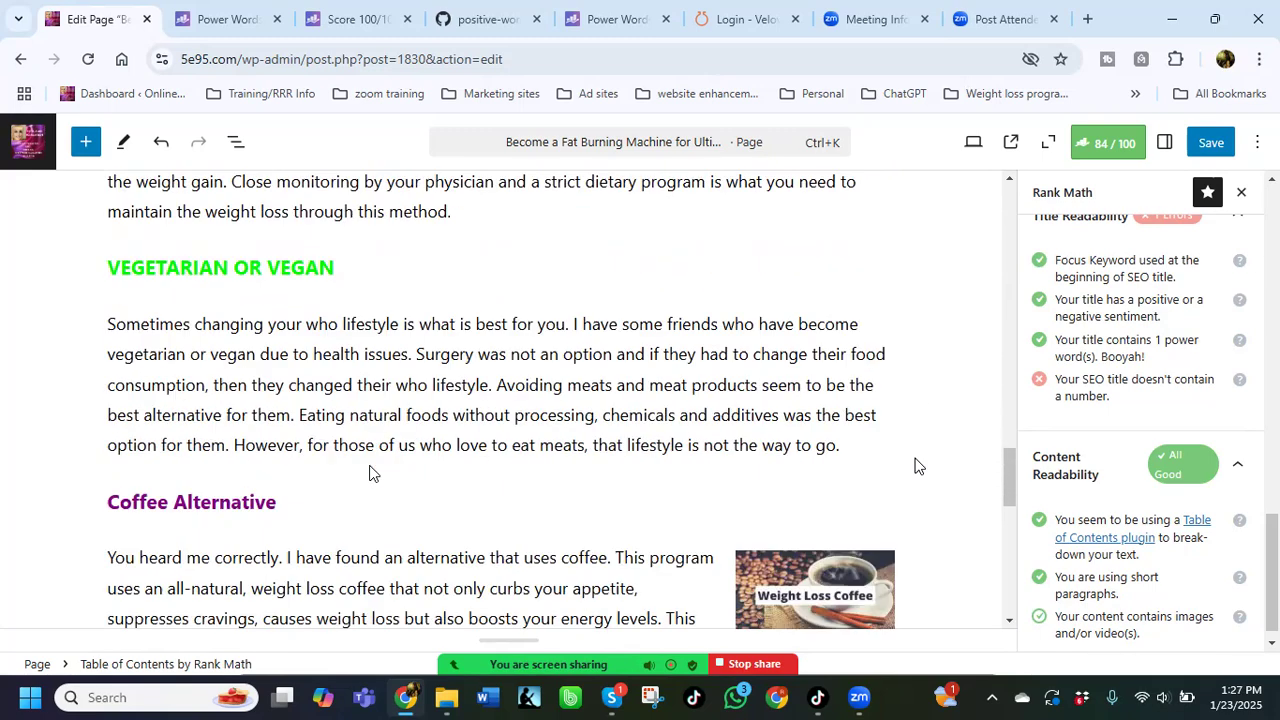
{"action": "scroll", "coordinate": [918, 466], "scroll_direction": "up", "scroll_amount": 2}
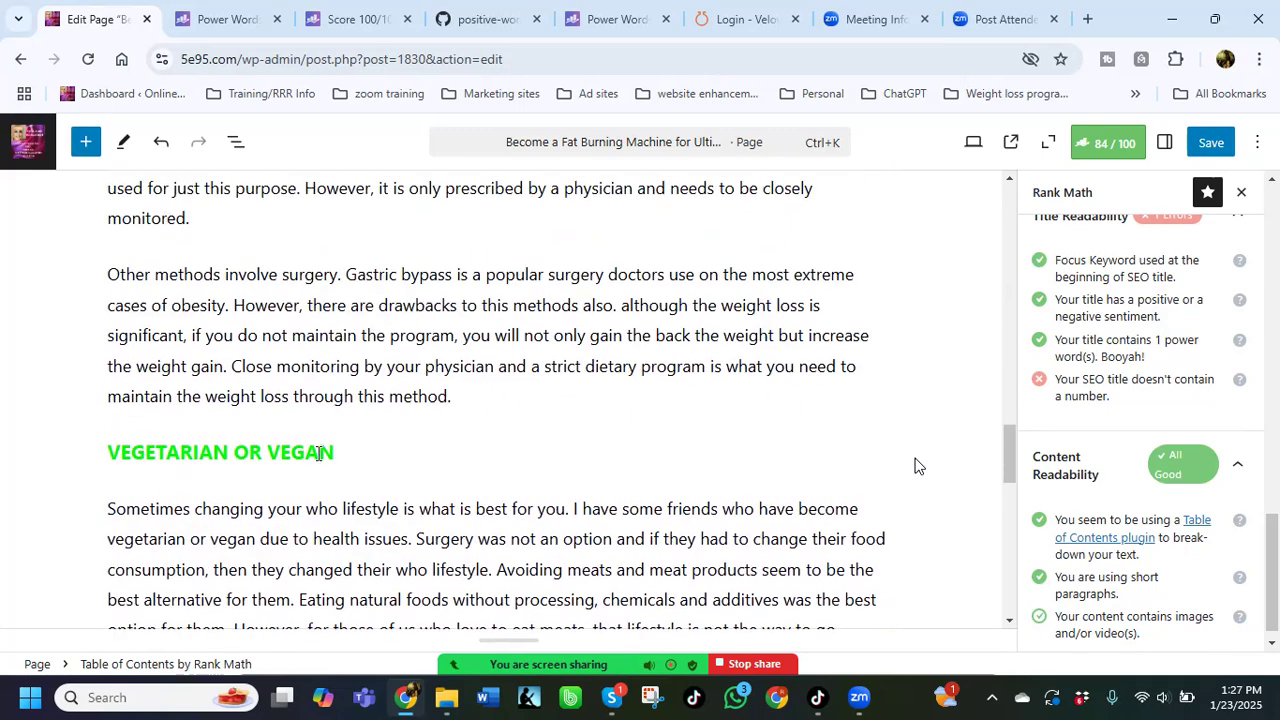
{"action": "scroll", "coordinate": [918, 466], "scroll_direction": "up", "scroll_amount": 6}
{"action": "scroll", "coordinate": [918, 466], "scroll_direction": "down", "scroll_amount": 6}
{"action": "scroll", "coordinate": [918, 466], "scroll_direction": "down", "scroll_amount": 6}
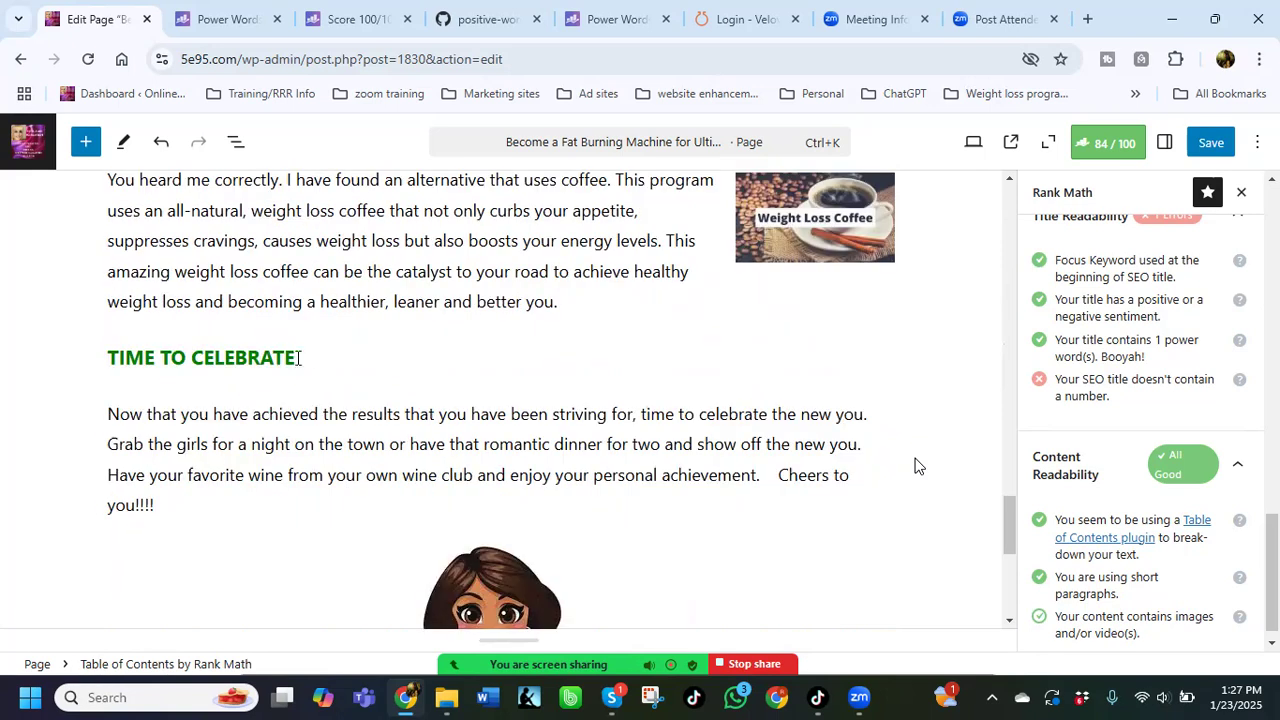
Step: Change the "Coffee Alternative" heading to Heading 2 and check its level in the table of contents
{"action": "scroll", "coordinate": [918, 466], "scroll_direction": "up", "scroll_amount": 2}
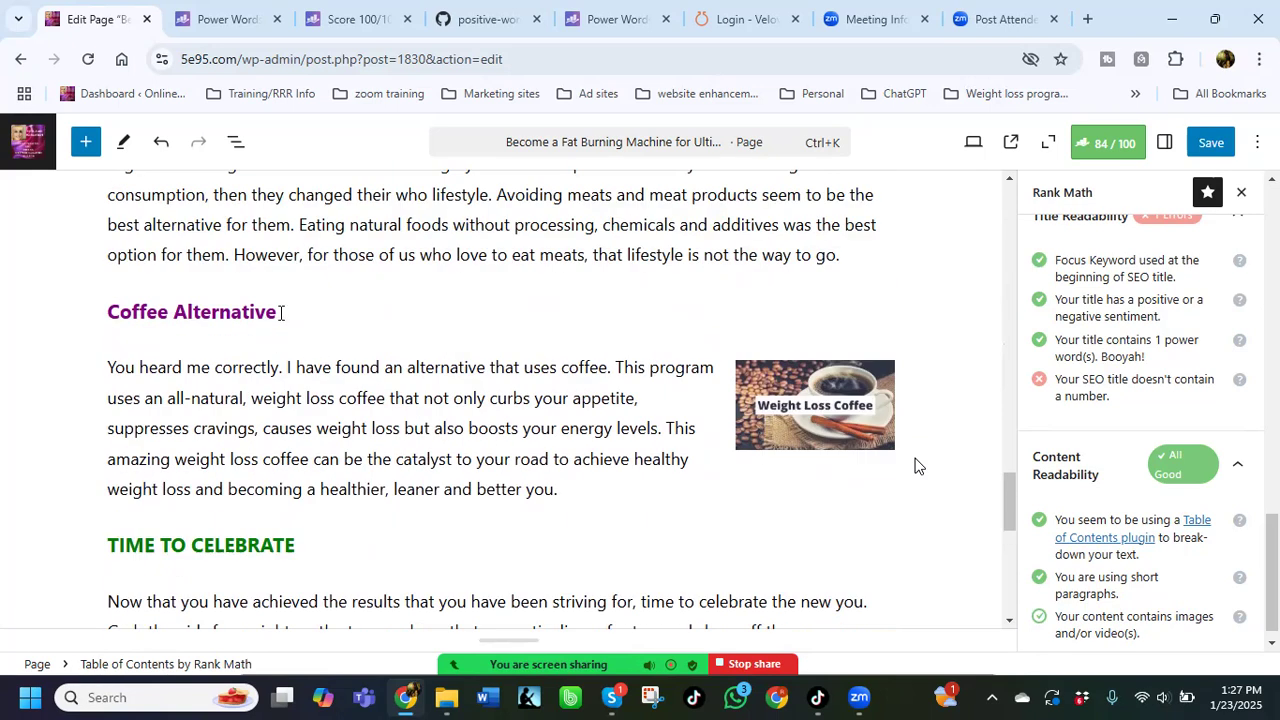
{"action": "left_click", "coordinate": [280, 313]}
{"action": "left_click", "coordinate": [233, 266]}
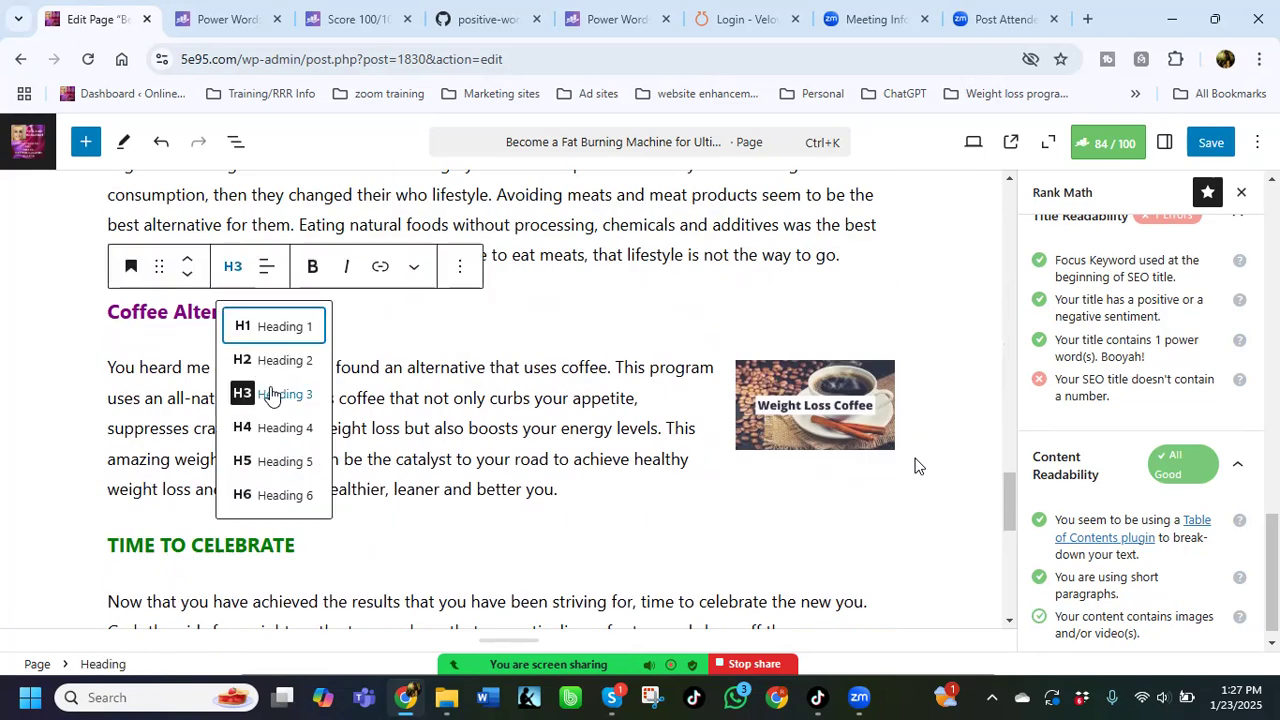
{"action": "left_click", "coordinate": [283, 361]}
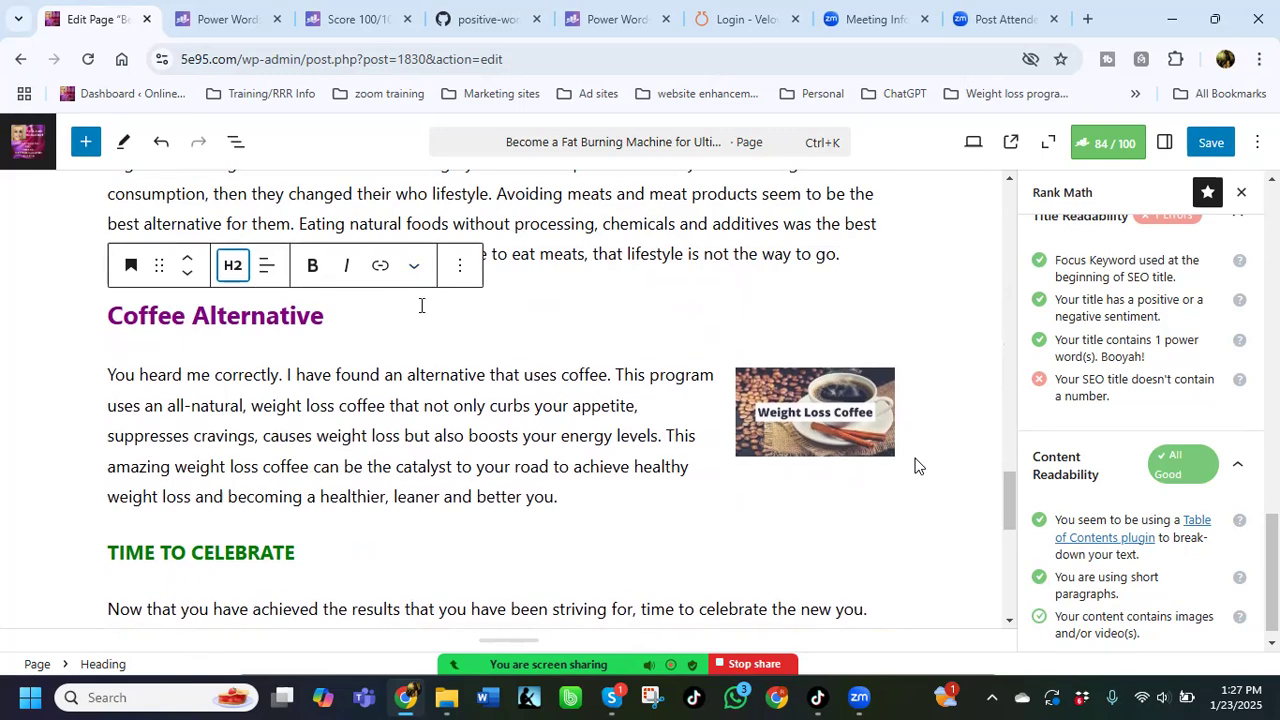
{"action": "scroll", "coordinate": [421, 305], "scroll_direction": "up", "scroll_amount": 15}
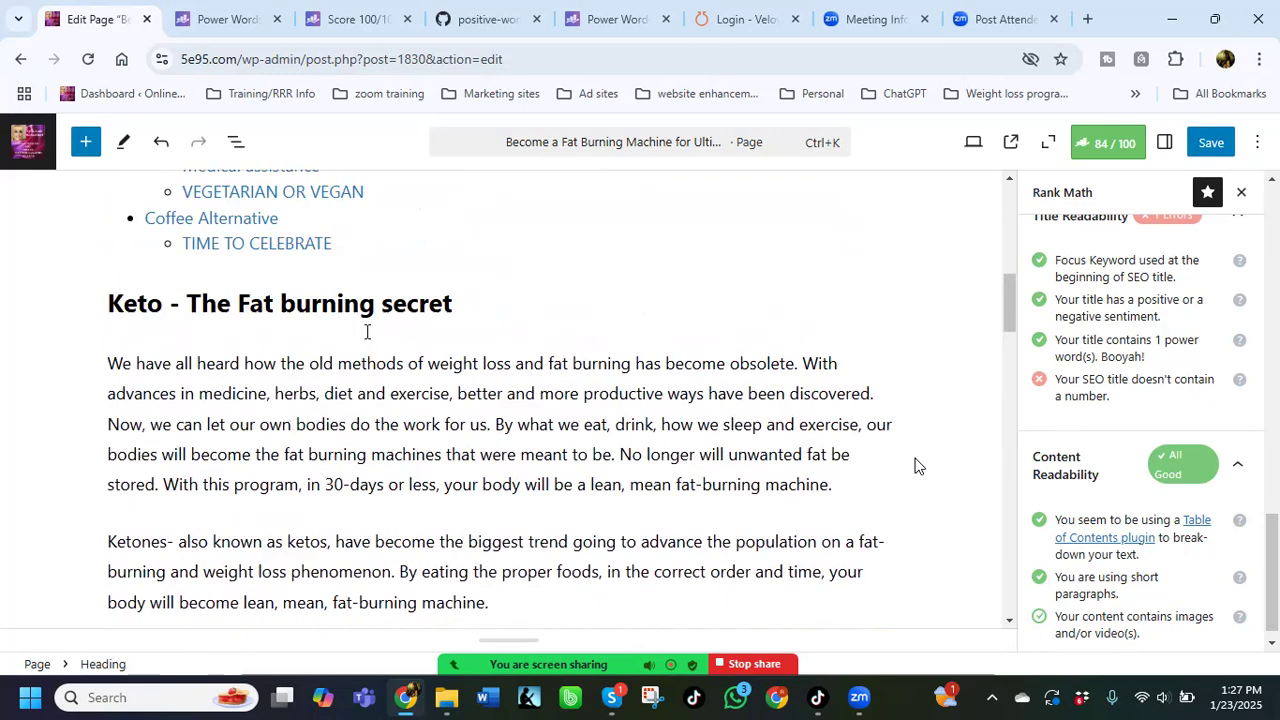
{"action": "scroll", "coordinate": [367, 331], "scroll_direction": "up", "scroll_amount": 2}
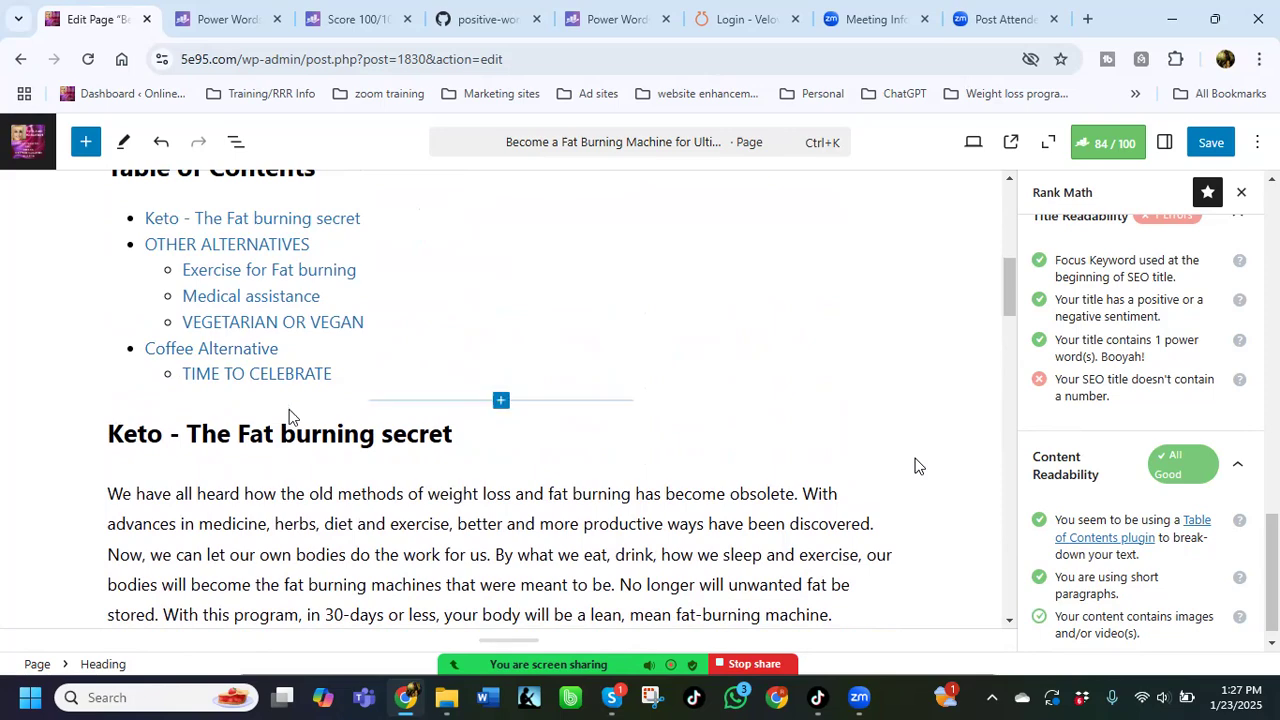
Step: Change the "TIME TO CELEBRATE" heading to Heading 2
{"action": "scroll", "coordinate": [310, 480], "scroll_direction": "down", "scroll_amount": 15}
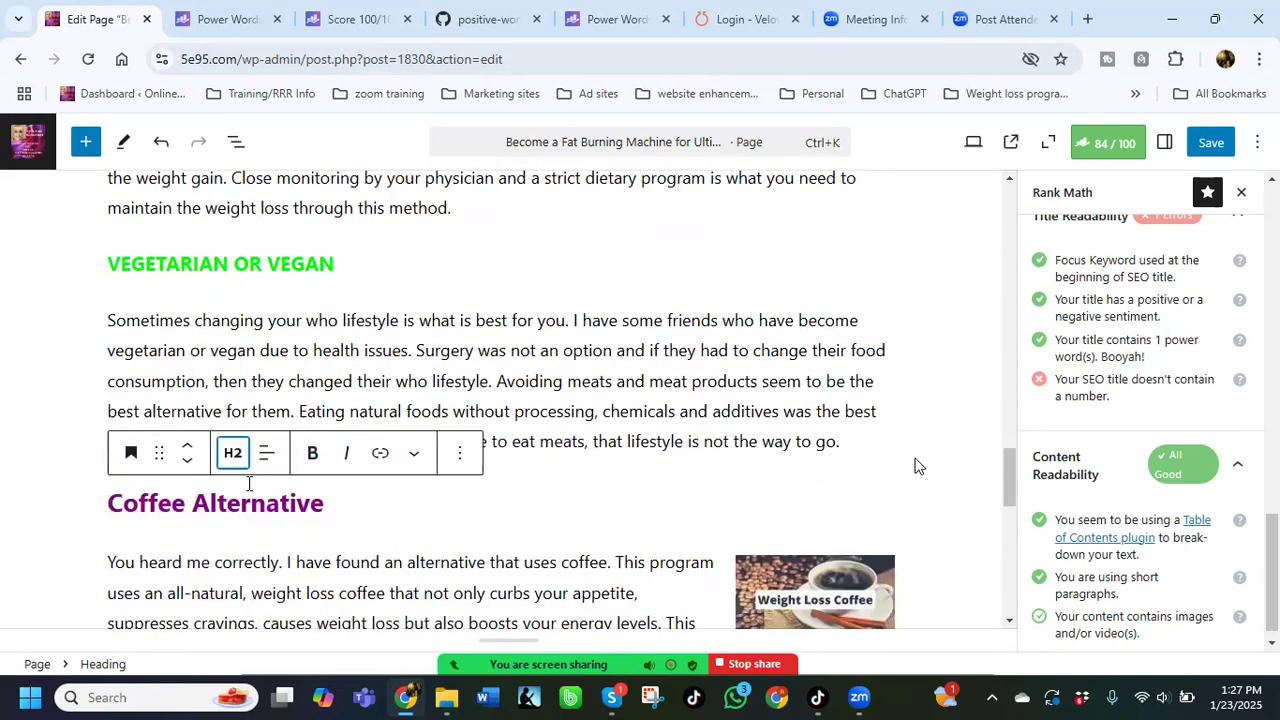
{"action": "scroll", "coordinate": [249, 484], "scroll_direction": "down", "scroll_amount": 3}
{"action": "triple_click", "coordinate": [231, 458]}
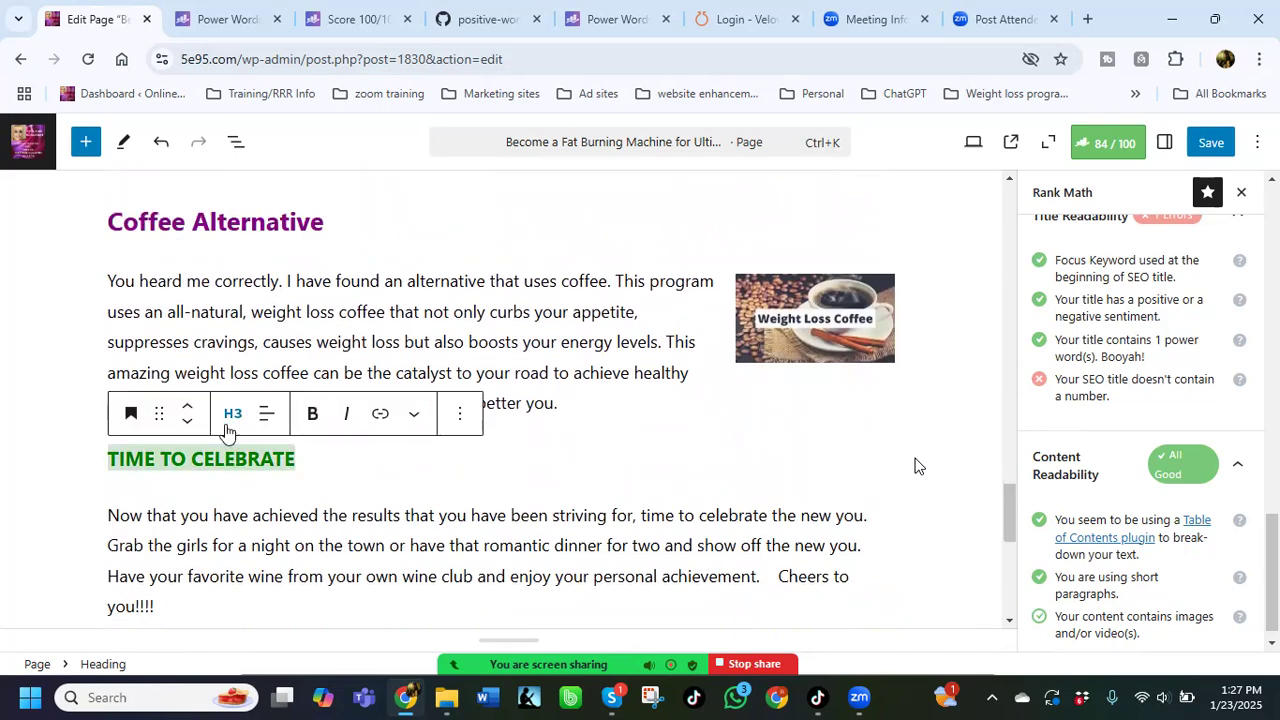
{"action": "left_click", "coordinate": [228, 428]}
{"action": "left_click", "coordinate": [250, 508]}
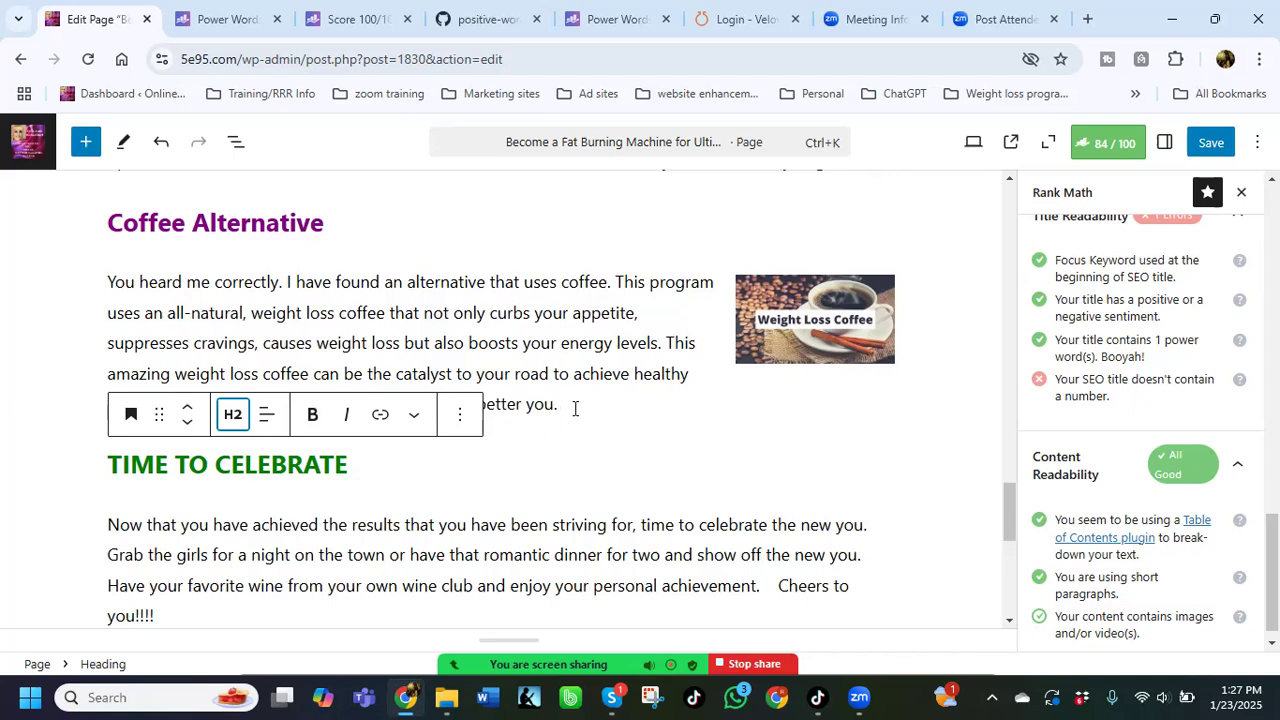
Step: Check the page's remaining sections and Rank Math score, then save the page
{"action": "scroll", "coordinate": [575, 408], "scroll_direction": "up", "scroll_amount": 4}
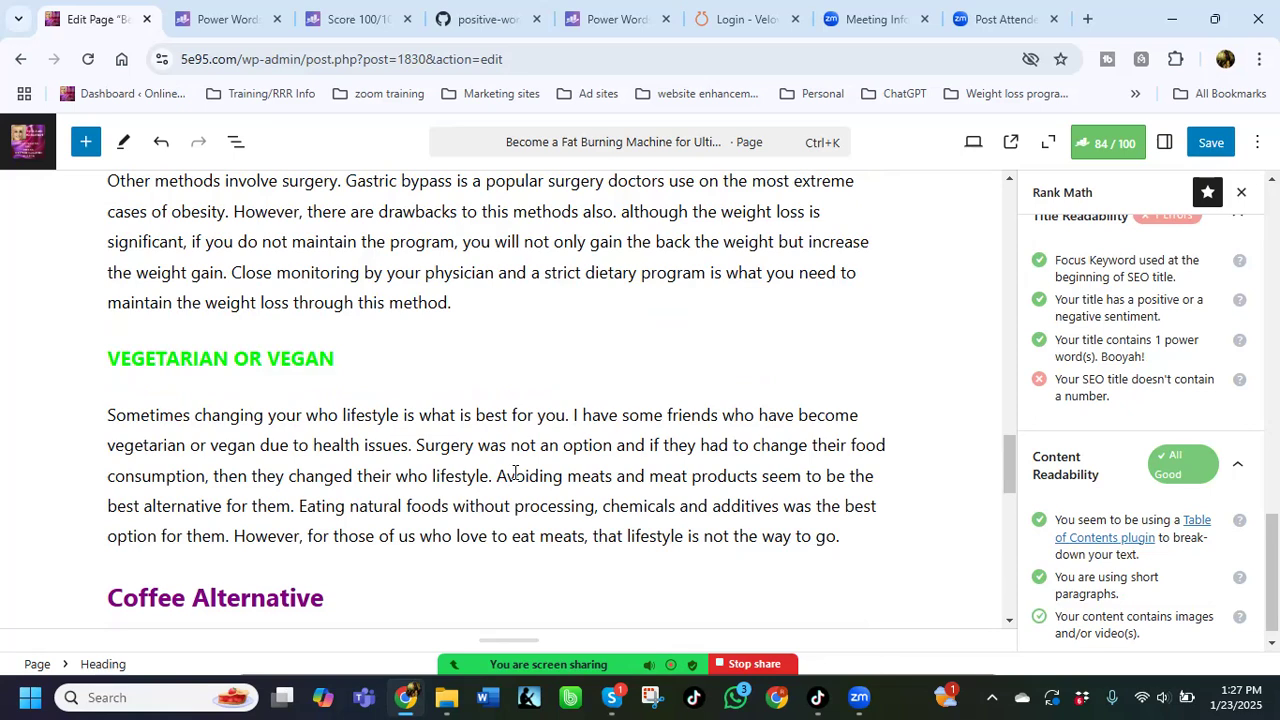
{"action": "scroll", "coordinate": [582, 414], "scroll_direction": "up", "scroll_amount": 8}
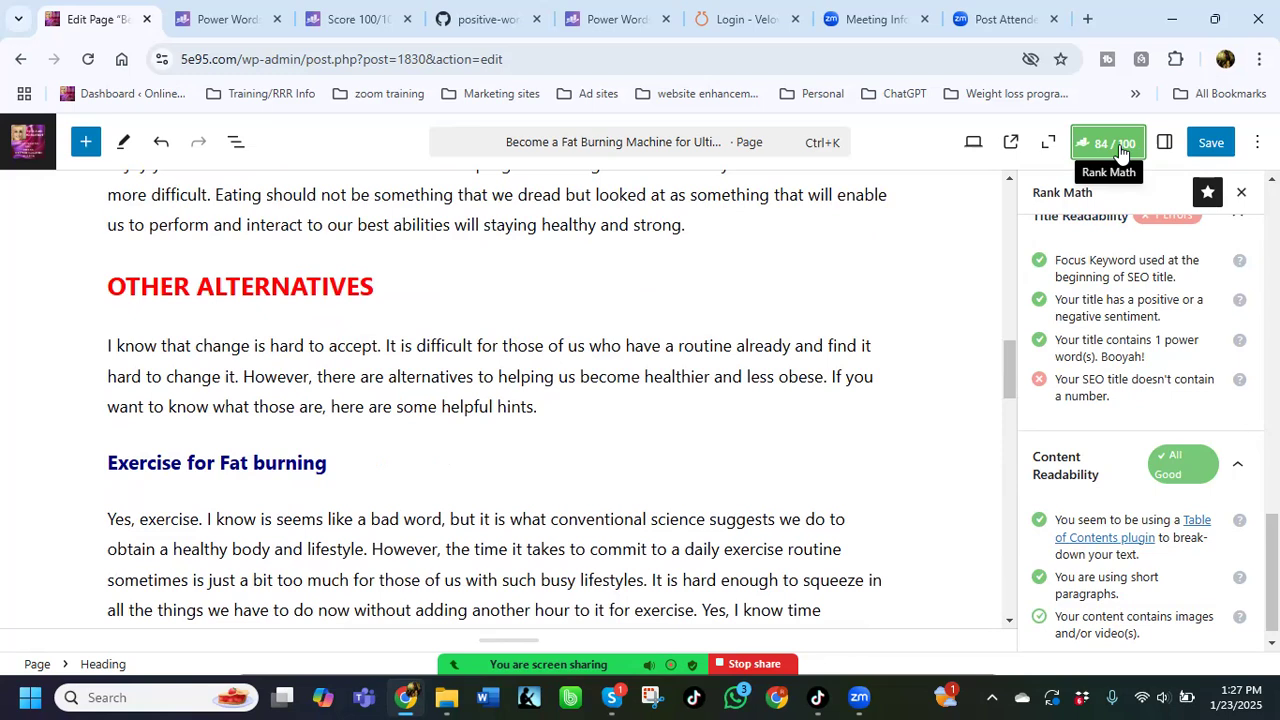
{"action": "left_click", "coordinate": [1214, 146]}
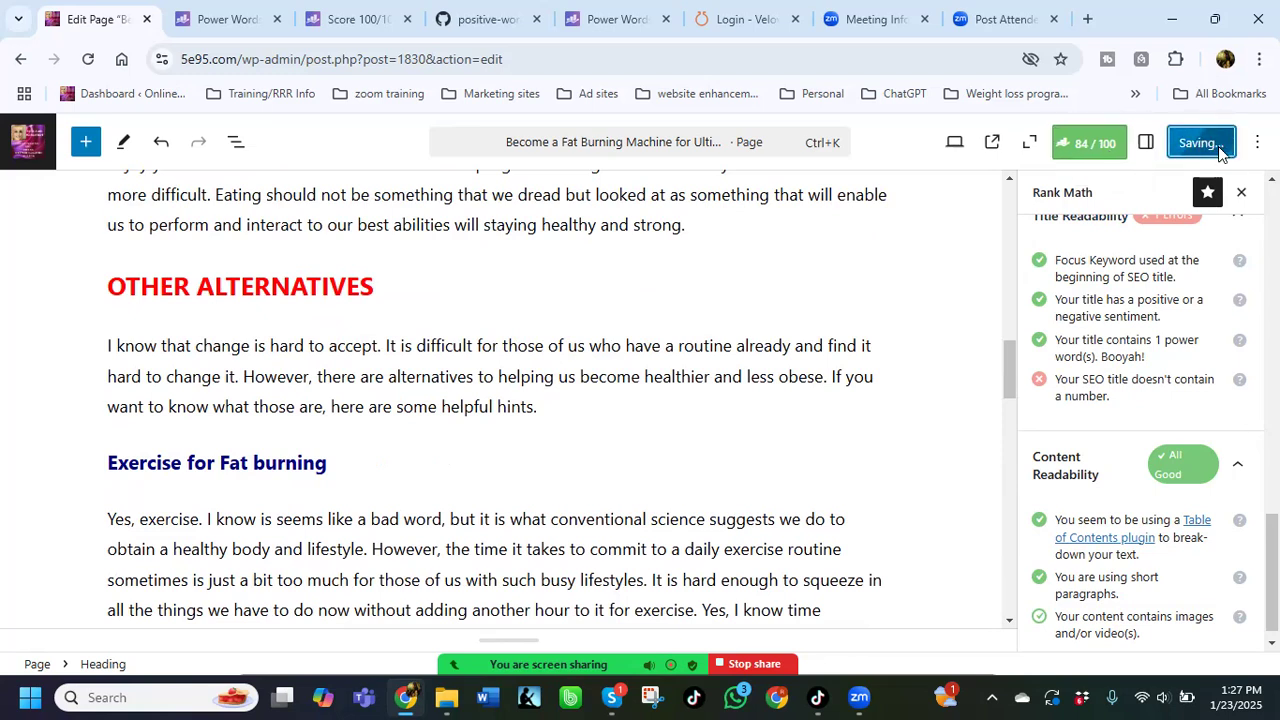
Step: Return to the Pages list, go to page 3 of it and open "Better Sleep Tips For A Restful Night" for editing
{"action": "left_click", "coordinate": [18, 60]}
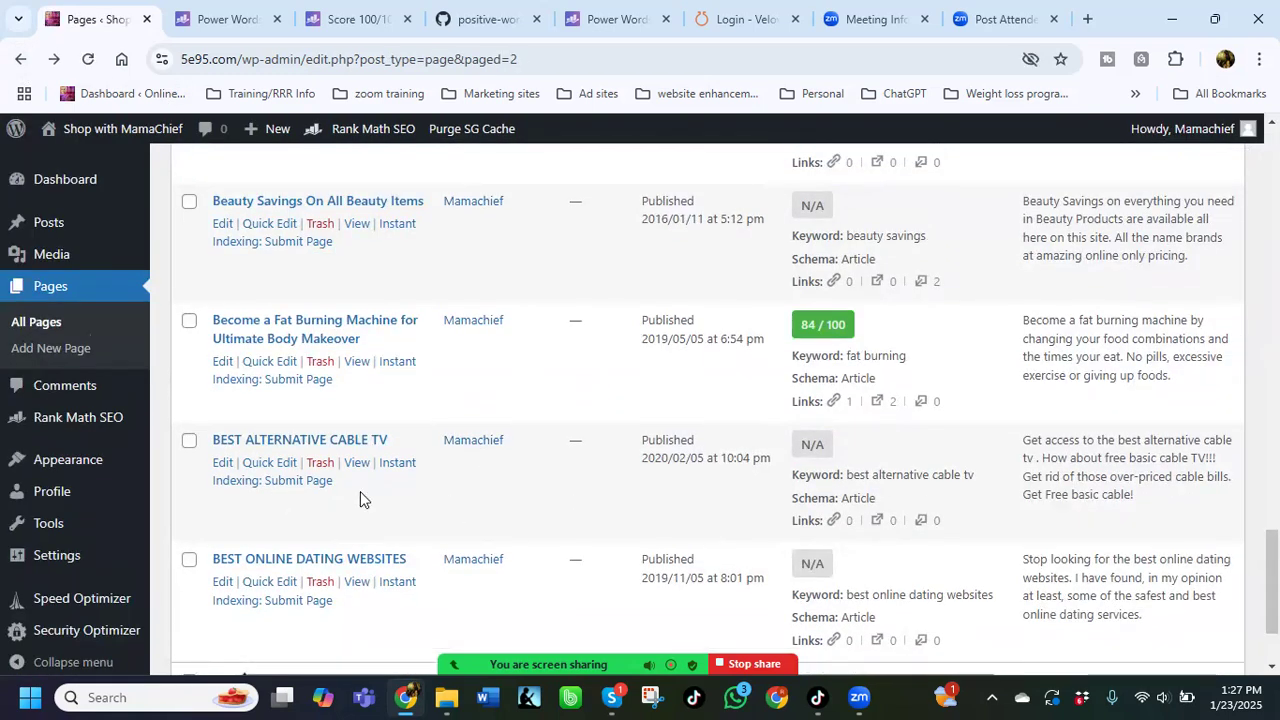
{"action": "scroll", "coordinate": [411, 497], "scroll_direction": "down", "scroll_amount": 3}
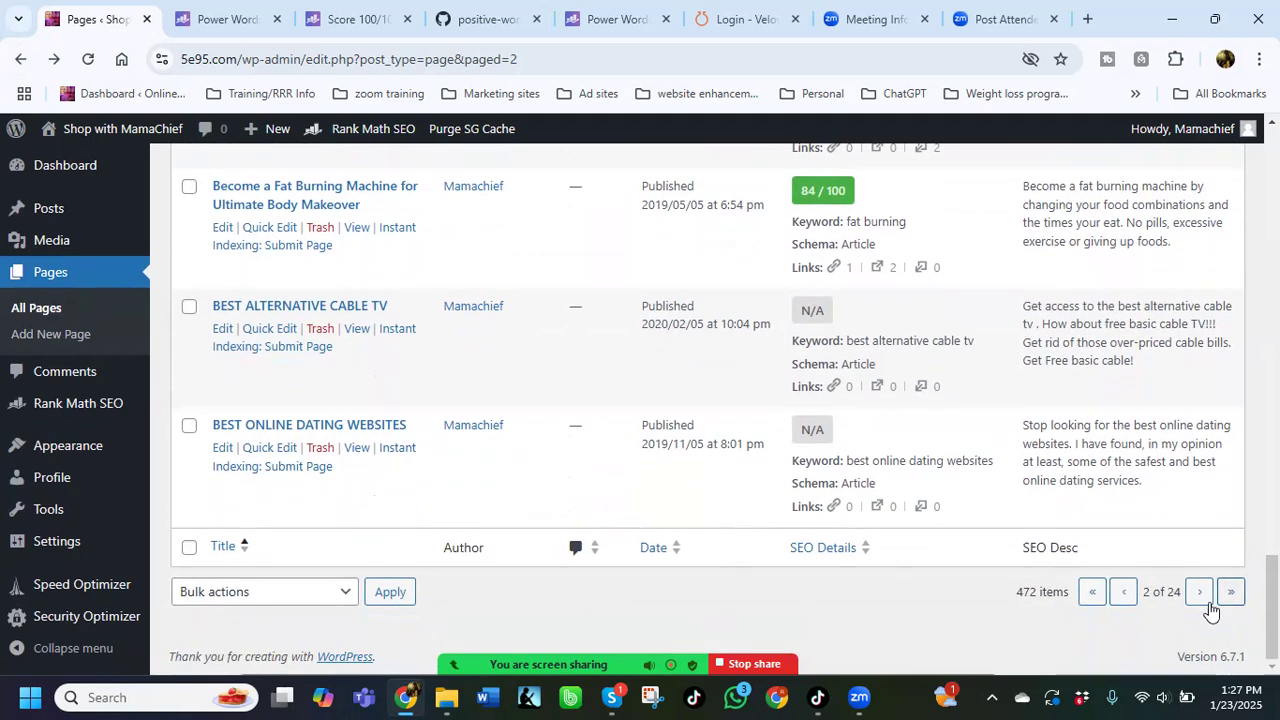
{"action": "left_click", "coordinate": [1200, 596]}
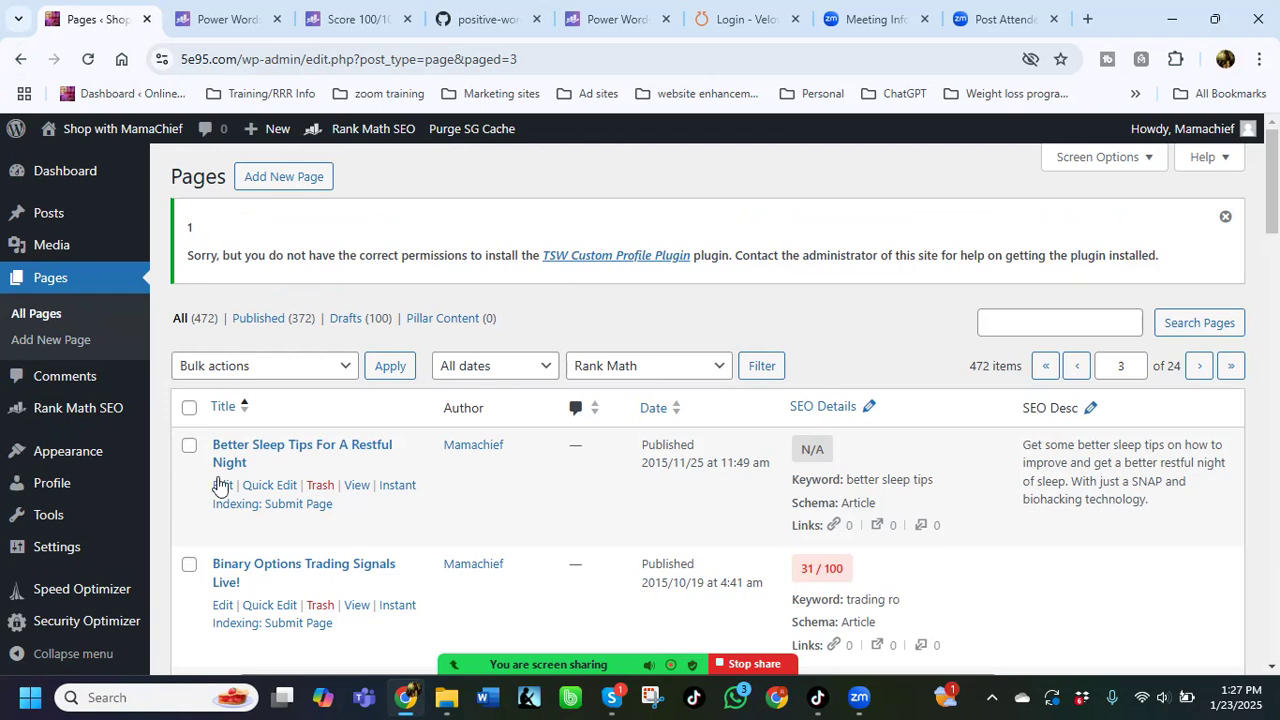
{"action": "scroll", "coordinate": [220, 487], "scroll_direction": "down", "scroll_amount": 1}
{"action": "left_click", "coordinate": [222, 393]}
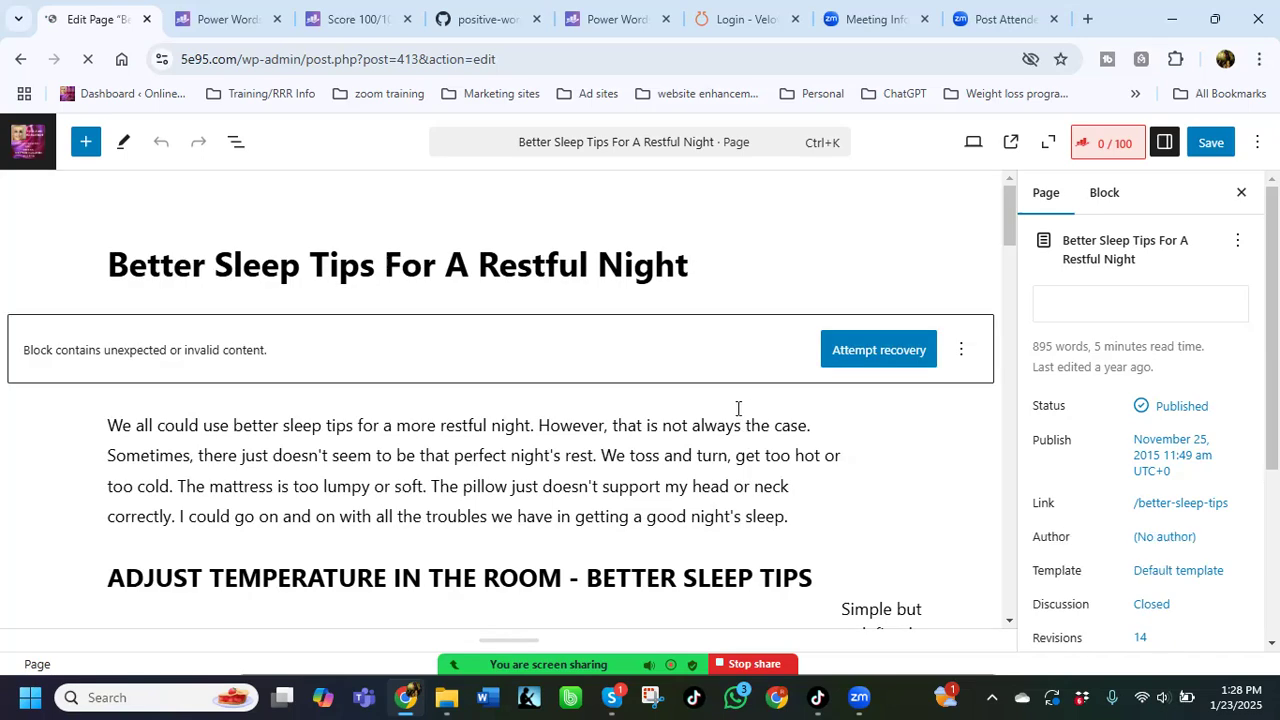
Step: Recover the invalid block below the page title and shrink the restored bedroom image slightly
{"action": "left_click", "coordinate": [918, 351]}
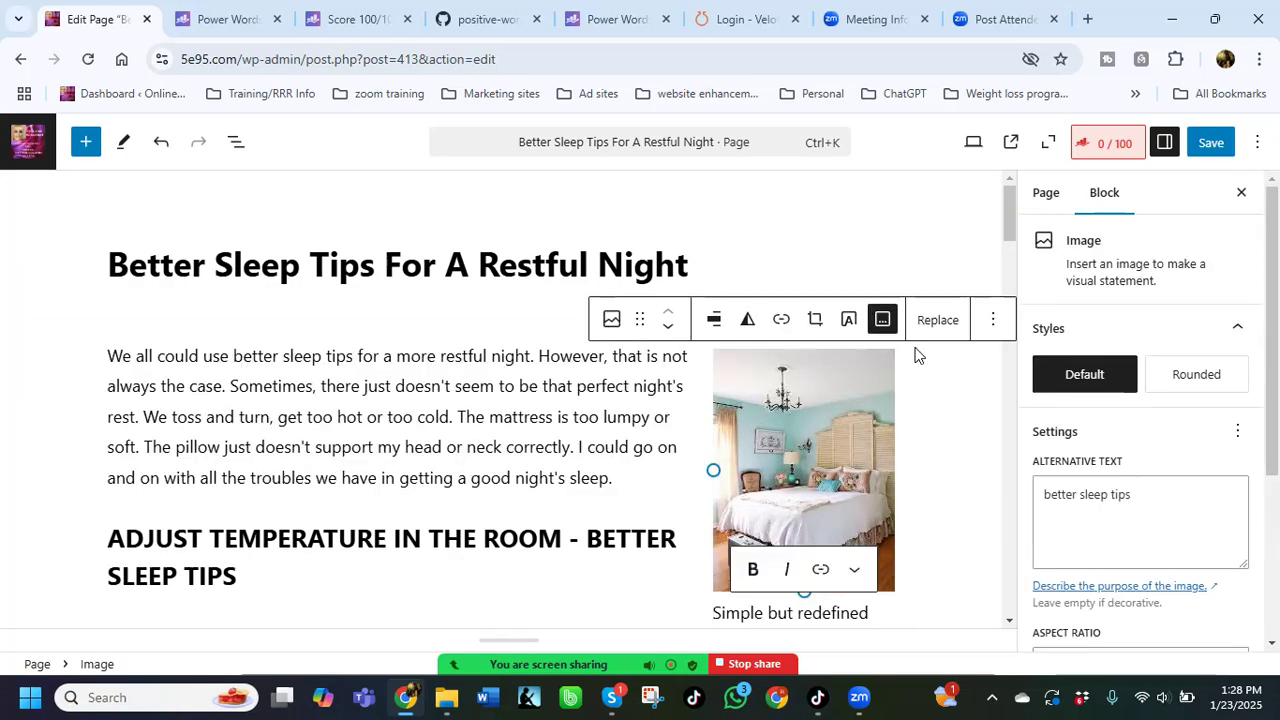
{"action": "left_click_drag", "start_coordinate": [714, 477], "coordinate": [756, 475]}
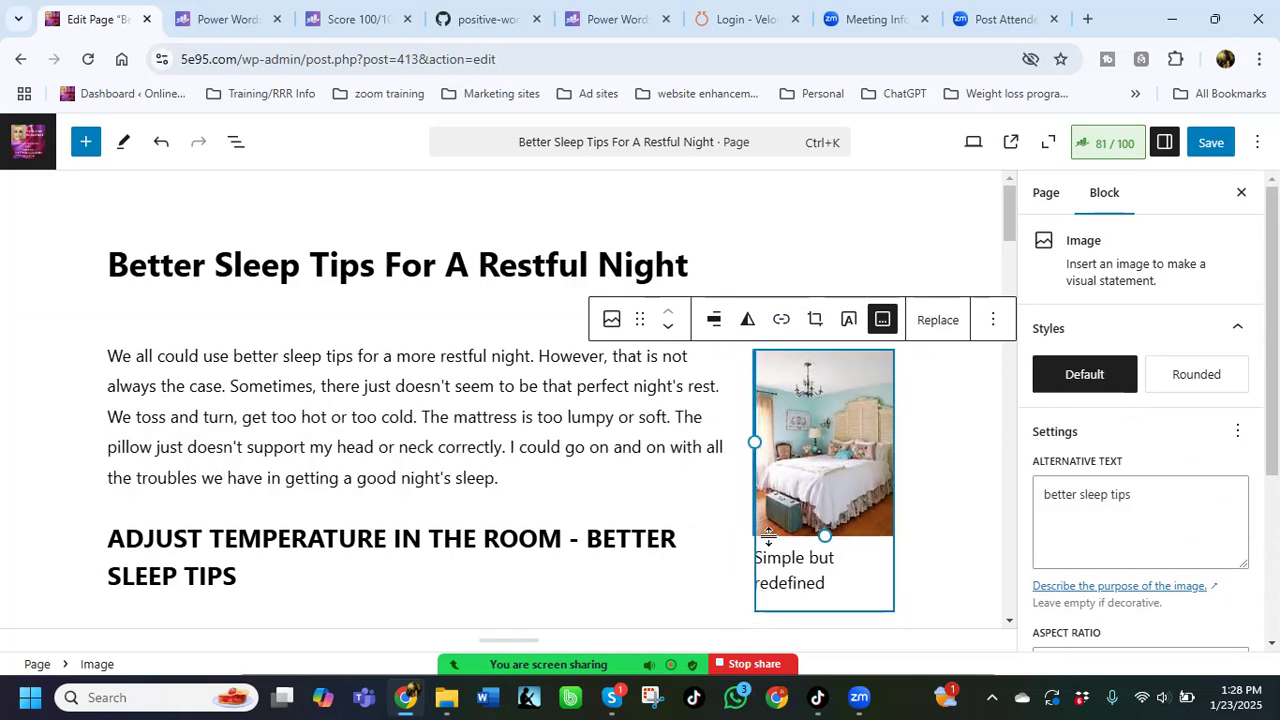
Step: Delete the "Simple but redefined" caption text under the bedroom image
{"action": "left_click_drag", "start_coordinate": [831, 582], "coordinate": [743, 557]}
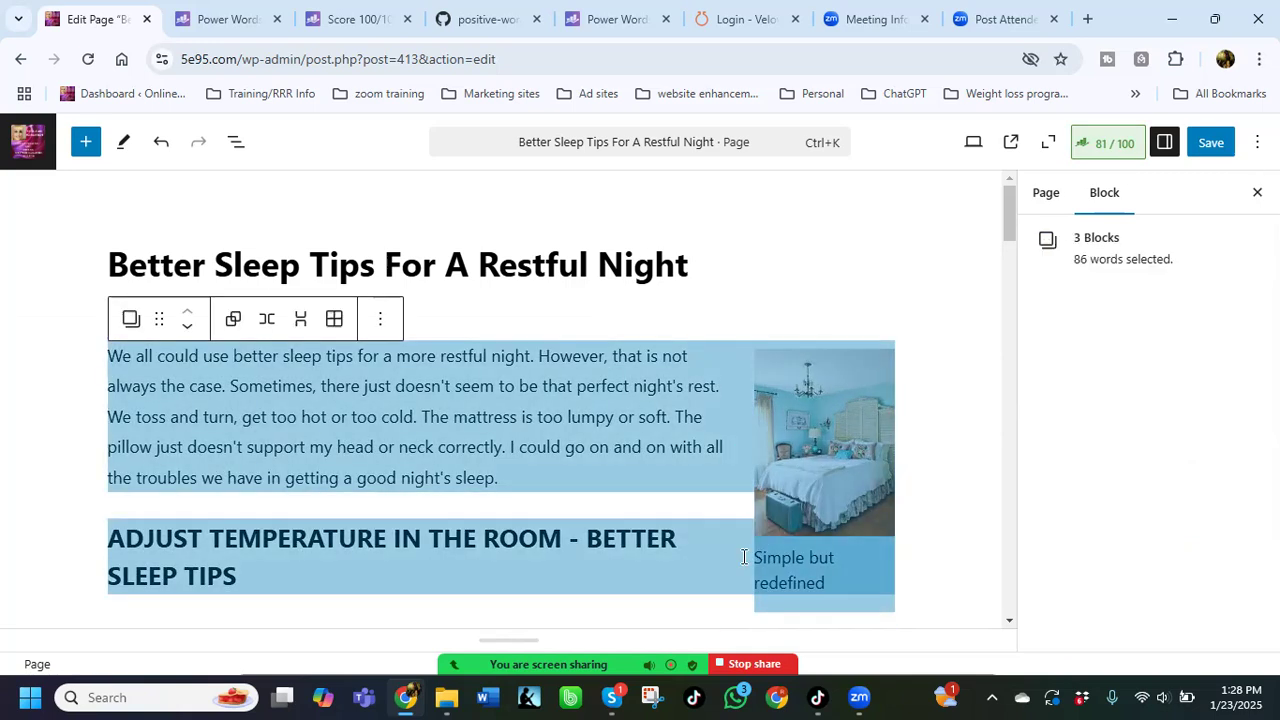
{"action": "left_click", "coordinate": [845, 577]}
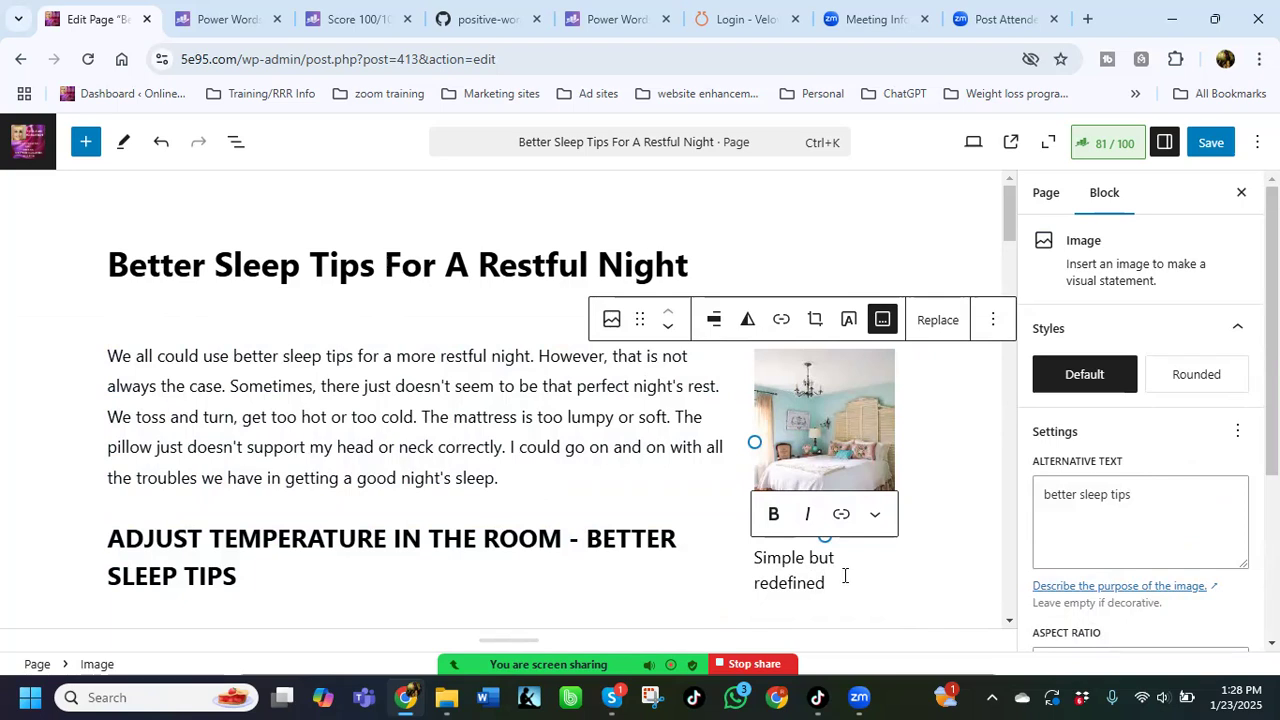
{"action": "key", "text": "BackSpace"}
{"action": "key", "text": "BackSpace"}
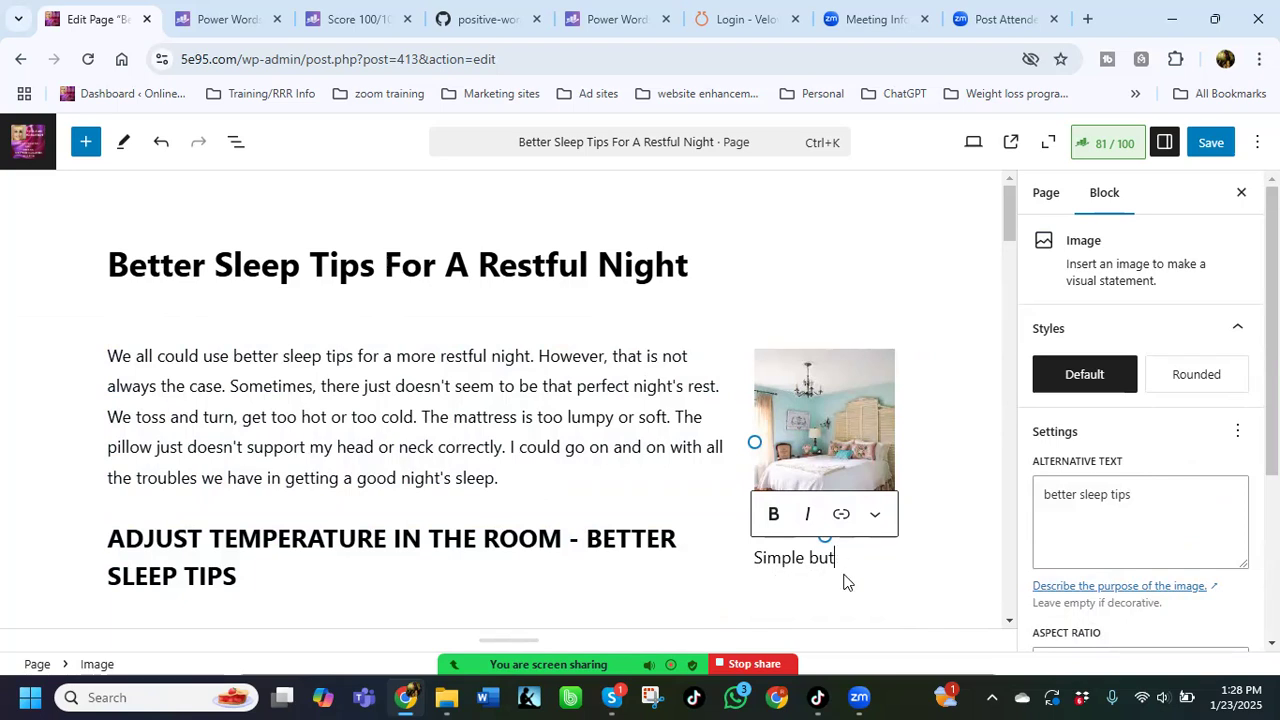
{"action": "key", "text": "BackSpace"}
{"action": "key", "text": "BackSpace"}
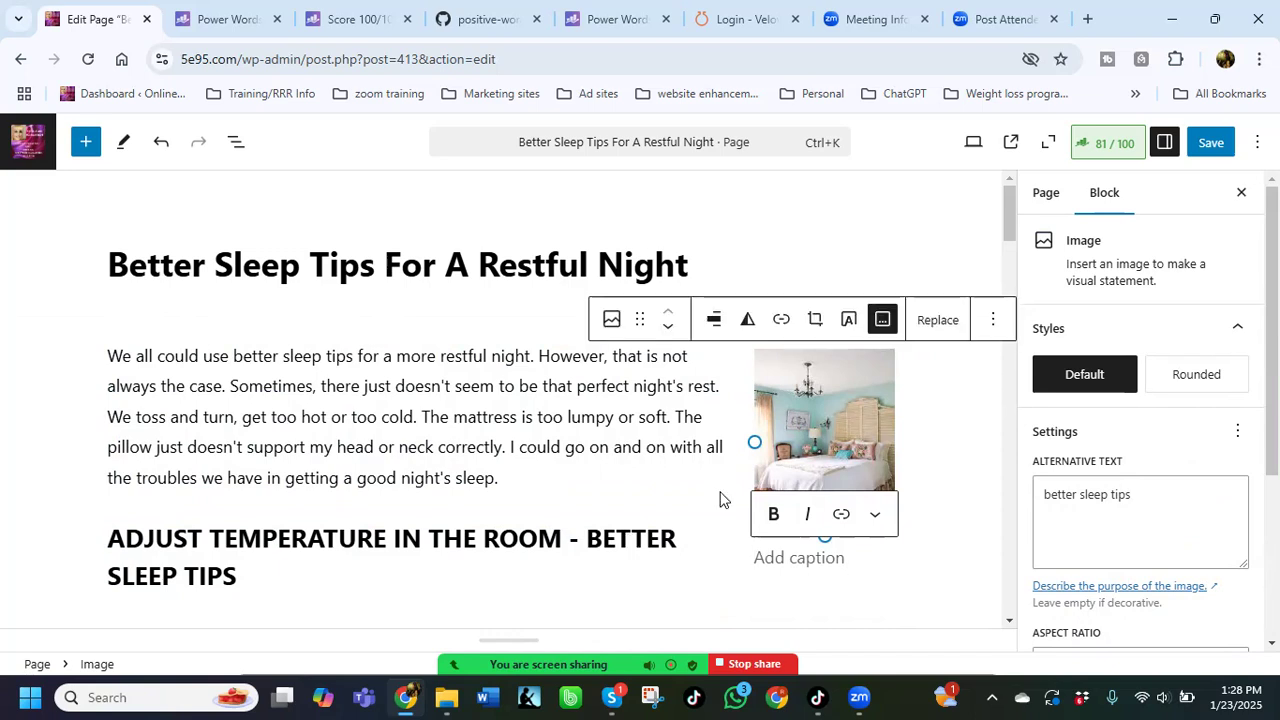
{"action": "left_click", "coordinate": [720, 496]}
Step: Remove the links from "my room temperature to my desire" and "change the sheets on your bed", checking where the second one leads
{"action": "scroll", "coordinate": [720, 491], "scroll_direction": "down", "scroll_amount": 2}
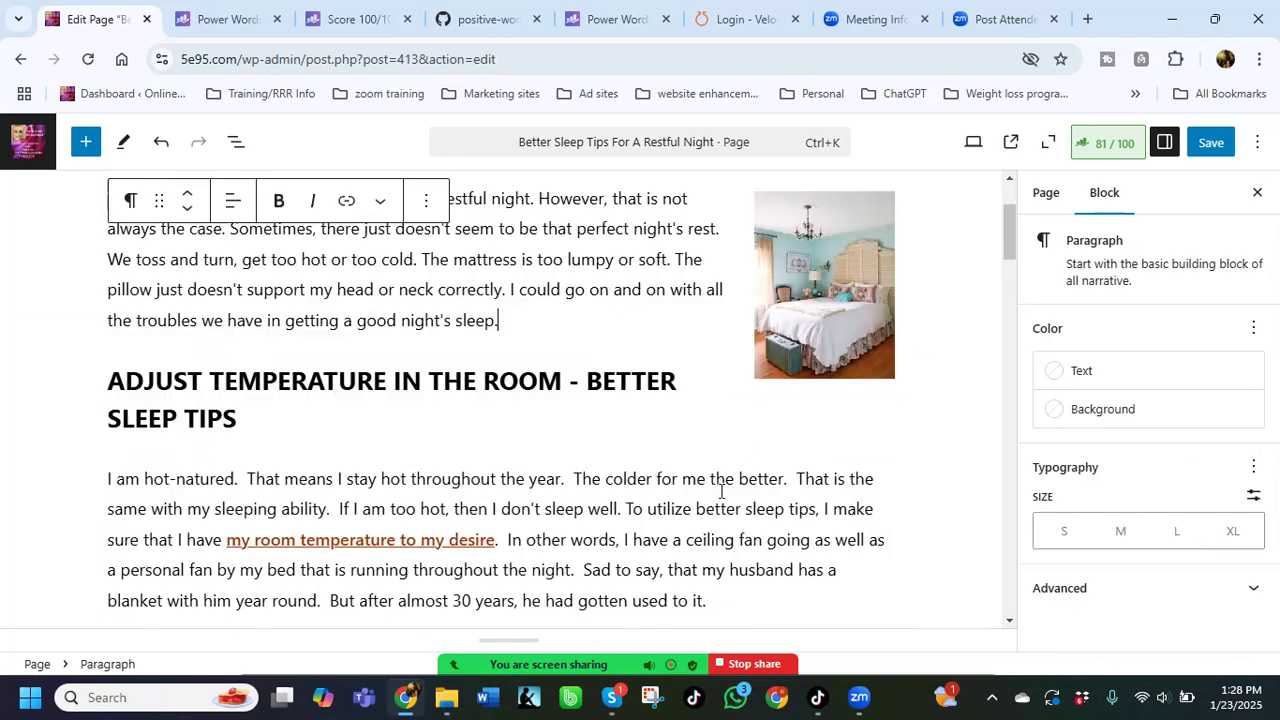
{"action": "left_click", "coordinate": [390, 507]}
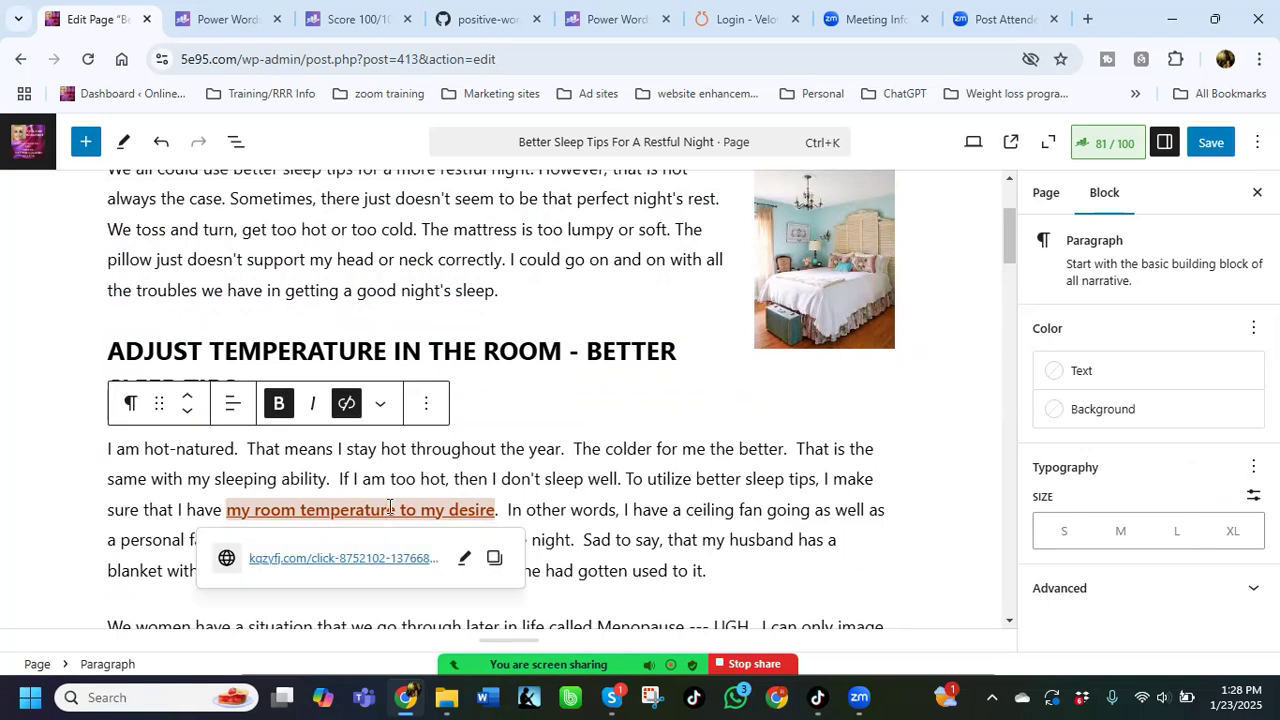
{"action": "left_click", "coordinate": [346, 402]}
{"action": "scroll", "coordinate": [610, 477], "scroll_direction": "down", "scroll_amount": 3}
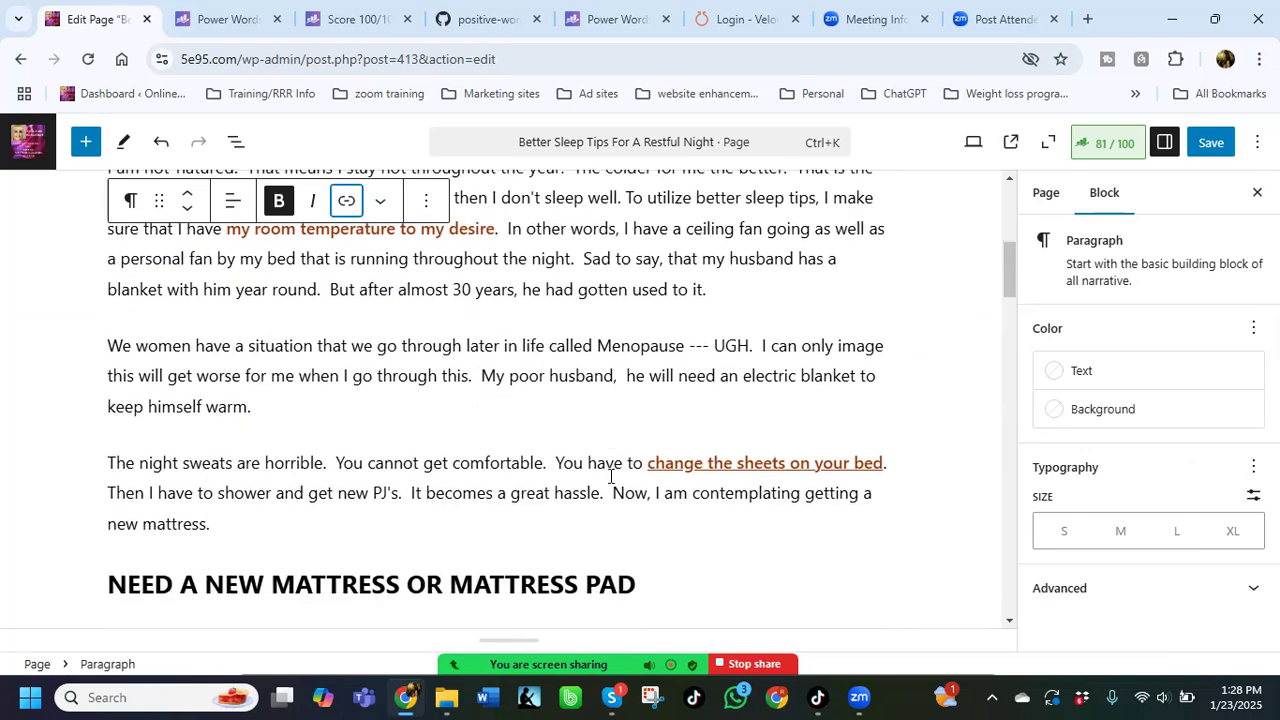
{"action": "left_click", "coordinate": [718, 463]}
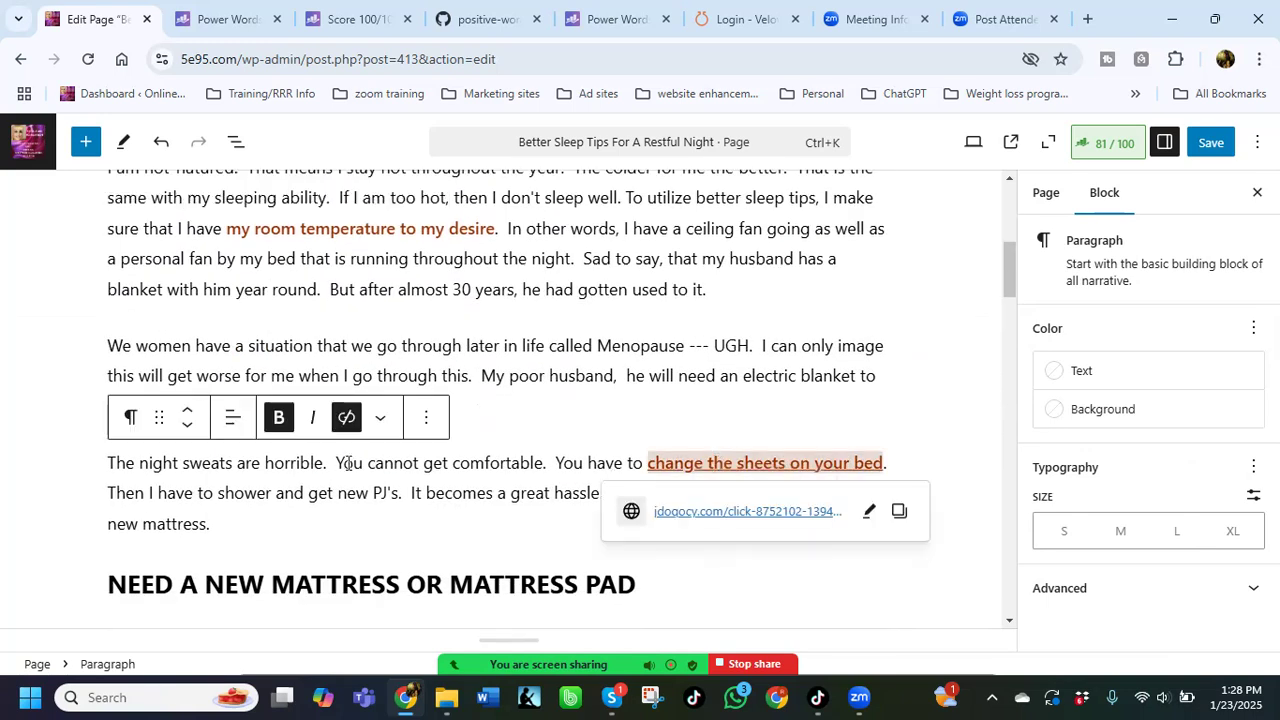
{"action": "left_click", "coordinate": [694, 512]}
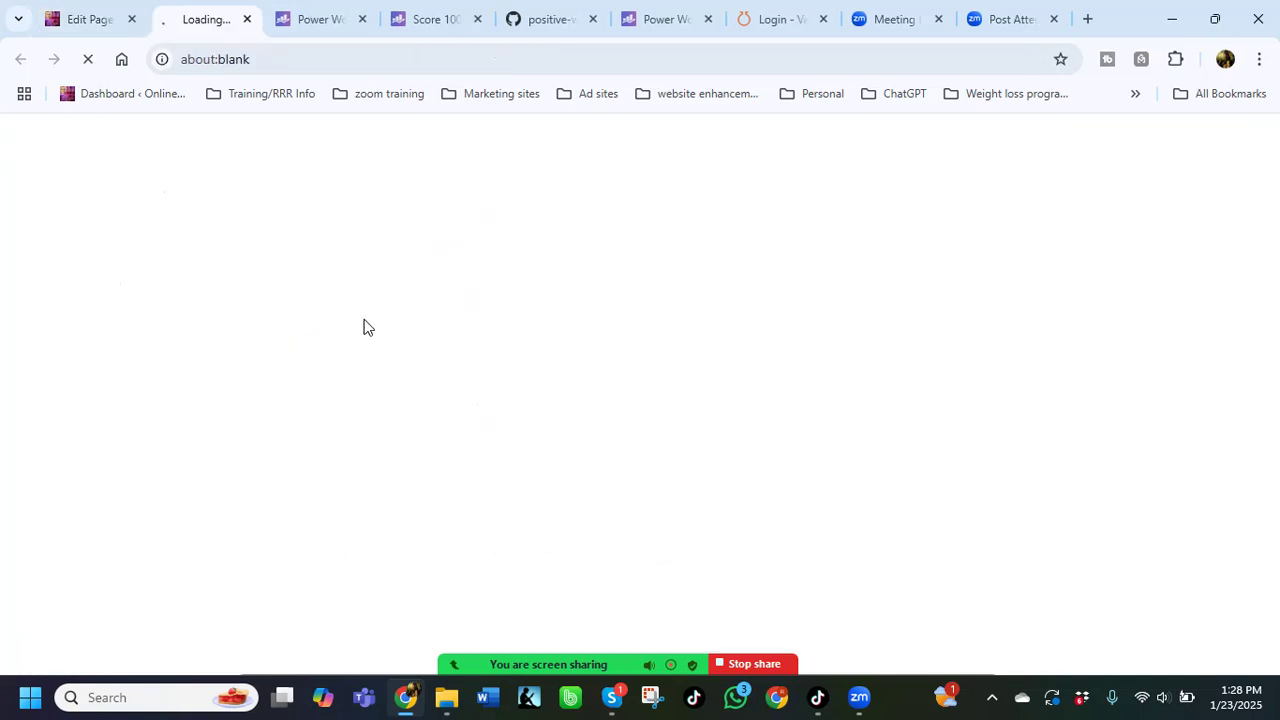
{"action": "left_click", "coordinate": [246, 20]}
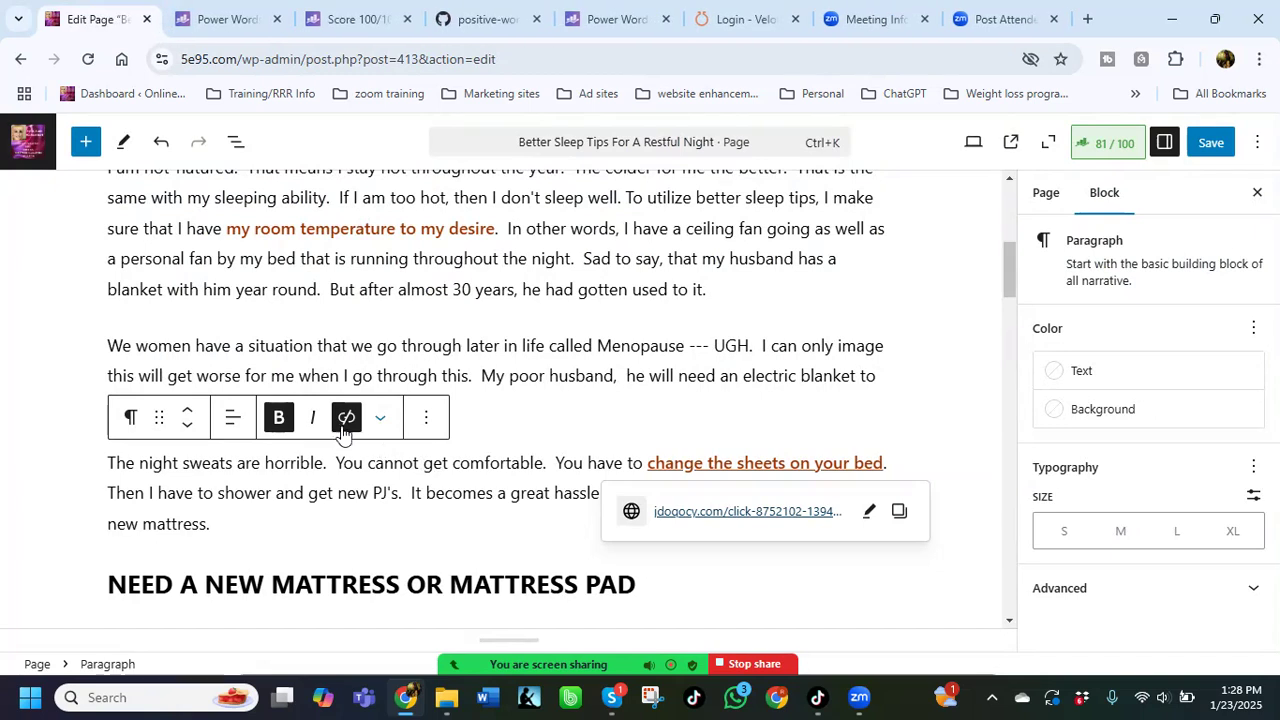
Step: Remove the link and italic formatting from "new mattress or mattress pad"
{"action": "scroll", "coordinate": [604, 450], "scroll_direction": "down", "scroll_amount": 5}
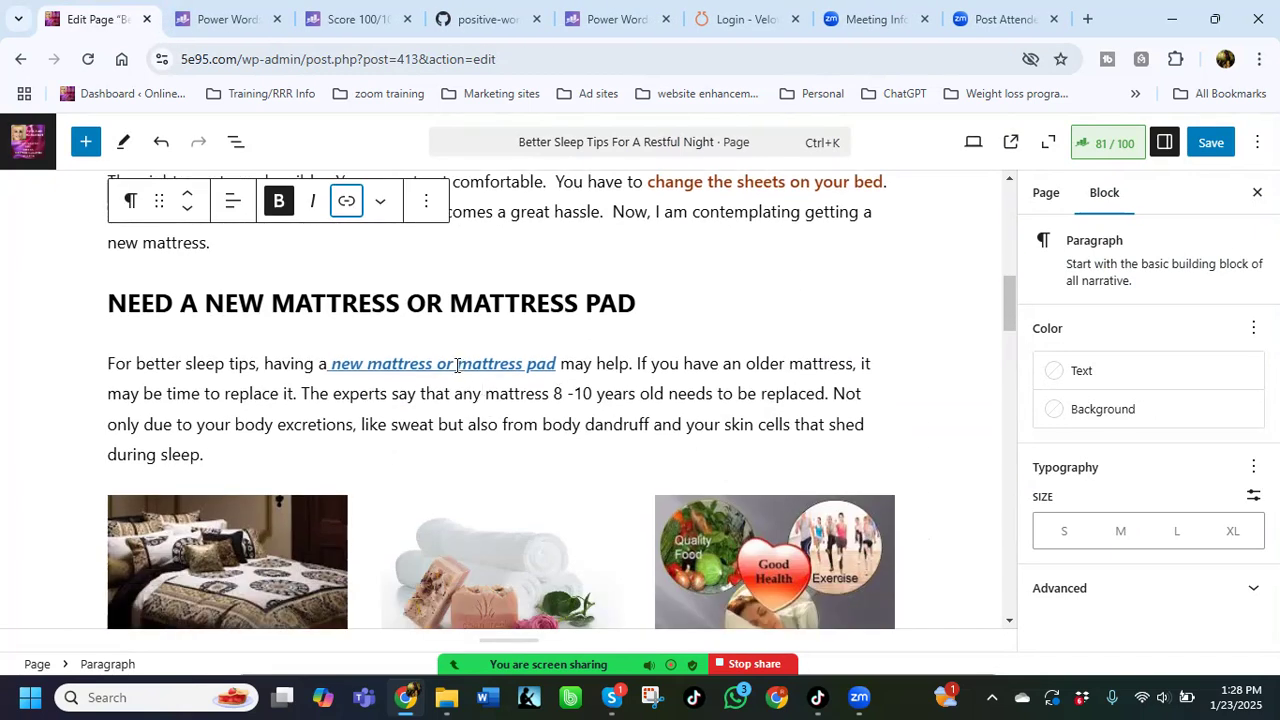
{"action": "left_click", "coordinate": [456, 365]}
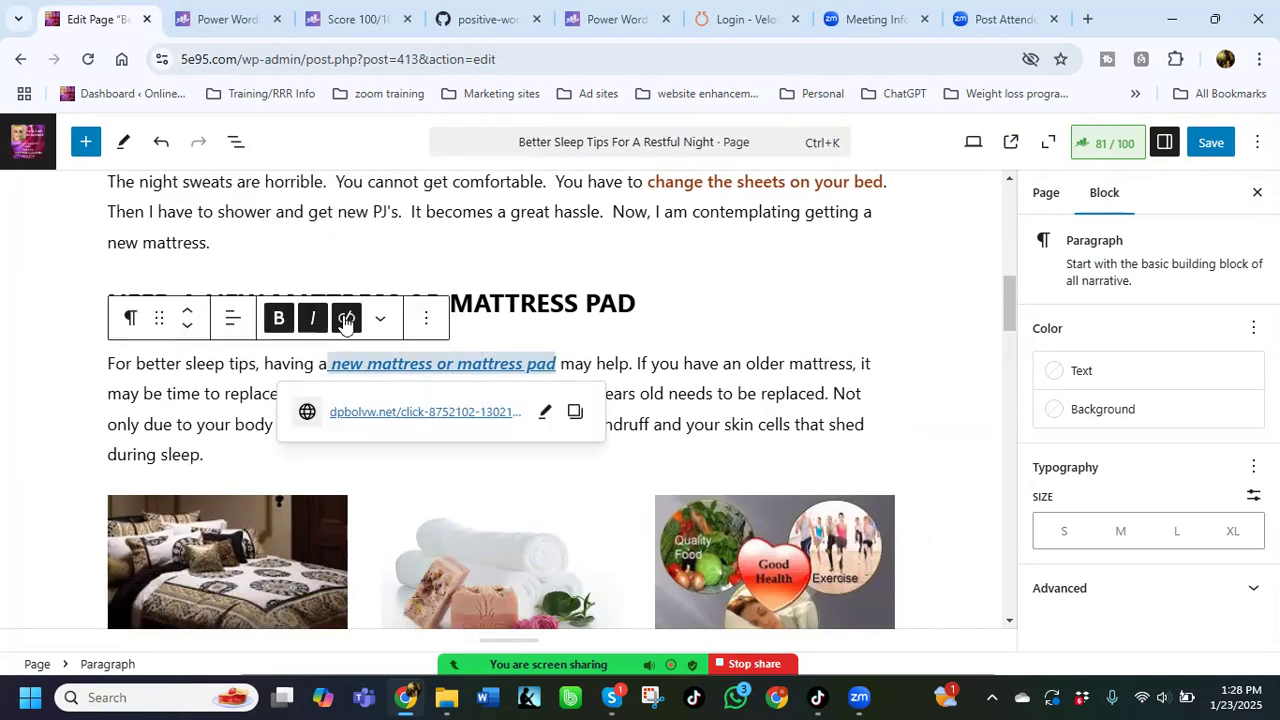
{"action": "left_click", "coordinate": [345, 320]}
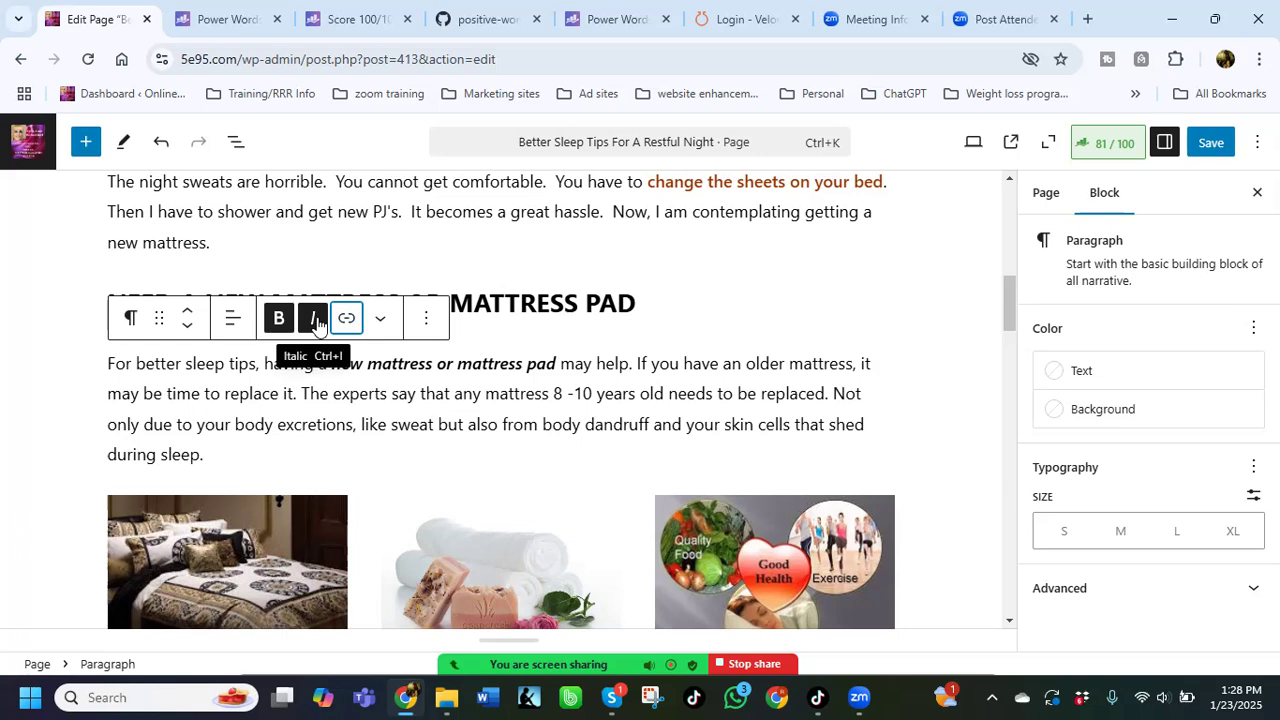
{"action": "left_click", "coordinate": [316, 320]}
Step: Delete the three-image gallery with the bedspread, towels and good-health pictures below the mattress paragraph
{"action": "scroll", "coordinate": [420, 500], "scroll_direction": "down", "scroll_amount": 2}
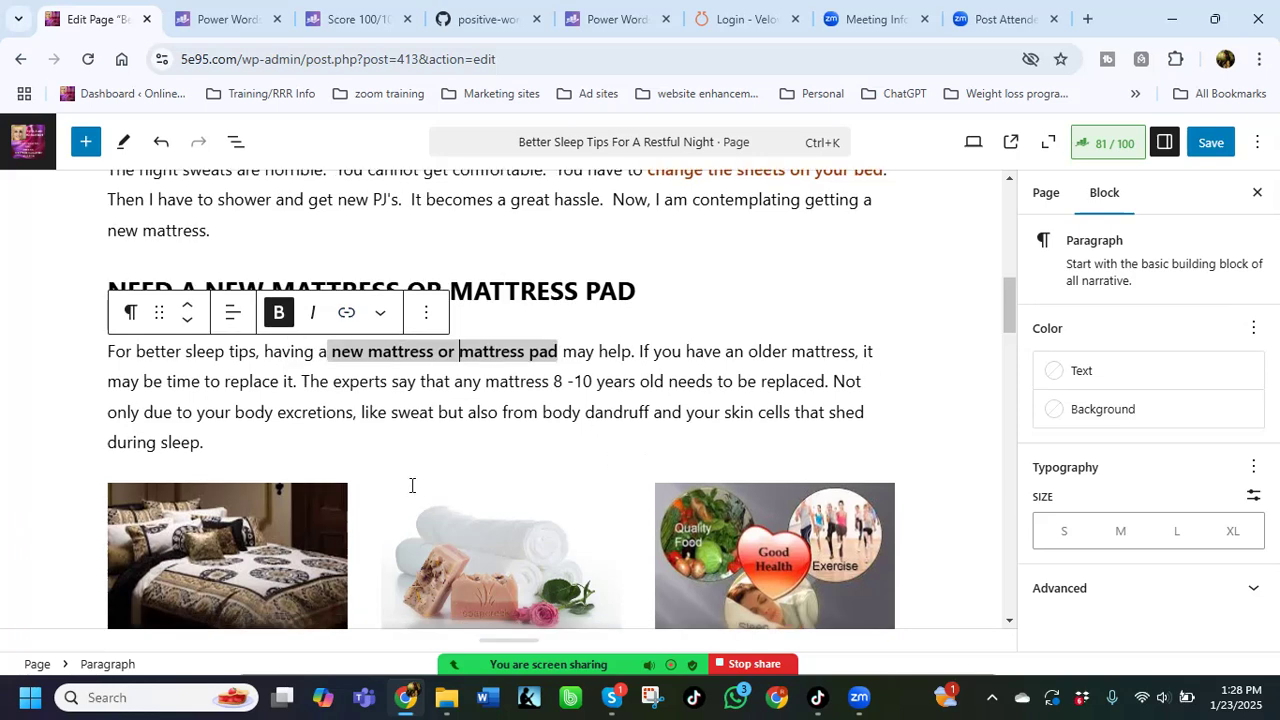
{"action": "left_click", "coordinate": [238, 385]}
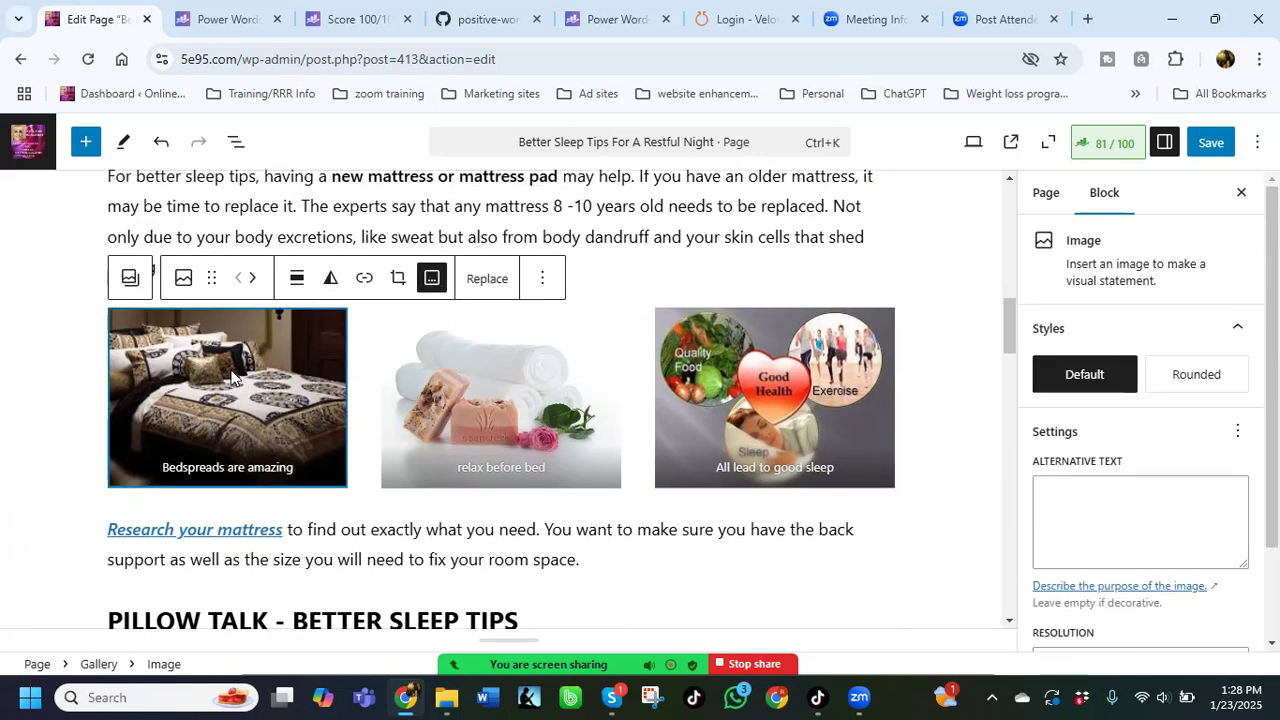
{"action": "left_click", "coordinate": [129, 280]}
{"action": "left_click", "coordinate": [392, 278]}
{"action": "scroll", "coordinate": [483, 591], "scroll_direction": "down", "scroll_amount": 2}
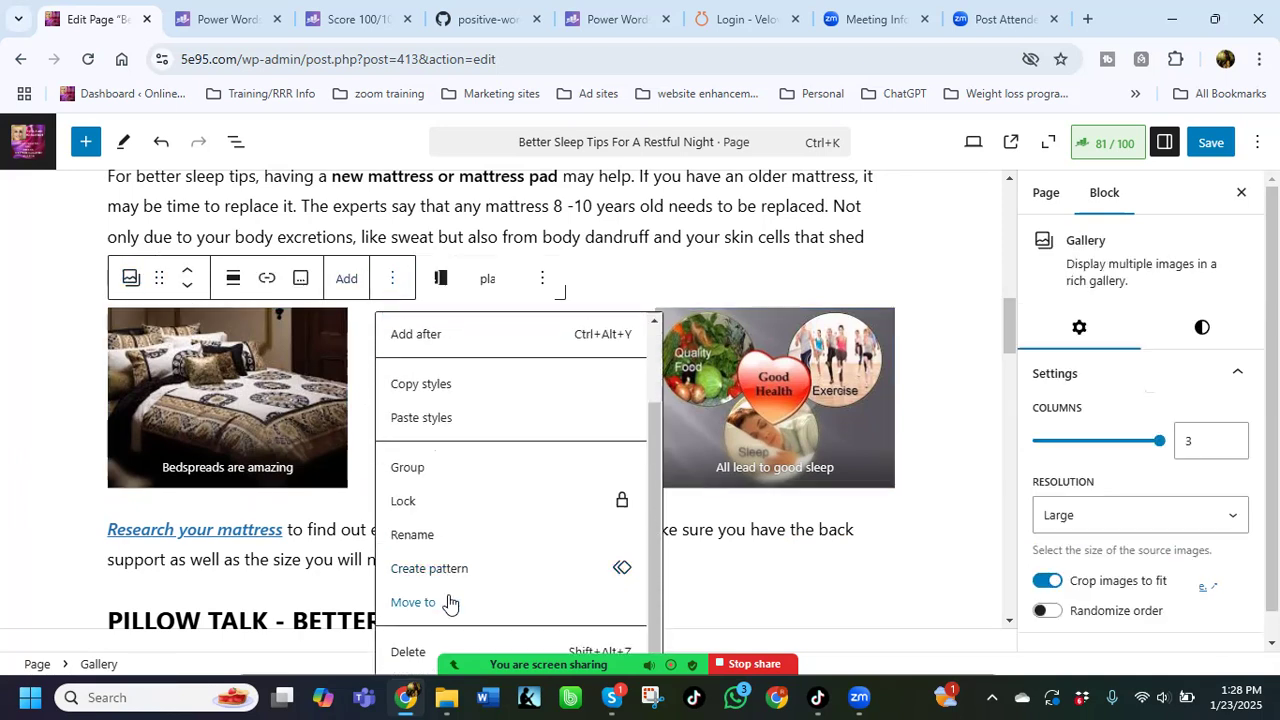
{"action": "left_click", "coordinate": [409, 651]}
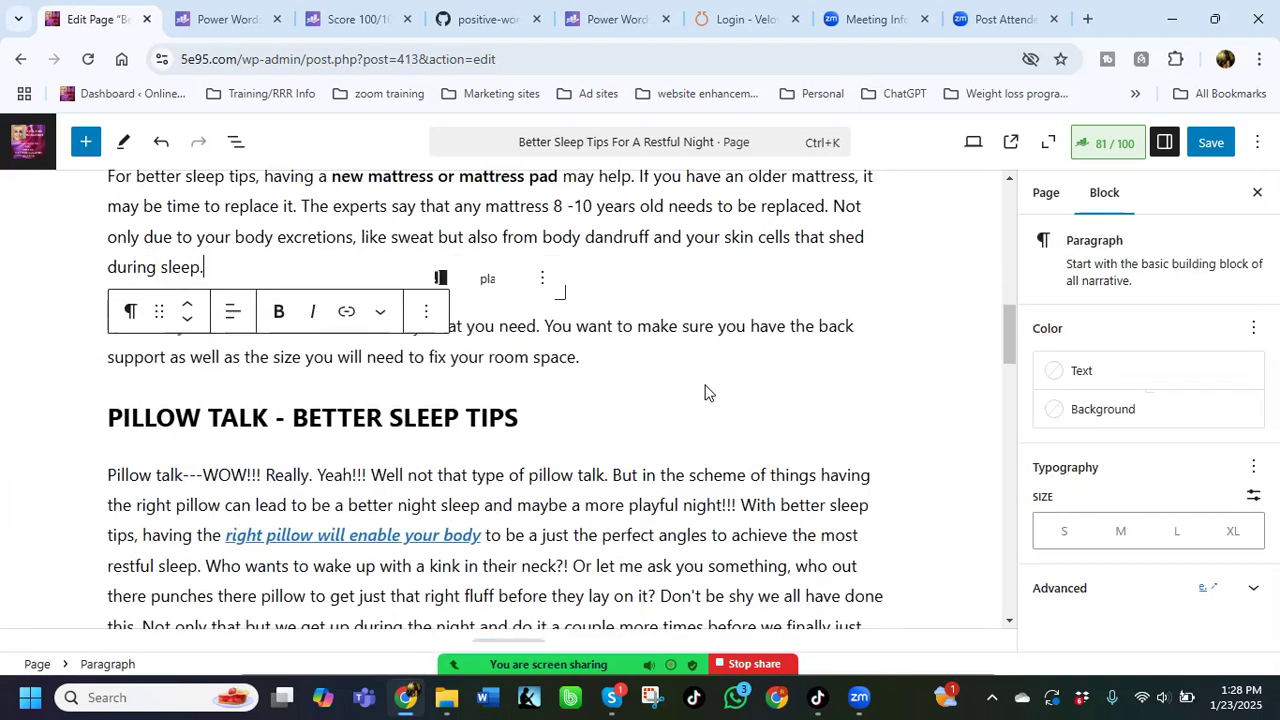
Step: Check the link on "right pillow will enable your body", then remove its link, italic and bold formatting
{"action": "left_click", "coordinate": [389, 521]}
{"action": "left_click", "coordinate": [335, 581]}
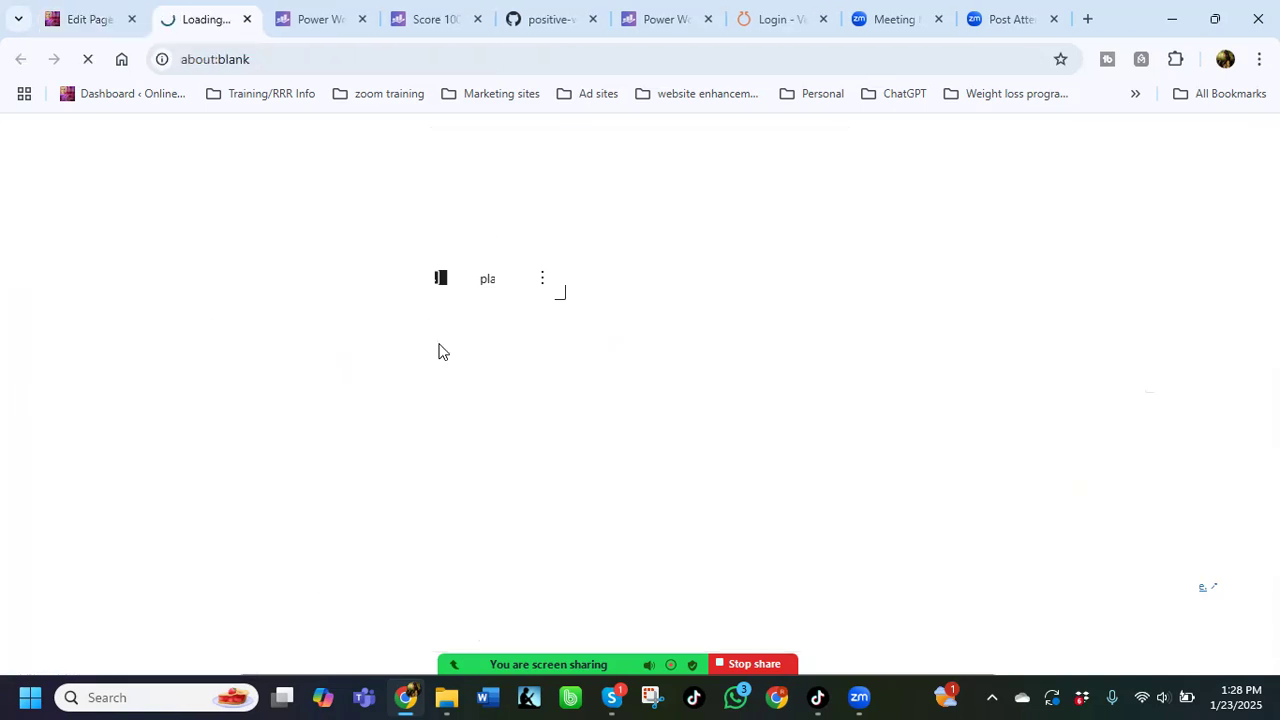
{"action": "left_click", "coordinate": [247, 20]}
{"action": "left_click", "coordinate": [347, 432]}
{"action": "left_click", "coordinate": [312, 434]}
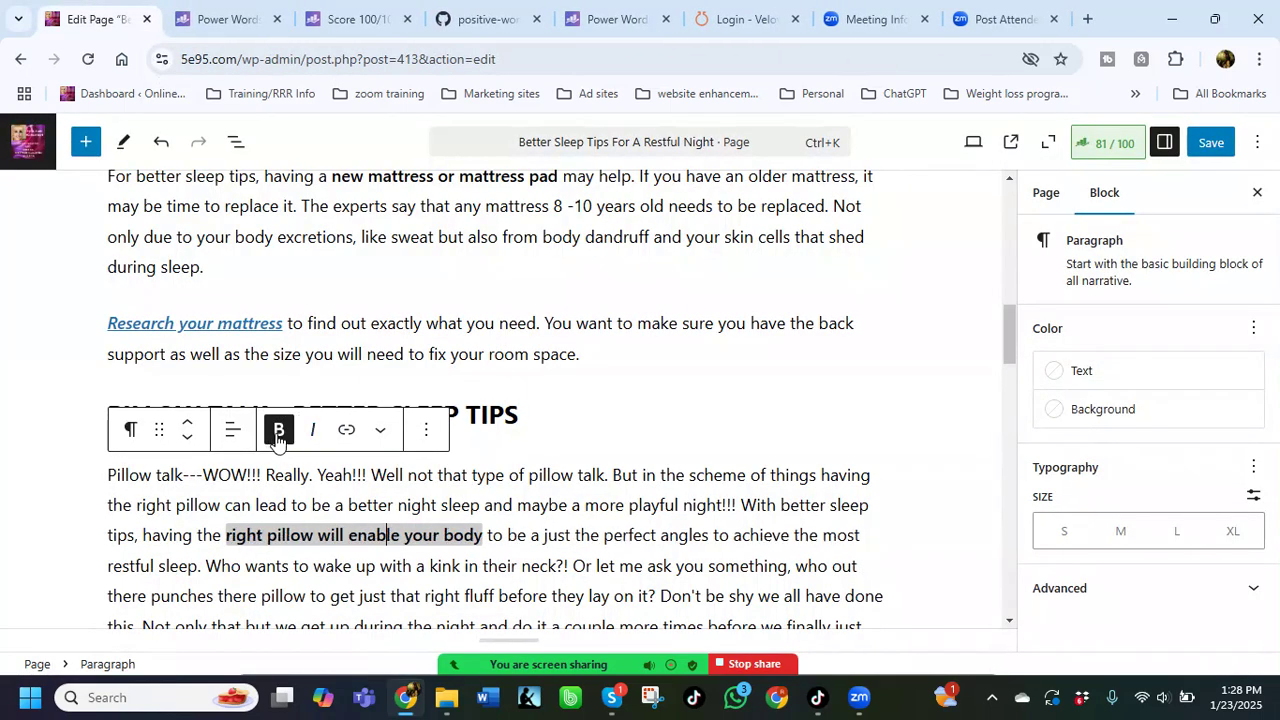
{"action": "left_click", "coordinate": [279, 436]}
Step: Preview the custom HTML video block in the Sleep and Slim Formula section
{"action": "scroll", "coordinate": [766, 429], "scroll_direction": "down", "scroll_amount": 2}
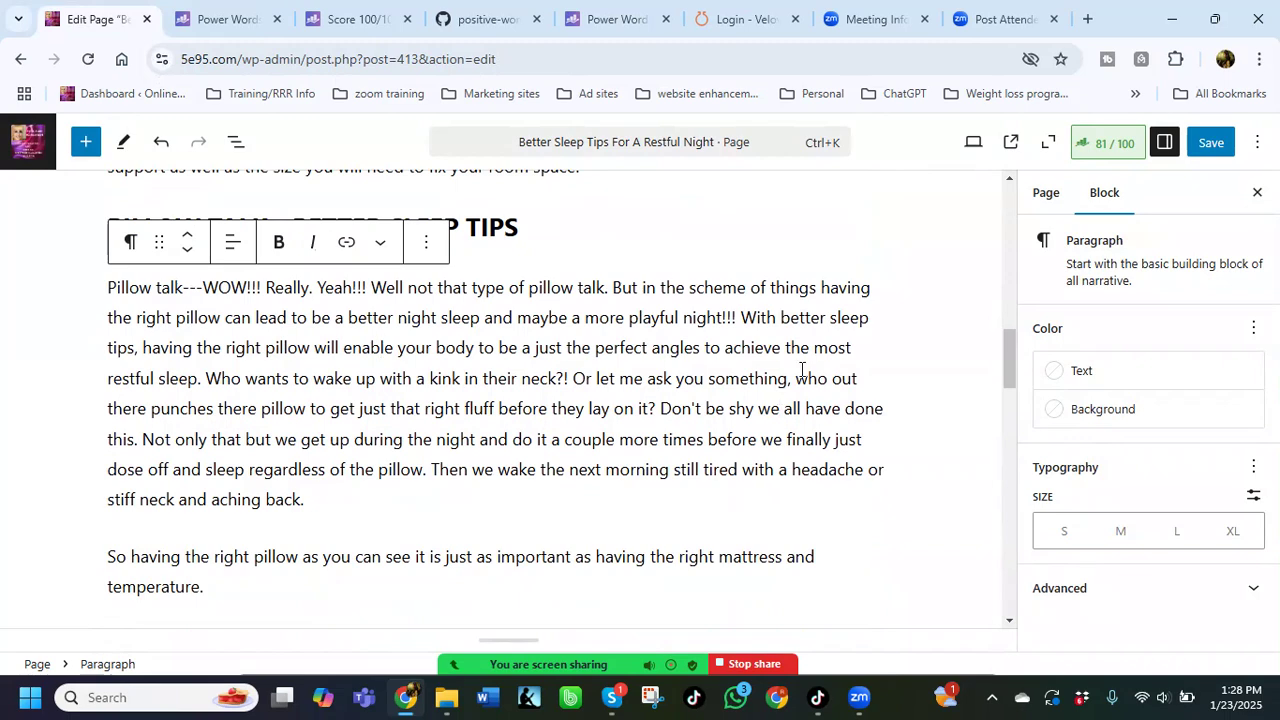
{"action": "scroll", "coordinate": [466, 431], "scroll_direction": "down", "scroll_amount": 2}
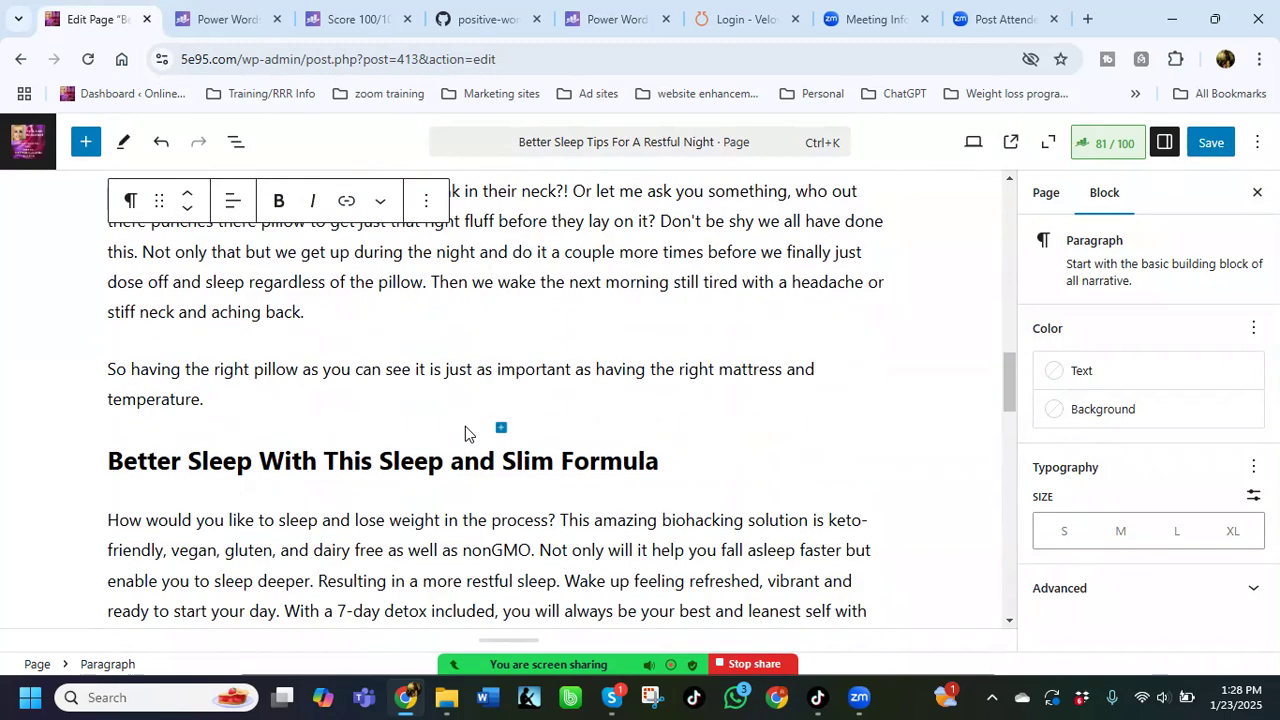
{"action": "scroll", "coordinate": [577, 461], "scroll_direction": "down", "scroll_amount": 2}
{"action": "scroll", "coordinate": [577, 461], "scroll_direction": "down", "scroll_amount": 2}
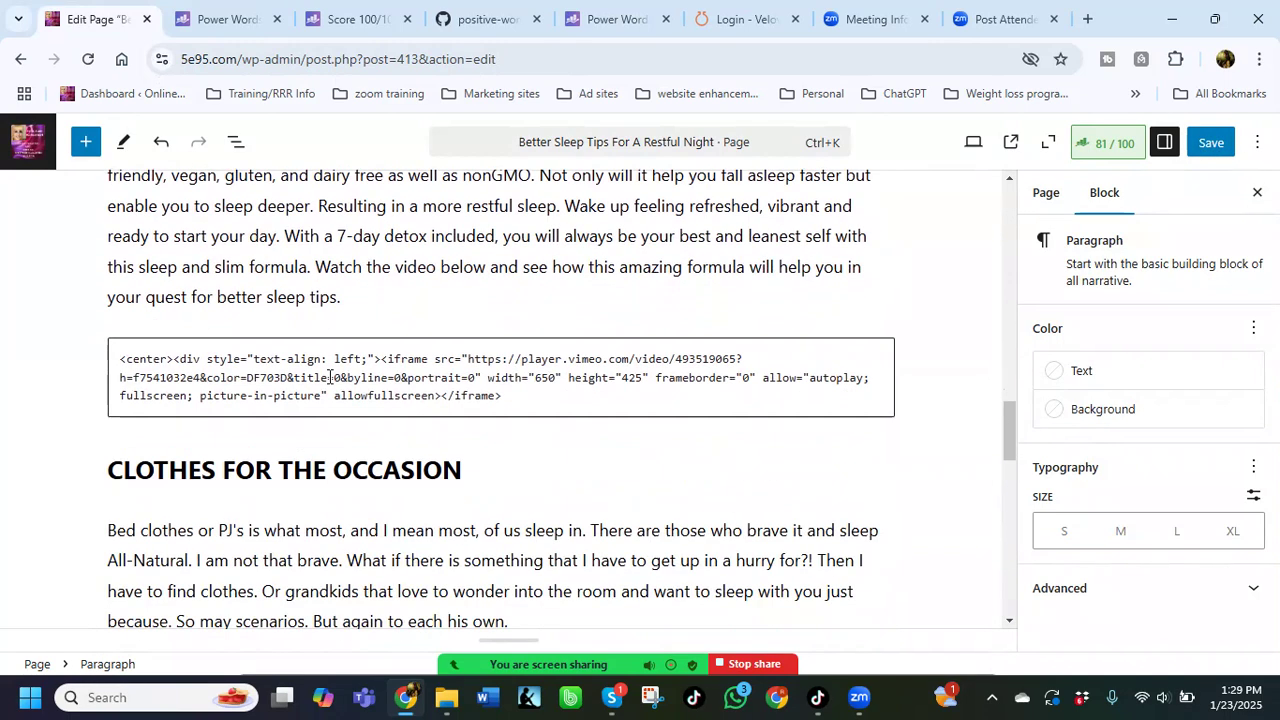
{"action": "left_click", "coordinate": [330, 373]}
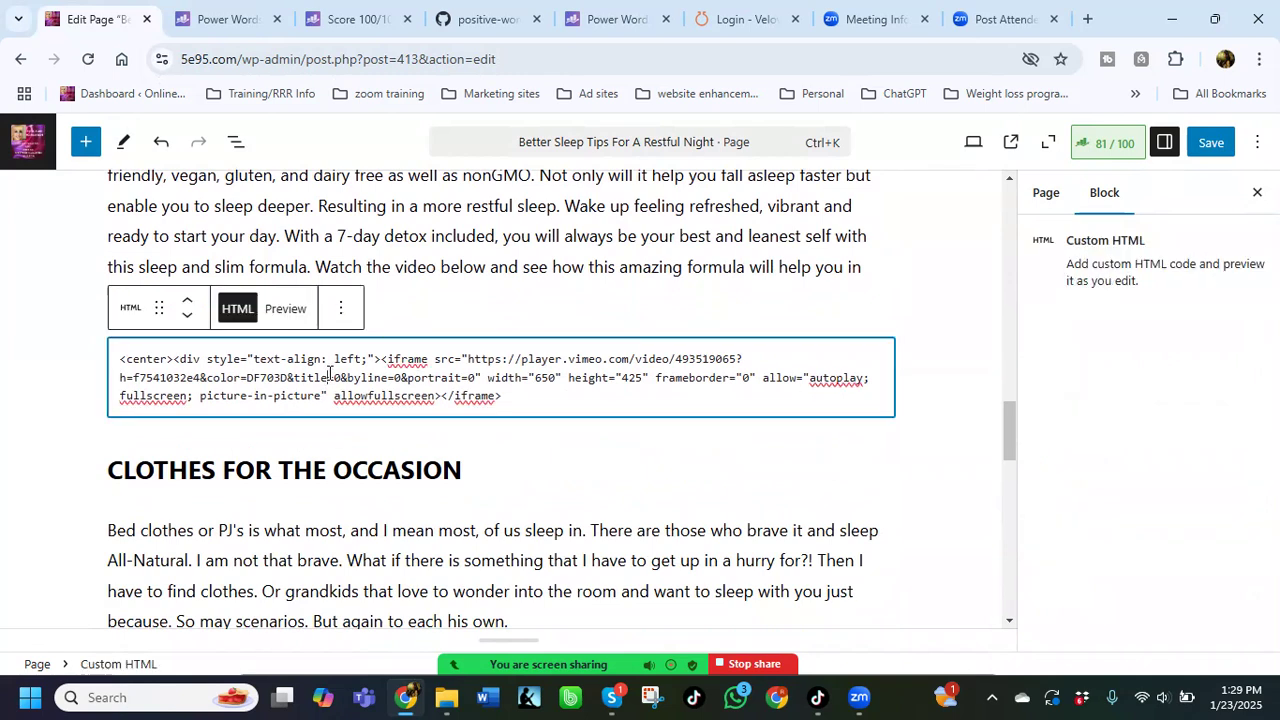
{"action": "left_click", "coordinate": [287, 309]}
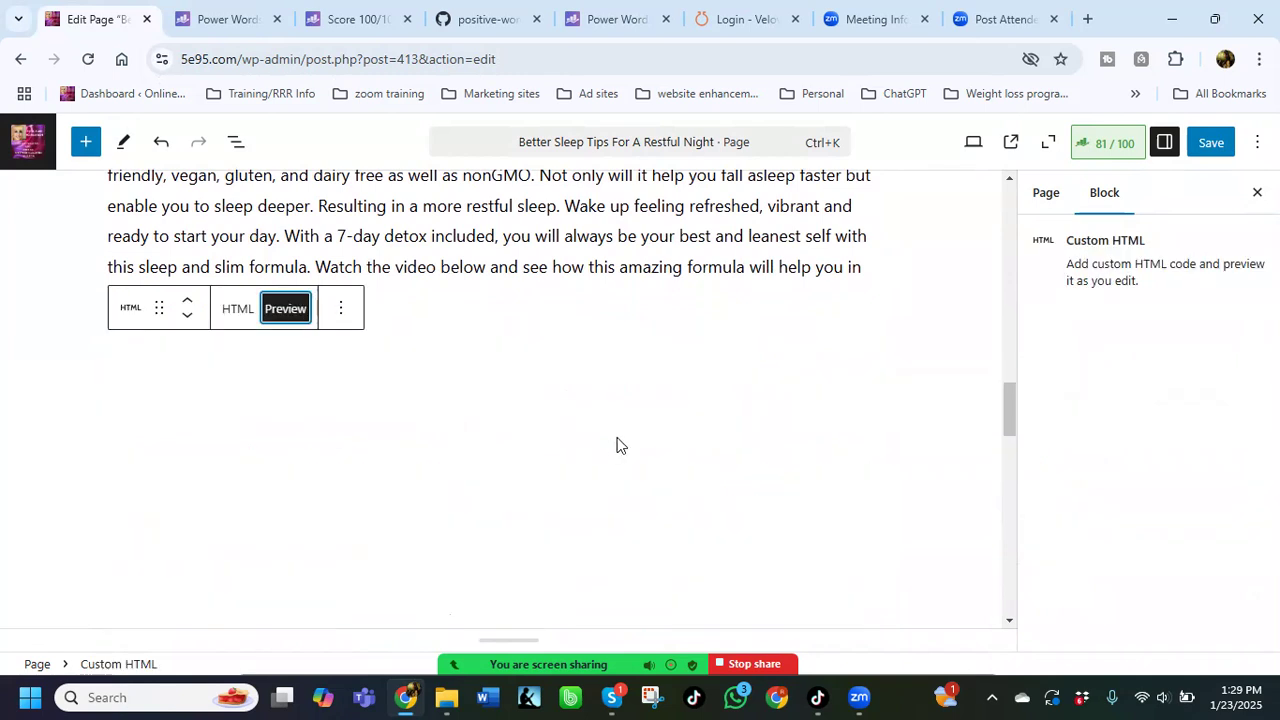
{"action": "scroll", "coordinate": [624, 421], "scroll_direction": "down", "scroll_amount": 1}
{"action": "scroll", "coordinate": [486, 374], "scroll_direction": "down", "scroll_amount": 1}
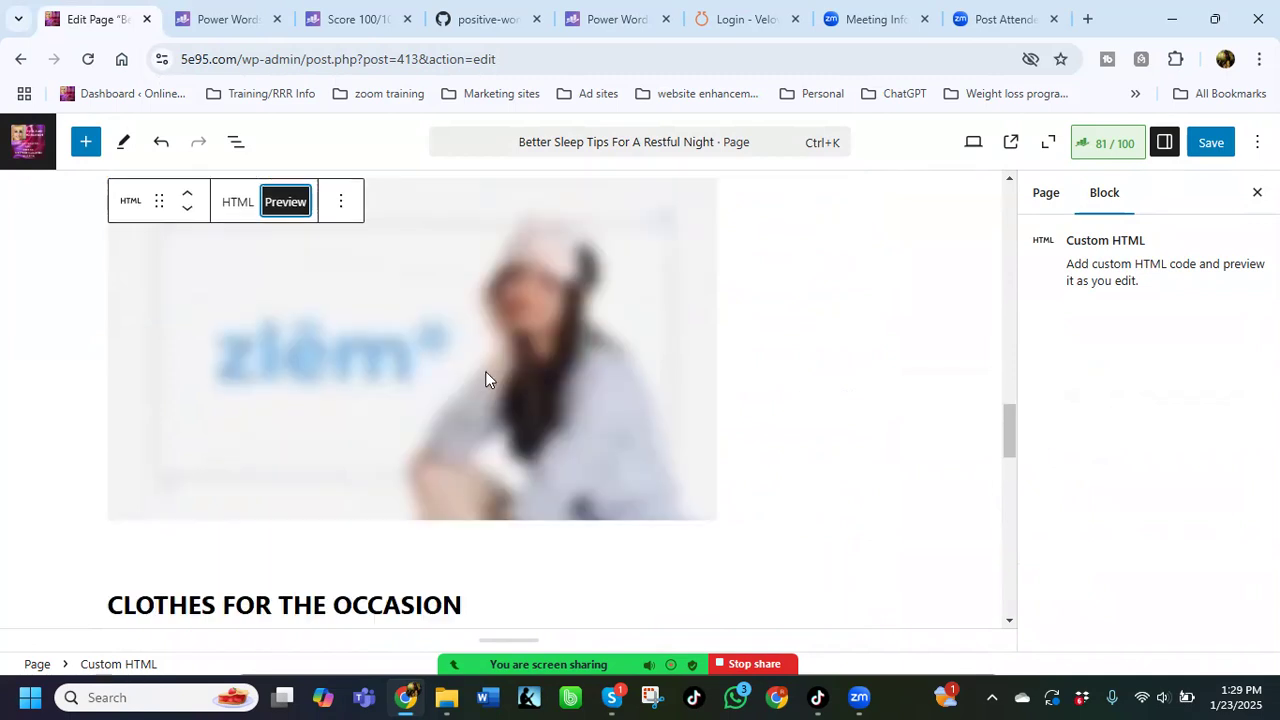
Step: Delete the three-image nightwear gallery in the "CLOTHES FOR THE OCCASION" section
{"action": "scroll", "coordinate": [800, 403], "scroll_direction": "down", "scroll_amount": 4}
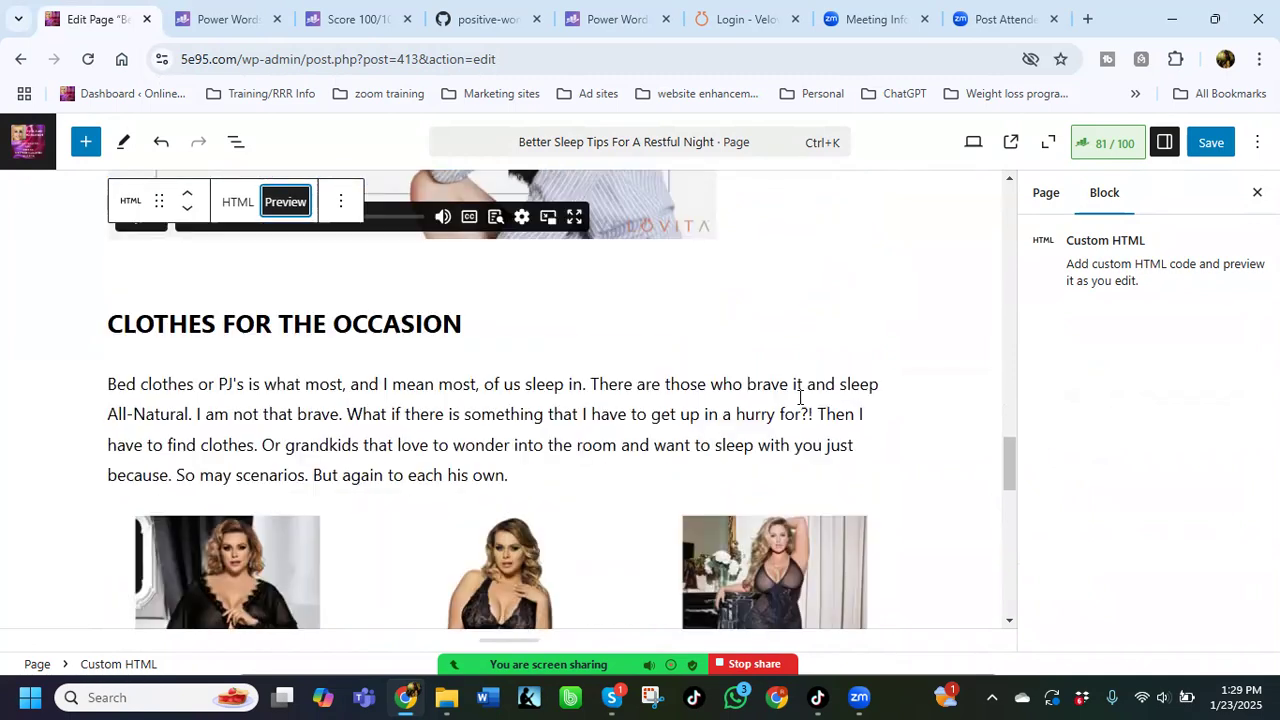
{"action": "scroll", "coordinate": [186, 513], "scroll_direction": "down", "scroll_amount": 2}
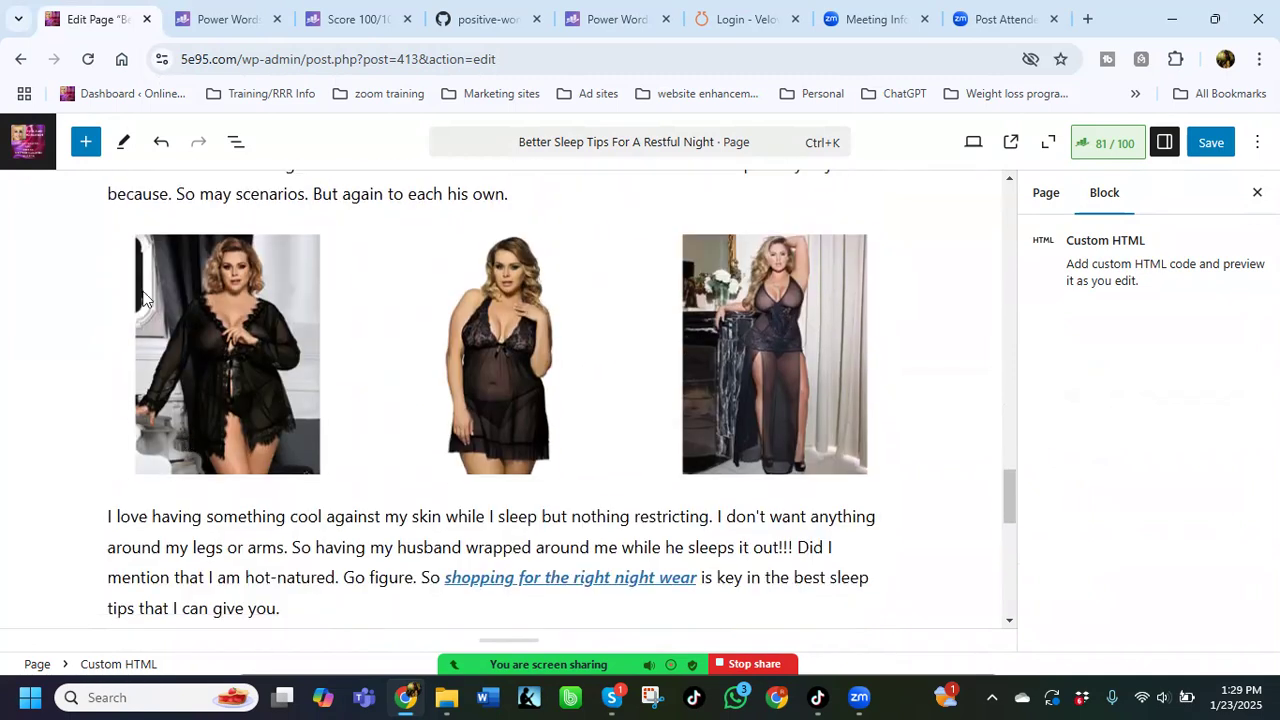
{"action": "left_click", "coordinate": [124, 282]}
{"action": "left_click", "coordinate": [131, 212]}
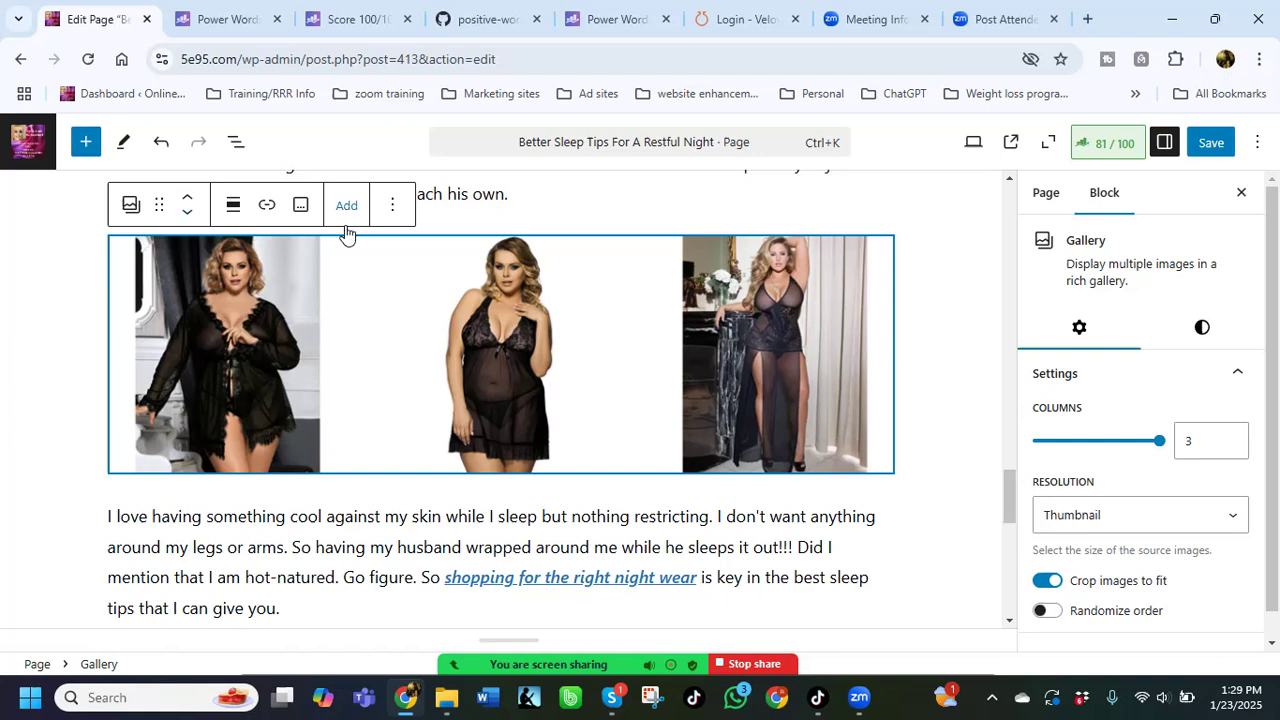
{"action": "left_click", "coordinate": [393, 208]}
{"action": "scroll", "coordinate": [437, 571], "scroll_direction": "down", "scroll_amount": 2}
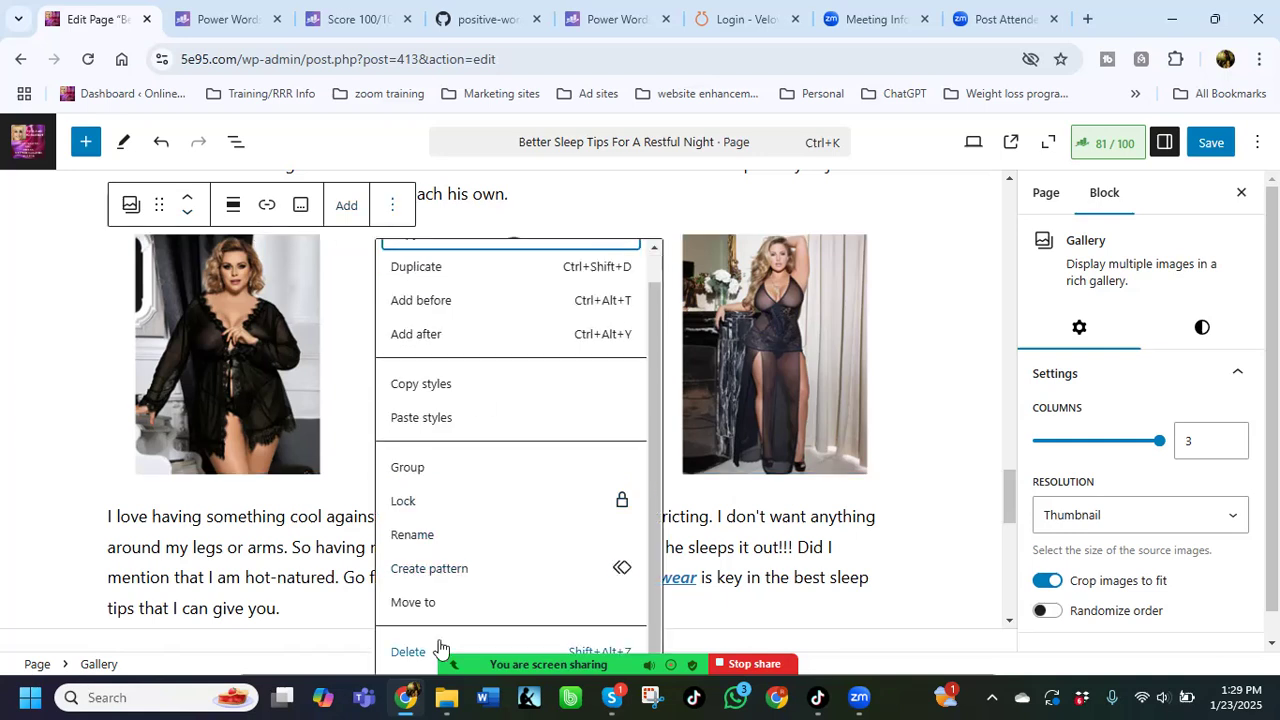
{"action": "left_click", "coordinate": [409, 651]}
Step: Inspect the link address and settings of "shopping for the right night wear" without changing them
{"action": "scroll", "coordinate": [510, 390], "scroll_direction": "down", "scroll_amount": 2}
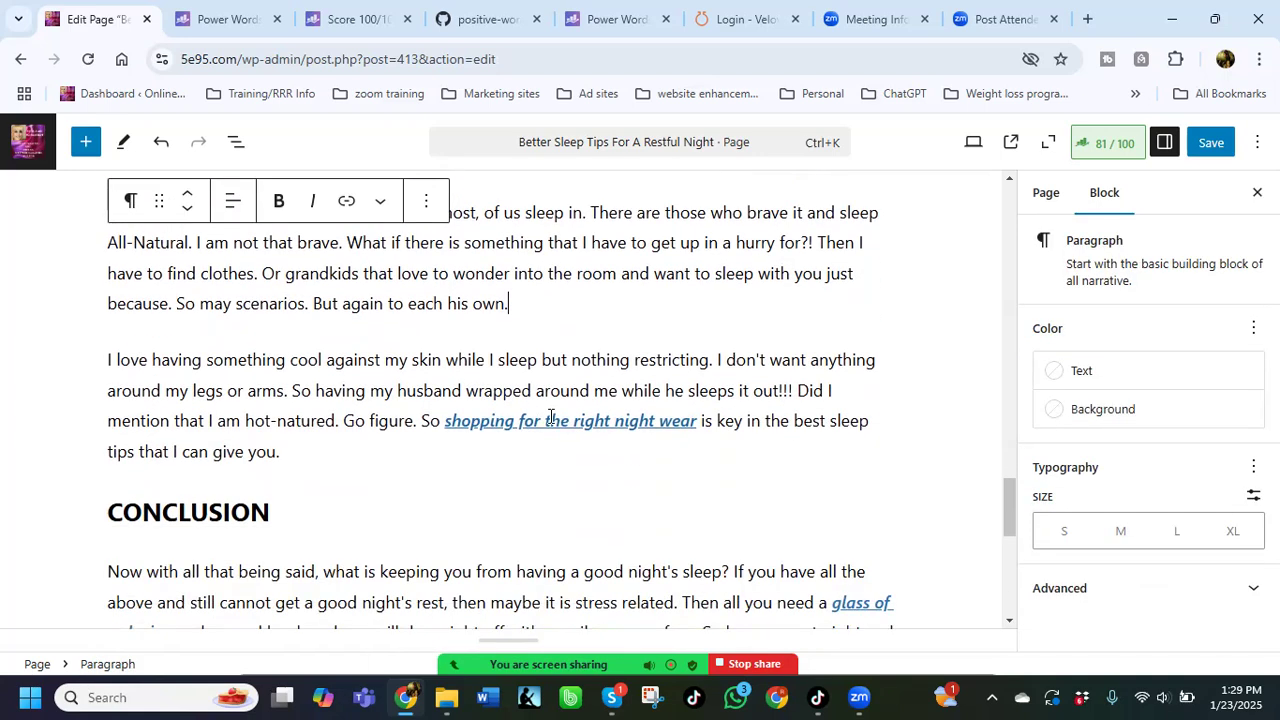
{"action": "left_click", "coordinate": [557, 423]}
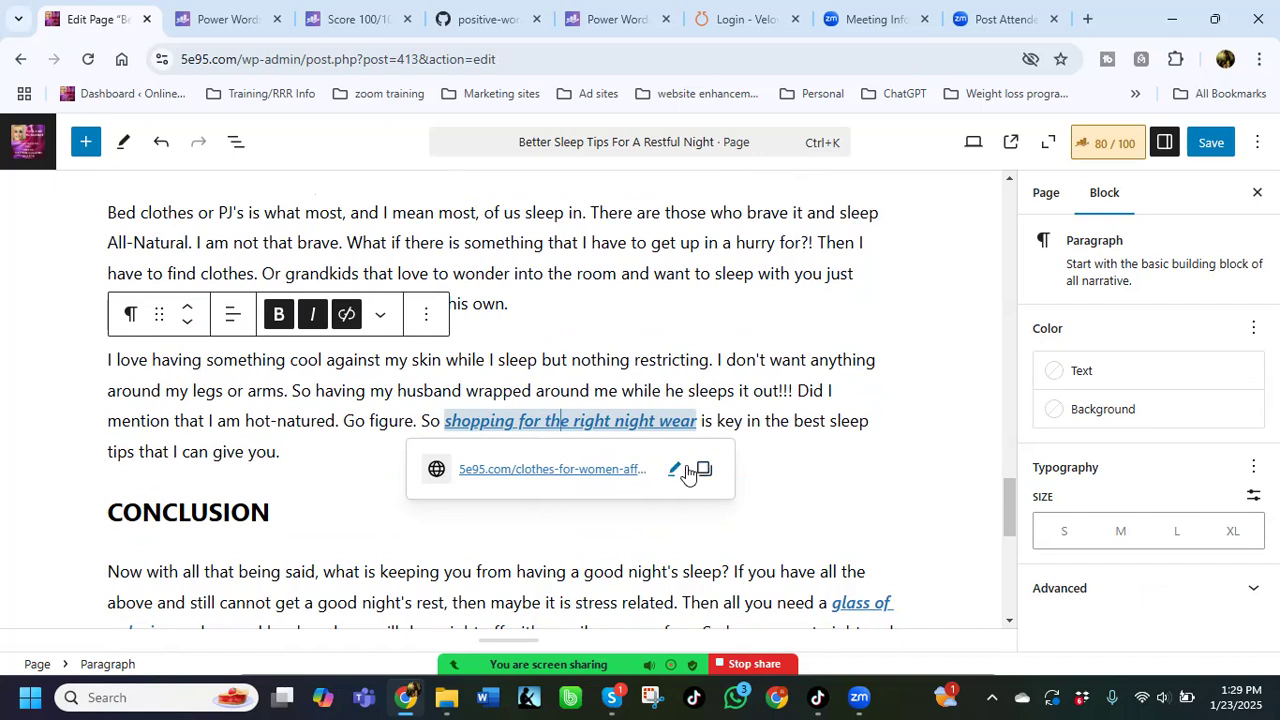
{"action": "left_click", "coordinate": [676, 470]}
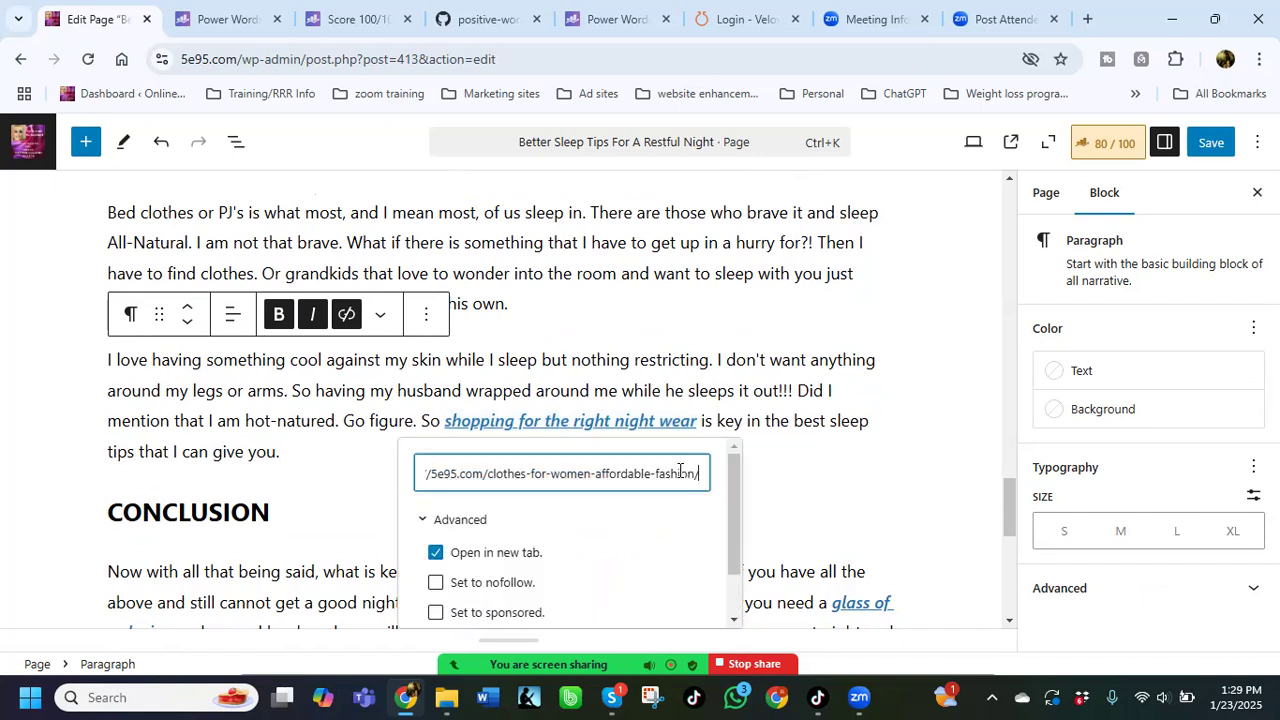
{"action": "left_click", "coordinate": [822, 504]}
Step: Recover the invalid block below the conclusion and remove the link from its "THANK YOU FOR STOPPING BY!!!" caption
{"action": "scroll", "coordinate": [785, 494], "scroll_direction": "down", "scroll_amount": 3}
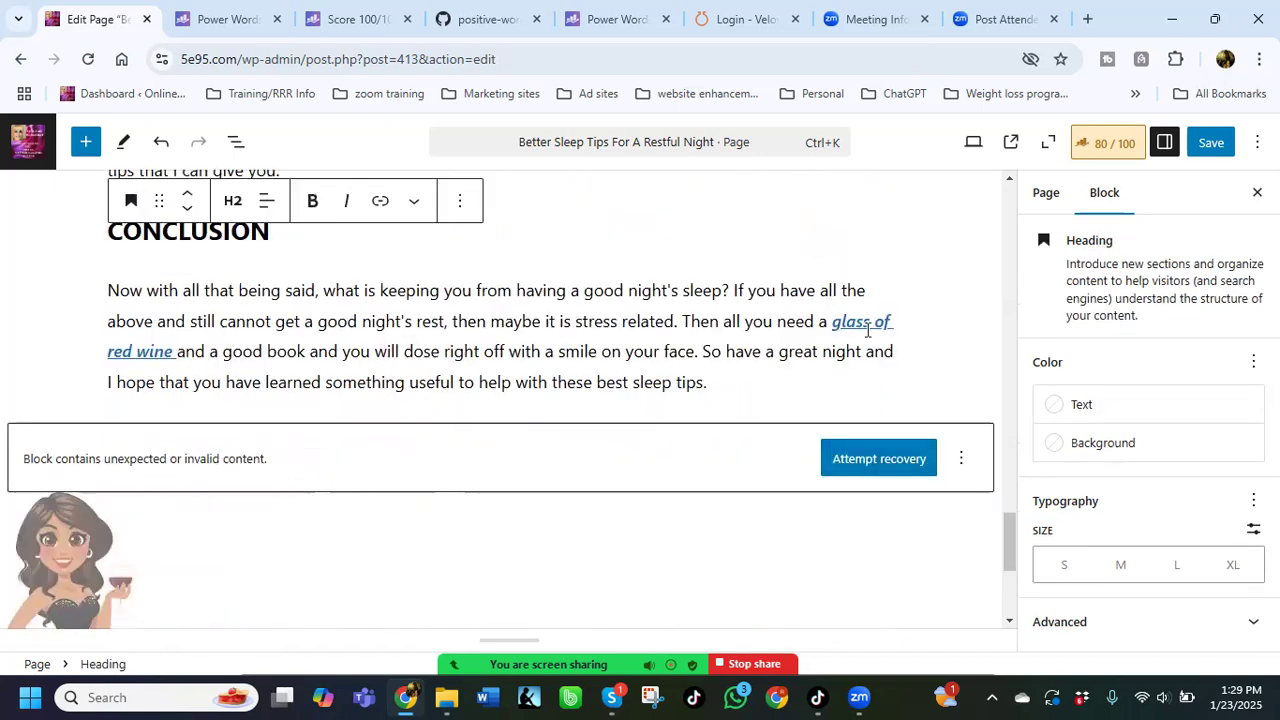
{"action": "left_click", "coordinate": [964, 463]}
{"action": "left_click", "coordinate": [876, 467]}
{"action": "left_click", "coordinate": [490, 470]}
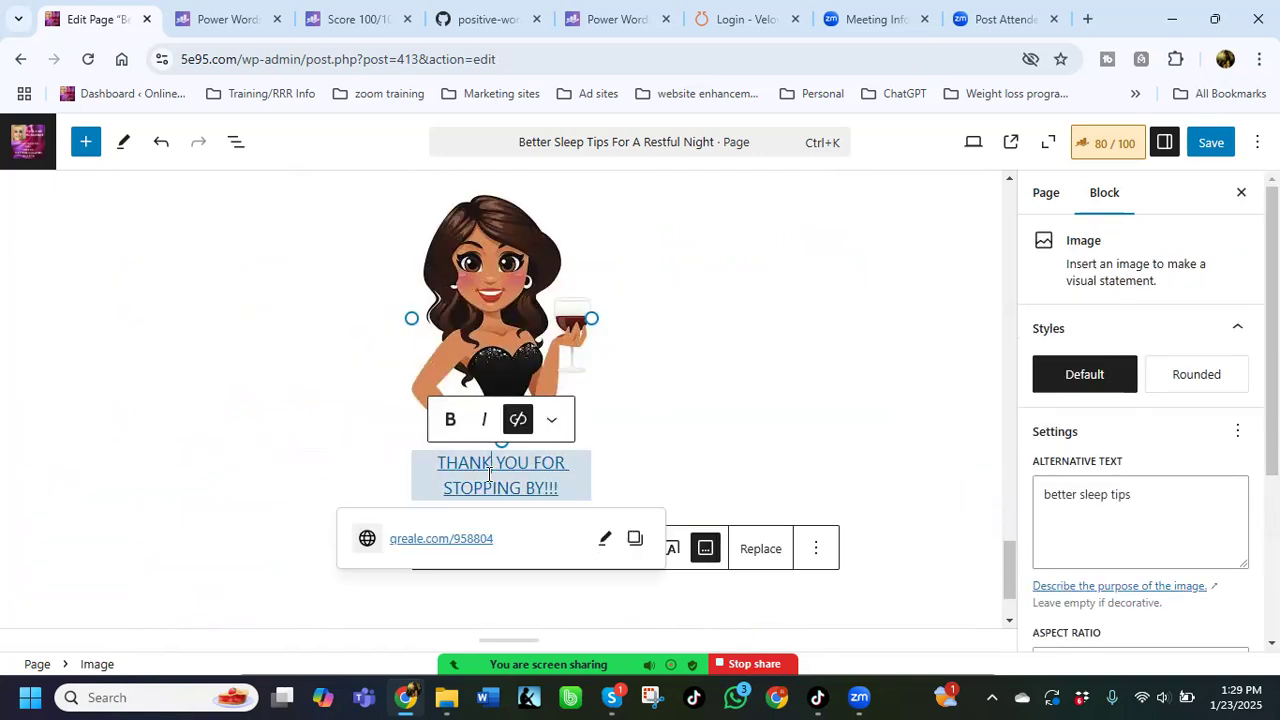
{"action": "left_click", "coordinate": [518, 420]}
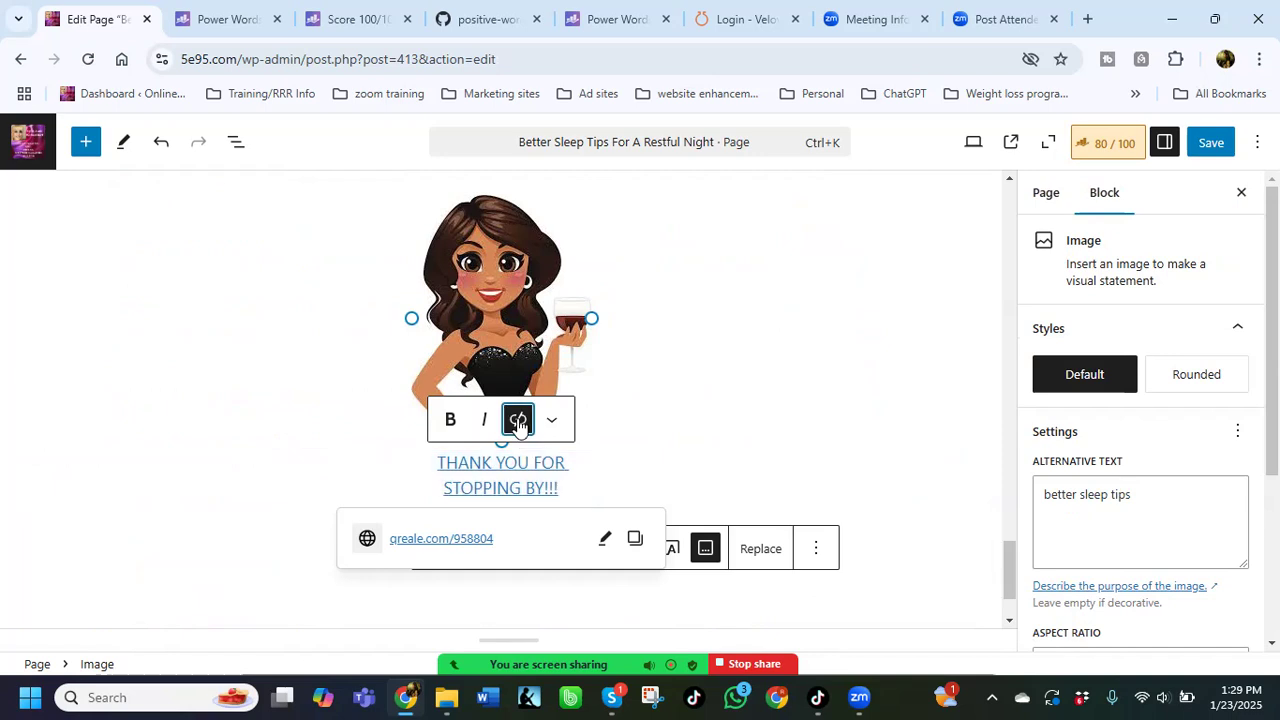
Step: Shrink the image below the conclusion and strip the link, italic and bold formatting from "glass of red wine"
{"action": "left_click_drag", "start_coordinate": [592, 318], "coordinate": [548, 334]}
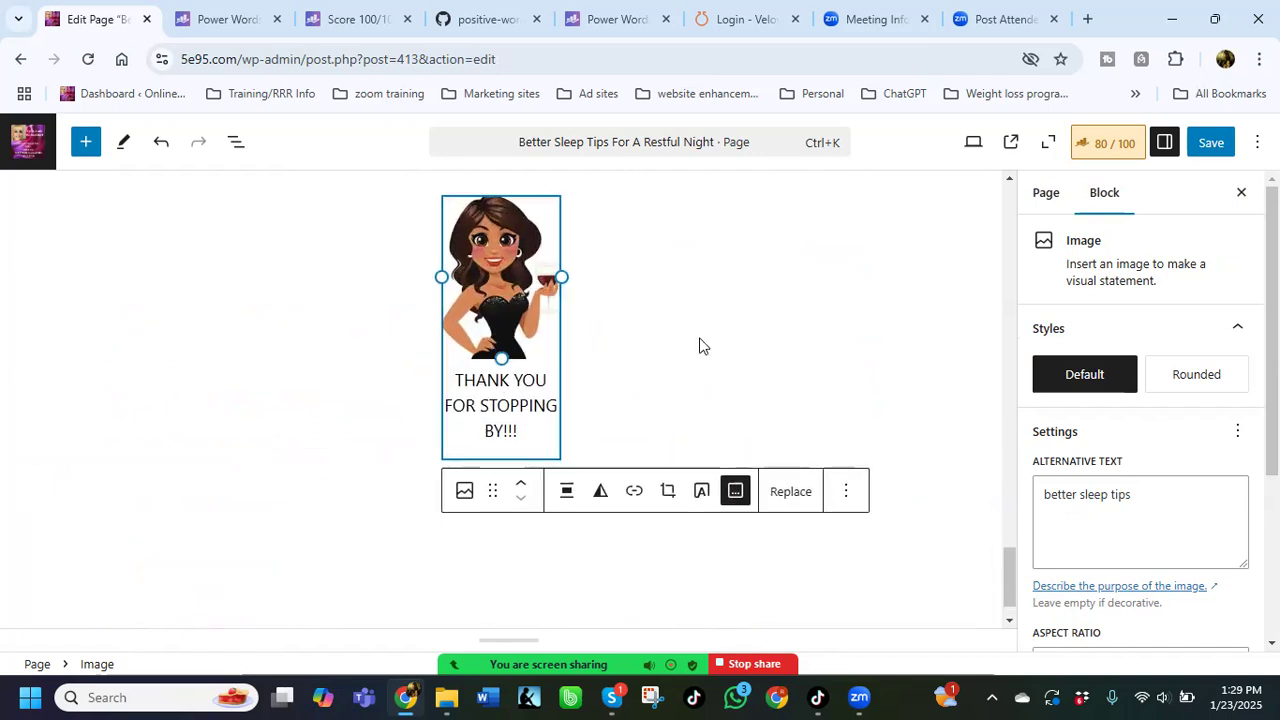
{"action": "scroll", "coordinate": [737, 343], "scroll_direction": "up", "scroll_amount": 4}
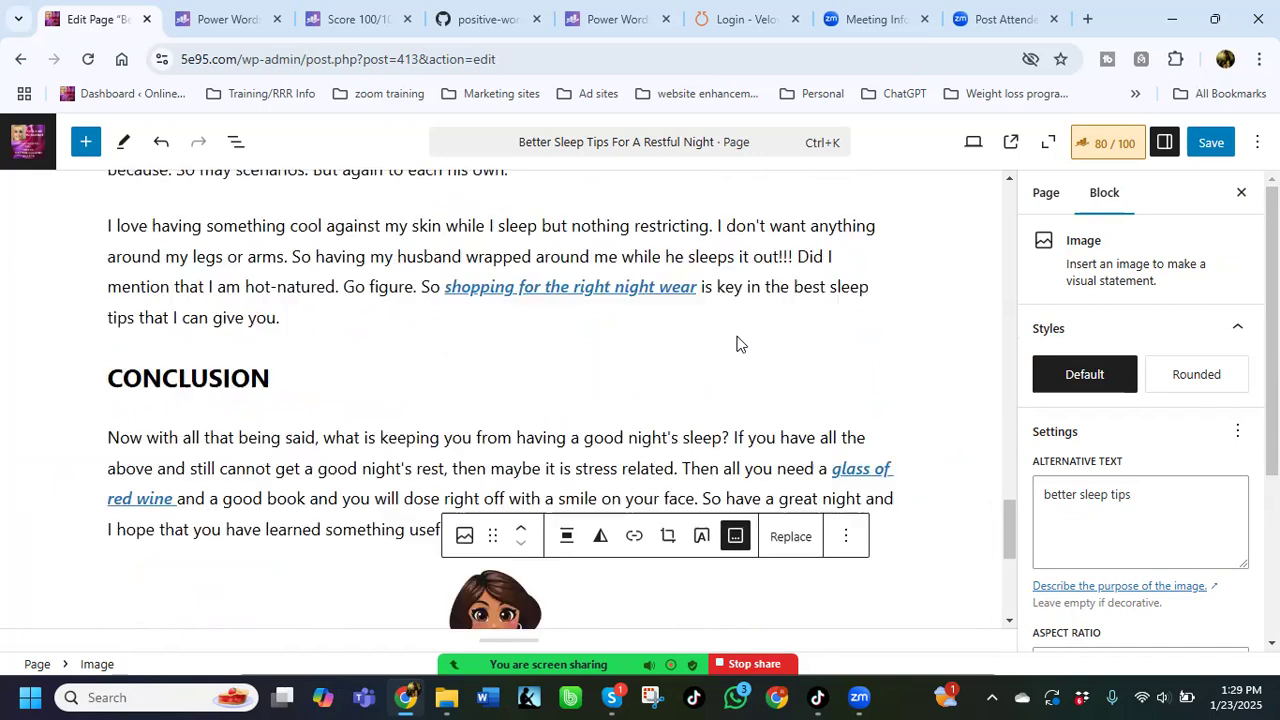
{"action": "left_click", "coordinate": [876, 470]}
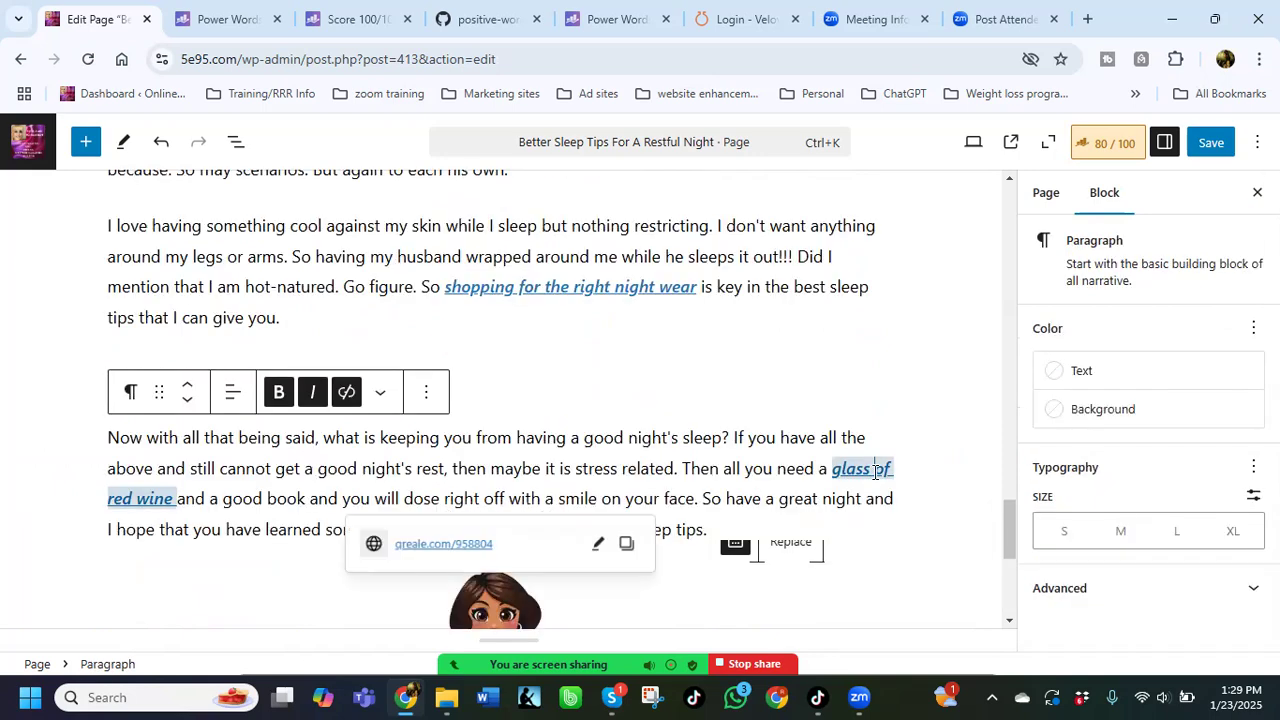
{"action": "left_click", "coordinate": [347, 397]}
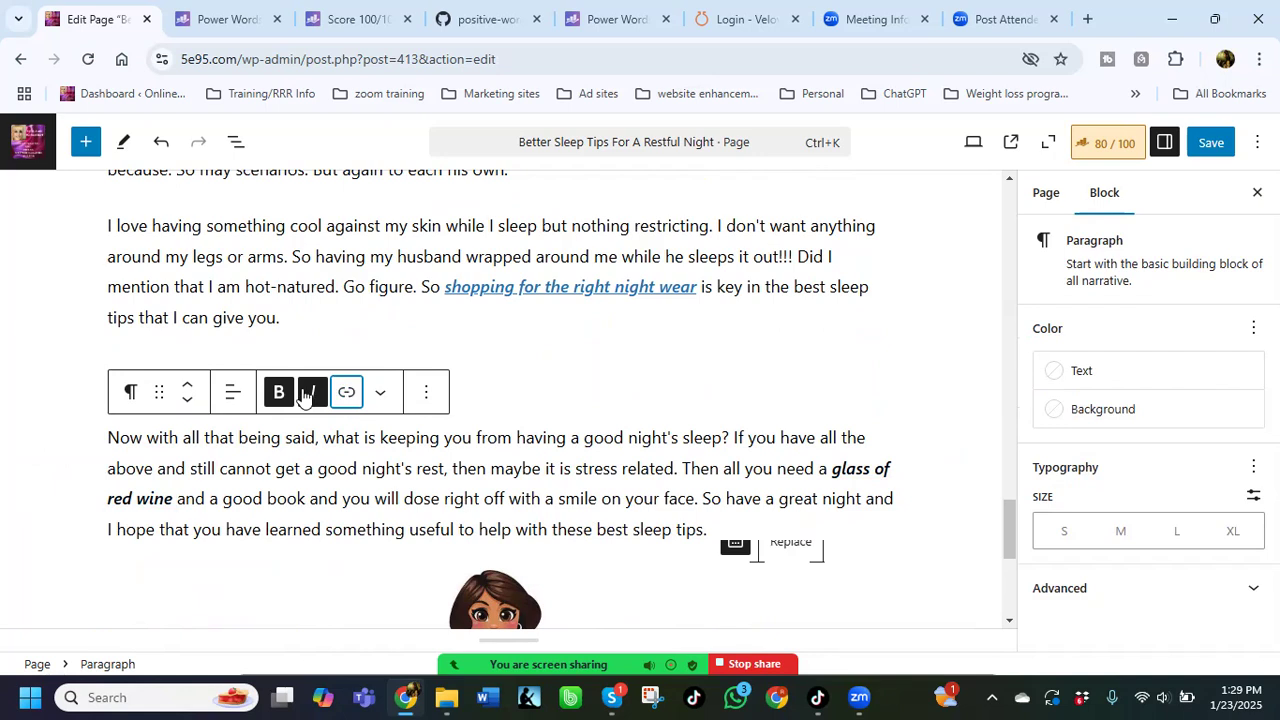
{"action": "left_click", "coordinate": [313, 392]}
{"action": "left_click", "coordinate": [279, 392]}
{"action": "left_click", "coordinate": [689, 373]}
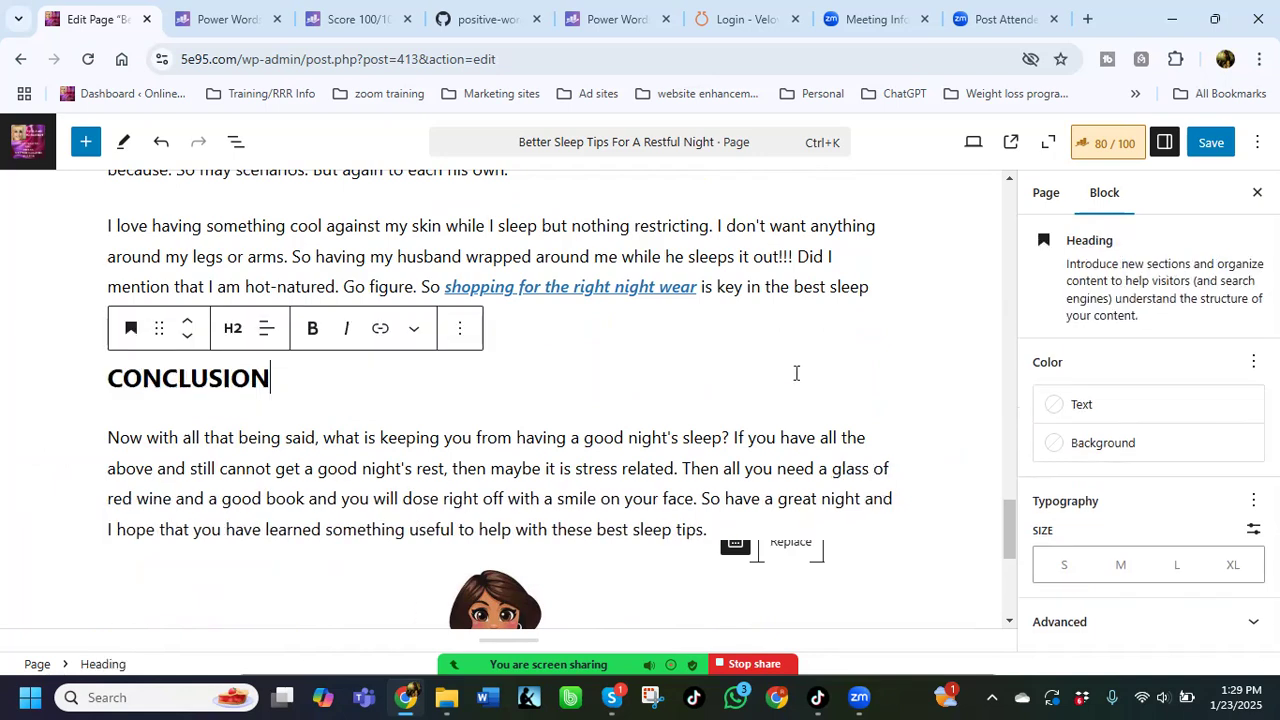
Step: Save the page and check the link address on "shopping for the right night wear"
{"action": "left_click", "coordinate": [1211, 142]}
{"action": "left_click", "coordinate": [626, 287]}
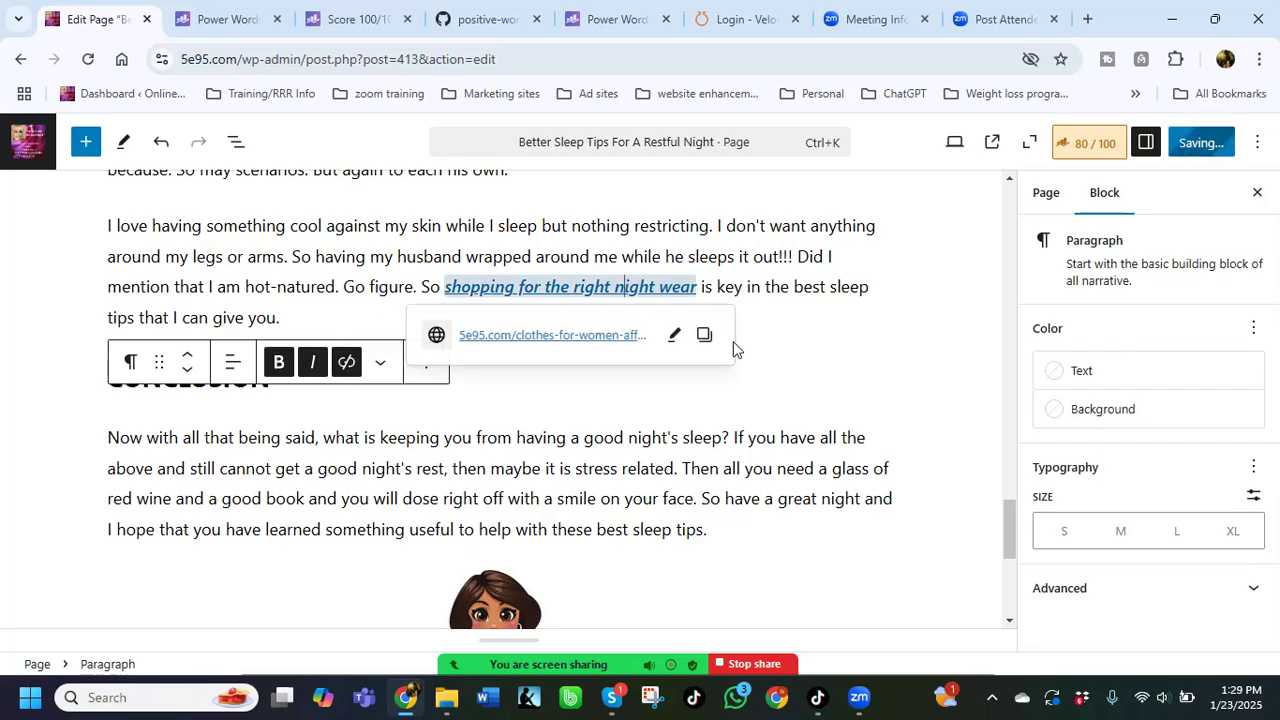
{"action": "left_click", "coordinate": [871, 360]}
Step: Remove the link, italic and bold formatting from "Research your mattress" in the mattress section
{"action": "scroll", "coordinate": [871, 364], "scroll_direction": "up", "scroll_amount": 10}
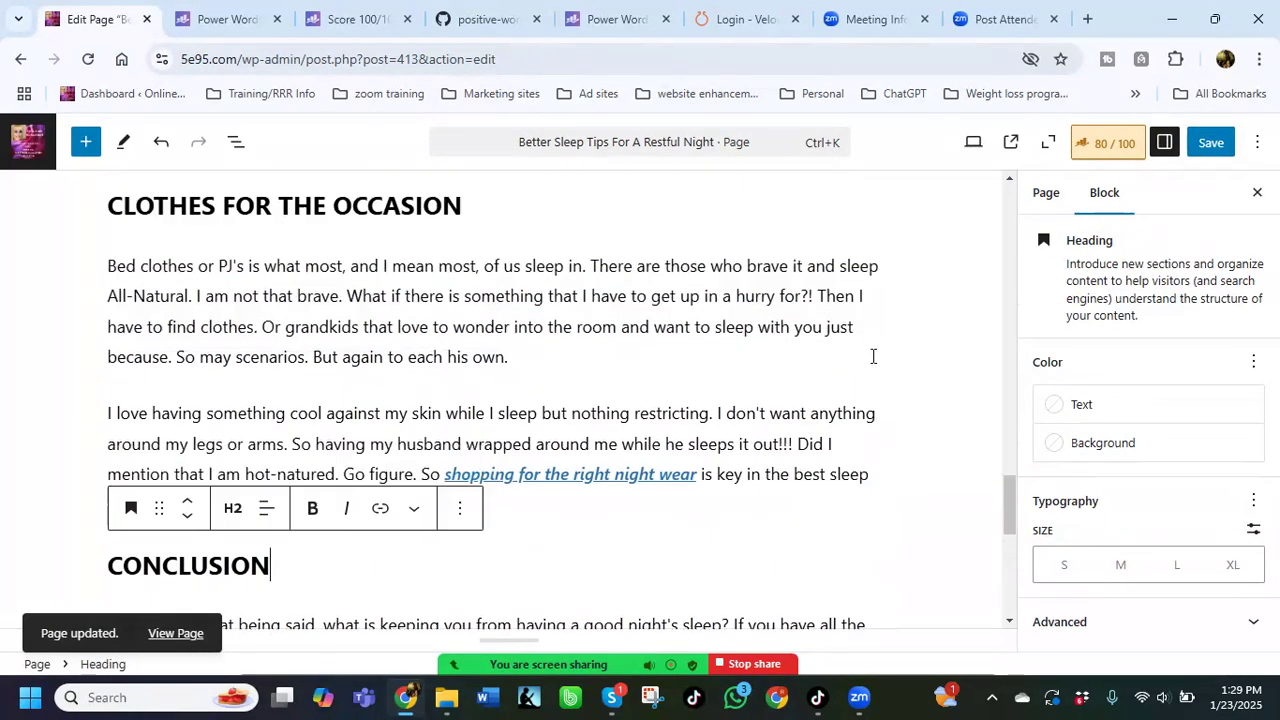
{"action": "scroll", "coordinate": [866, 364], "scroll_direction": "up", "scroll_amount": 3}
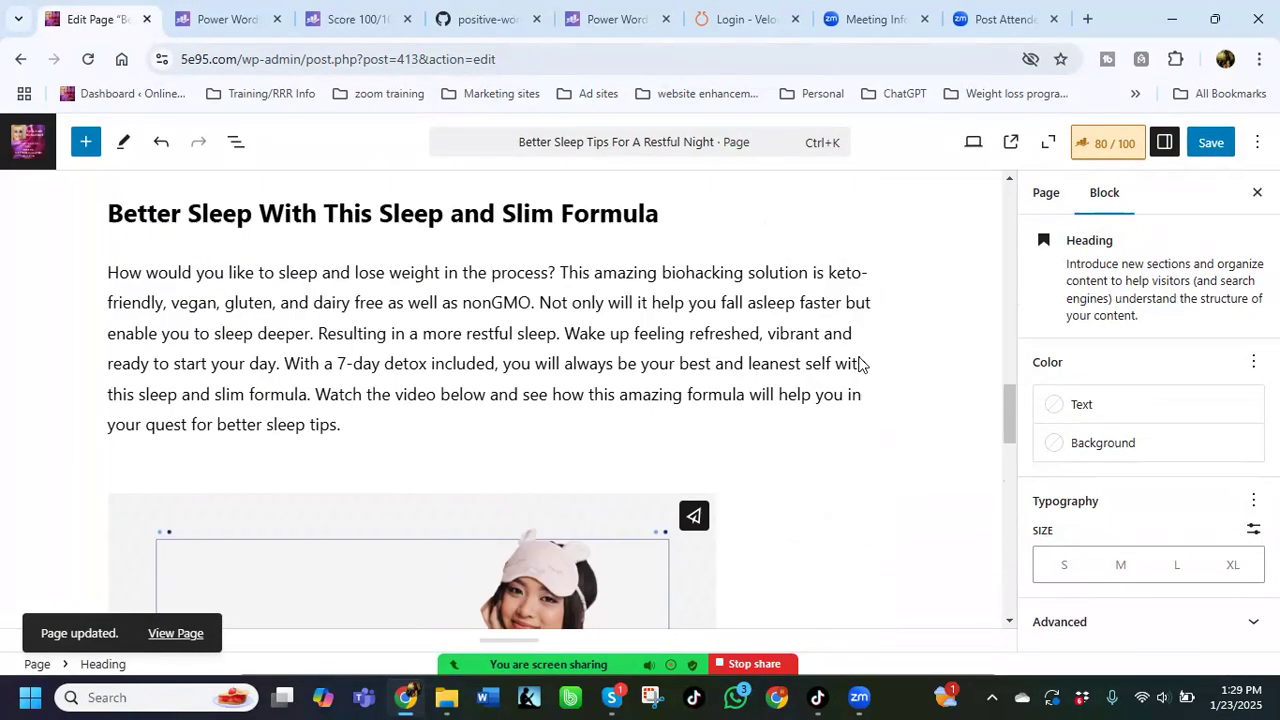
{"action": "scroll", "coordinate": [599, 296], "scroll_direction": "up", "scroll_amount": 6}
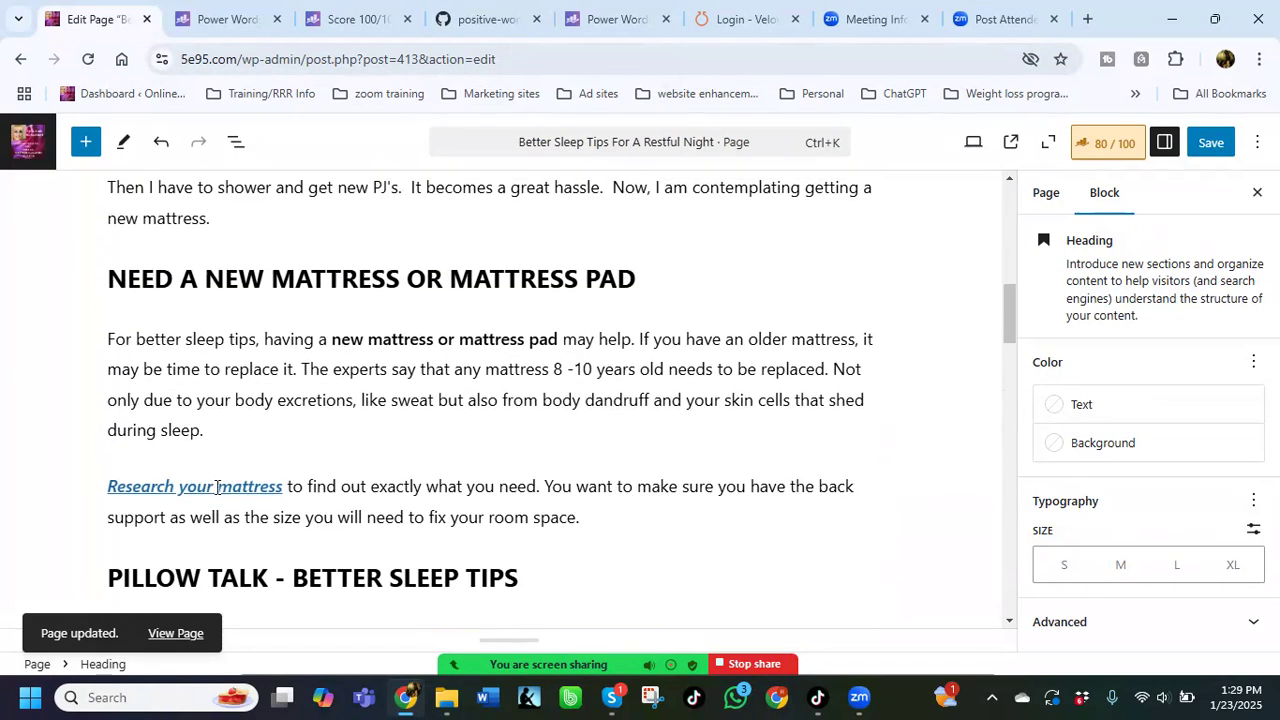
{"action": "left_click", "coordinate": [218, 484]}
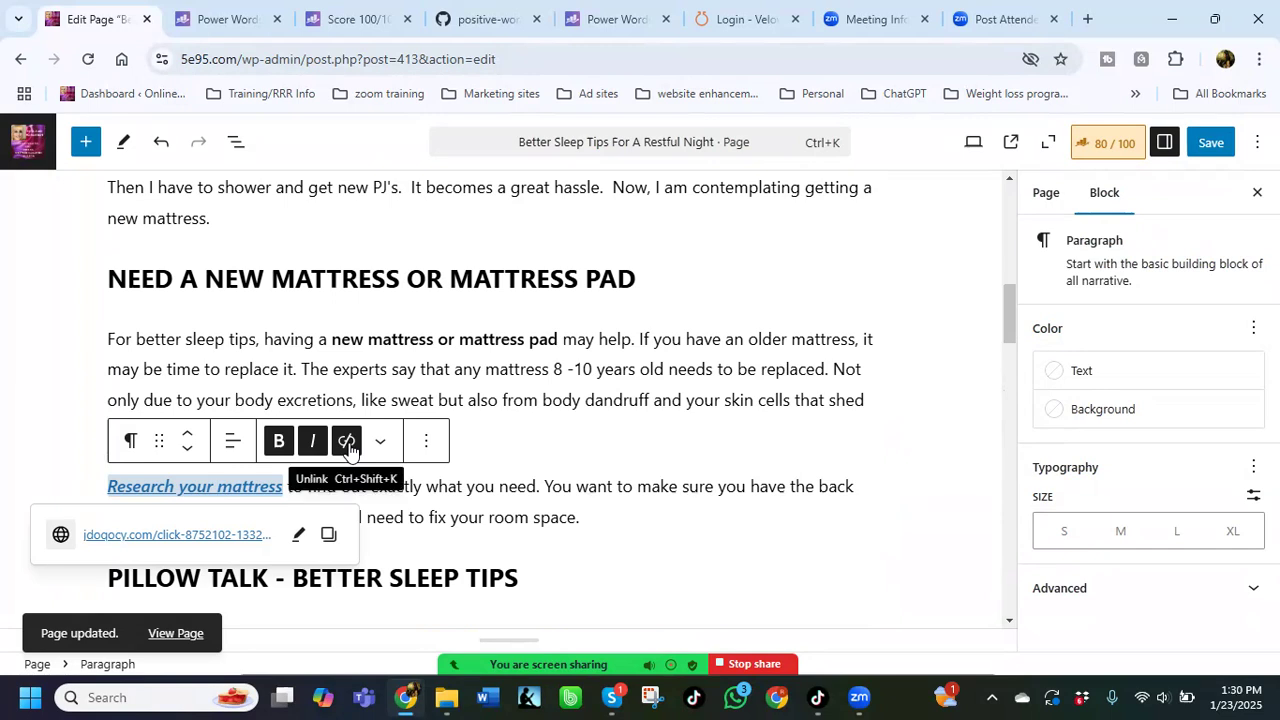
{"action": "left_click", "coordinate": [347, 441]}
{"action": "left_click", "coordinate": [313, 441]}
{"action": "left_click", "coordinate": [279, 441]}
{"action": "left_click", "coordinate": [571, 443]}
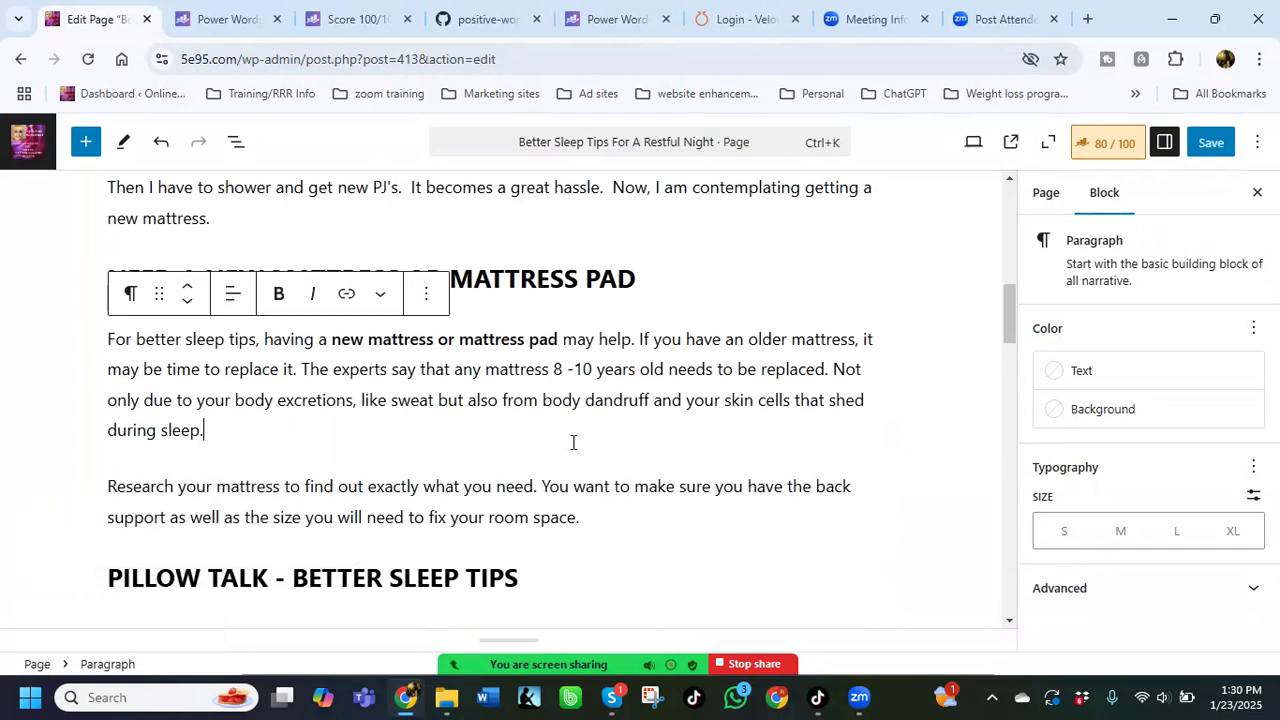
Step: Delete the bedroom image beside the introductory paragraph
{"action": "scroll", "coordinate": [751, 383], "scroll_direction": "up", "scroll_amount": 4}
{"action": "scroll", "coordinate": [753, 386], "scroll_direction": "up", "scroll_amount": 3}
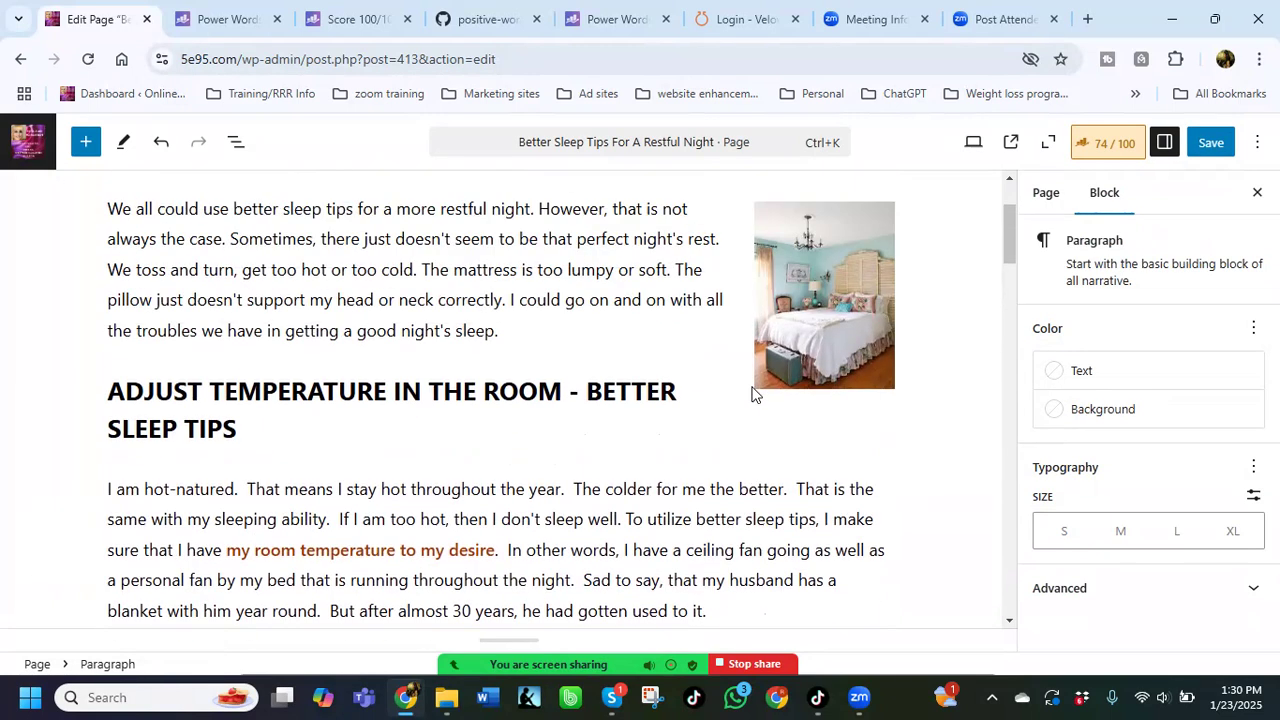
{"action": "left_click", "coordinate": [821, 339]}
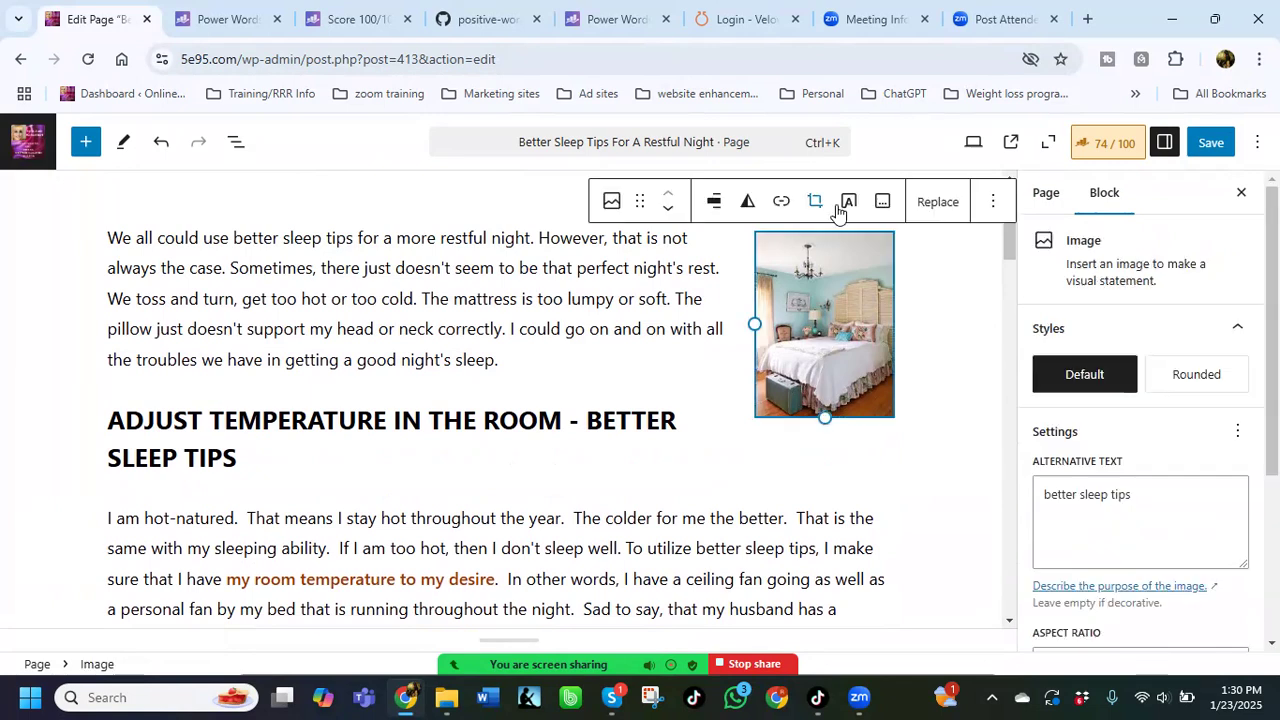
{"action": "left_click", "coordinate": [993, 201]}
{"action": "scroll", "coordinate": [1050, 620], "scroll_direction": "down", "scroll_amount": 1}
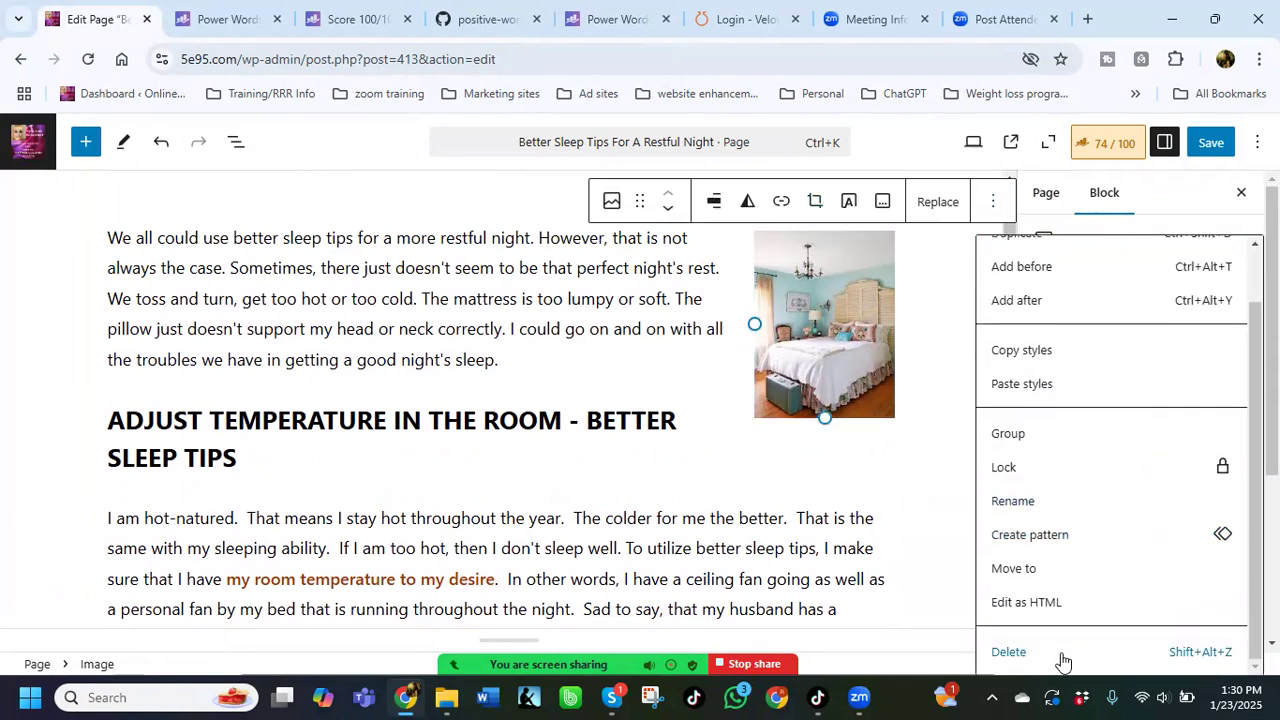
{"action": "left_click", "coordinate": [1010, 652]}
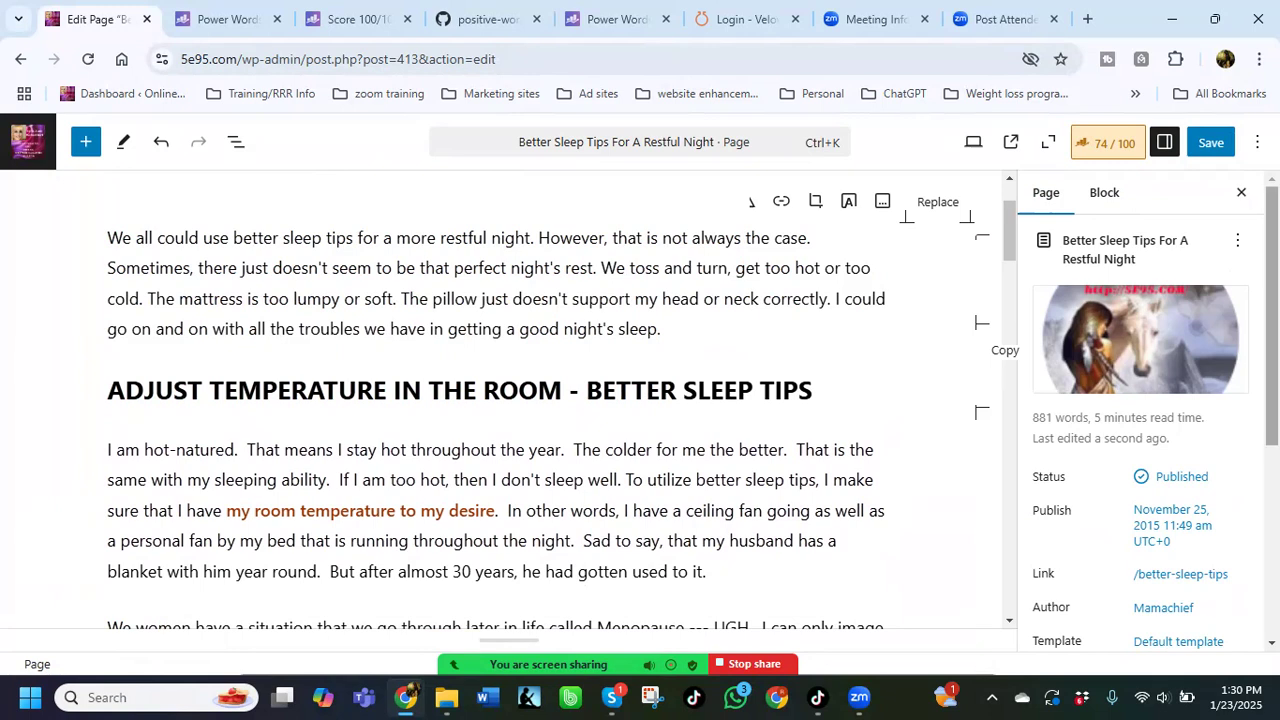
Step: Remove the page's featured image and save the page
{"action": "left_click", "coordinate": [1190, 382]}
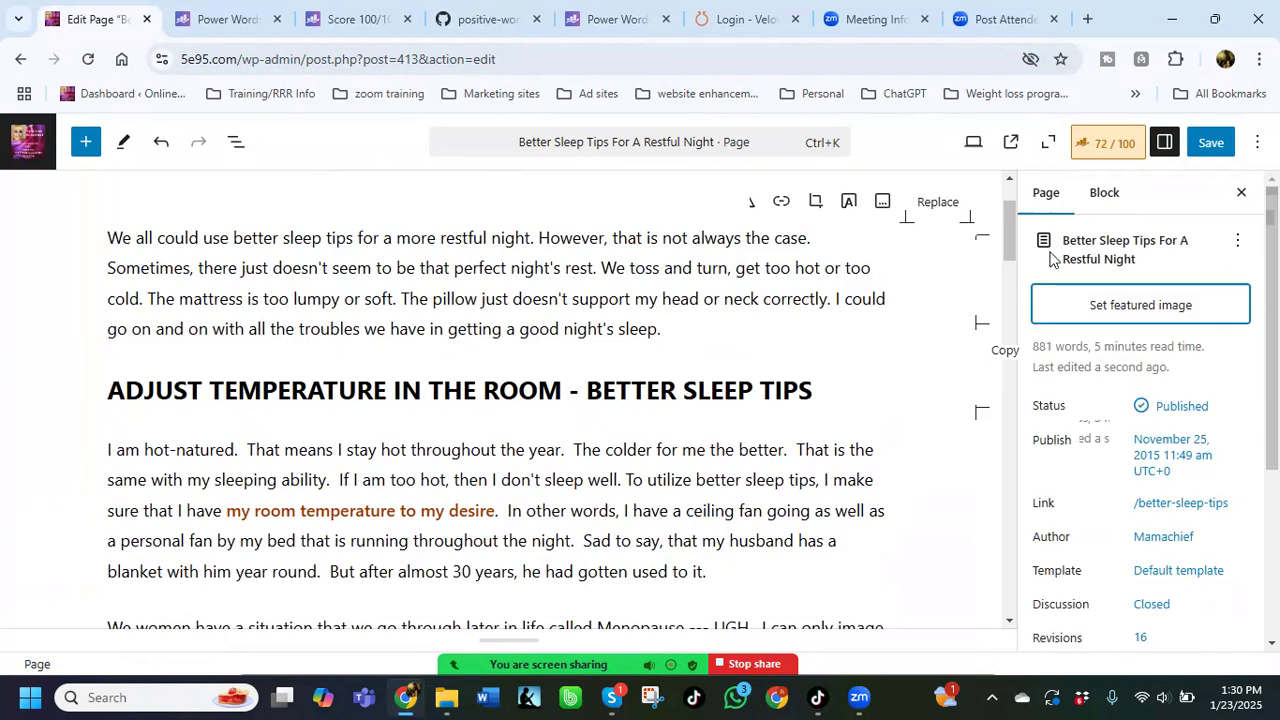
{"action": "left_click", "coordinate": [1211, 143]}
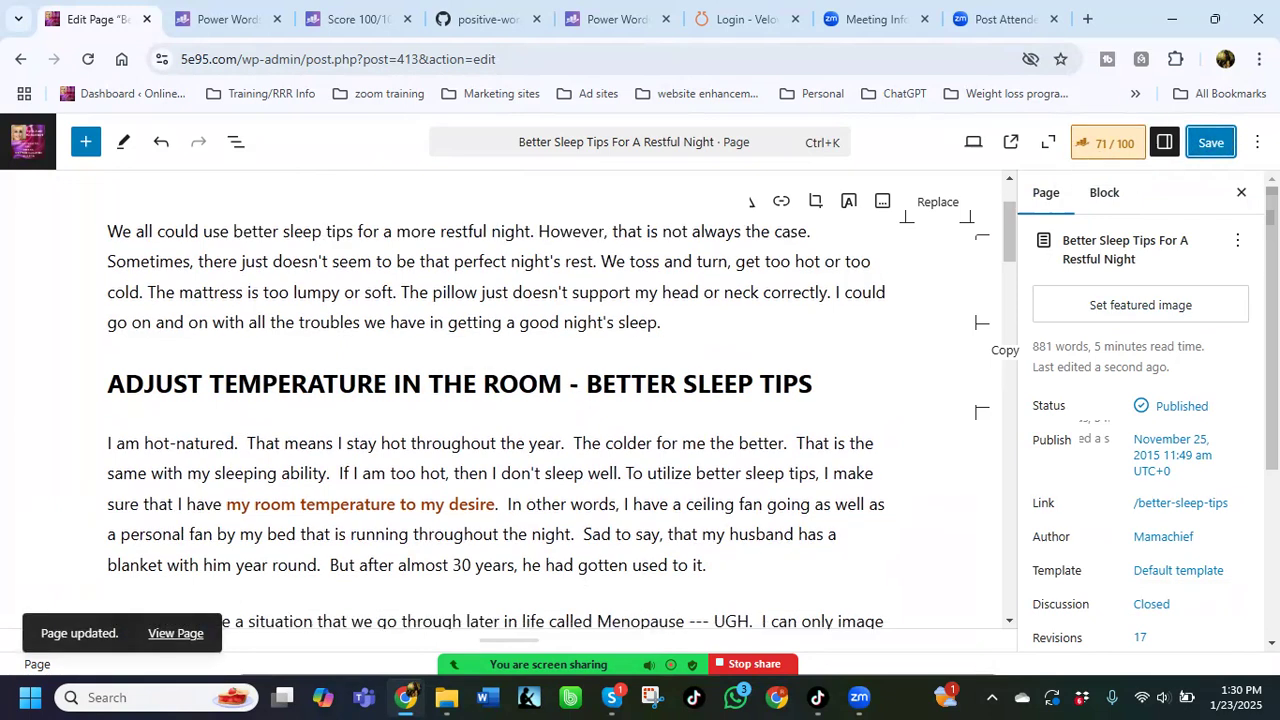
Step: Review the Basic SEO, Additional and Title Readability checks in Rank Math for the page
{"action": "scroll", "coordinate": [939, 404], "scroll_direction": "down", "scroll_amount": 1}
{"action": "left_click", "coordinate": [1114, 146]}
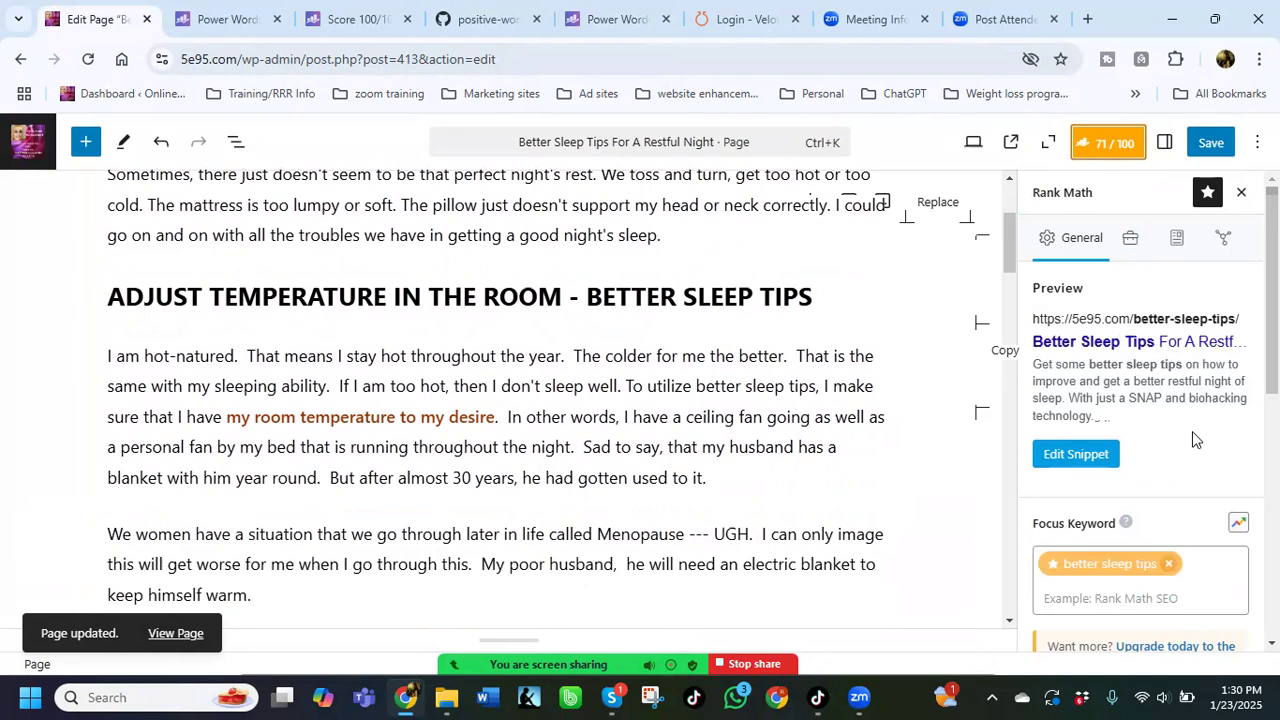
{"action": "scroll", "coordinate": [1192, 431], "scroll_direction": "down", "scroll_amount": 2}
{"action": "scroll", "coordinate": [1090, 415], "scroll_direction": "down", "scroll_amount": 3}
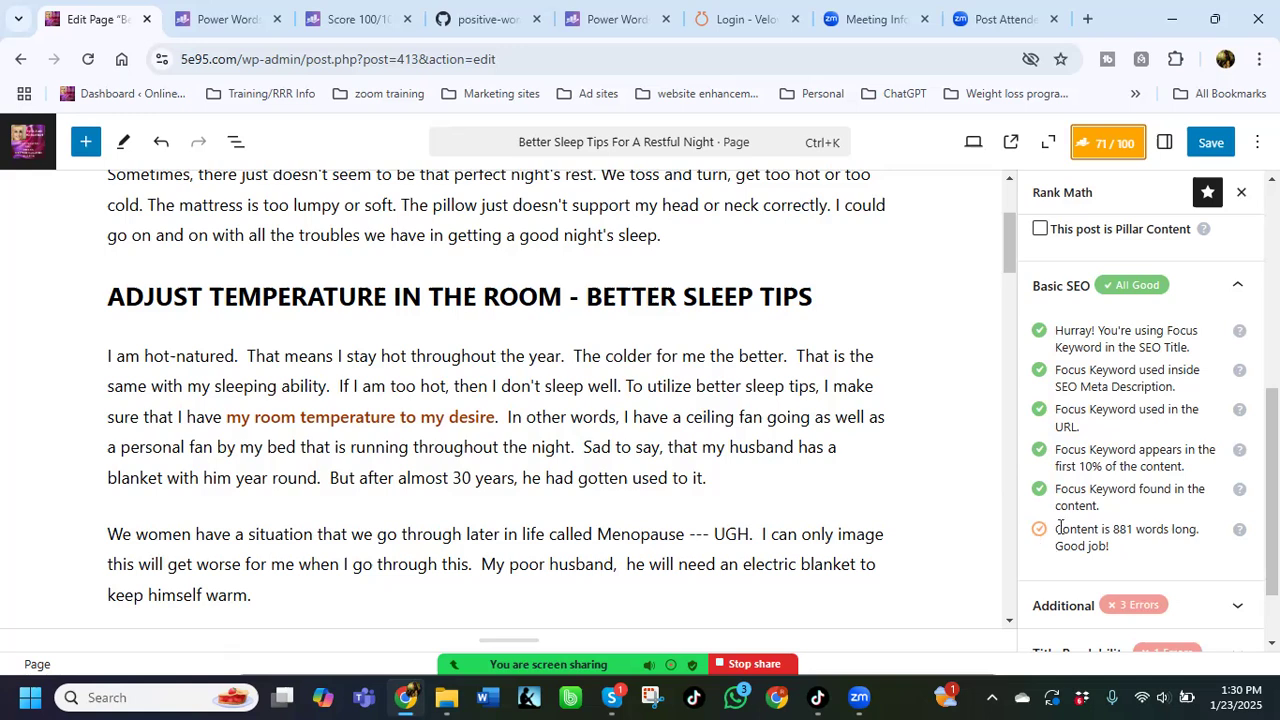
{"action": "scroll", "coordinate": [1100, 525], "scroll_direction": "down", "scroll_amount": 1}
{"action": "left_click", "coordinate": [1143, 522]}
{"action": "scroll", "coordinate": [1140, 495], "scroll_direction": "down", "scroll_amount": 3}
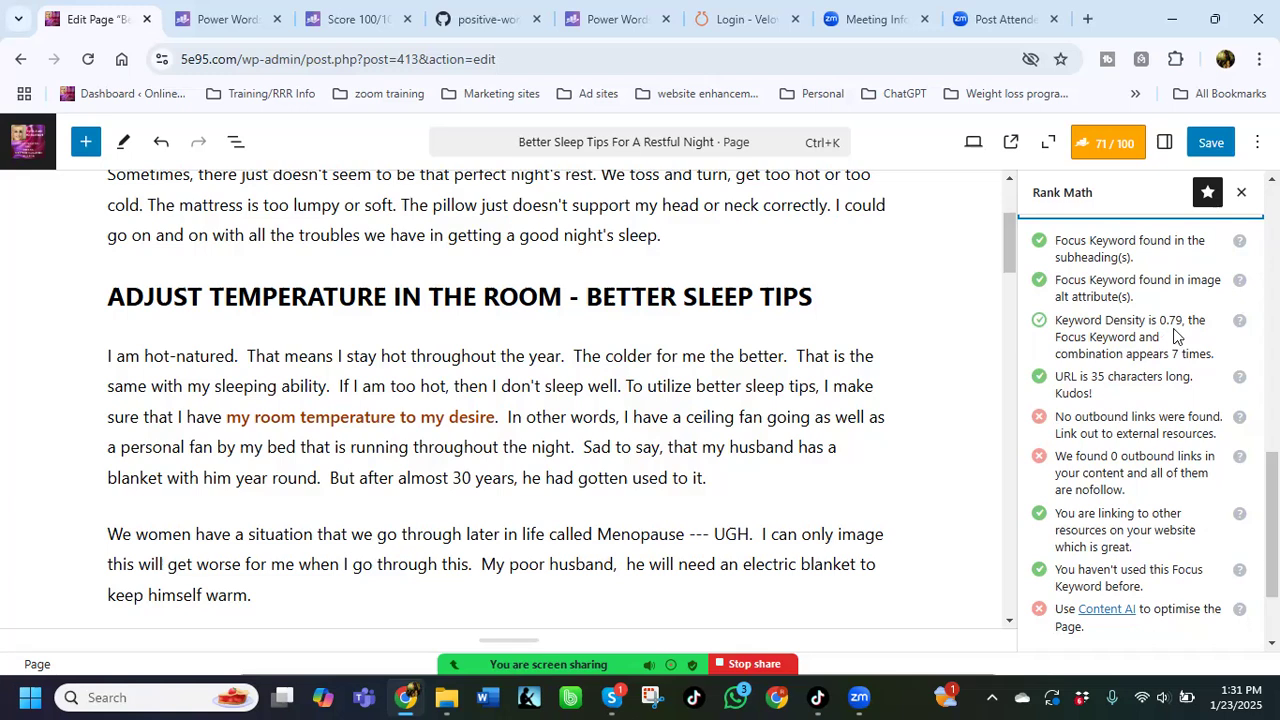
{"action": "scroll", "coordinate": [1173, 330], "scroll_direction": "down", "scroll_amount": 2}
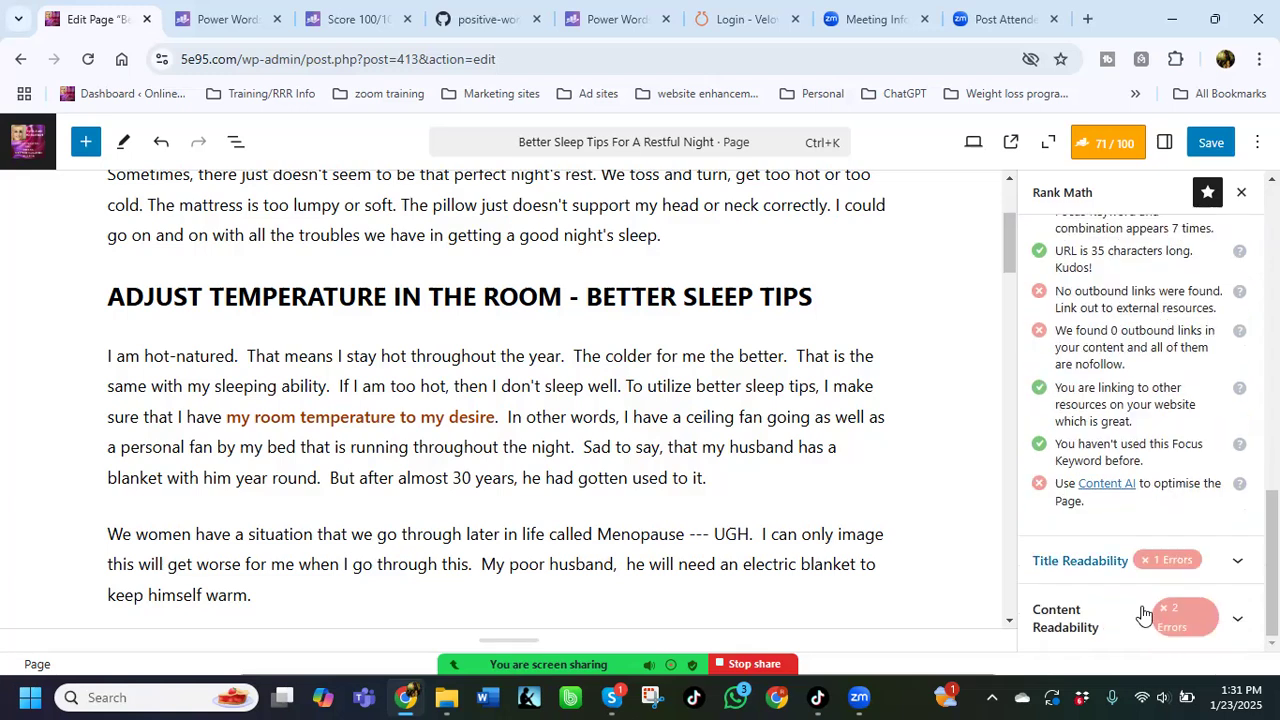
{"action": "left_click", "coordinate": [1133, 578]}
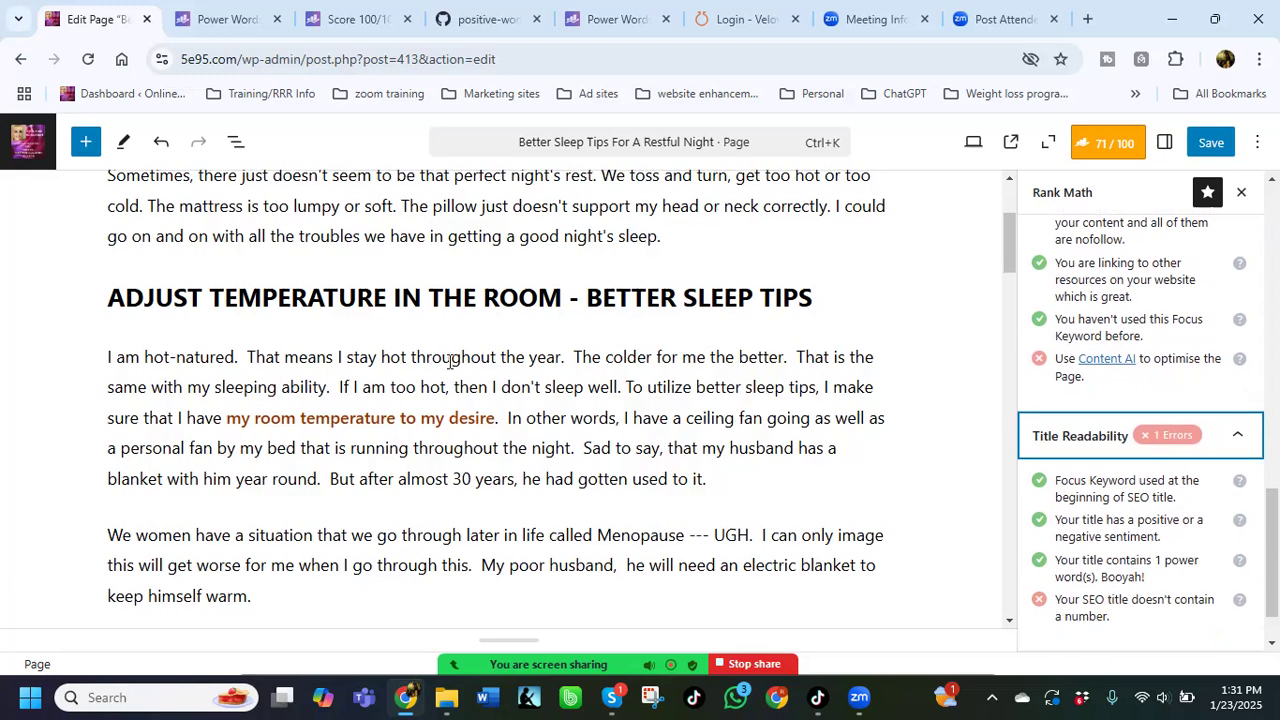
Step: Extend the page title with "- Get Your 8 Hours Of Sleep"
{"action": "scroll", "coordinate": [300, 320], "scroll_direction": "up", "scroll_amount": 2}
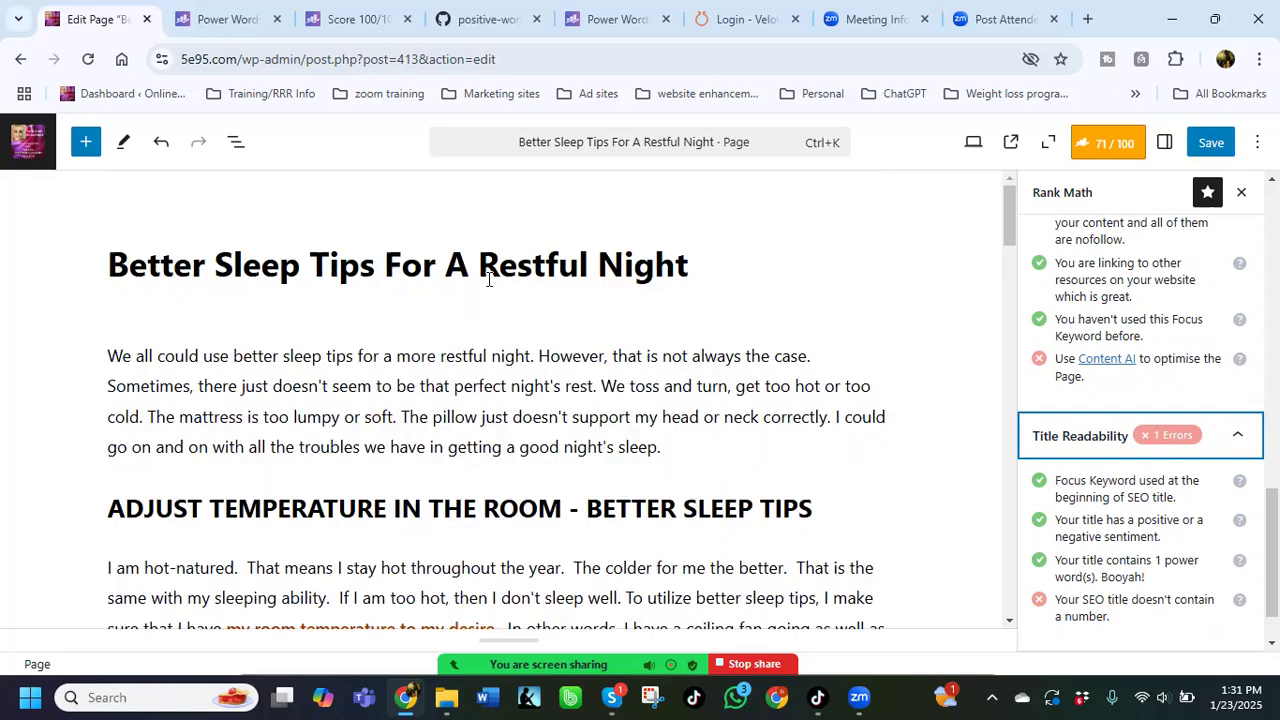
{"action": "left_click", "coordinate": [727, 265]}
{"action": "type", "text": "- Get Your "}
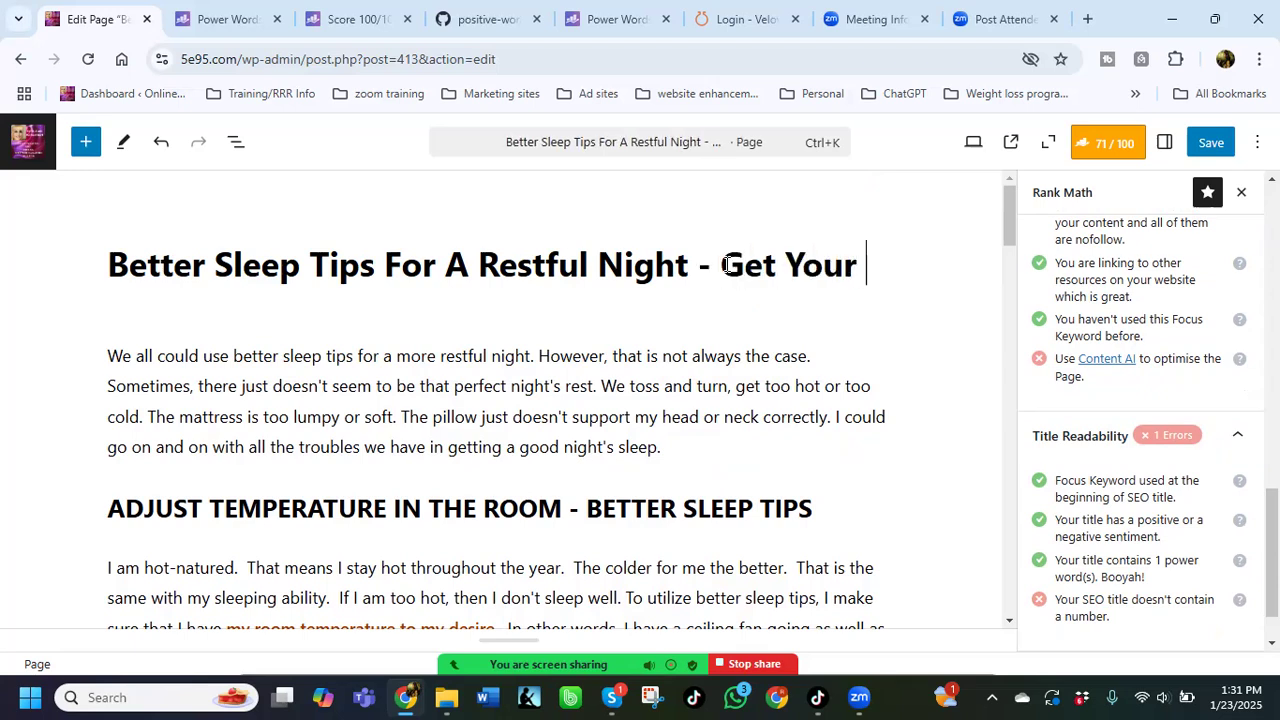
{"action": "type", "text": "8 h"}
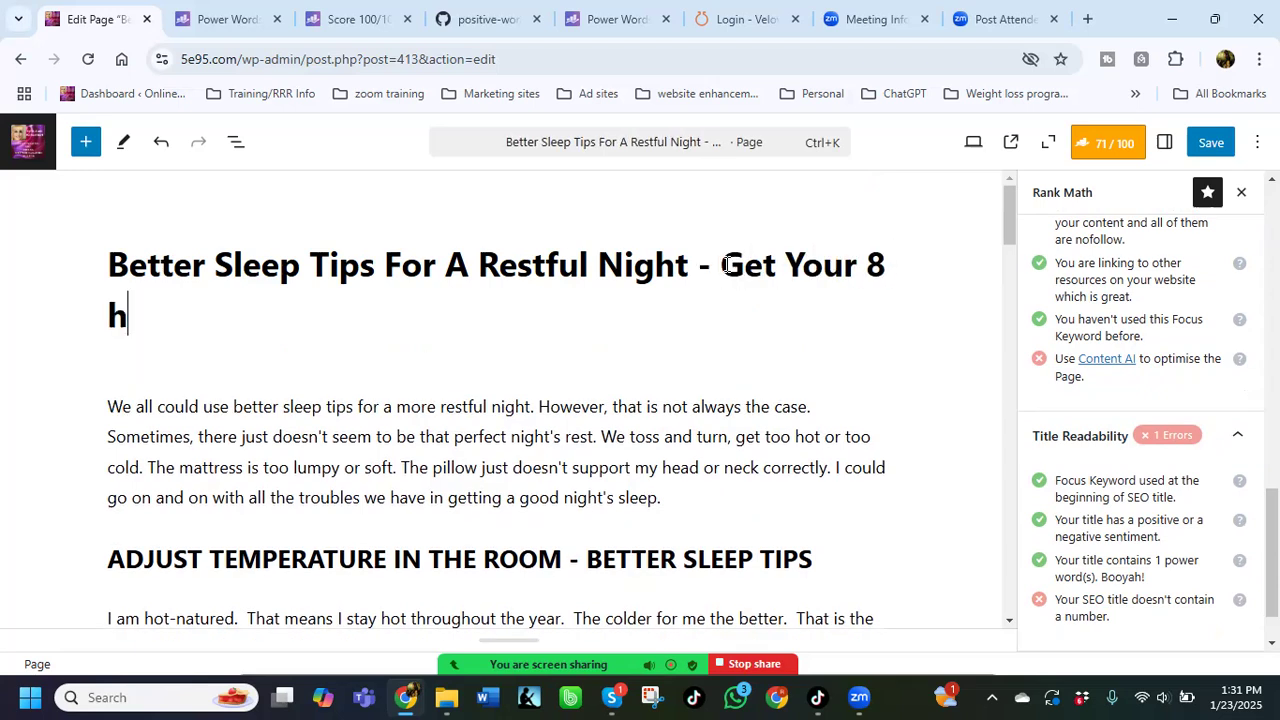
{"action": "type", "text": "ours Of s"}
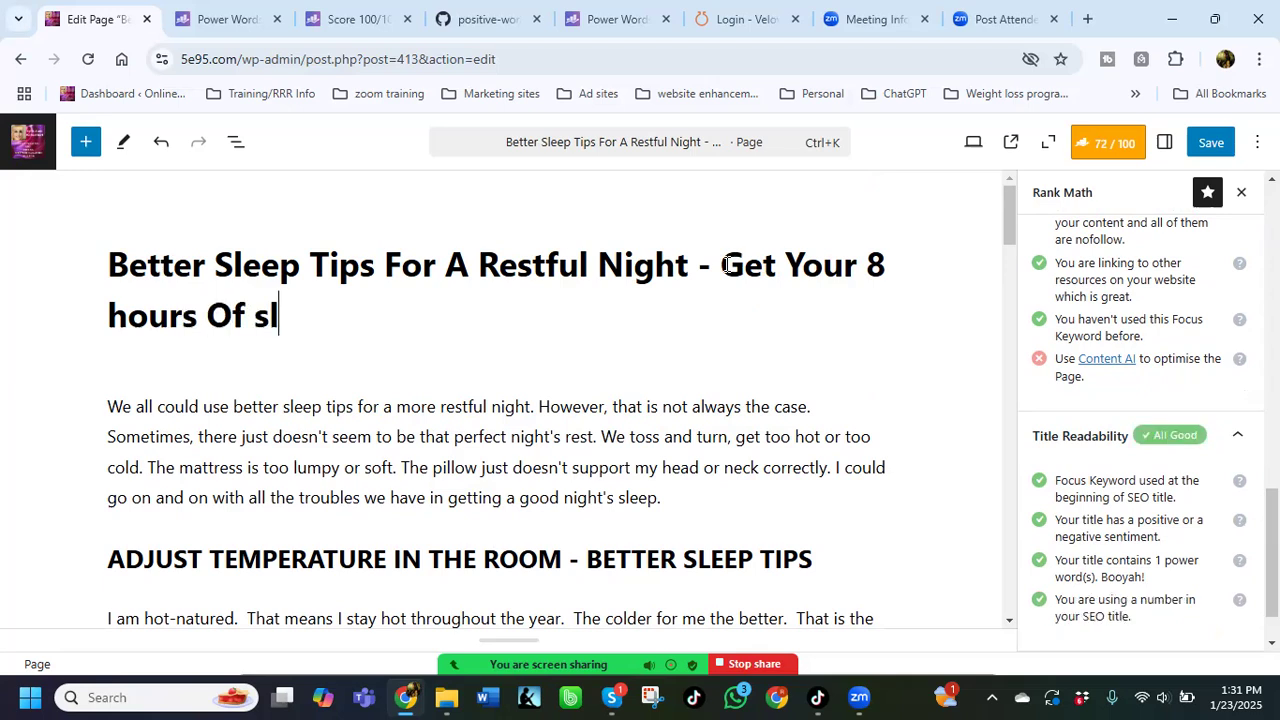
{"action": "key", "text": "BackSpace"}
{"action": "type", "text": "Sleep"}
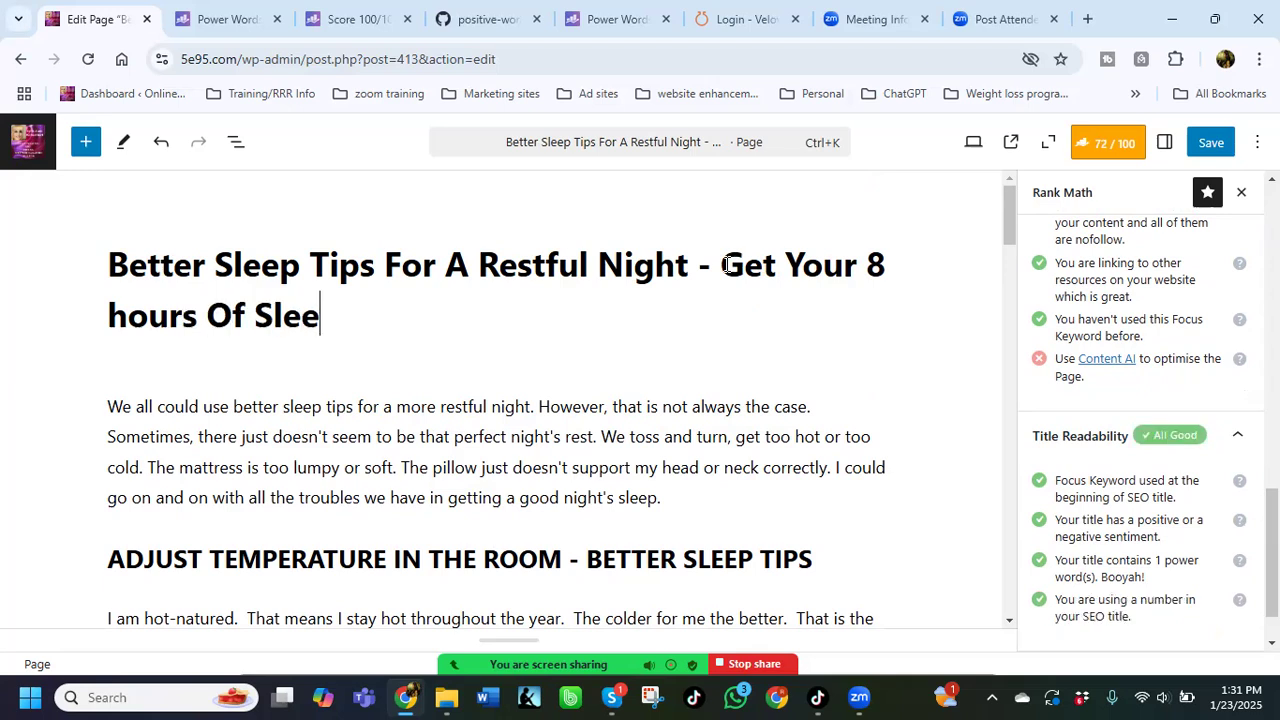
{"action": "left_click", "coordinate": [120, 317]}
{"action": "key", "text": "BackSpace"}
{"action": "type", "text": "H"}
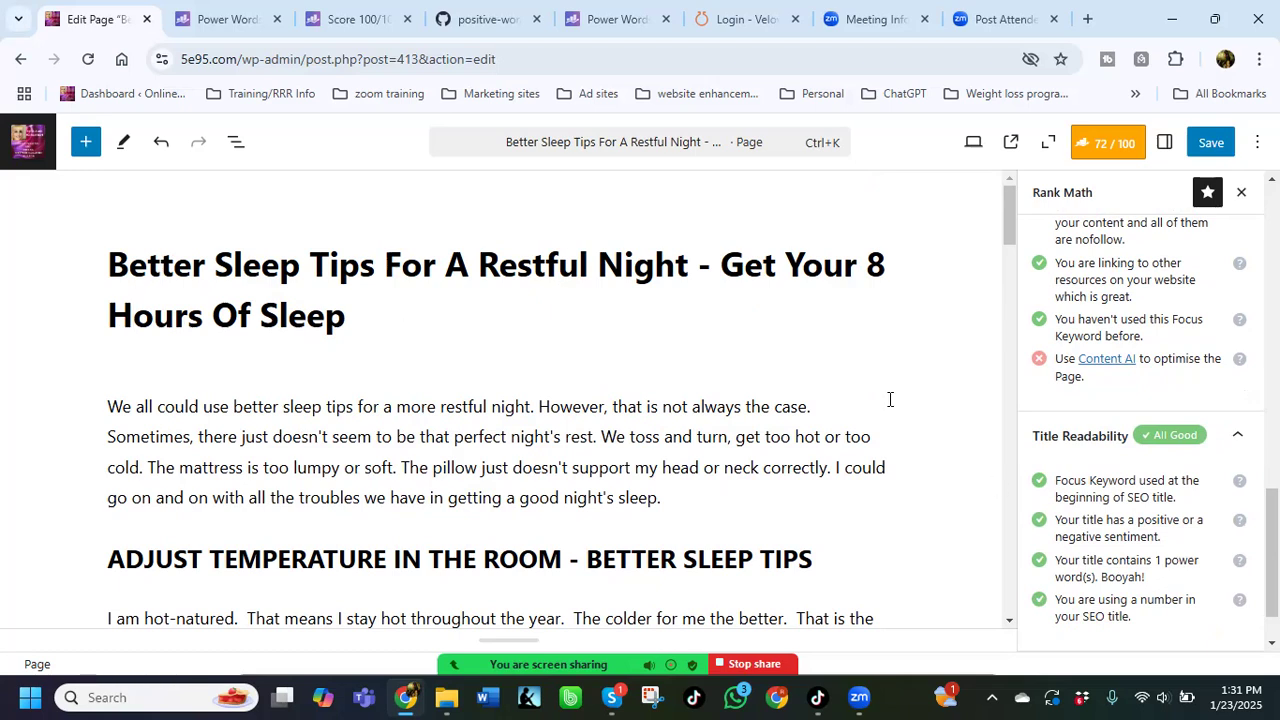
Step: Try spelling out the number in the page title as "Eight", and change it back to 8
{"action": "left_click", "coordinate": [893, 265]}
{"action": "key", "text": "Delete"}
{"action": "key", "text": "BackSpace"}
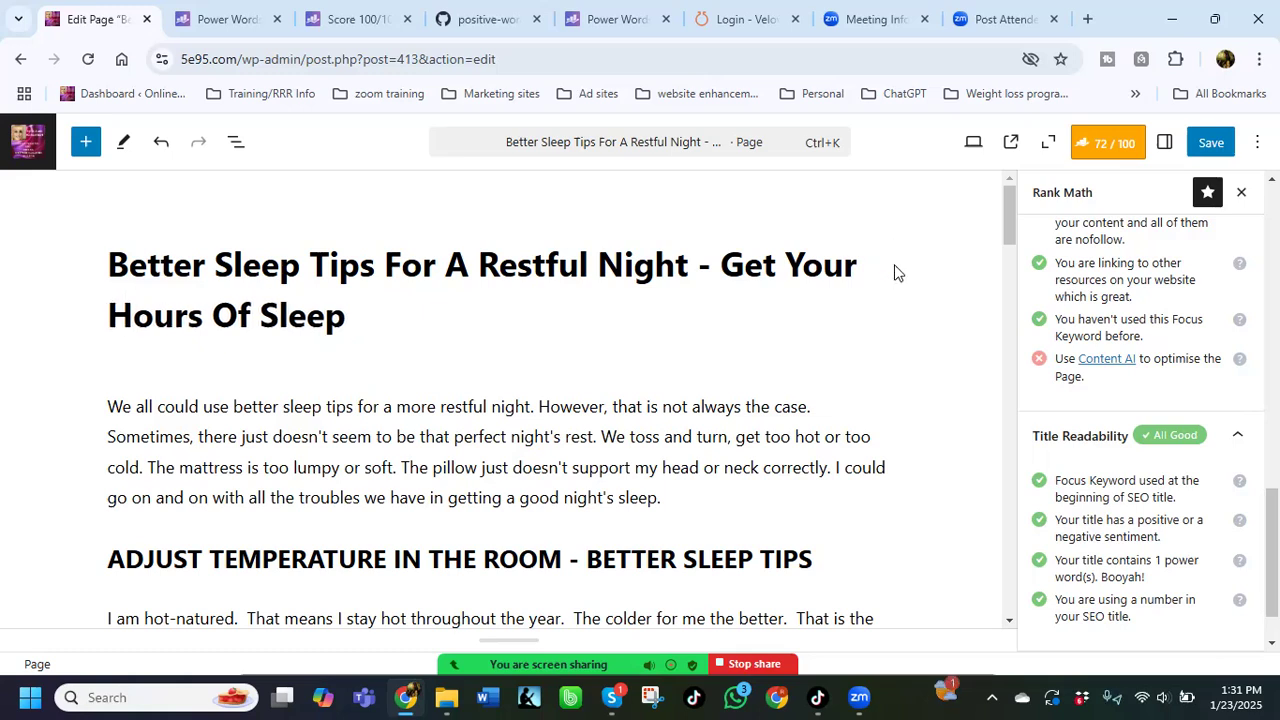
{"action": "type", "text": "Eight"}
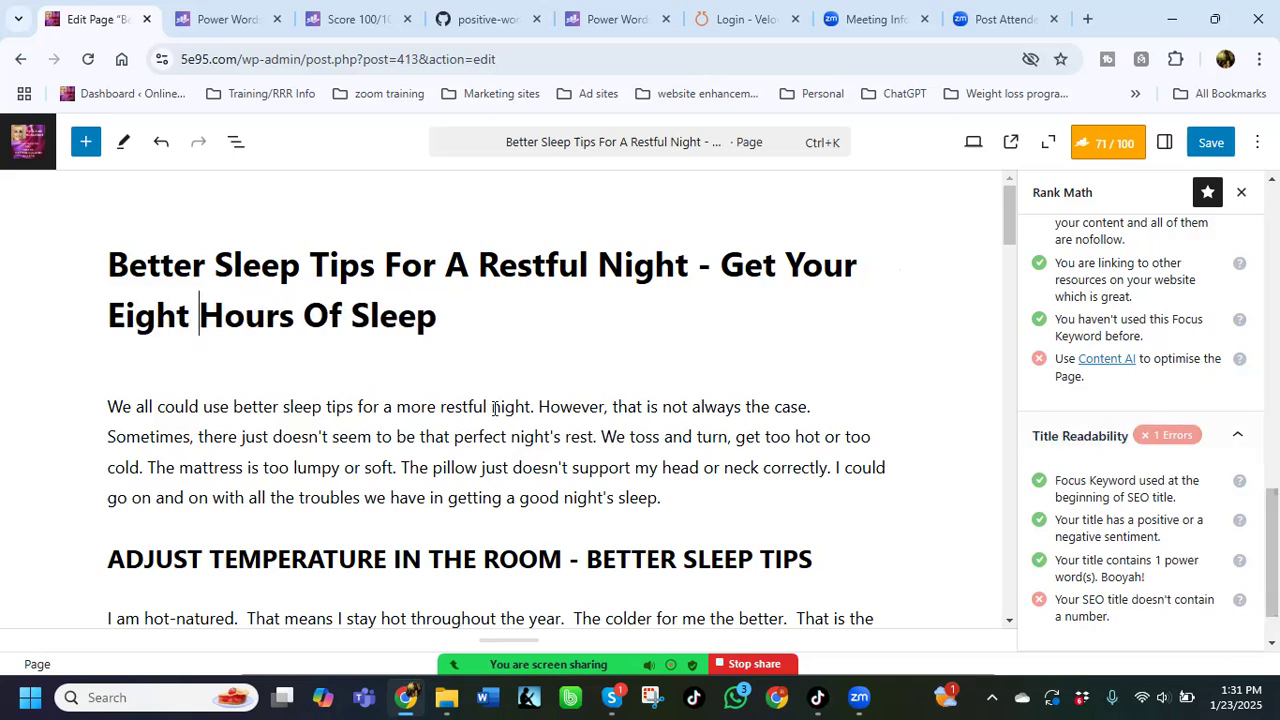
{"action": "key", "text": "BackSpace"}
{"action": "key", "text": "BackSpace"}
{"action": "key", "text": "BackSpace"}
{"action": "key", "text": "BackSpace"}
{"action": "key", "text": "BackSpace"}
{"action": "key", "text": "BackSpace"}
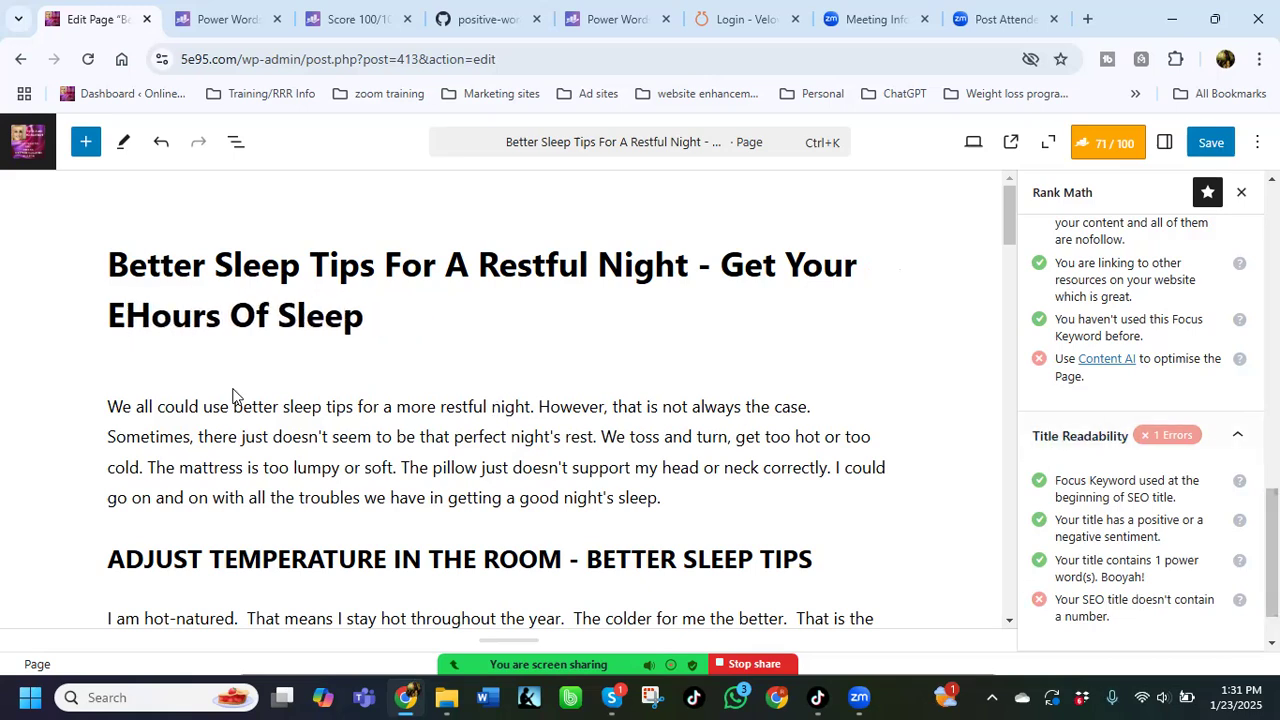
{"action": "type", "text": "8"}
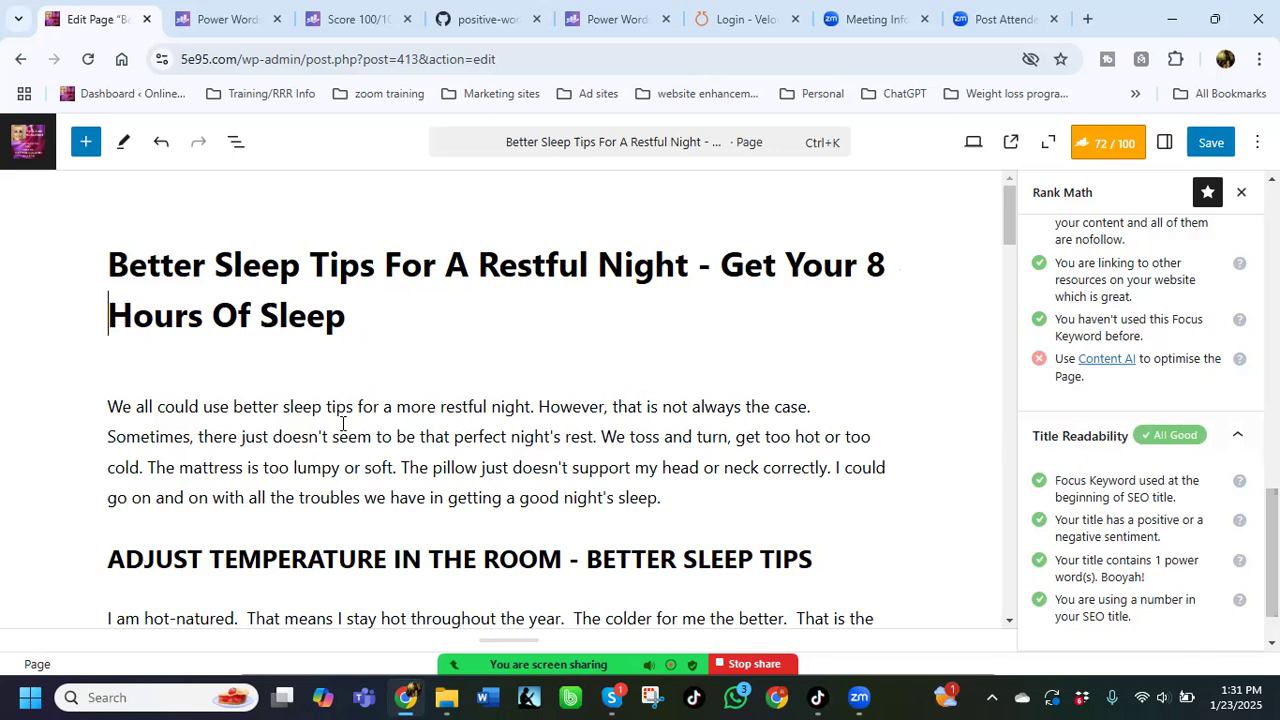
Step: Insert a Table of Contents by Rank Math block between the introduction and the "ADJUST TEMPERATURE IN THE ROOM" heading
{"action": "scroll", "coordinate": [337, 414], "scroll_direction": "down", "scroll_amount": 2}
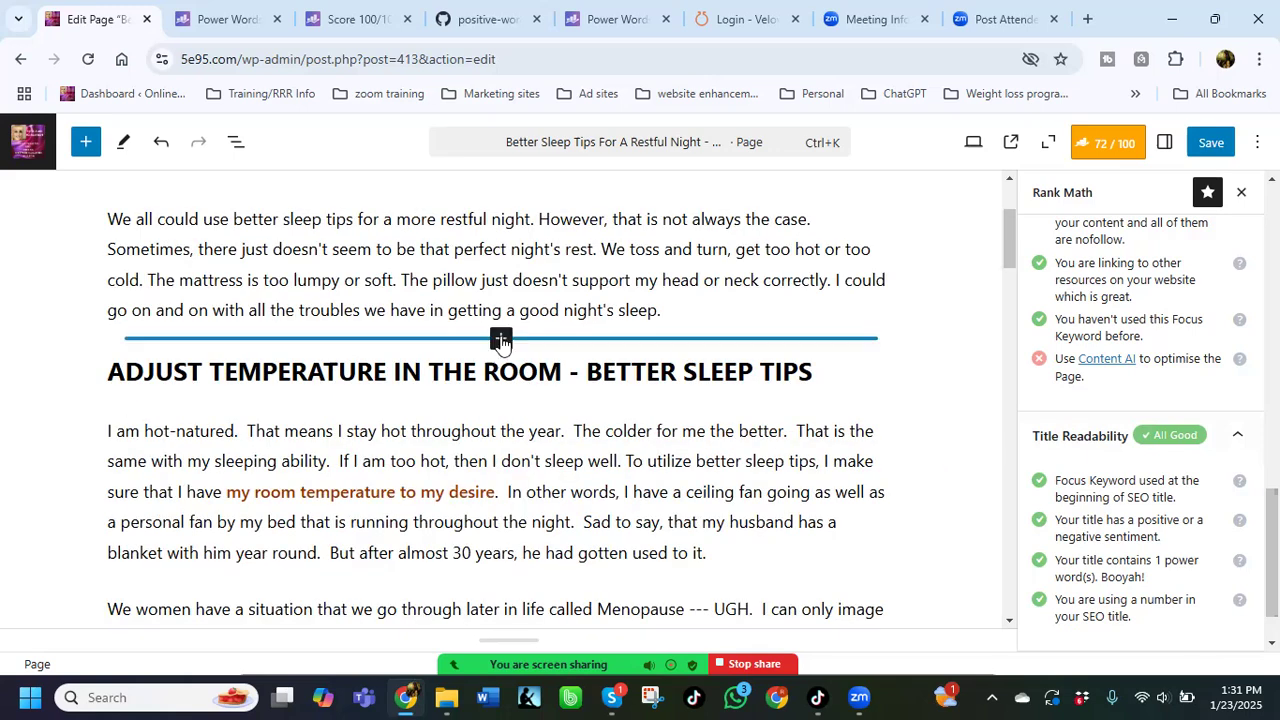
{"action": "left_click", "coordinate": [501, 338]}
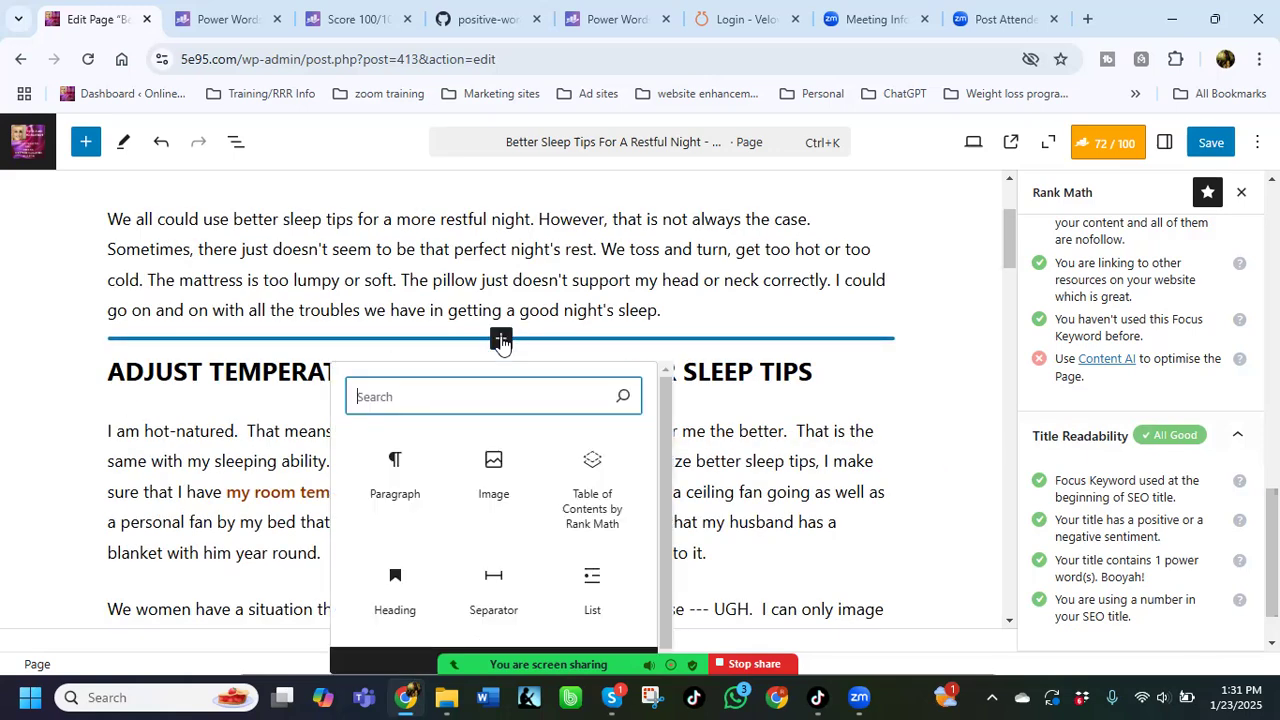
{"action": "left_click", "coordinate": [592, 512]}
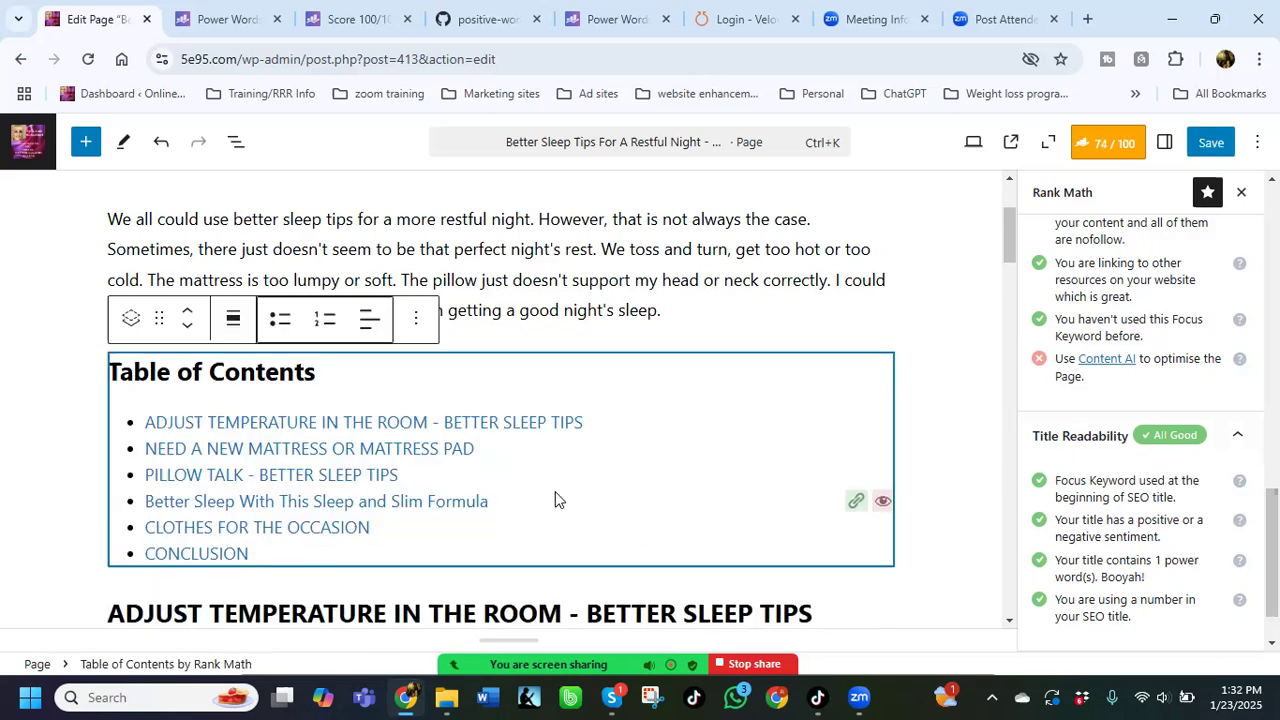
Step: Highlight the long paragraphs flagged under Content Readability and split the Pillow Talk paragraph before "Or let me ask you something"
{"action": "left_click", "coordinate": [951, 458]}
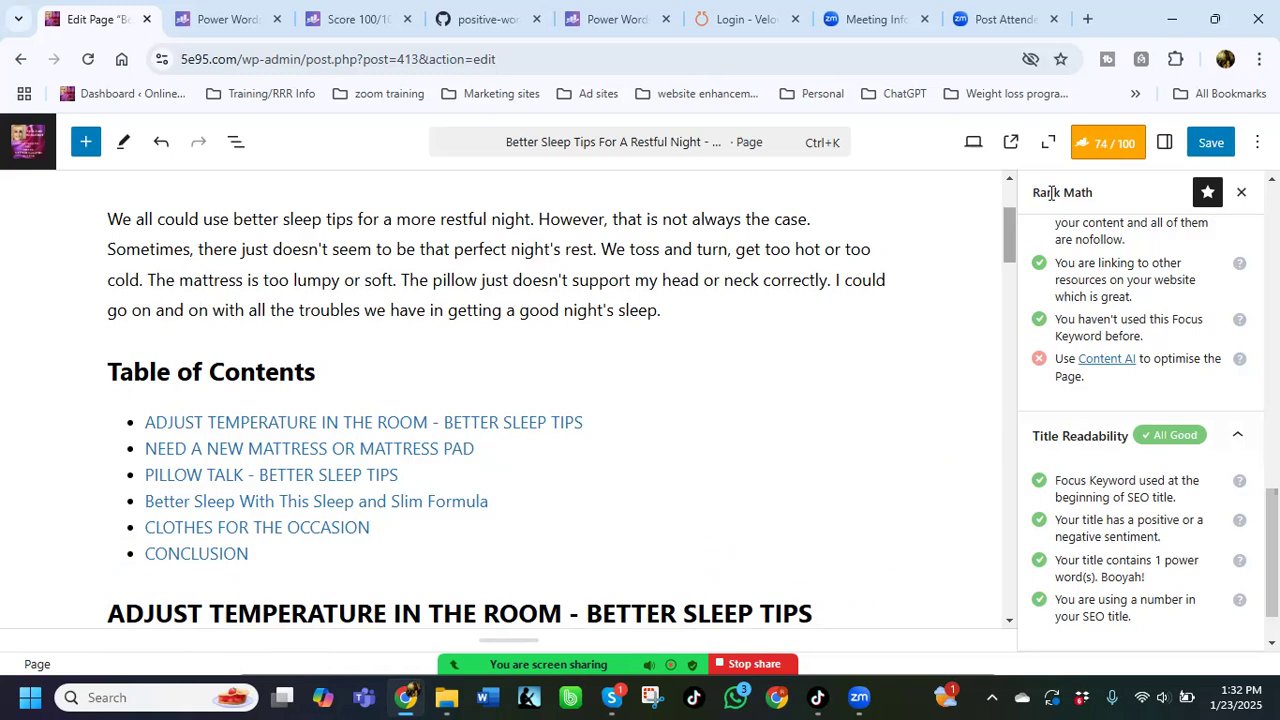
{"action": "scroll", "coordinate": [1095, 260], "scroll_direction": "up", "scroll_amount": 3}
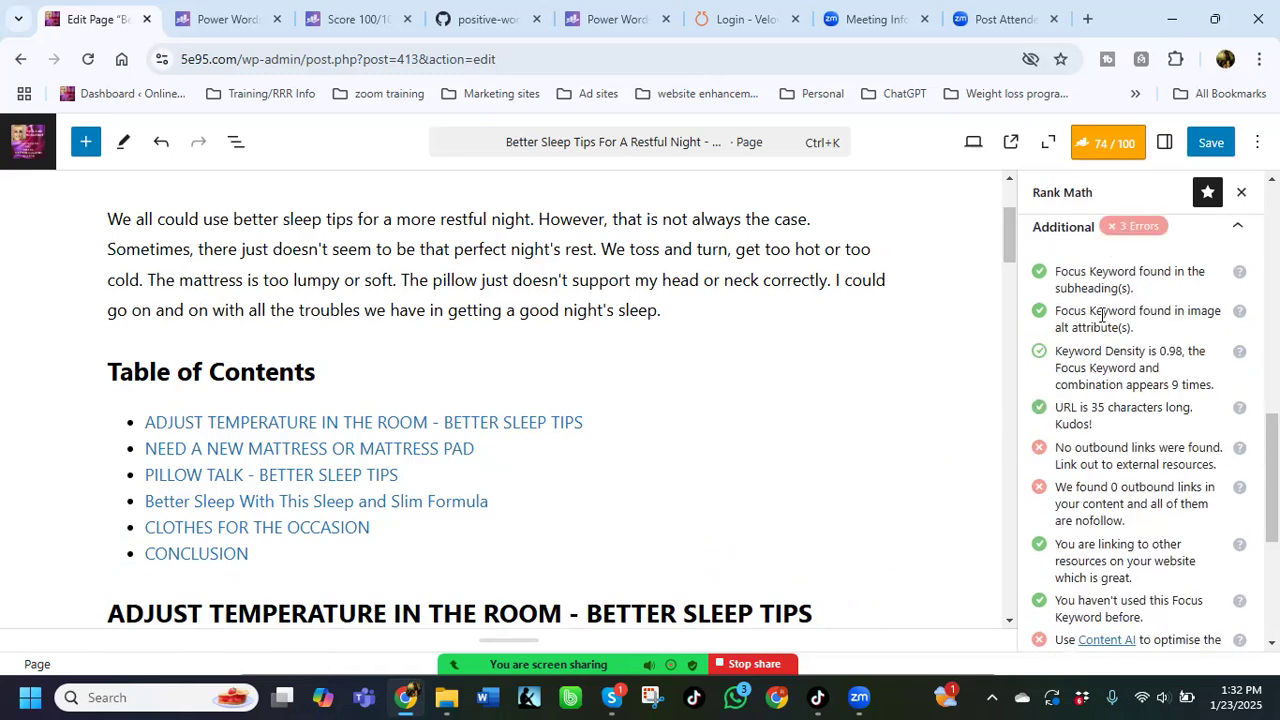
{"action": "scroll", "coordinate": [1100, 318], "scroll_direction": "down", "scroll_amount": 3}
{"action": "scroll", "coordinate": [1092, 306], "scroll_direction": "down", "scroll_amount": 1}
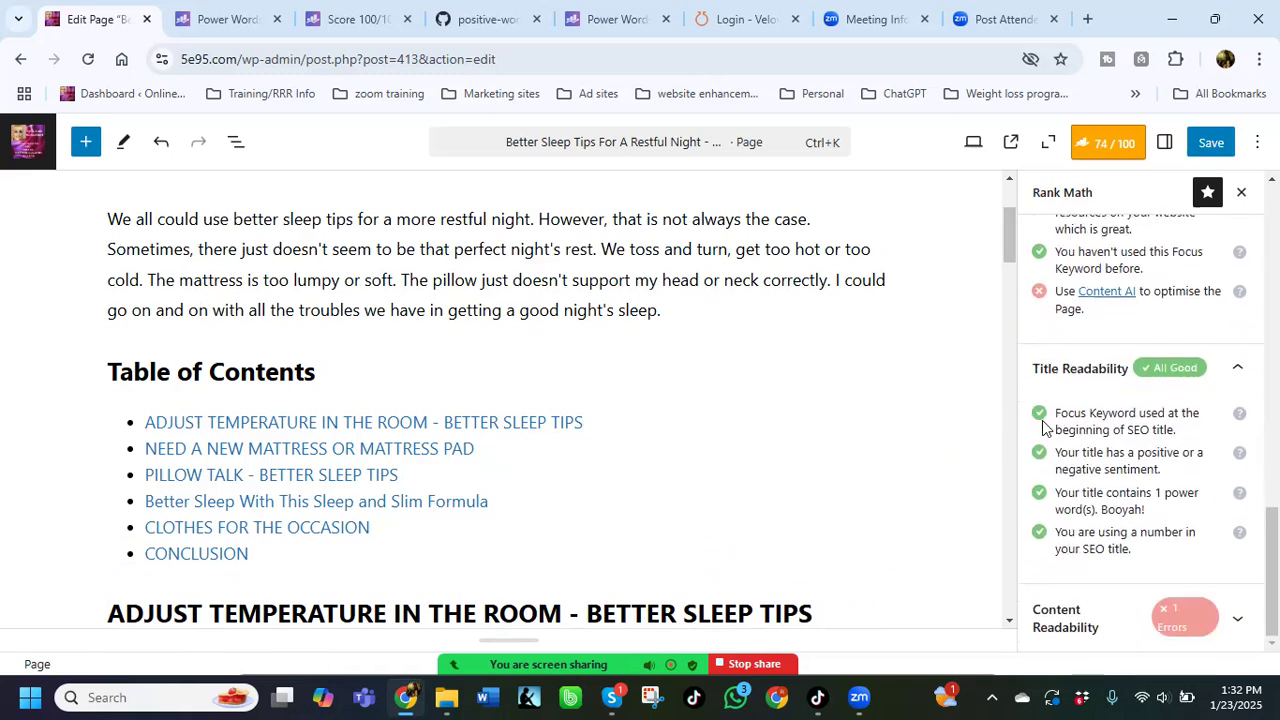
{"action": "left_click", "coordinate": [1180, 628]}
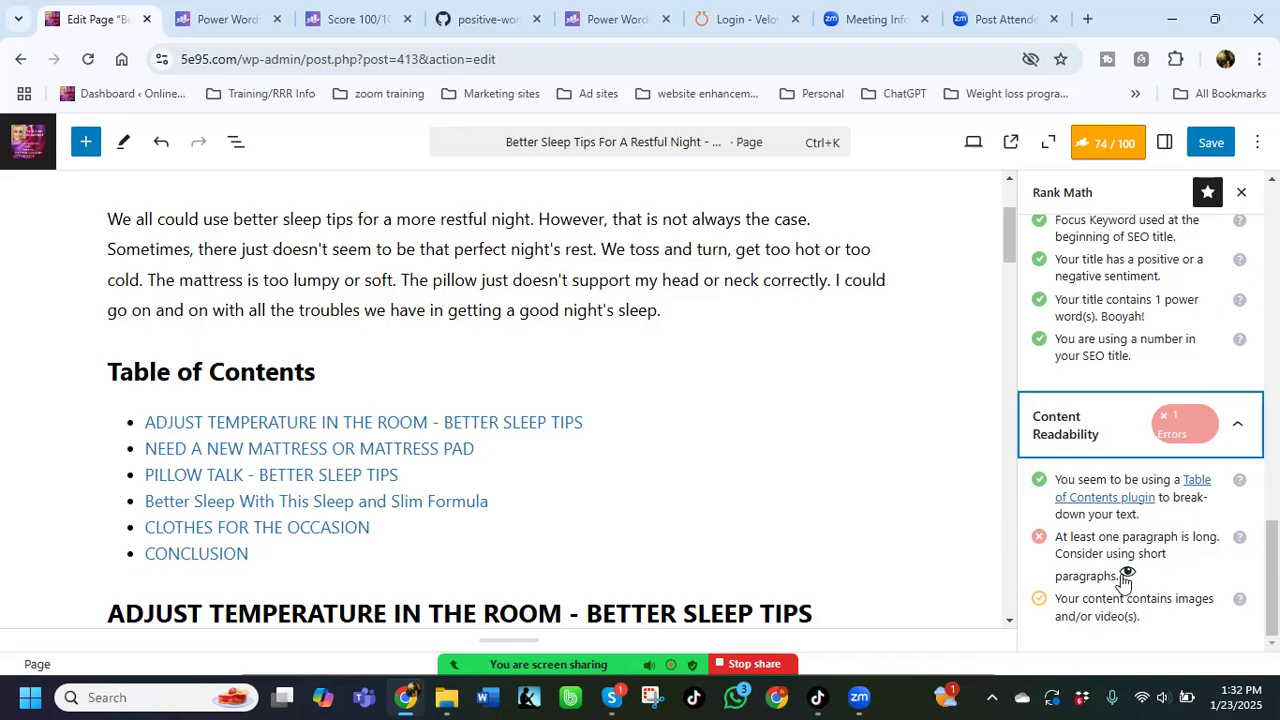
{"action": "left_click", "coordinate": [1127, 573]}
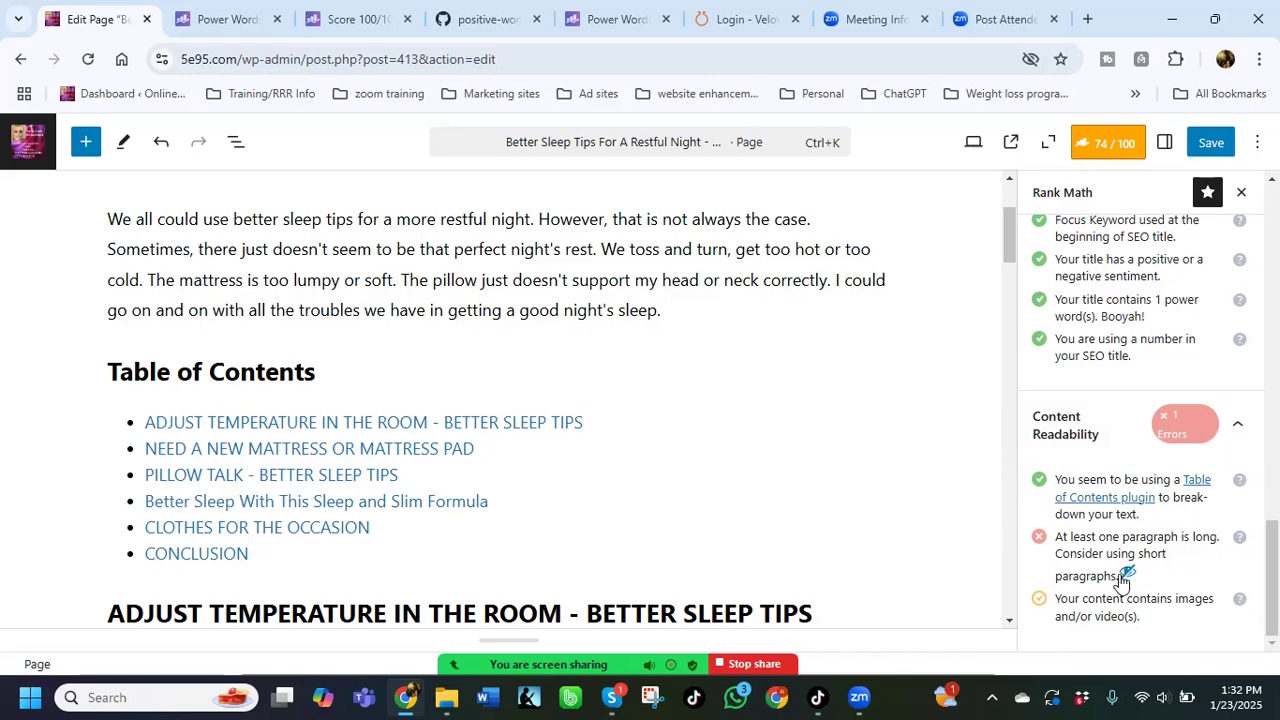
{"action": "scroll", "coordinate": [673, 408], "scroll_direction": "down", "scroll_amount": 15}
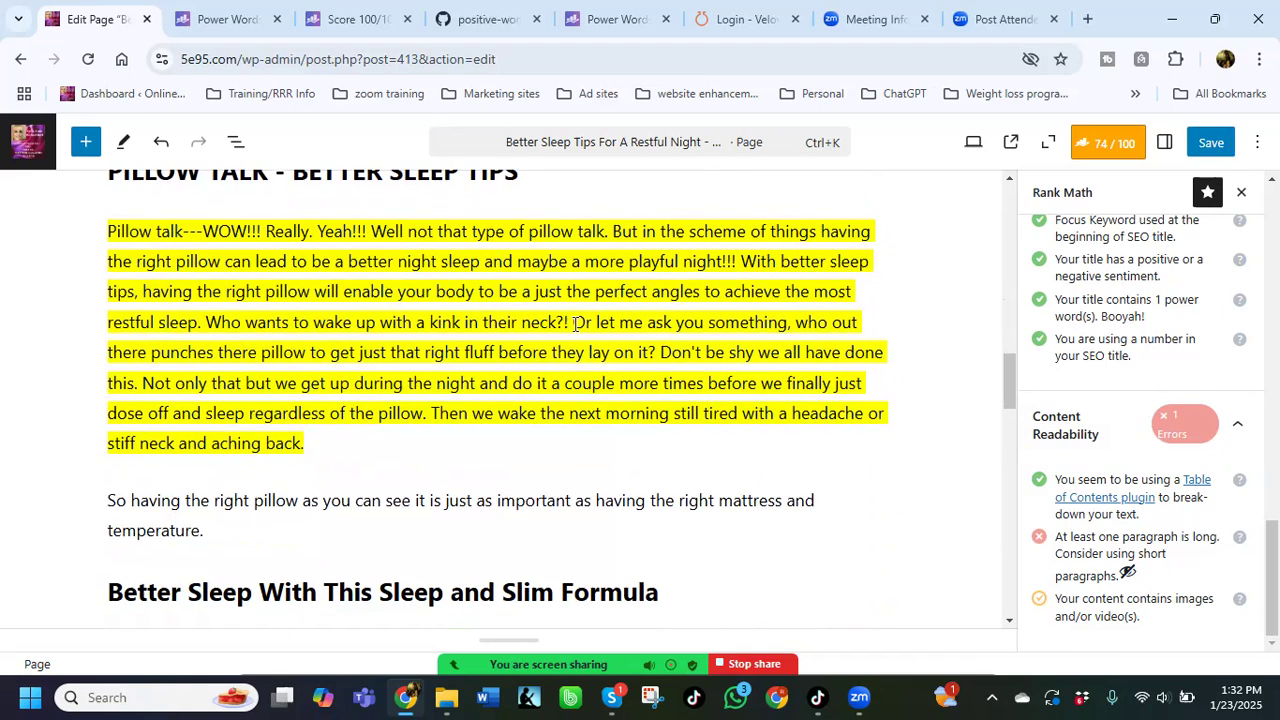
{"action": "left_click", "coordinate": [578, 321]}
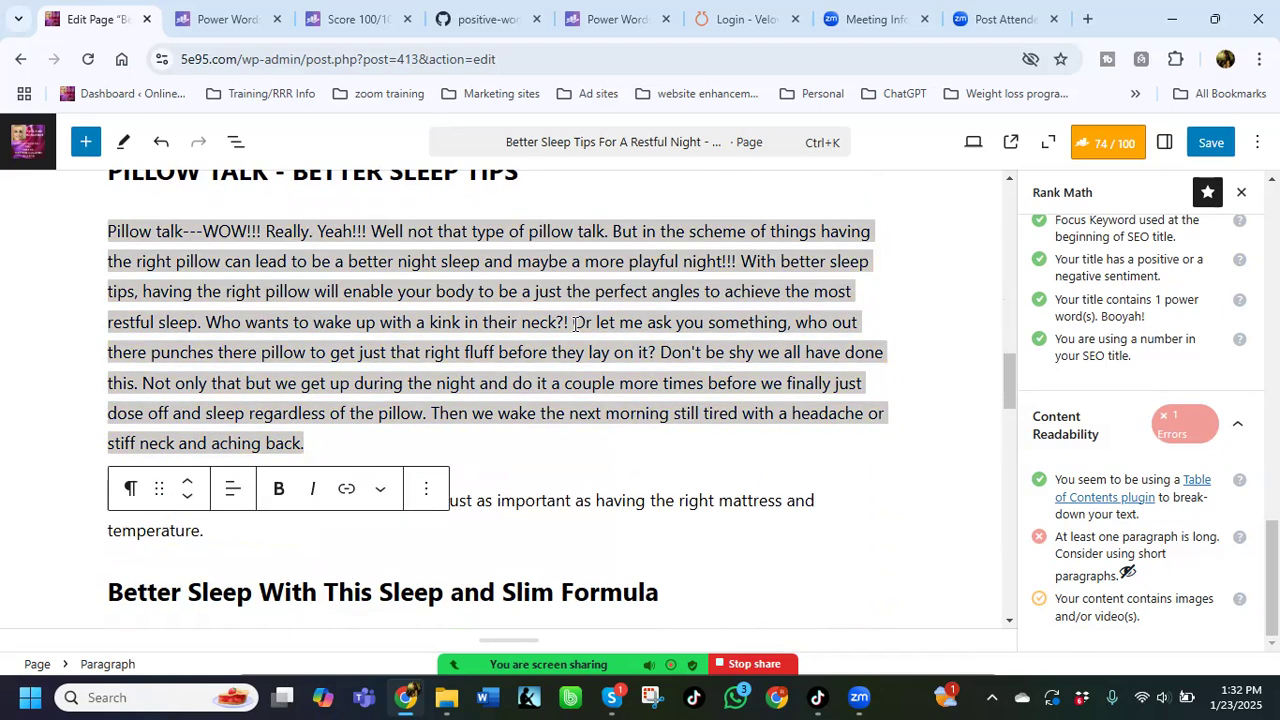
{"action": "key", "text": "Return"}
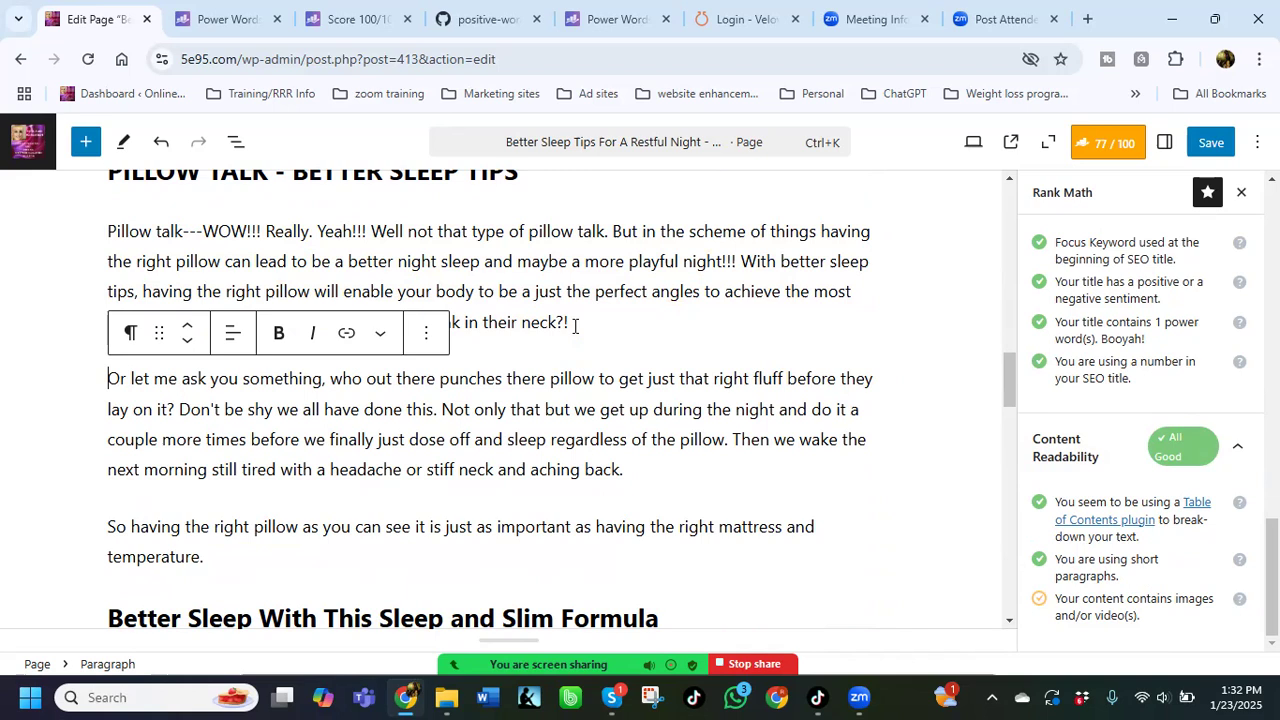
Step: Add an Image block between the introduction and the Table of Contents and open the media library for it
{"action": "scroll", "coordinate": [575, 326], "scroll_direction": "down", "scroll_amount": 1}
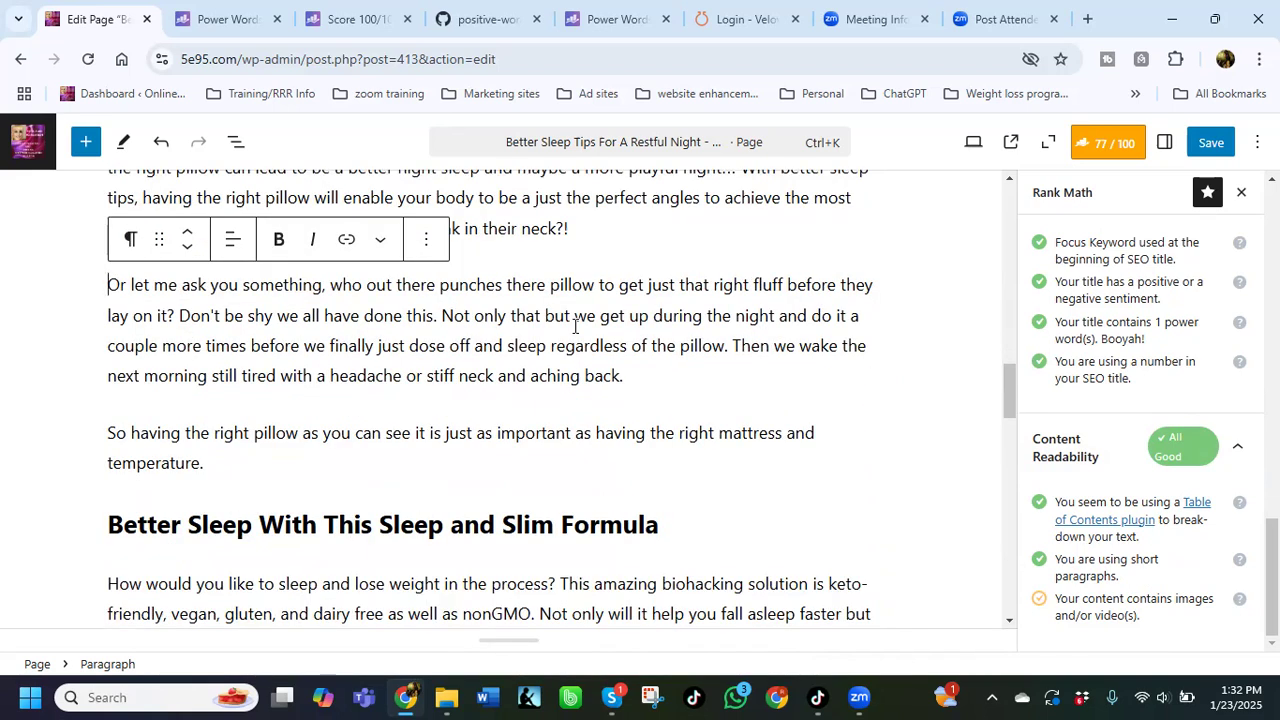
{"action": "scroll", "coordinate": [575, 326], "scroll_direction": "down", "scroll_amount": 4}
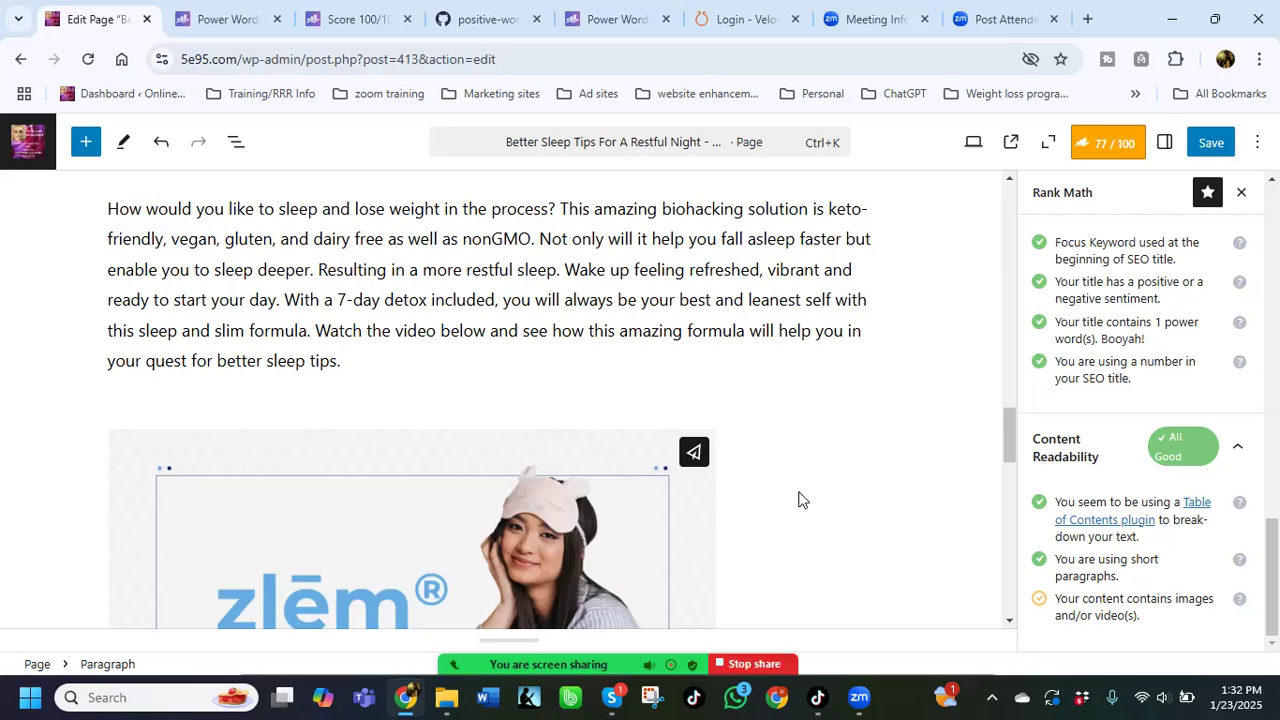
{"action": "scroll", "coordinate": [801, 489], "scroll_direction": "down", "scroll_amount": 7}
{"action": "scroll", "coordinate": [801, 489], "scroll_direction": "down", "scroll_amount": 5}
{"action": "scroll", "coordinate": [801, 489], "scroll_direction": "up", "scroll_amount": 8}
{"action": "scroll", "coordinate": [582, 340], "scroll_direction": "up", "scroll_amount": 10}
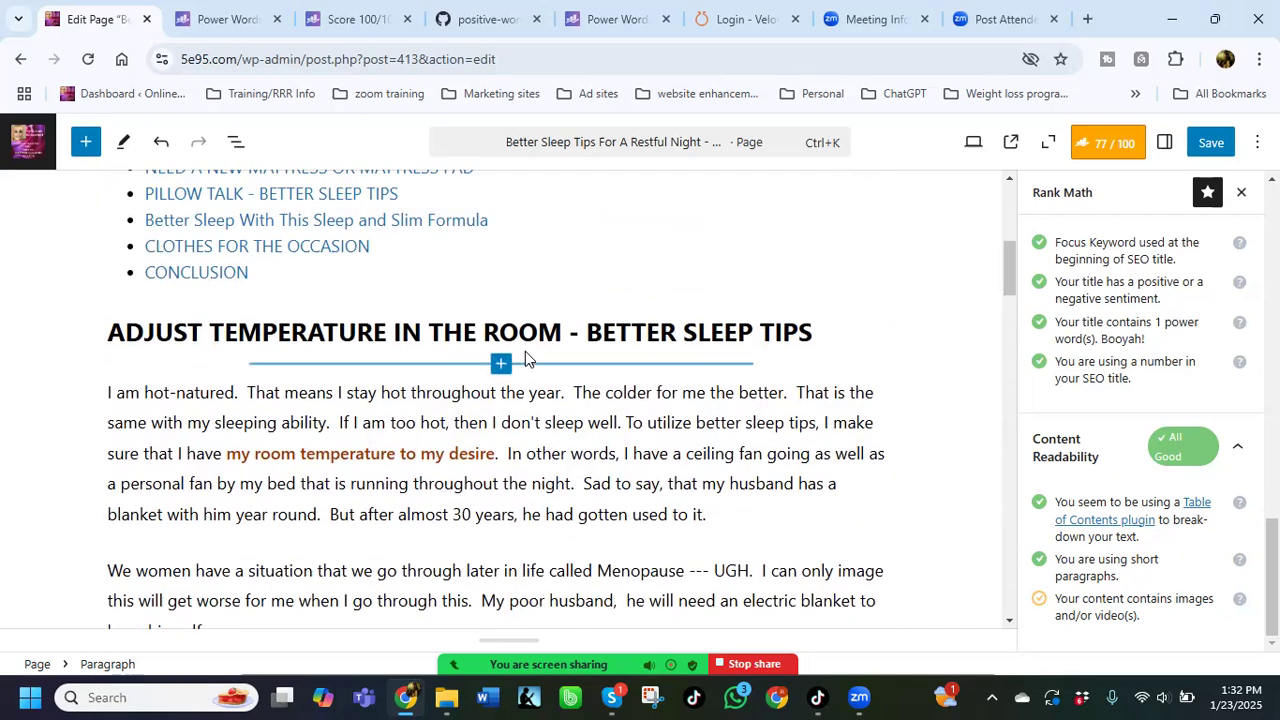
{"action": "scroll", "coordinate": [517, 266], "scroll_direction": "up", "scroll_amount": 4}
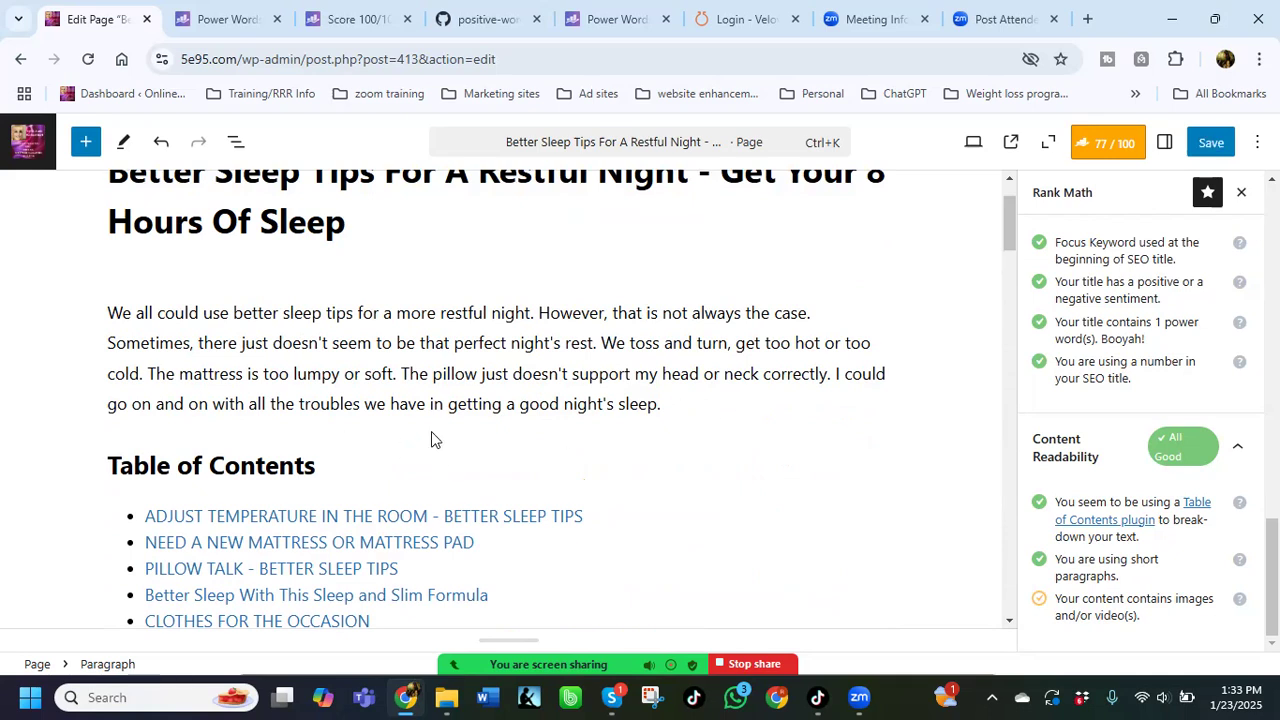
{"action": "left_click", "coordinate": [500, 434]}
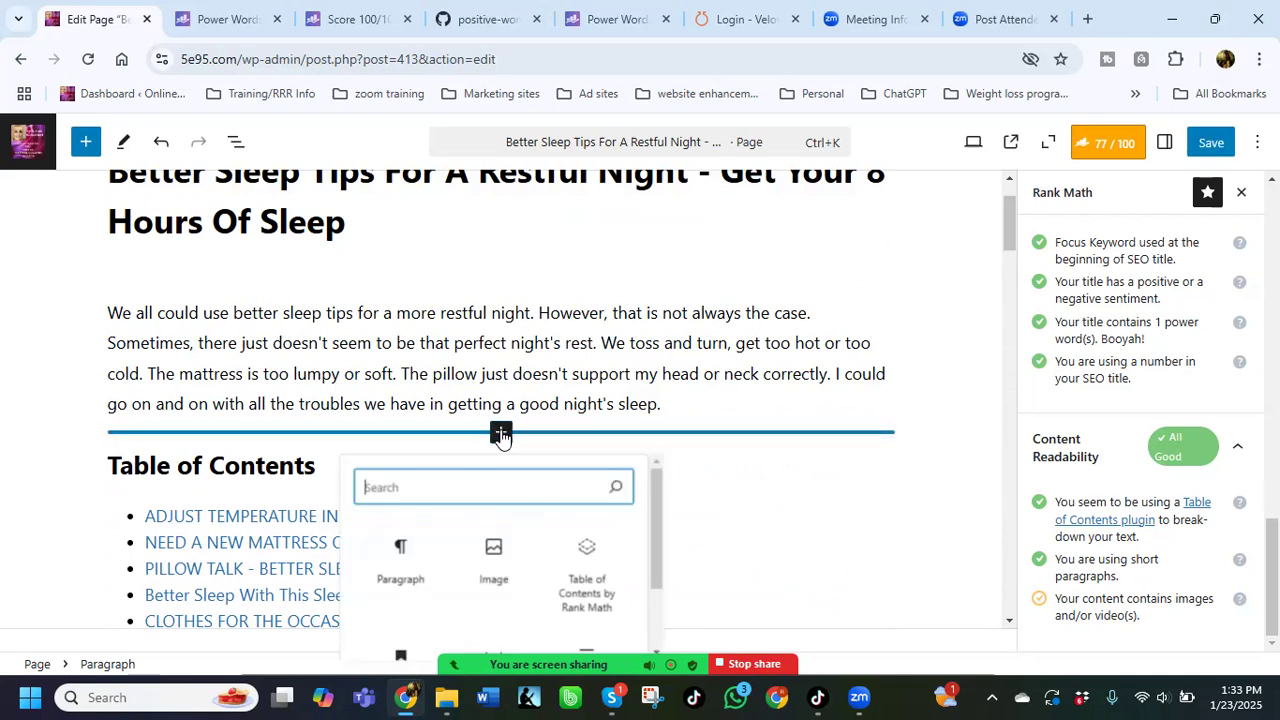
{"action": "left_click", "coordinate": [492, 565]}
{"action": "left_click", "coordinate": [253, 555]}
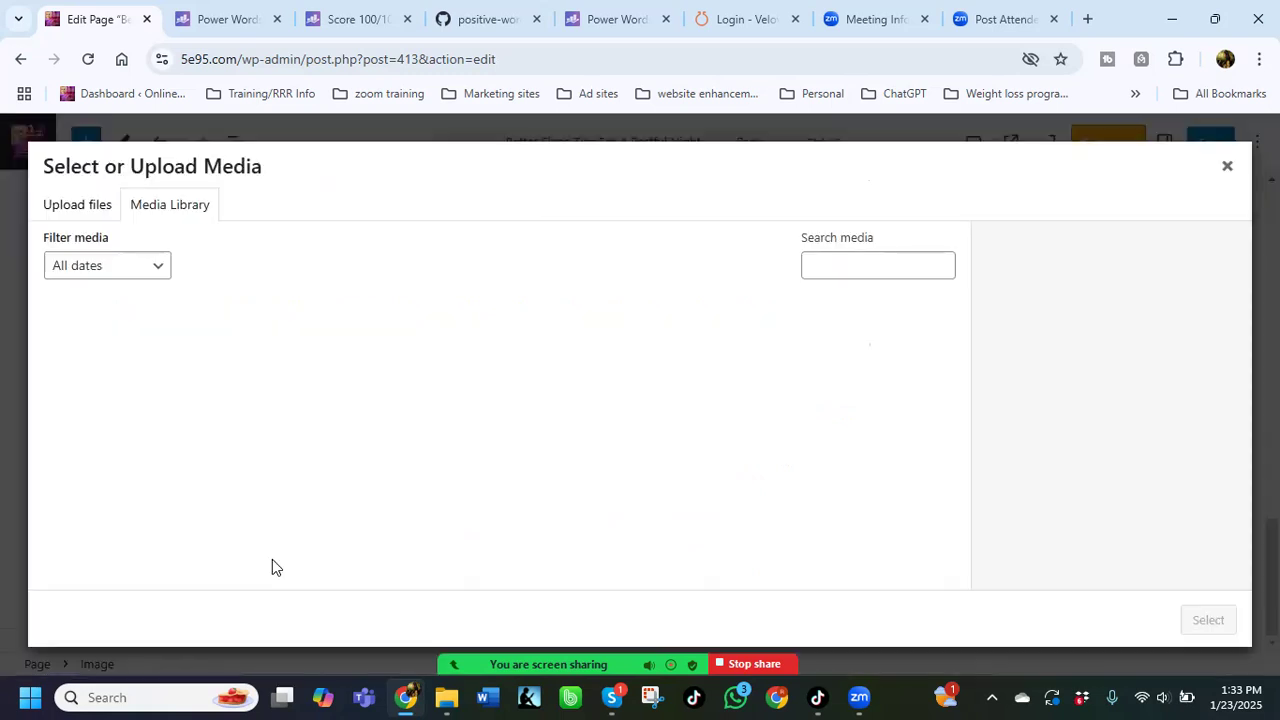
Step: Search the media library for "zlem" and insert zlem-image.png into the Image block
{"action": "scroll", "coordinate": [498, 455], "scroll_direction": "down", "scroll_amount": 1}
{"action": "scroll", "coordinate": [498, 455], "scroll_direction": "down", "scroll_amount": 5}
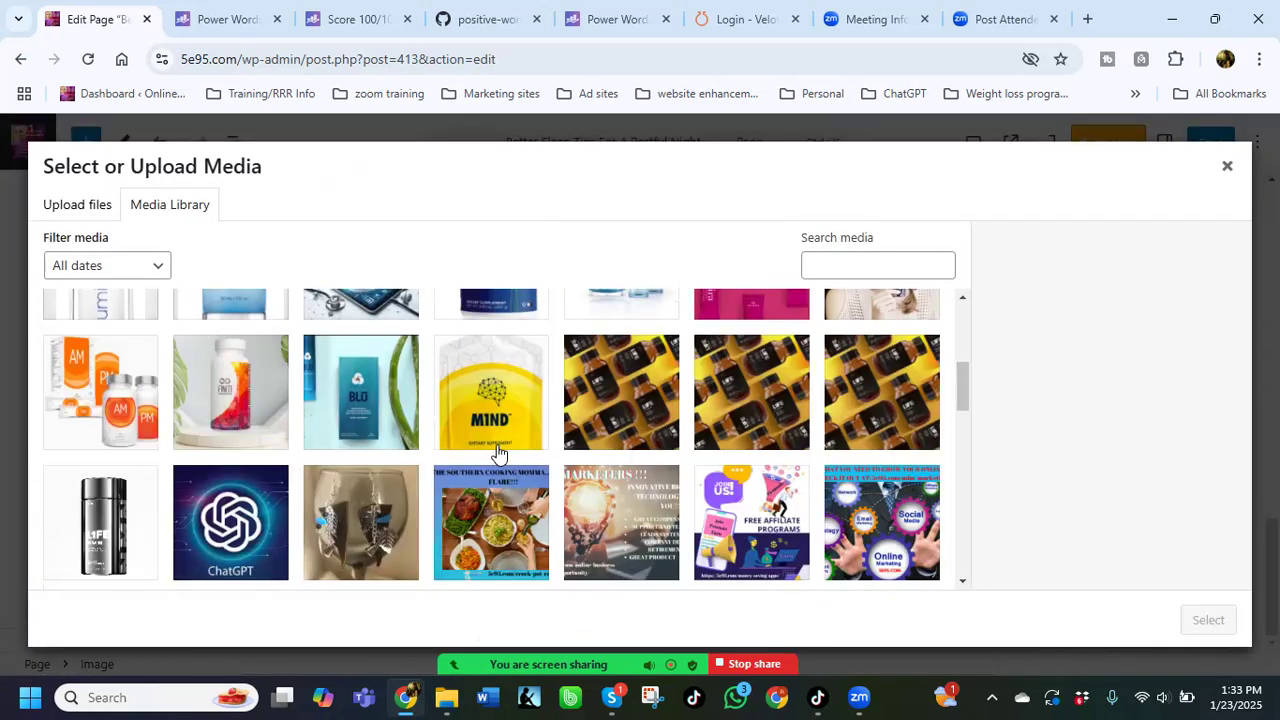
{"action": "left_click", "coordinate": [831, 263]}
{"action": "type", "text": "zlen"}
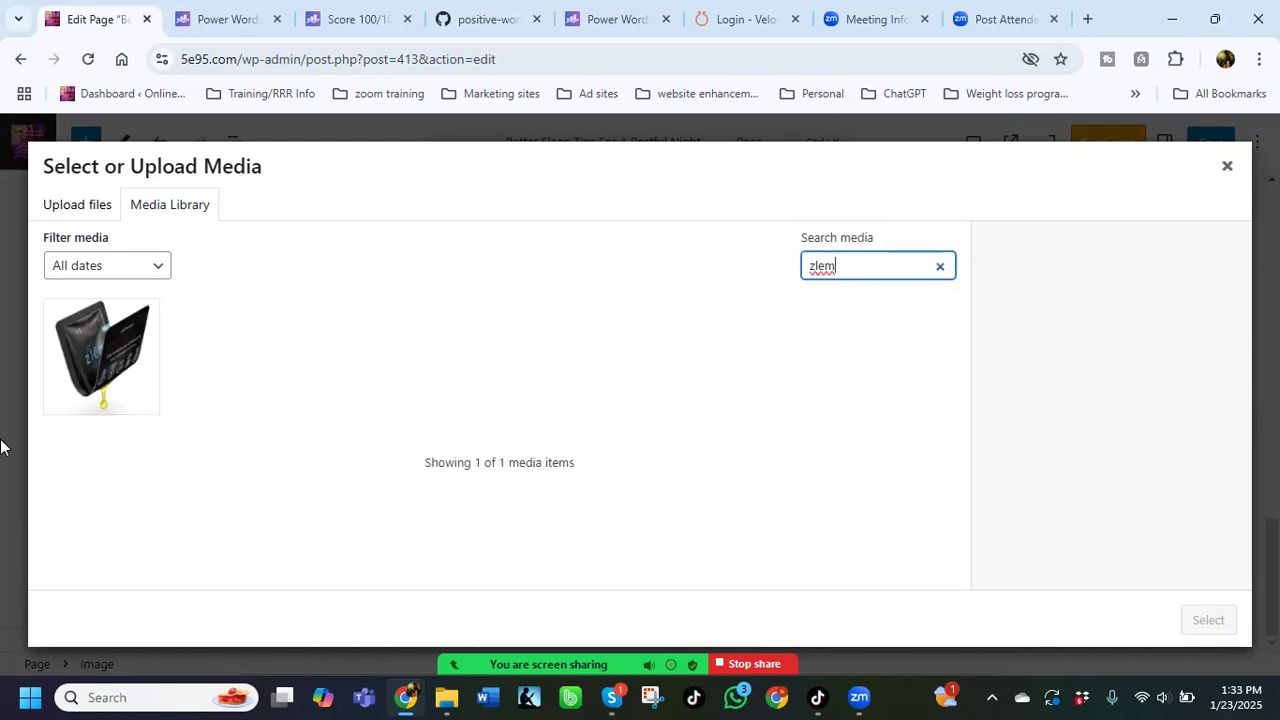
{"action": "left_click", "coordinate": [104, 334]}
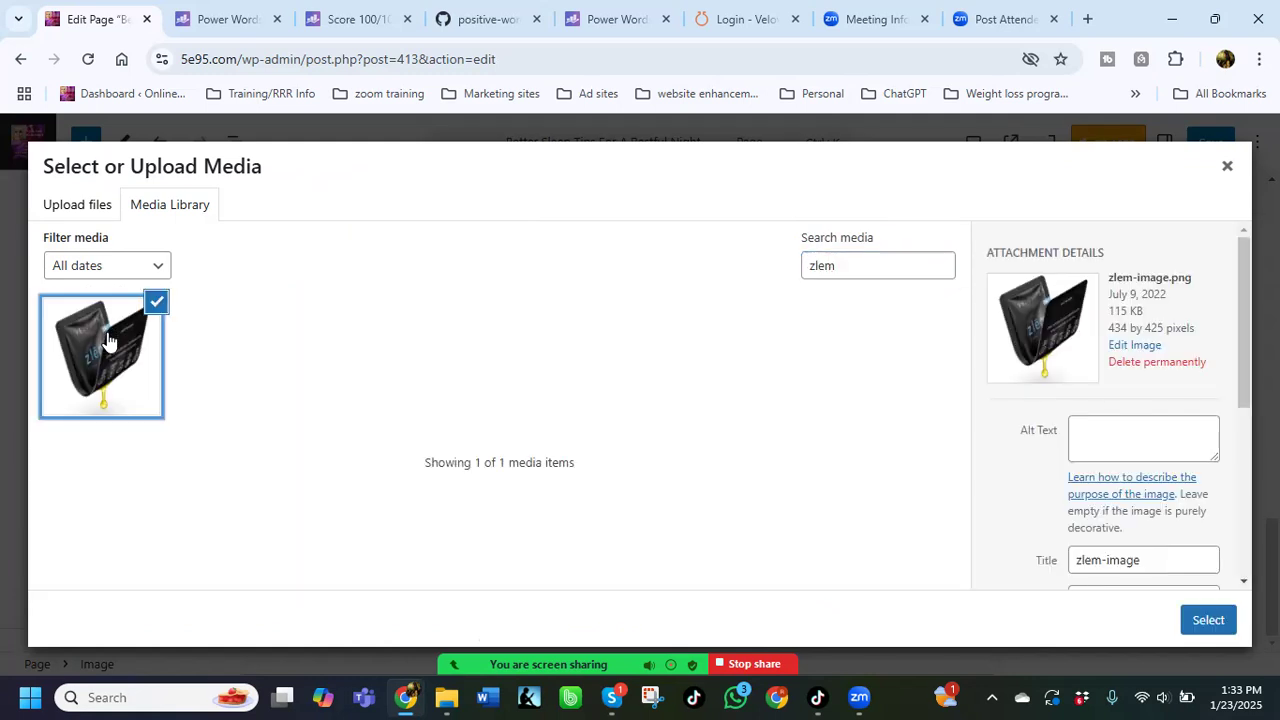
{"action": "left_click", "coordinate": [1210, 620]}
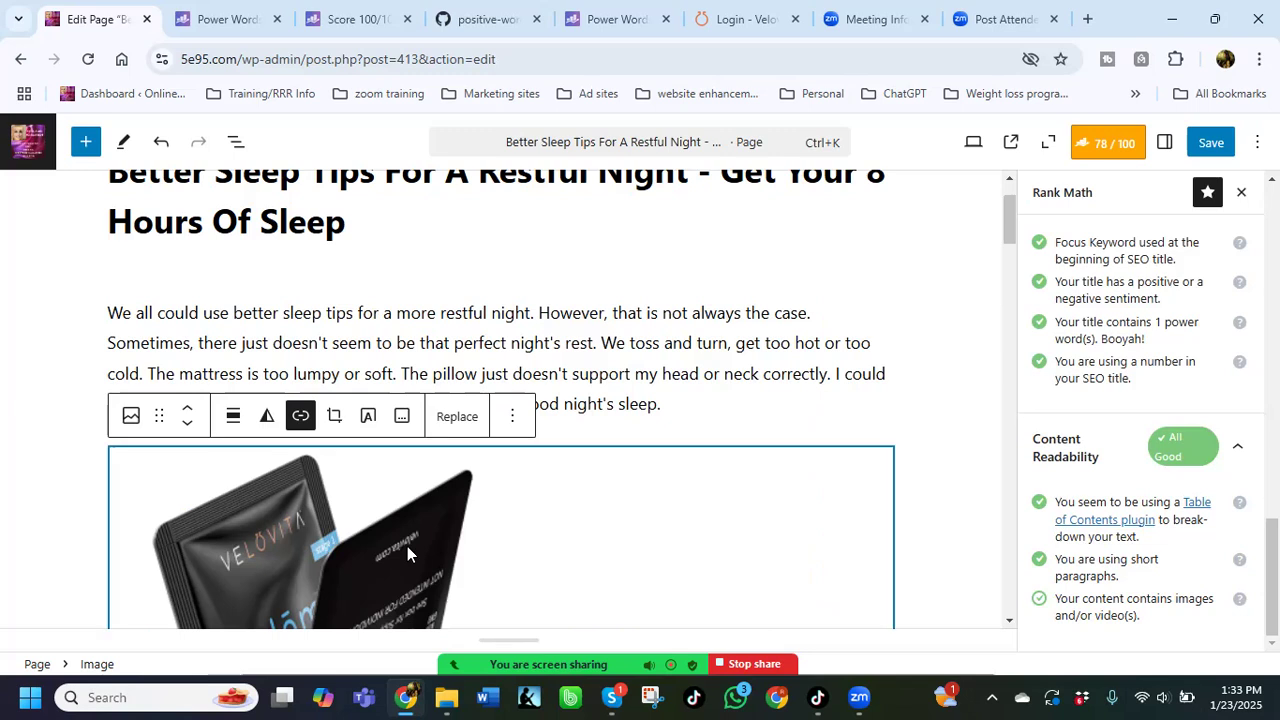
Step: Shrink the zlem image to thumbnail size and align it right
{"action": "scroll", "coordinate": [885, 455], "scroll_direction": "down", "scroll_amount": 3}
{"action": "left_click_drag", "start_coordinate": [890, 431], "coordinate": [263, 322]}
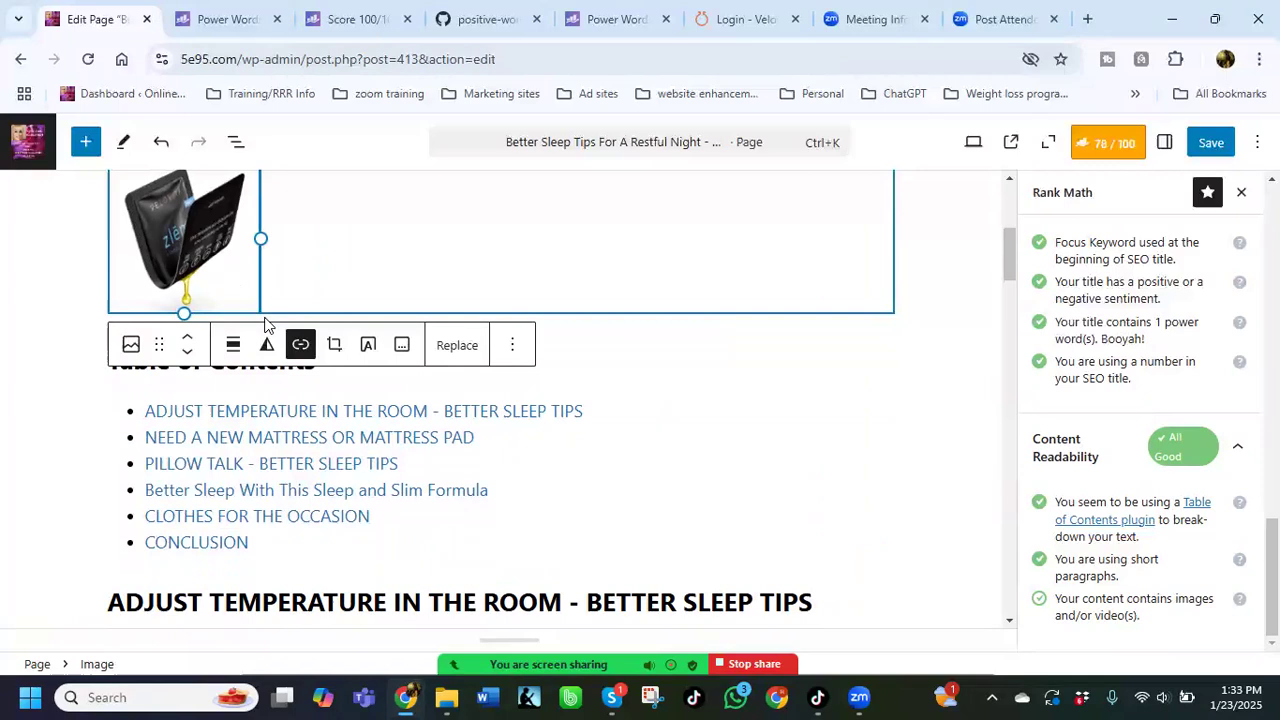
{"action": "left_click", "coordinate": [233, 346]}
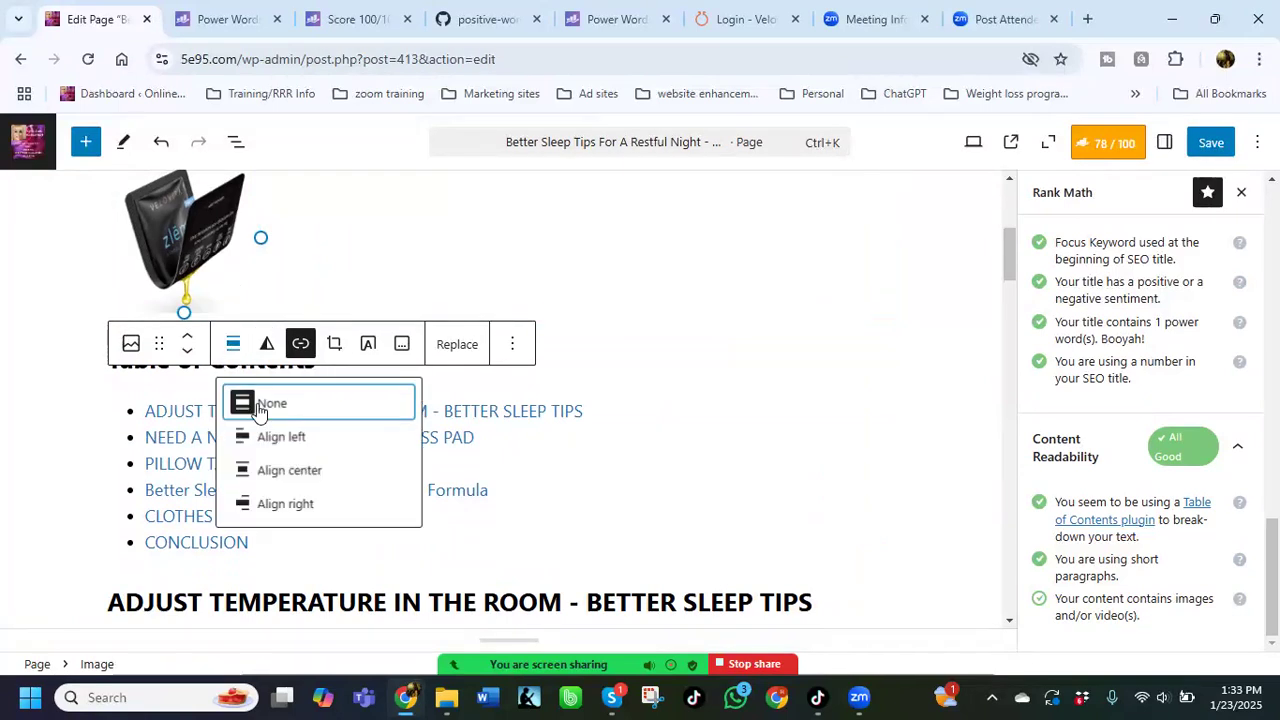
{"action": "left_click", "coordinate": [287, 507]}
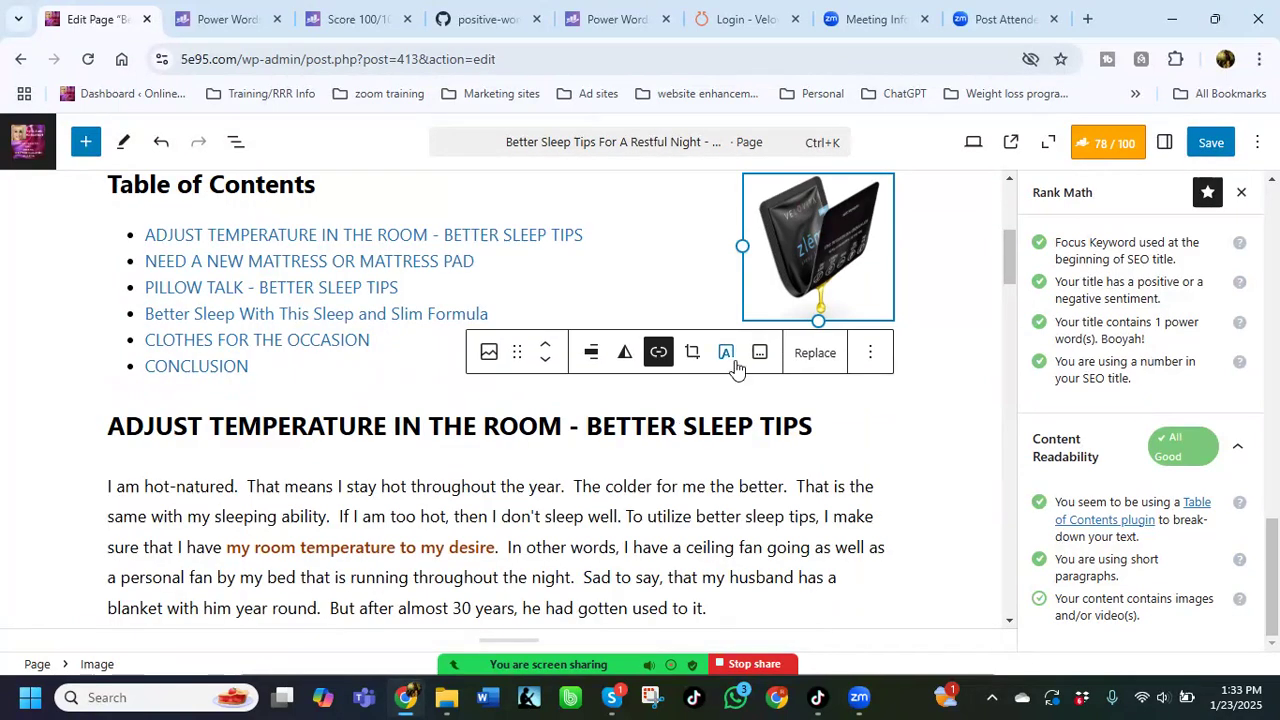
Step: Move the zlem image up beside the introduction paragraph and reduce its size slightly
{"action": "left_click", "coordinate": [547, 349]}
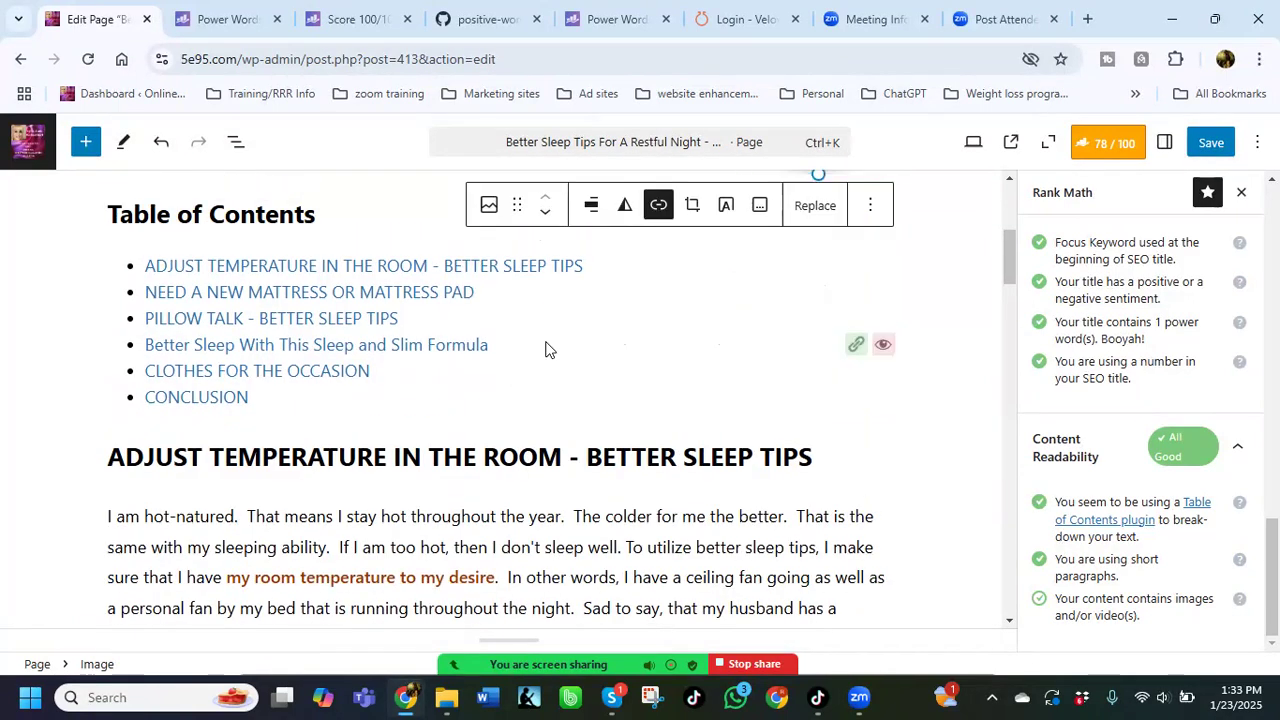
{"action": "left_click_drag", "start_coordinate": [740, 466], "coordinate": [772, 462]}
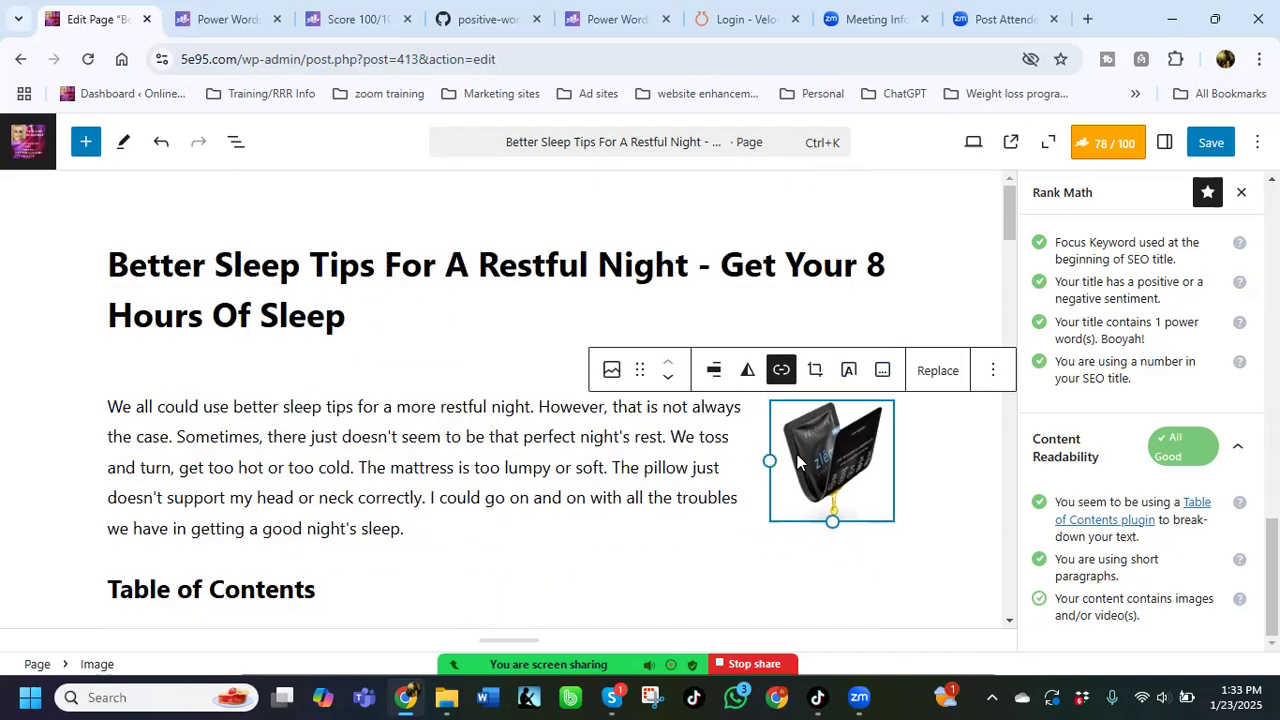
{"action": "left_click", "coordinate": [946, 486]}
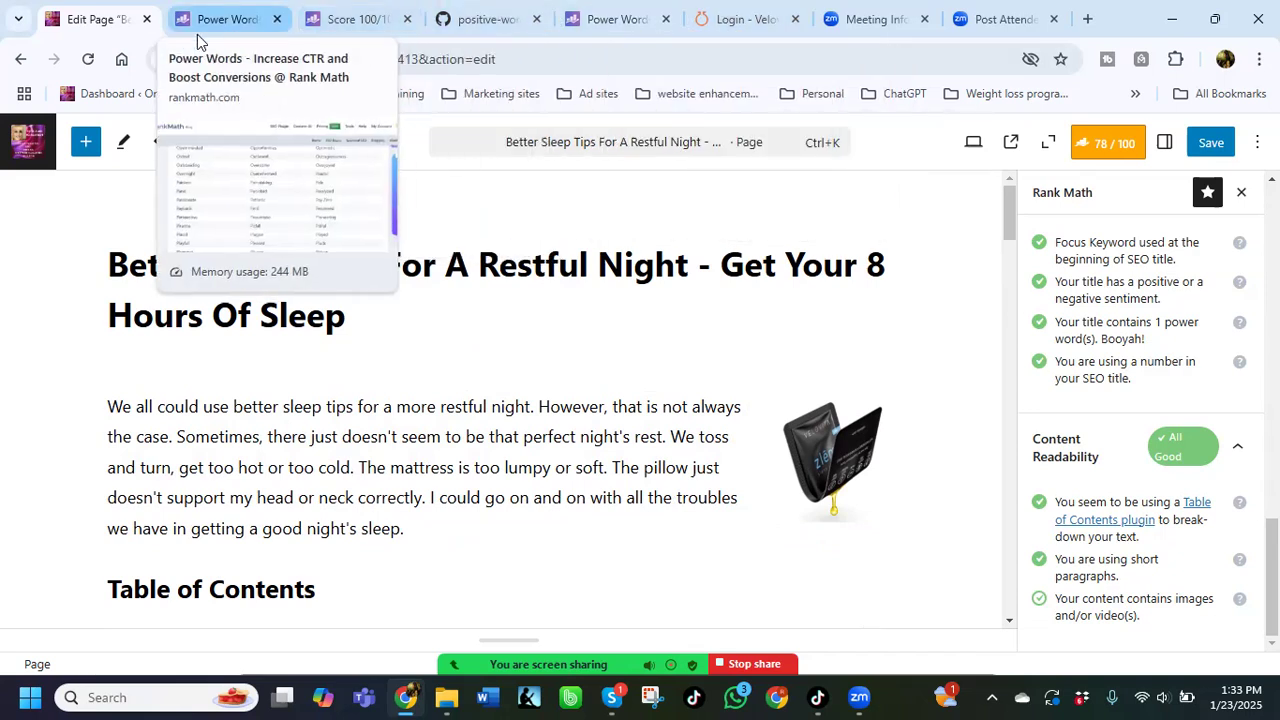
Step: Switch to the Velovita back office and copy the replicated website link for the zlēm landing page
{"action": "left_click", "coordinate": [740, 19]}
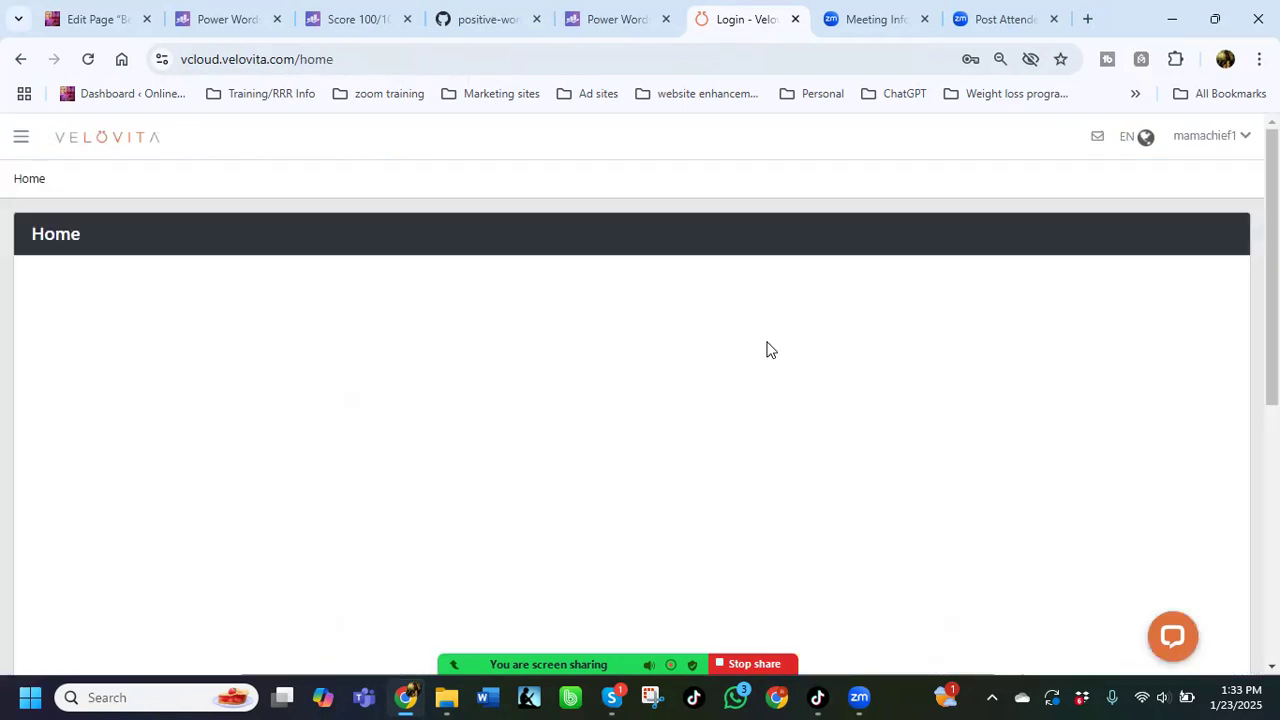
{"action": "scroll", "coordinate": [1097, 460], "scroll_direction": "down", "scroll_amount": 7}
{"action": "scroll", "coordinate": [1097, 460], "scroll_direction": "down", "scroll_amount": 8}
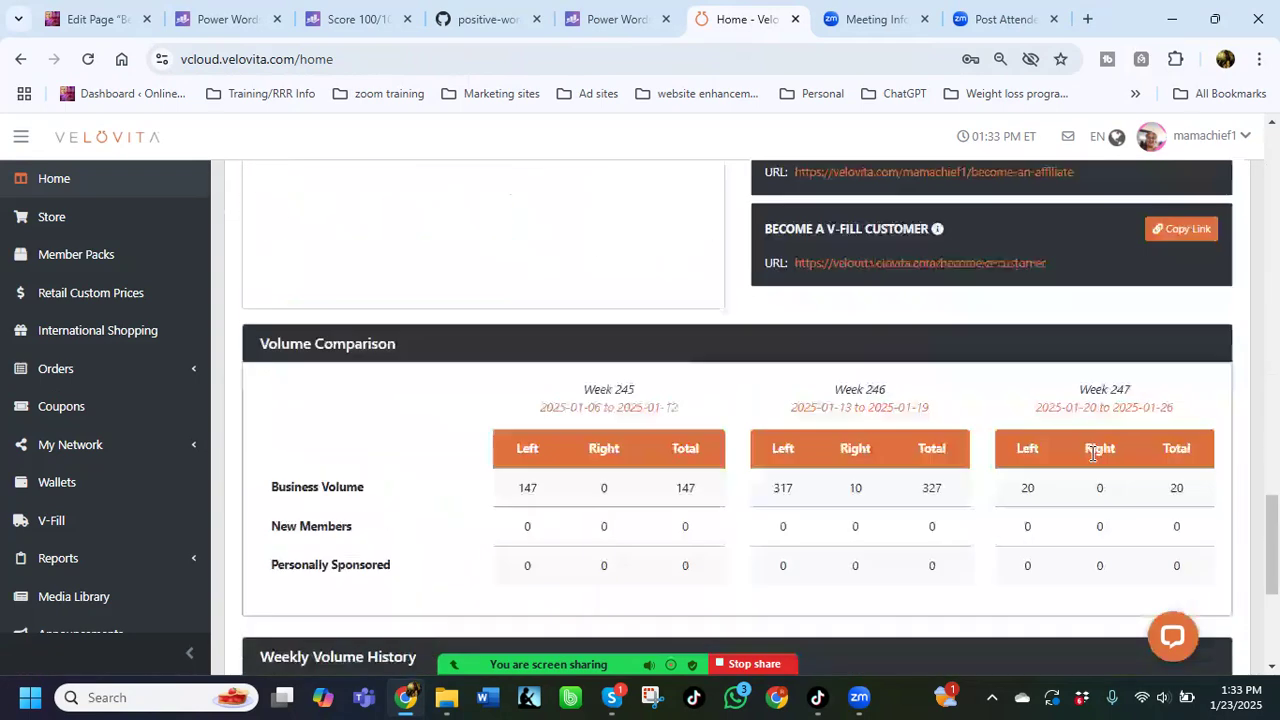
{"action": "scroll", "coordinate": [1093, 453], "scroll_direction": "up", "scroll_amount": 4}
{"action": "scroll", "coordinate": [1082, 420], "scroll_direction": "down", "scroll_amount": 1}
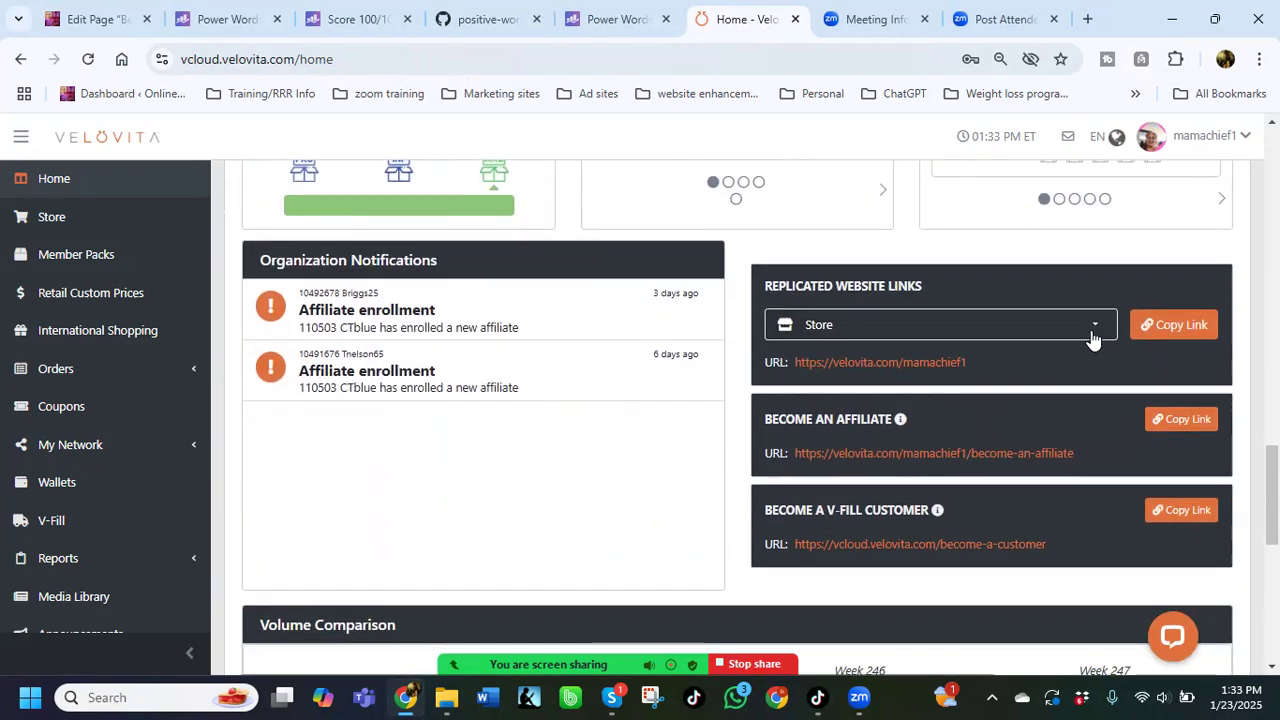
{"action": "left_click", "coordinate": [1092, 327]}
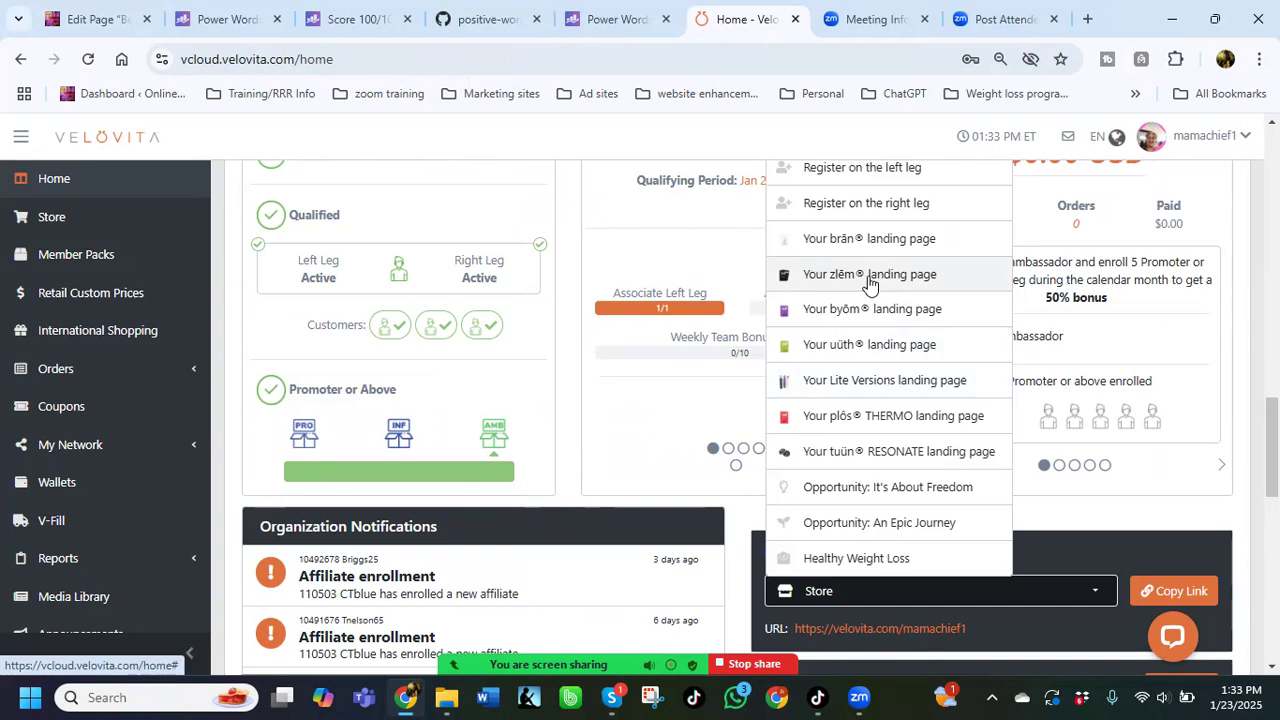
{"action": "left_click", "coordinate": [870, 284]}
{"action": "left_click", "coordinate": [1165, 592]}
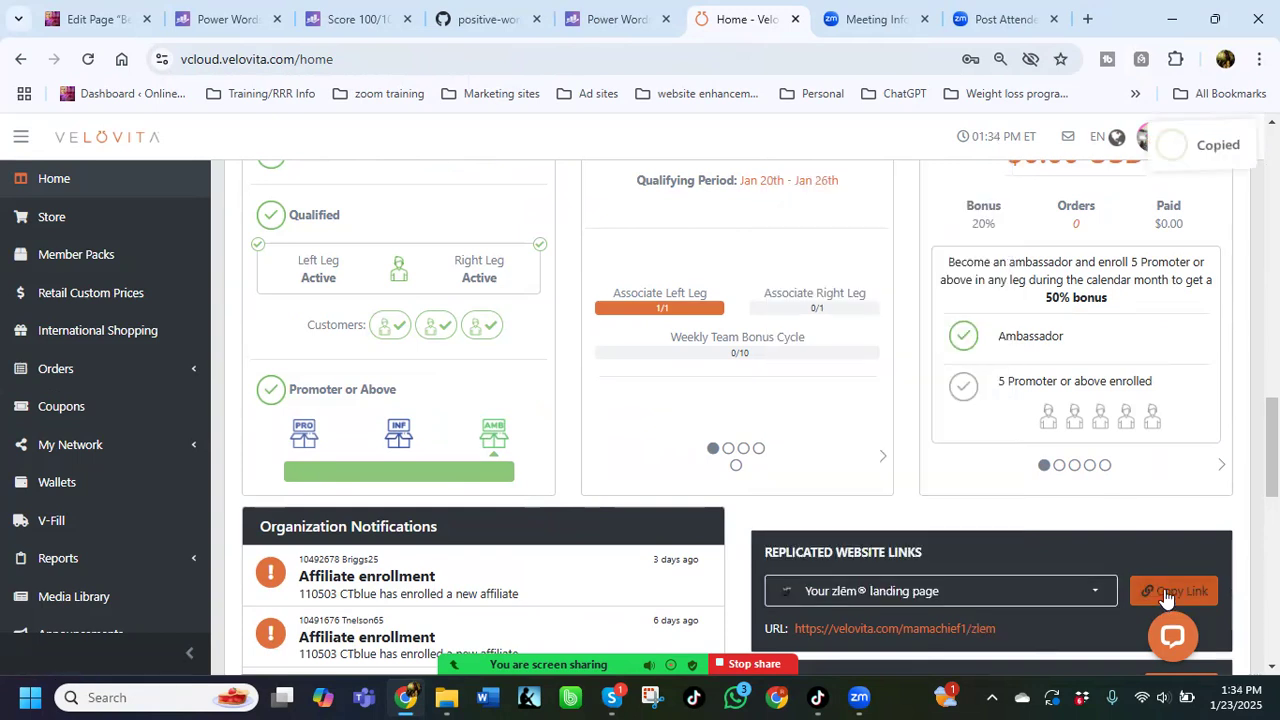
Step: Back in the WordPress page, replace the zlem image's file link with the copied landing page URL, set to open in a new tab
{"action": "left_click", "coordinate": [110, 20]}
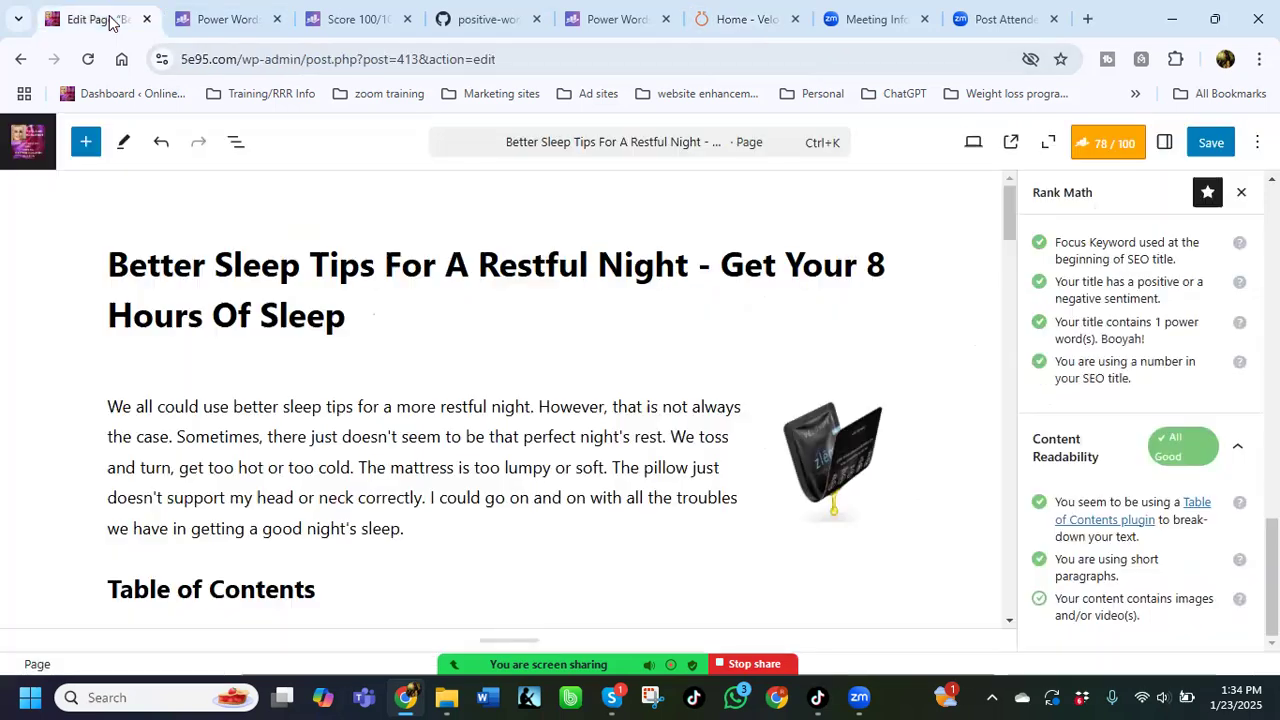
{"action": "left_click", "coordinate": [872, 450]}
{"action": "left_click", "coordinate": [778, 375]}
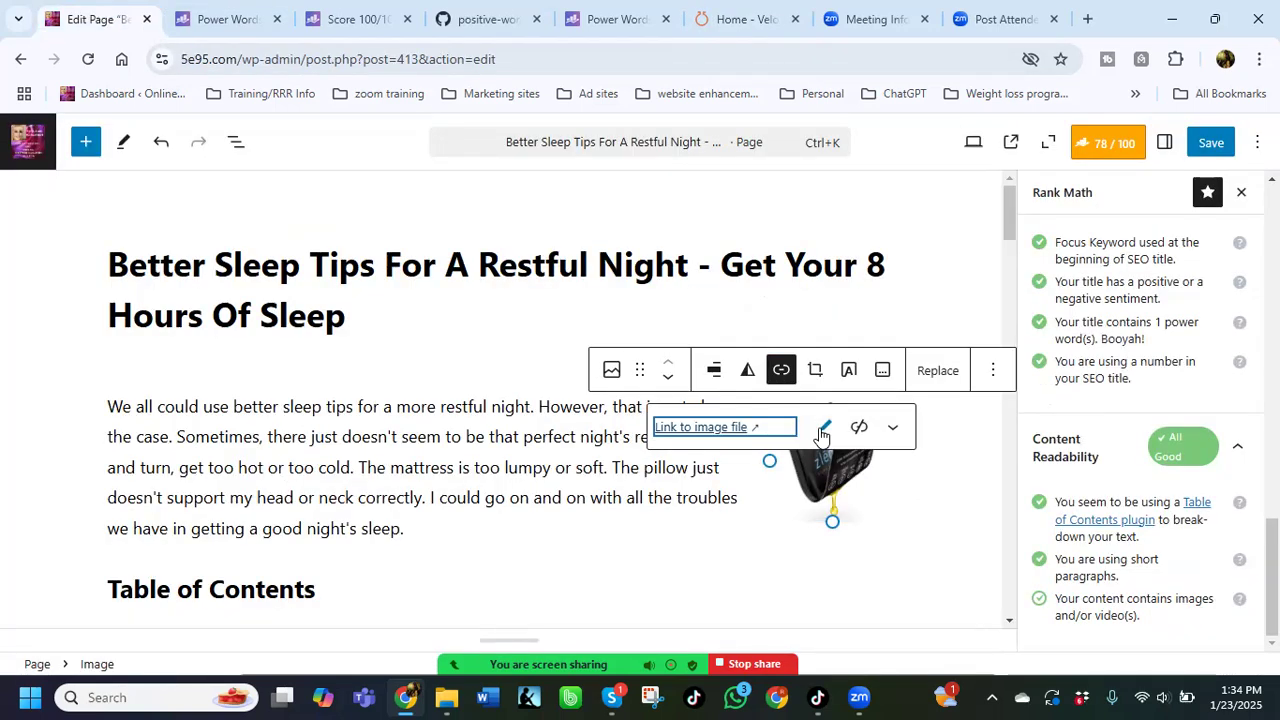
{"action": "left_click", "coordinate": [859, 428]}
{"action": "right_click", "coordinate": [758, 432]}
{"action": "left_click", "coordinate": [791, 220]}
{"action": "left_click", "coordinate": [944, 432]}
{"action": "left_click", "coordinate": [944, 432]}
{"action": "left_click", "coordinate": [628, 482]}
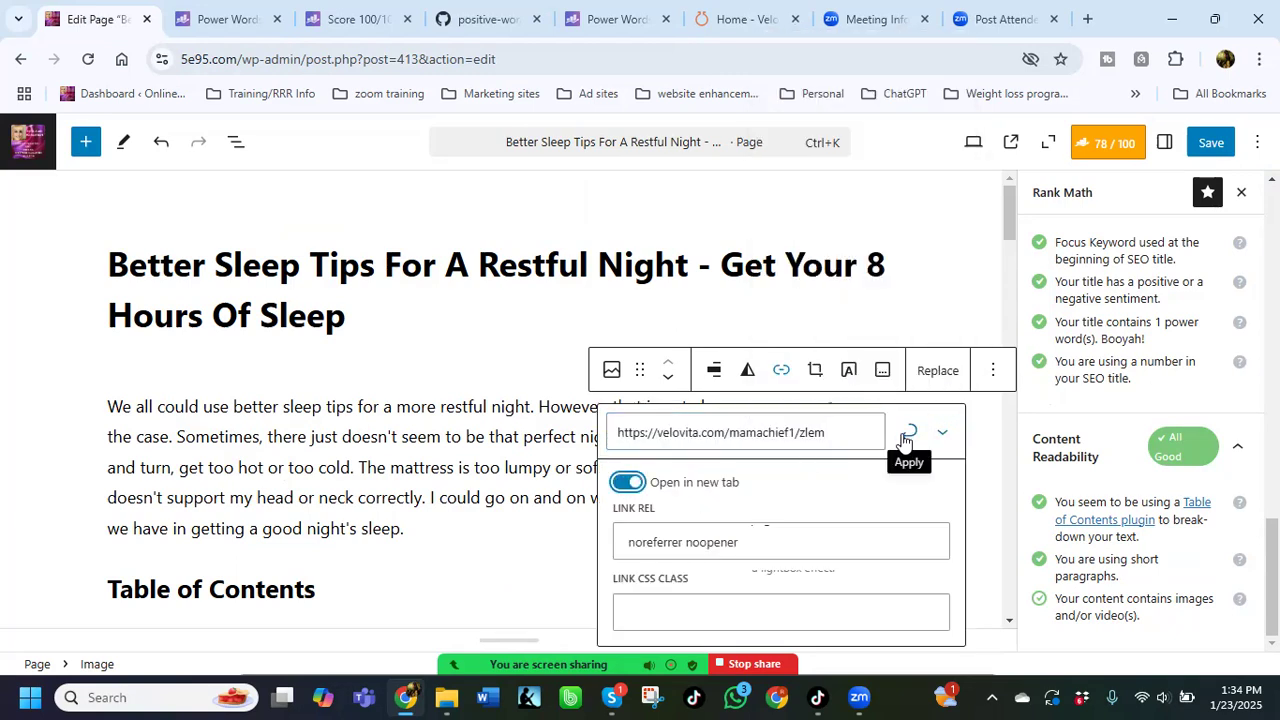
{"action": "left_click", "coordinate": [907, 436]}
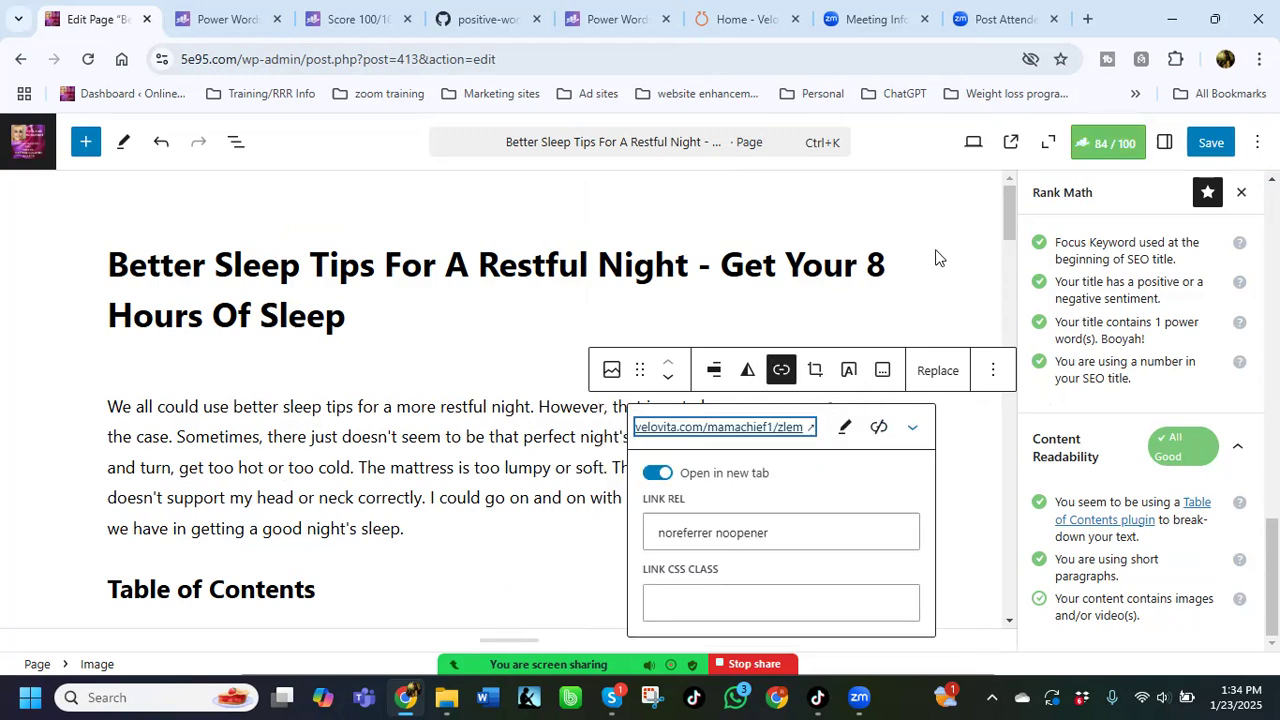
{"action": "left_click", "coordinate": [943, 252]}
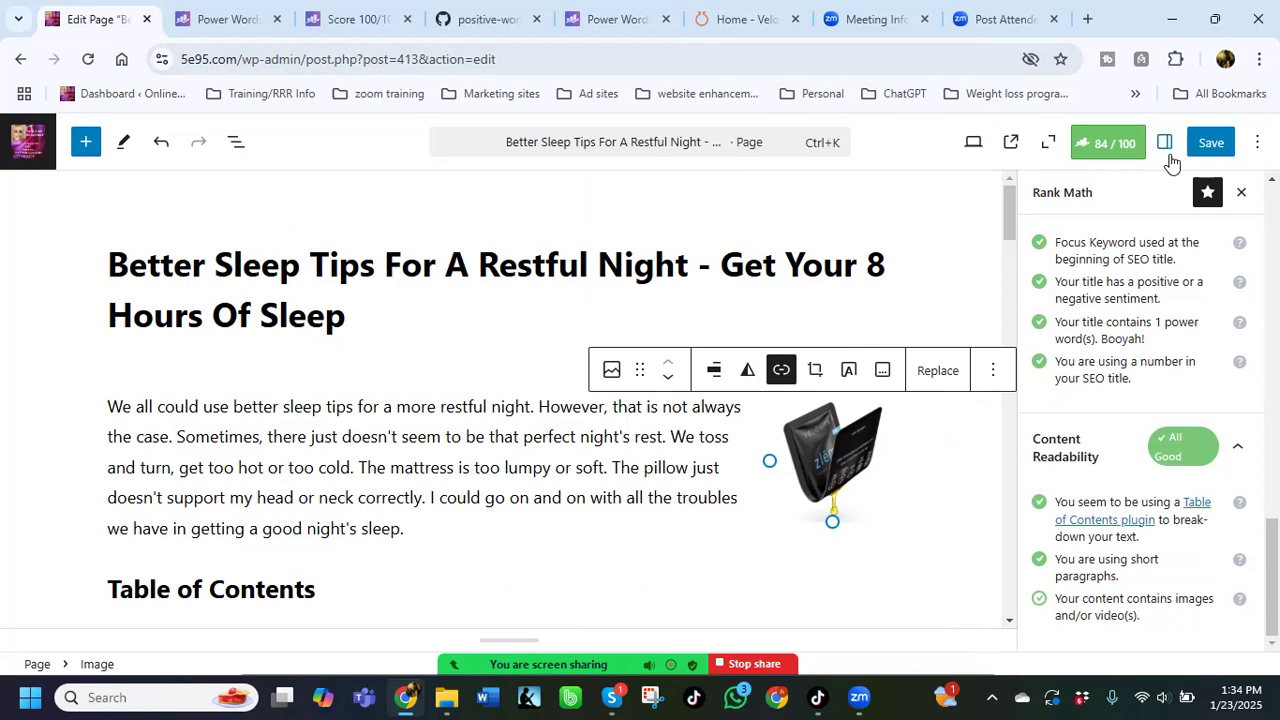
Step: Save the changes to the Better Sleep Tips page
{"action": "left_click", "coordinate": [1211, 142]}
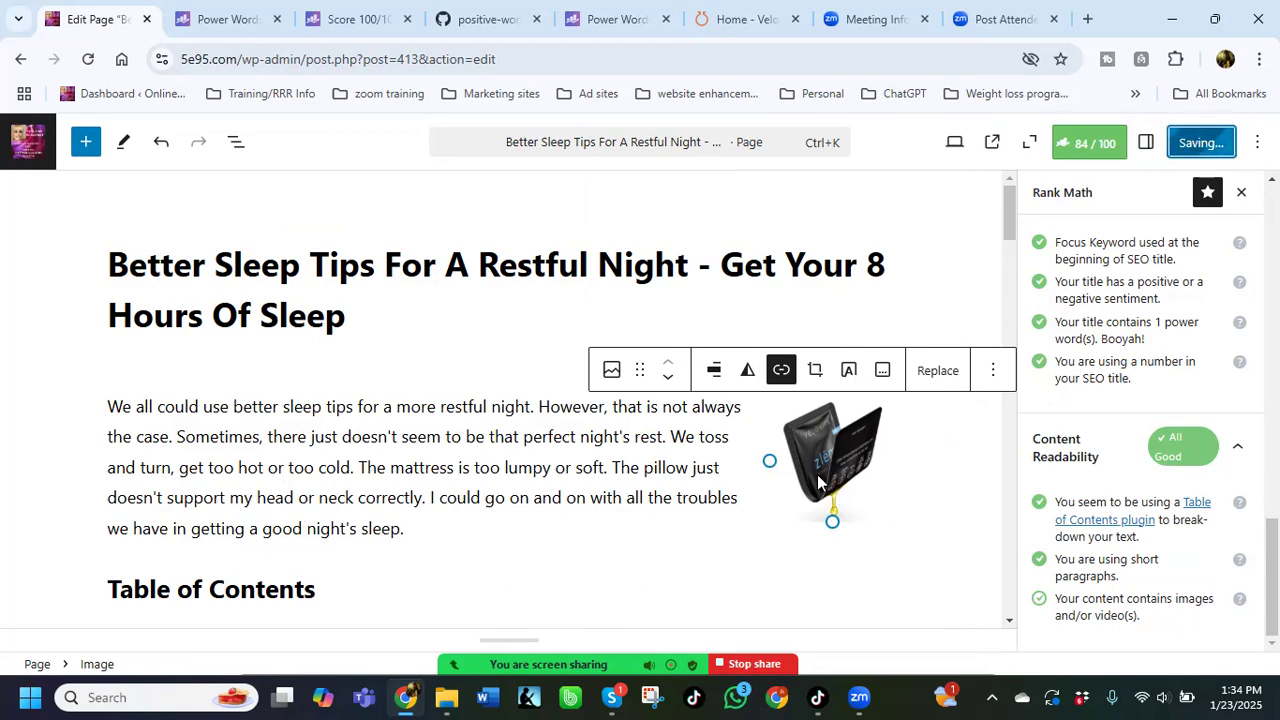
{"action": "scroll", "coordinate": [811, 474], "scroll_direction": "down", "scroll_amount": 6}
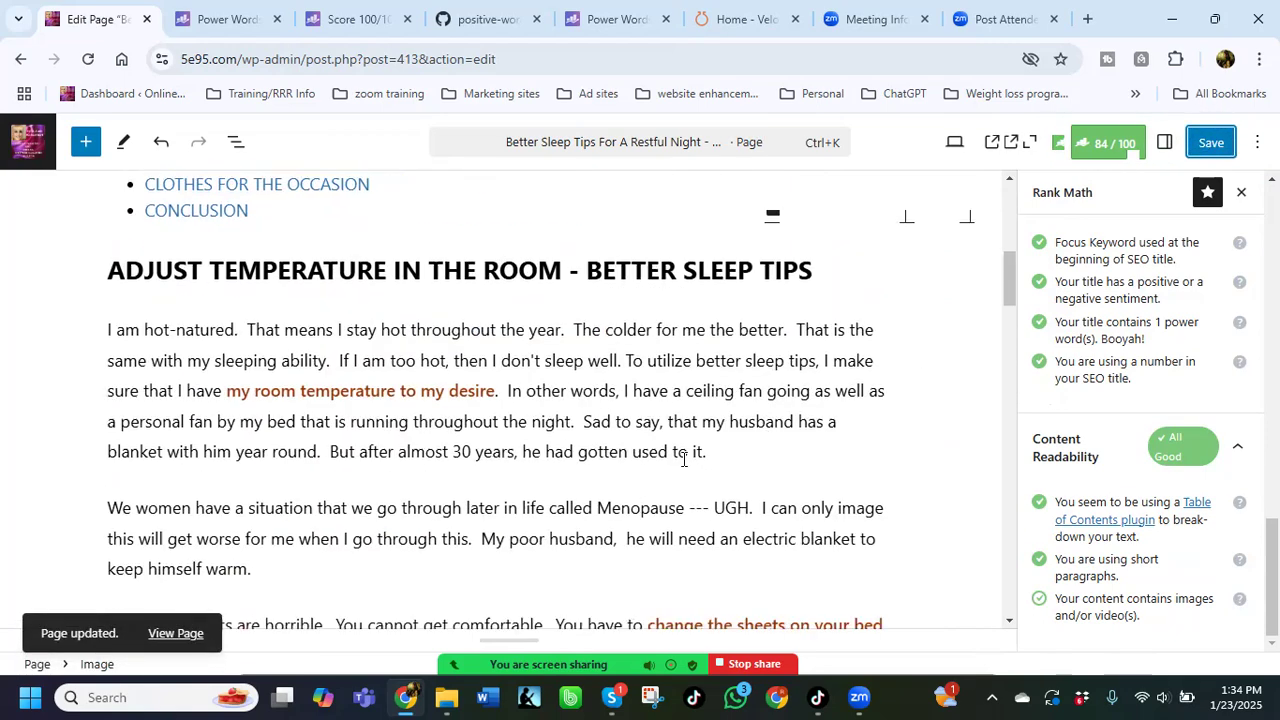
{"action": "scroll", "coordinate": [684, 459], "scroll_direction": "down", "scroll_amount": 1}
{"action": "mouse_move", "coordinate": [417, 503]}
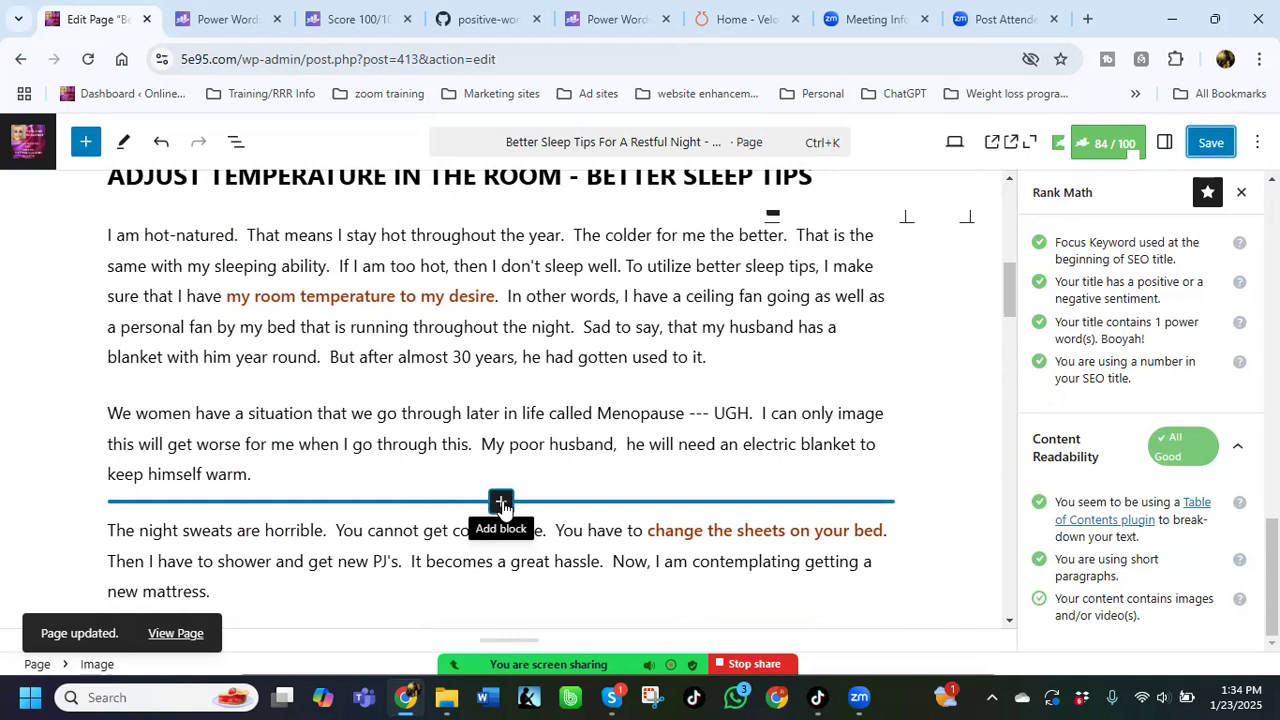
{"action": "left_click", "coordinate": [501, 503]}
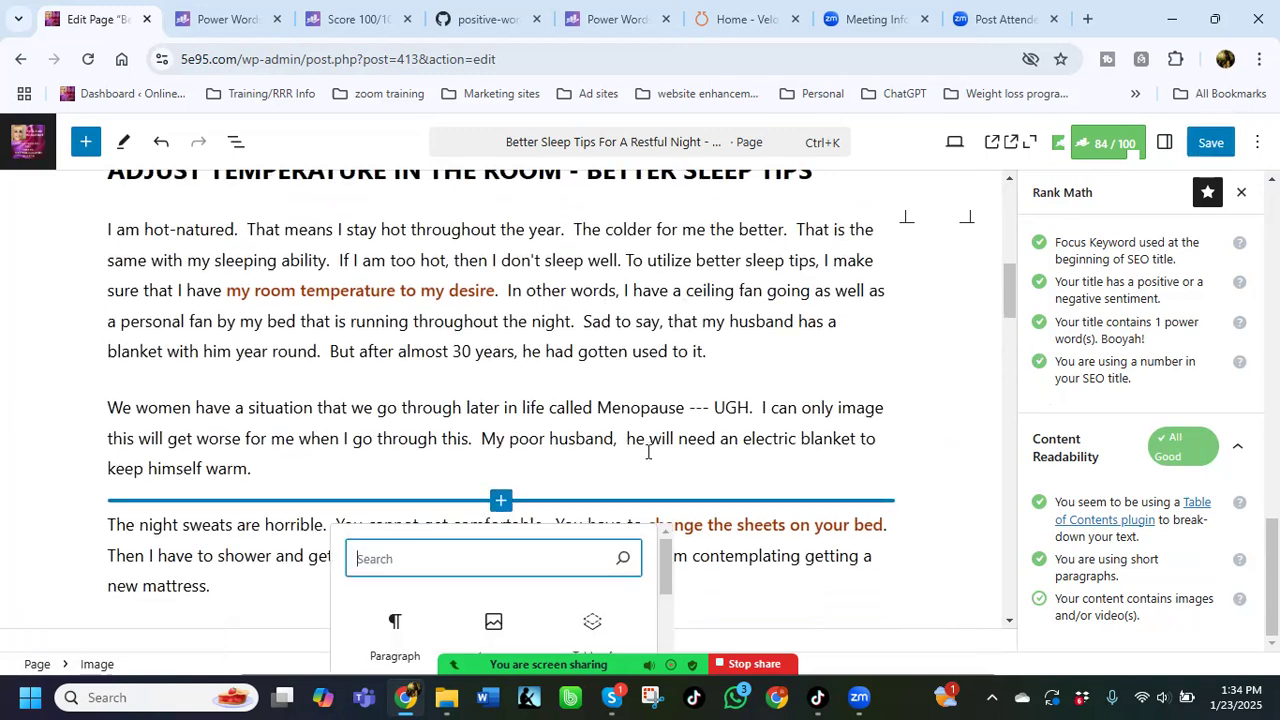
{"action": "scroll", "coordinate": [800, 450], "scroll_direction": "down", "scroll_amount": 1}
{"action": "left_click", "coordinate": [969, 446]}
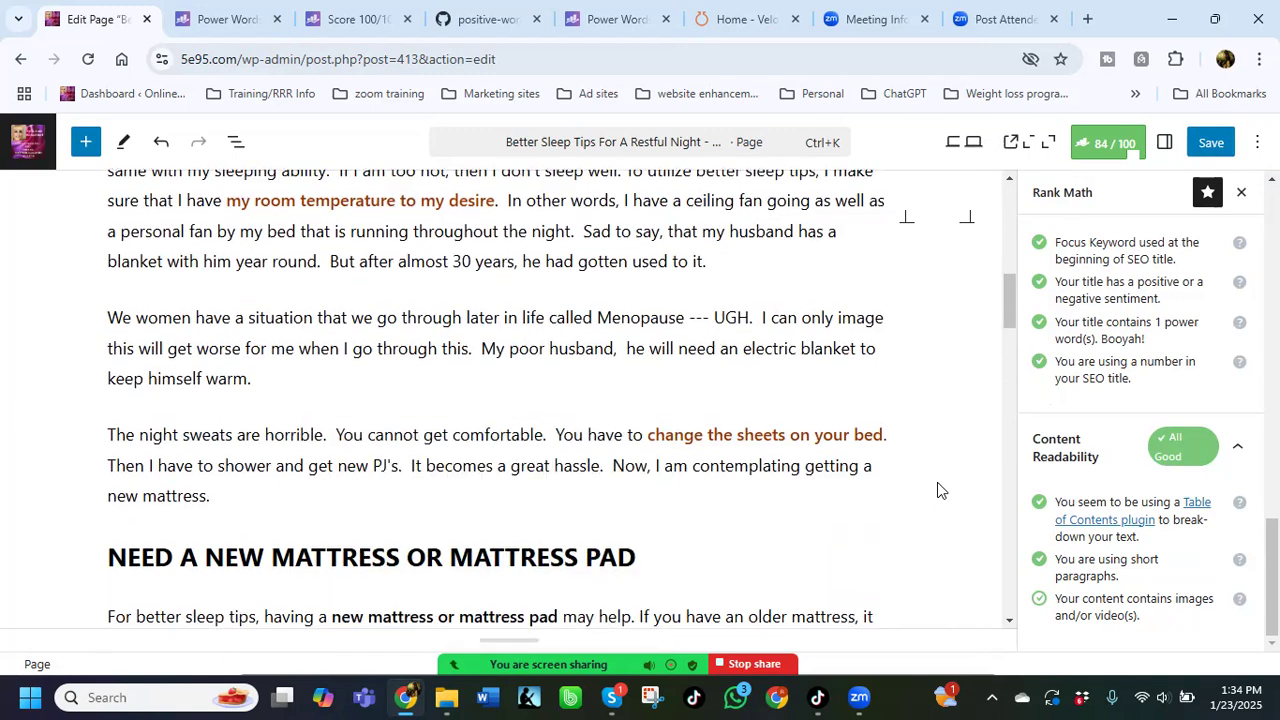
Step: Review the article's mattress and pillow sections and the Rank Math checks for basic SEO, additional items, title readability and content readability
{"action": "scroll", "coordinate": [937, 490], "scroll_direction": "down", "scroll_amount": 6}
{"action": "scroll", "coordinate": [937, 489], "scroll_direction": "up", "scroll_amount": 2}
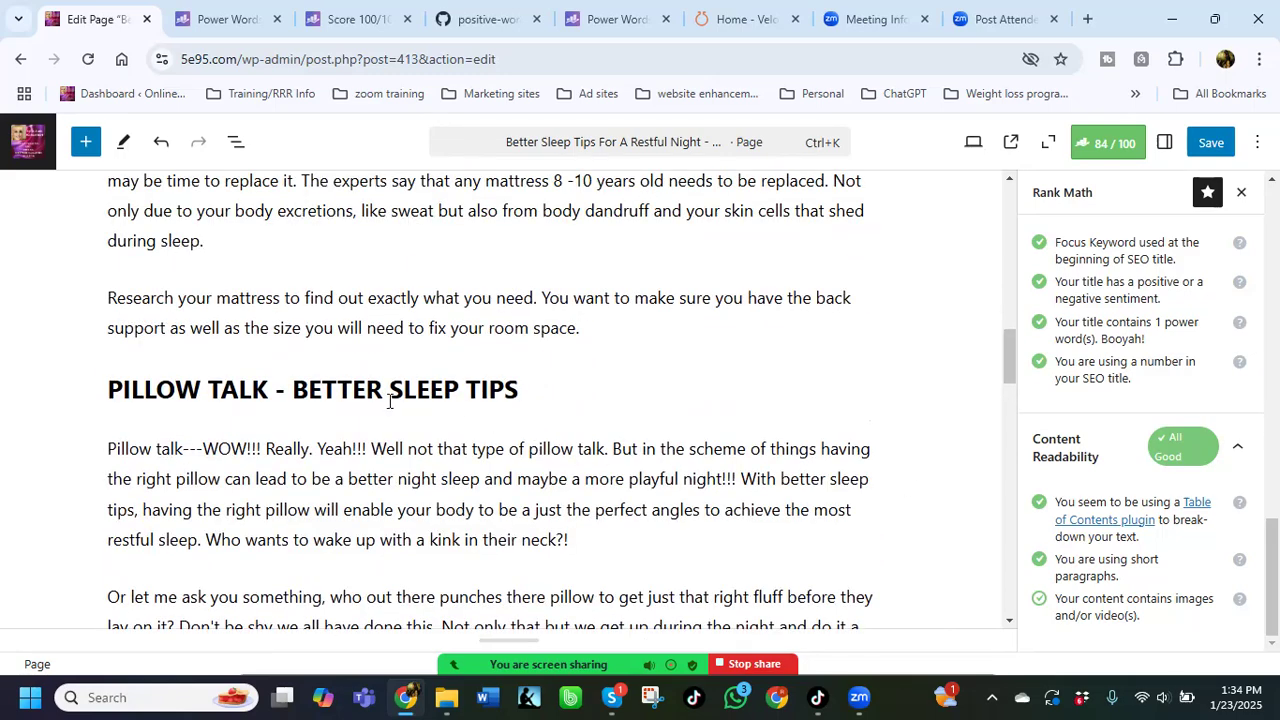
{"action": "scroll", "coordinate": [390, 400], "scroll_direction": "up", "scroll_amount": 2}
{"action": "mouse_move", "coordinate": [500, 457]}
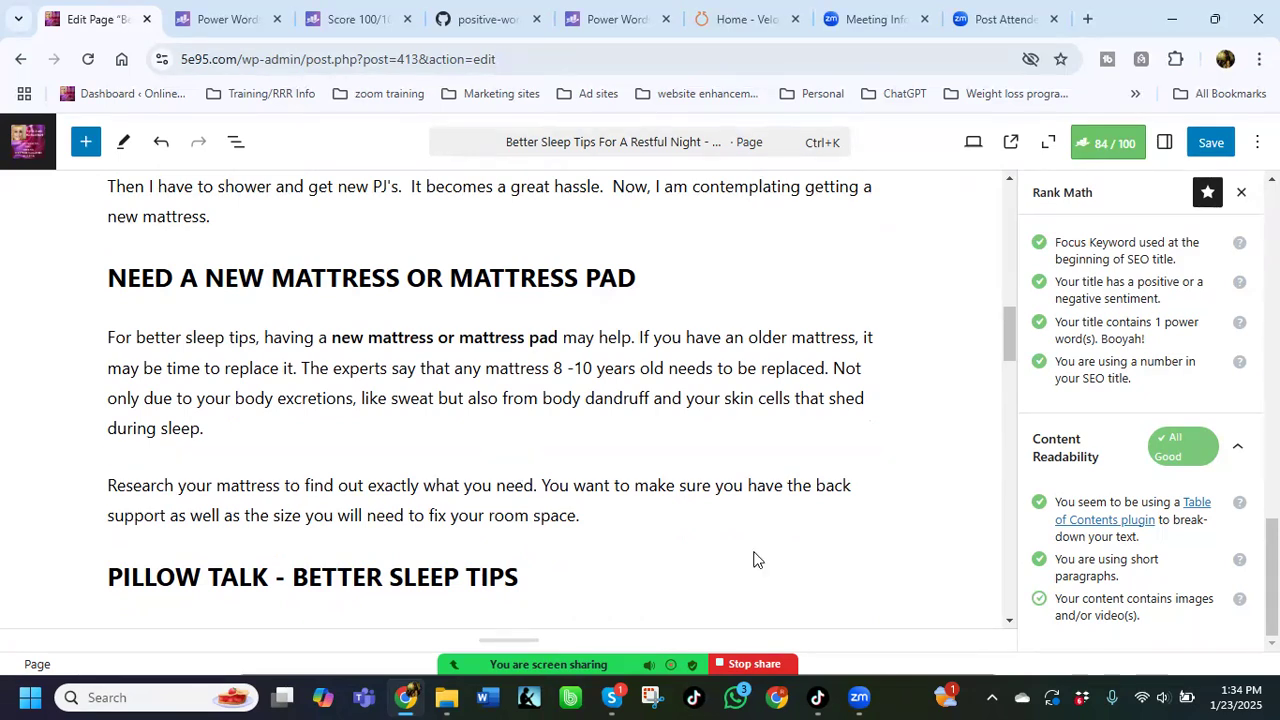
{"action": "scroll", "coordinate": [585, 478], "scroll_direction": "down", "scroll_amount": 3}
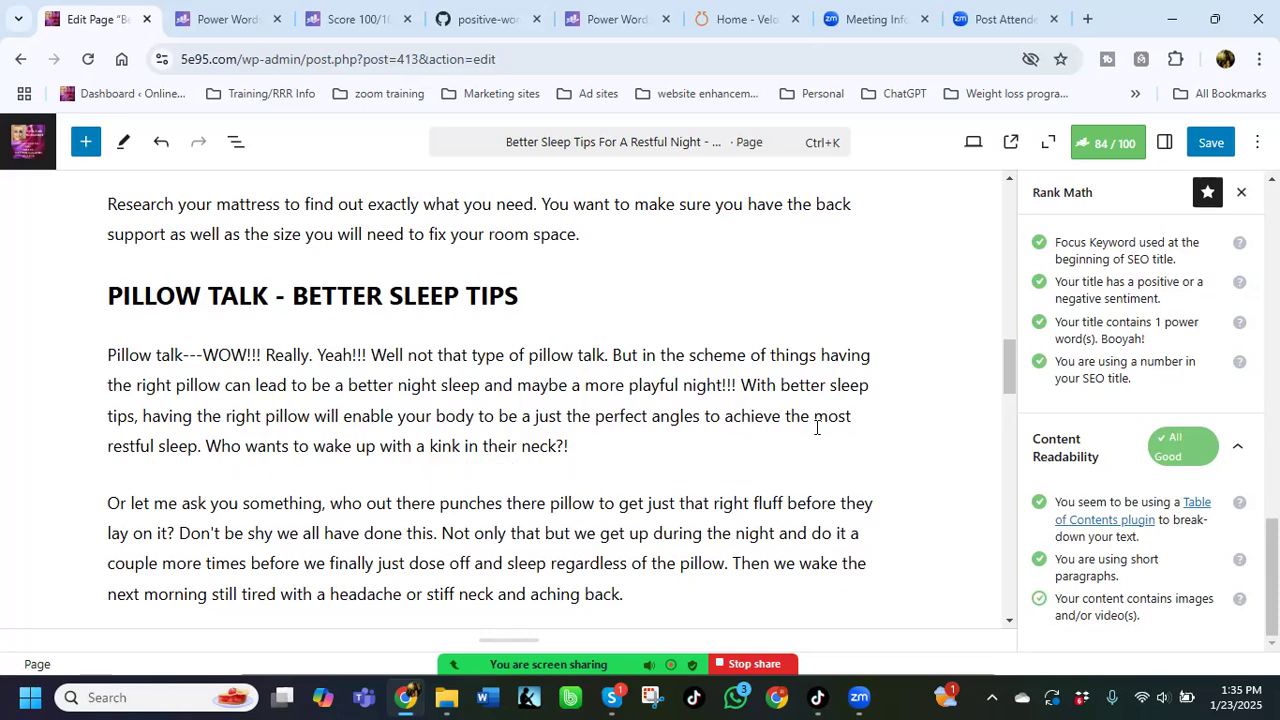
{"action": "scroll", "coordinate": [1148, 368], "scroll_direction": "up", "scroll_amount": 5}
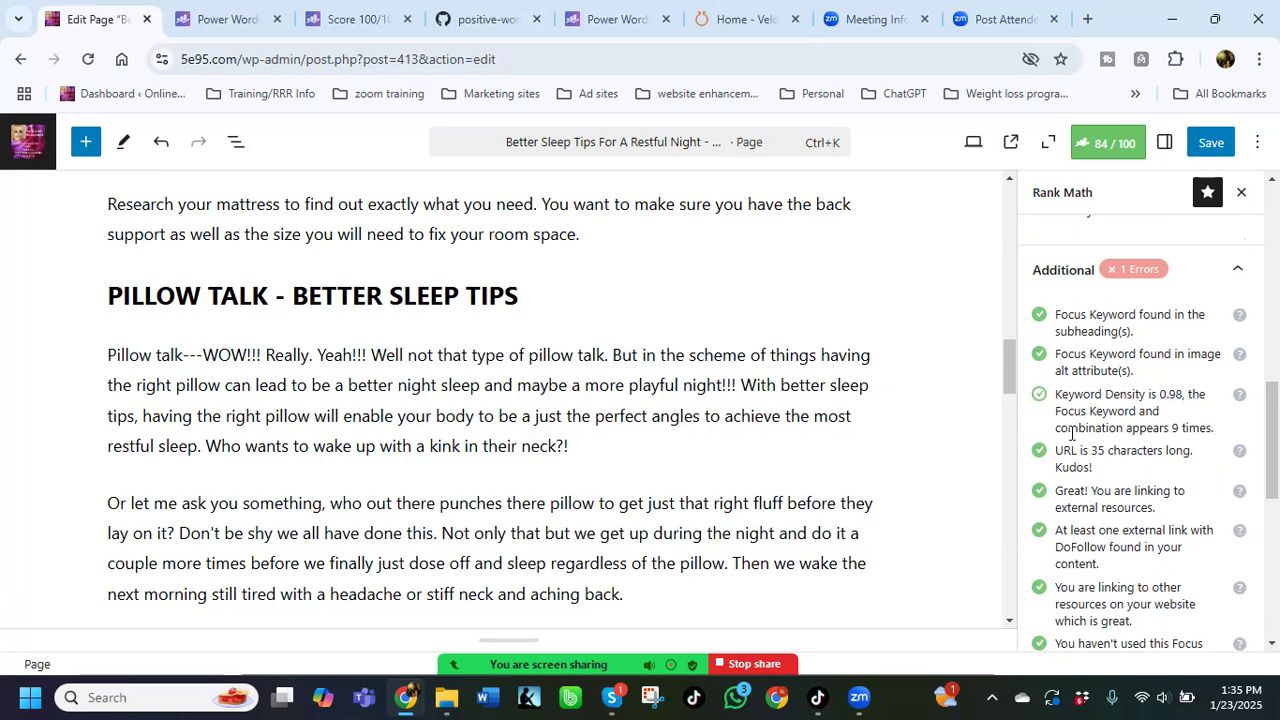
{"action": "scroll", "coordinate": [1037, 434], "scroll_direction": "up", "scroll_amount": 1}
{"action": "scroll", "coordinate": [711, 457], "scroll_direction": "up", "scroll_amount": 4}
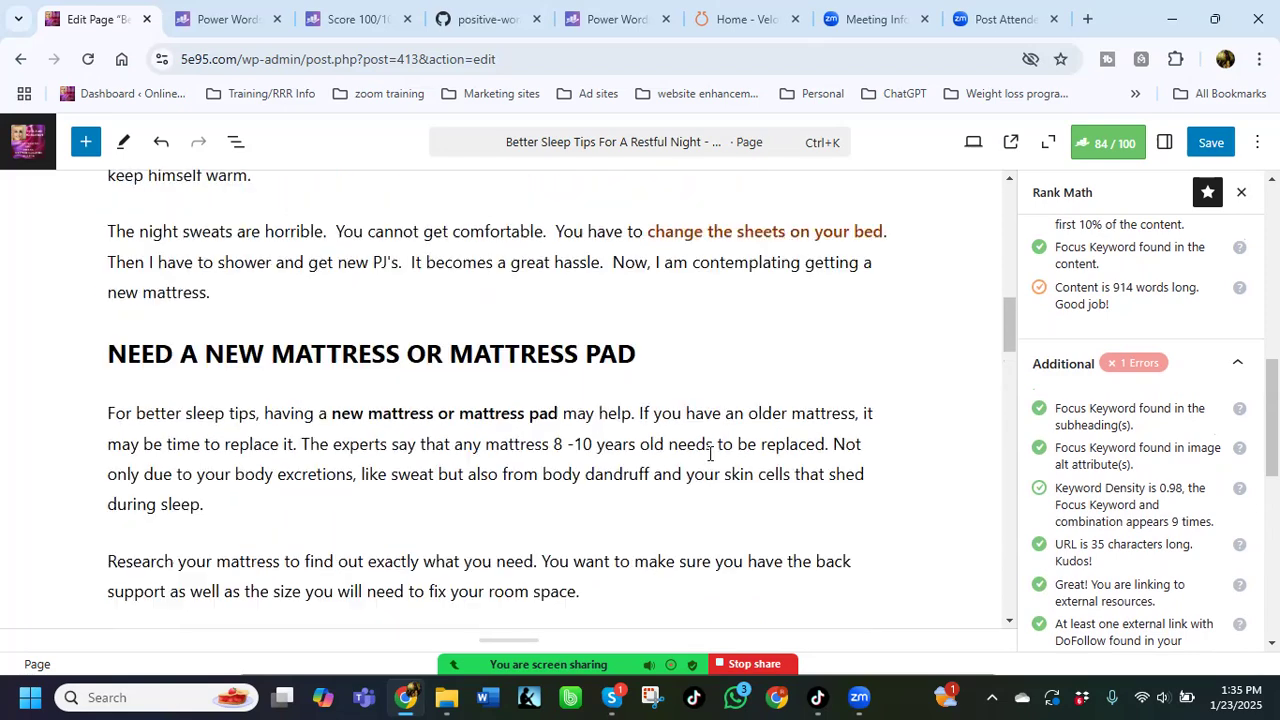
{"action": "scroll", "coordinate": [794, 450], "scroll_direction": "up", "scroll_amount": 3}
{"action": "scroll", "coordinate": [798, 450], "scroll_direction": "down", "scroll_amount": 2}
{"action": "scroll", "coordinate": [1033, 428], "scroll_direction": "down", "scroll_amount": 1}
{"action": "scroll", "coordinate": [1073, 376], "scroll_direction": "up", "scroll_amount": 2}
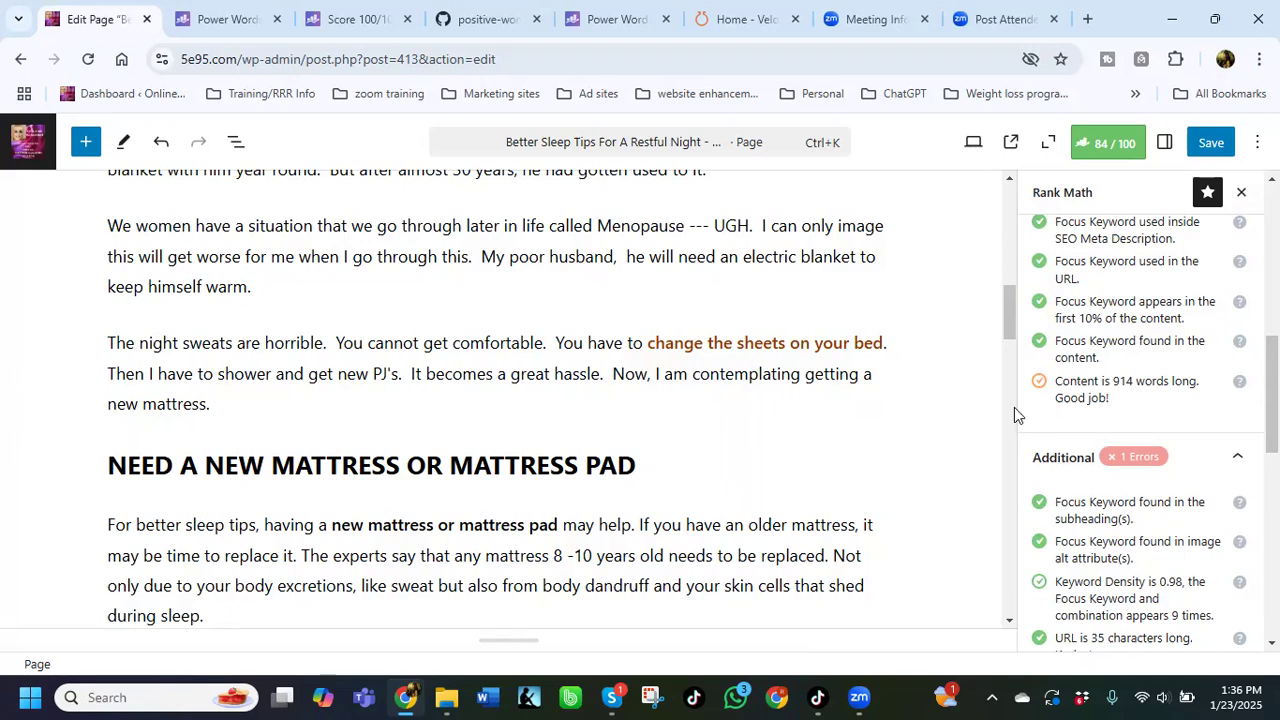
{"action": "scroll", "coordinate": [1090, 380], "scroll_direction": "up", "scroll_amount": 3}
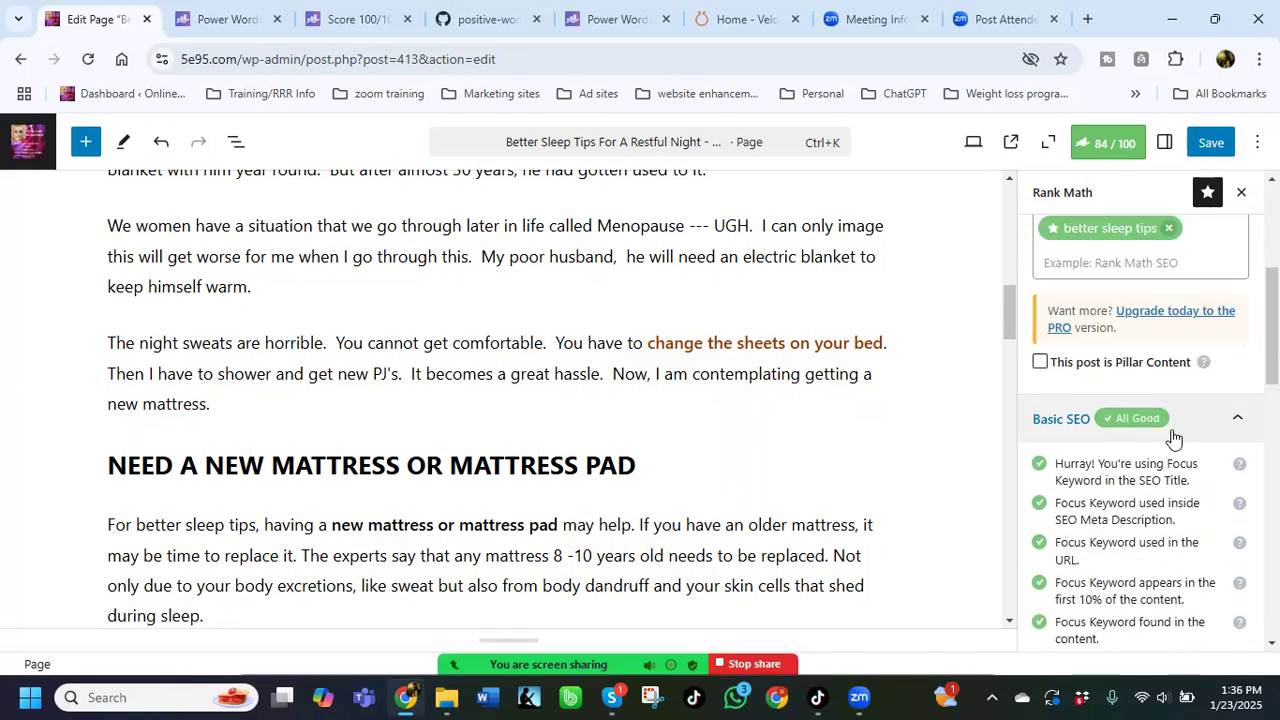
{"action": "scroll", "coordinate": [1120, 434], "scroll_direction": "down", "scroll_amount": 5}
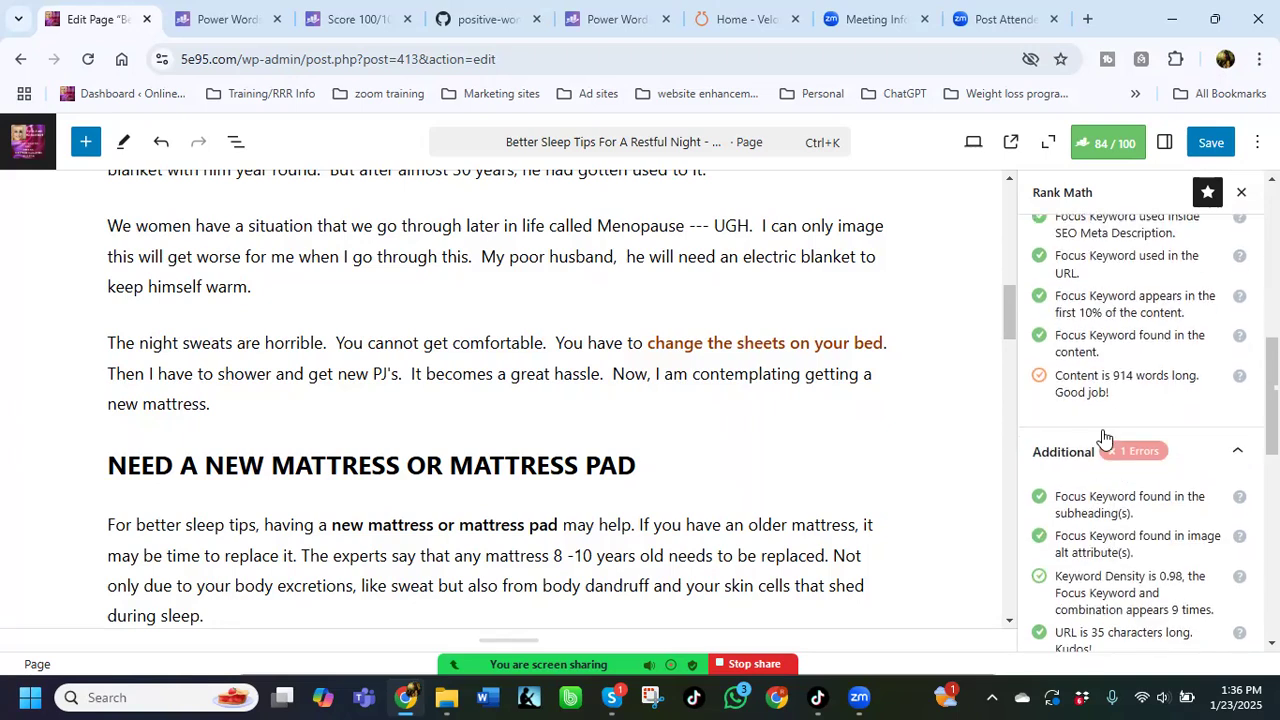
{"action": "scroll", "coordinate": [1102, 432], "scroll_direction": "down", "scroll_amount": 3}
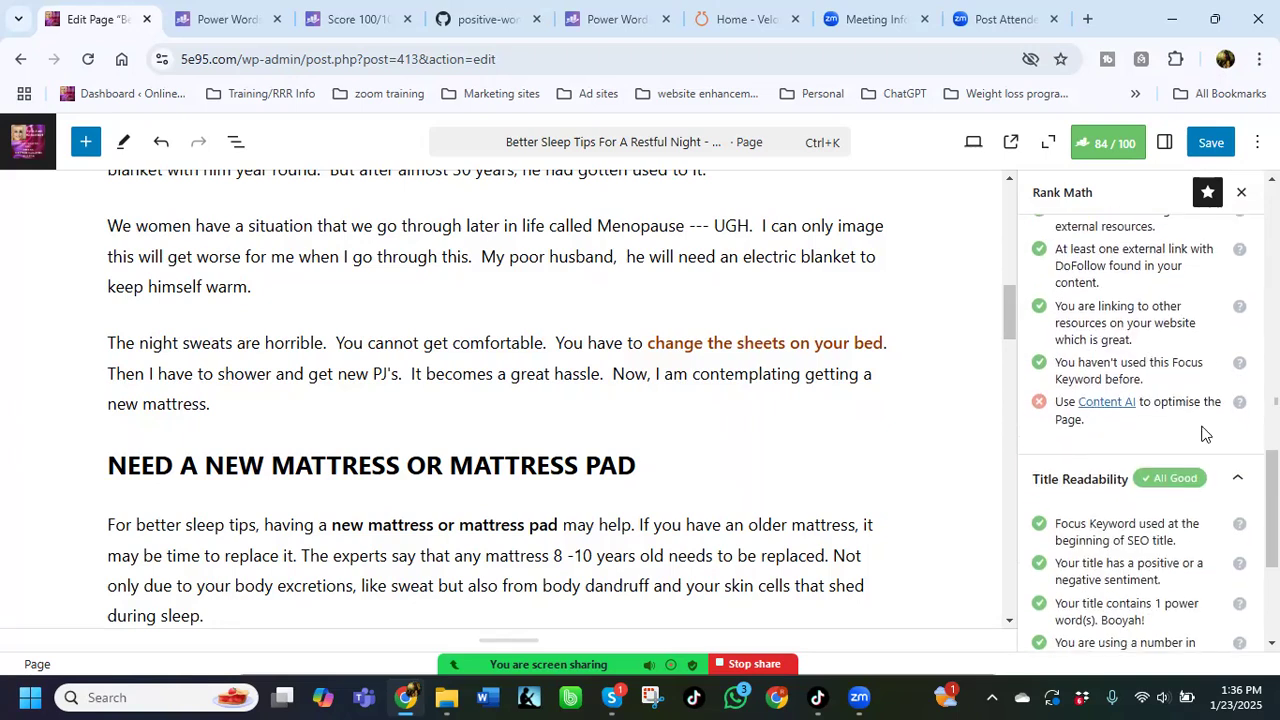
{"action": "scroll", "coordinate": [1106, 420], "scroll_direction": "down", "scroll_amount": 3}
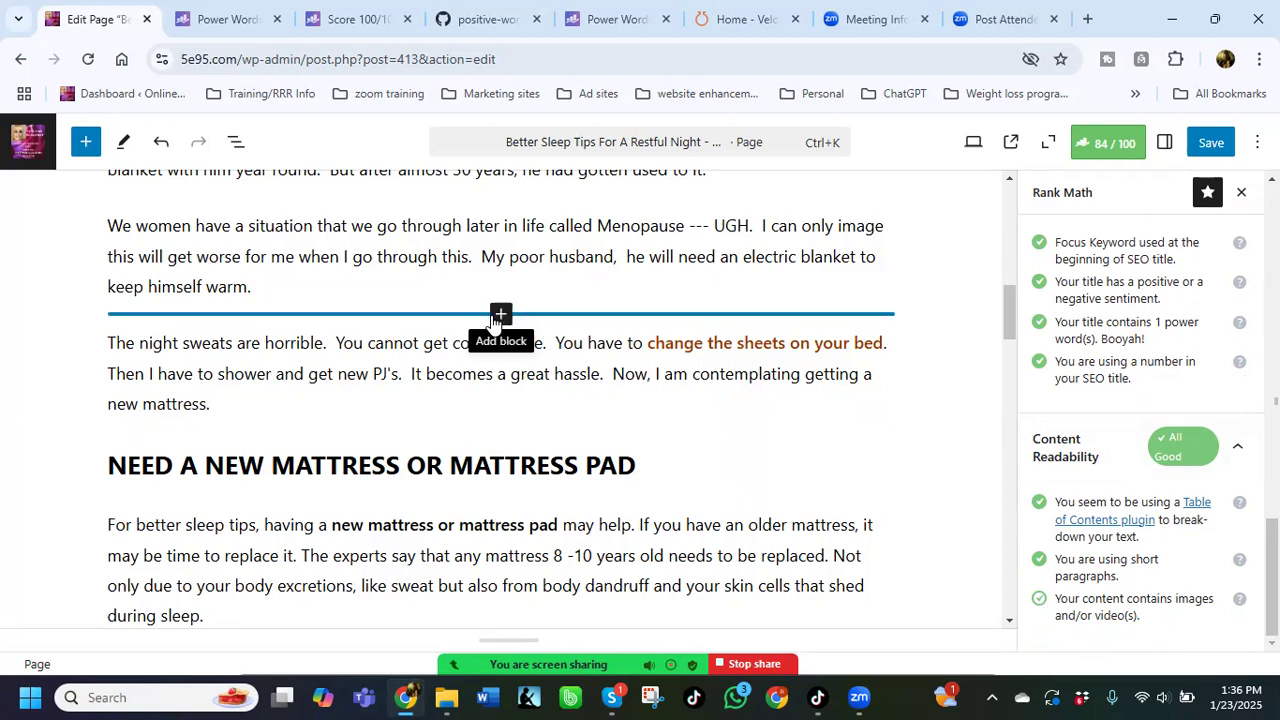
Step: Insert the AM and PM Essentials product image from the media library above the paragraph about night sweats
{"action": "left_click", "coordinate": [500, 314]}
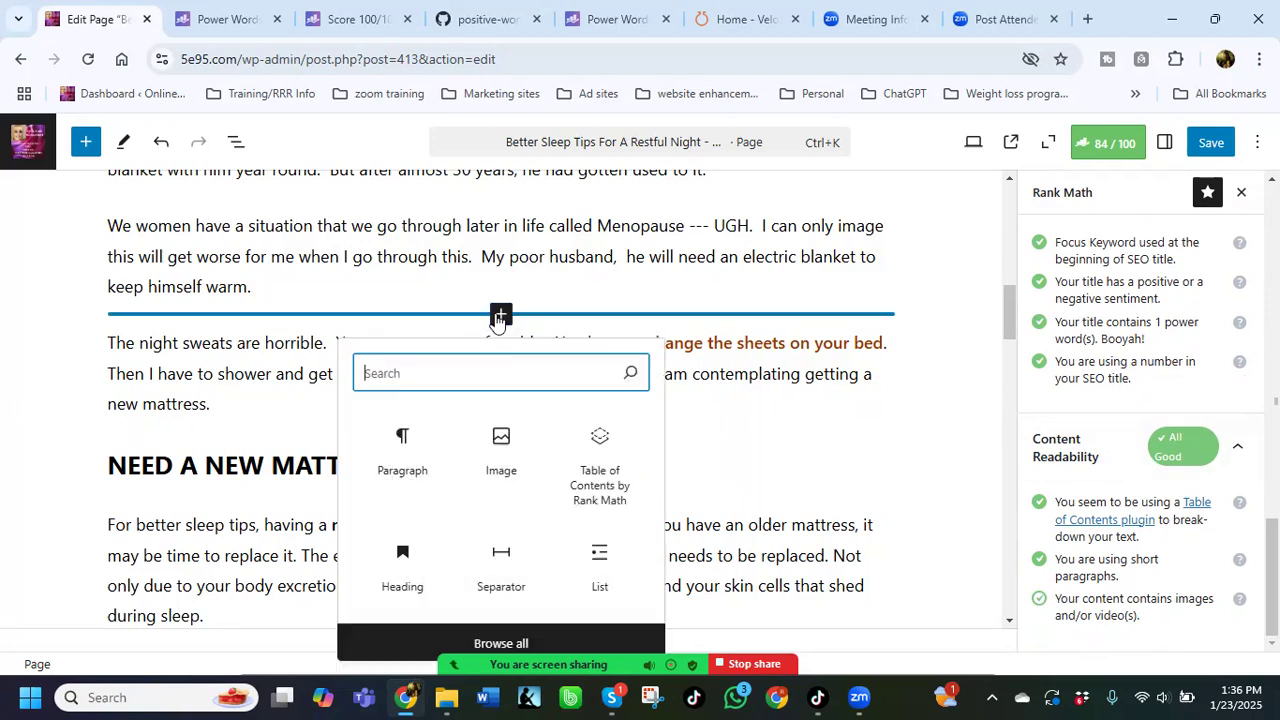
{"action": "left_click", "coordinate": [500, 455]}
{"action": "left_click", "coordinate": [251, 440]}
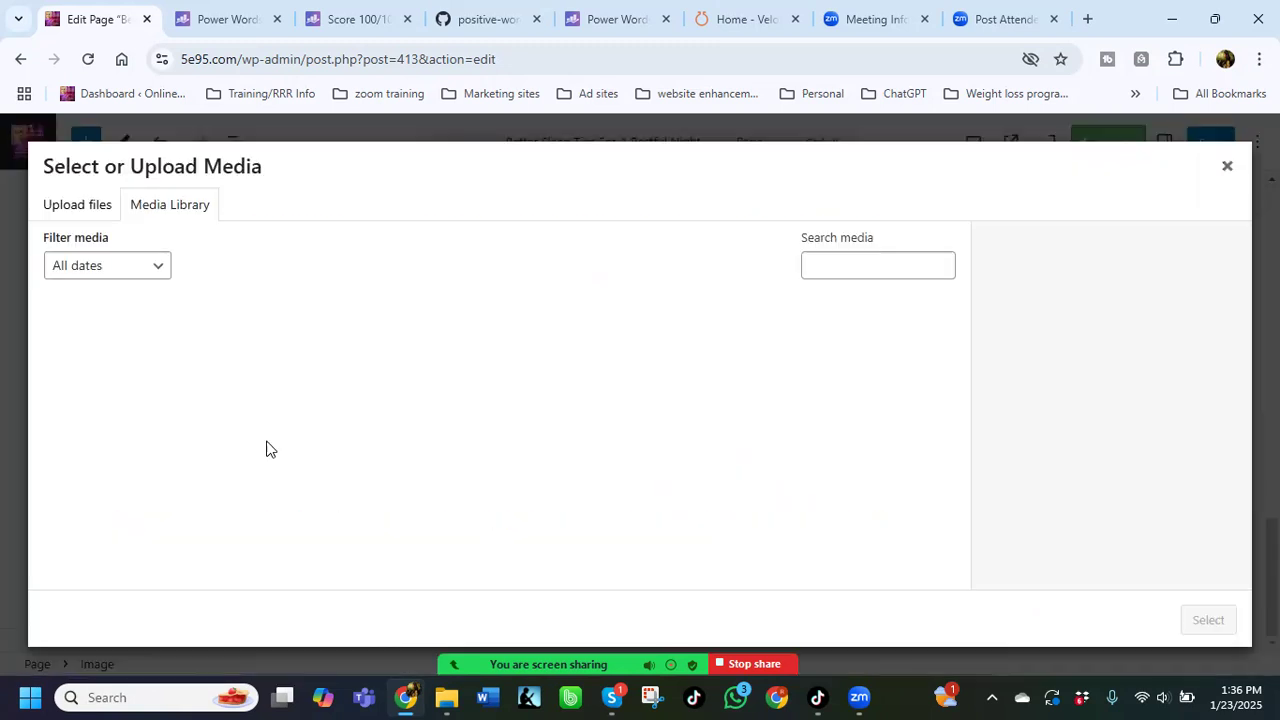
{"action": "scroll", "coordinate": [648, 455], "scroll_direction": "down", "scroll_amount": 2}
{"action": "scroll", "coordinate": [648, 455], "scroll_direction": "down", "scroll_amount": 1}
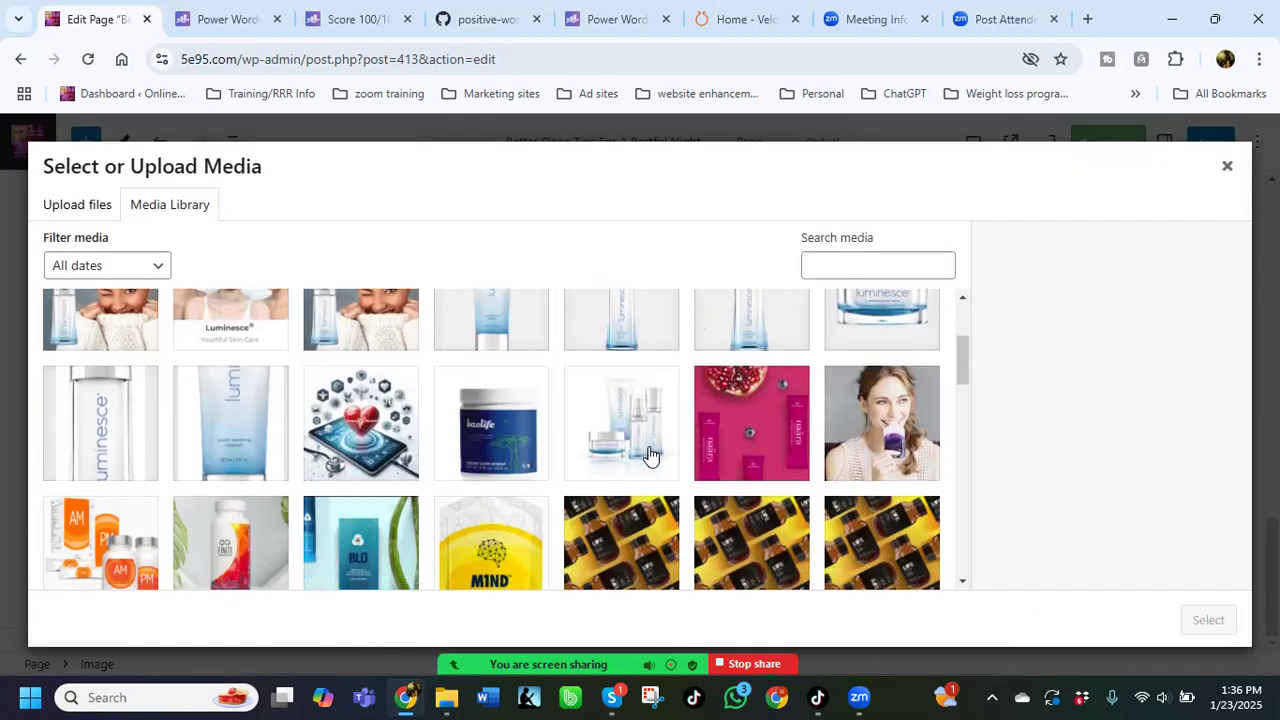
{"action": "scroll", "coordinate": [650, 455], "scroll_direction": "down", "scroll_amount": 1}
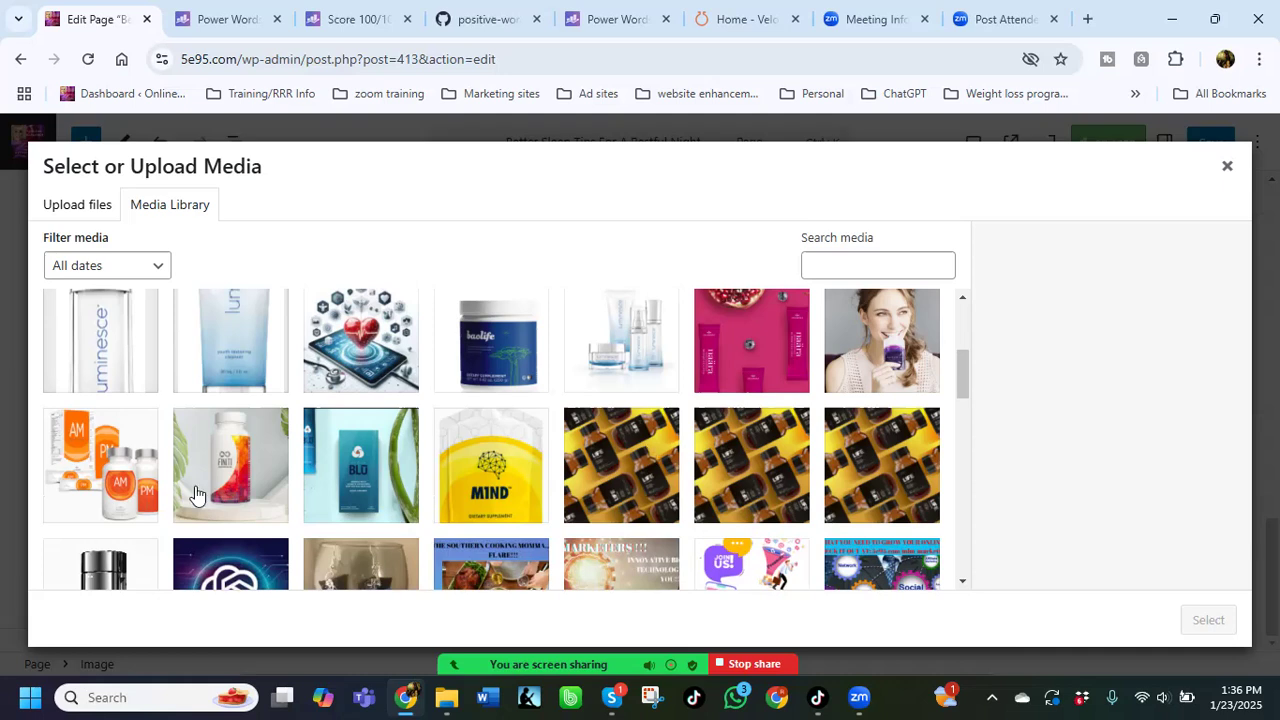
{"action": "left_click", "coordinate": [110, 483]}
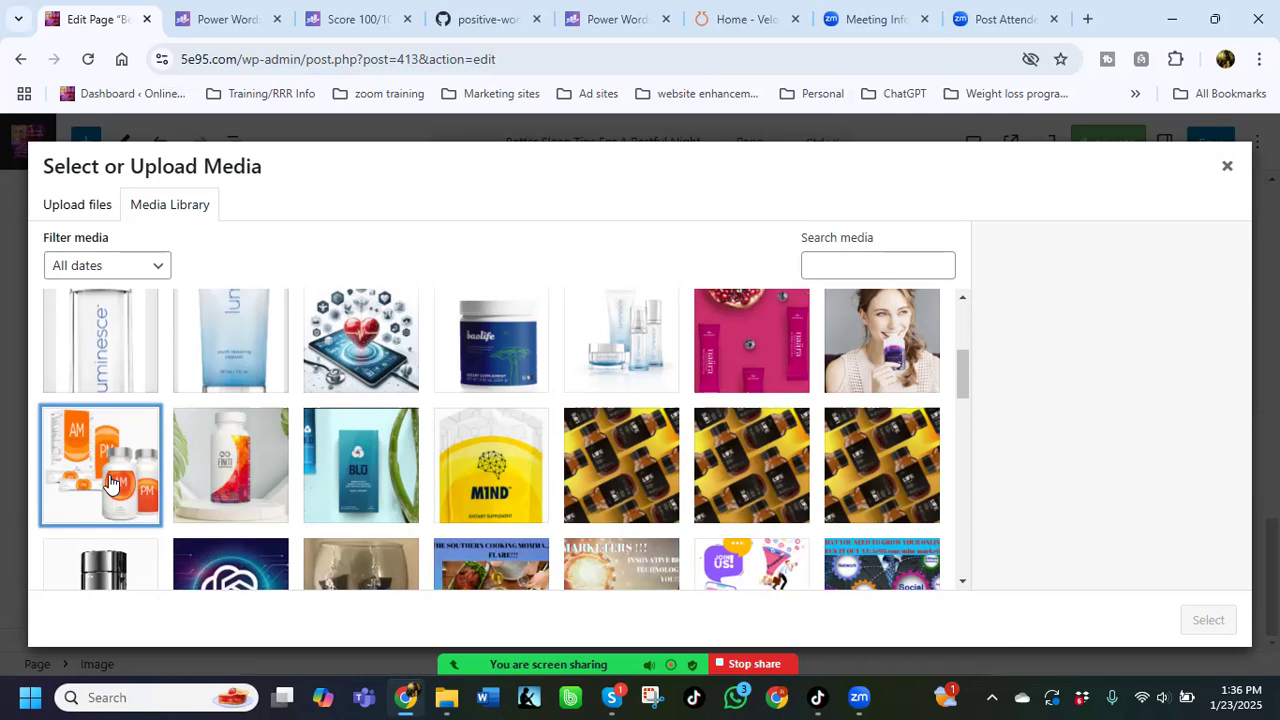
{"action": "left_click", "coordinate": [1208, 620]}
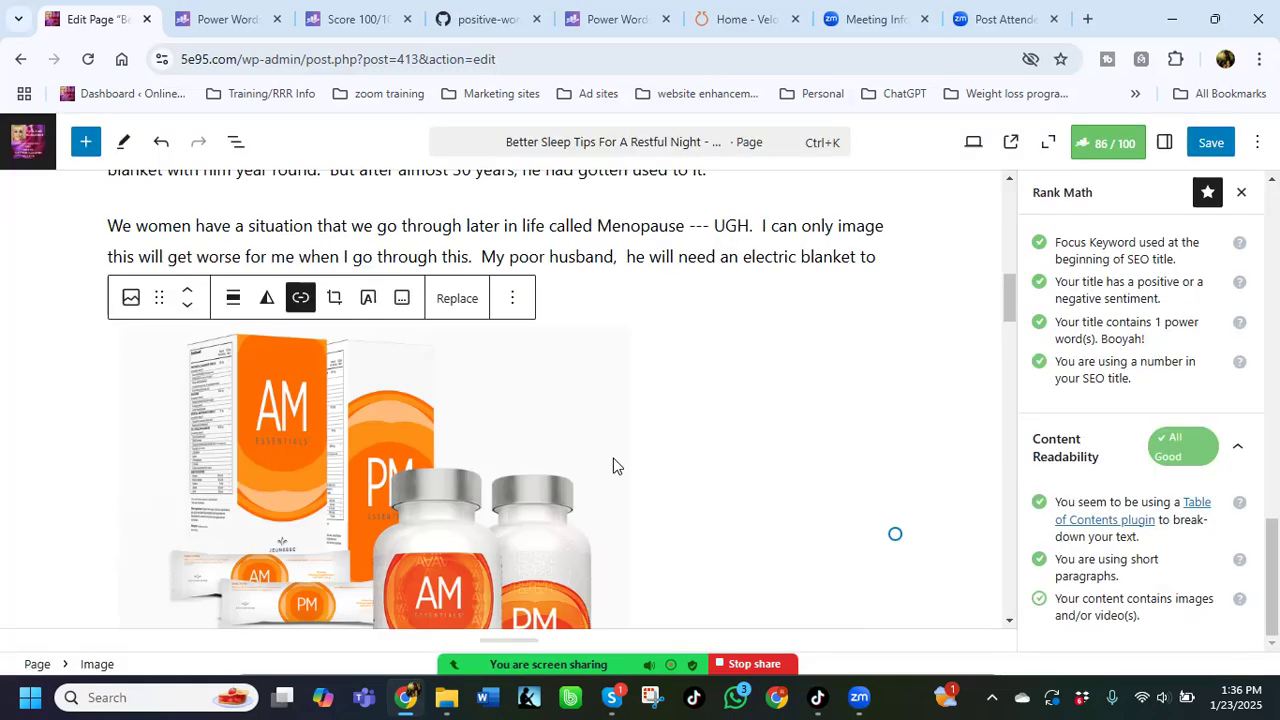
Step: Shrink the AM and PM Essentials image to about a quarter of the text width and delete it from the page
{"action": "scroll", "coordinate": [514, 467], "scroll_direction": "down", "scroll_amount": 1}
{"action": "left_click_drag", "start_coordinate": [894, 347], "coordinate": [303, 329]}
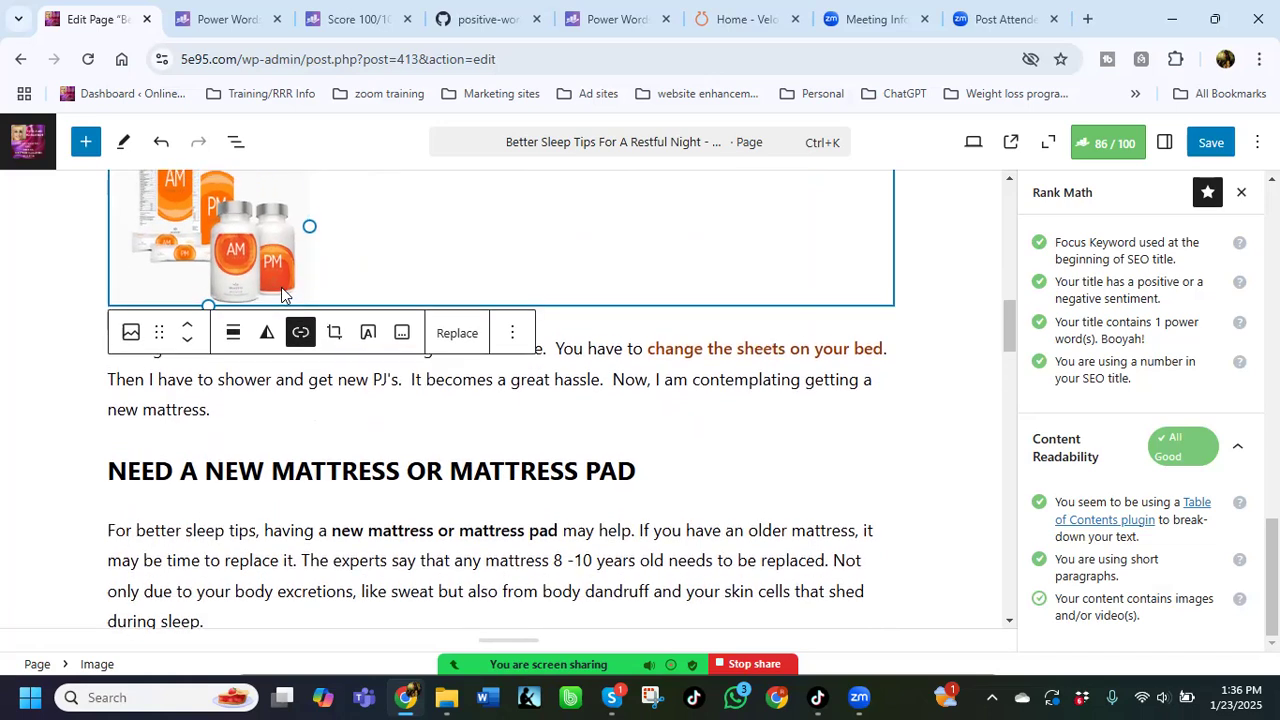
{"action": "scroll", "coordinate": [290, 330], "scroll_direction": "up", "scroll_amount": 2}
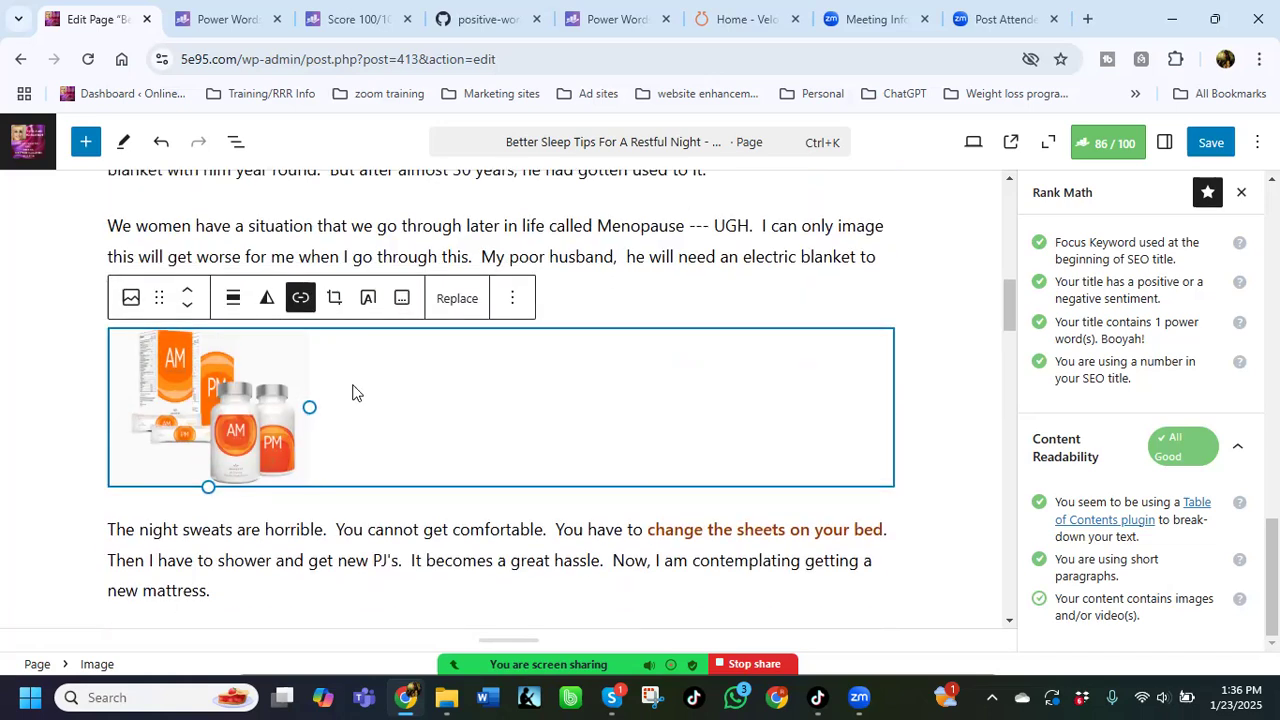
{"action": "left_click", "coordinate": [512, 300]}
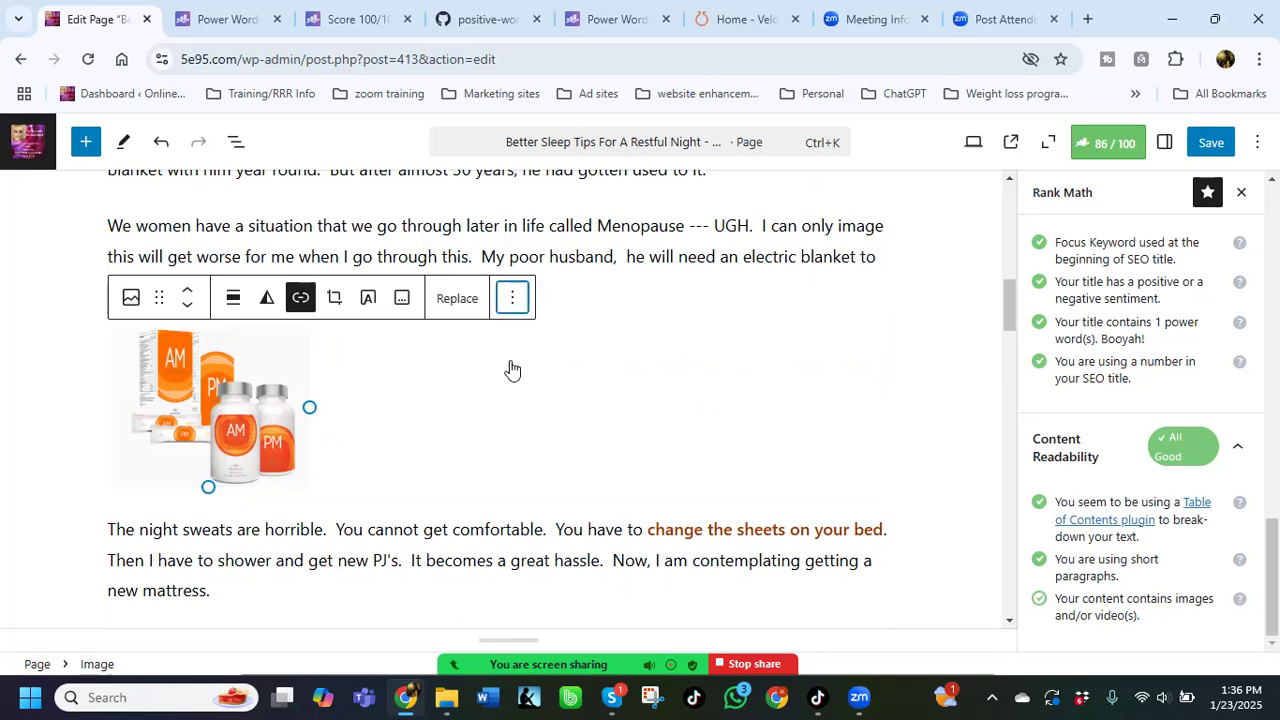
{"action": "left_click", "coordinate": [534, 651]}
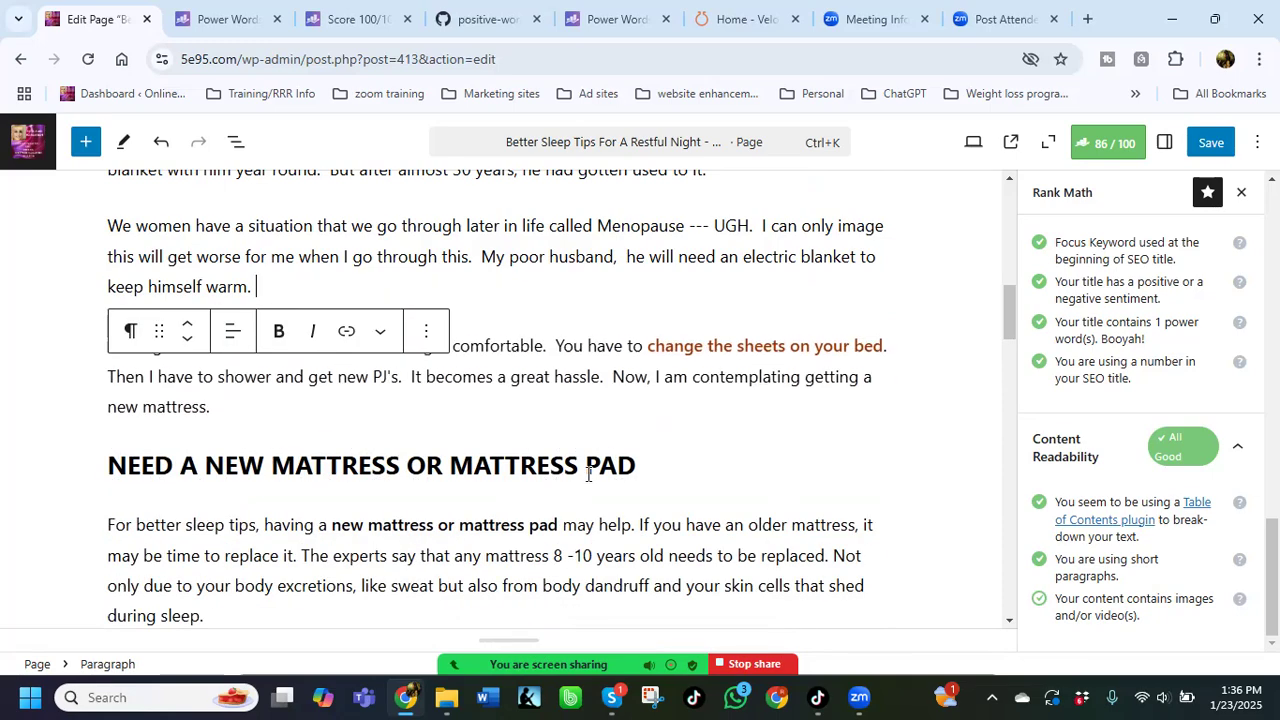
Step: Search the media library for "clothes" and insert the summer dresses image between the two paragraphs under CLOTHES FOR THE OCCASION
{"action": "scroll", "coordinate": [592, 468], "scroll_direction": "down", "scroll_amount": 5}
{"action": "scroll", "coordinate": [592, 468], "scroll_direction": "down", "scroll_amount": 7}
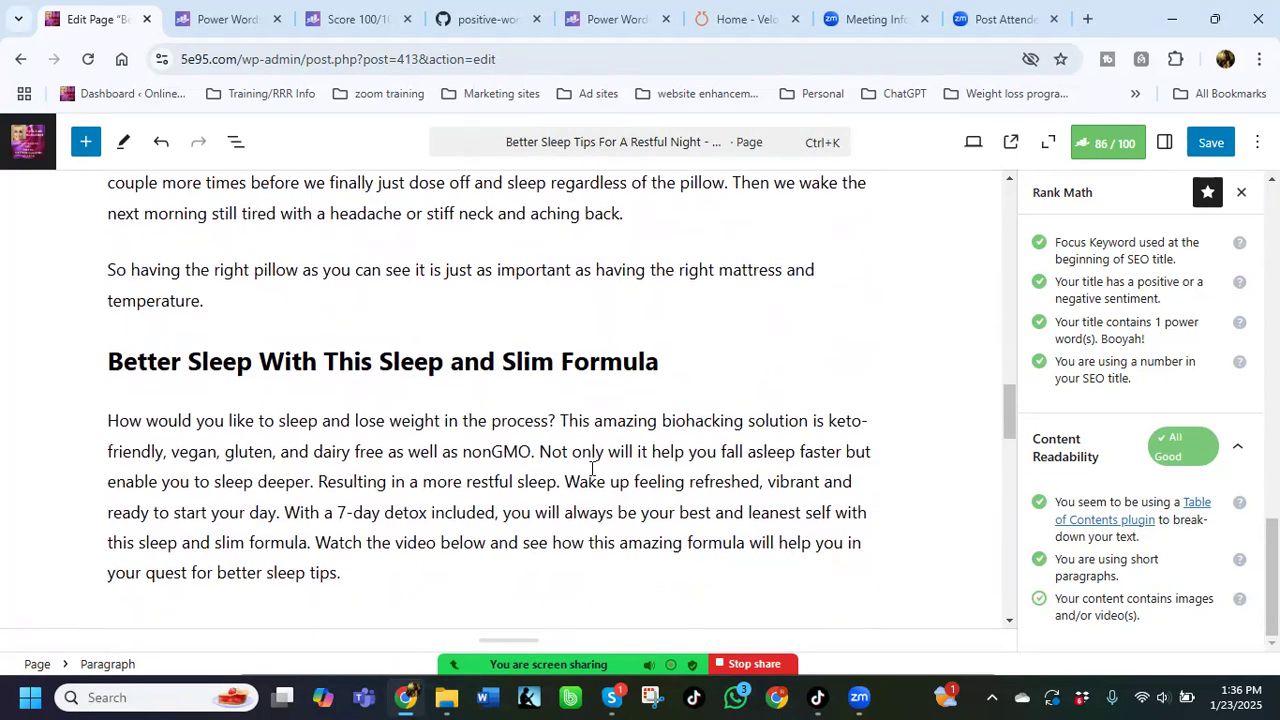
{"action": "scroll", "coordinate": [590, 477], "scroll_direction": "down", "scroll_amount": 6}
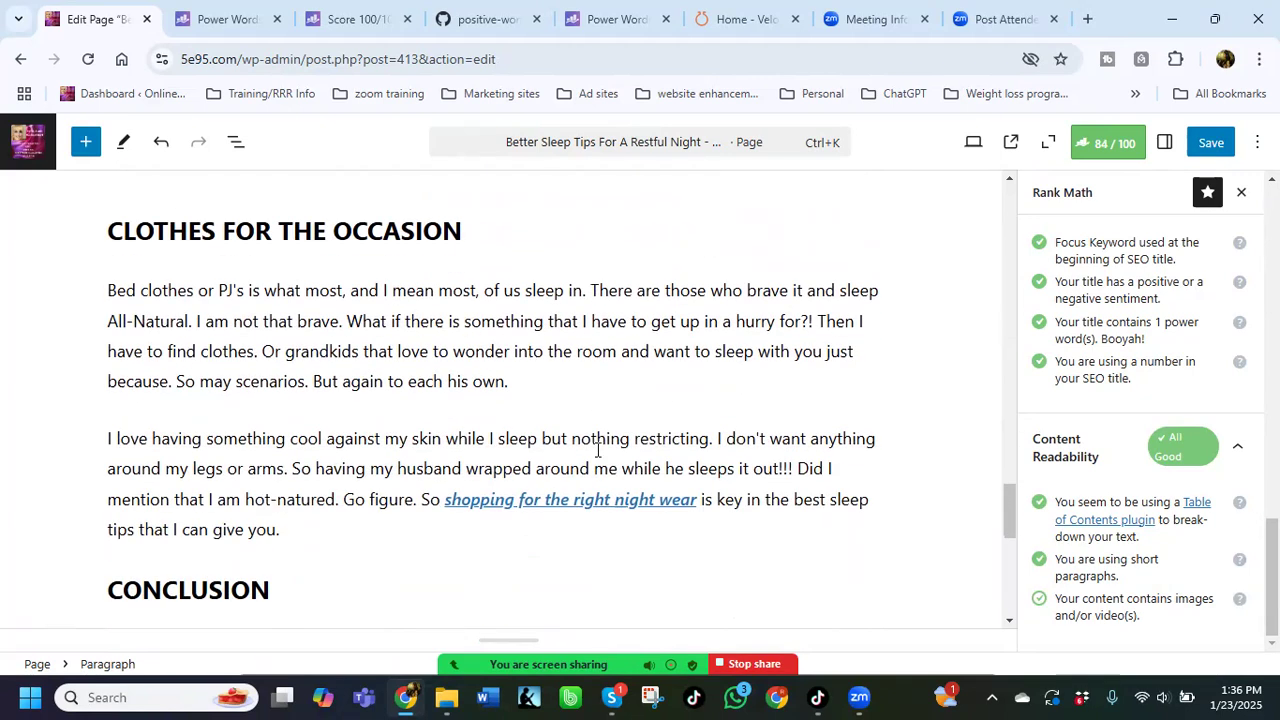
{"action": "left_click", "coordinate": [501, 409]}
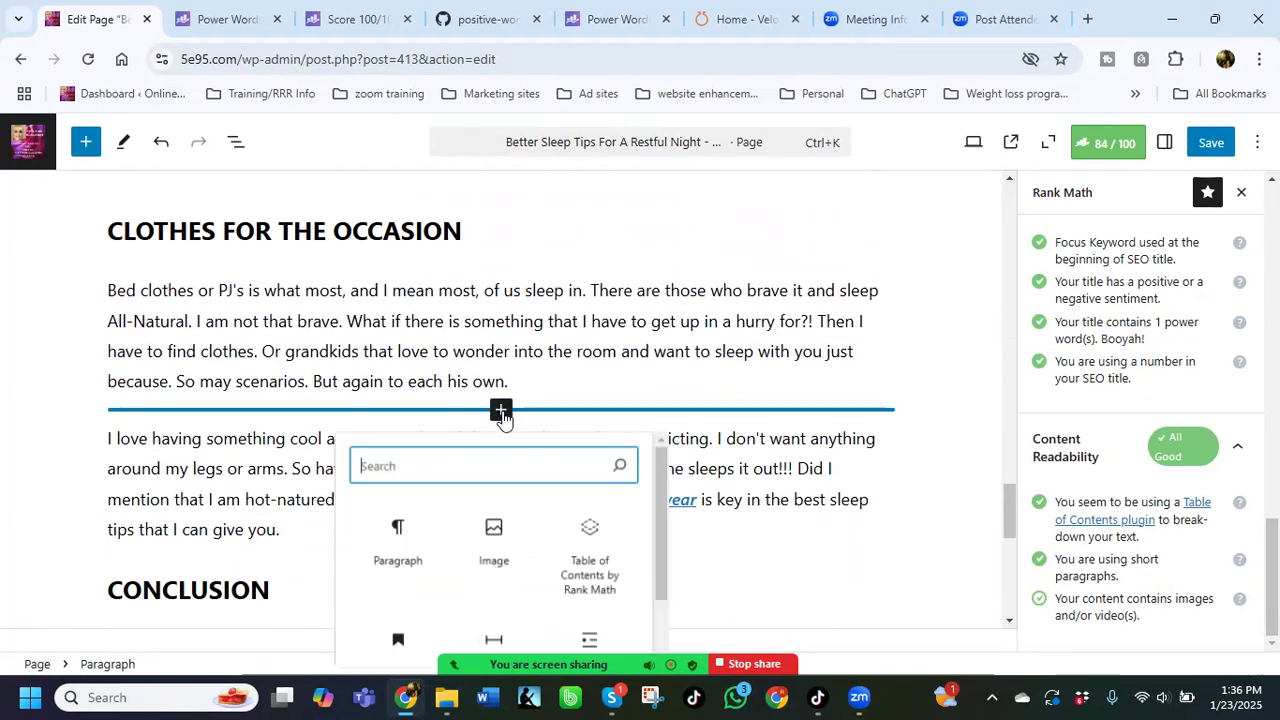
{"action": "left_click", "coordinate": [497, 548]}
{"action": "left_click", "coordinate": [262, 533]}
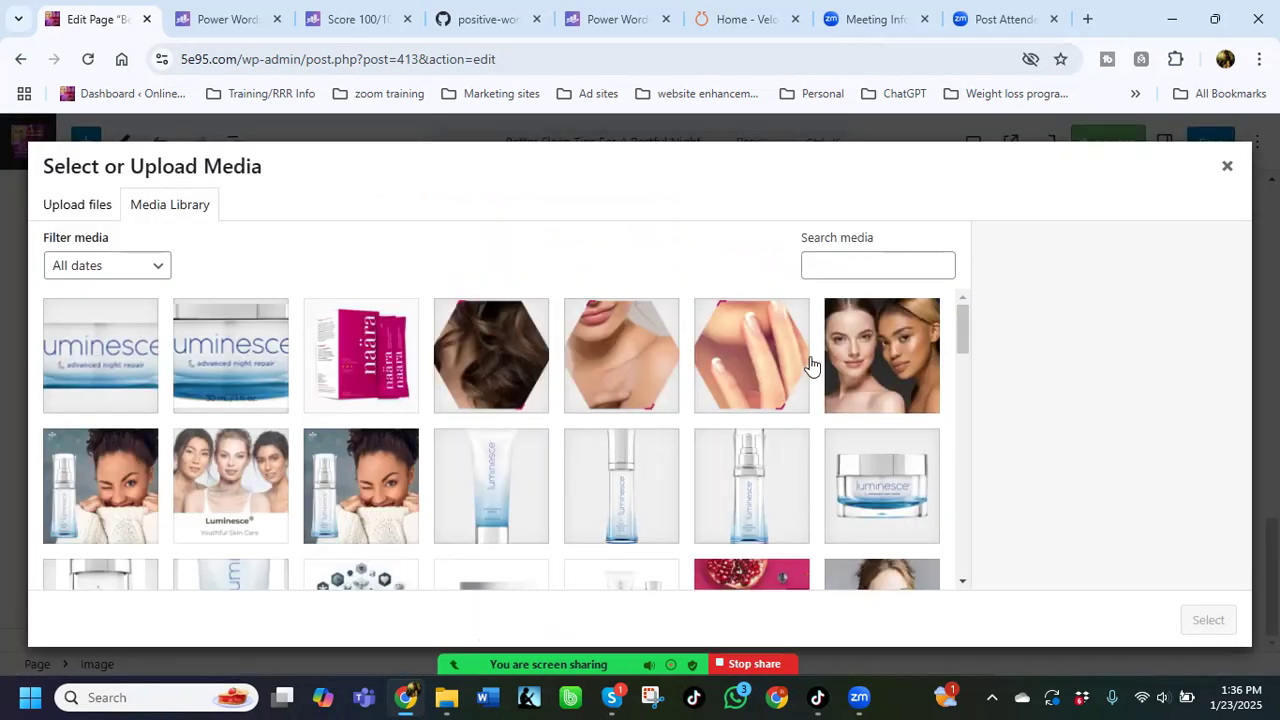
{"action": "left_click", "coordinate": [837, 266]}
{"action": "type", "text": "clothes"}
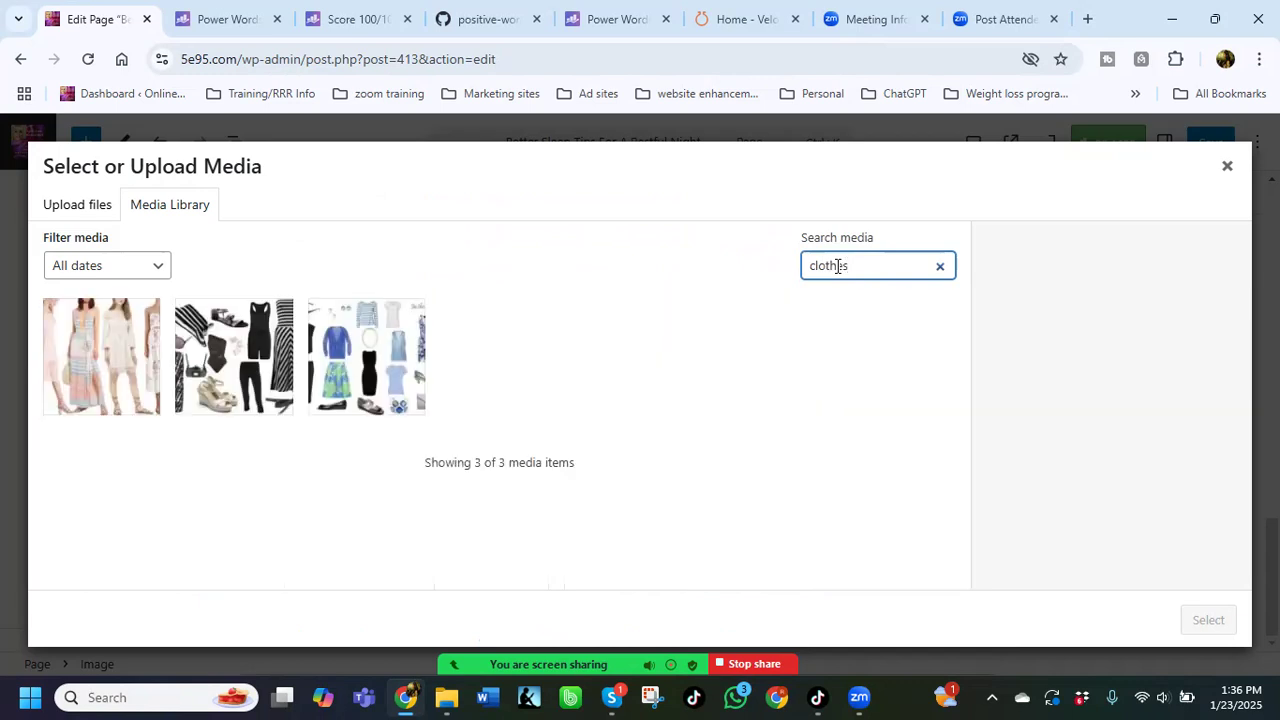
{"action": "left_click", "coordinate": [97, 374]}
{"action": "left_click", "coordinate": [1200, 620]}
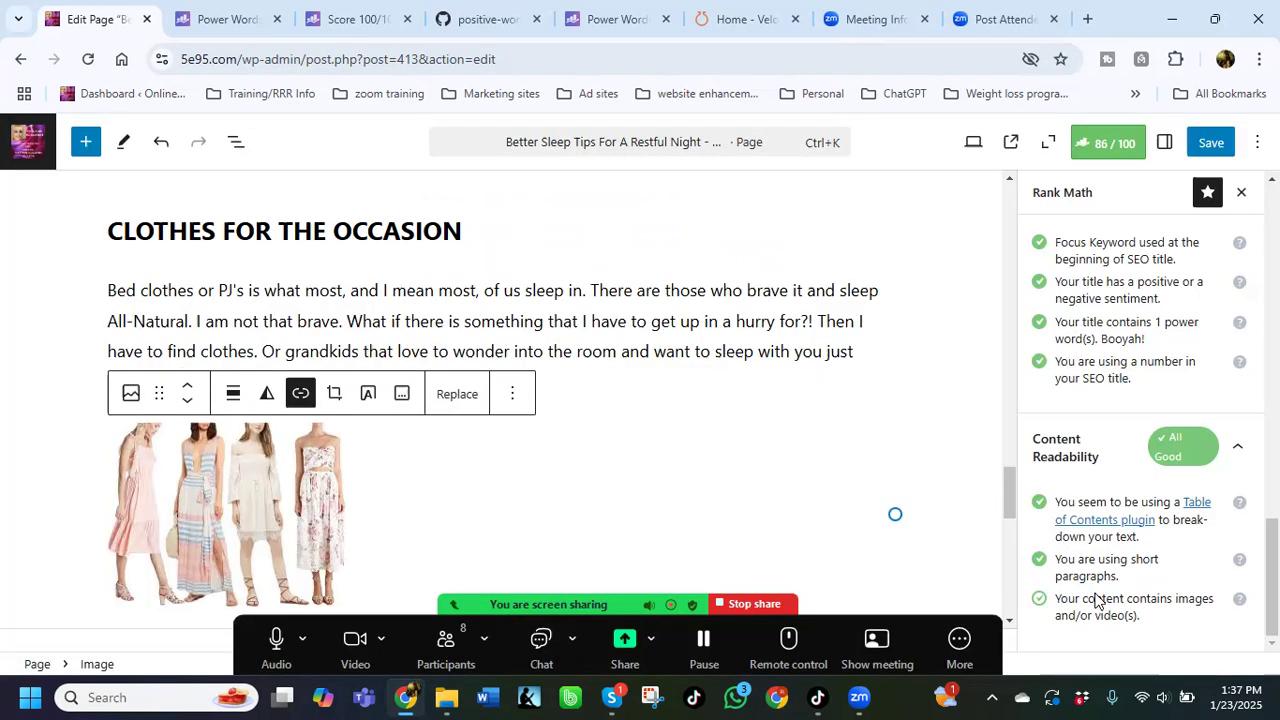
Step: Shrink the dresses image to about one sixth of the text width and align it right beside the second paragraph
{"action": "left_click_drag", "start_coordinate": [894, 509], "coordinate": [241, 480]}
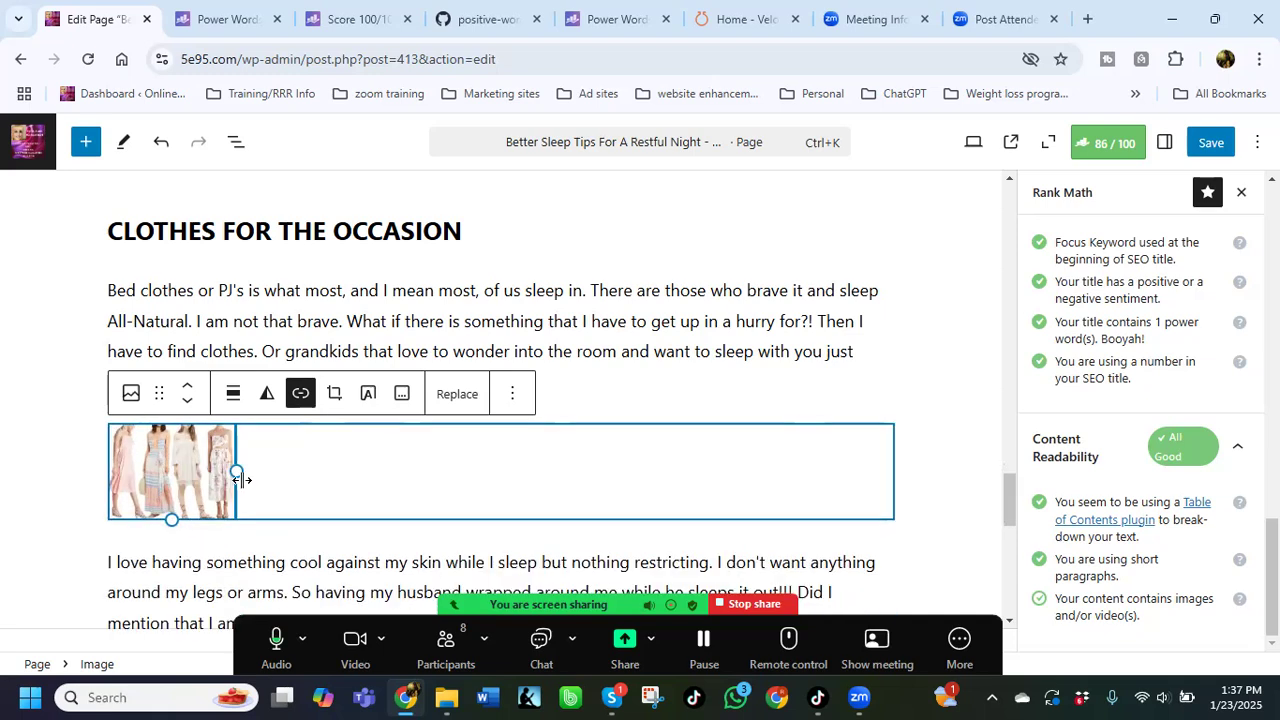
{"action": "left_click", "coordinate": [302, 393]}
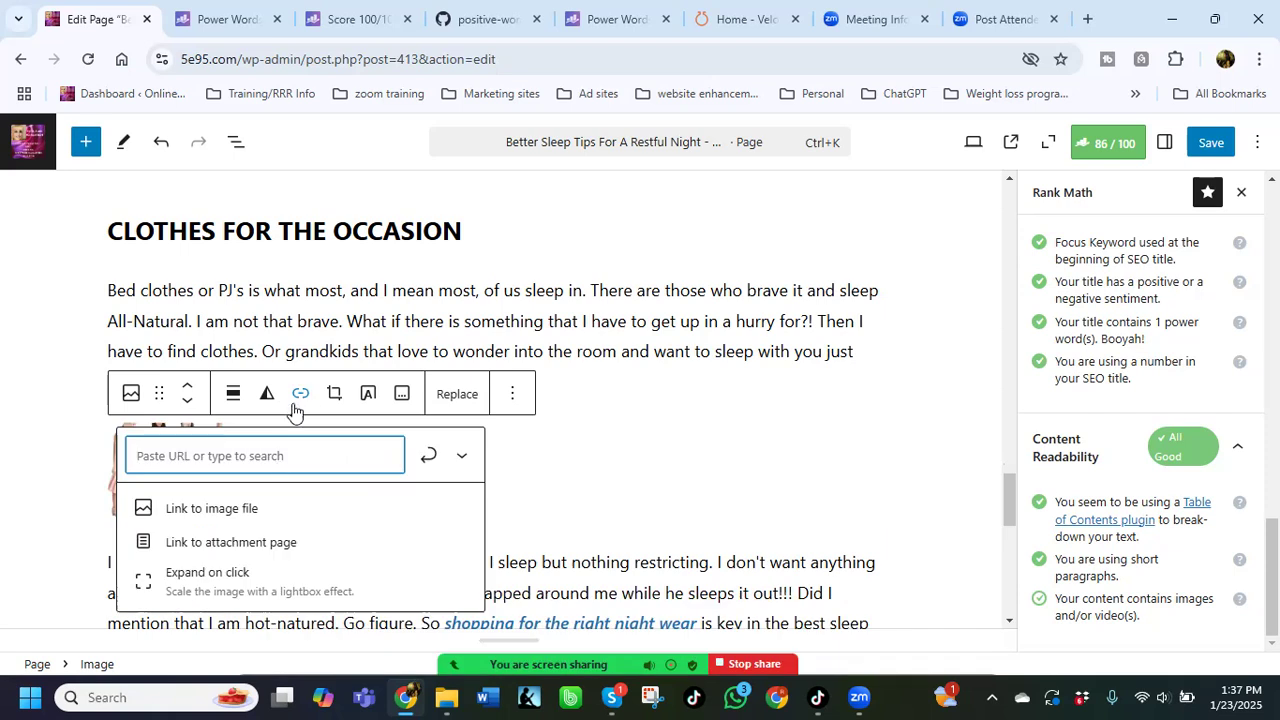
{"action": "left_click", "coordinate": [233, 397]}
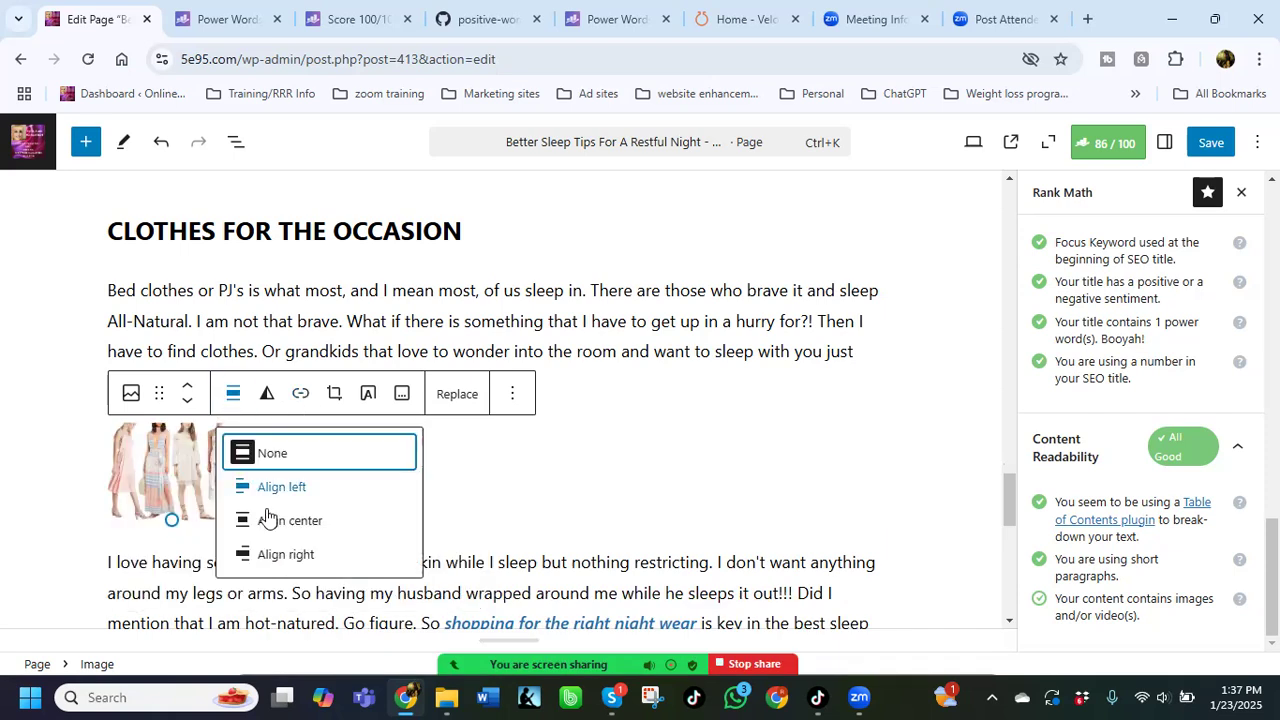
{"action": "left_click", "coordinate": [290, 553]}
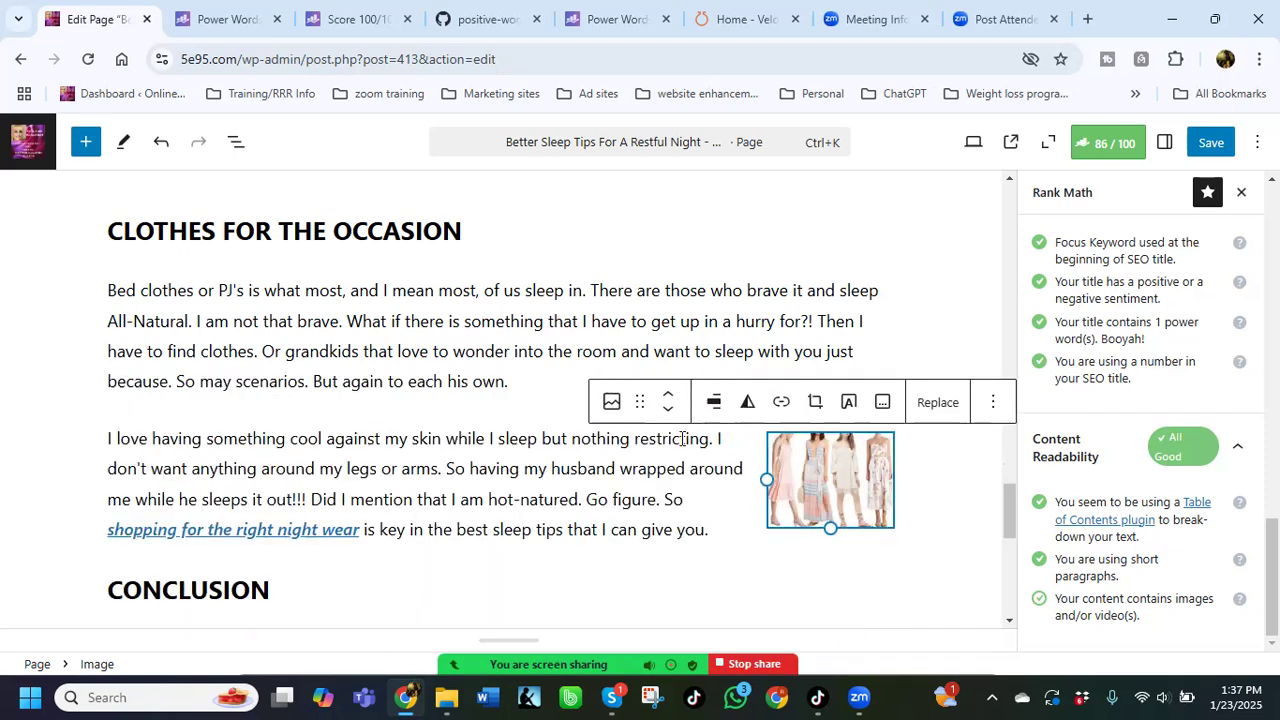
Step: Move the dresses image up one block so it sits beside the first paragraph under CLOTHES FOR THE OCCASION
{"action": "left_click", "coordinate": [668, 393]}
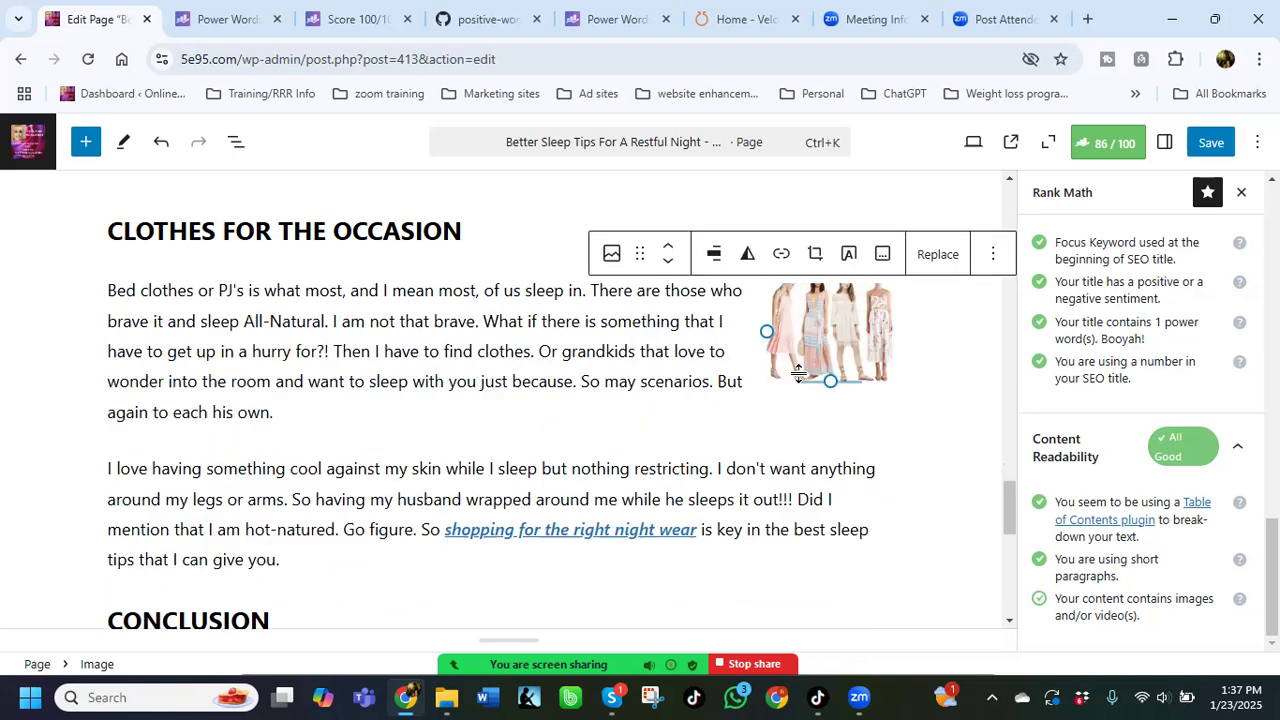
{"action": "left_click", "coordinate": [915, 440]}
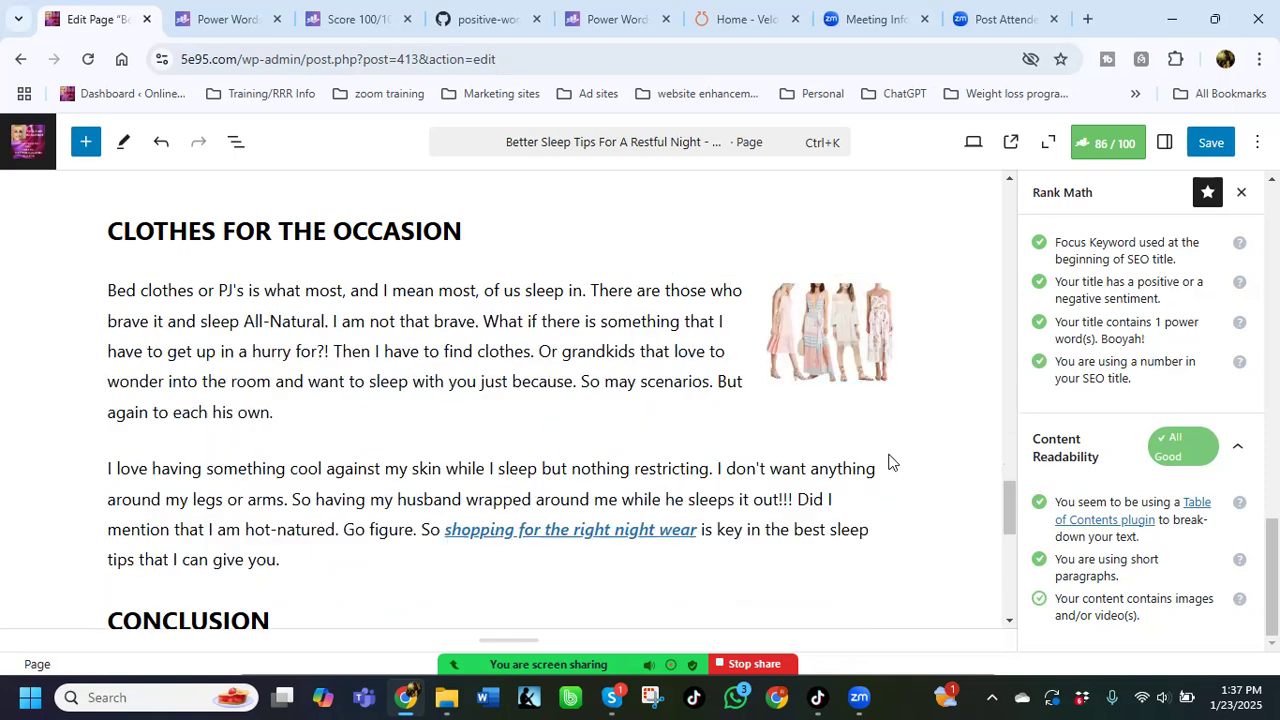
Step: Try the Rounded style on the dresses image and switch it back to Default
{"action": "left_click", "coordinate": [786, 372]}
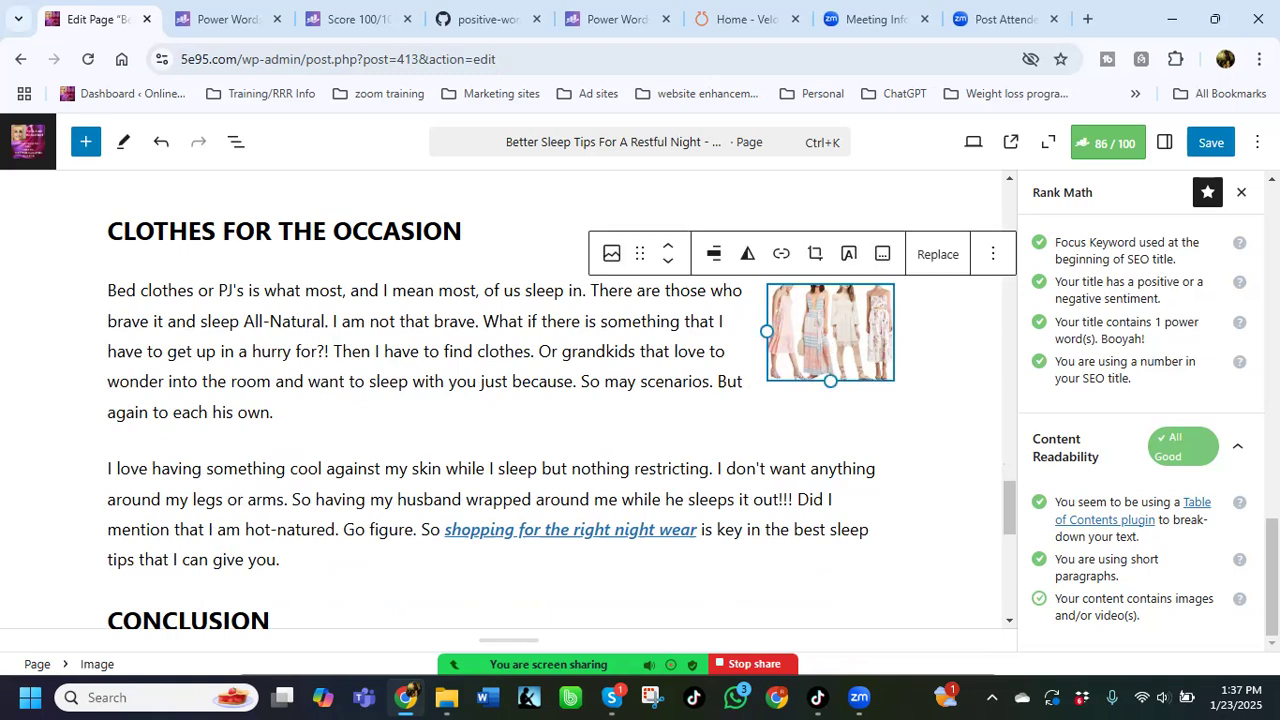
{"action": "left_click", "coordinate": [1168, 146]}
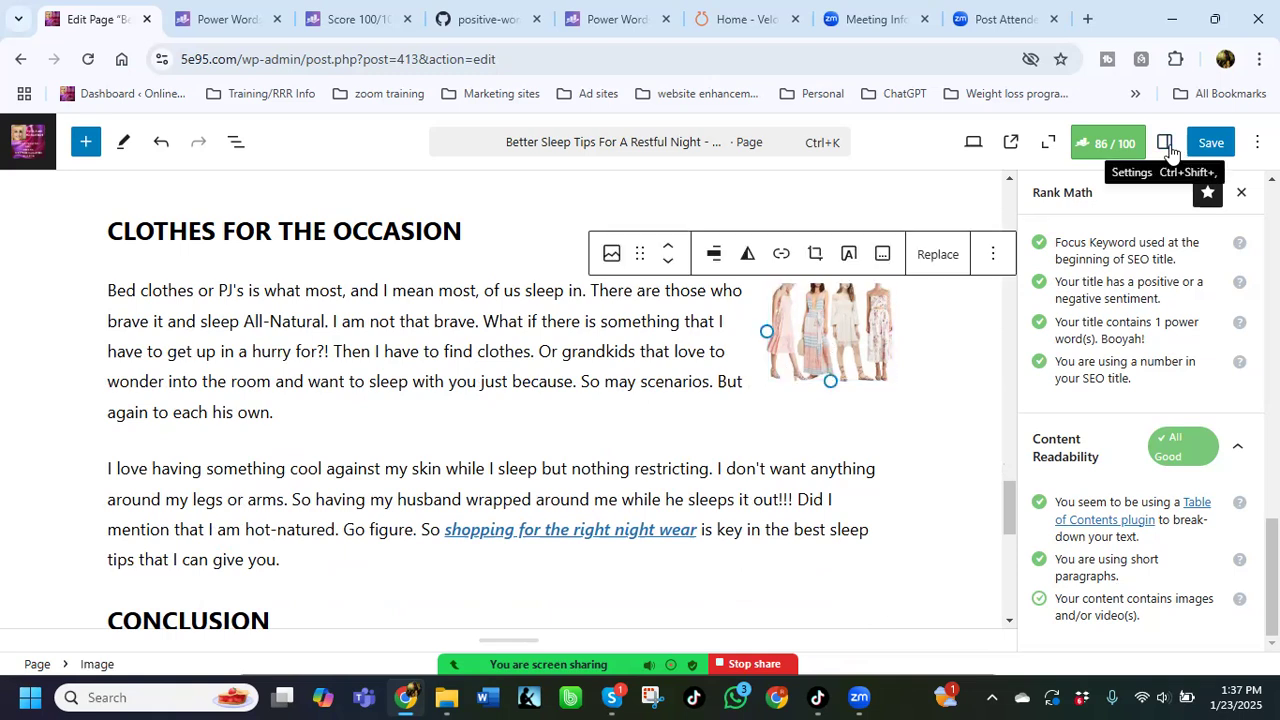
{"action": "left_click", "coordinate": [1192, 376]}
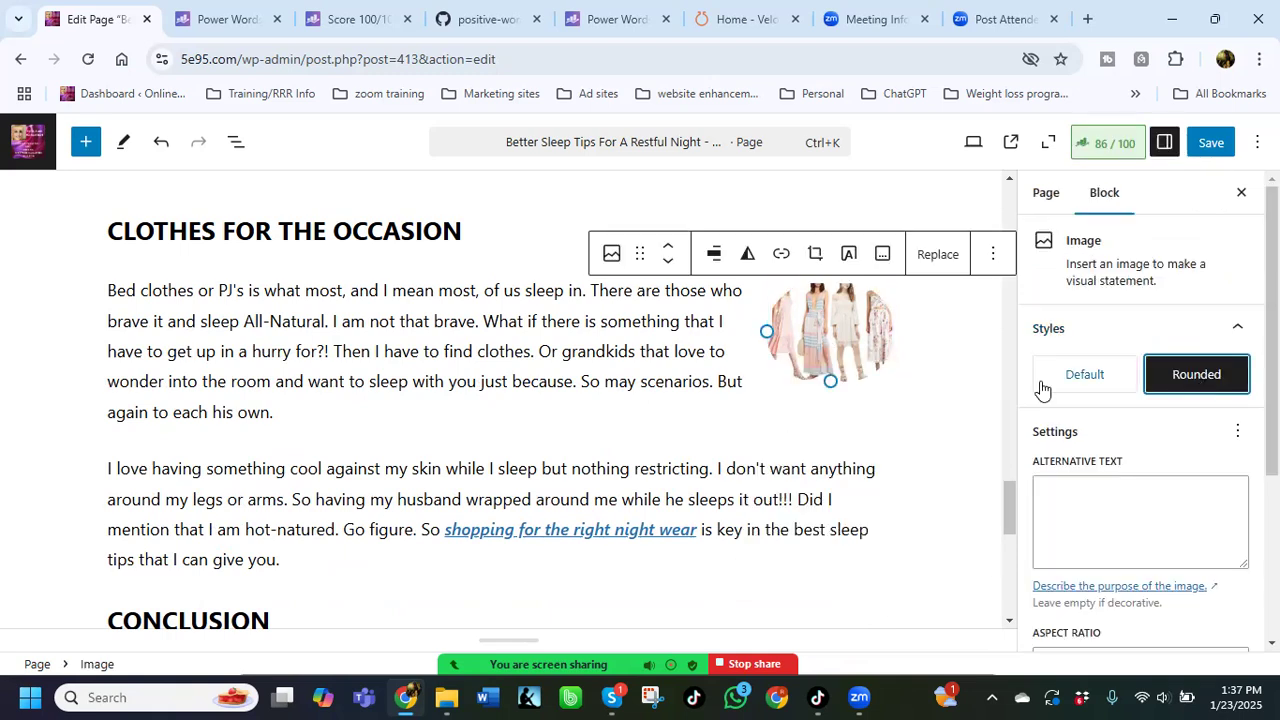
{"action": "left_click", "coordinate": [684, 421]}
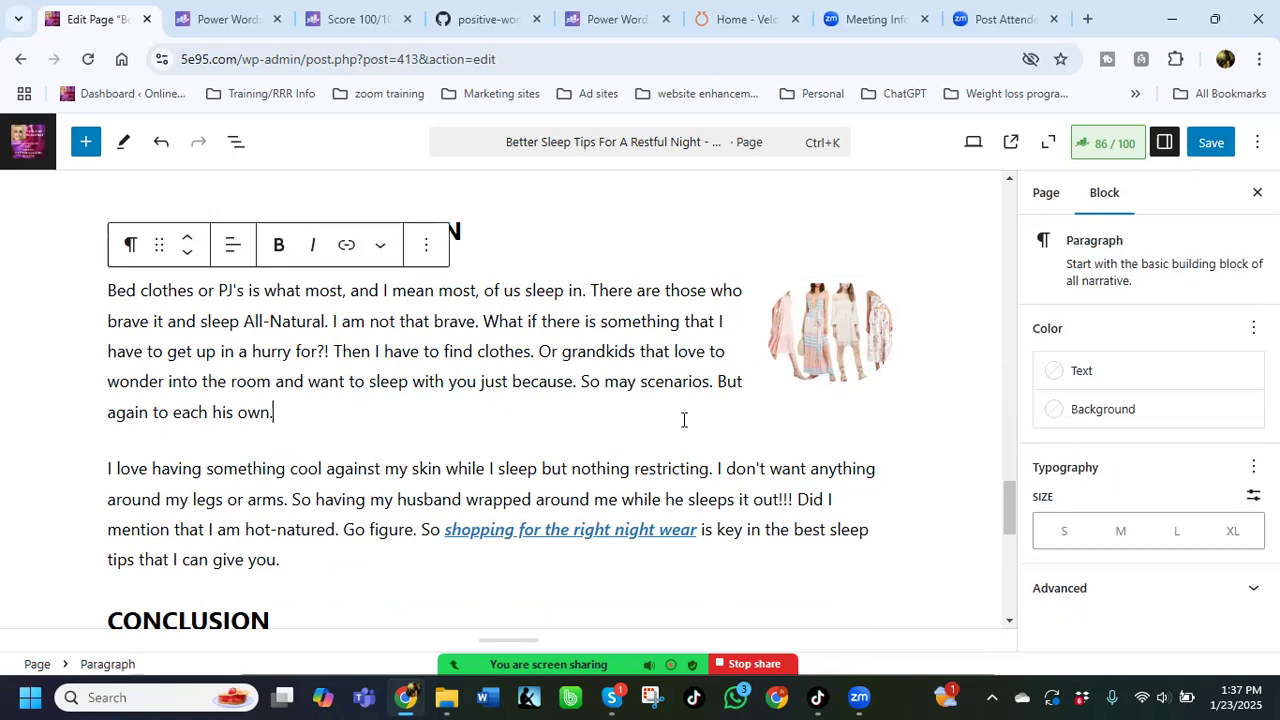
{"action": "left_click", "coordinate": [834, 322]}
{"action": "left_click", "coordinate": [1096, 384]}
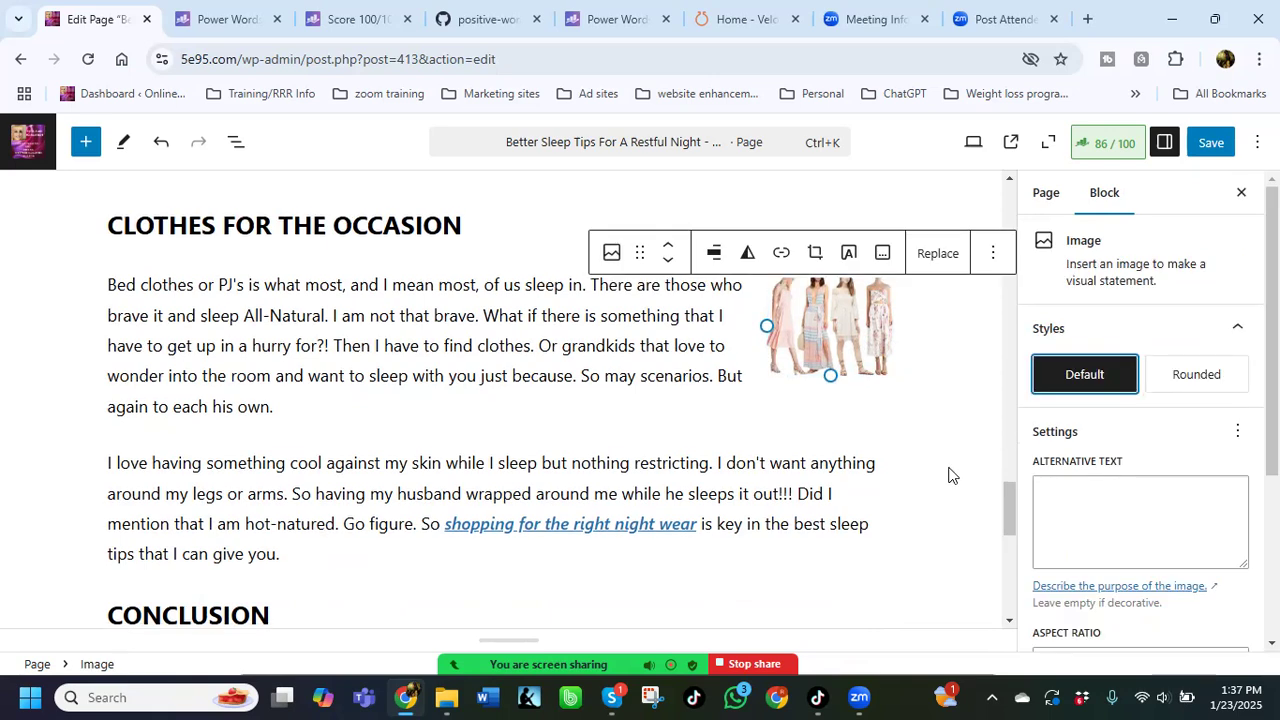
Step: Return to the Rank Math analysis and examine its Content Readability checks
{"action": "left_click", "coordinate": [1104, 143]}
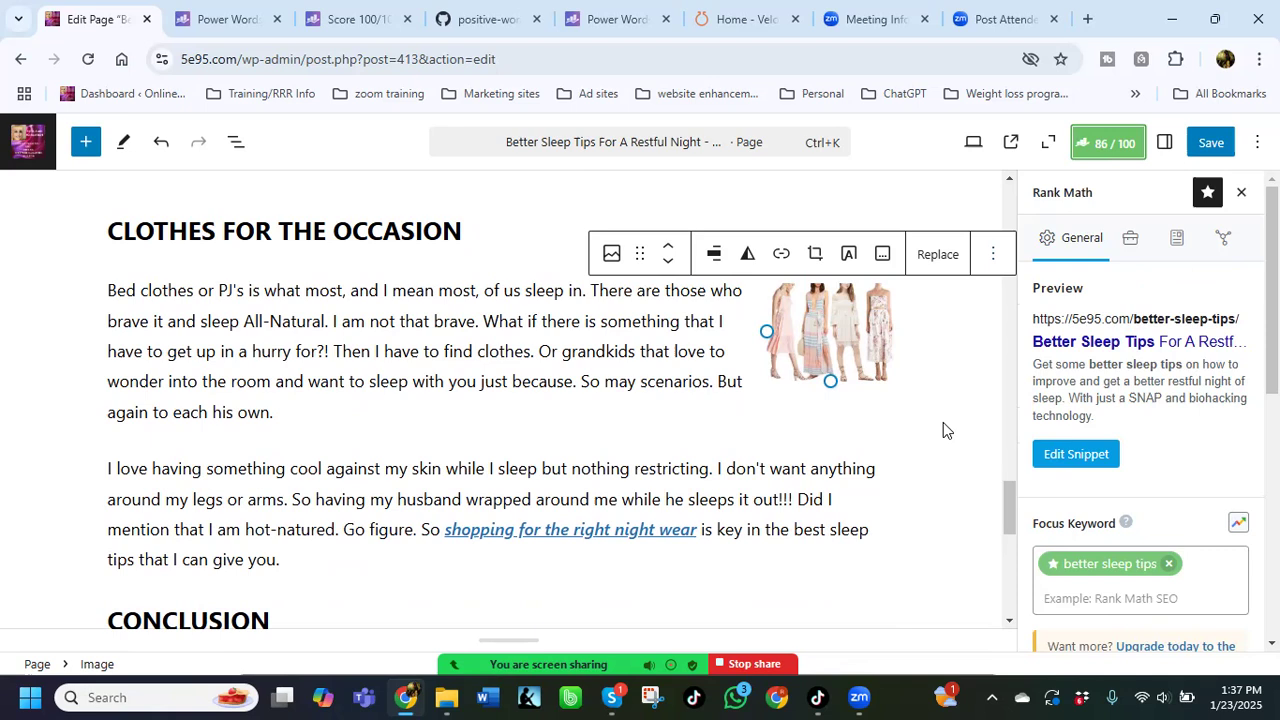
{"action": "scroll", "coordinate": [1172, 492], "scroll_direction": "down", "scroll_amount": 6}
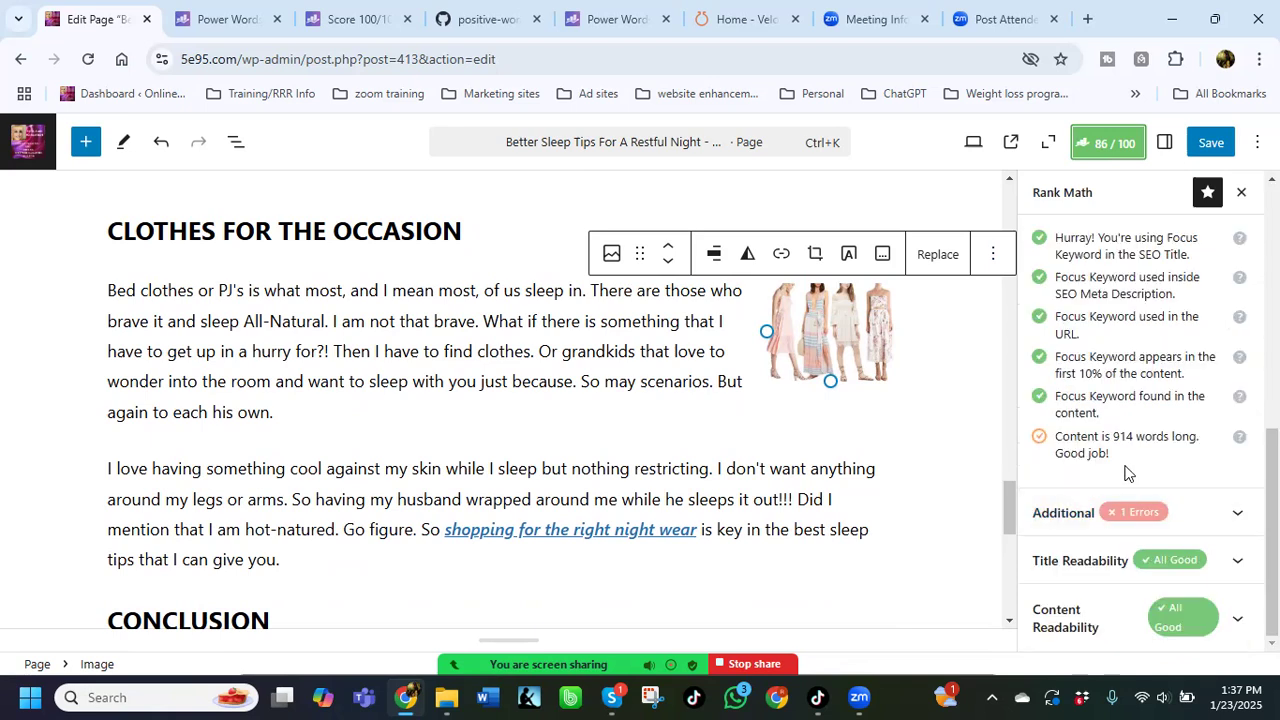
{"action": "left_click", "coordinate": [1179, 613]}
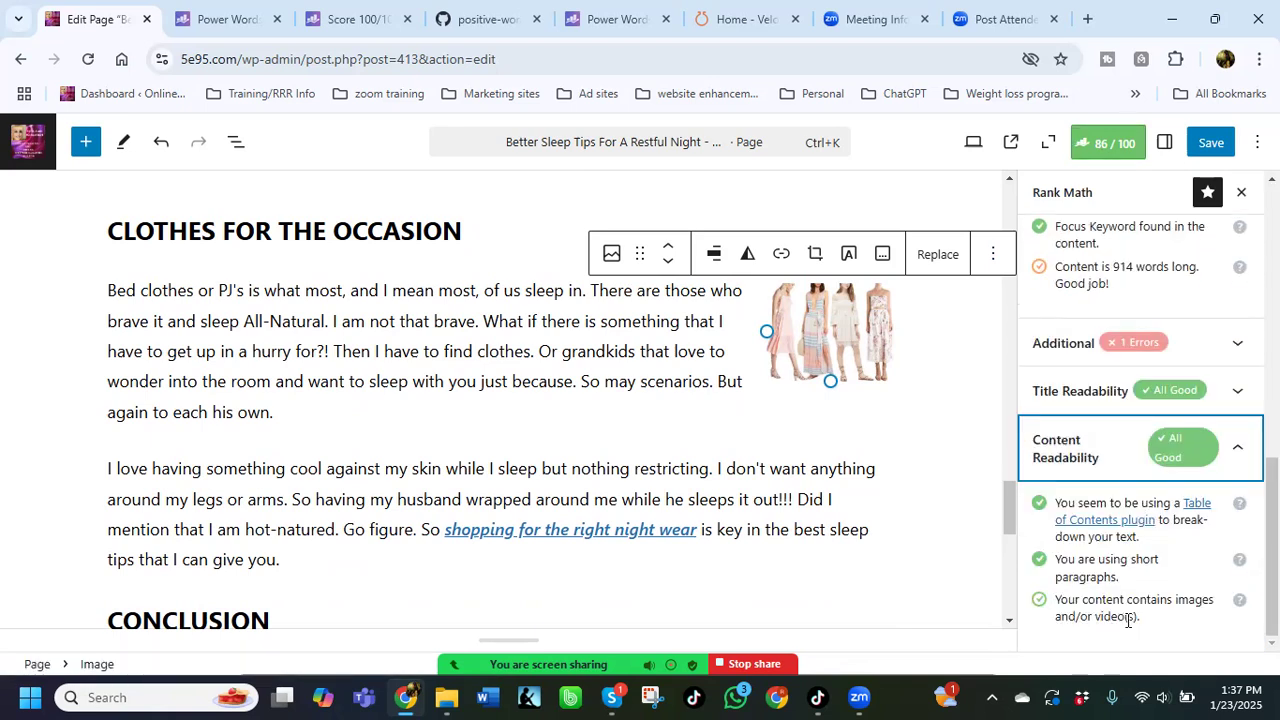
Step: Search the media library for "bed" and insert linens3.jpg between the two paragraphs under NEED A NEW MATTRESS OR MATTRESS PAD
{"action": "scroll", "coordinate": [800, 400], "scroll_direction": "up", "scroll_amount": 15}
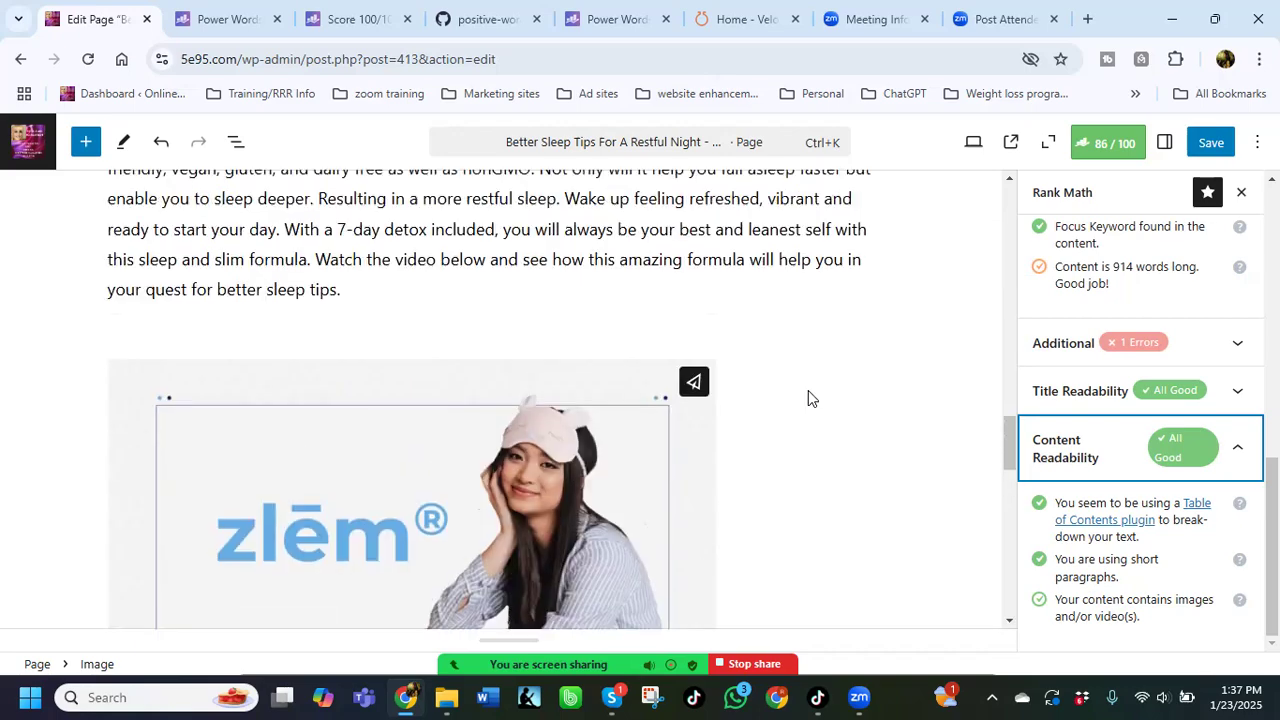
{"action": "scroll", "coordinate": [808, 398], "scroll_direction": "up", "scroll_amount": 10}
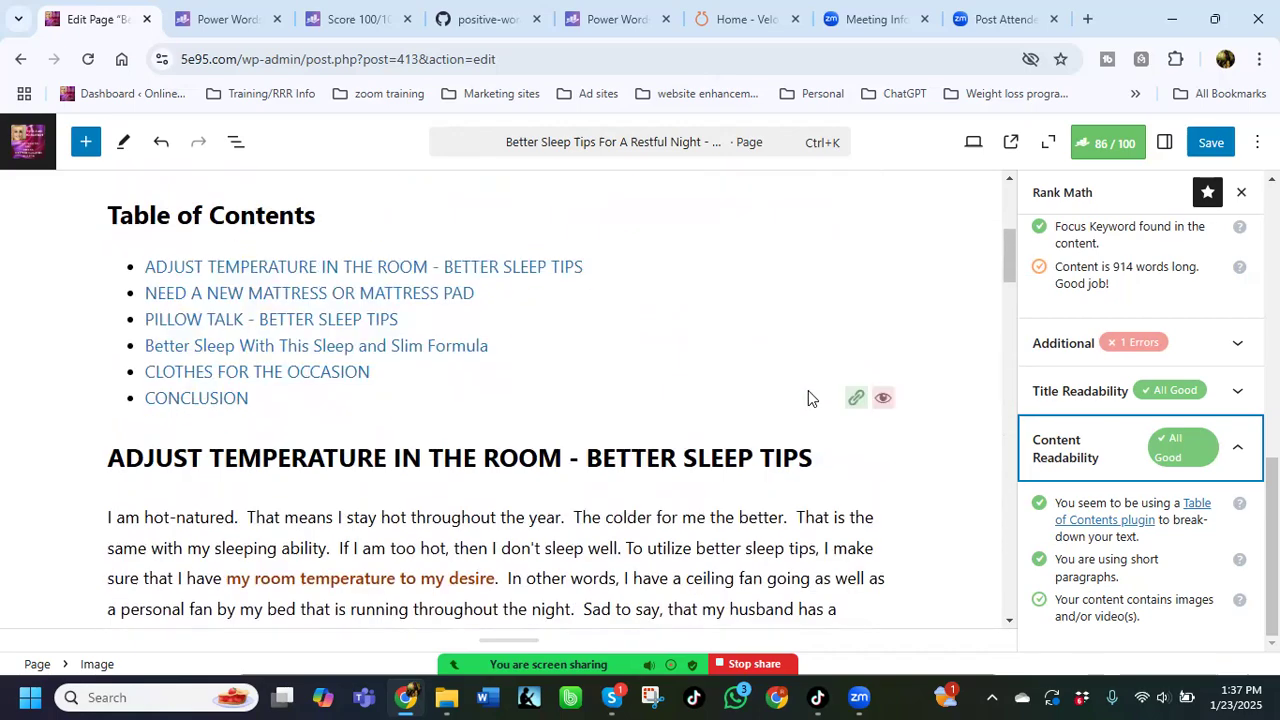
{"action": "scroll", "coordinate": [808, 390], "scroll_direction": "down", "scroll_amount": 10}
{"action": "scroll", "coordinate": [671, 400], "scroll_direction": "up", "scroll_amount": 2}
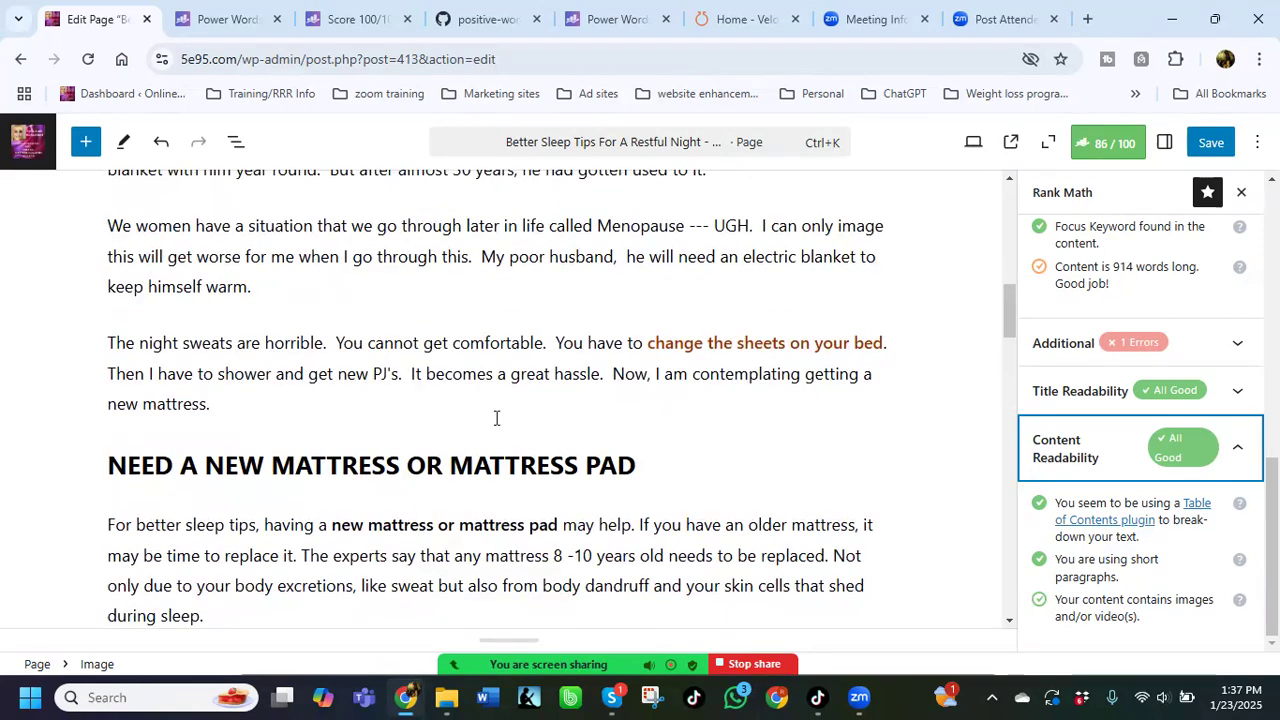
{"action": "scroll", "coordinate": [492, 385], "scroll_direction": "down", "scroll_amount": 3}
{"action": "left_click", "coordinate": [500, 362]}
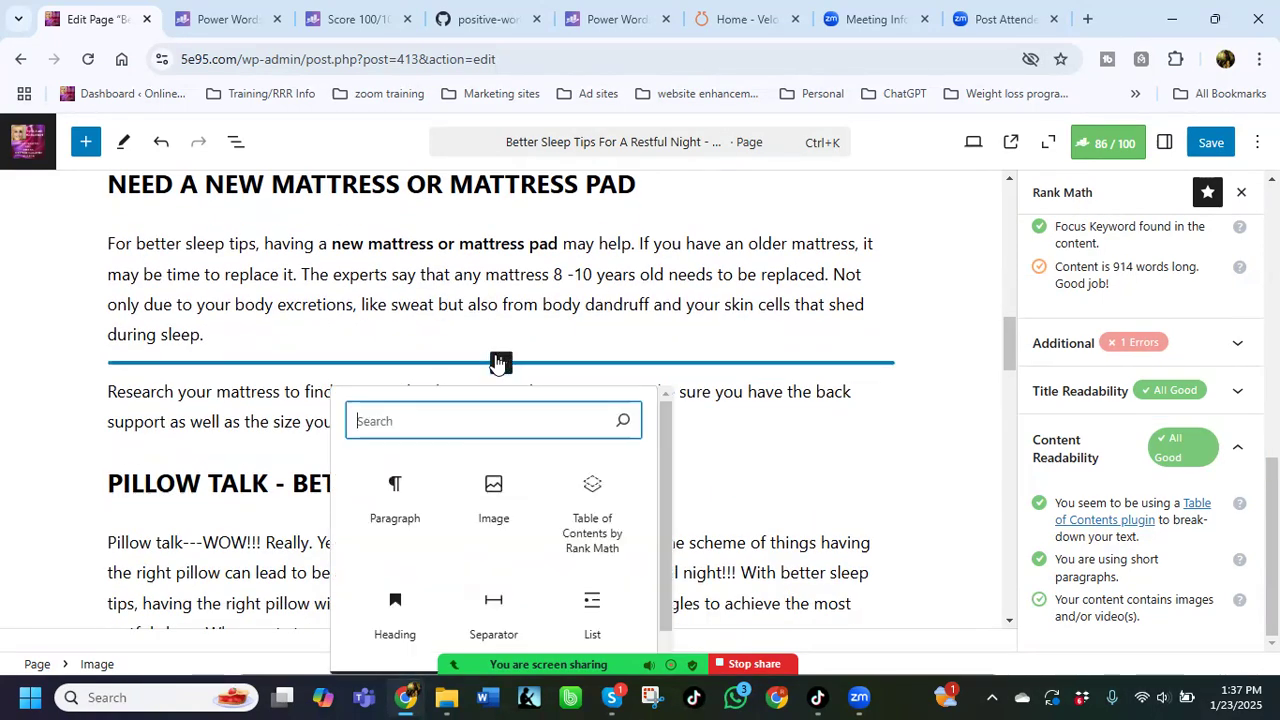
{"action": "left_click", "coordinate": [493, 488]}
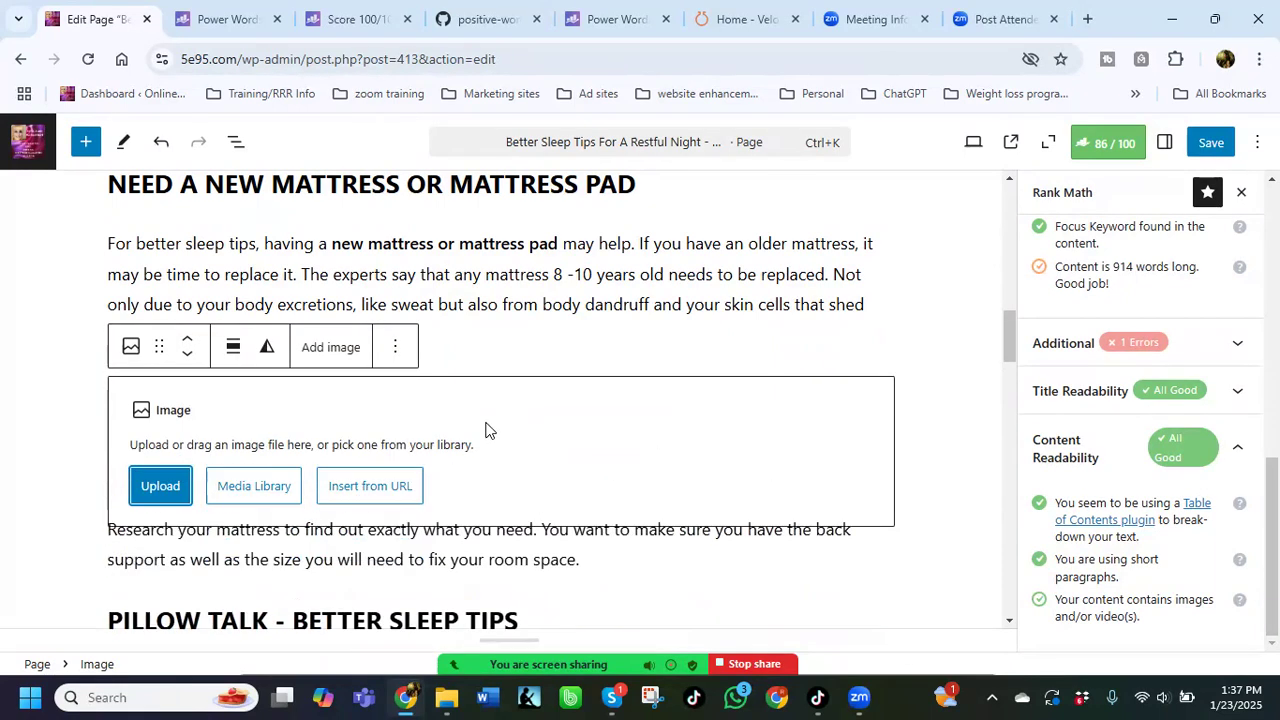
{"action": "left_click", "coordinate": [270, 490]}
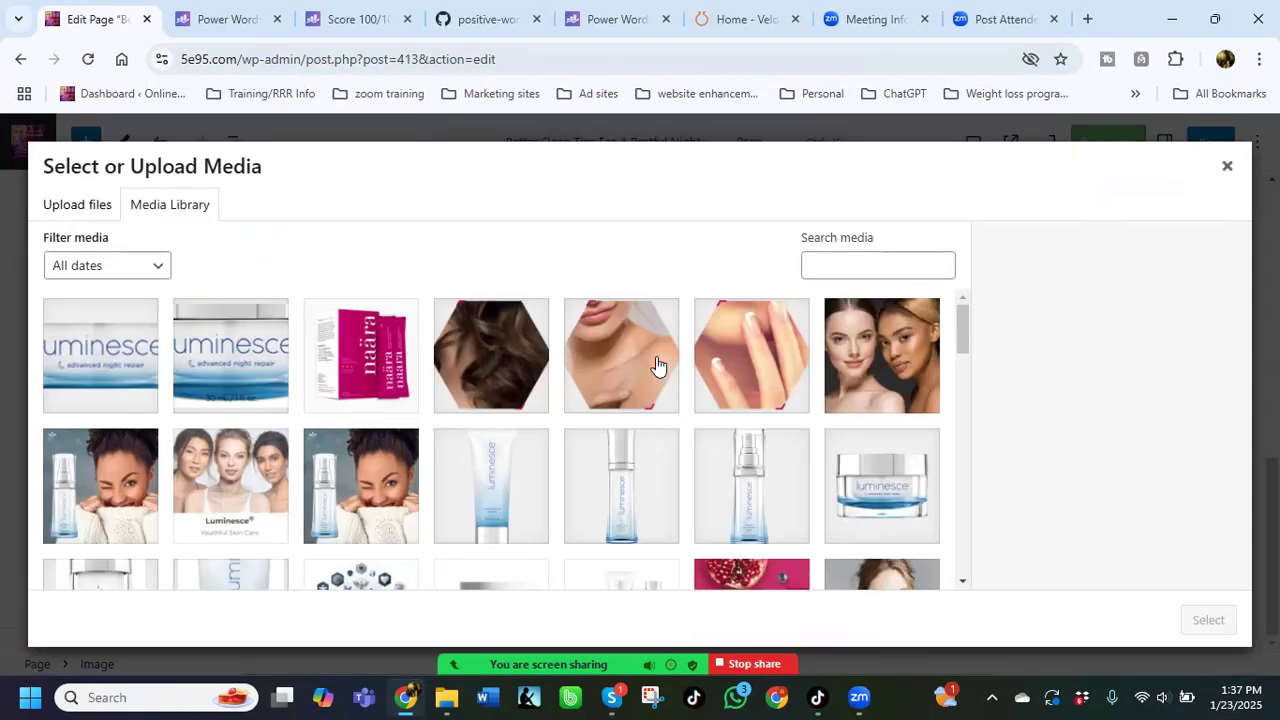
{"action": "left_click", "coordinate": [831, 263]}
{"action": "type", "text": "bed"}
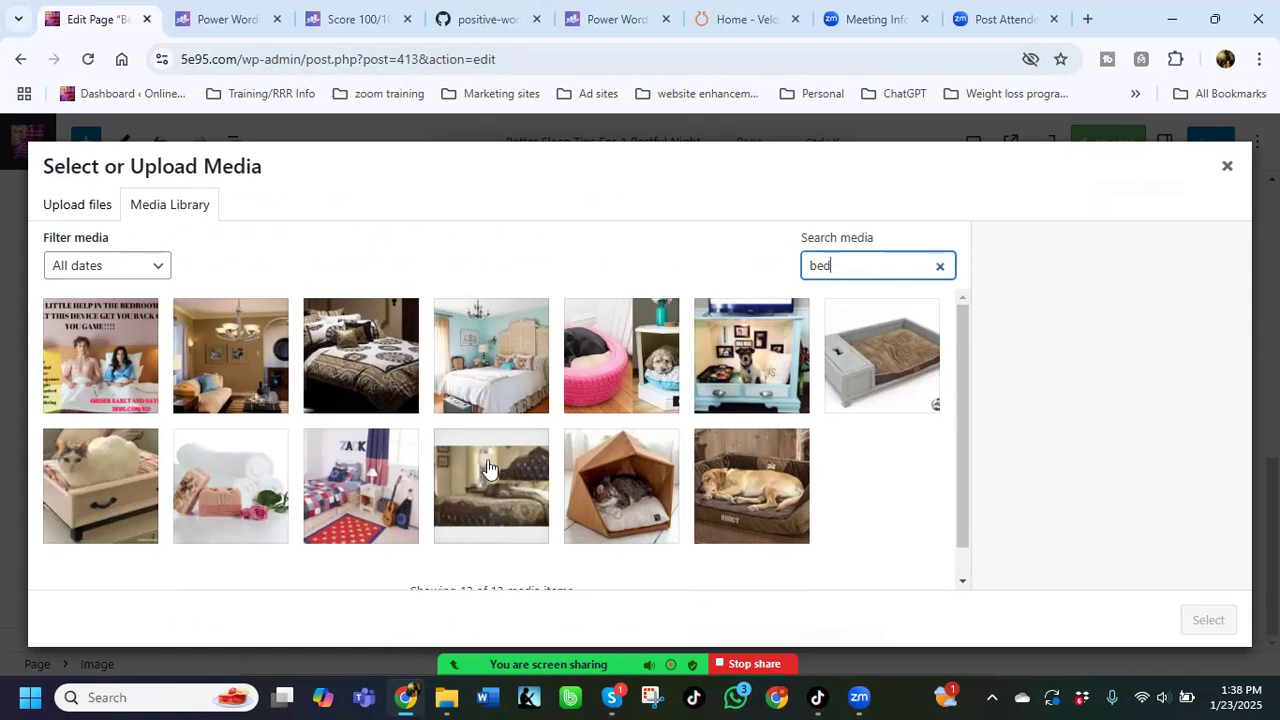
{"action": "left_click", "coordinate": [344, 375]}
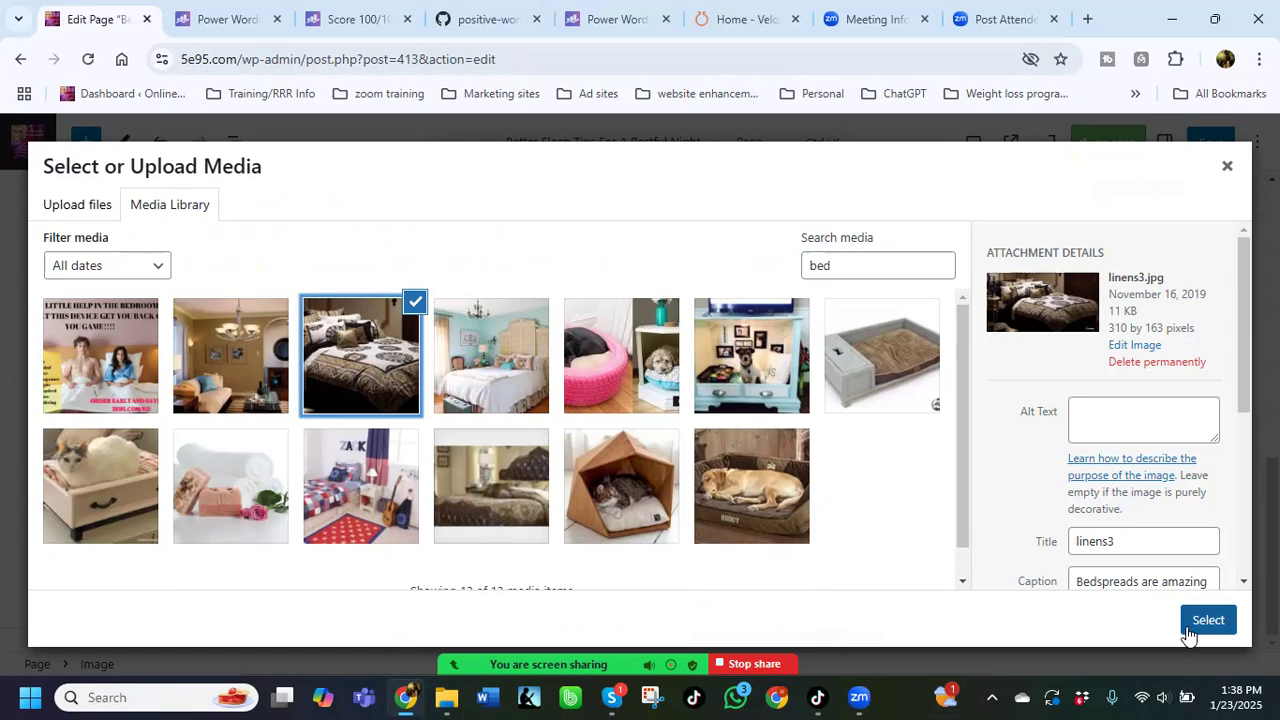
{"action": "left_click", "coordinate": [1195, 625]}
Step: Shrink the bed image to about one third of the text width and delete its caption
{"action": "left_click_drag", "start_coordinate": [894, 451], "coordinate": [371, 443]}
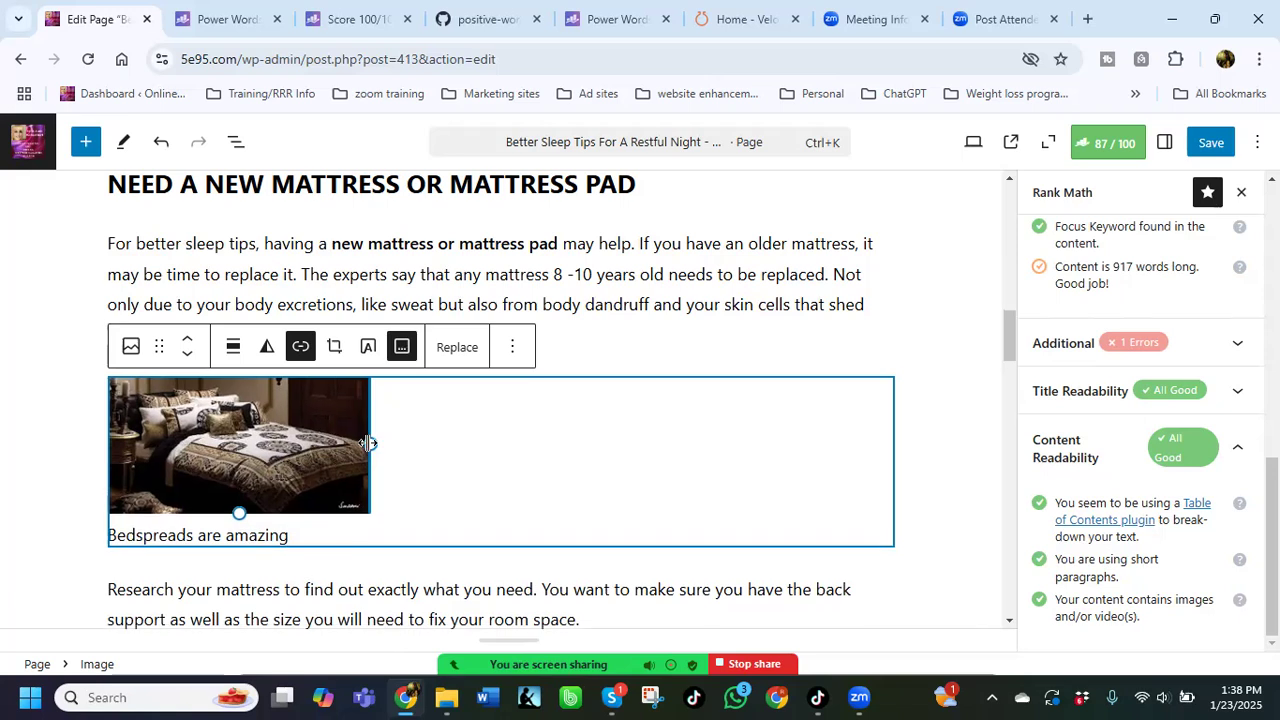
{"action": "left_click_drag", "start_coordinate": [288, 536], "coordinate": [77, 542]}
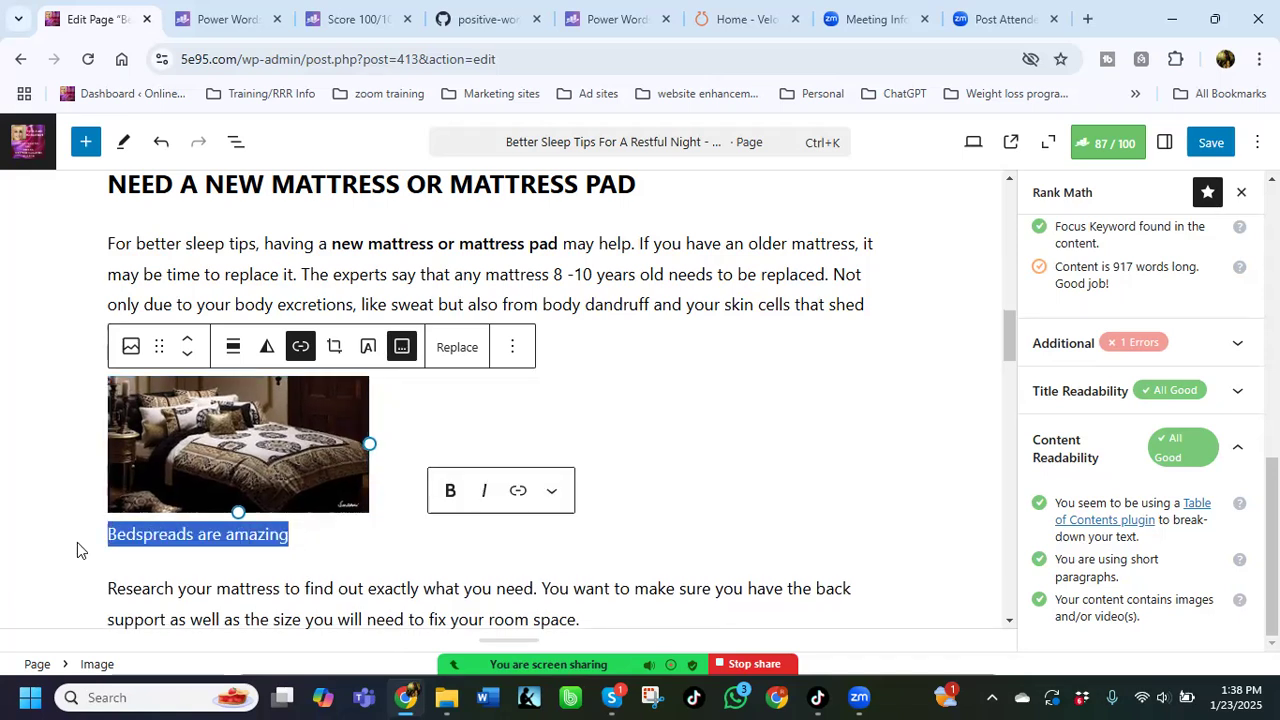
{"action": "key", "text": "BackSpace"}
Step: Remove the bed image's link to the image file and align the image left
{"action": "left_click", "coordinate": [300, 346]}
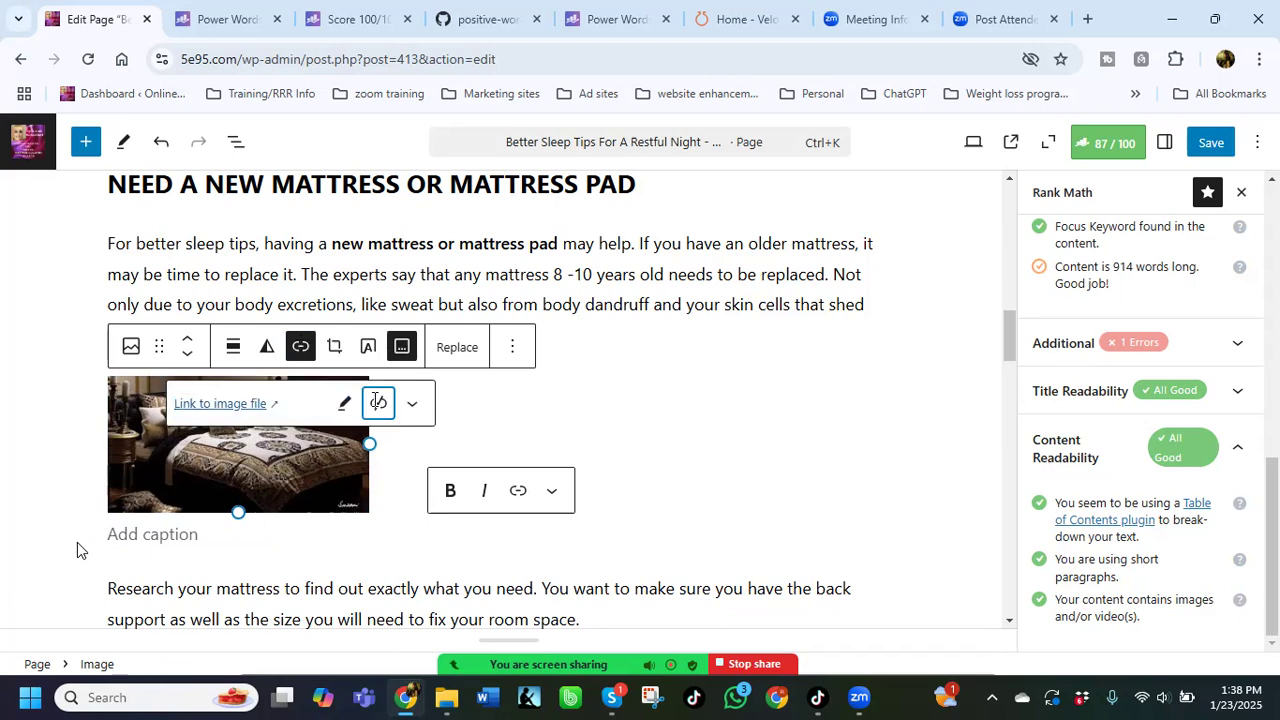
{"action": "left_click", "coordinate": [377, 403]}
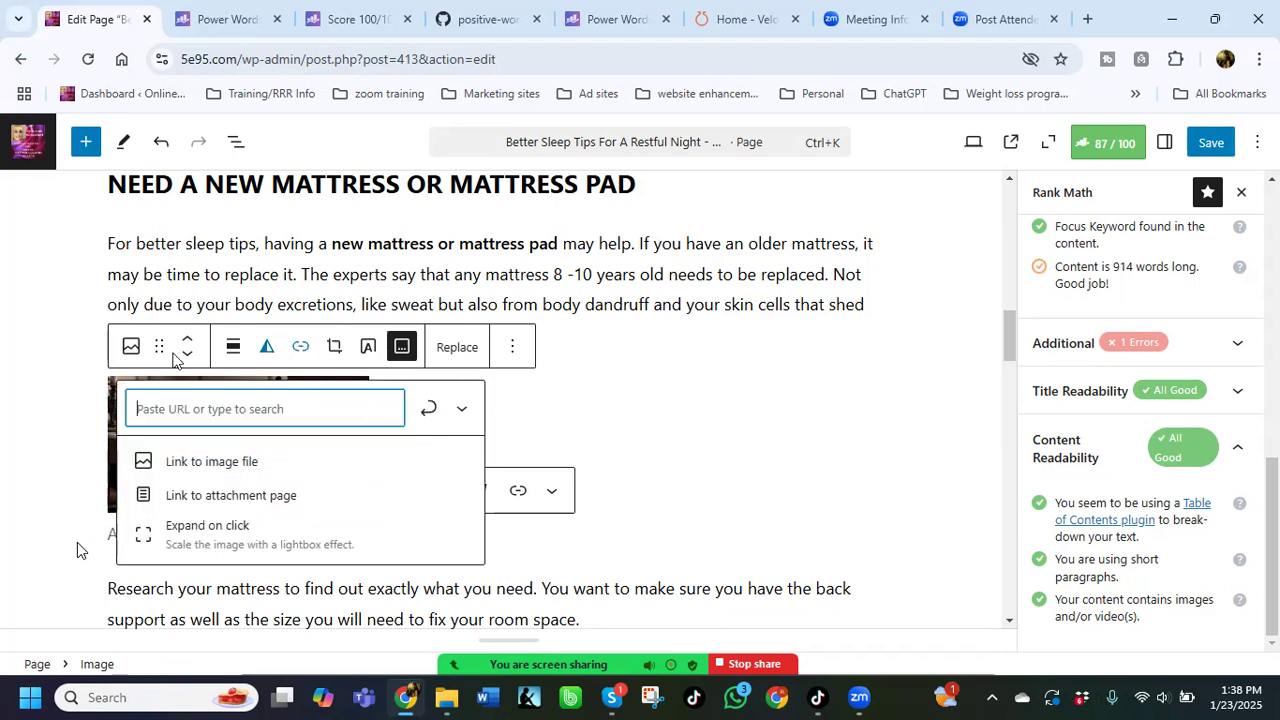
{"action": "left_click", "coordinate": [236, 350]}
{"action": "left_click", "coordinate": [222, 347]}
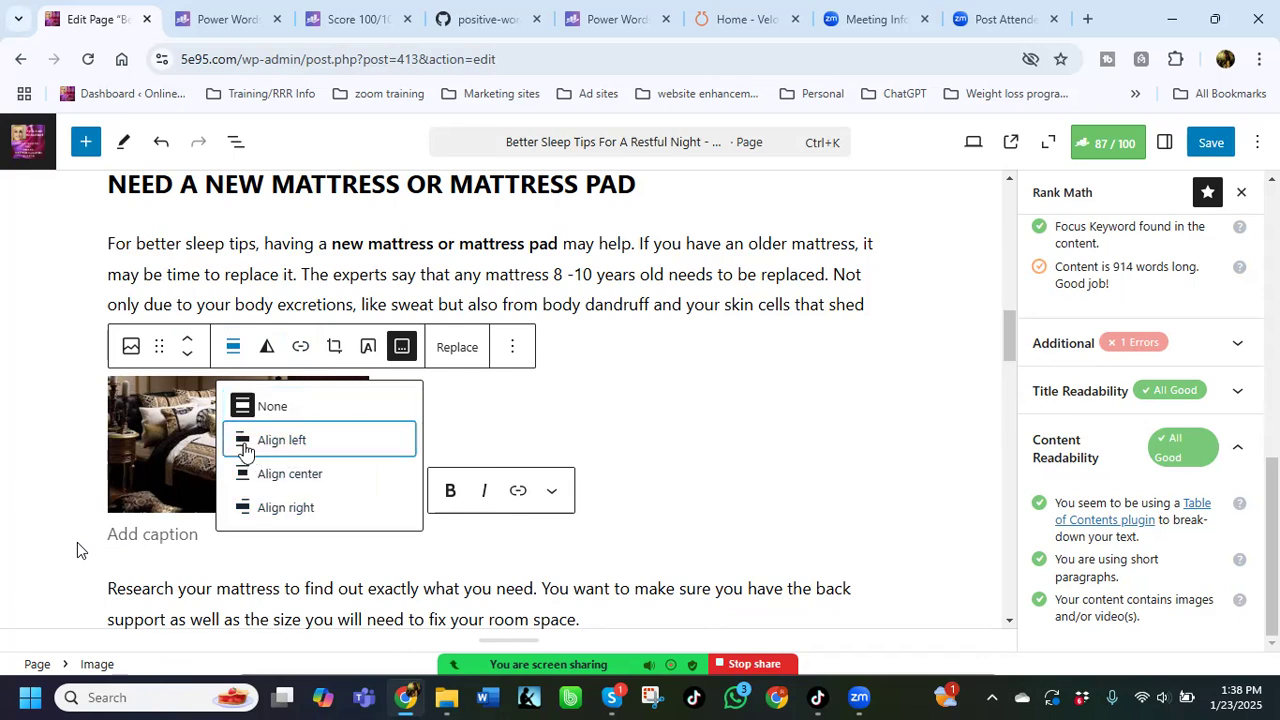
{"action": "left_click", "coordinate": [244, 441]}
Step: Move the bed image up beside the first mattress paragraph and shrink it to about a quarter of the text width
{"action": "left_click", "coordinate": [187, 328]}
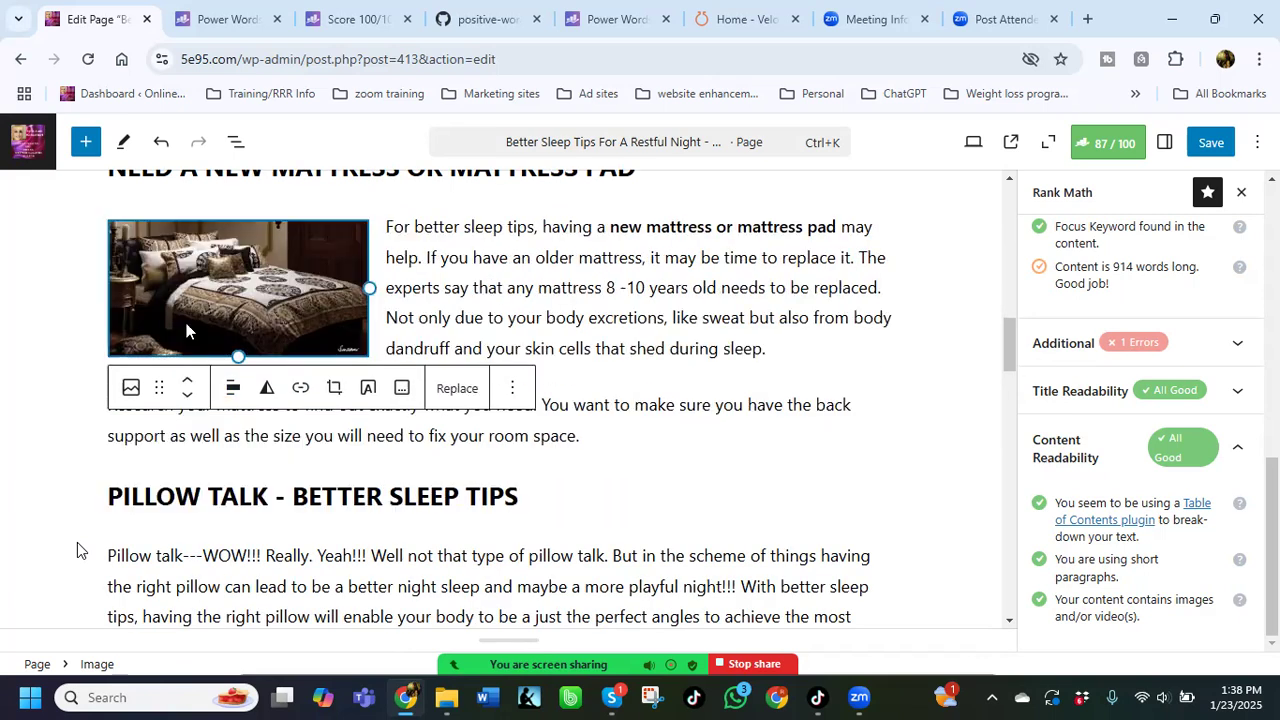
{"action": "left_click_drag", "start_coordinate": [369, 288], "coordinate": [282, 293]}
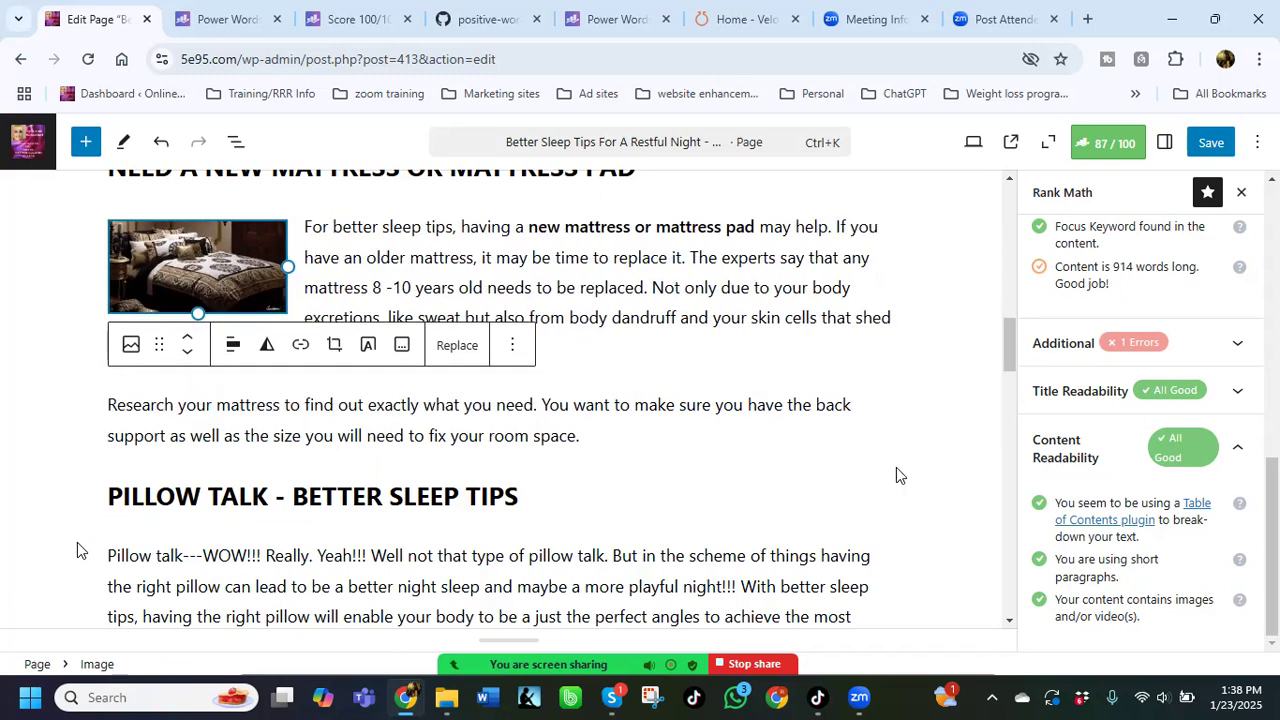
{"action": "left_click", "coordinate": [905, 409]}
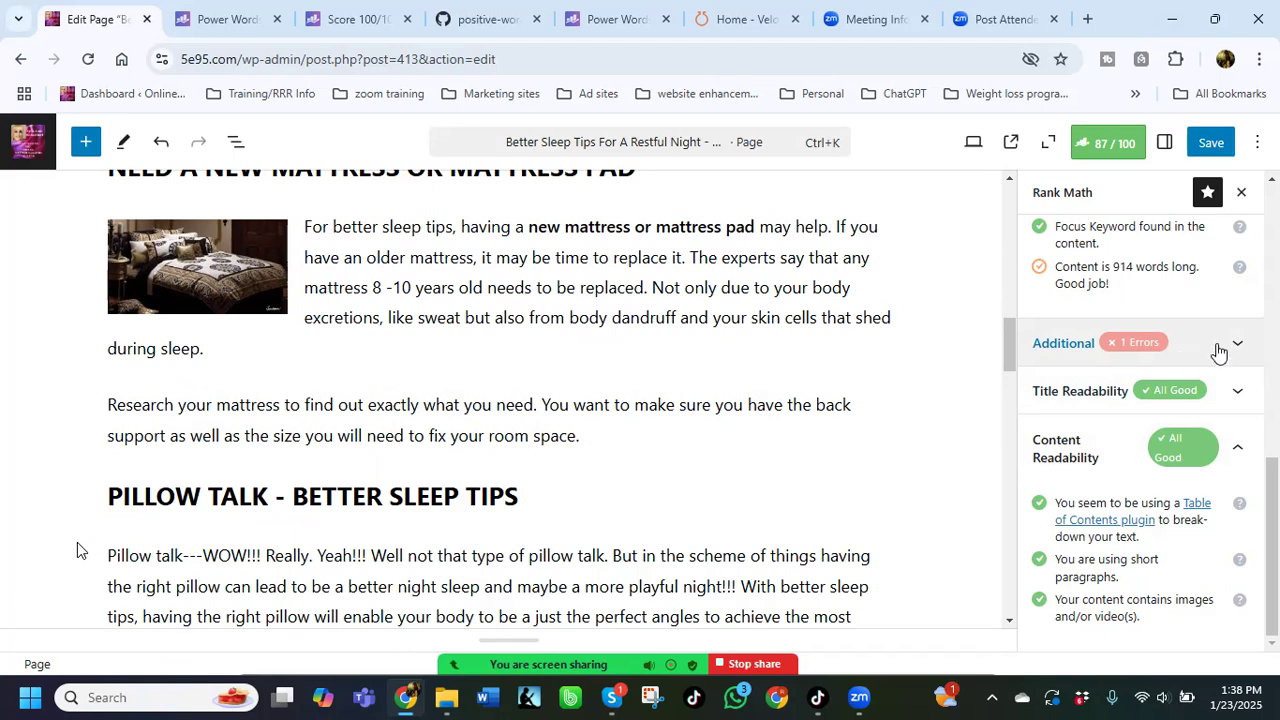
Step: Expand Rank Math's Additional checks and examine them, including the focus keyword density
{"action": "left_click", "coordinate": [1224, 345]}
{"action": "scroll", "coordinate": [1228, 345], "scroll_direction": "down", "scroll_amount": 2}
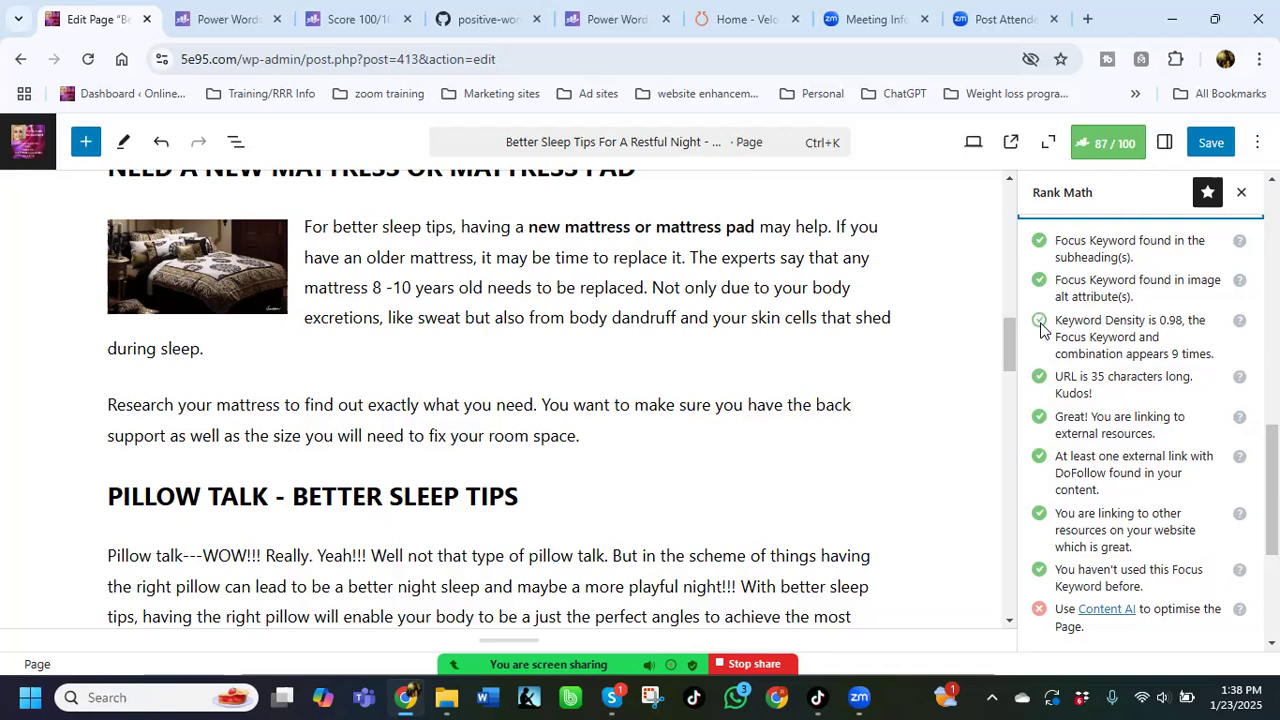
{"action": "scroll", "coordinate": [1045, 336], "scroll_direction": "up", "scroll_amount": 10}
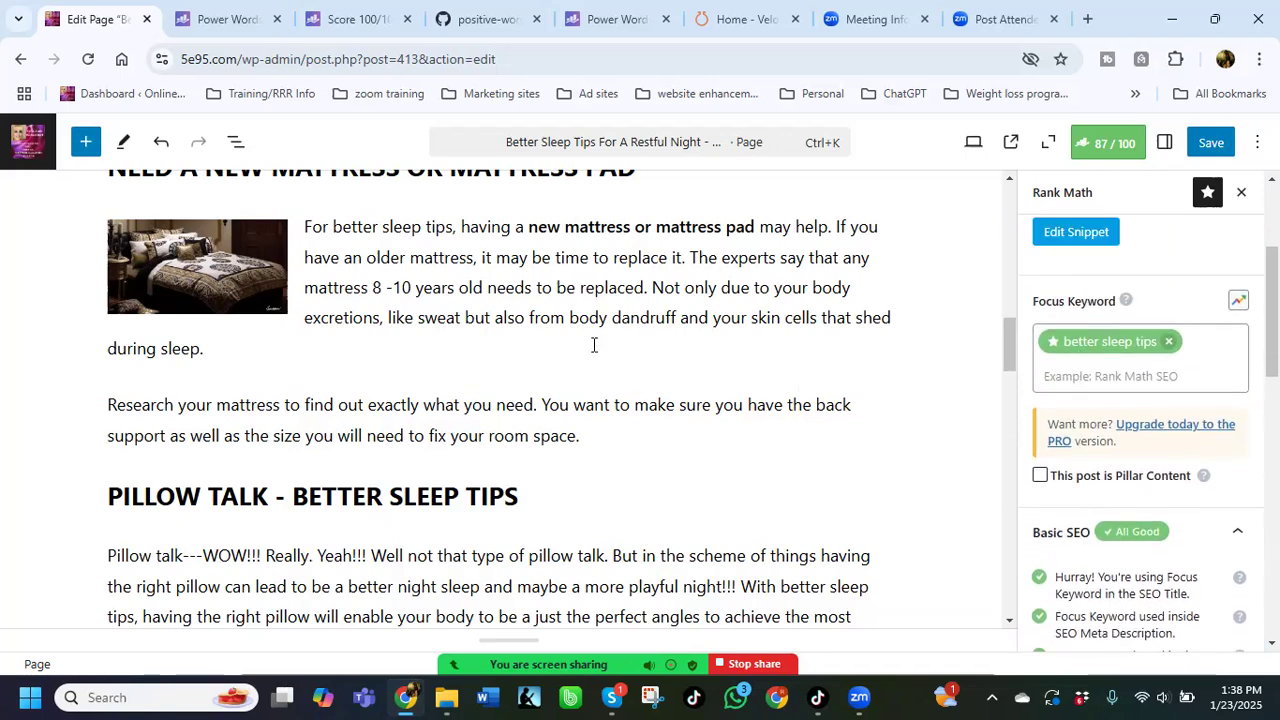
Step: End the first mattress paragraph with "So for better sleep tips on your daily sleeping experience, make sure you have the best bed covers available."
{"action": "left_click", "coordinate": [305, 347]}
{"action": "type", "text": "So for "}
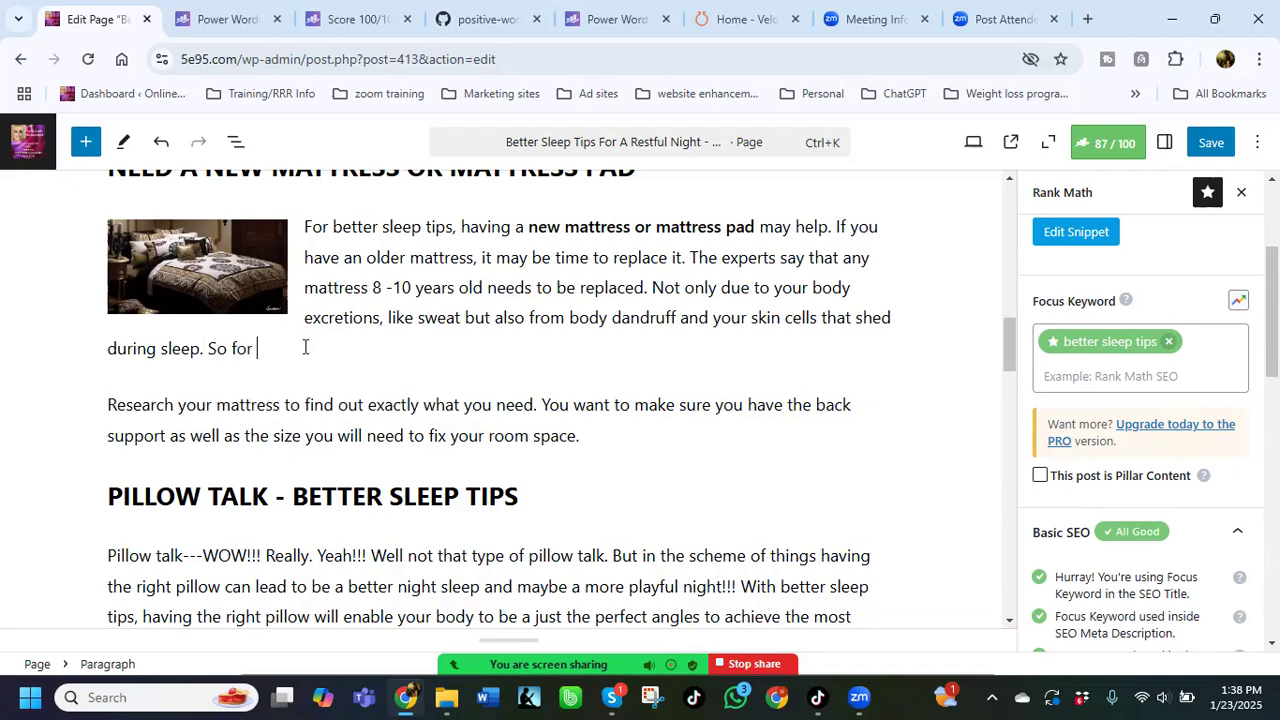
{"action": "type", "text": "better slee"}
{"action": "type", "text": "pin"}
{"action": "key", "text": "BackSpace"}
{"action": "type", "text": "ips,"}
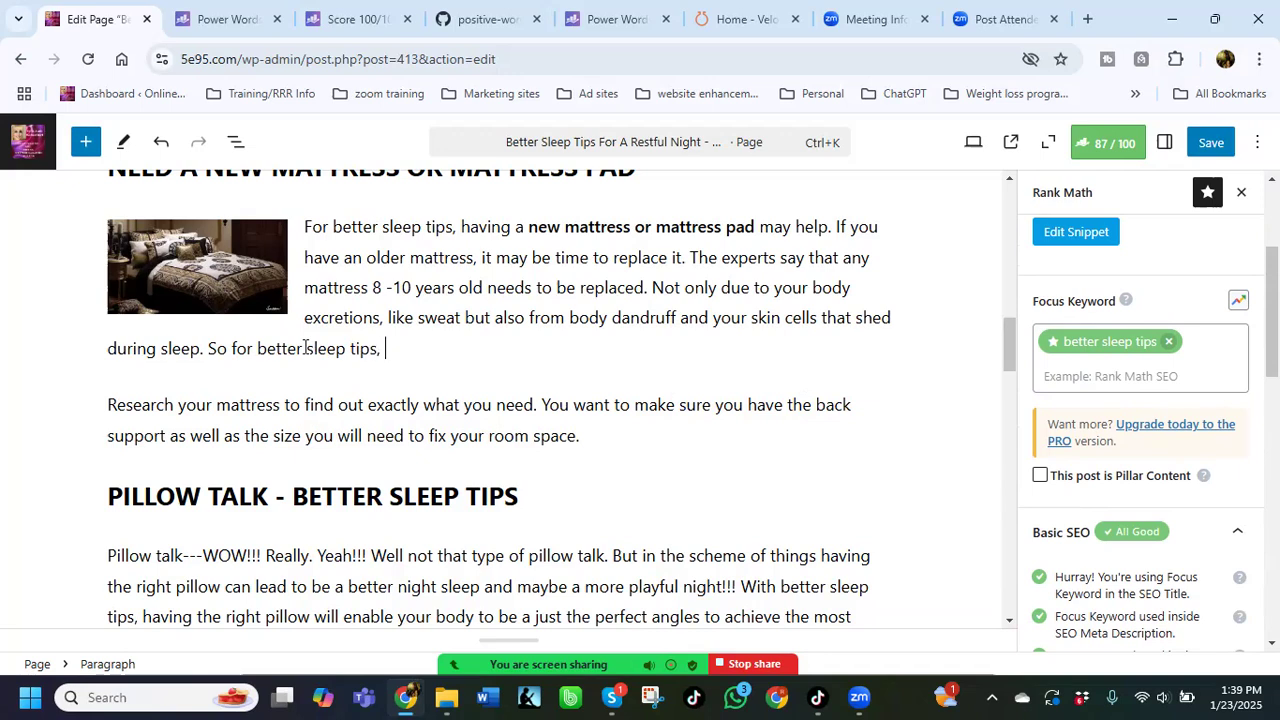
{"action": "key", "text": "BackSpace"}
{"action": "key", "text": "BackSpace"}
{"action": "type", "text": "on your daily sleeping experience, make sure  you have the best "}
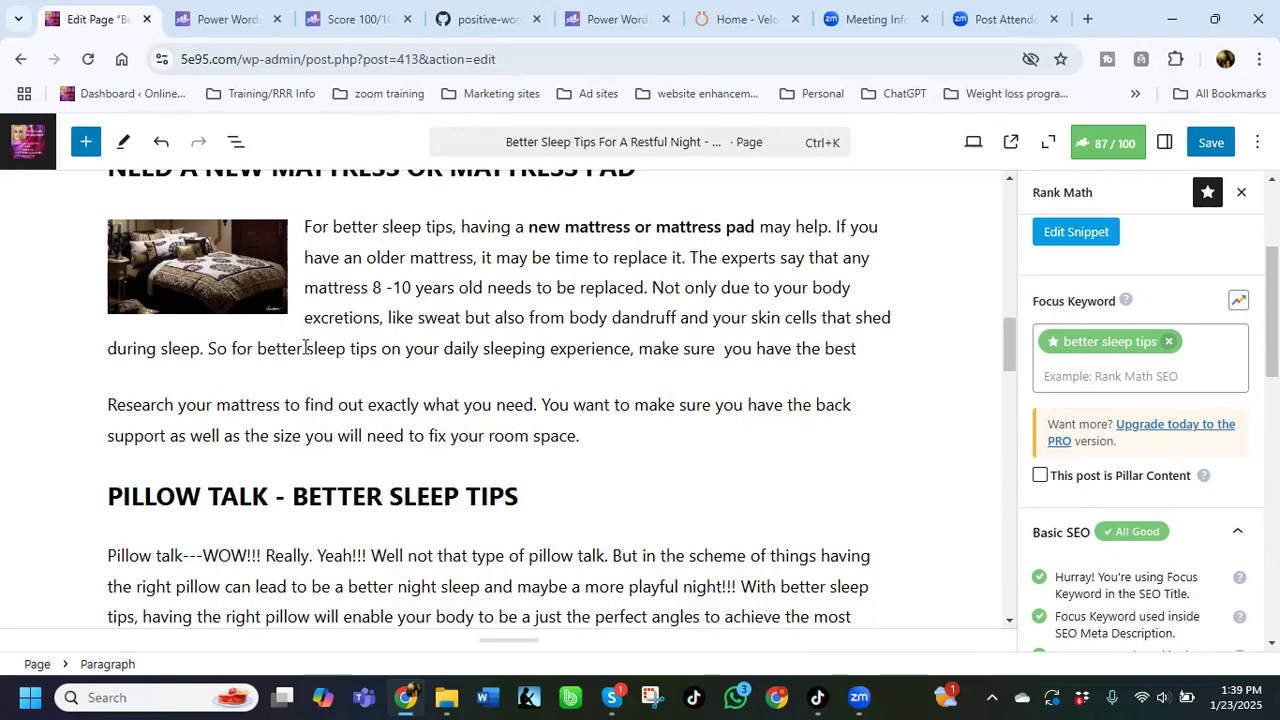
{"action": "type", "text": "bed covers ava"}
{"action": "type", "text": "ilable."}
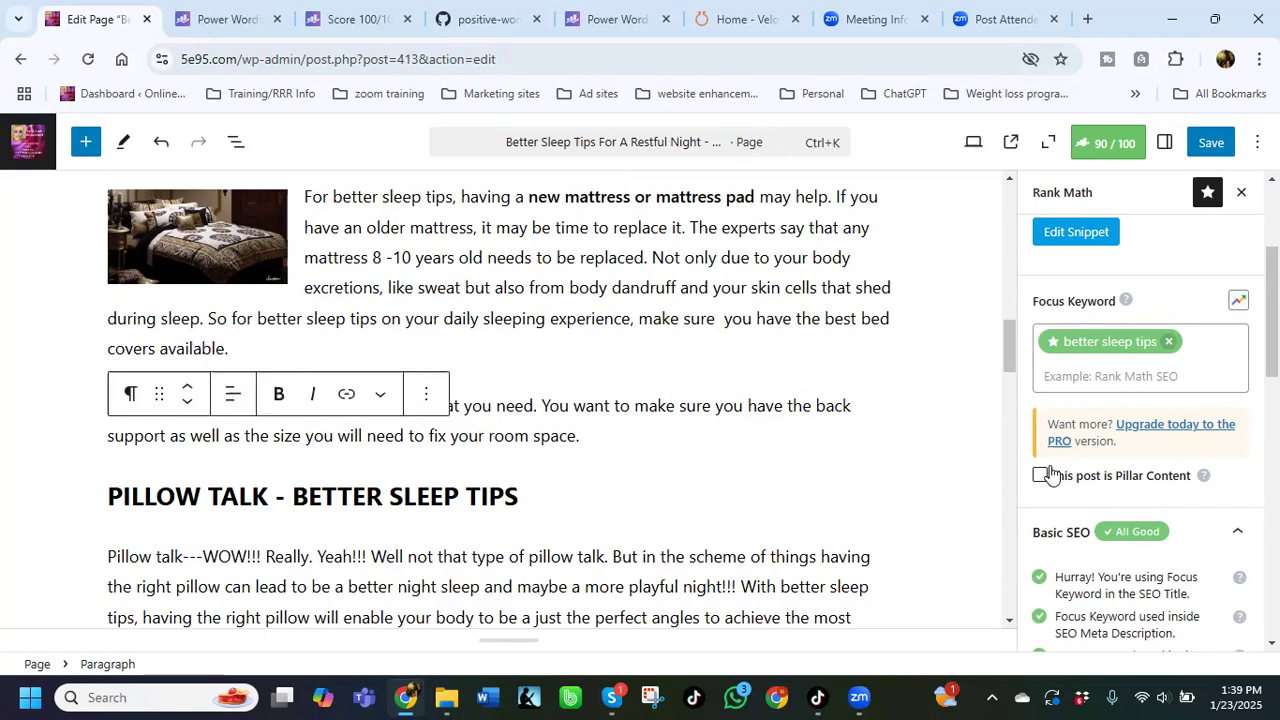
Step: Recheck the Basic SEO and Additional results for content length, keyword density and the remaining error
{"action": "scroll", "coordinate": [1184, 477], "scroll_direction": "down", "scroll_amount": 2}
{"action": "scroll", "coordinate": [1184, 477], "scroll_direction": "up", "scroll_amount": 1}
{"action": "scroll", "coordinate": [1184, 477], "scroll_direction": "down", "scroll_amount": 2}
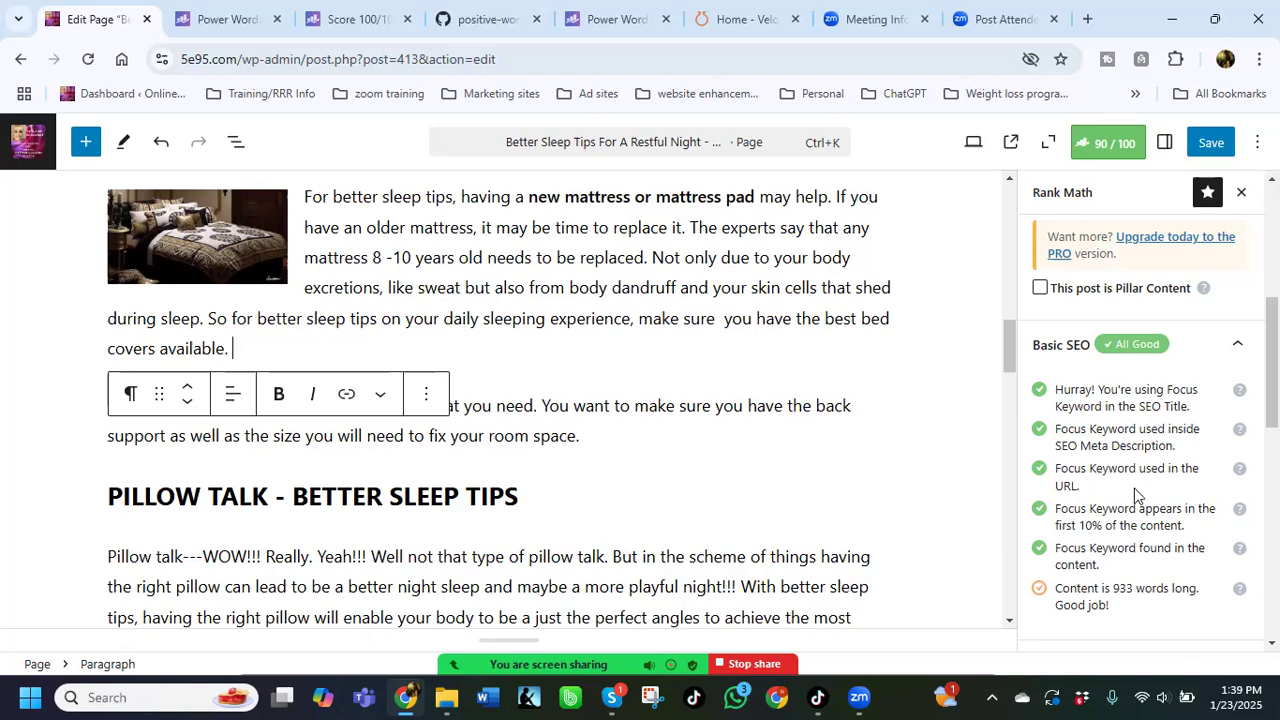
{"action": "scroll", "coordinate": [1134, 493], "scroll_direction": "down", "scroll_amount": 4}
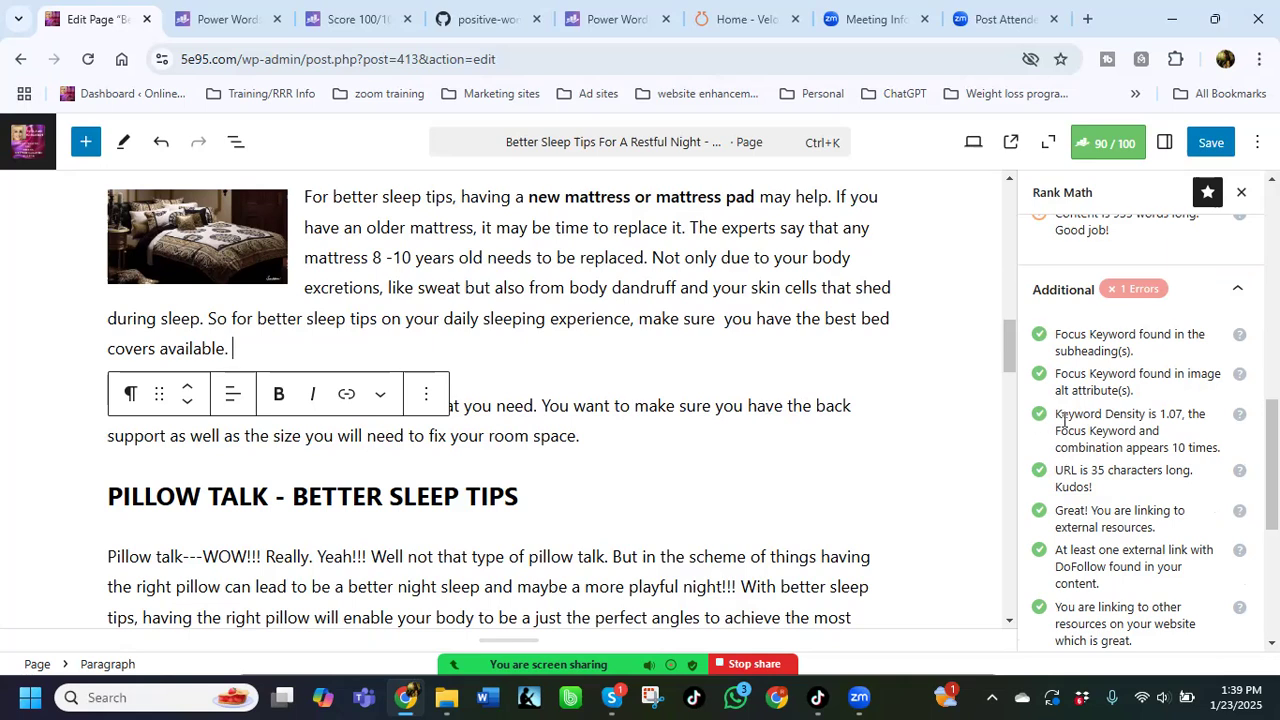
{"action": "scroll", "coordinate": [1066, 420], "scroll_direction": "down", "scroll_amount": 2}
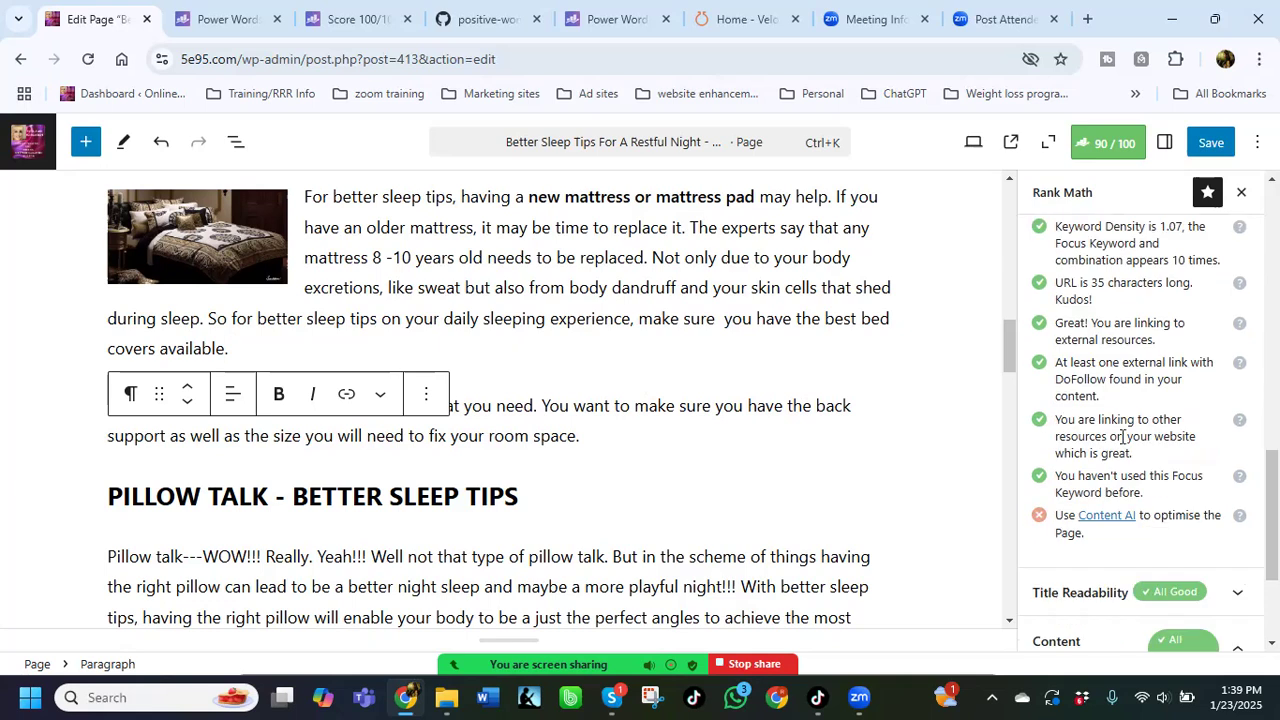
Step: Recheck the Basic SEO content-length result and save the Better Sleep Tips page
{"action": "scroll", "coordinate": [1119, 437], "scroll_direction": "up", "scroll_amount": 4}
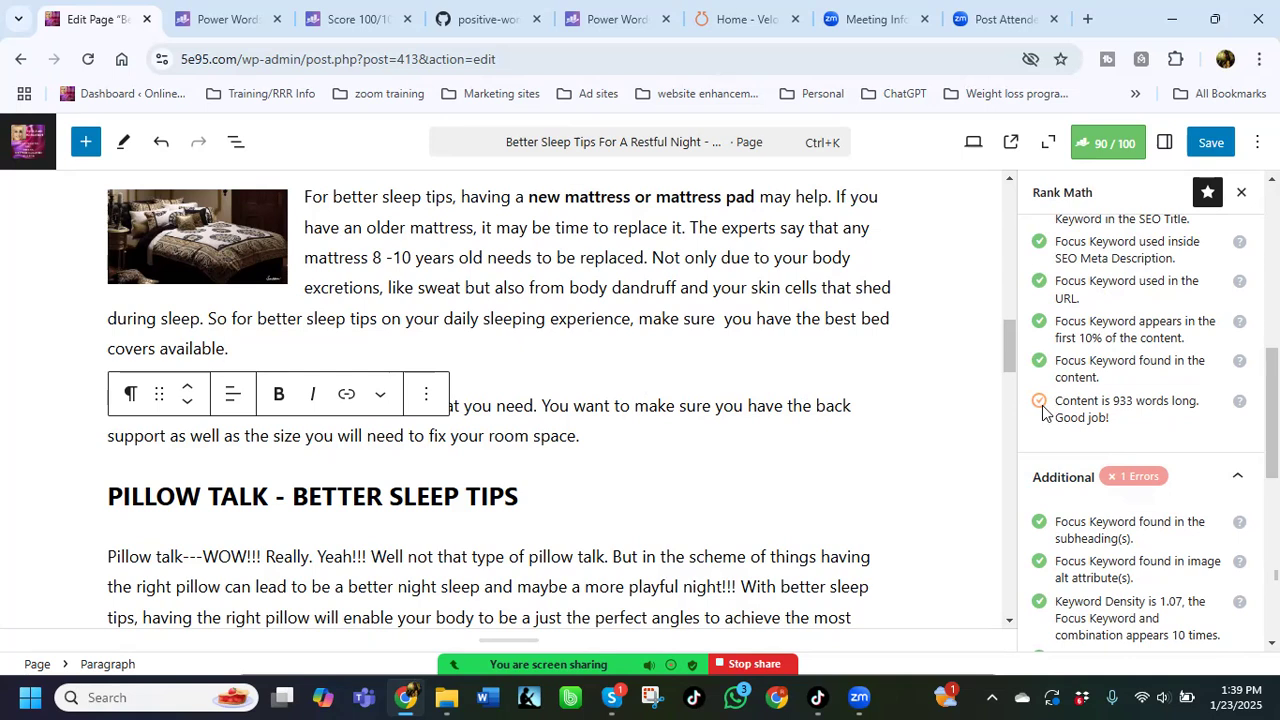
{"action": "left_click", "coordinate": [1199, 142]}
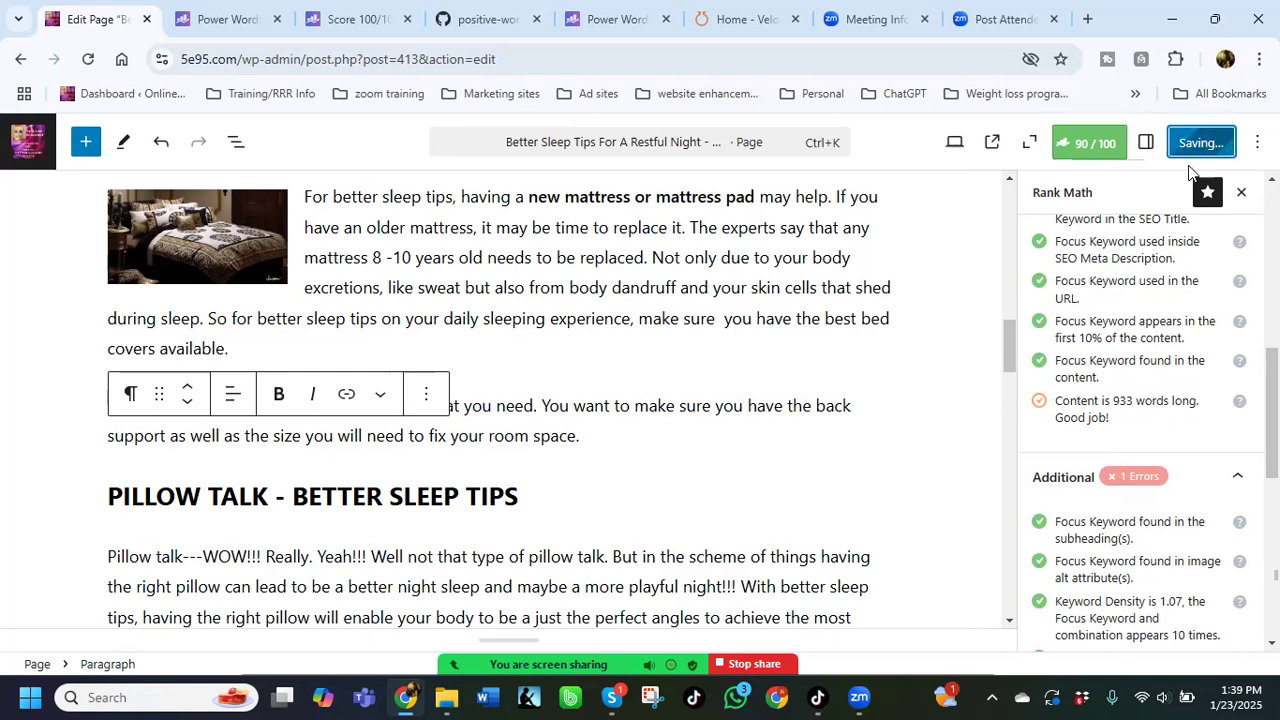
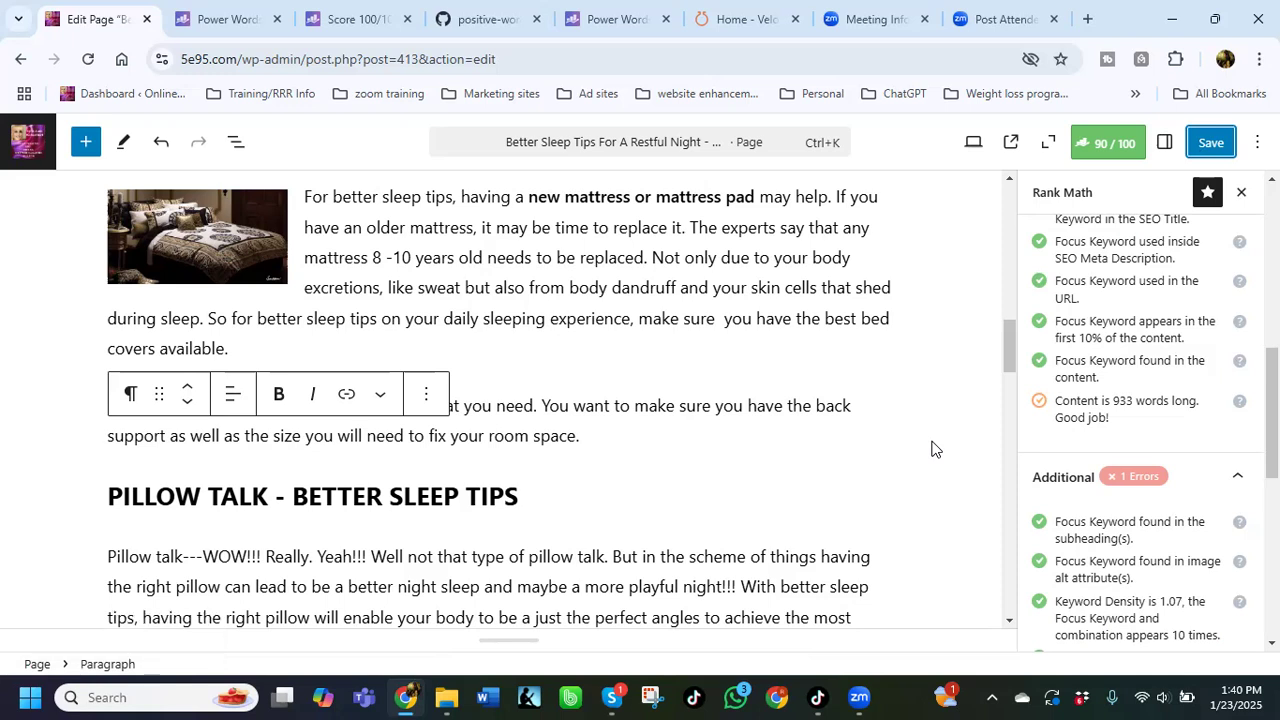
Step: Examine the remaining Rank Math Additional and Content Readability checks, along with the page's introduction and table of contents
{"action": "scroll", "coordinate": [1110, 400], "scroll_direction": "down", "scroll_amount": 4}
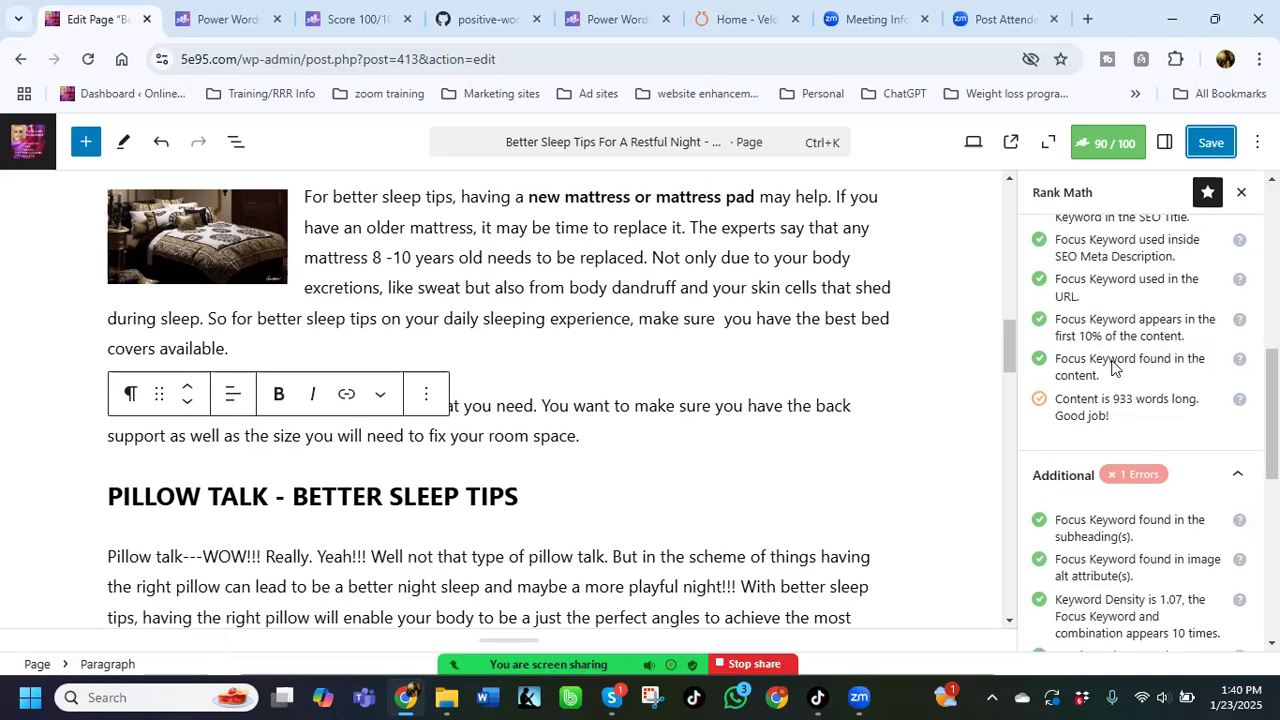
{"action": "scroll", "coordinate": [1113, 403], "scroll_direction": "down", "scroll_amount": 1}
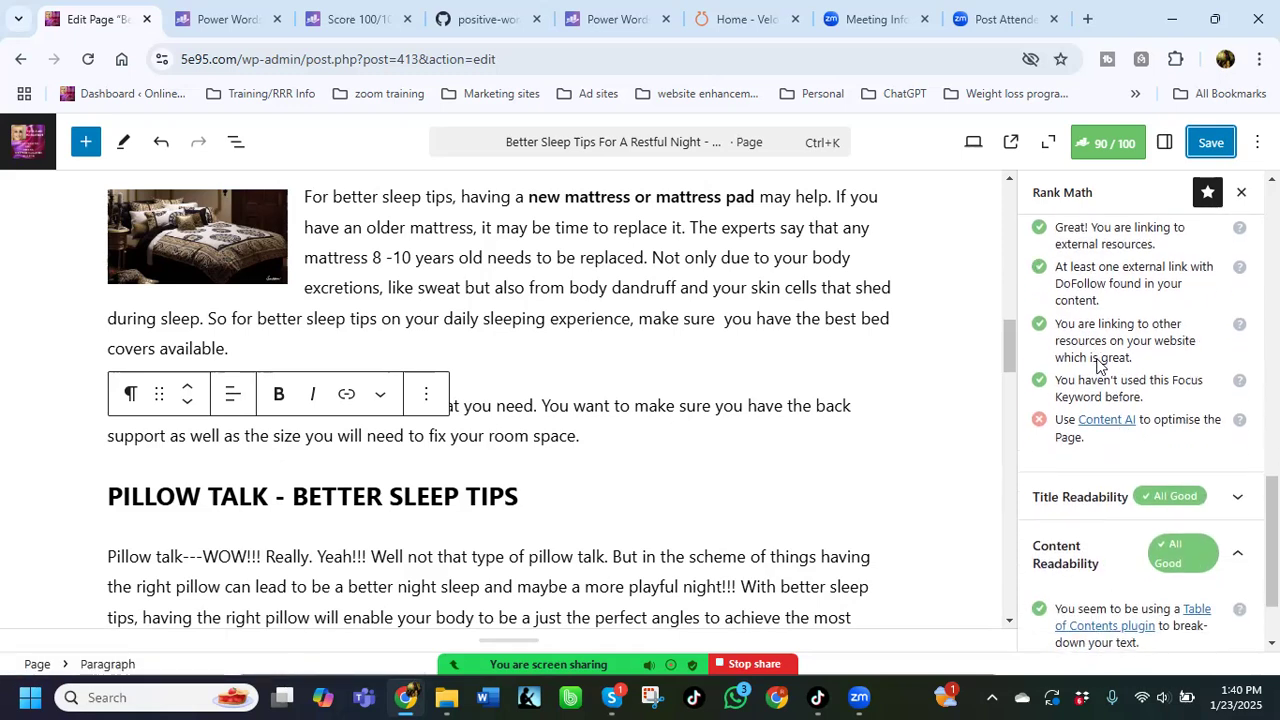
{"action": "scroll", "coordinate": [1097, 366], "scroll_direction": "down", "scroll_amount": 1}
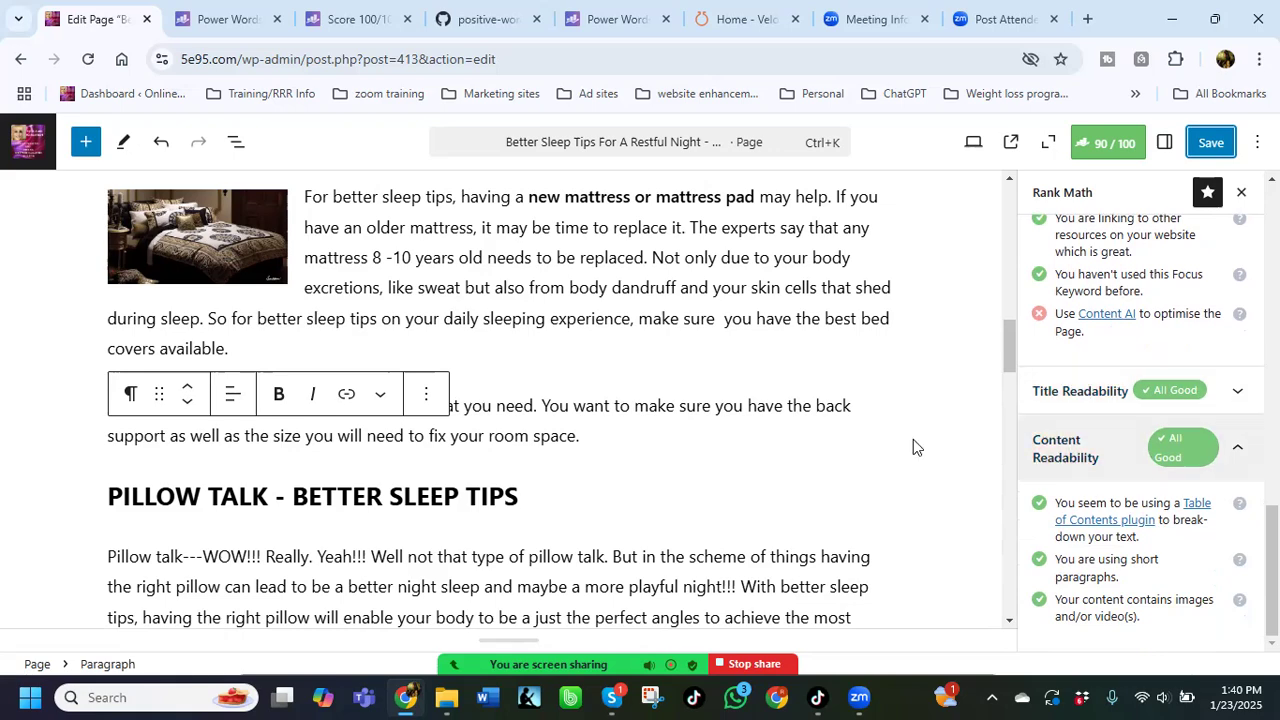
{"action": "scroll", "coordinate": [689, 430], "scroll_direction": "up", "scroll_amount": 2}
{"action": "scroll", "coordinate": [689, 430], "scroll_direction": "up", "scroll_amount": 10}
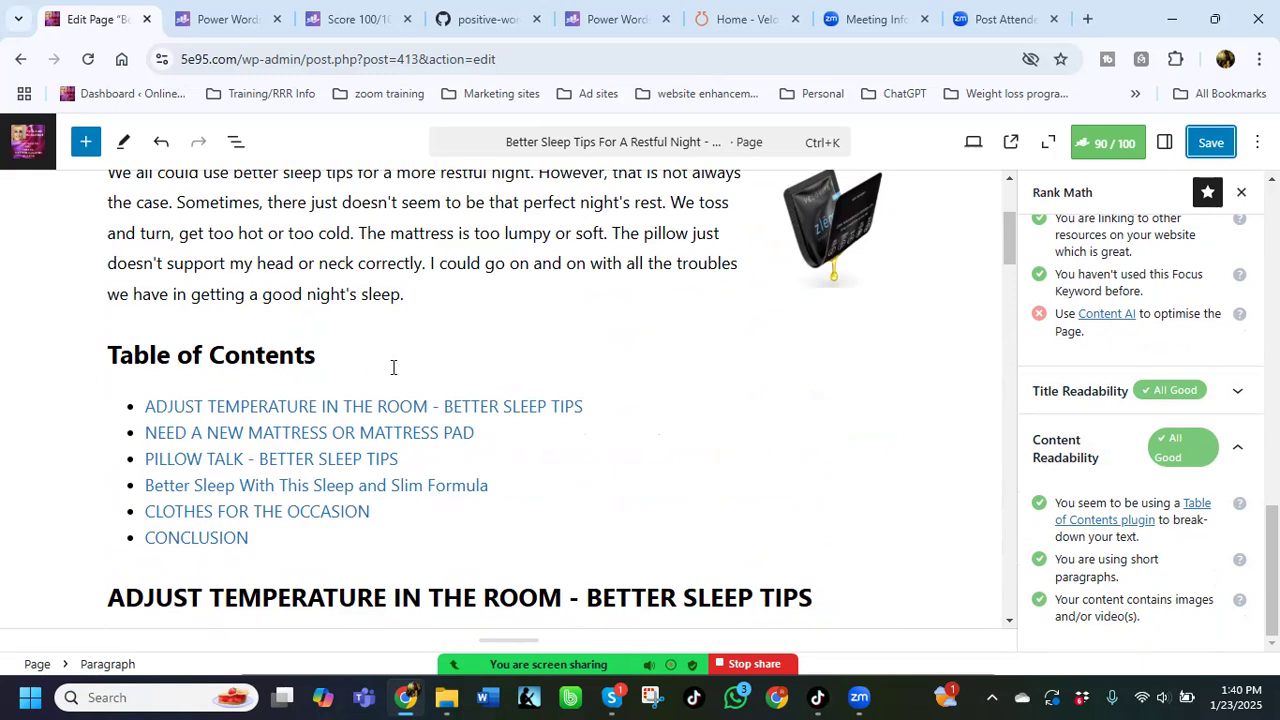
{"action": "scroll", "coordinate": [390, 366], "scroll_direction": "down", "scroll_amount": 1}
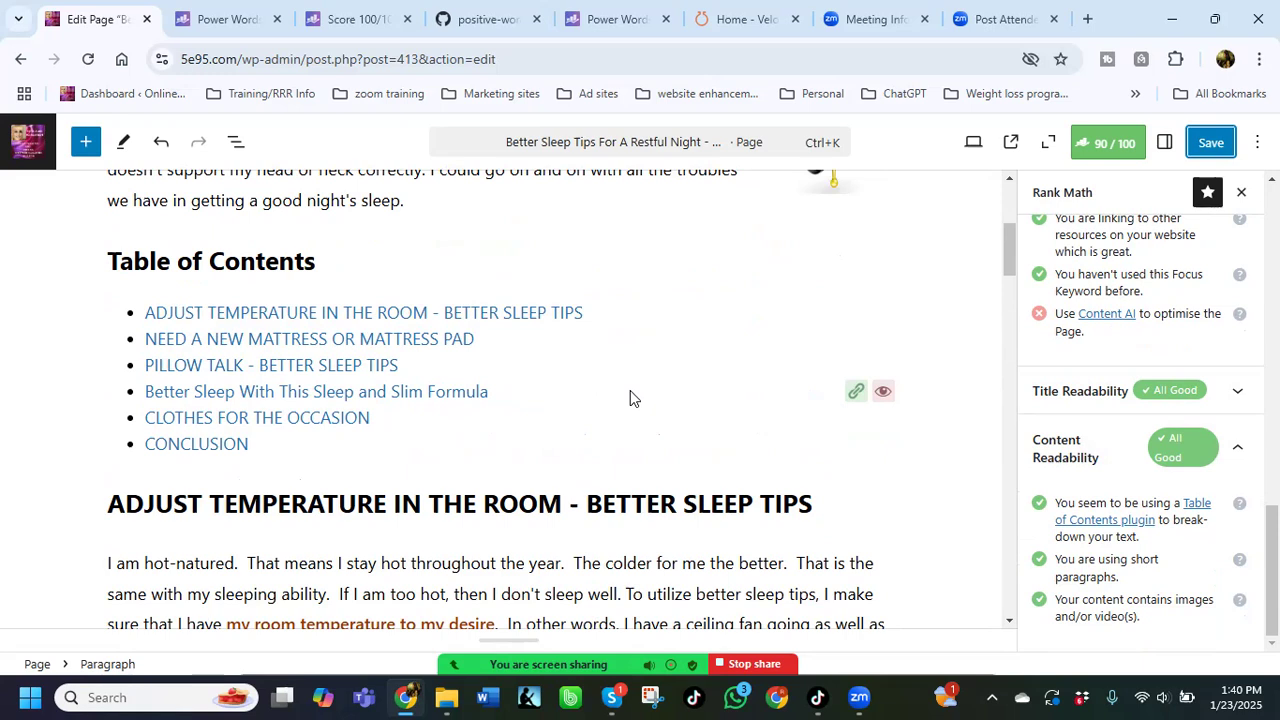
{"action": "scroll", "coordinate": [436, 296], "scroll_direction": "up", "scroll_amount": 2}
{"action": "scroll", "coordinate": [436, 296], "scroll_direction": "up", "scroll_amount": 2}
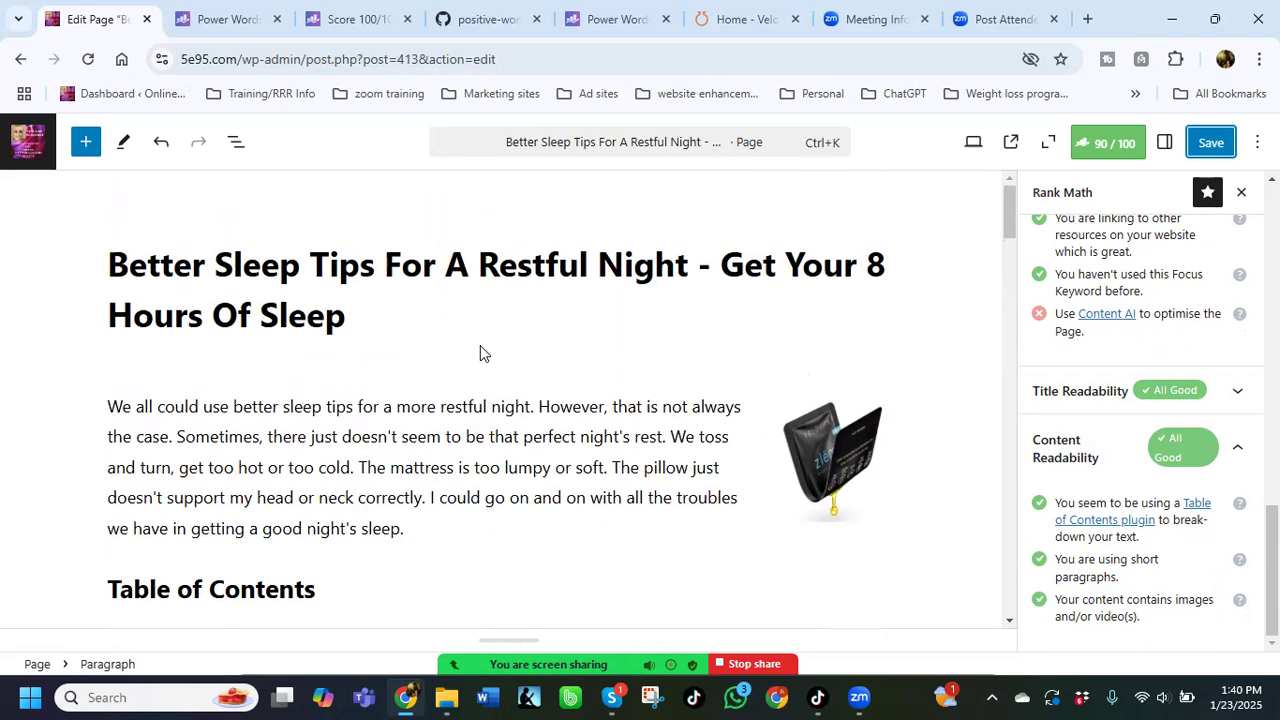
{"action": "scroll", "coordinate": [497, 362], "scroll_direction": "down", "scroll_amount": 1}
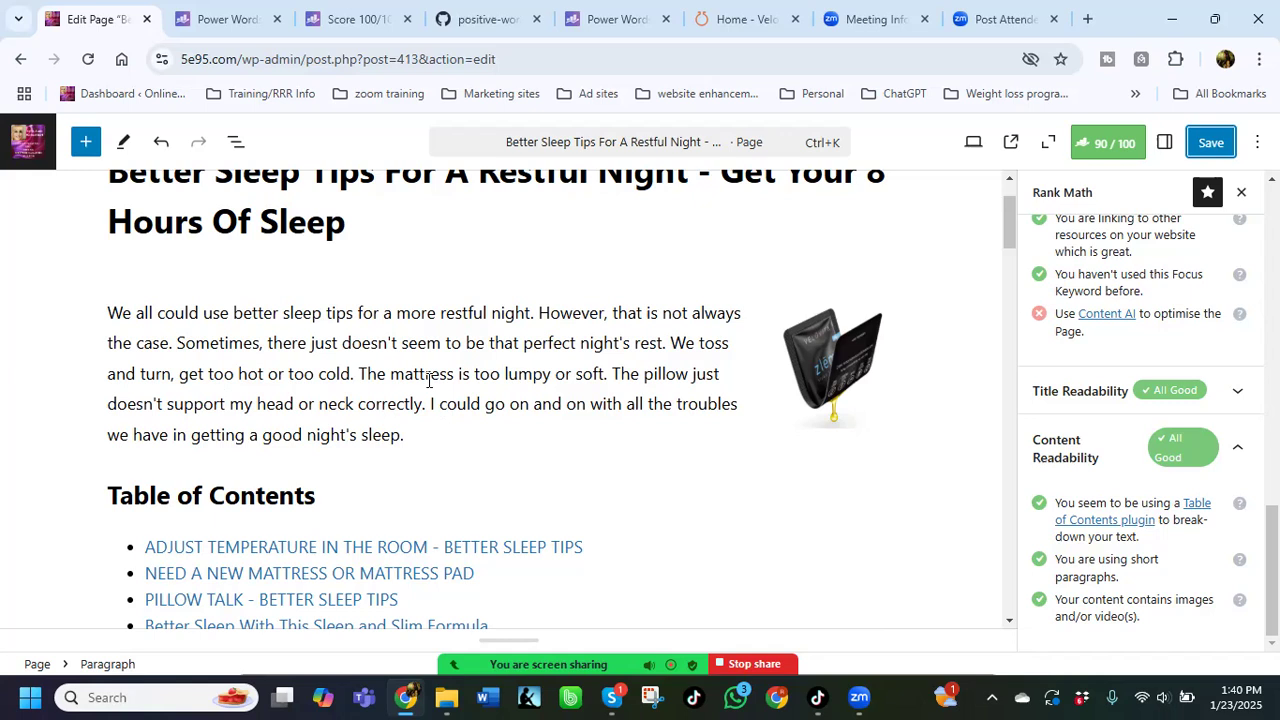
{"action": "scroll", "coordinate": [428, 380], "scroll_direction": "down", "scroll_amount": 2}
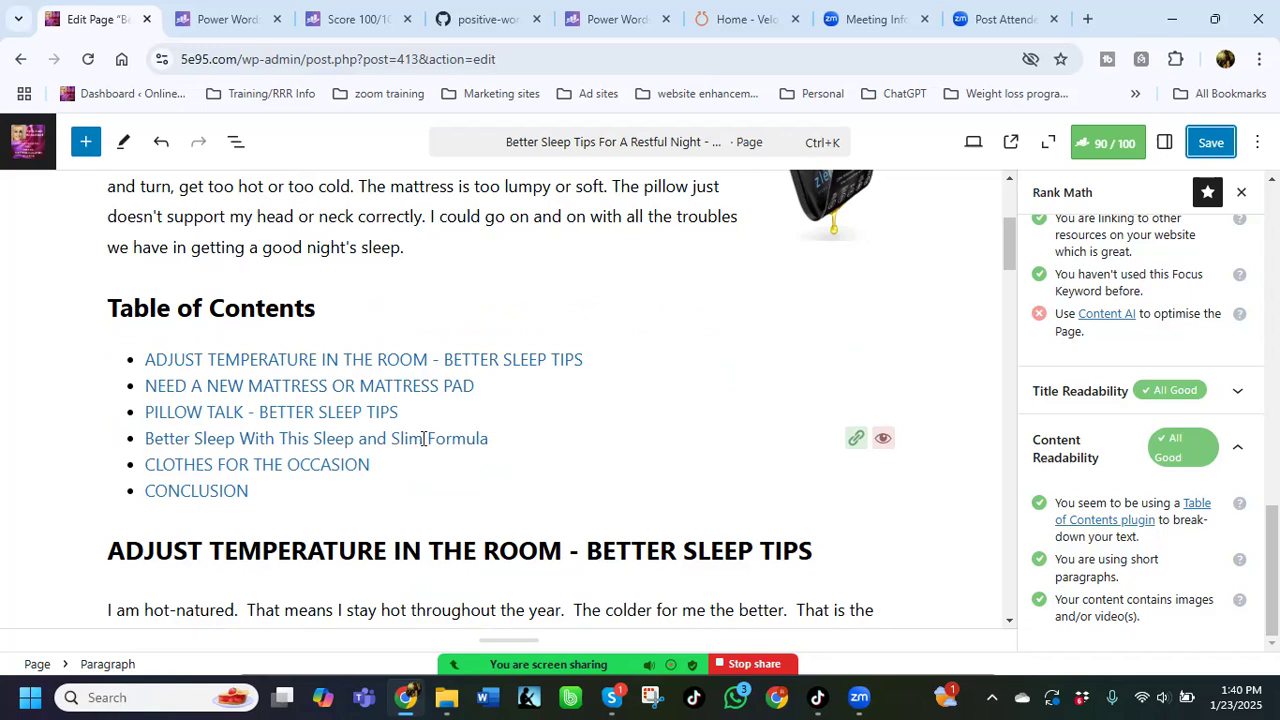
Step: Save the page again and open its published version
{"action": "left_click", "coordinate": [1211, 142]}
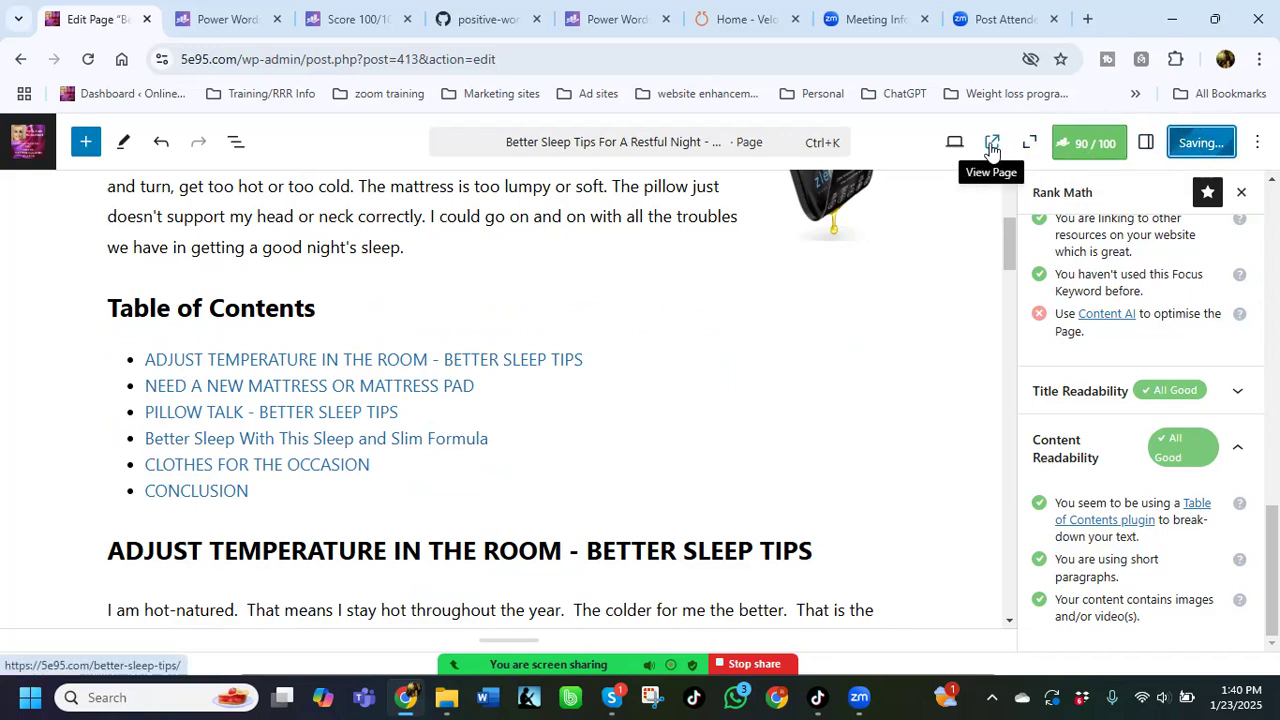
{"action": "left_click", "coordinate": [1008, 148]}
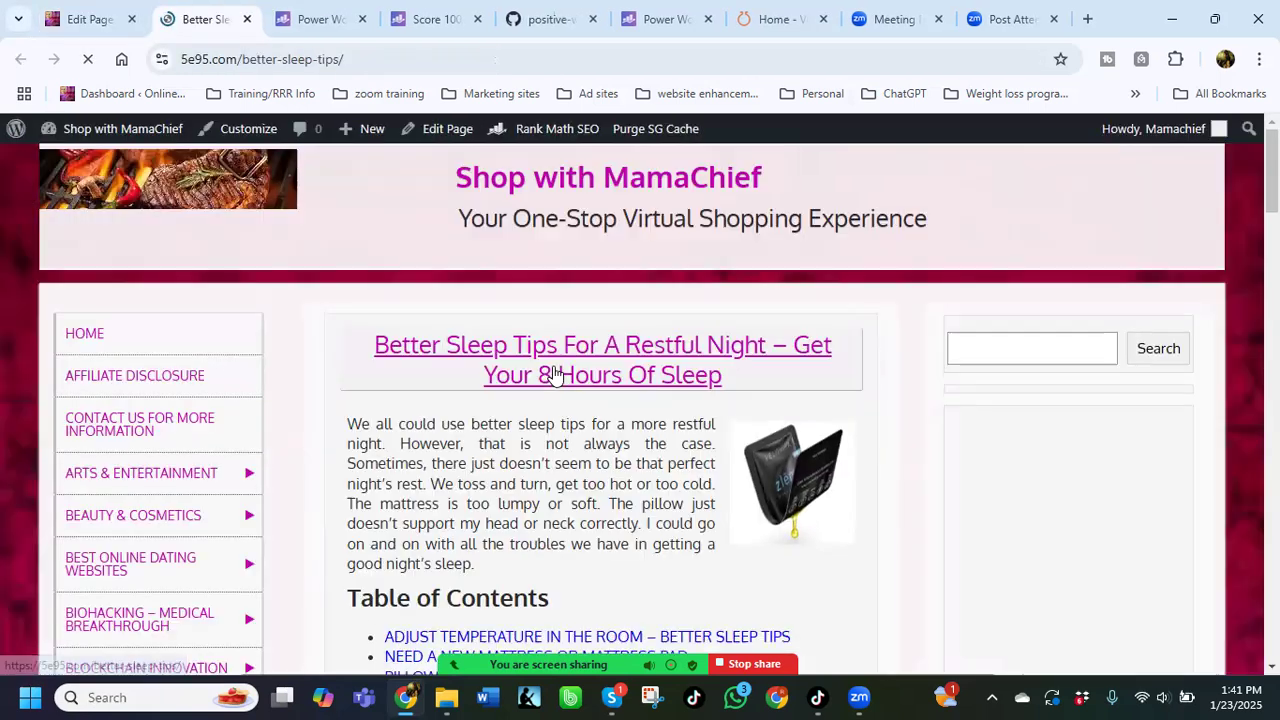
Step: Test the "Better Sleep With This Sleep and Slim Formula" table of contents link and examine that section and its video
{"action": "scroll", "coordinate": [652, 372], "scroll_direction": "down", "scroll_amount": 4}
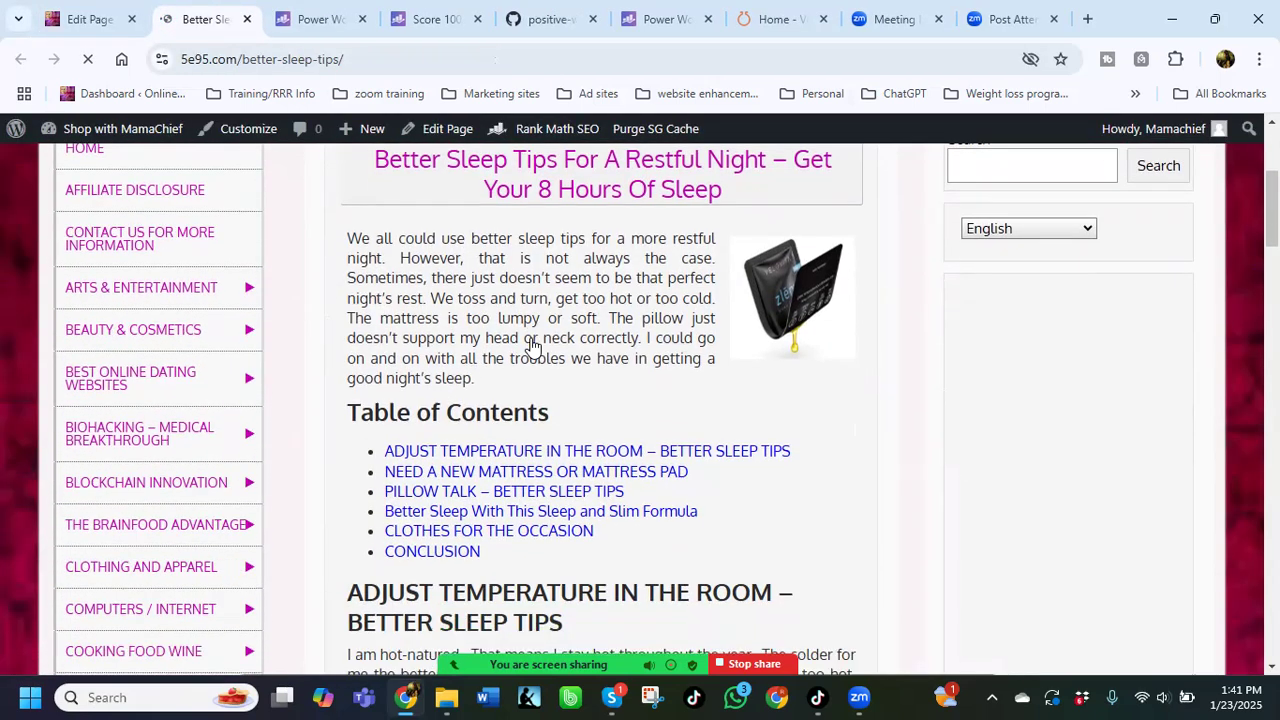
{"action": "left_click", "coordinate": [474, 376]}
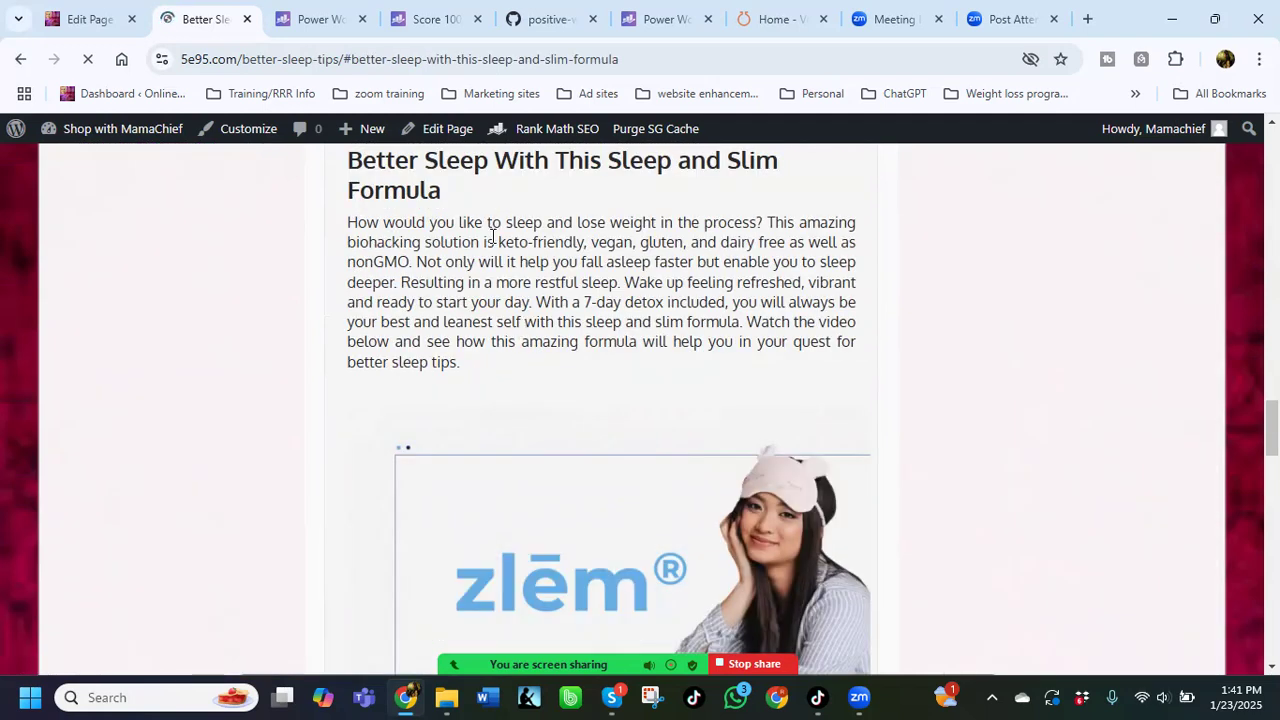
{"action": "scroll", "coordinate": [511, 256], "scroll_direction": "down", "scroll_amount": 1}
{"action": "scroll", "coordinate": [590, 335], "scroll_direction": "down", "scroll_amount": 2}
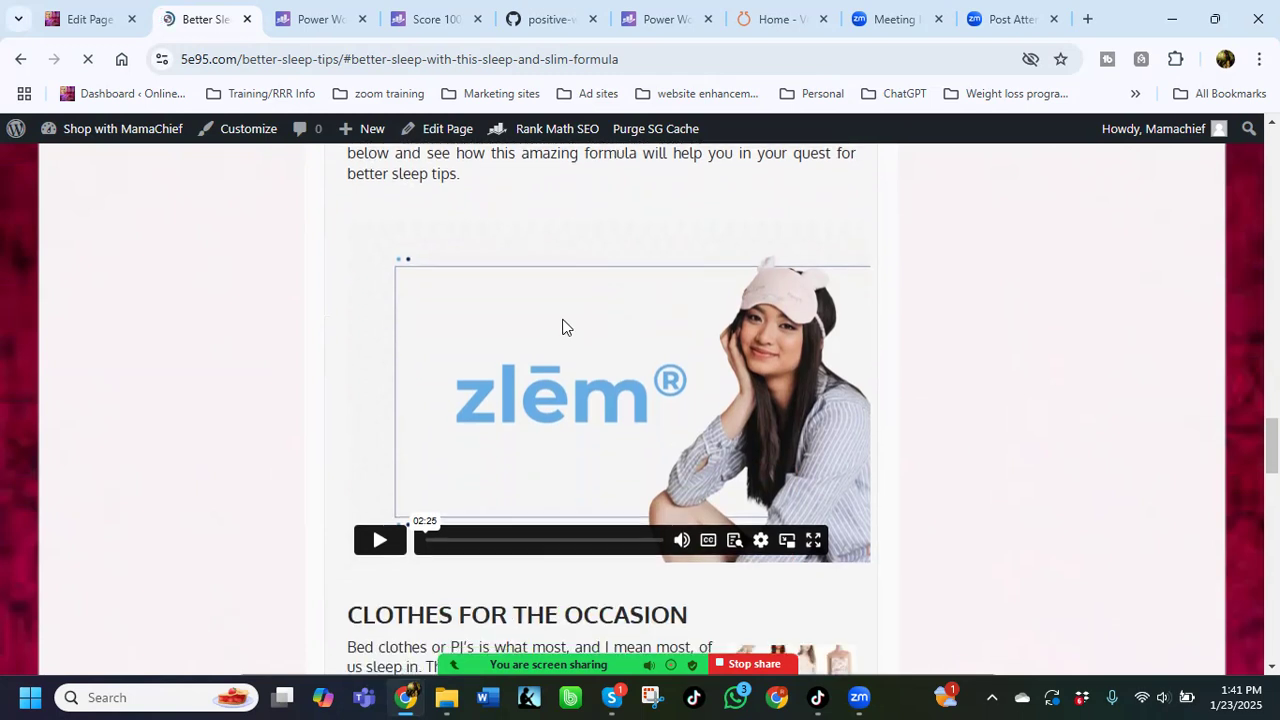
{"action": "scroll", "coordinate": [597, 330], "scroll_direction": "down", "scroll_amount": 1}
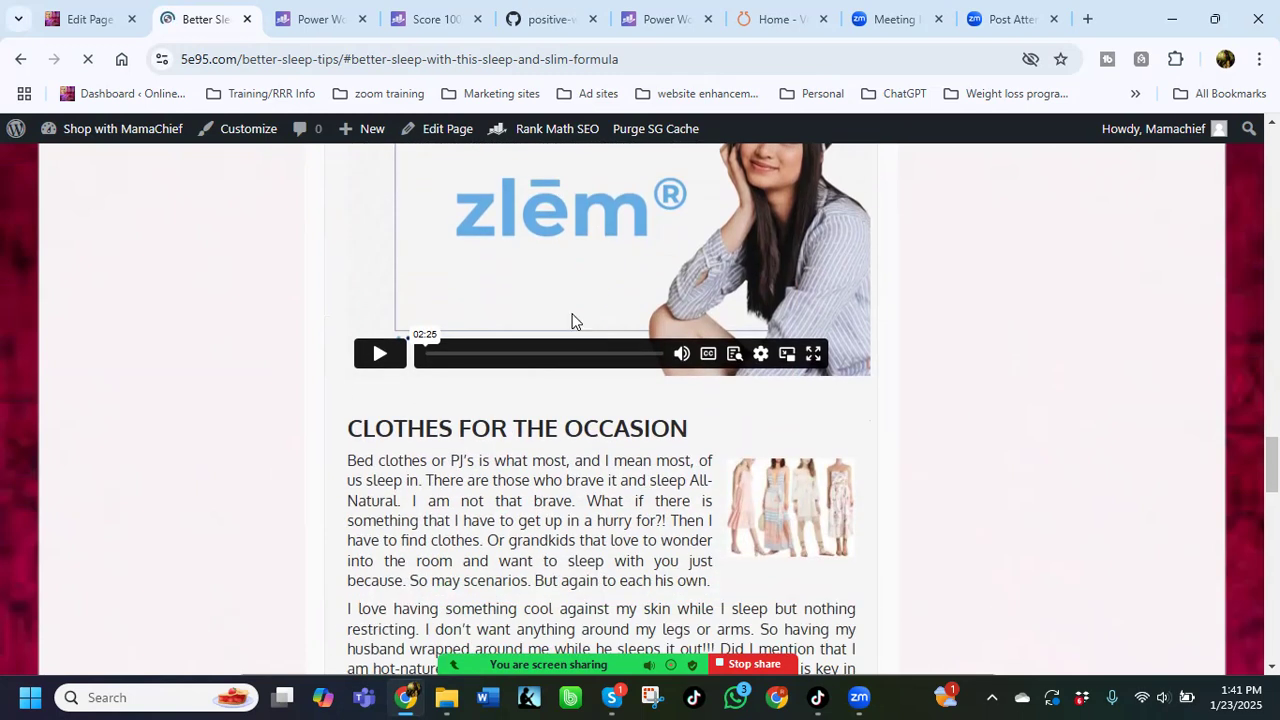
{"action": "scroll", "coordinate": [573, 320], "scroll_direction": "up", "scroll_amount": 3}
{"action": "scroll", "coordinate": [512, 266], "scroll_direction": "up", "scroll_amount": 2}
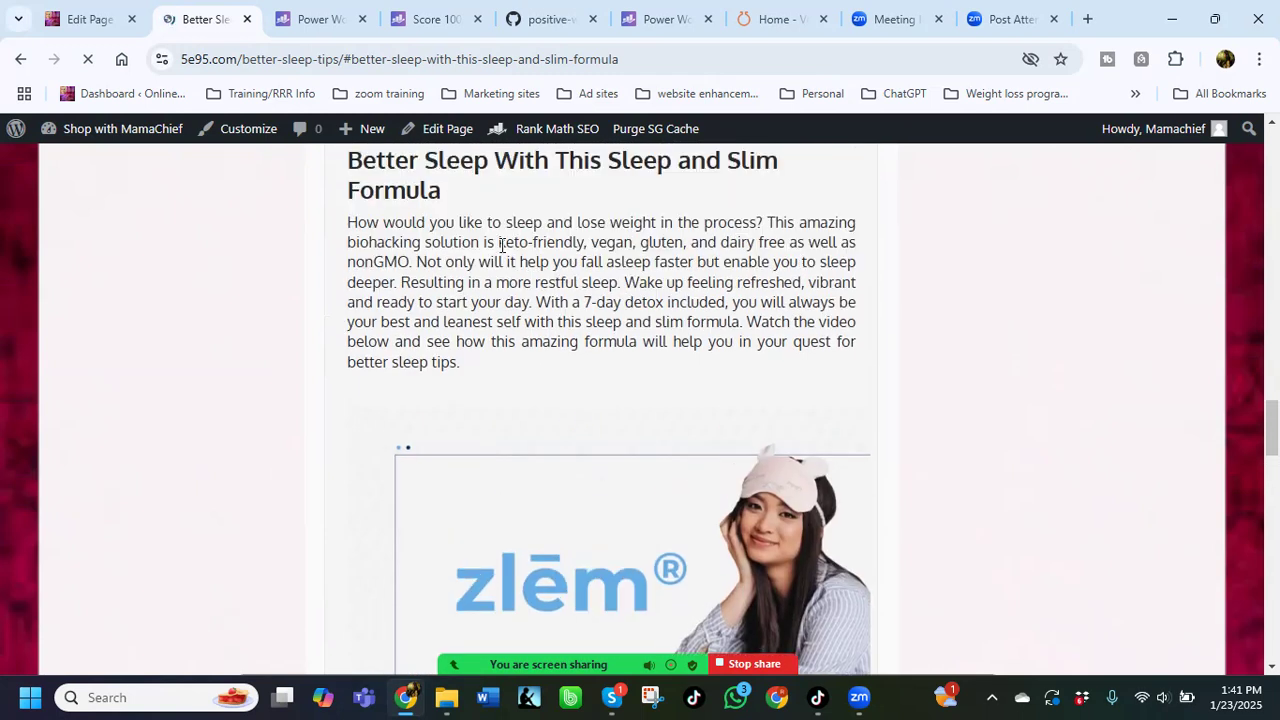
{"action": "scroll", "coordinate": [509, 264], "scroll_direction": "down", "scroll_amount": 5}
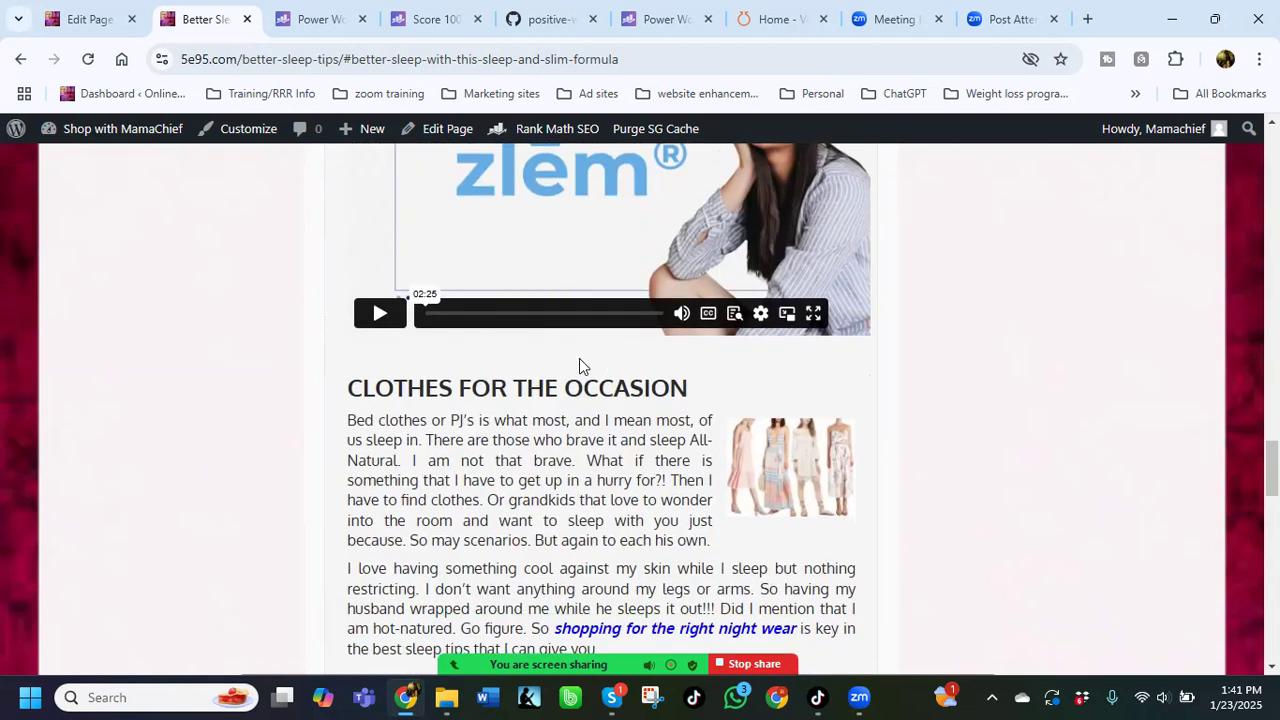
{"action": "scroll", "coordinate": [580, 366], "scroll_direction": "up", "scroll_amount": 4}
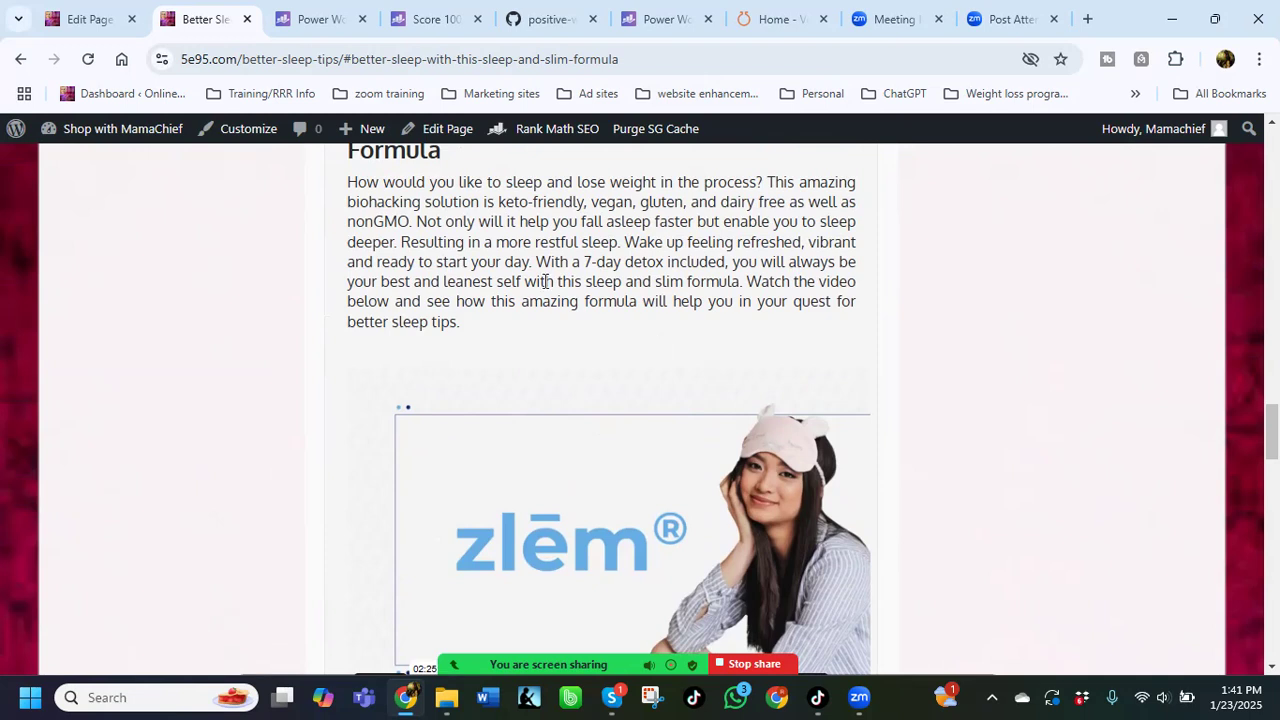
Step: Review the published pillow, mattress and room temperature sections back up to the table of contents, and close the live page
{"action": "scroll", "coordinate": [545, 281], "scroll_direction": "up", "scroll_amount": 1}
{"action": "scroll", "coordinate": [545, 281], "scroll_direction": "up", "scroll_amount": 1}
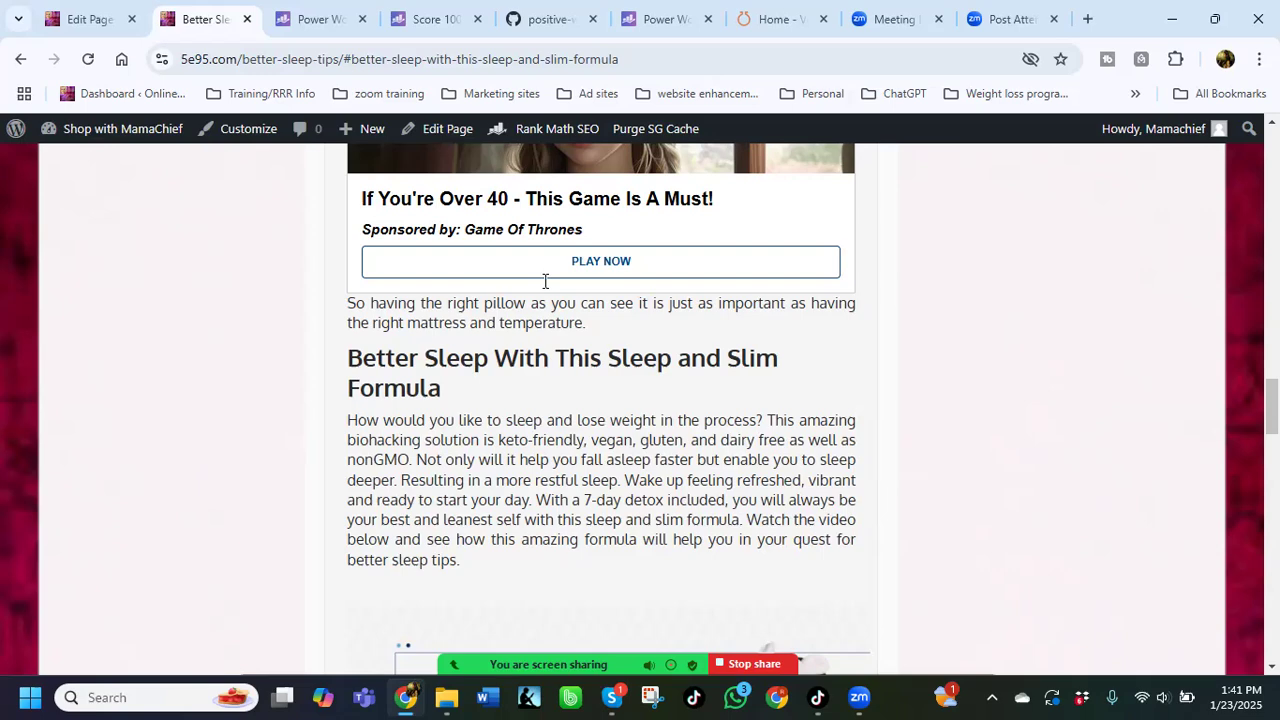
{"action": "scroll", "coordinate": [545, 281], "scroll_direction": "up", "scroll_amount": 6}
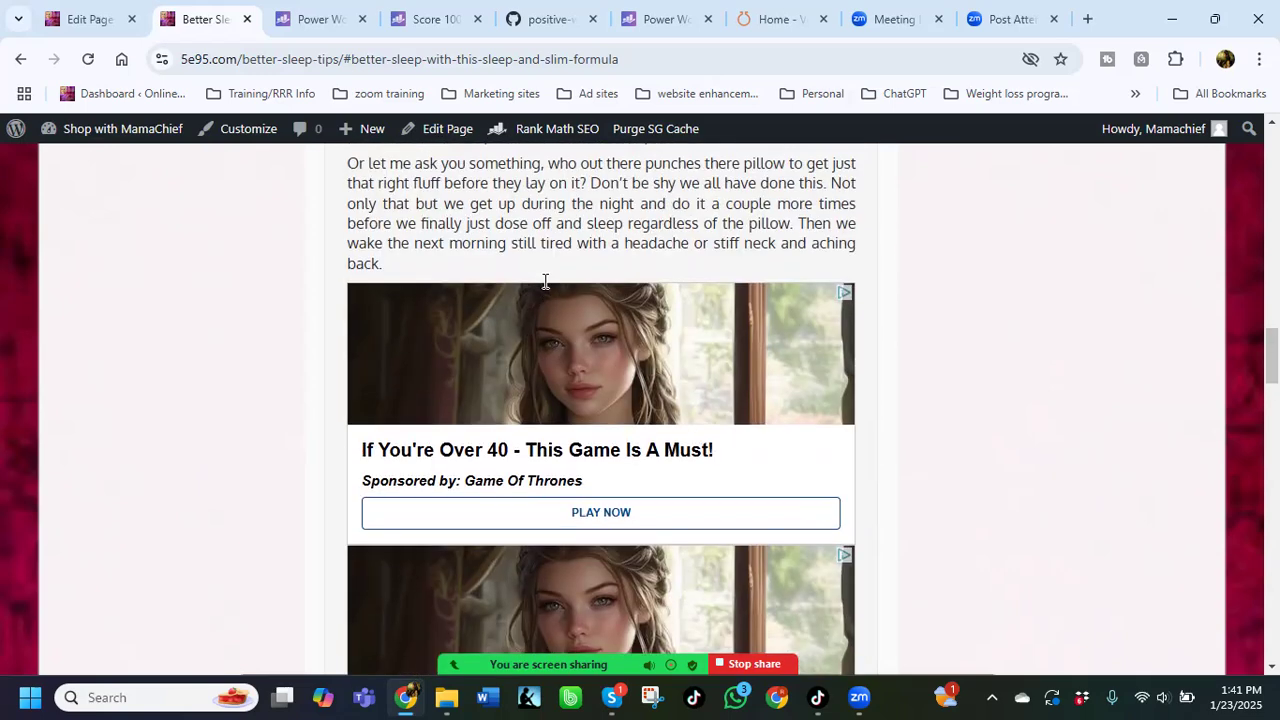
{"action": "scroll", "coordinate": [545, 281], "scroll_direction": "up", "scroll_amount": 4}
{"action": "scroll", "coordinate": [545, 281], "scroll_direction": "up", "scroll_amount": 6}
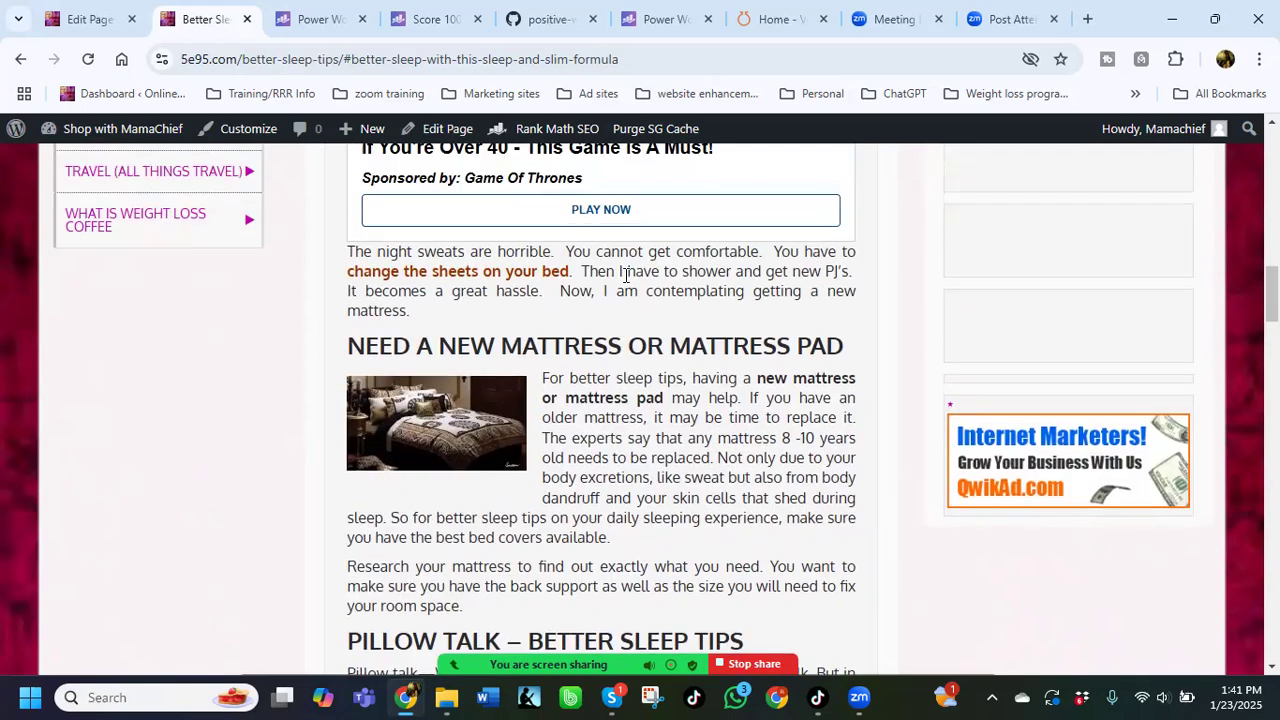
{"action": "scroll", "coordinate": [624, 282], "scroll_direction": "up", "scroll_amount": 5}
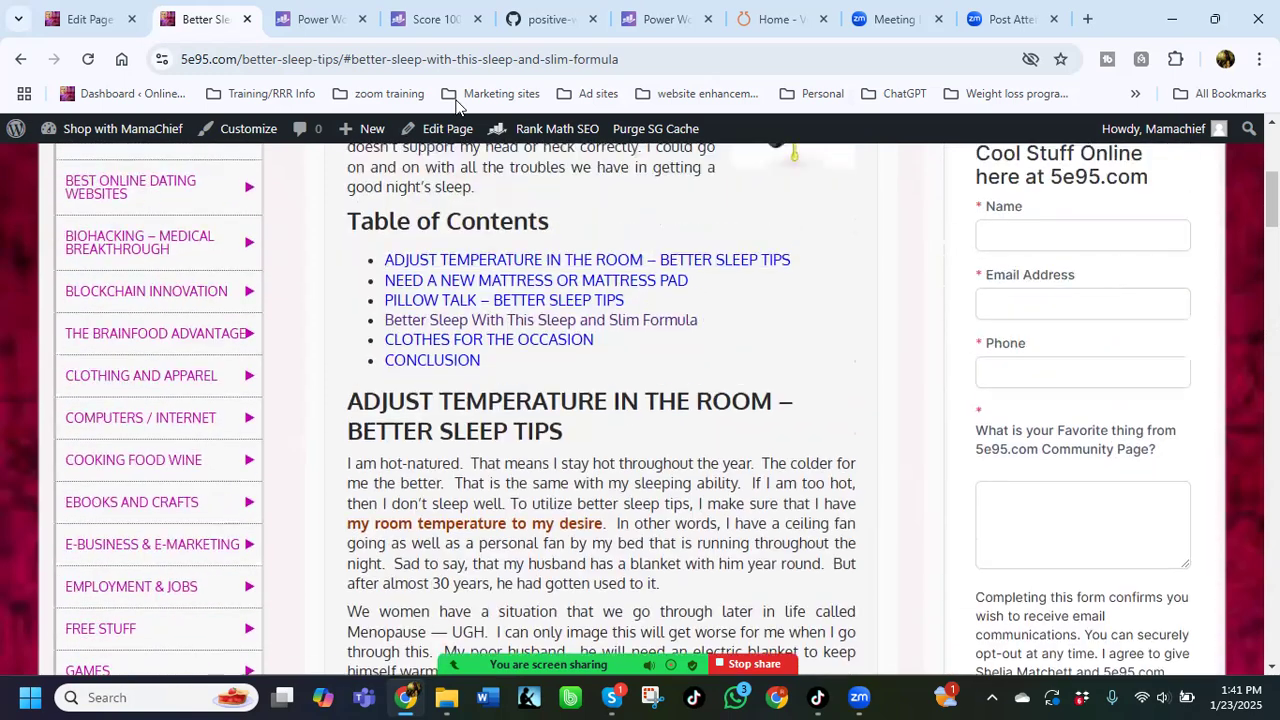
{"action": "left_click", "coordinate": [247, 19]}
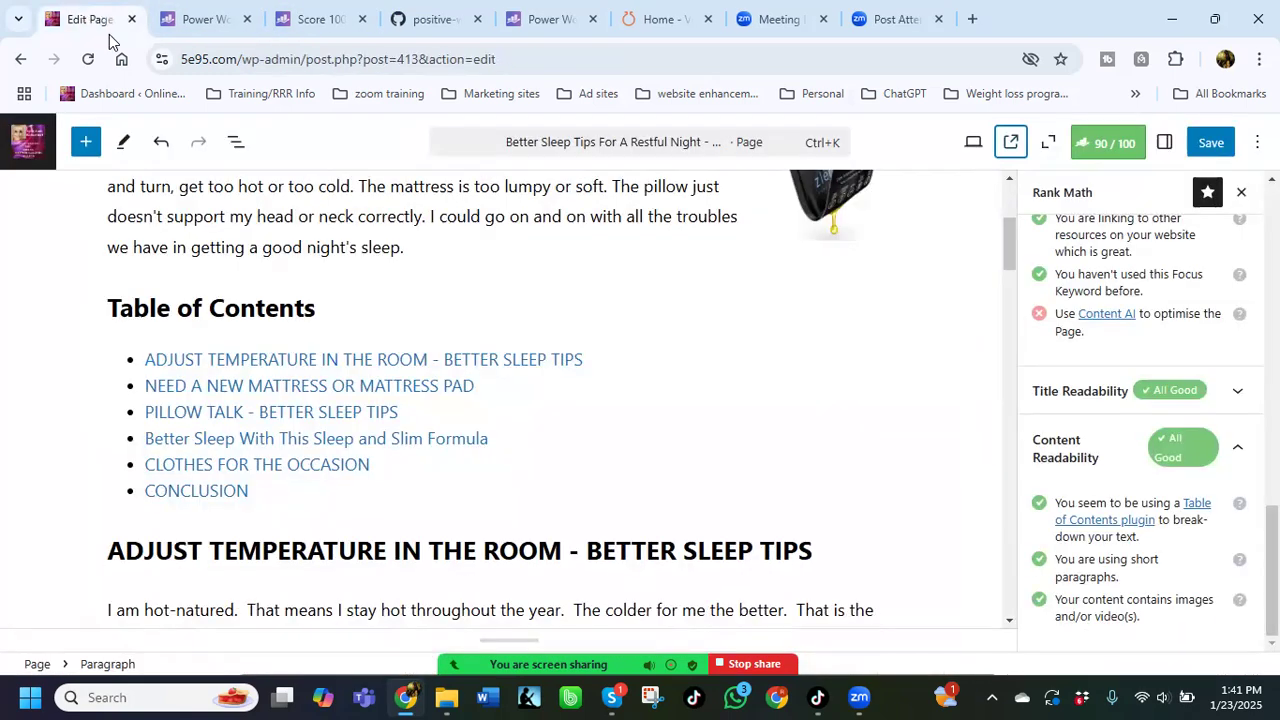
Step: Review the Rank Math Additional and Basic SEO results once more and save the Better Sleep Tips page
{"action": "scroll", "coordinate": [883, 369], "scroll_direction": "down", "scroll_amount": 1}
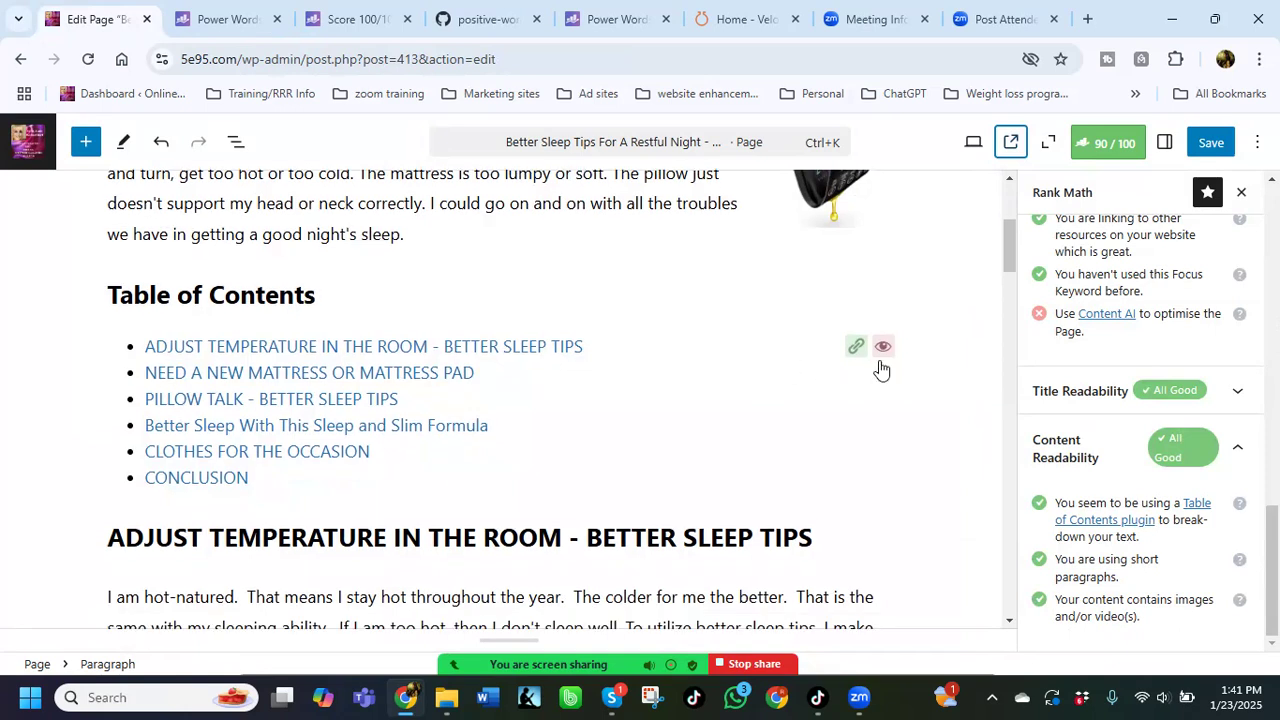
{"action": "scroll", "coordinate": [1192, 360], "scroll_direction": "up", "scroll_amount": 2}
{"action": "scroll", "coordinate": [1192, 358], "scroll_direction": "up", "scroll_amount": 2}
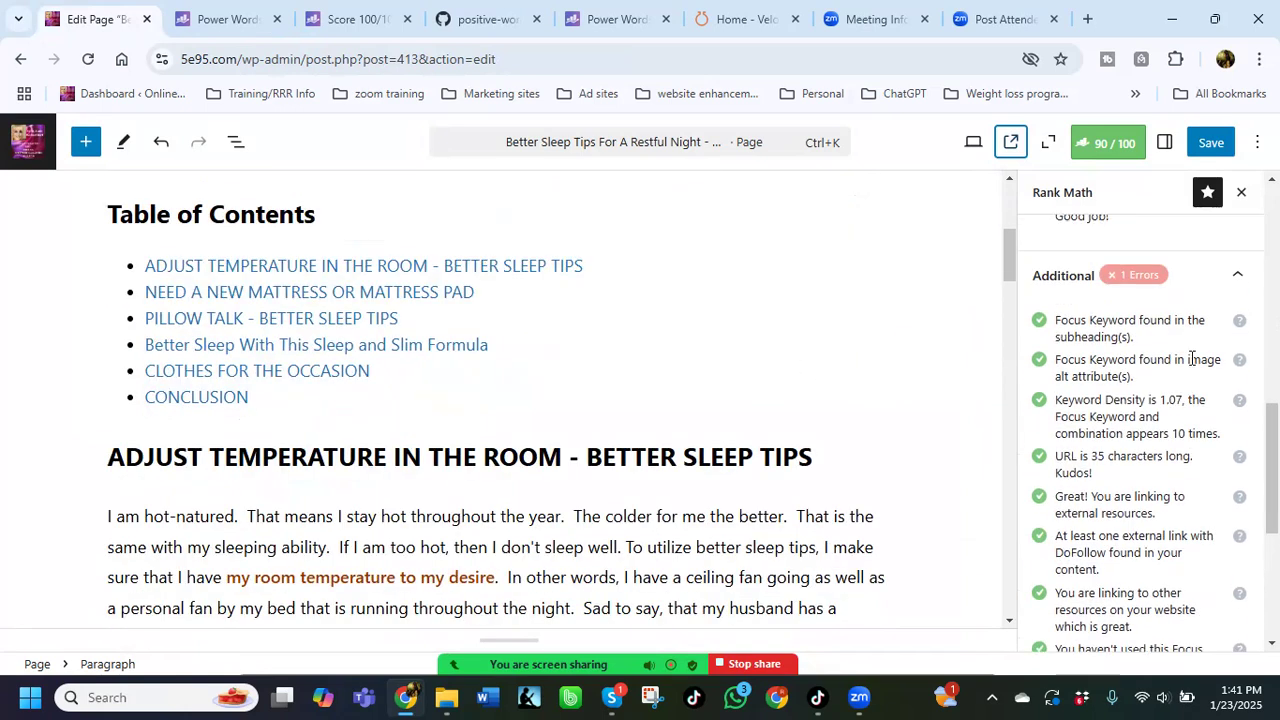
{"action": "scroll", "coordinate": [1190, 358], "scroll_direction": "up", "scroll_amount": 2}
{"action": "scroll", "coordinate": [1118, 342], "scroll_direction": "up", "scroll_amount": 2}
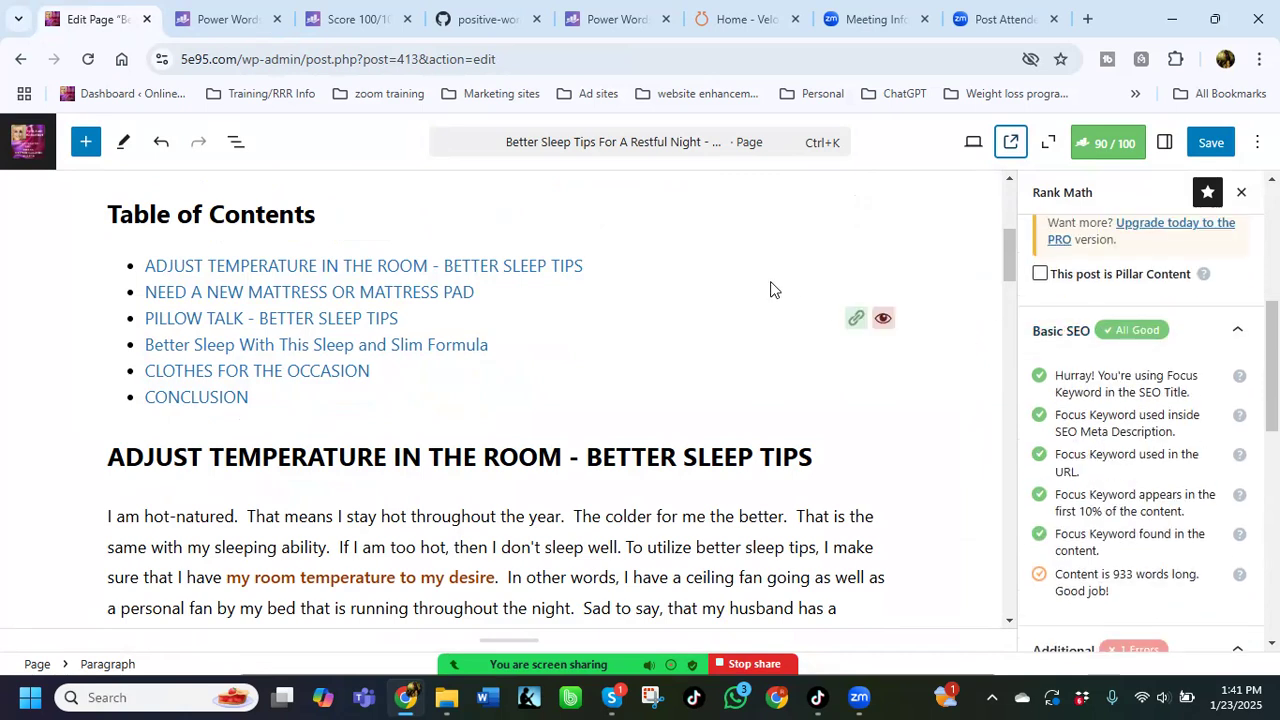
{"action": "left_click", "coordinate": [1211, 142]}
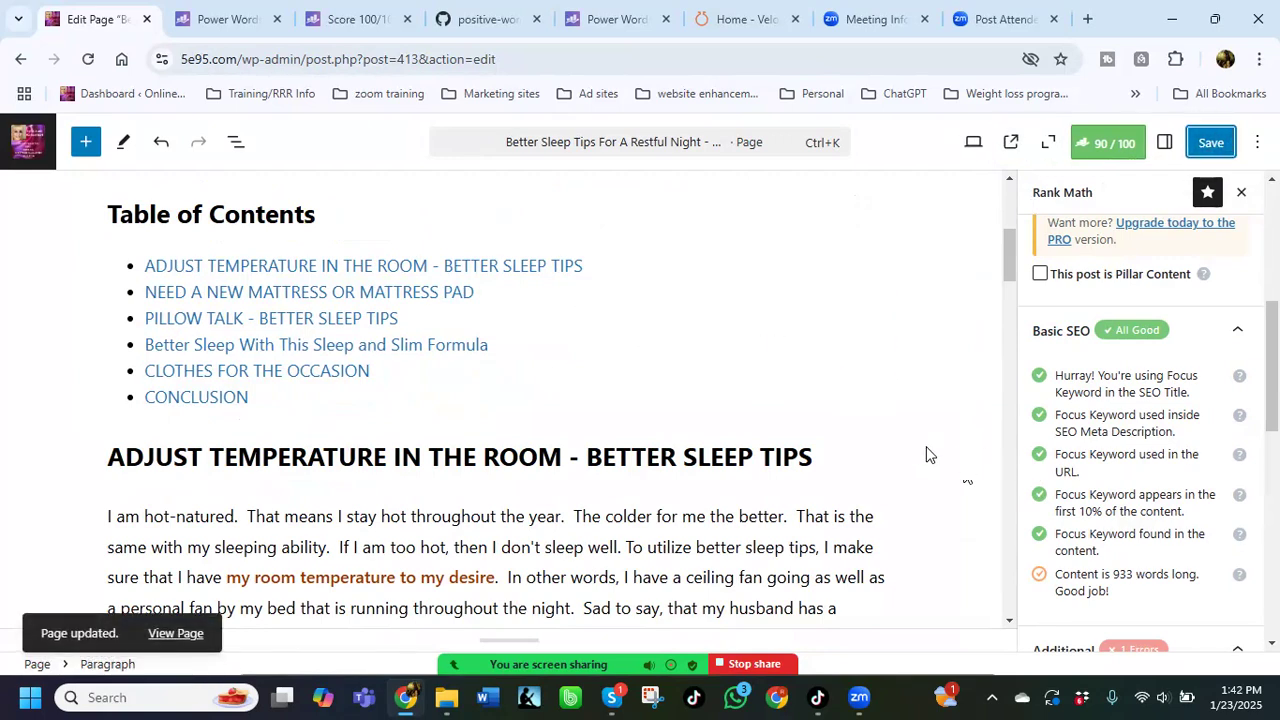
Step: Return to the Pages list and open "BIOHACKING – Medical Breakthrough" for editing
{"action": "left_click", "coordinate": [21, 68]}
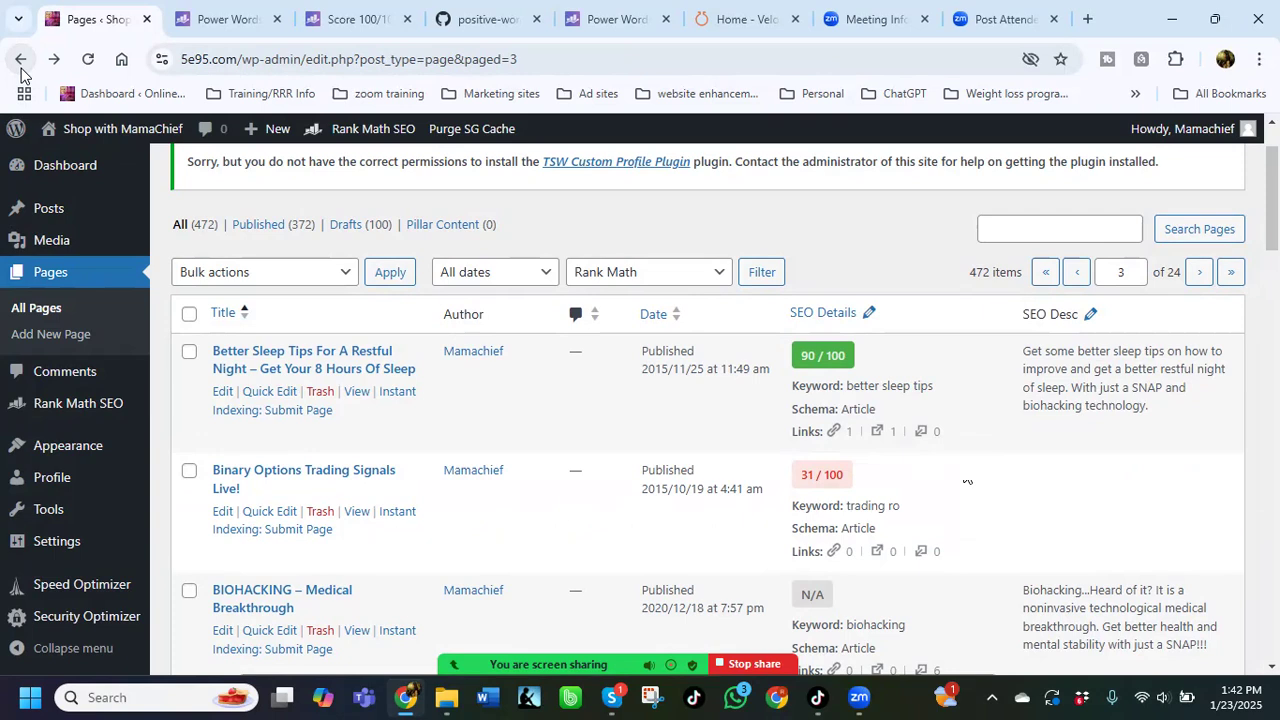
{"action": "scroll", "coordinate": [581, 418], "scroll_direction": "down", "scroll_amount": 3}
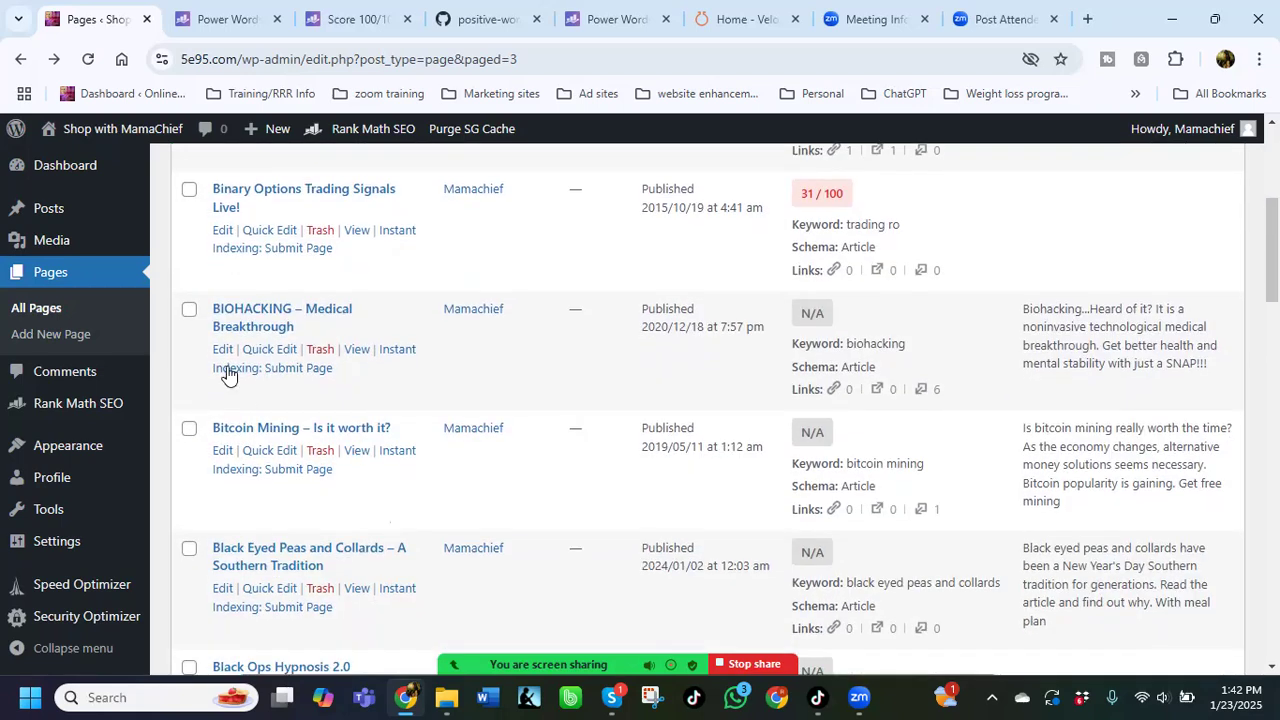
{"action": "left_click", "coordinate": [224, 354]}
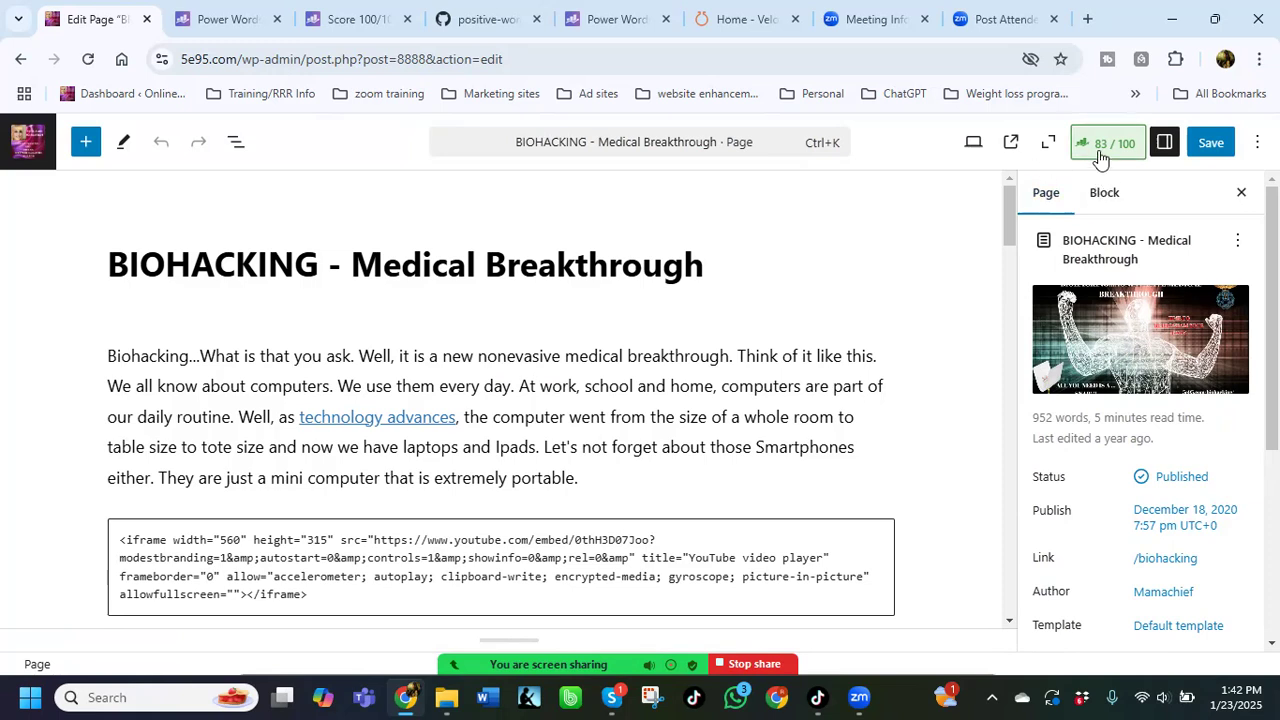
Step: Save the BIOHACKING page and bring up its Rank Math SEO details alongside the content
{"action": "left_click", "coordinate": [1208, 145]}
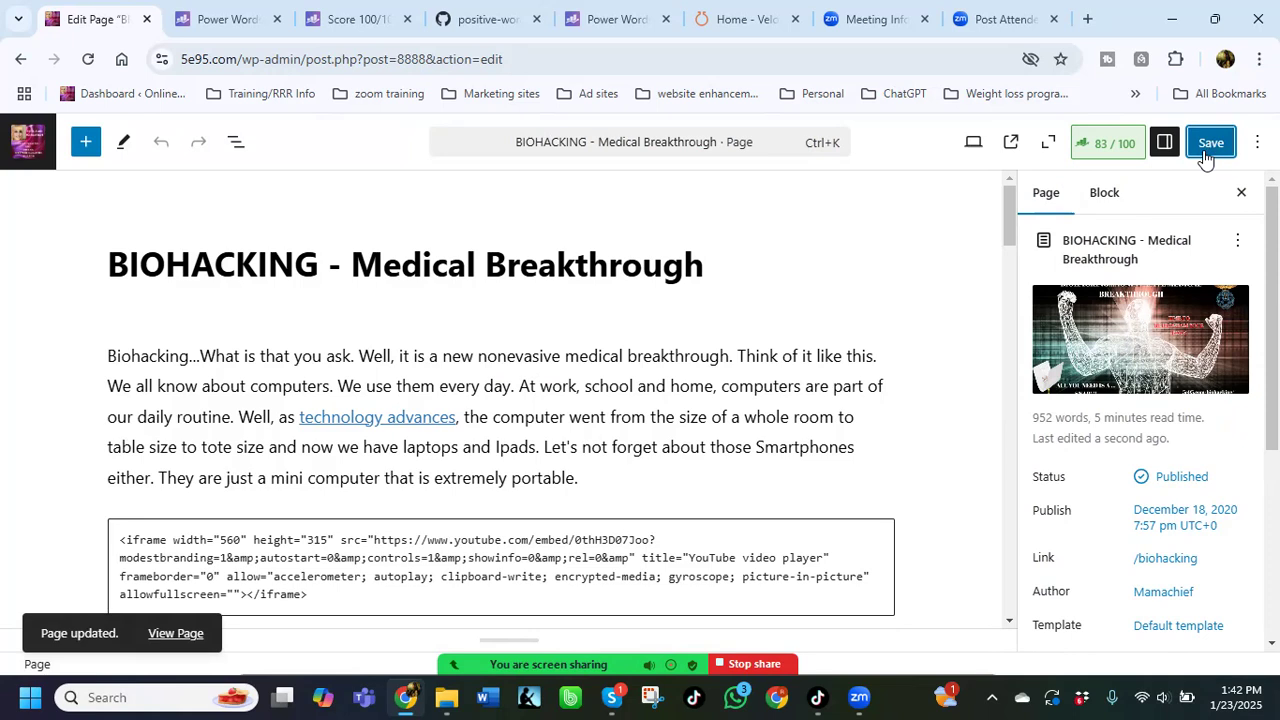
{"action": "scroll", "coordinate": [958, 287], "scroll_direction": "down", "scroll_amount": 2}
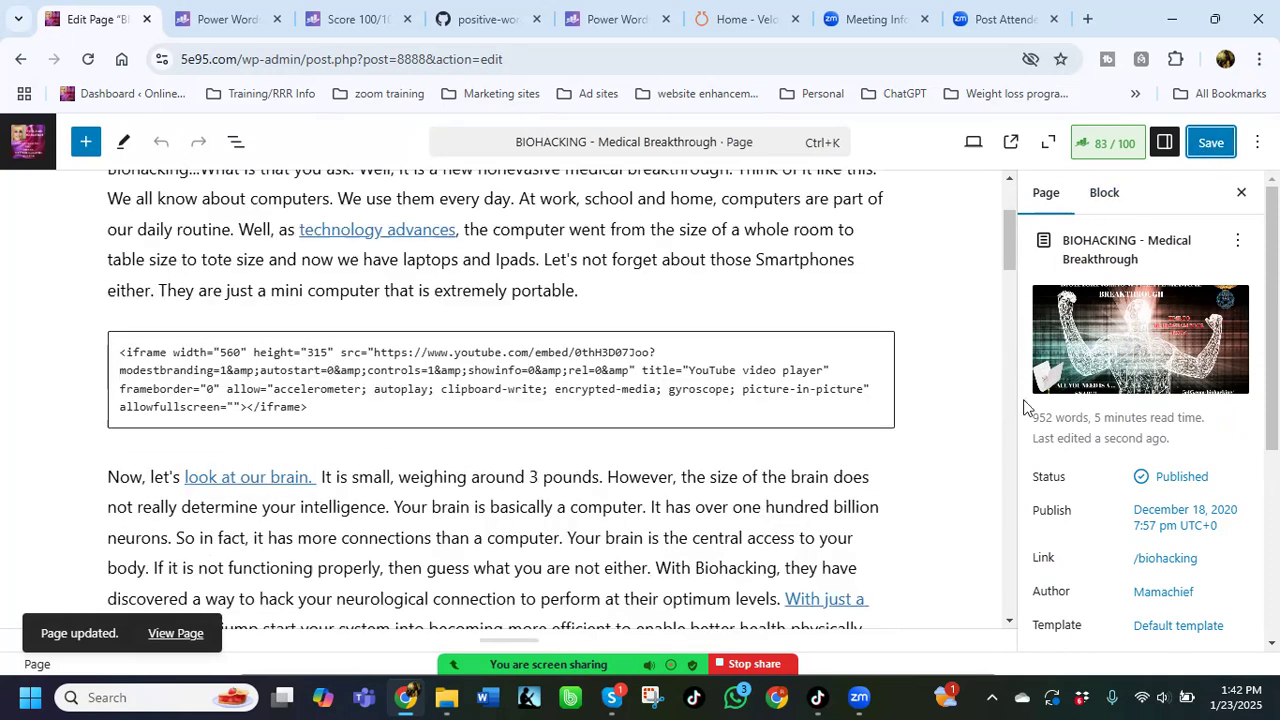
{"action": "left_click", "coordinate": [1107, 155]}
{"action": "scroll", "coordinate": [334, 343], "scroll_direction": "up", "scroll_amount": 2}
{"action": "scroll", "coordinate": [380, 355], "scroll_direction": "down", "scroll_amount": 3}
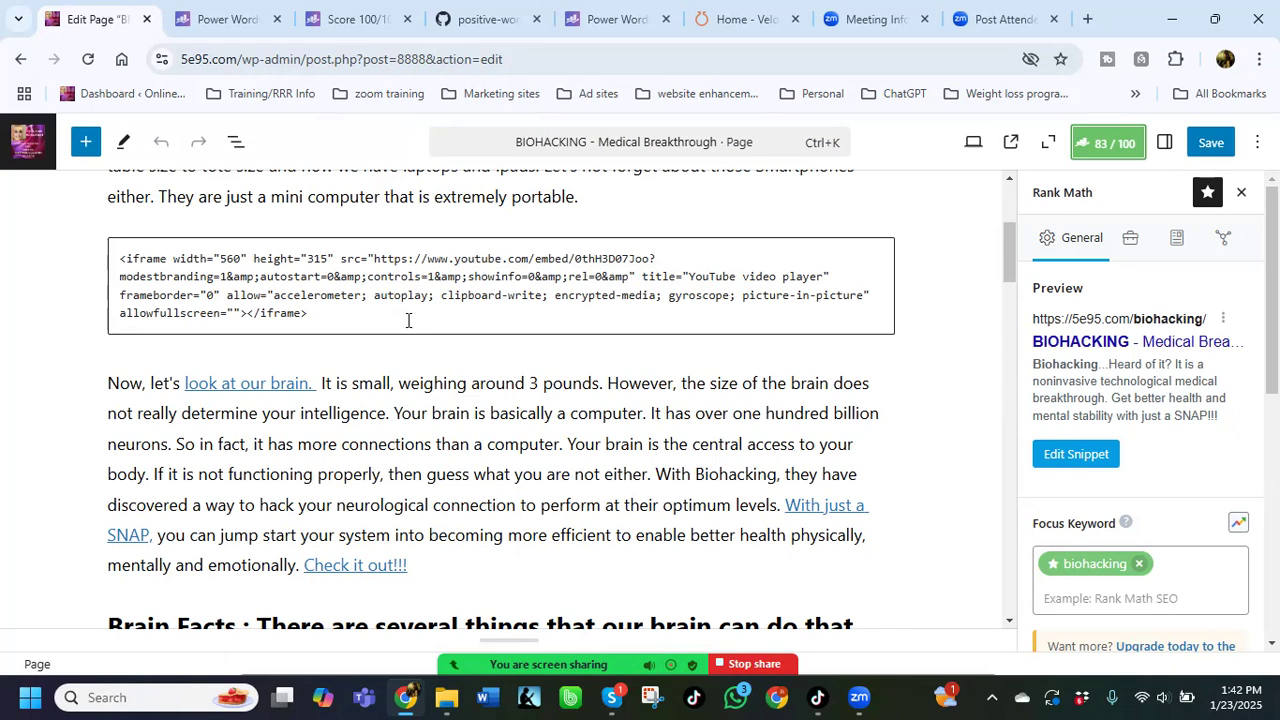
Step: Look through the BIOHACKING page's headings and paragraphs down to the conclusion and back up to the introduction
{"action": "scroll", "coordinate": [460, 240], "scroll_direction": "down", "scroll_amount": 4}
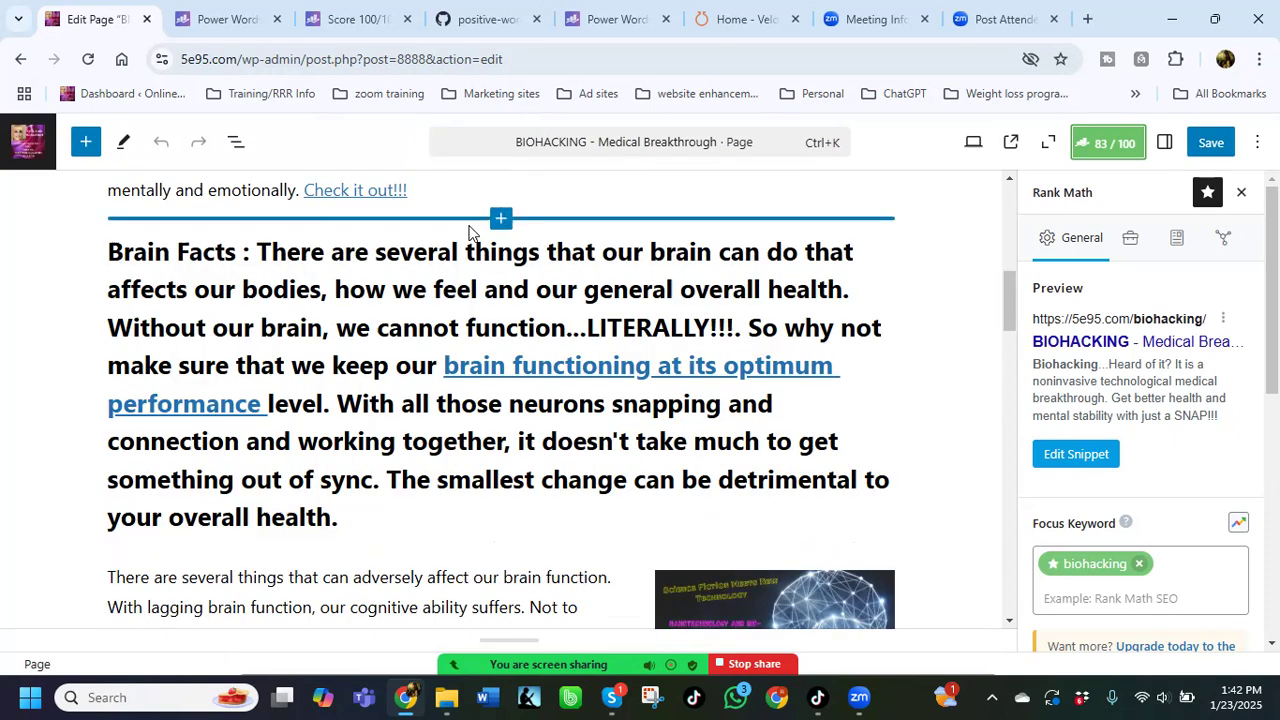
{"action": "scroll", "coordinate": [470, 232], "scroll_direction": "down", "scroll_amount": 5}
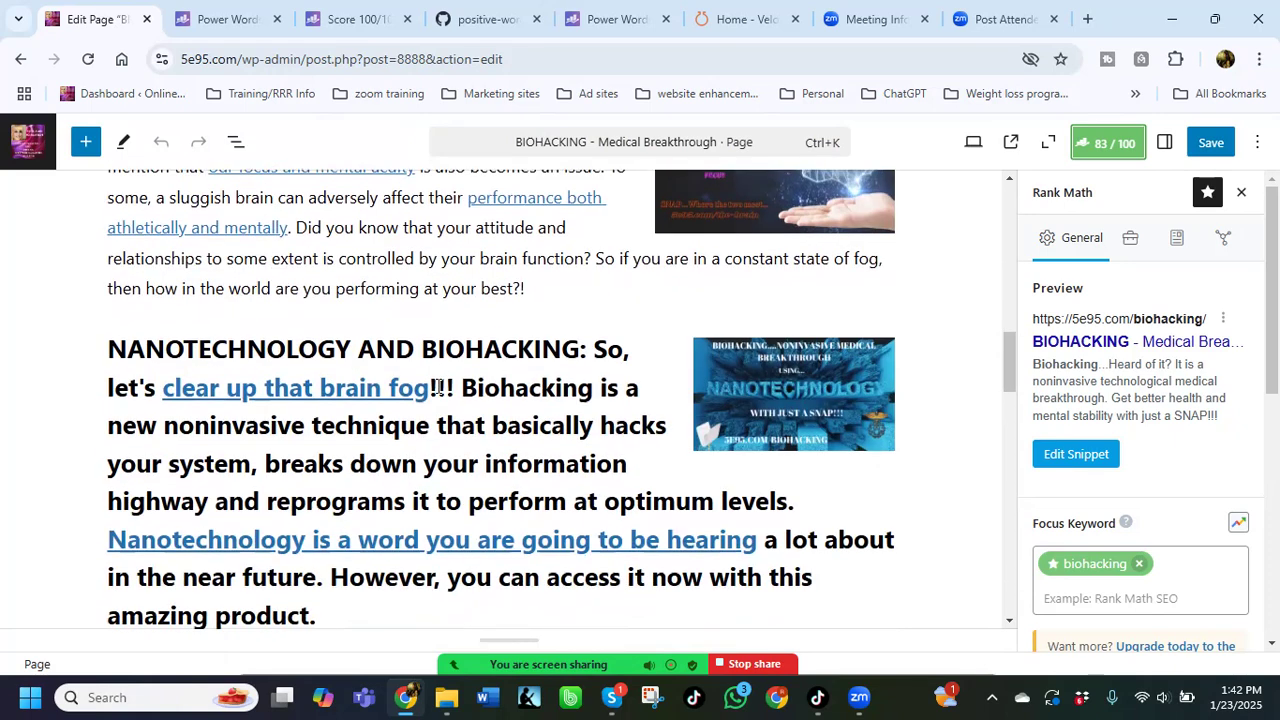
{"action": "scroll", "coordinate": [437, 390], "scroll_direction": "down", "scroll_amount": 10}
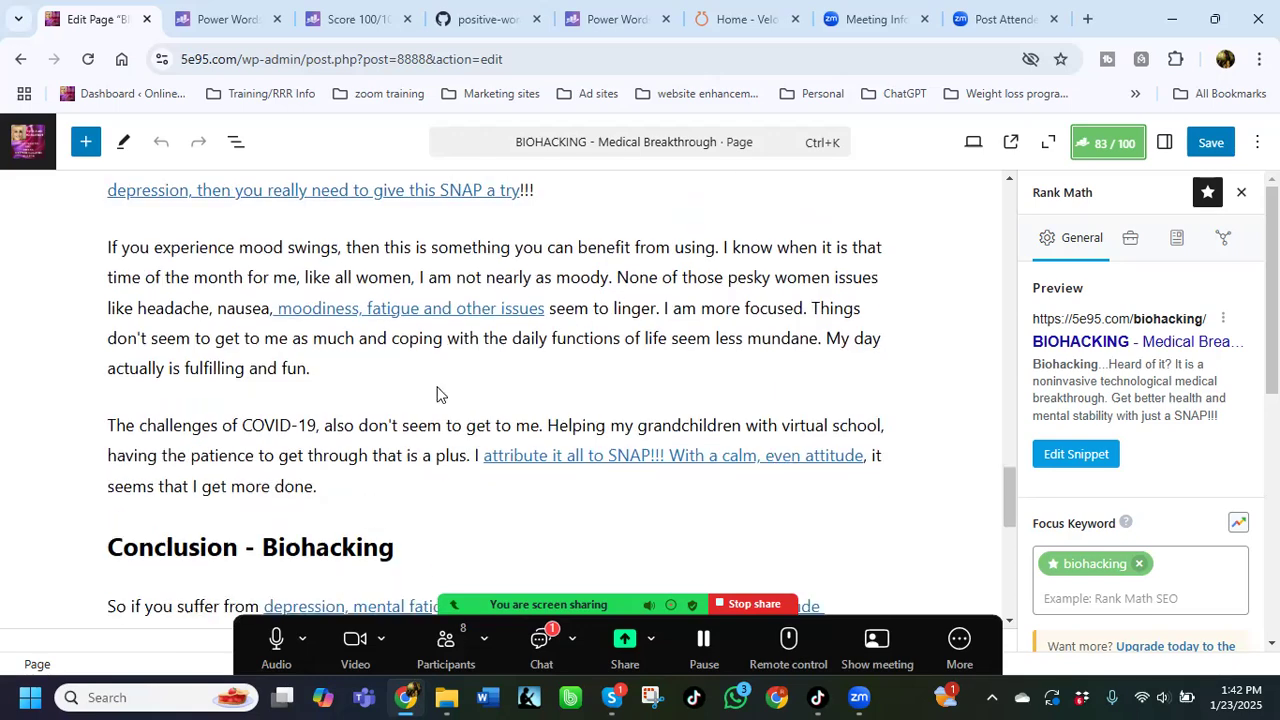
{"action": "scroll", "coordinate": [437, 394], "scroll_direction": "down", "scroll_amount": 2}
{"action": "scroll", "coordinate": [437, 394], "scroll_direction": "down", "scroll_amount": 5}
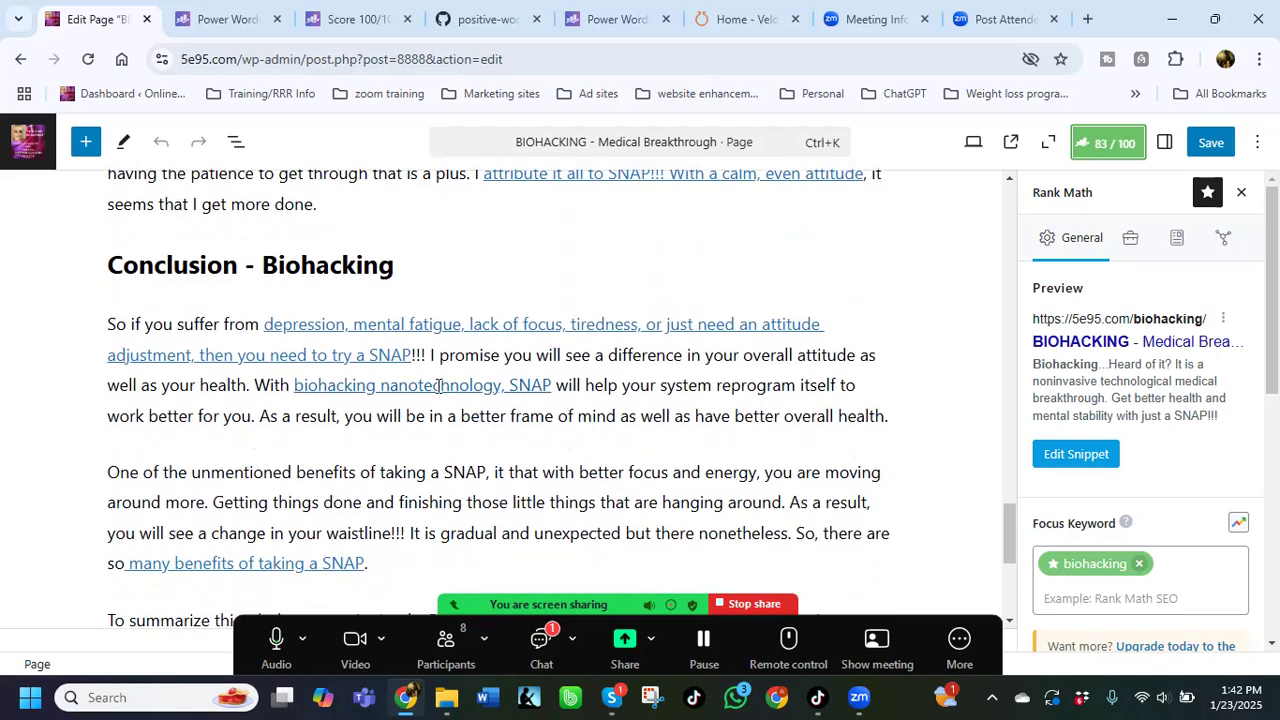
{"action": "scroll", "coordinate": [437, 394], "scroll_direction": "up", "scroll_amount": 5}
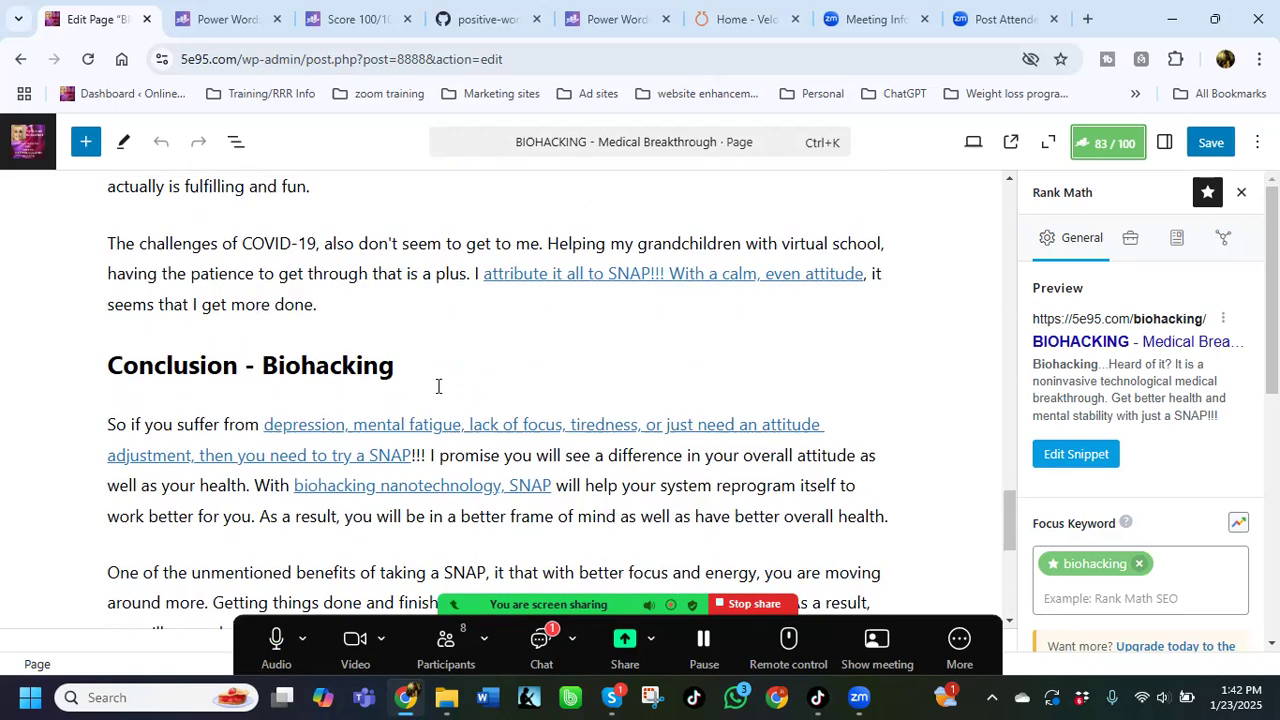
{"action": "scroll", "coordinate": [437, 386], "scroll_direction": "up", "scroll_amount": 10}
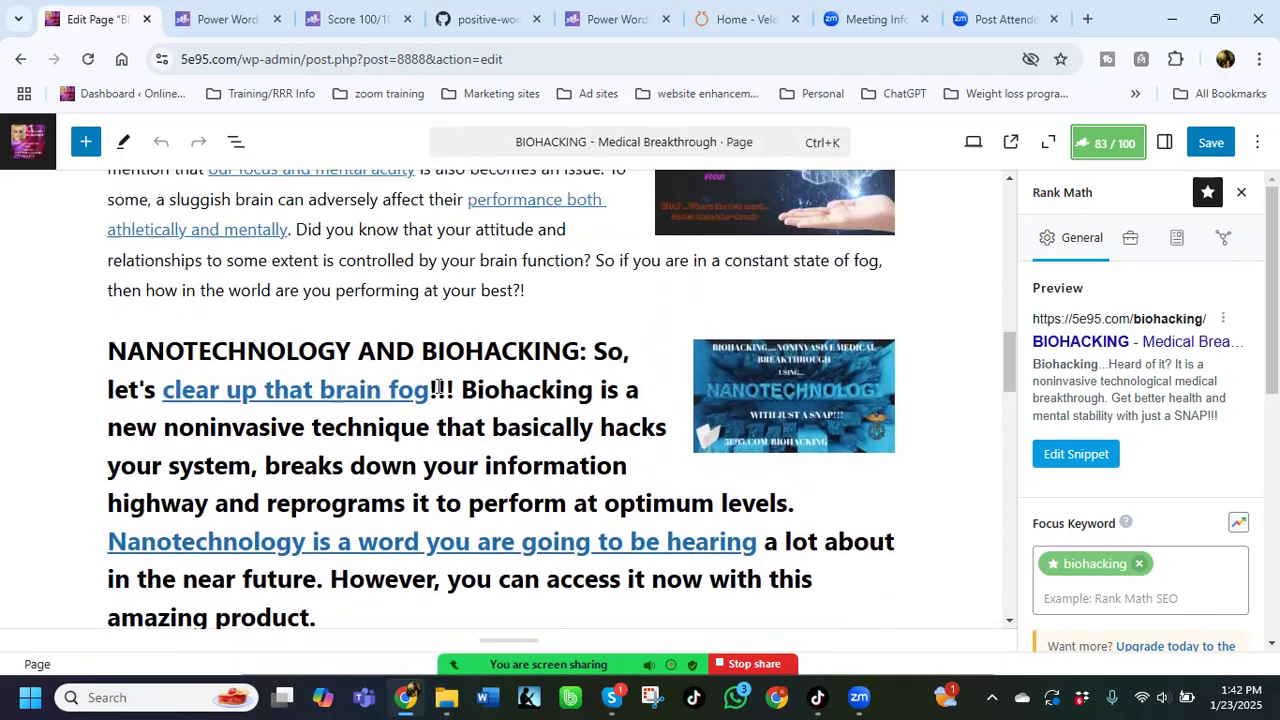
{"action": "scroll", "coordinate": [437, 386], "scroll_direction": "up", "scroll_amount": 6}
{"action": "scroll", "coordinate": [437, 386], "scroll_direction": "up", "scroll_amount": 3}
{"action": "scroll", "coordinate": [393, 310], "scroll_direction": "up", "scroll_amount": 4}
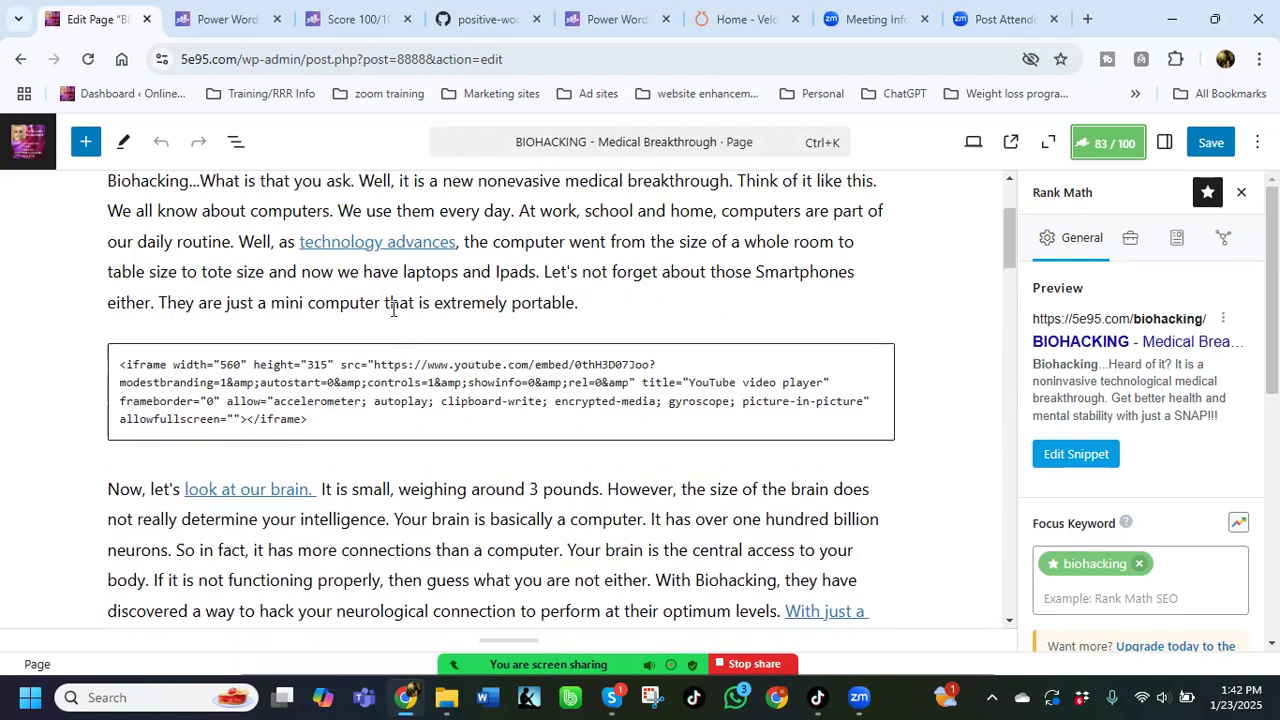
Step: Insert a Table of Contents by Rank Math block between the introduction and the YouTube embed code, and look over its entries
{"action": "scroll", "coordinate": [394, 314], "scroll_direction": "down", "scroll_amount": 2}
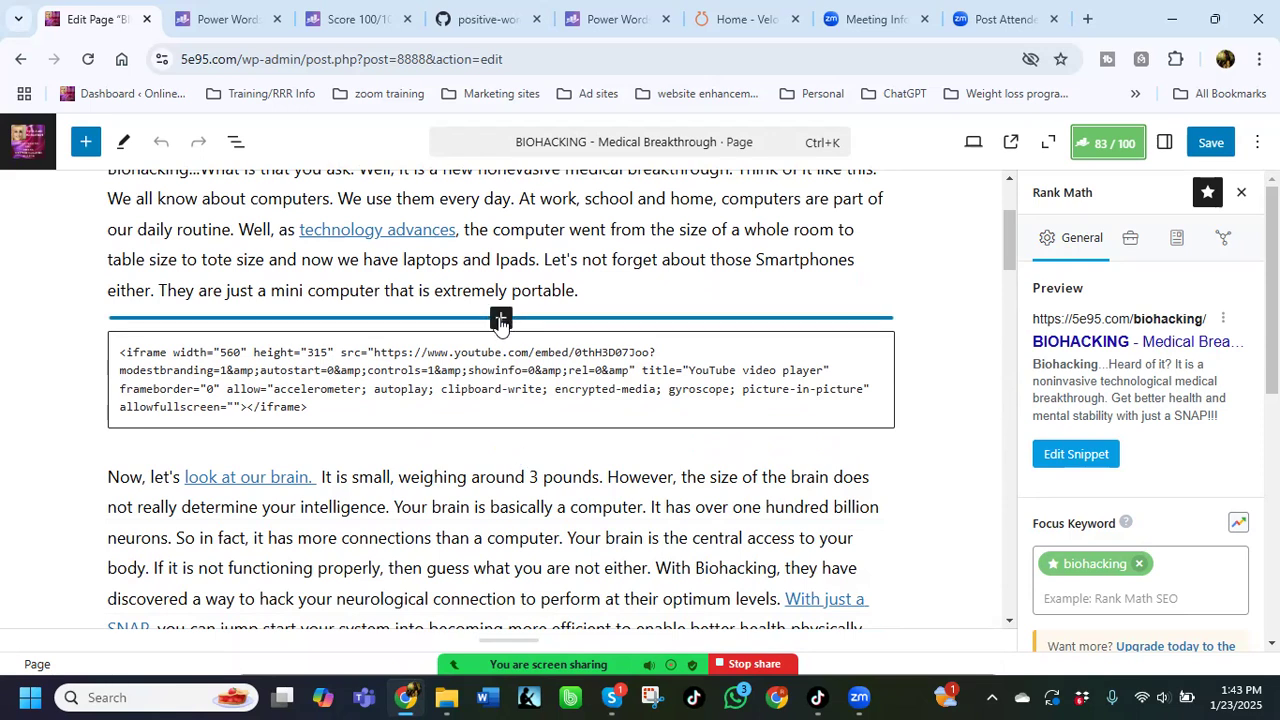
{"action": "left_click", "coordinate": [500, 320]}
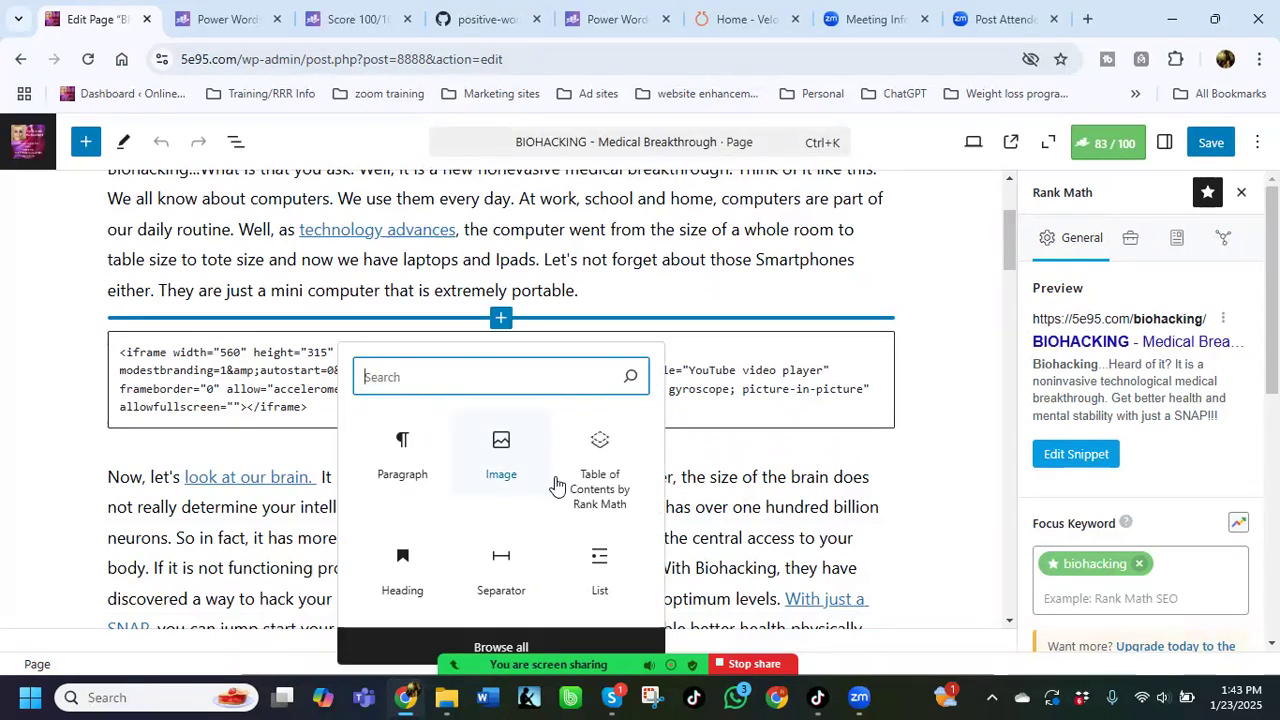
{"action": "left_click", "coordinate": [599, 455]}
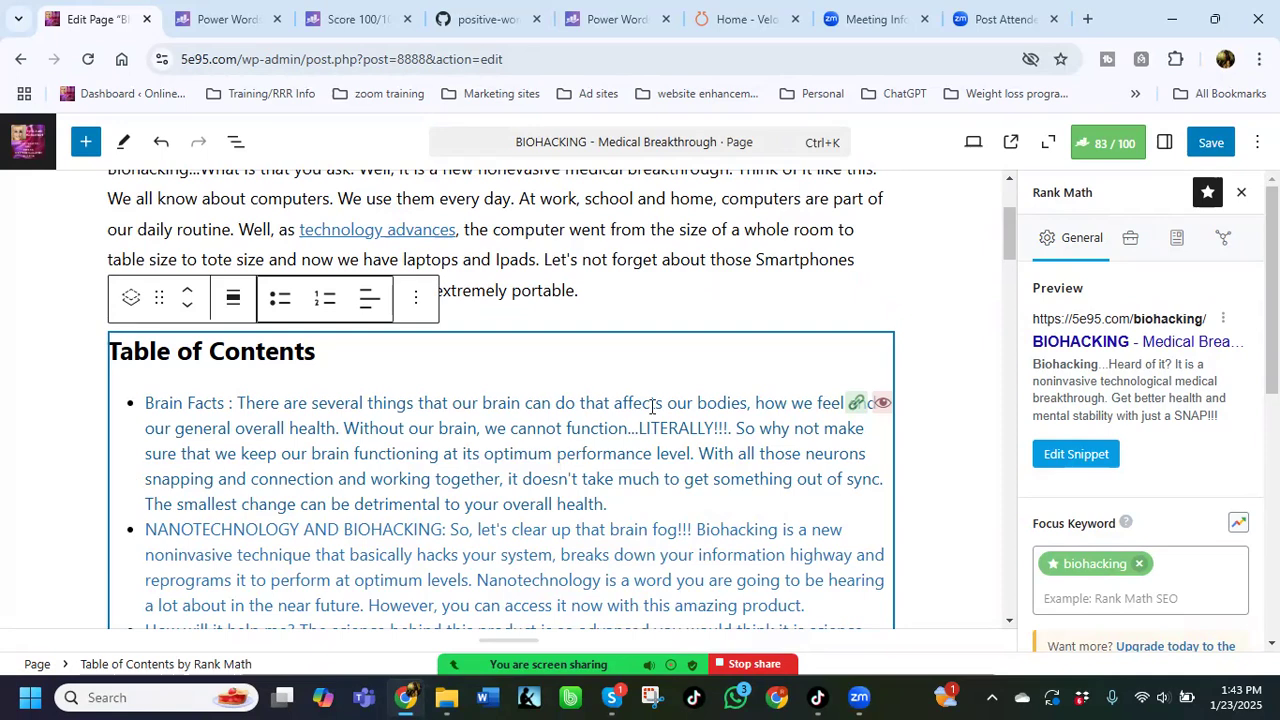
{"action": "scroll", "coordinate": [560, 463], "scroll_direction": "down", "scroll_amount": 2}
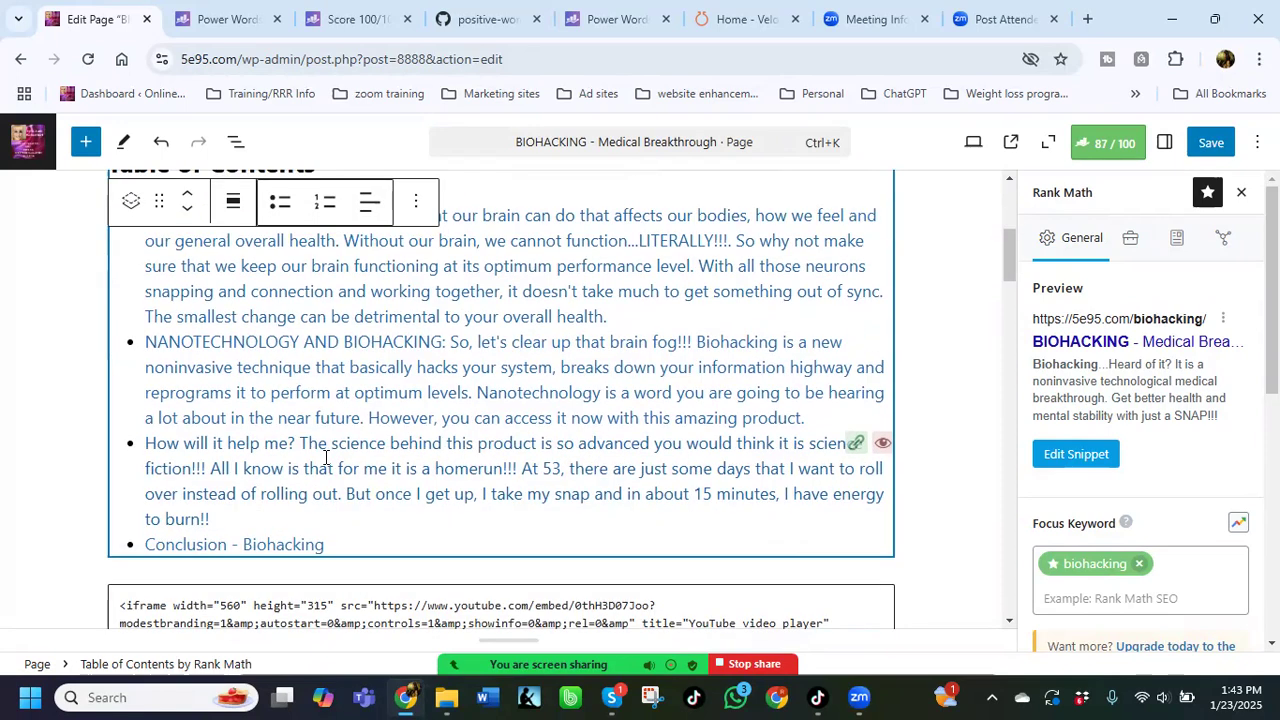
{"action": "scroll", "coordinate": [325, 457], "scroll_direction": "up", "scroll_amount": 1}
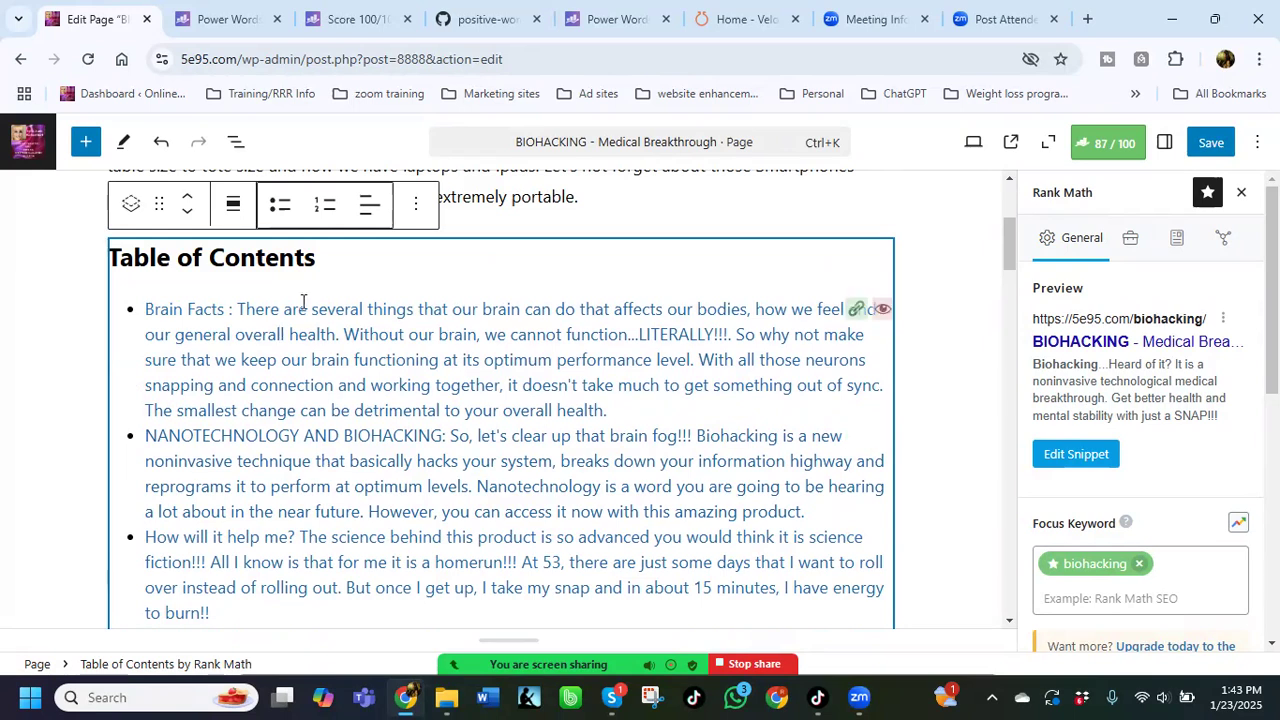
Step: Delete the Table of Contents block from the BIOHACKING page
{"action": "left_click", "coordinate": [415, 203]}
{"action": "scroll", "coordinate": [520, 600], "scroll_direction": "down", "scroll_amount": 1}
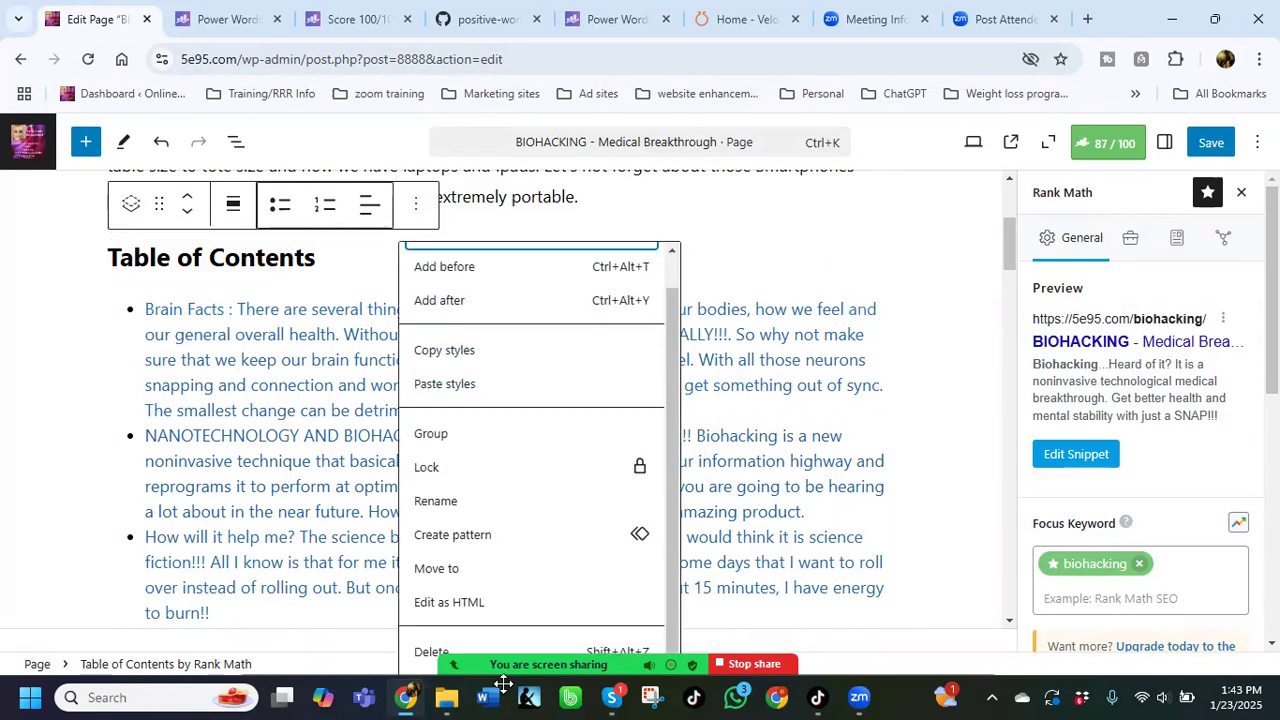
{"action": "scroll", "coordinate": [588, 522], "scroll_direction": "down", "scroll_amount": 3}
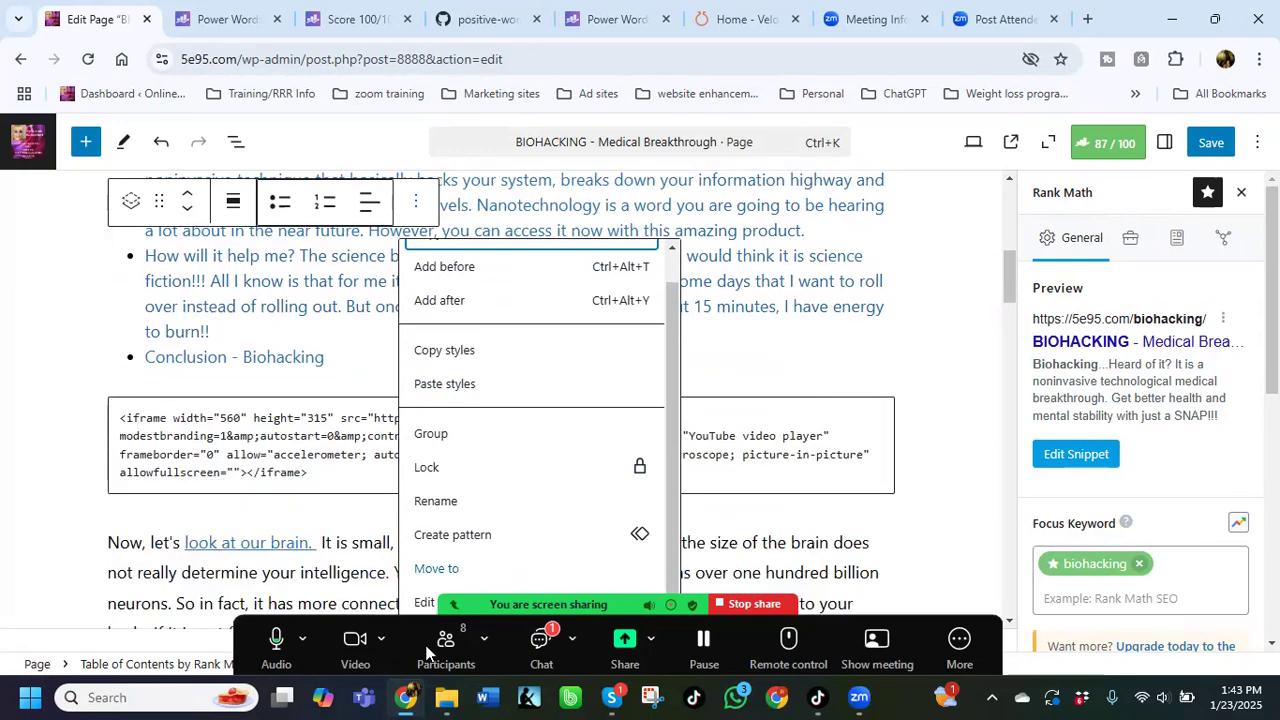
{"action": "left_click", "coordinate": [428, 653]}
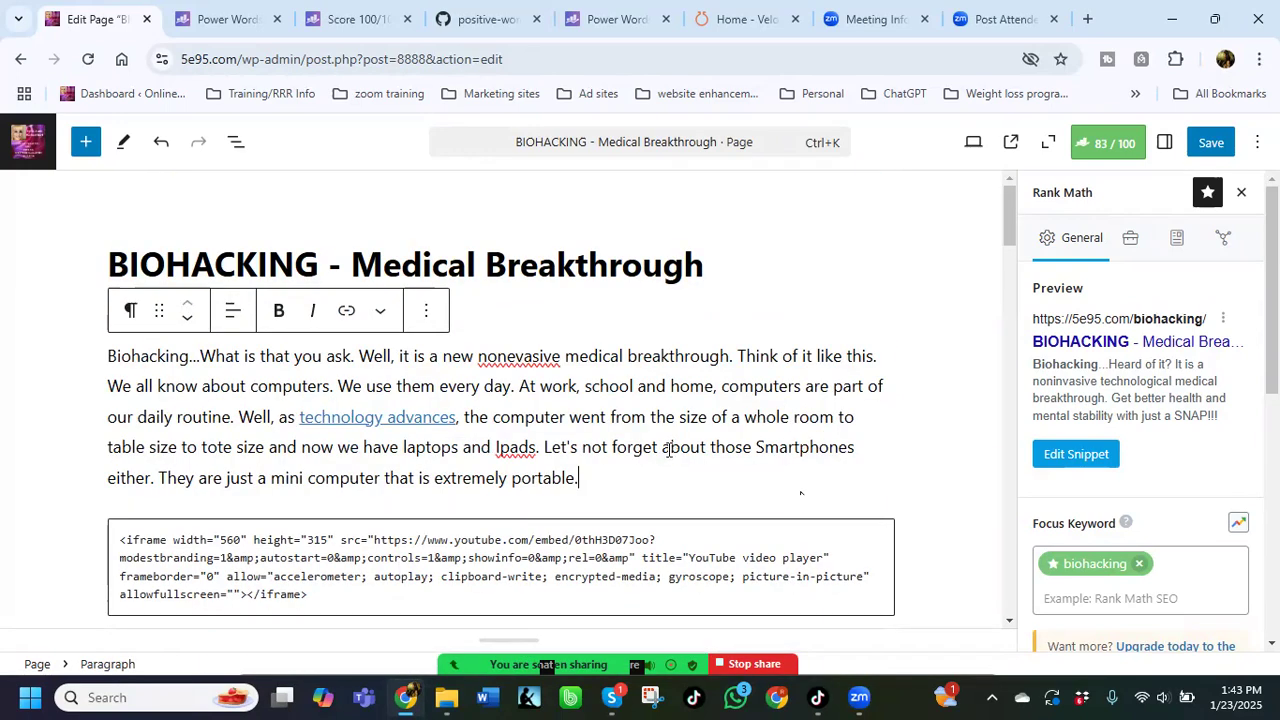
Step: Examine the long Brain Facts, Nanotechnology and Biohacking, and How will it help me headings in the page content
{"action": "scroll", "coordinate": [669, 455], "scroll_direction": "down", "scroll_amount": 2}
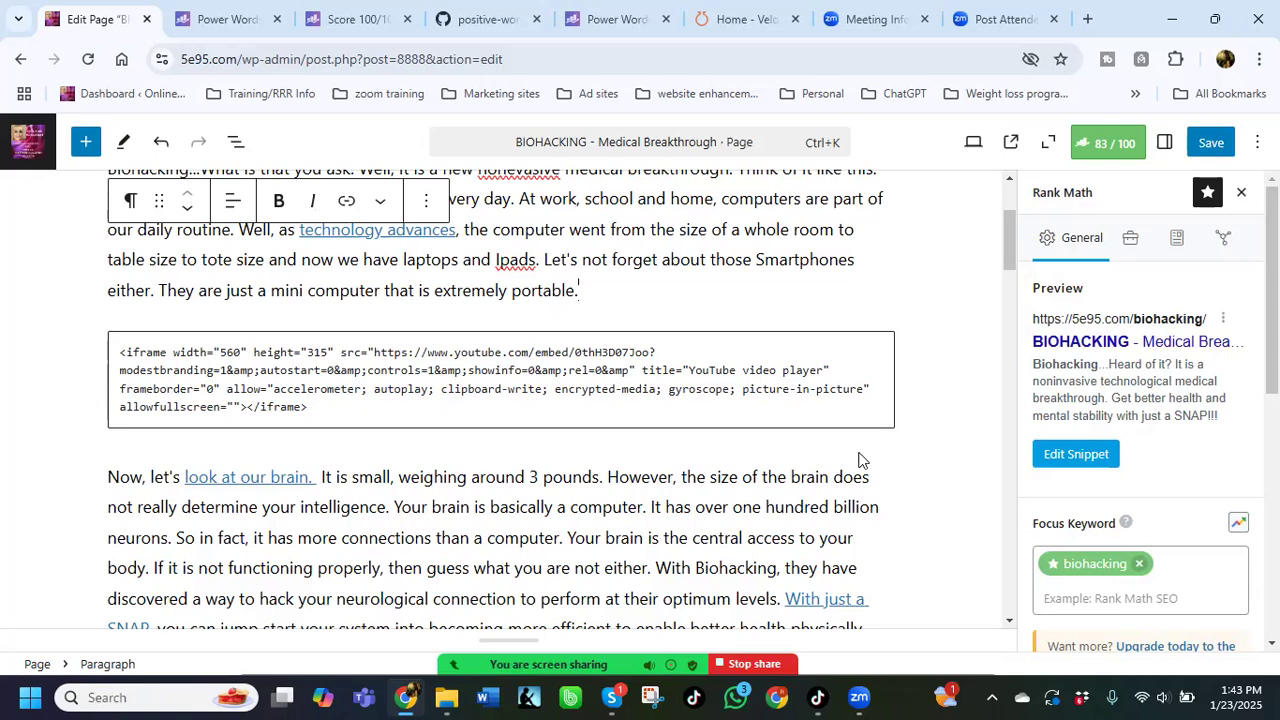
{"action": "scroll", "coordinate": [905, 465], "scroll_direction": "down", "scroll_amount": 3}
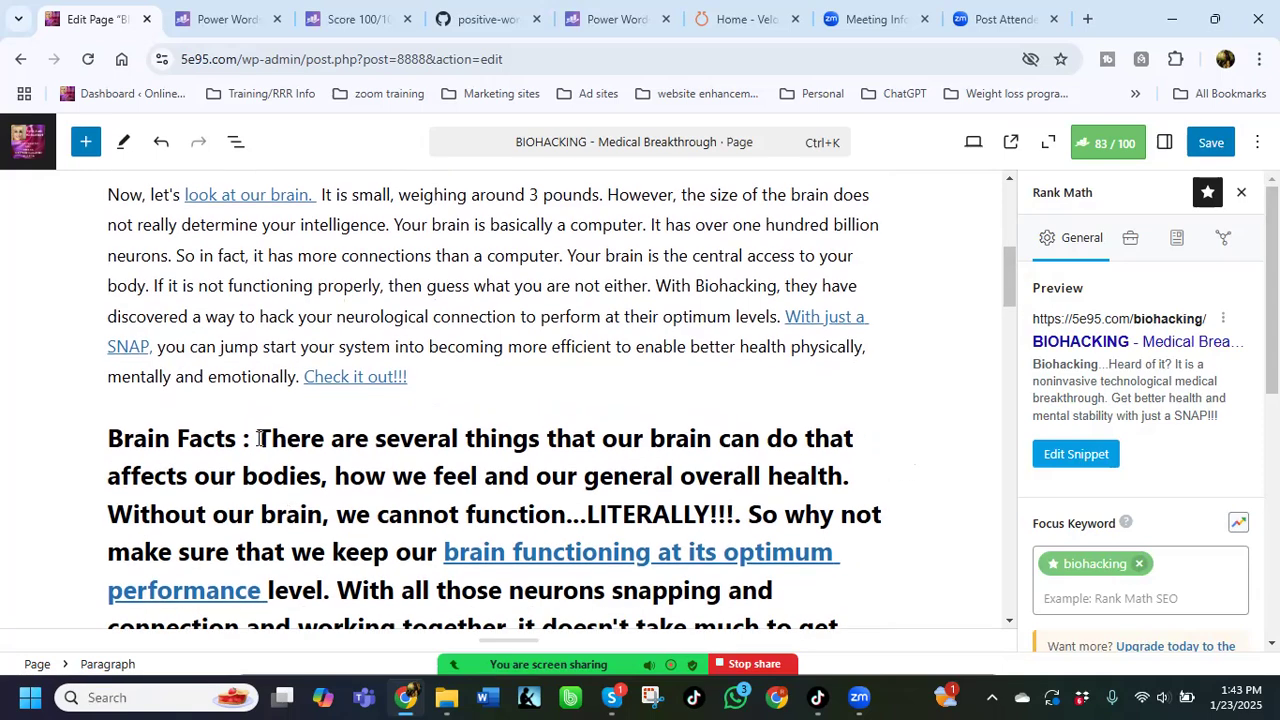
{"action": "scroll", "coordinate": [379, 447], "scroll_direction": "down", "scroll_amount": 2}
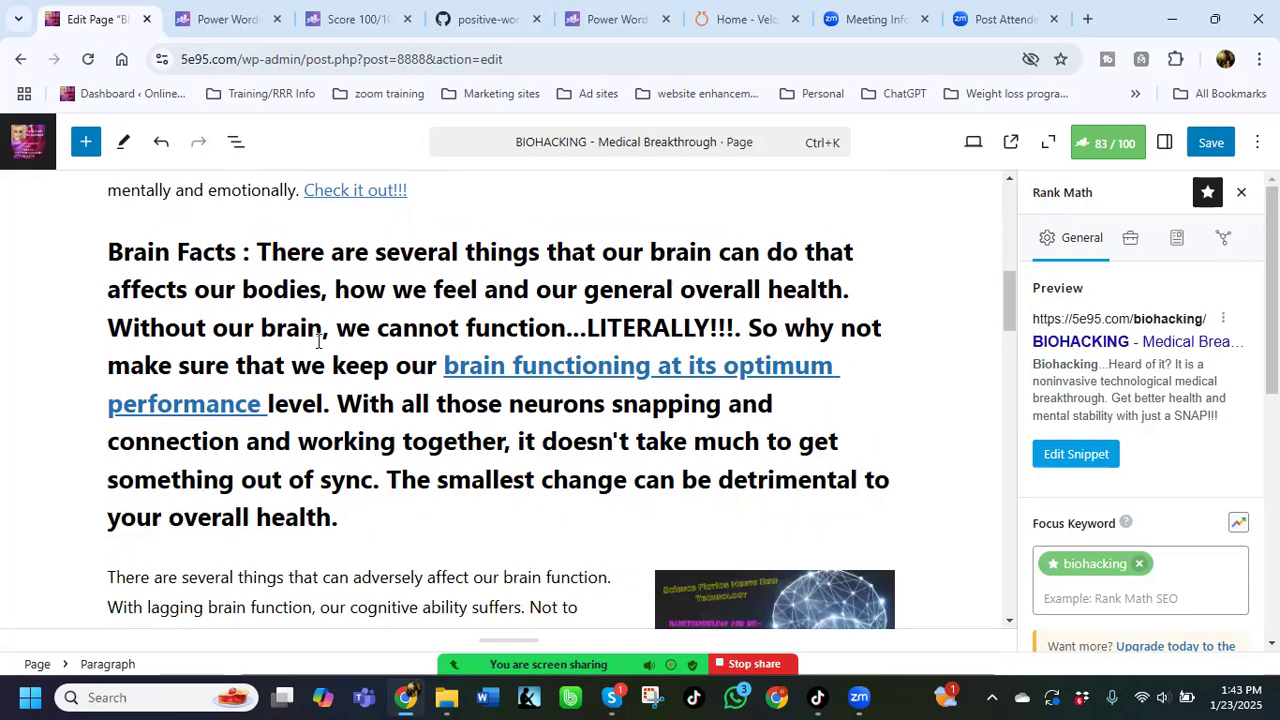
{"action": "scroll", "coordinate": [330, 350], "scroll_direction": "down", "scroll_amount": 6}
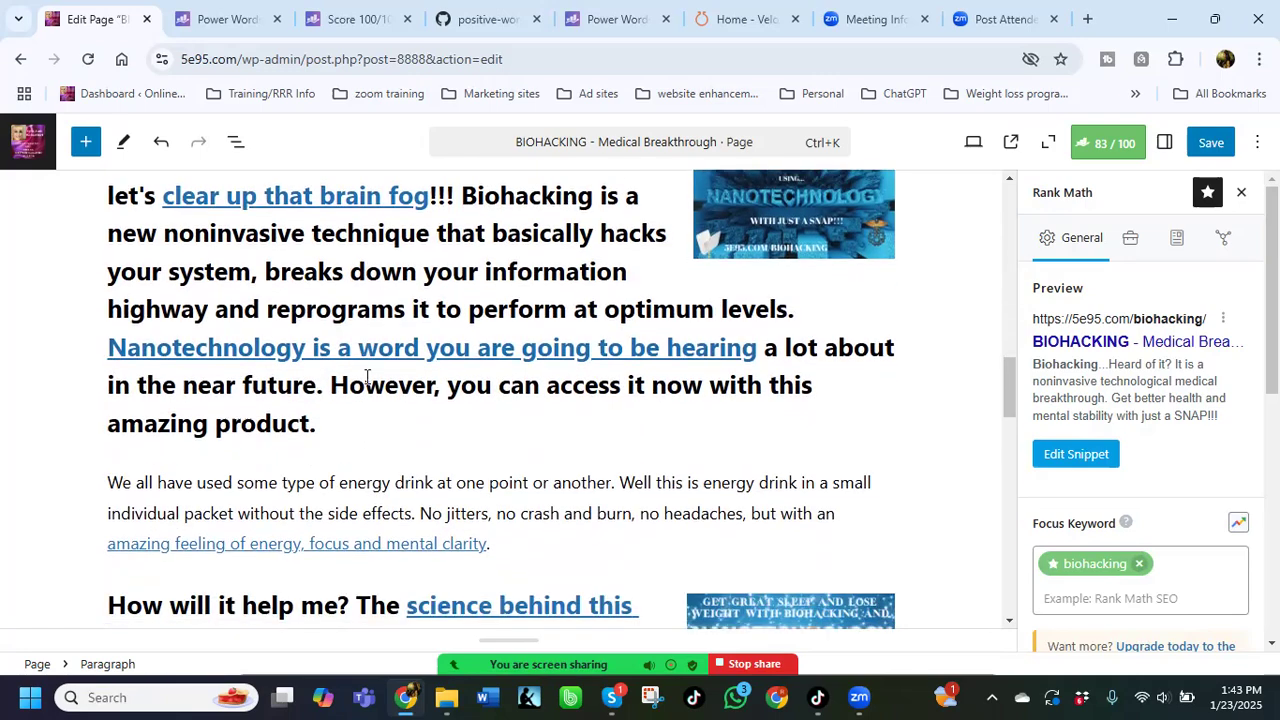
{"action": "scroll", "coordinate": [367, 376], "scroll_direction": "down", "scroll_amount": 3}
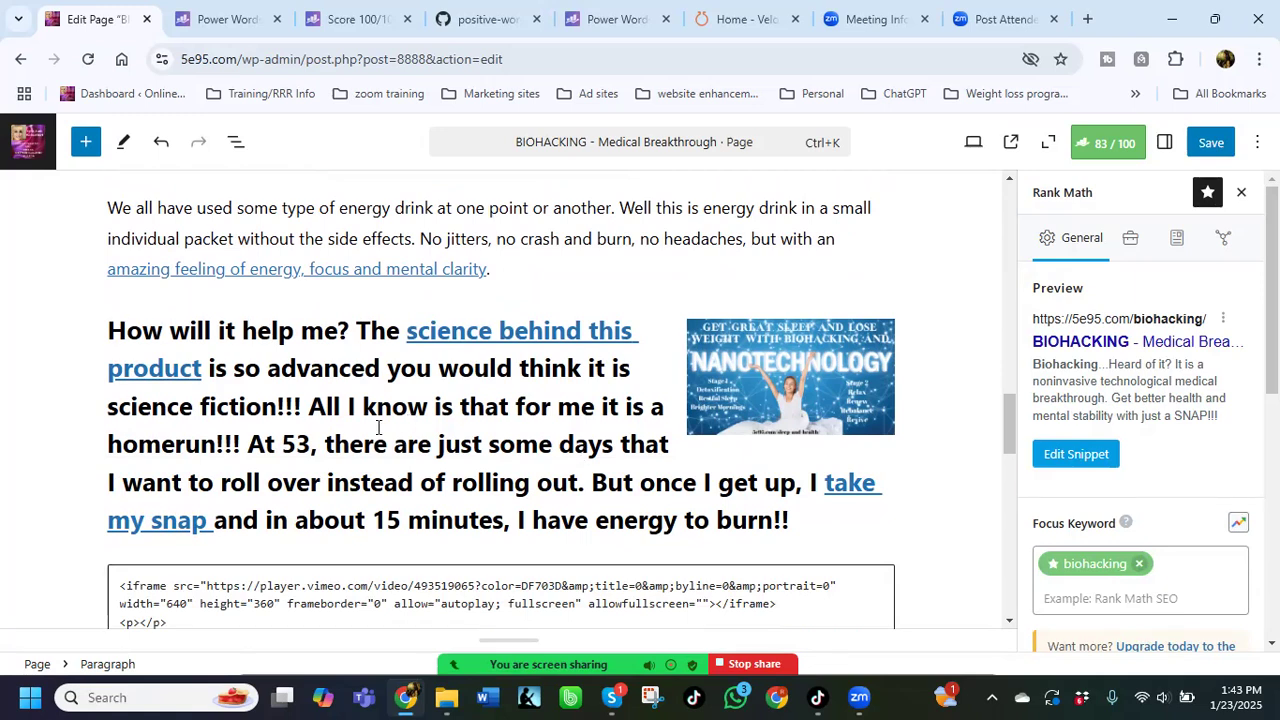
{"action": "scroll", "coordinate": [312, 378], "scroll_direction": "down", "scroll_amount": 2}
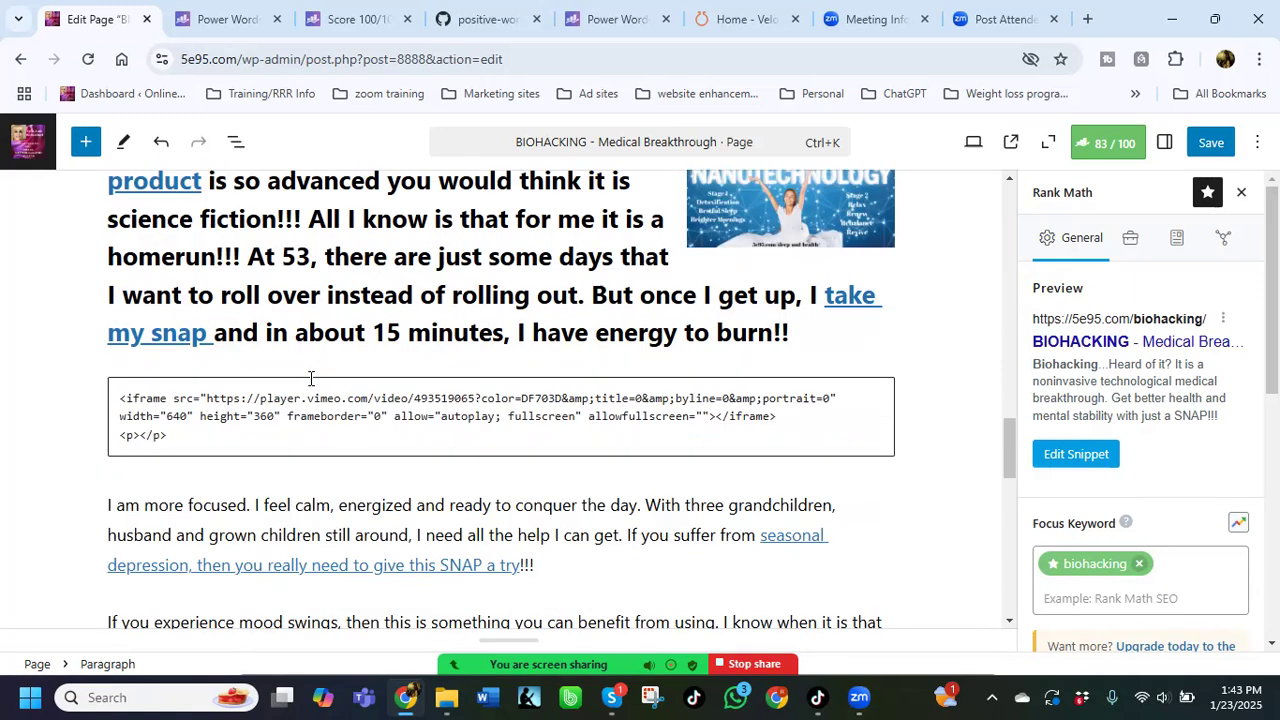
{"action": "scroll", "coordinate": [766, 526], "scroll_direction": "down", "scroll_amount": 1}
{"action": "scroll", "coordinate": [1088, 566], "scroll_direction": "down", "scroll_amount": 1}
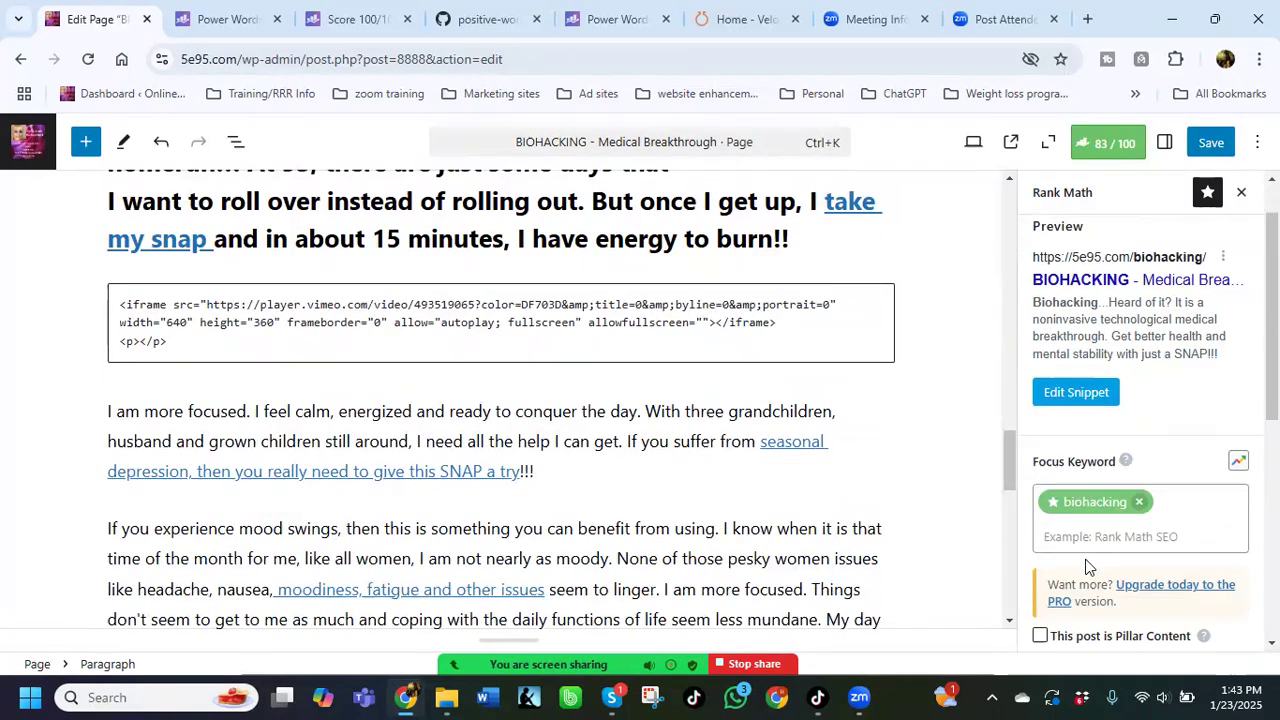
{"action": "scroll", "coordinate": [1088, 566], "scroll_direction": "down", "scroll_amount": 2}
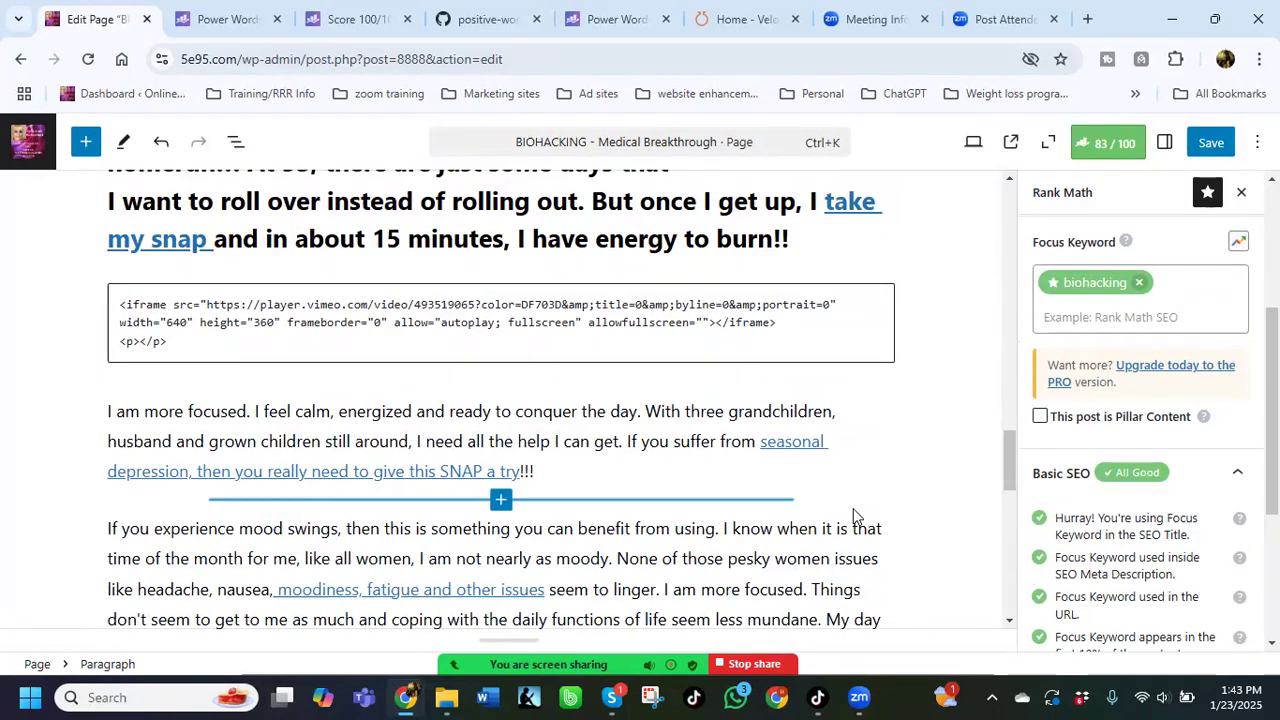
{"action": "scroll", "coordinate": [457, 370], "scroll_direction": "down", "scroll_amount": 1}
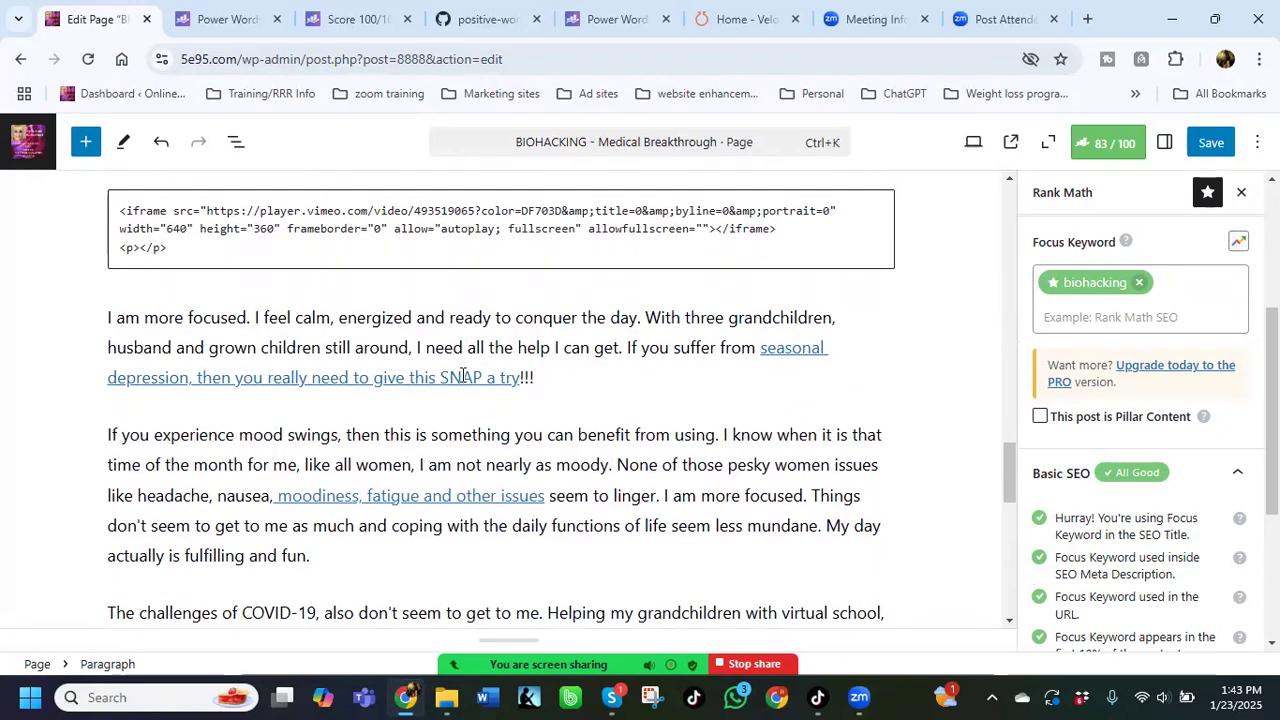
{"action": "scroll", "coordinate": [453, 362], "scroll_direction": "up", "scroll_amount": 3}
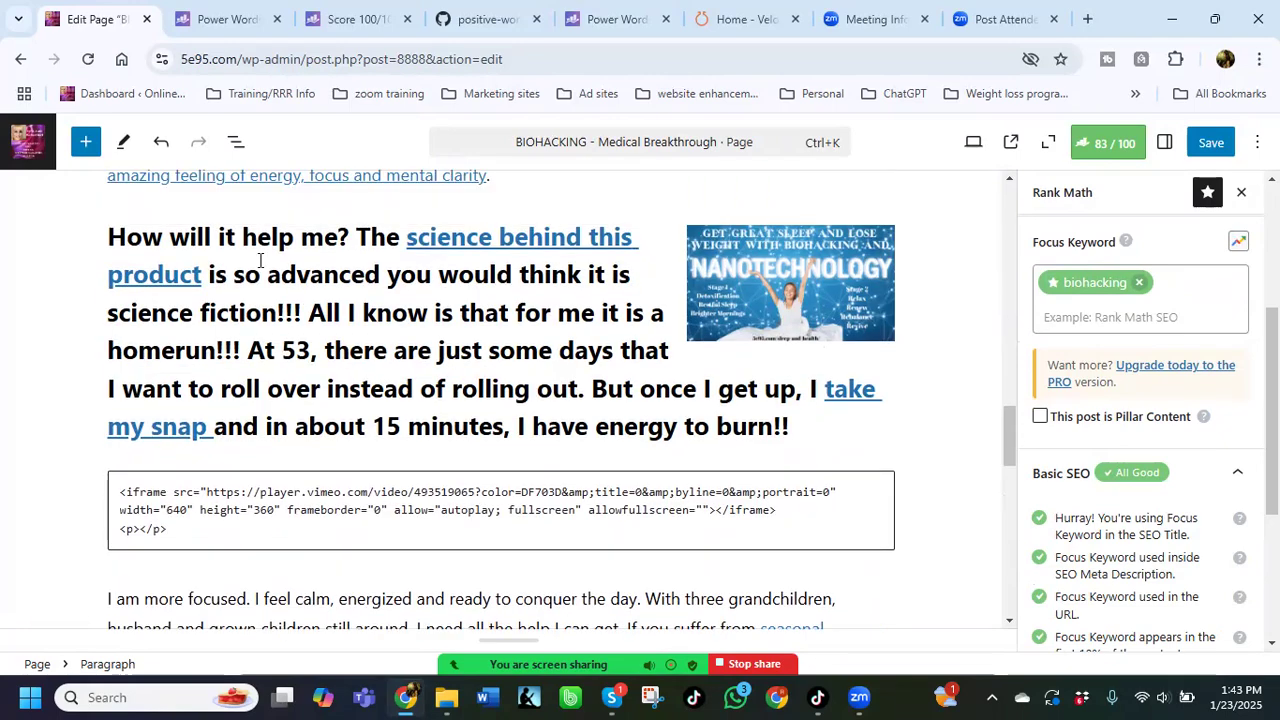
{"action": "scroll", "coordinate": [478, 325], "scroll_direction": "up", "scroll_amount": 5}
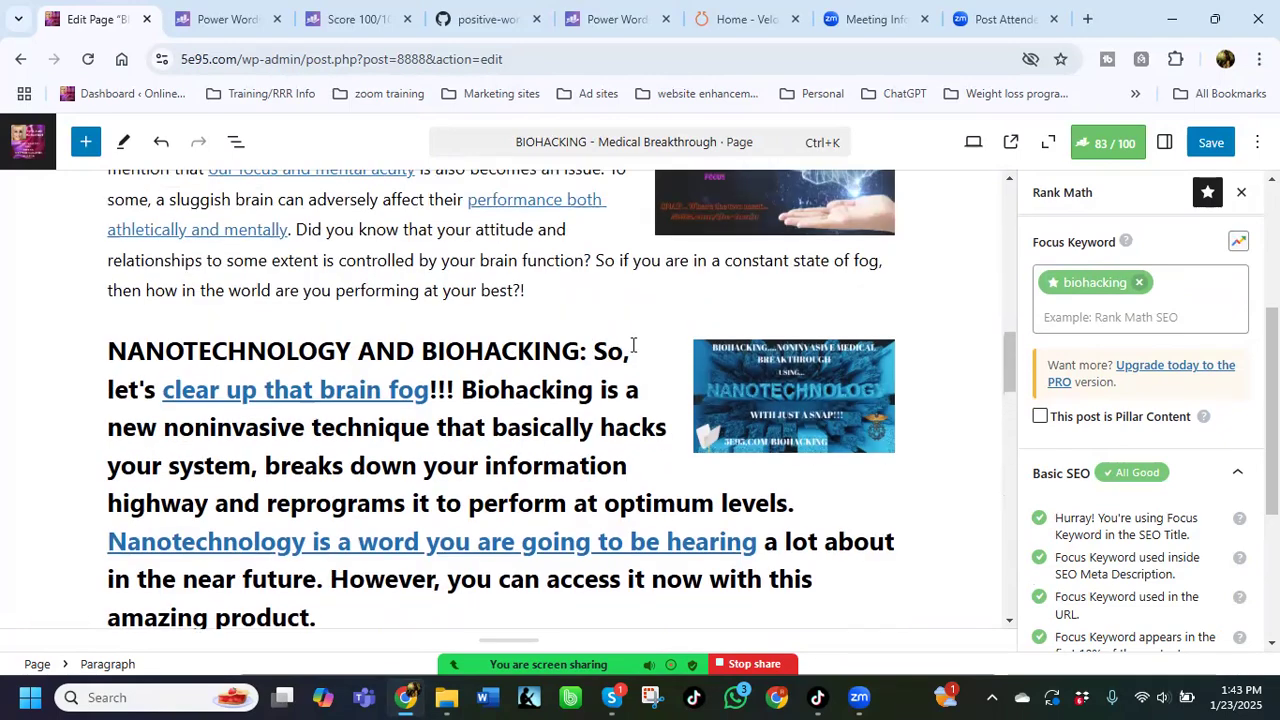
{"action": "scroll", "coordinate": [509, 343], "scroll_direction": "up", "scroll_amount": 1}
{"action": "scroll", "coordinate": [569, 371], "scroll_direction": "down", "scroll_amount": 2}
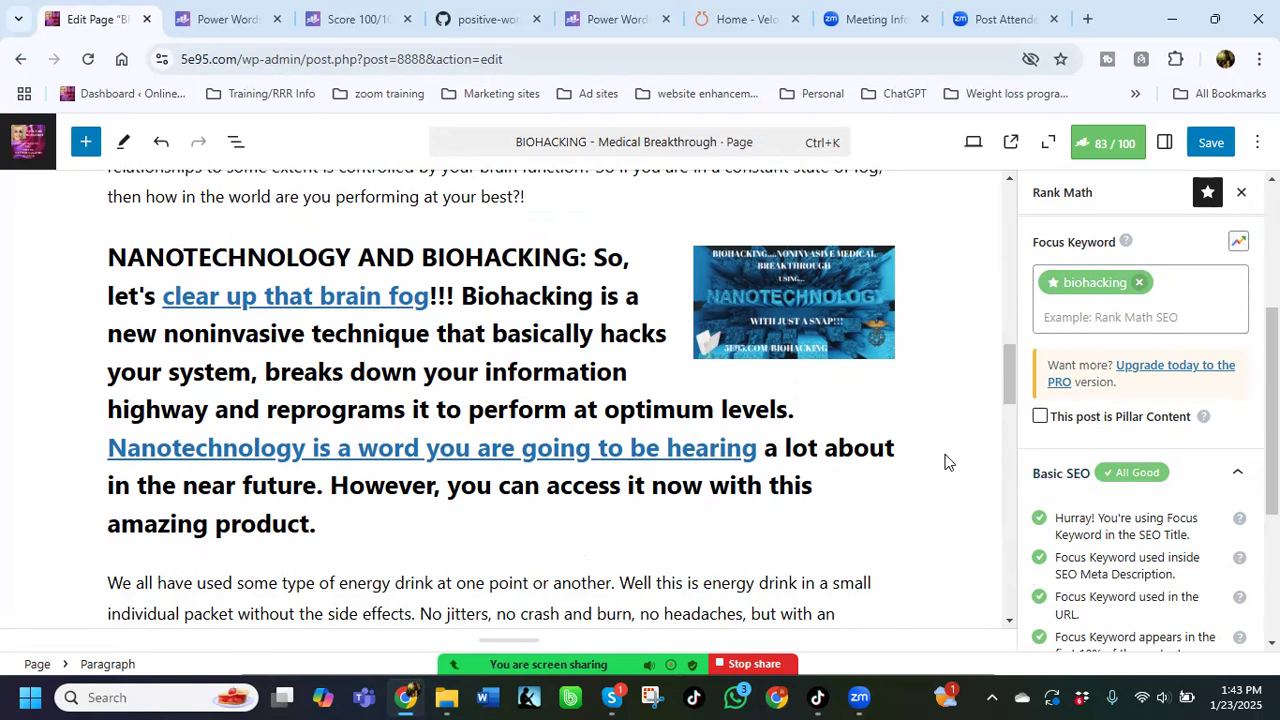
{"action": "scroll", "coordinate": [831, 420], "scroll_direction": "up", "scroll_amount": 1}
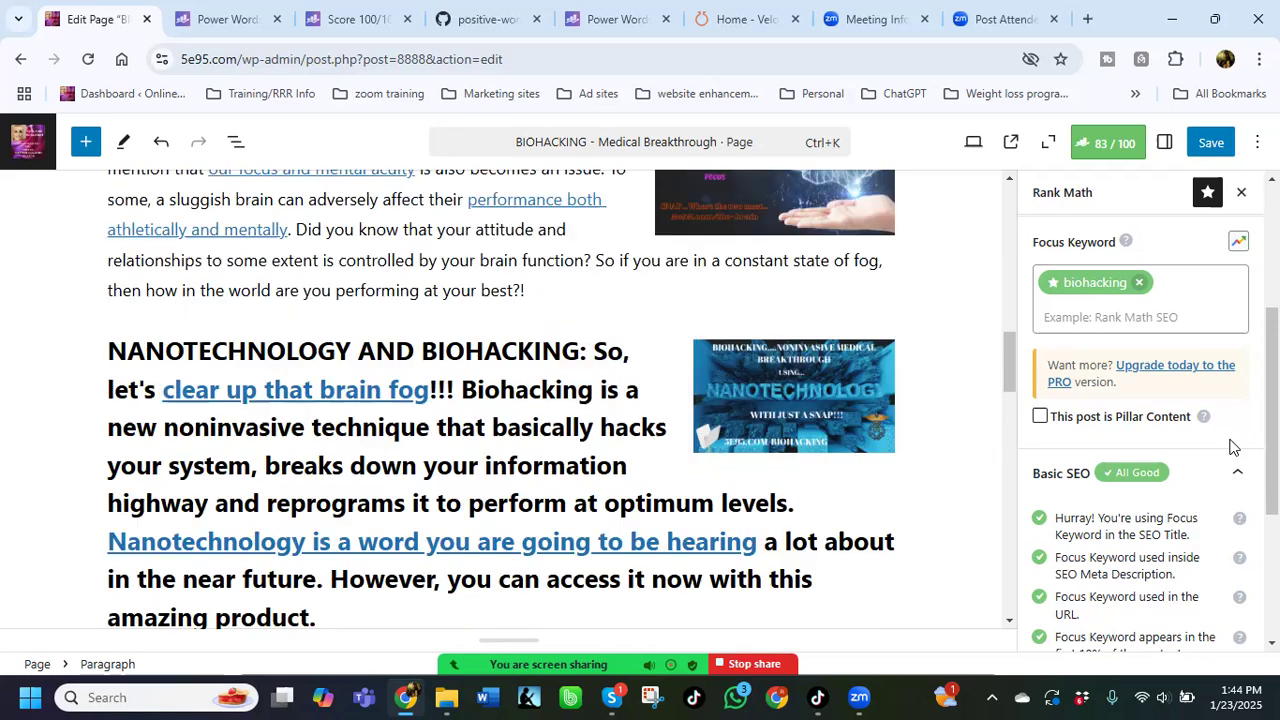
Step: Review the Rank Math Basic SEO, Additional, Title Readability and Content Readability checks for the BIOHACKING page
{"action": "scroll", "coordinate": [1229, 443], "scroll_direction": "down", "scroll_amount": 2}
{"action": "scroll", "coordinate": [1140, 450], "scroll_direction": "down", "scroll_amount": 1}
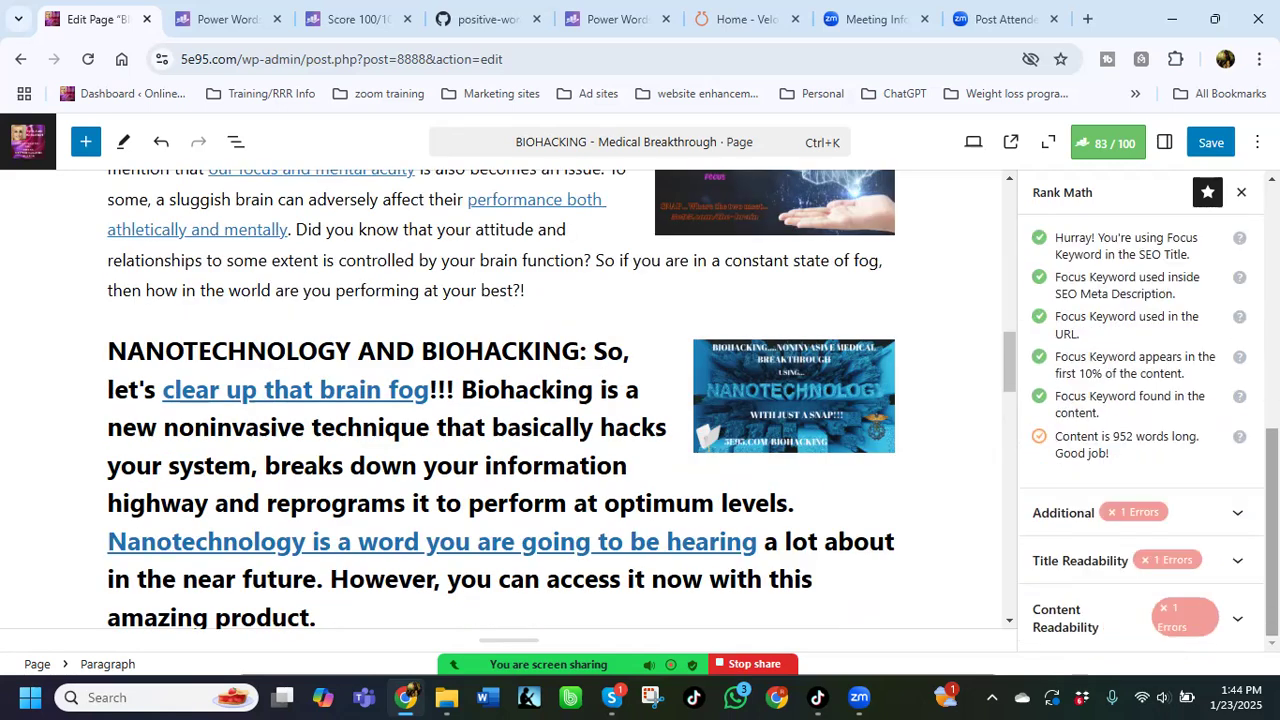
{"action": "left_click", "coordinate": [1122, 520]}
{"action": "scroll", "coordinate": [1122, 515], "scroll_direction": "down", "scroll_amount": 3}
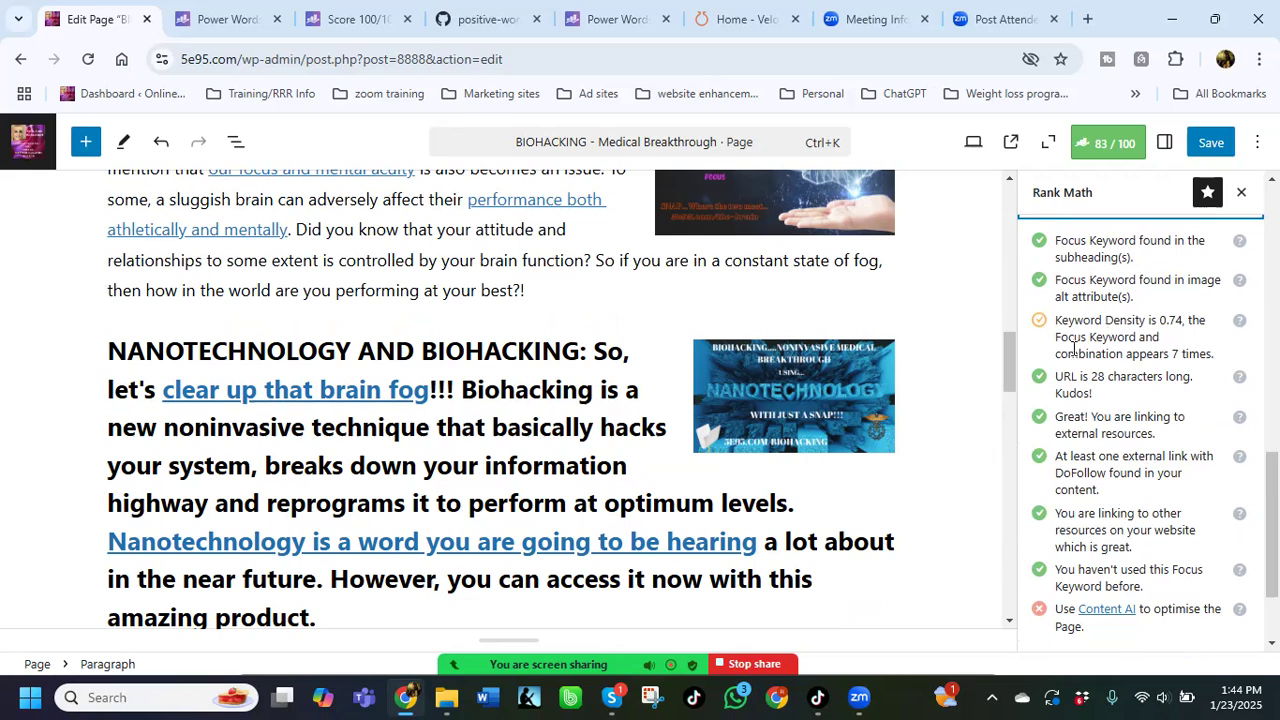
{"action": "scroll", "coordinate": [1150, 500], "scroll_direction": "down", "scroll_amount": 3}
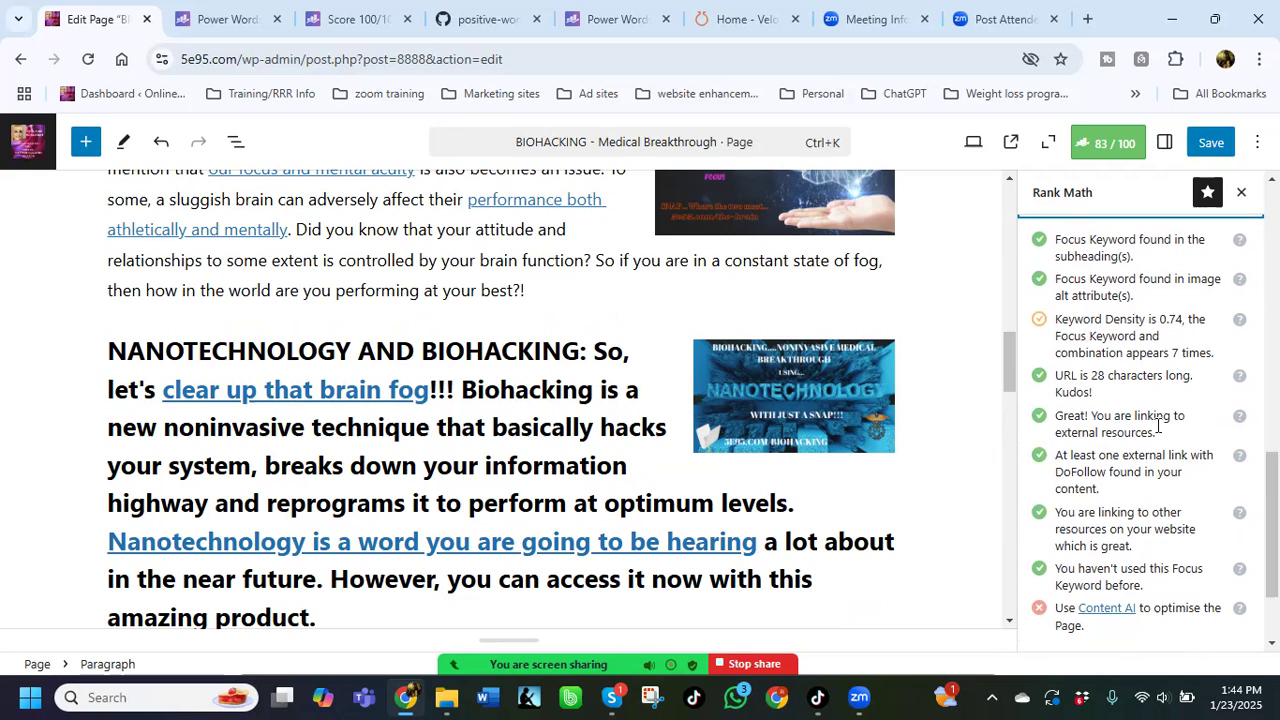
{"action": "left_click", "coordinate": [1167, 562]}
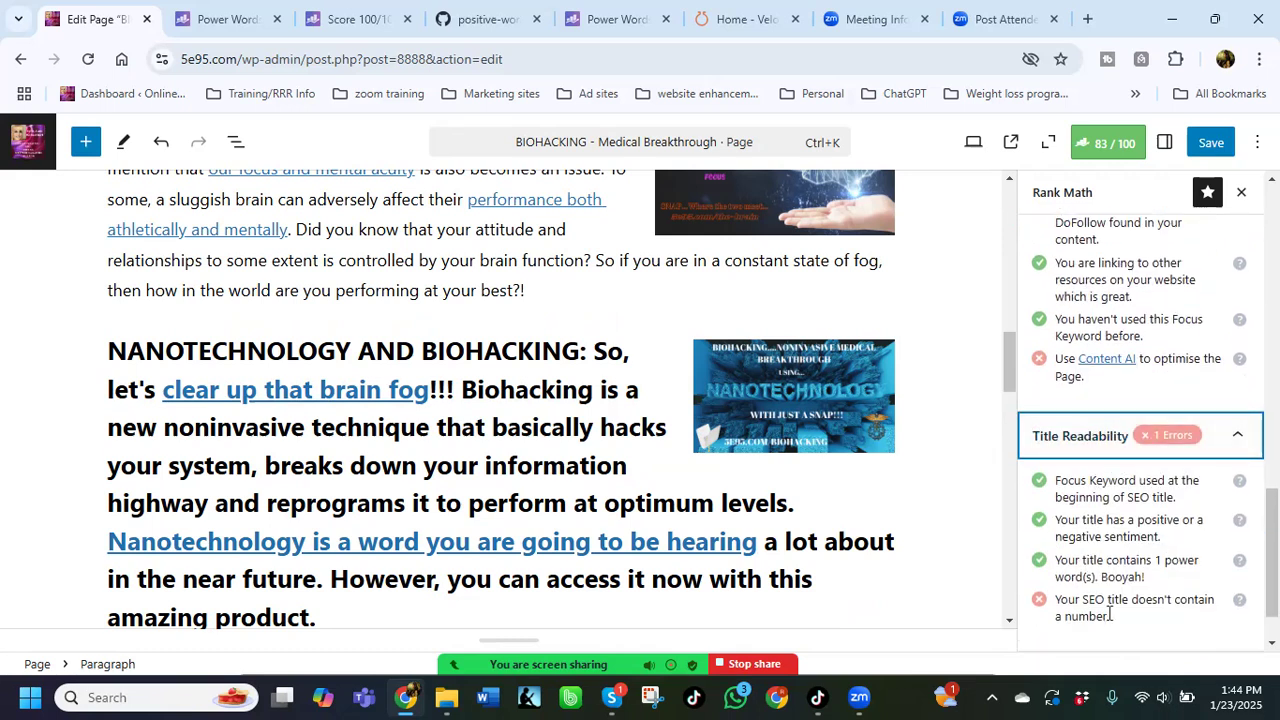
{"action": "scroll", "coordinate": [1163, 553], "scroll_direction": "down", "scroll_amount": 1}
{"action": "left_click", "coordinate": [1179, 621]}
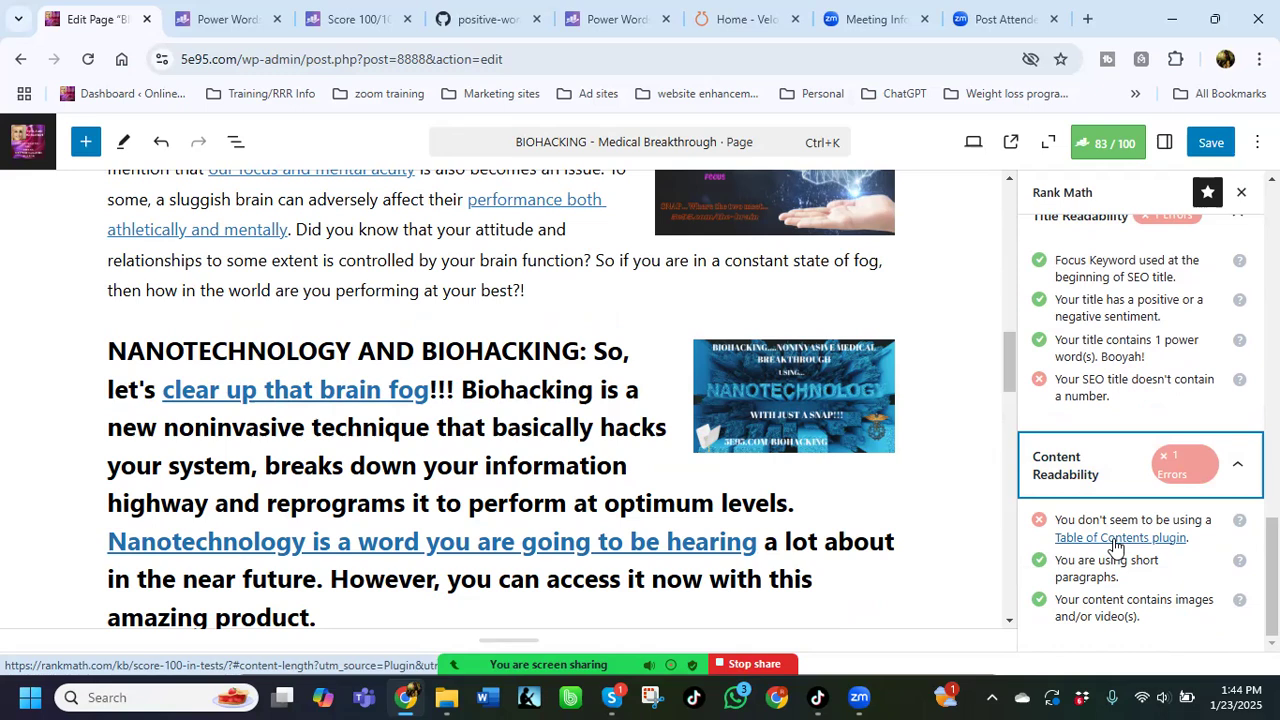
{"action": "scroll", "coordinate": [926, 374], "scroll_direction": "up", "scroll_amount": 2}
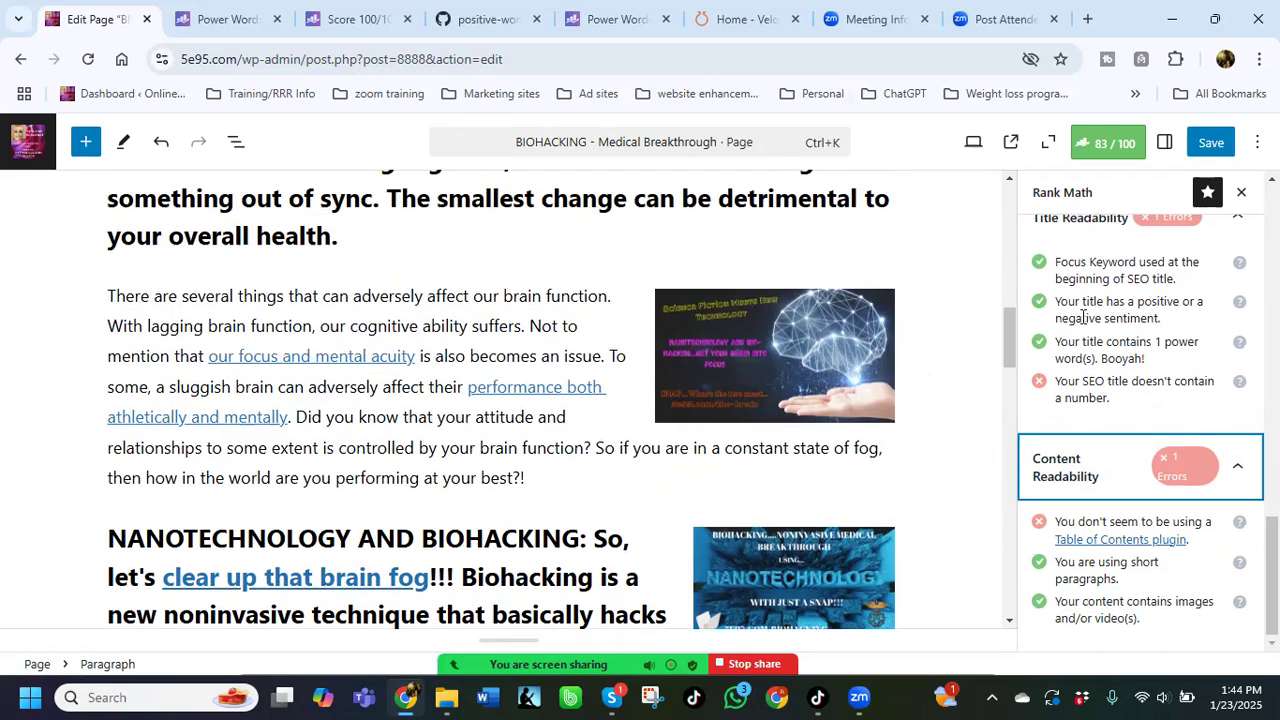
{"action": "scroll", "coordinate": [1083, 316], "scroll_direction": "up", "scroll_amount": 2}
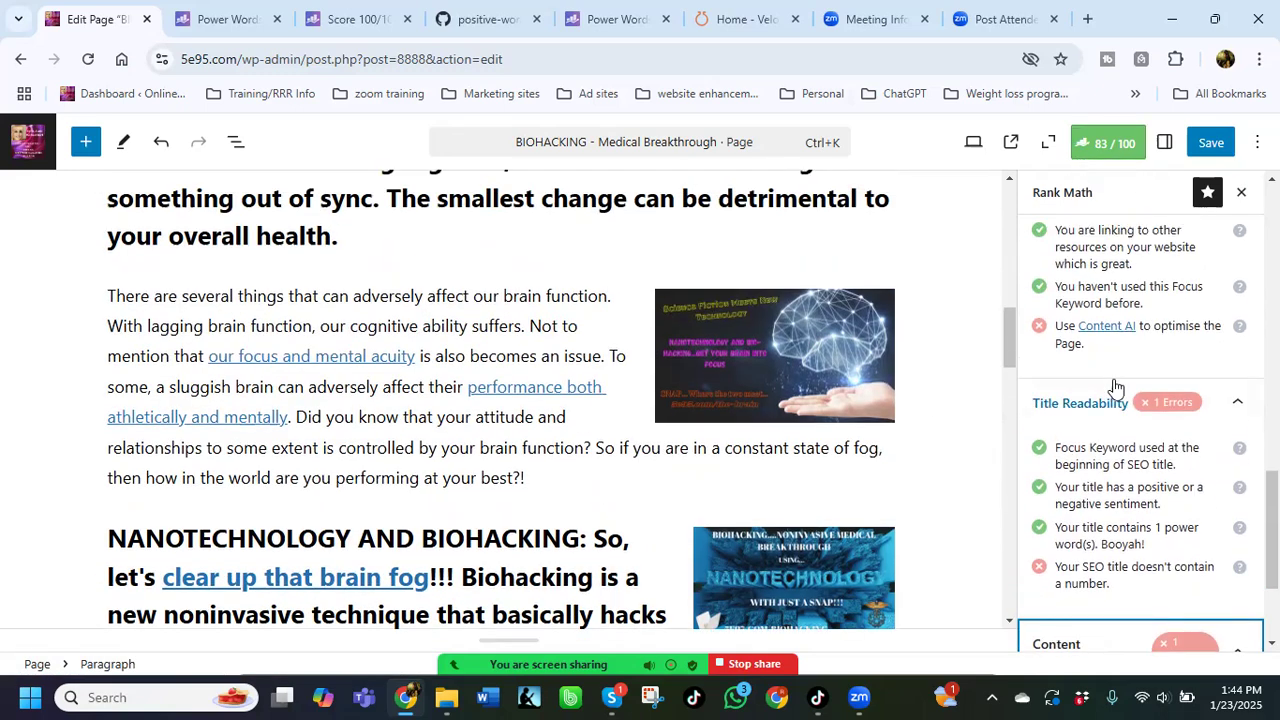
Step: Recheck the Rank Math Basic SEO and Additional checks and examine the Brain Facts heading and its heading level
{"action": "scroll", "coordinate": [1114, 380], "scroll_direction": "up", "scroll_amount": 2}
{"action": "scroll", "coordinate": [1114, 380], "scroll_direction": "up", "scroll_amount": 3}
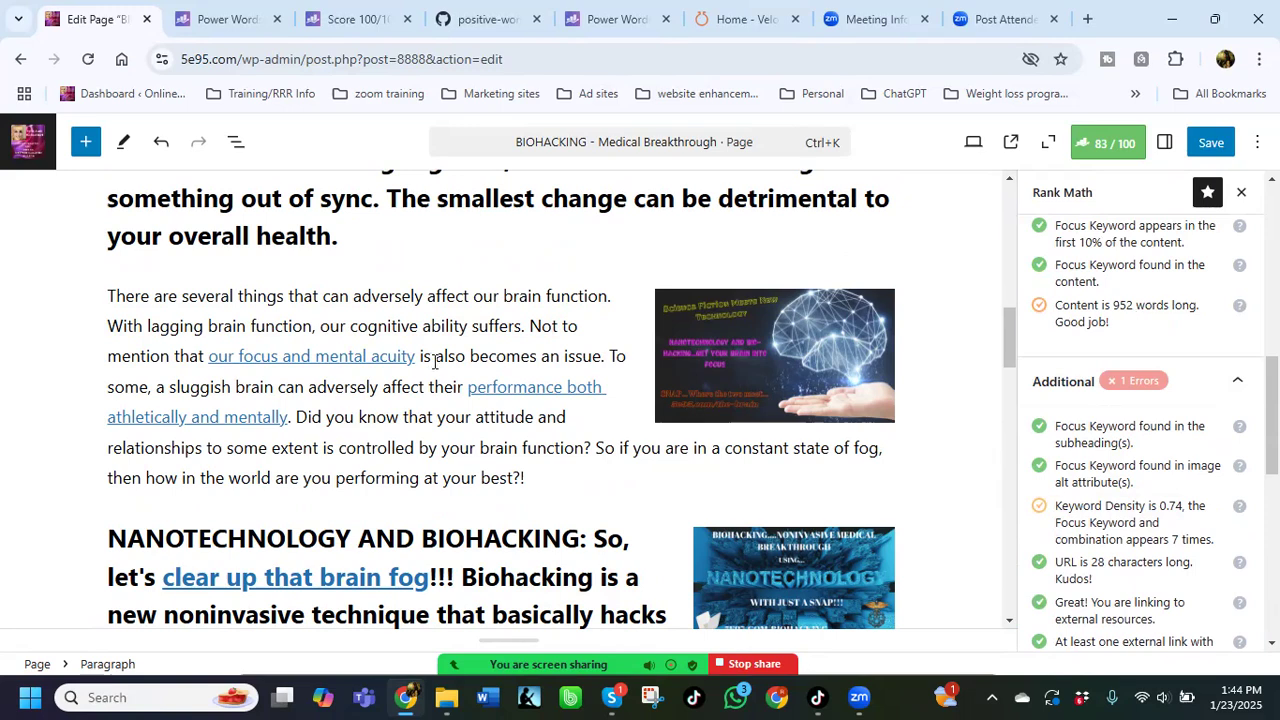
{"action": "scroll", "coordinate": [434, 362], "scroll_direction": "up", "scroll_amount": 2}
{"action": "scroll", "coordinate": [434, 362], "scroll_direction": "up", "scroll_amount": 3}
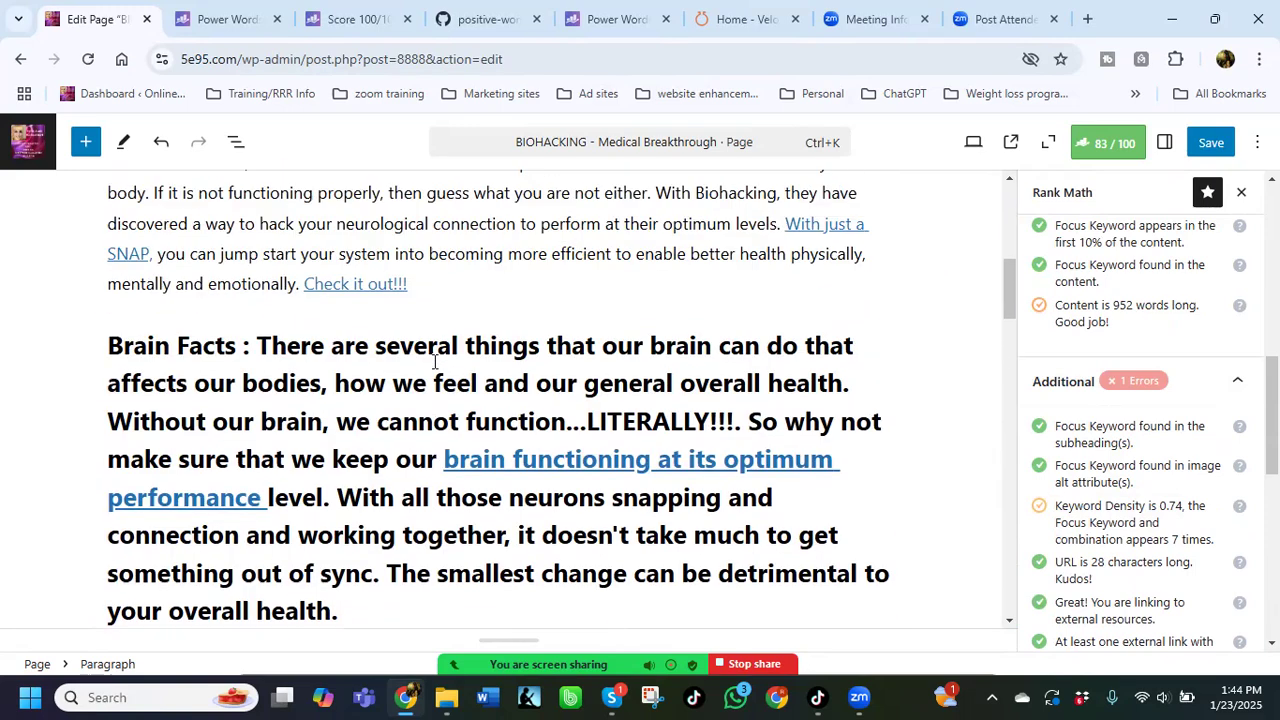
{"action": "scroll", "coordinate": [434, 362], "scroll_direction": "up", "scroll_amount": 1}
{"action": "scroll", "coordinate": [410, 360], "scroll_direction": "down", "scroll_amount": 4}
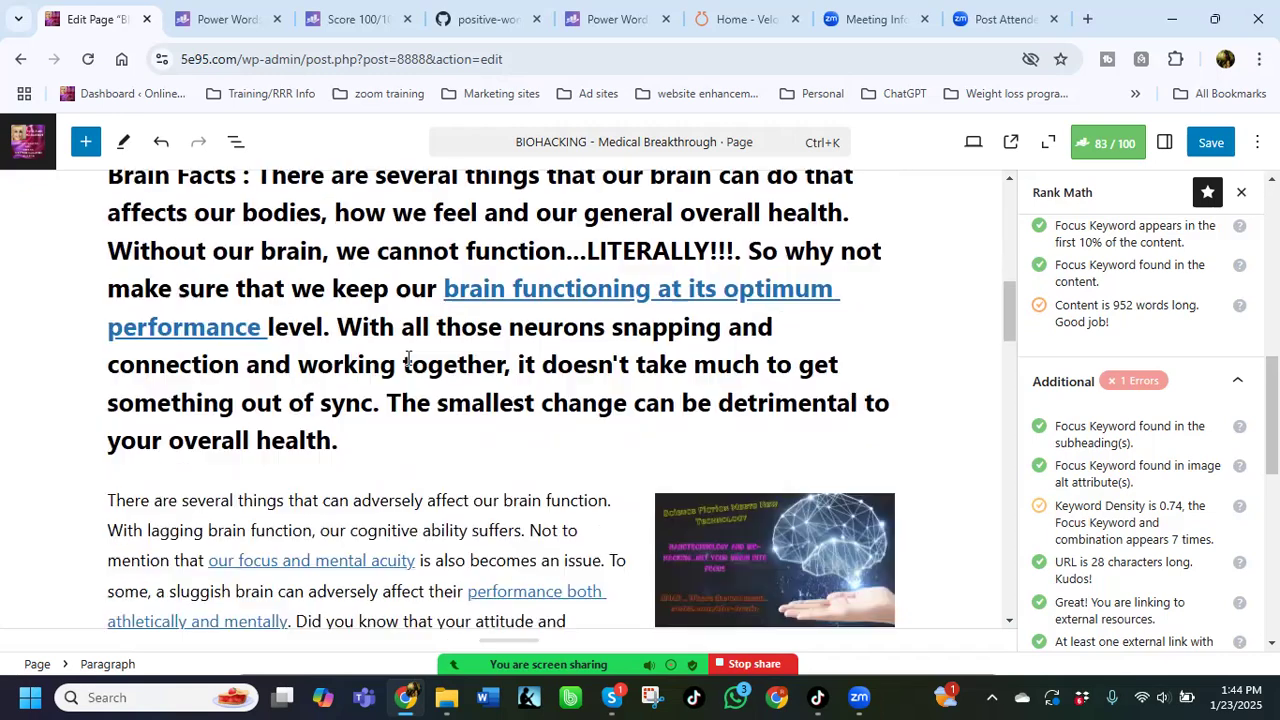
{"action": "scroll", "coordinate": [408, 358], "scroll_direction": "up", "scroll_amount": 2}
{"action": "left_click", "coordinate": [233, 368]}
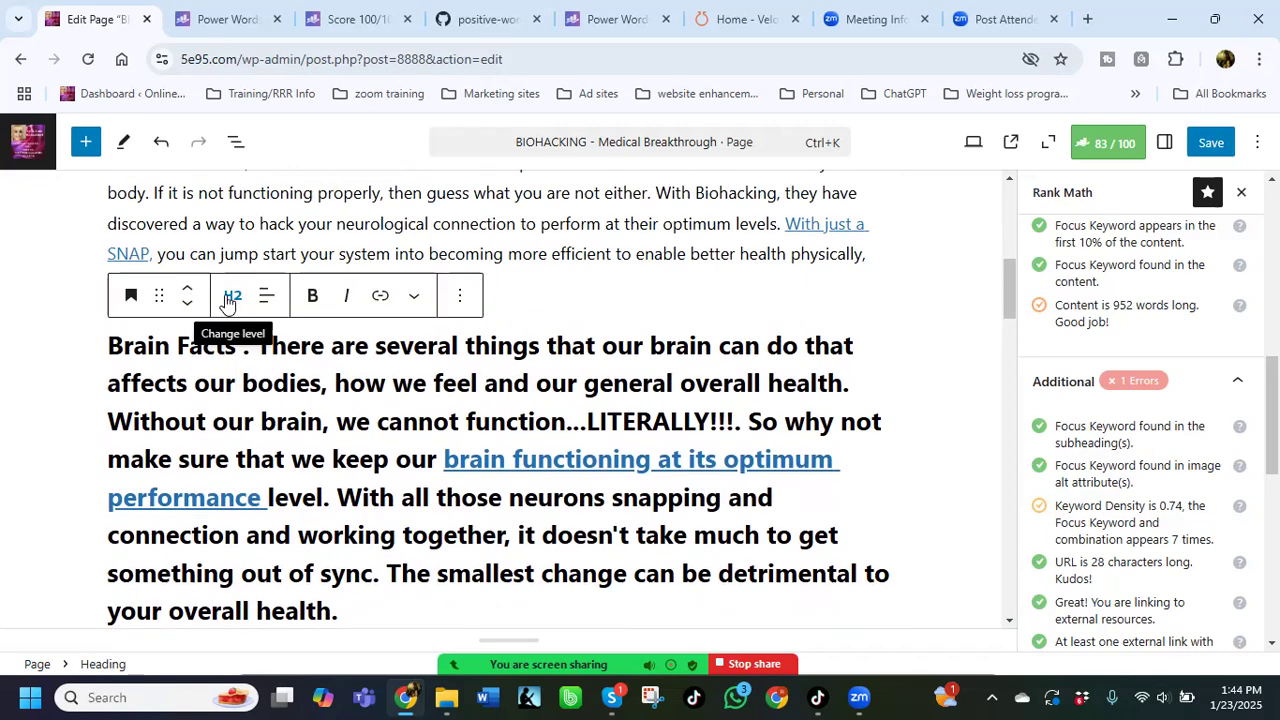
{"action": "left_click", "coordinate": [746, 304]}
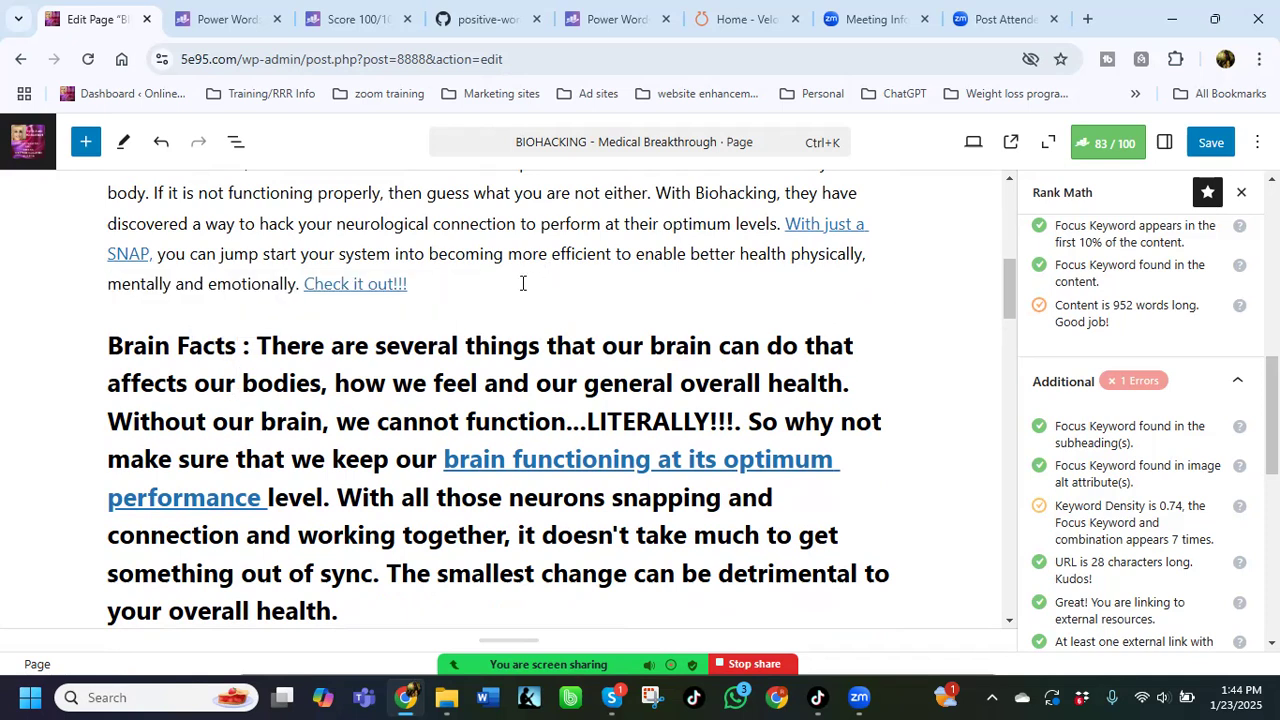
{"action": "scroll", "coordinate": [522, 283], "scroll_direction": "down", "scroll_amount": 1}
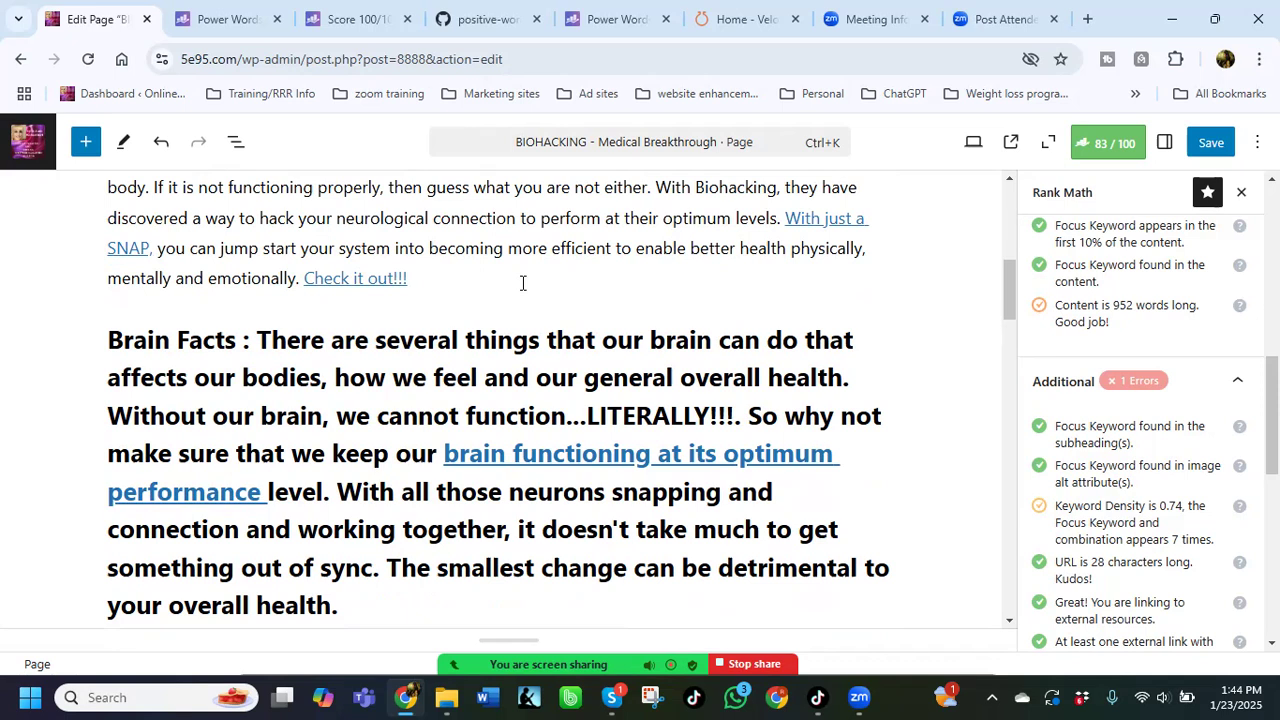
{"action": "scroll", "coordinate": [522, 283], "scroll_direction": "down", "scroll_amount": 1}
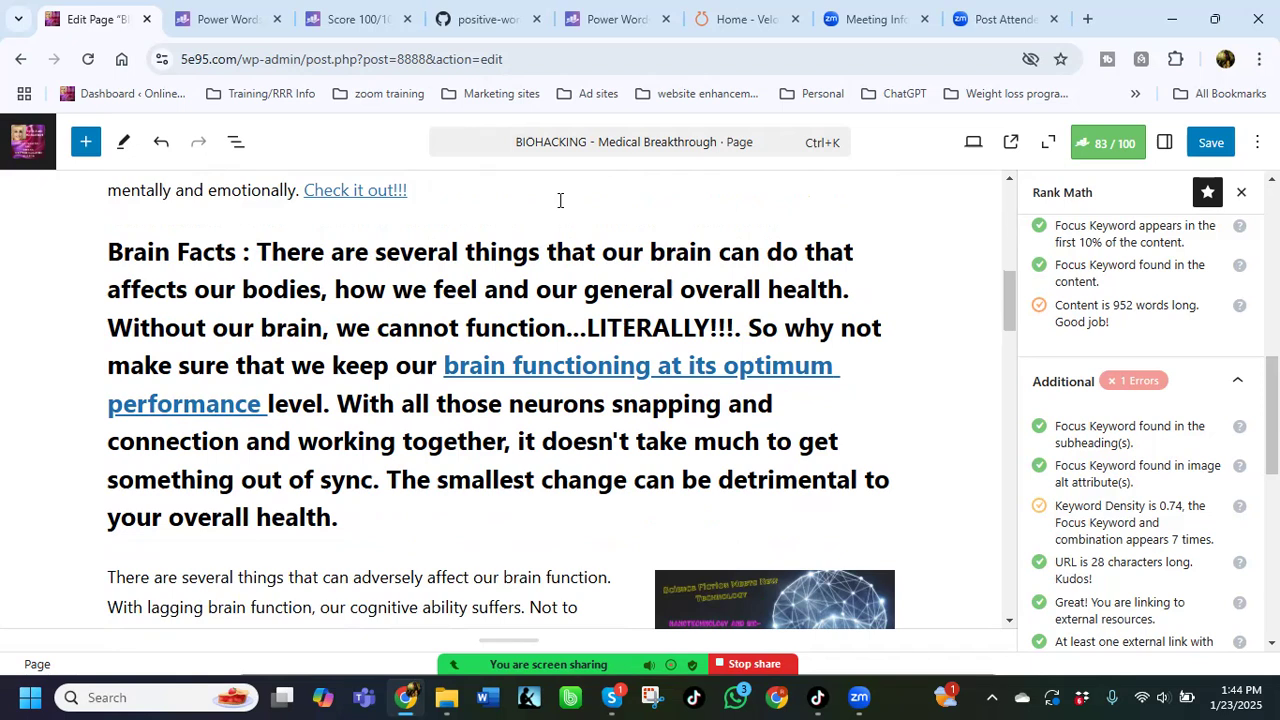
Step: Save the changes to the BIOHACKING page
{"action": "key", "text": "ctrl+s"}
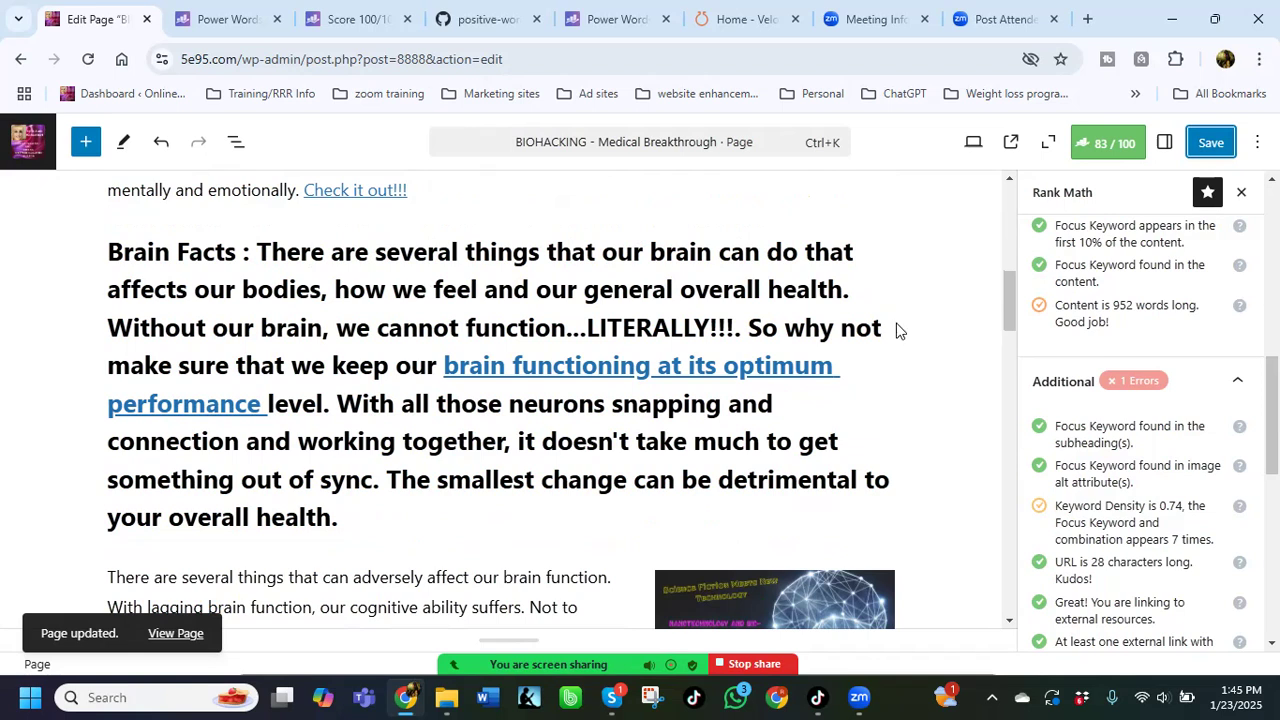
{"action": "scroll", "coordinate": [896, 331], "scroll_direction": "down", "scroll_amount": 2}
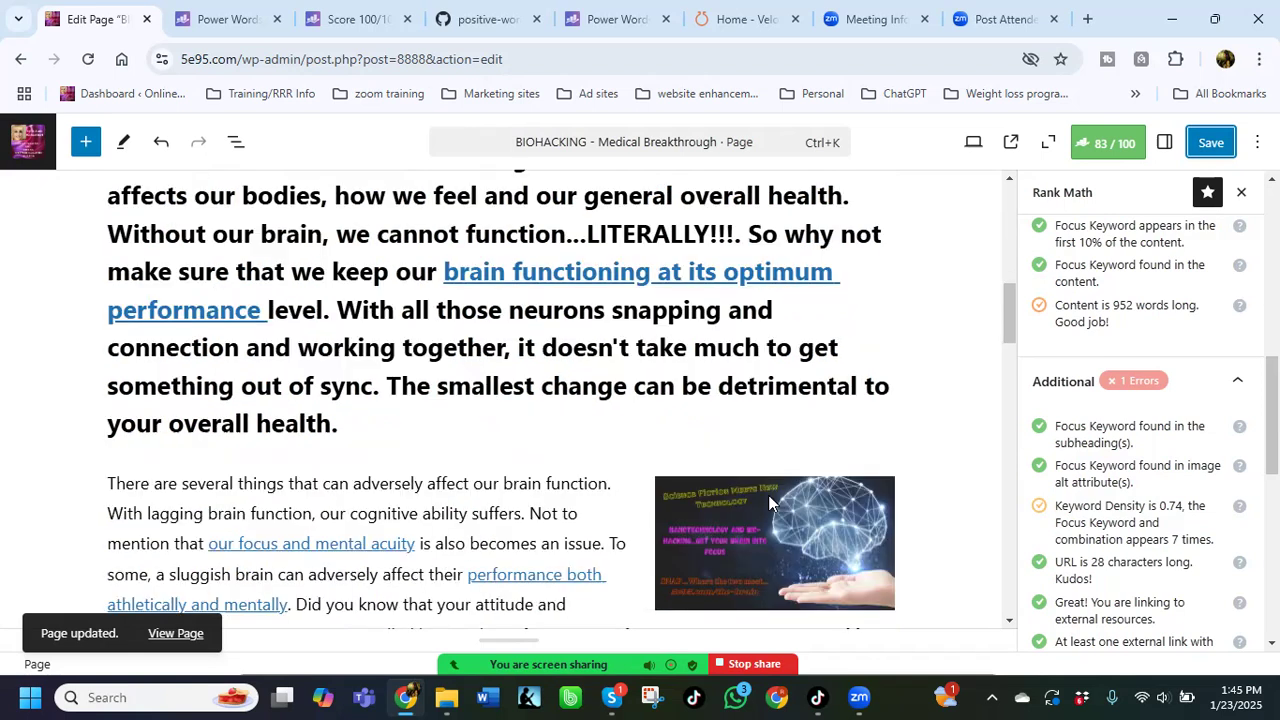
{"action": "left_click", "coordinate": [764, 666]}
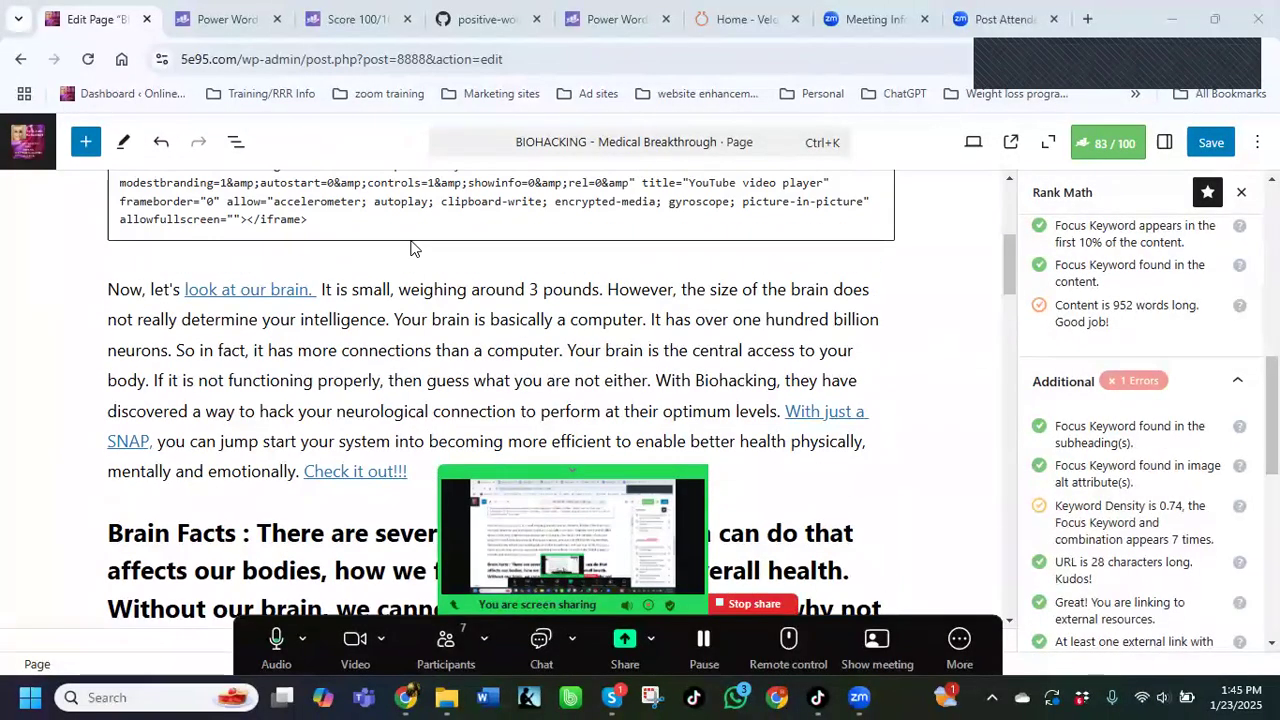
Step: Return to the Pages list and open the "Bitcoin Mining – Is it worth it?" page for editing
{"action": "left_click", "coordinate": [21, 60]}
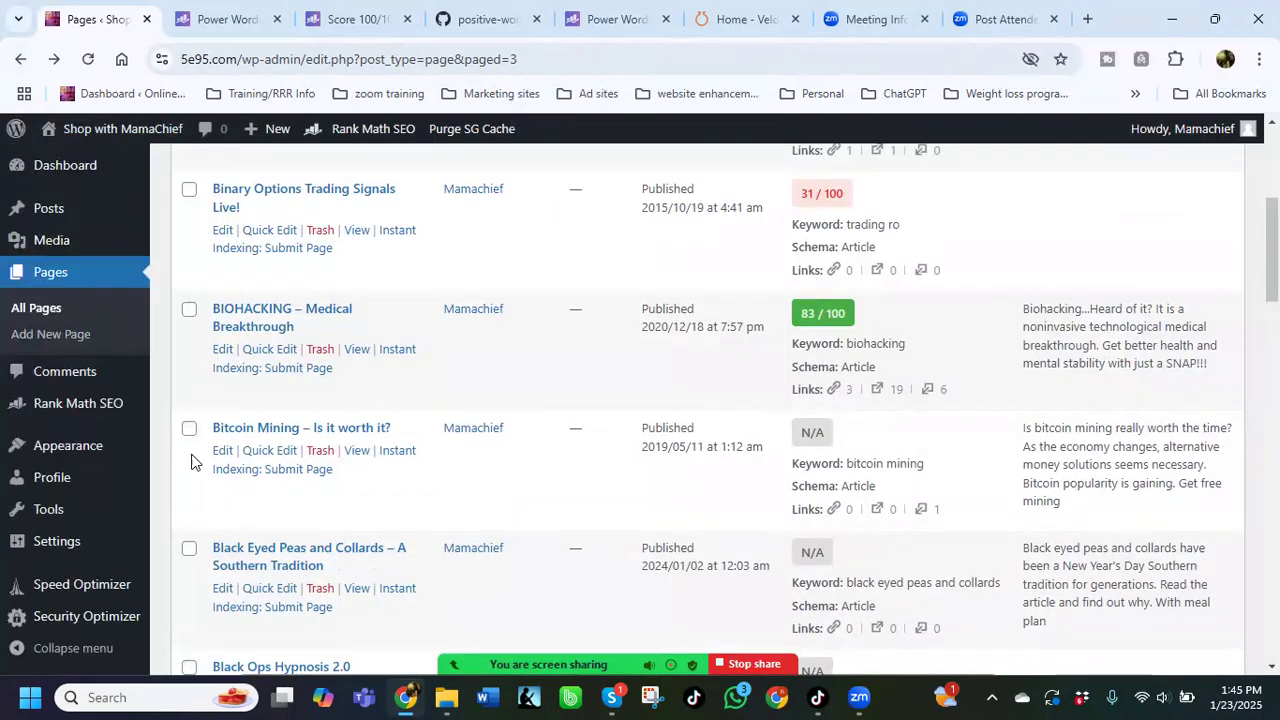
{"action": "left_click", "coordinate": [189, 430]}
{"action": "left_click", "coordinate": [189, 430]}
{"action": "left_click", "coordinate": [222, 452]}
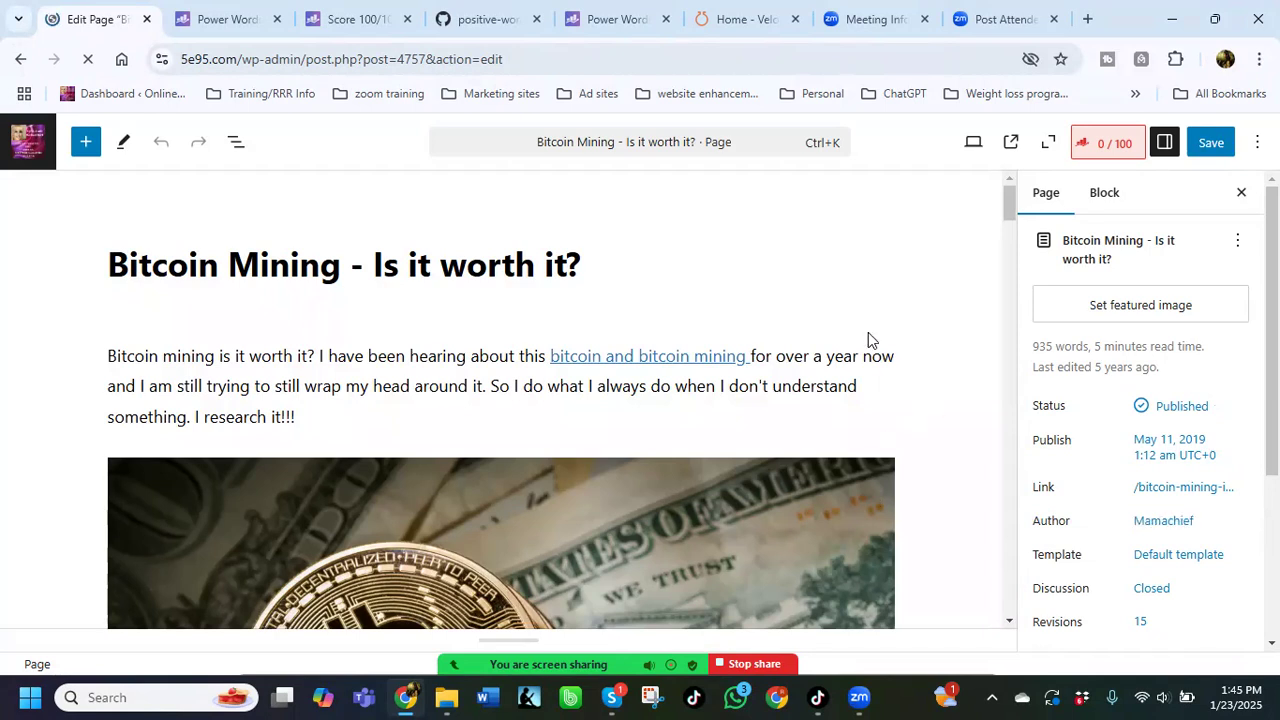
Step: Look at the coin image under the introduction and show the Rank Math analysis for the Bitcoin Mining page
{"action": "scroll", "coordinate": [868, 337], "scroll_direction": "down", "scroll_amount": 3}
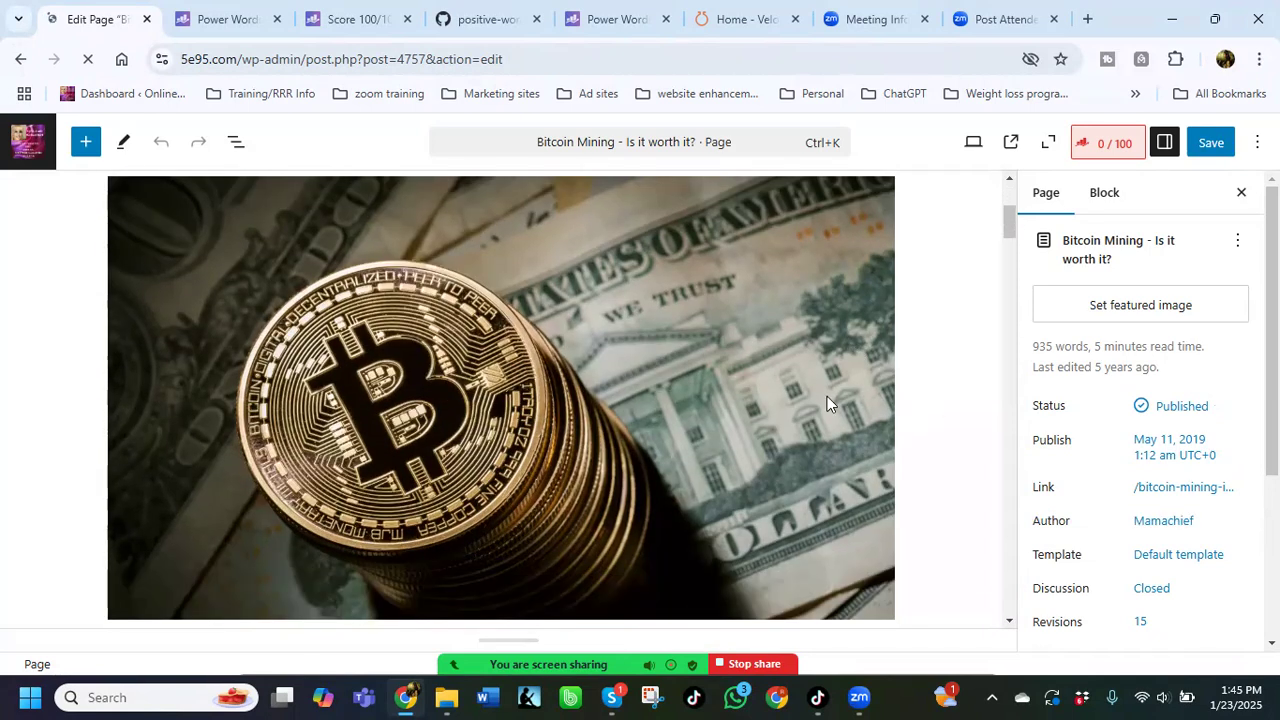
{"action": "left_click", "coordinate": [878, 390]}
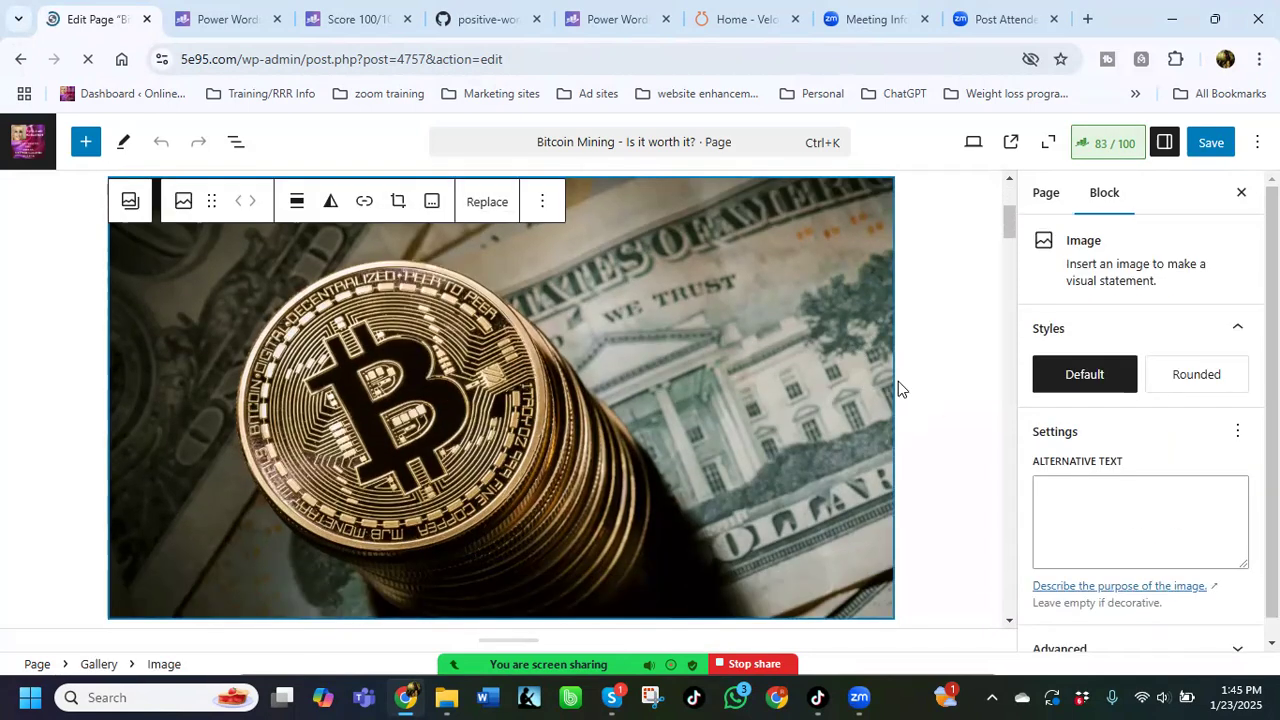
{"action": "left_click", "coordinate": [1115, 150]}
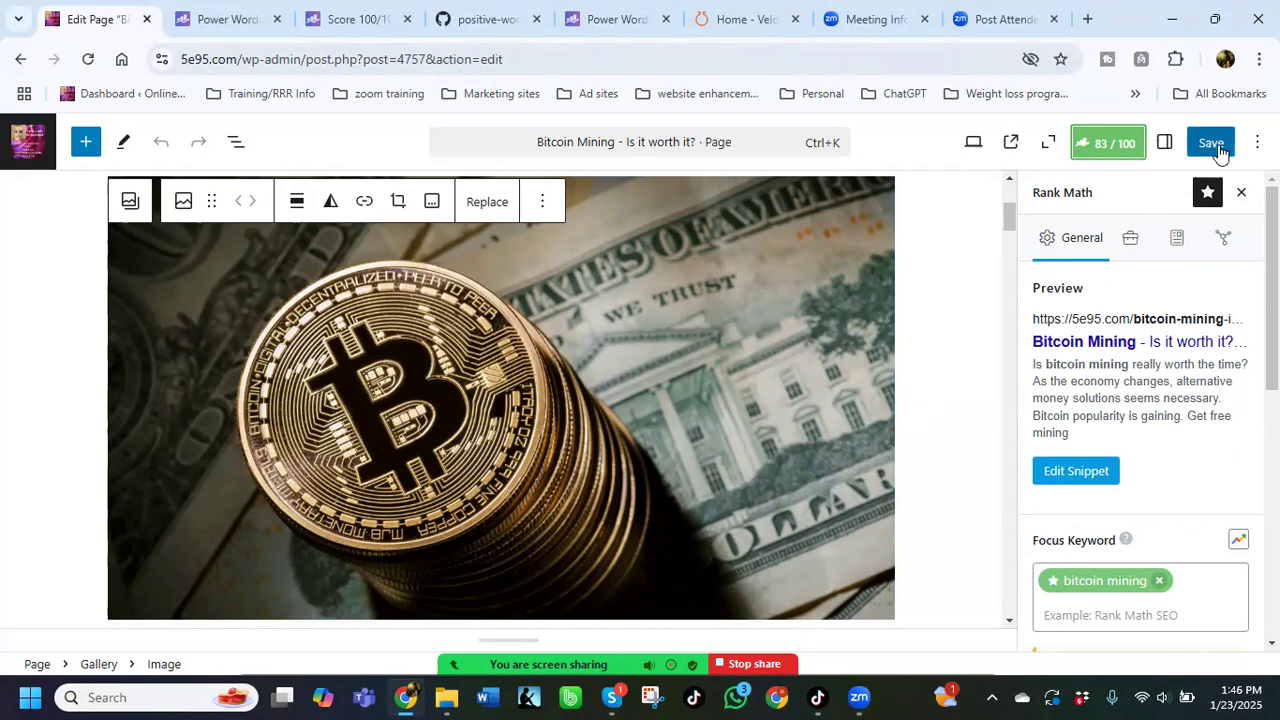
{"action": "left_click", "coordinate": [1257, 142]}
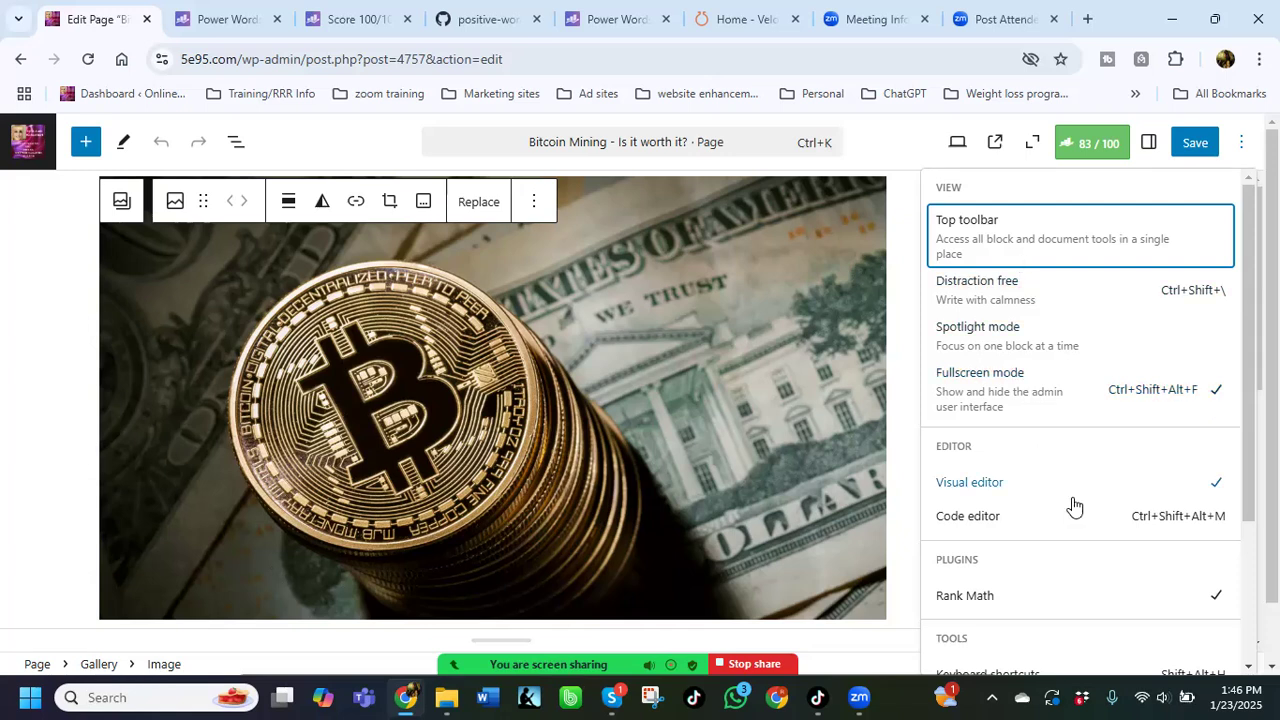
{"action": "scroll", "coordinate": [1090, 535], "scroll_direction": "down", "scroll_amount": 1}
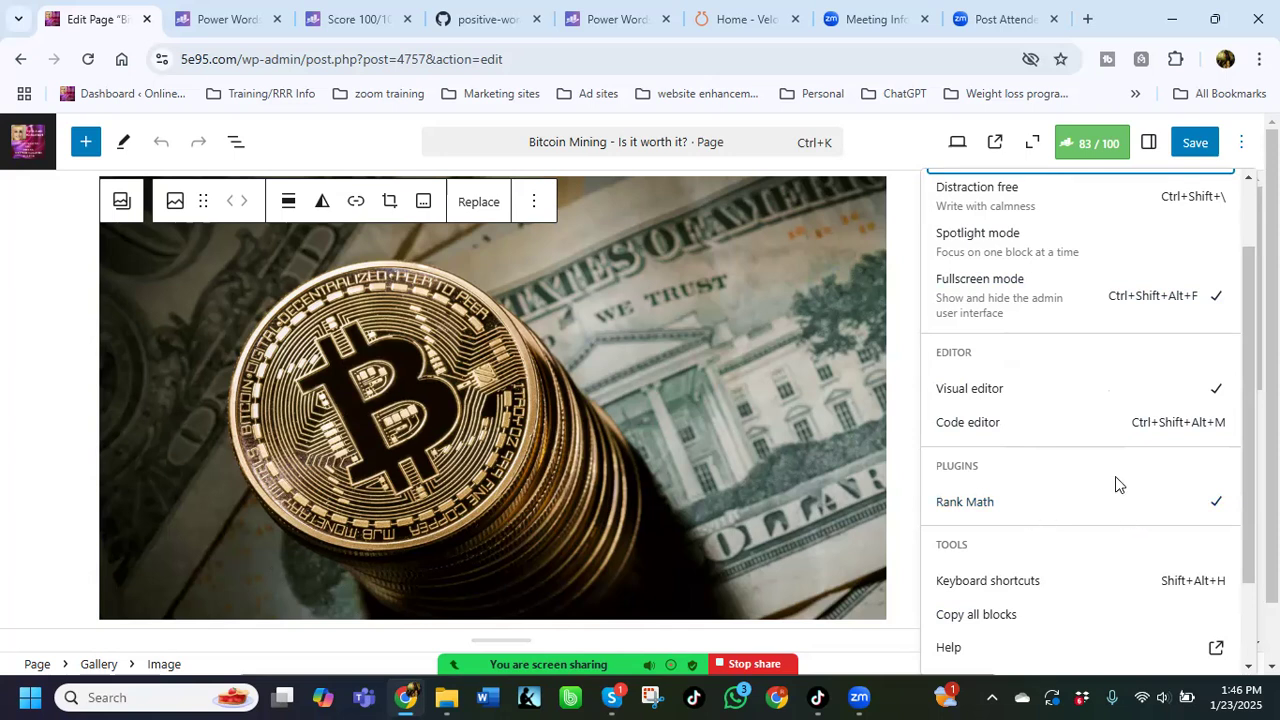
{"action": "scroll", "coordinate": [1115, 478], "scroll_direction": "down", "scroll_amount": 1}
{"action": "scroll", "coordinate": [1115, 480], "scroll_direction": "down", "scroll_amount": 2}
{"action": "scroll", "coordinate": [1115, 484], "scroll_direction": "up", "scroll_amount": 4}
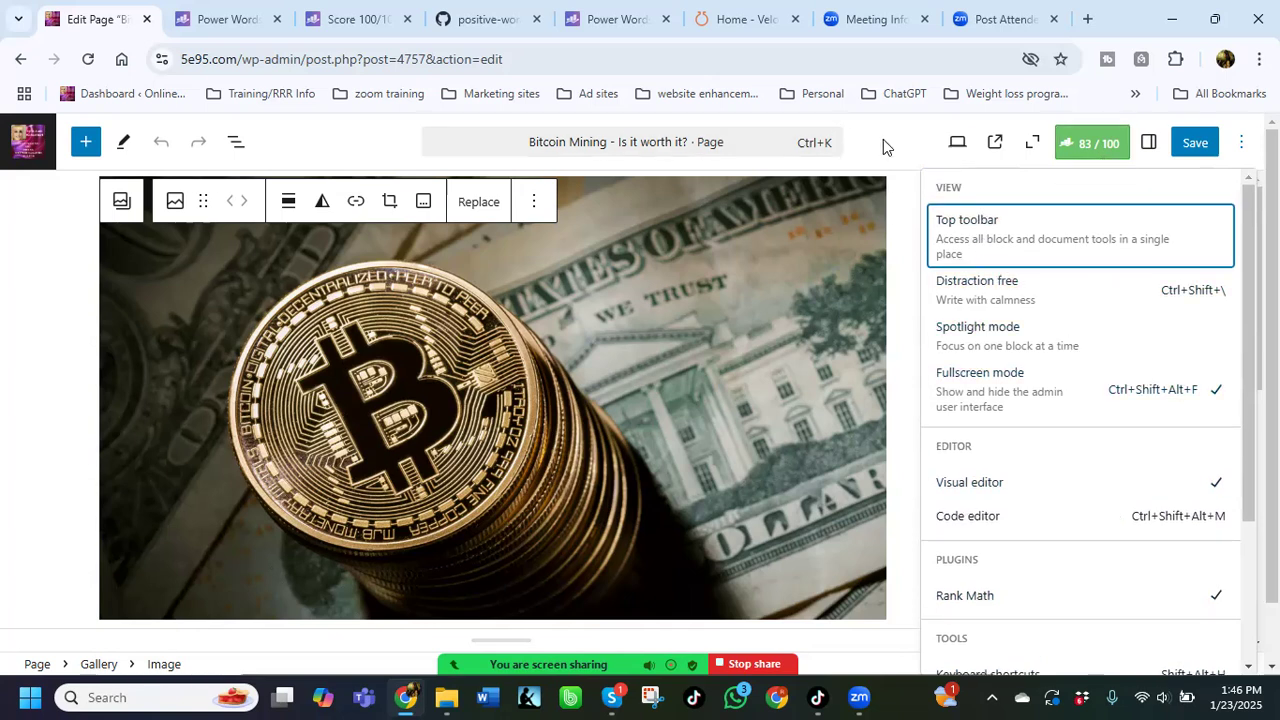
{"action": "left_click", "coordinate": [1140, 144]}
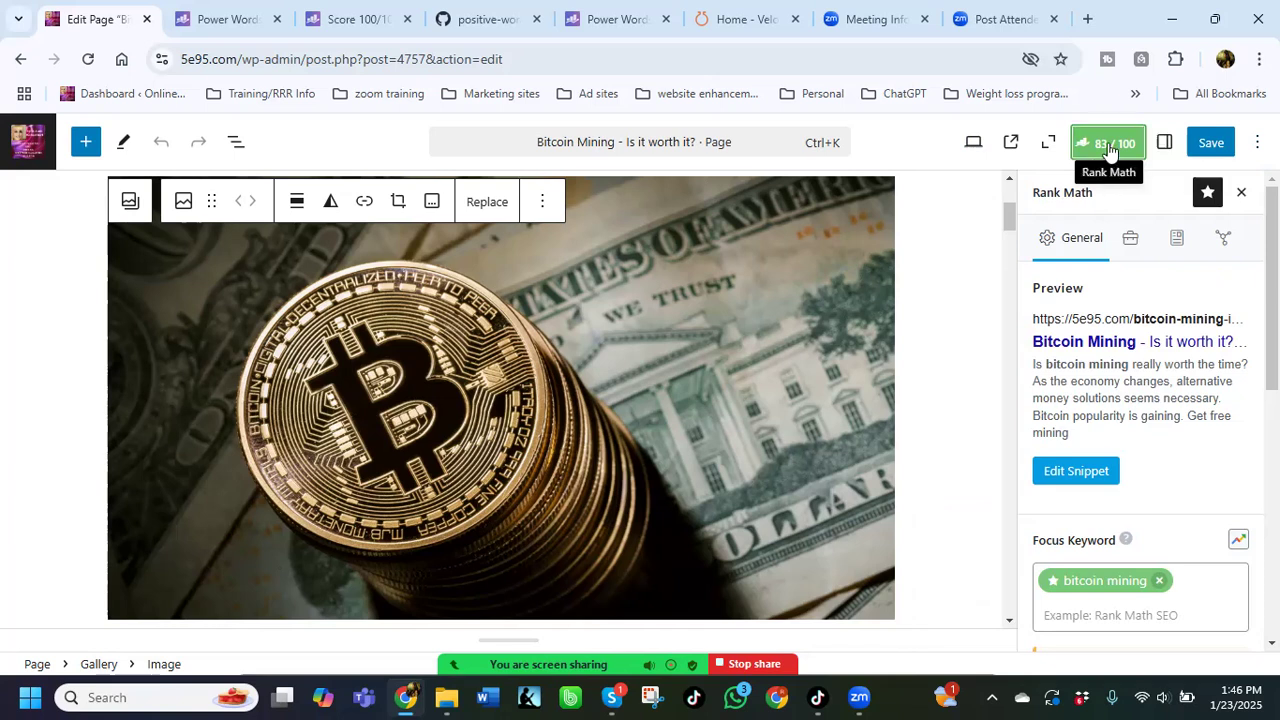
{"action": "scroll", "coordinate": [1171, 494], "scroll_direction": "down", "scroll_amount": 1}
{"action": "scroll", "coordinate": [1154, 414], "scroll_direction": "up", "scroll_amount": 1}
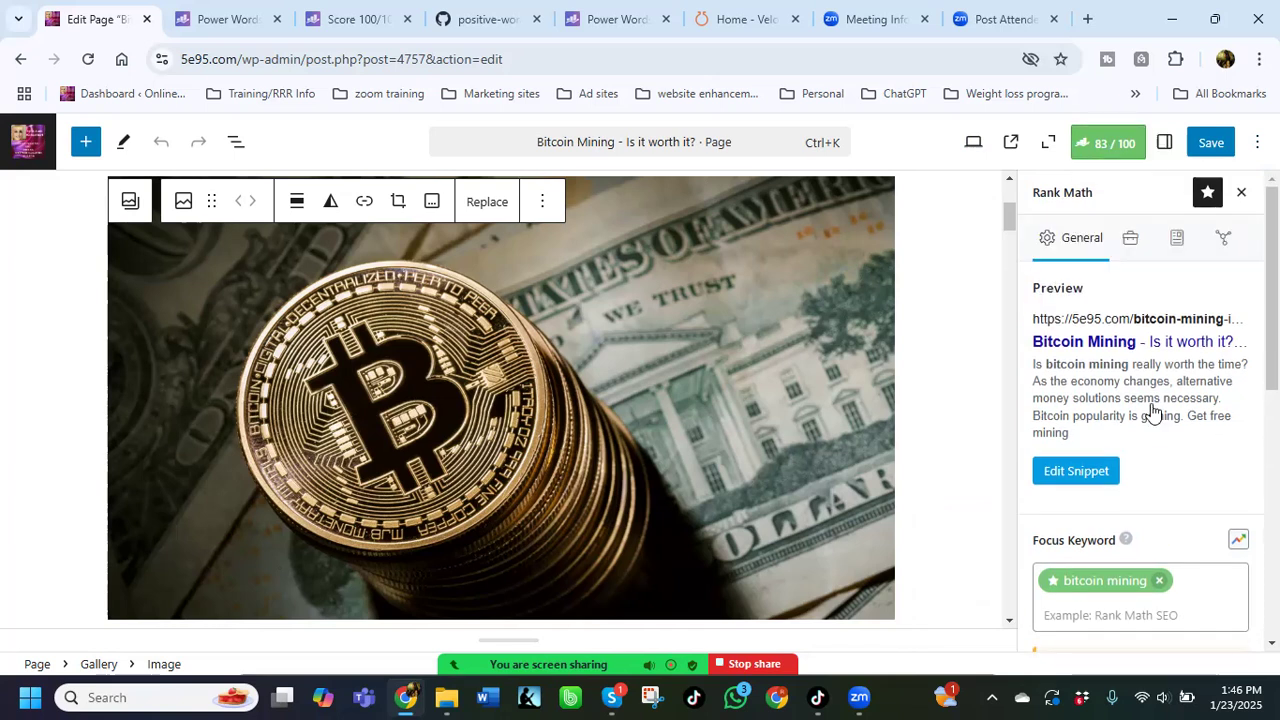
Step: Delete the gallery block holding the large Bitcoin coin image below the introduction paragraph
{"action": "left_click", "coordinate": [1164, 146]}
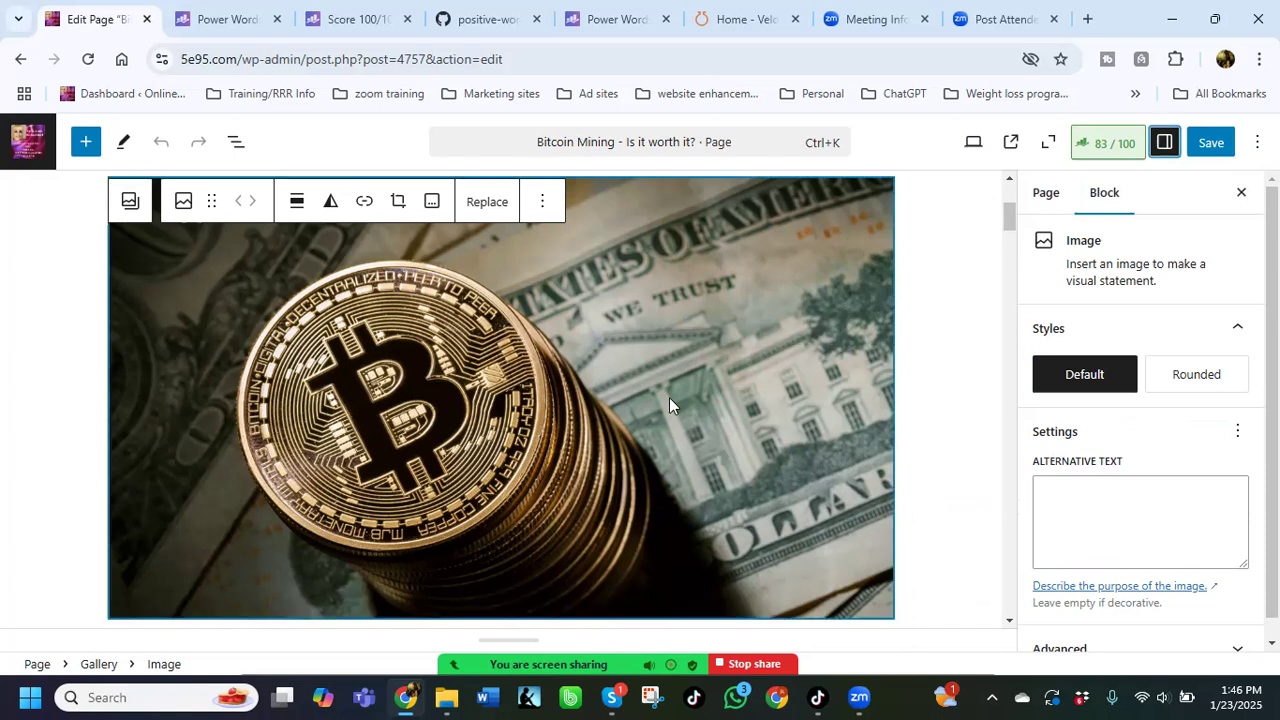
{"action": "scroll", "coordinate": [675, 371], "scroll_direction": "up", "scroll_amount": 2}
{"action": "scroll", "coordinate": [476, 373], "scroll_direction": "down", "scroll_amount": 1}
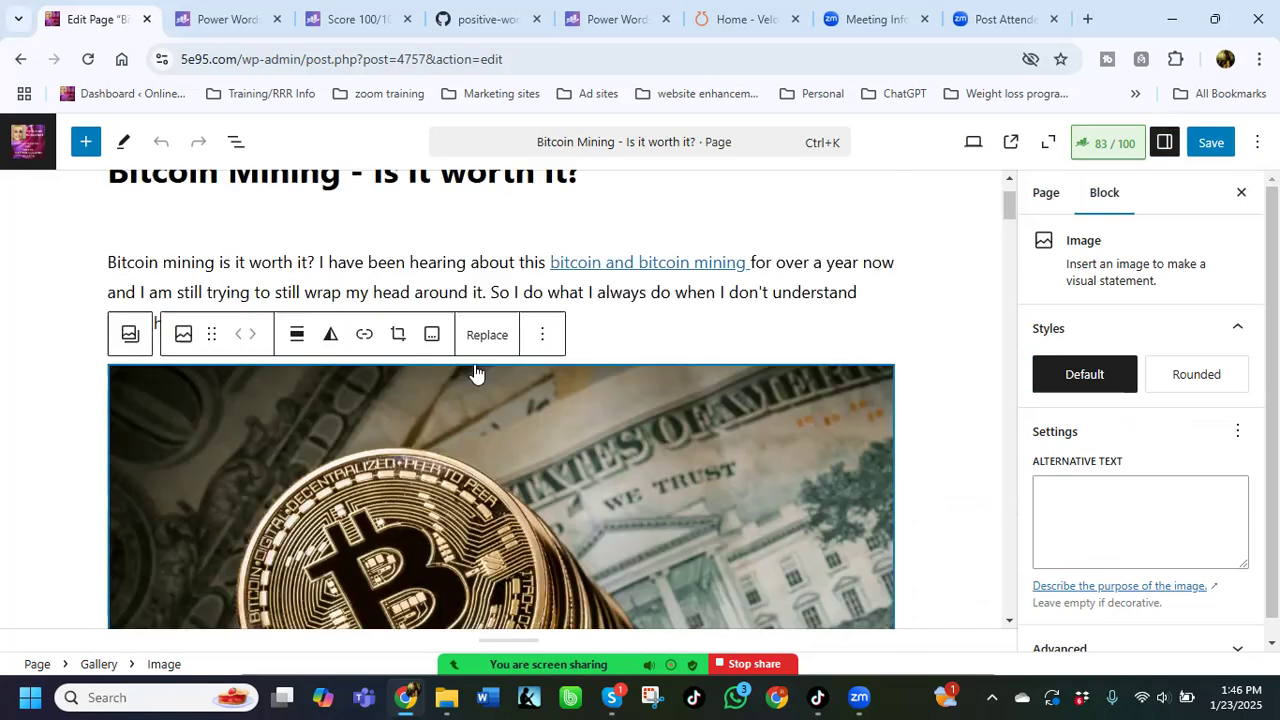
{"action": "left_click", "coordinate": [129, 333]}
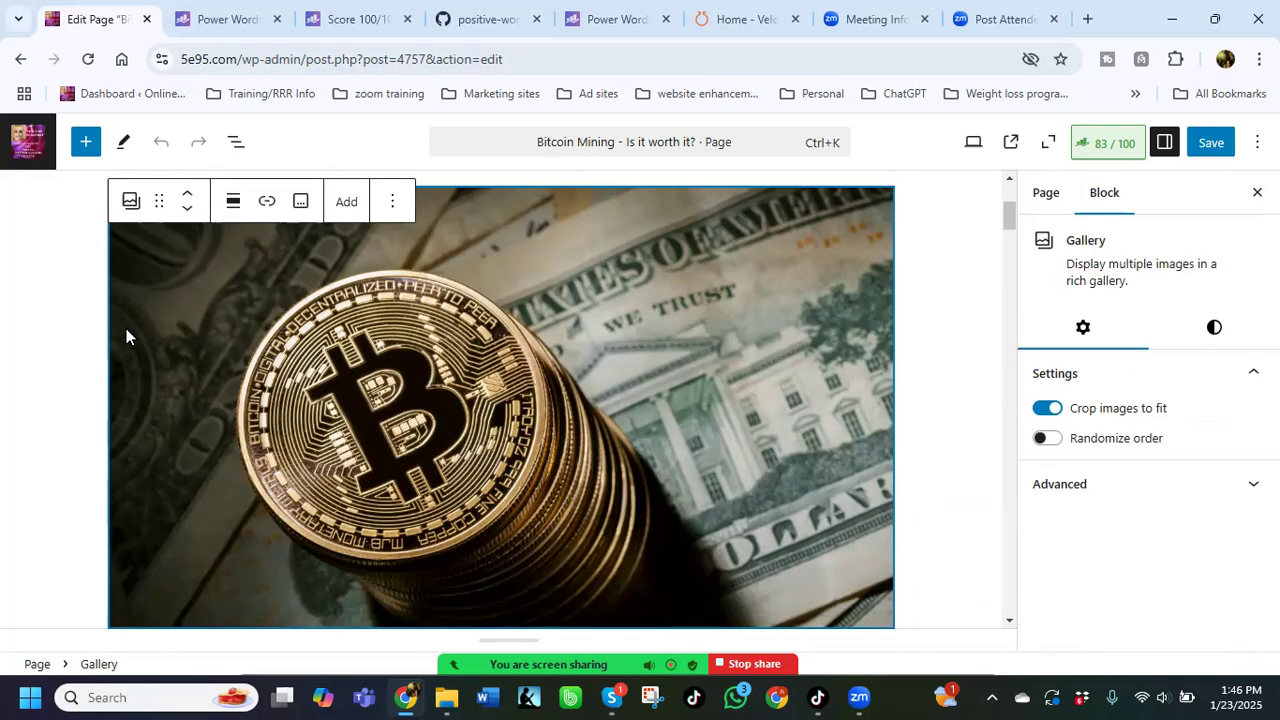
{"action": "left_click", "coordinate": [390, 204]}
{"action": "scroll", "coordinate": [427, 525], "scroll_direction": "down", "scroll_amount": 1}
{"action": "left_click", "coordinate": [386, 652]}
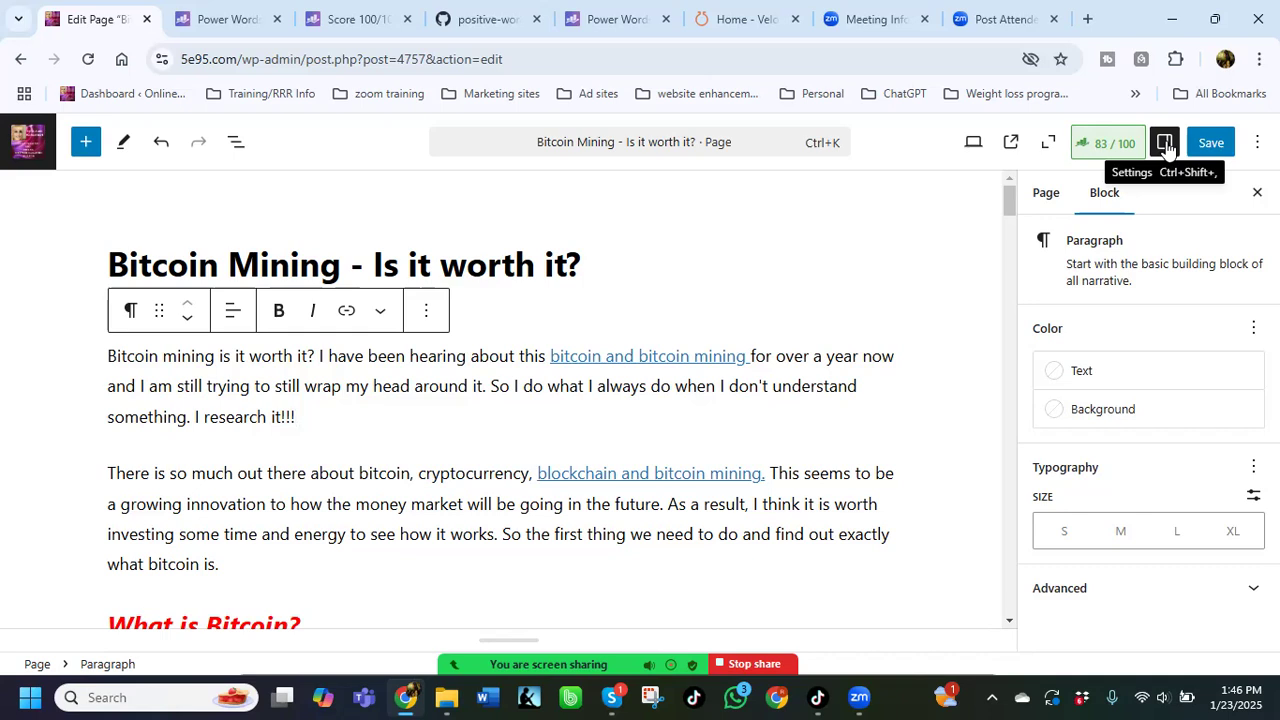
Step: Check the Rank Math snippet preview and focus keyword of the Bitcoin Mining page, then return to the block settings
{"action": "left_click", "coordinate": [1103, 143]}
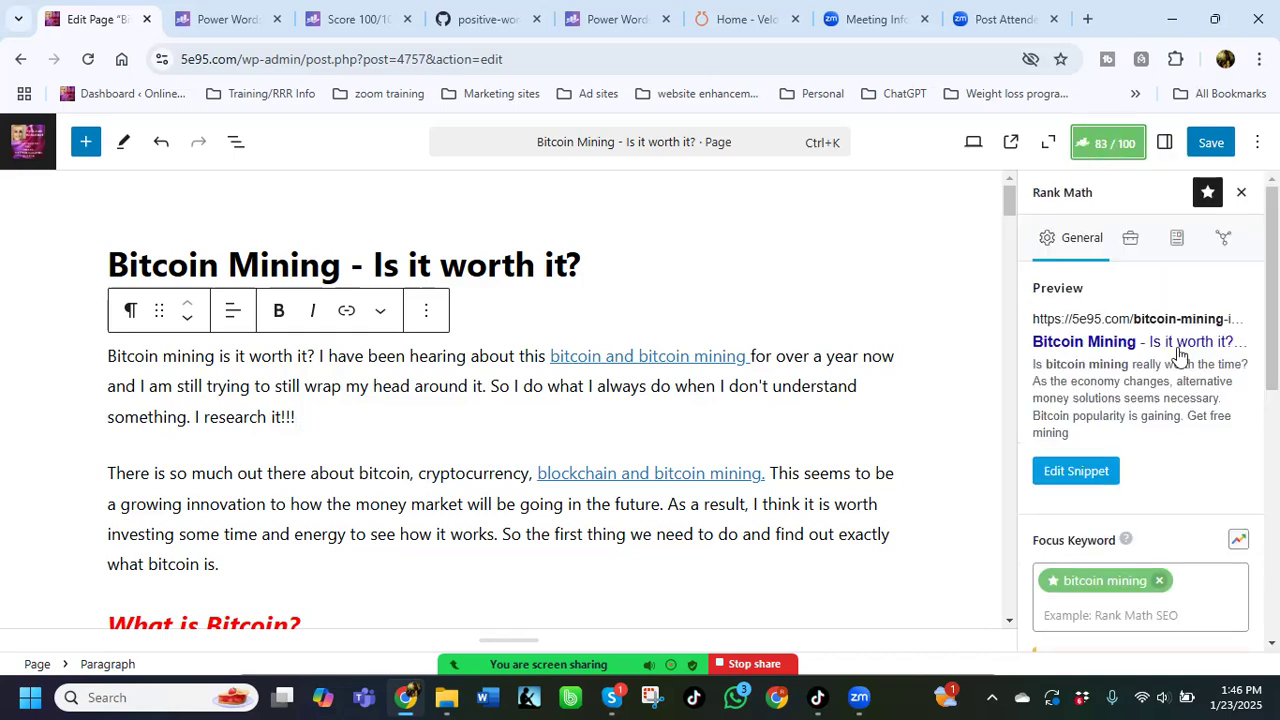
{"action": "scroll", "coordinate": [1183, 290], "scroll_direction": "down", "scroll_amount": 1}
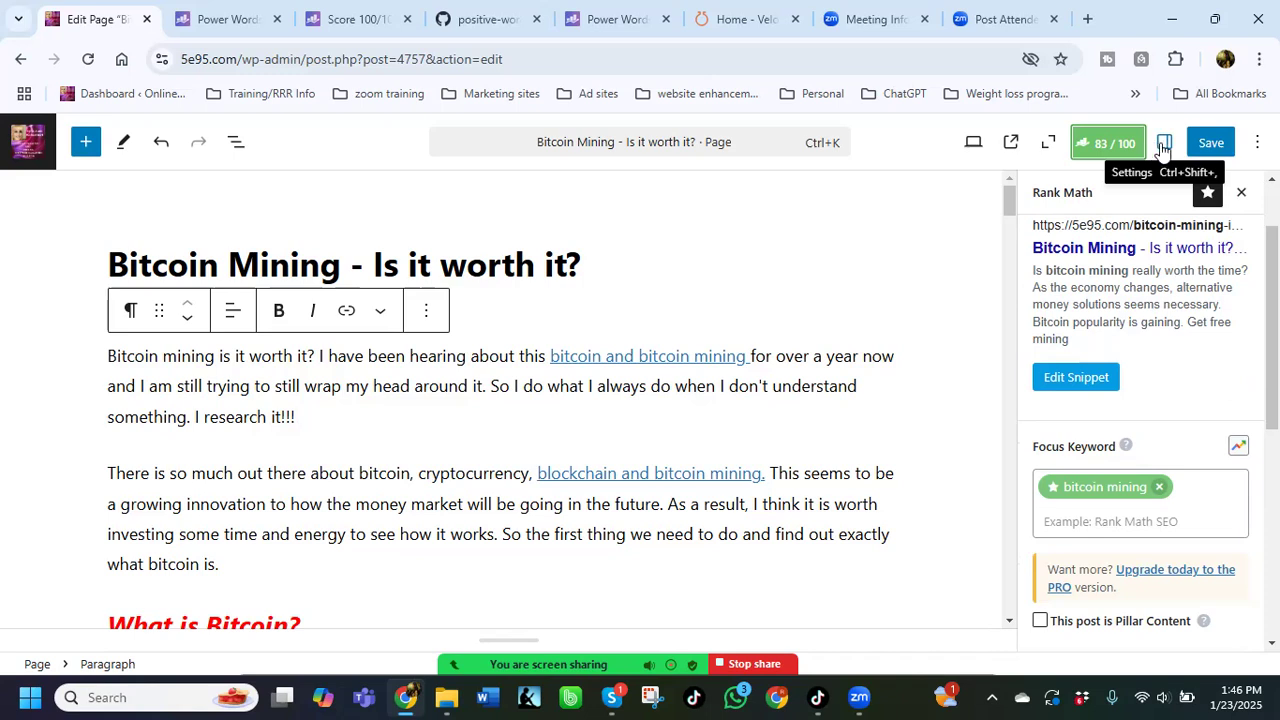
{"action": "left_click", "coordinate": [1164, 145]}
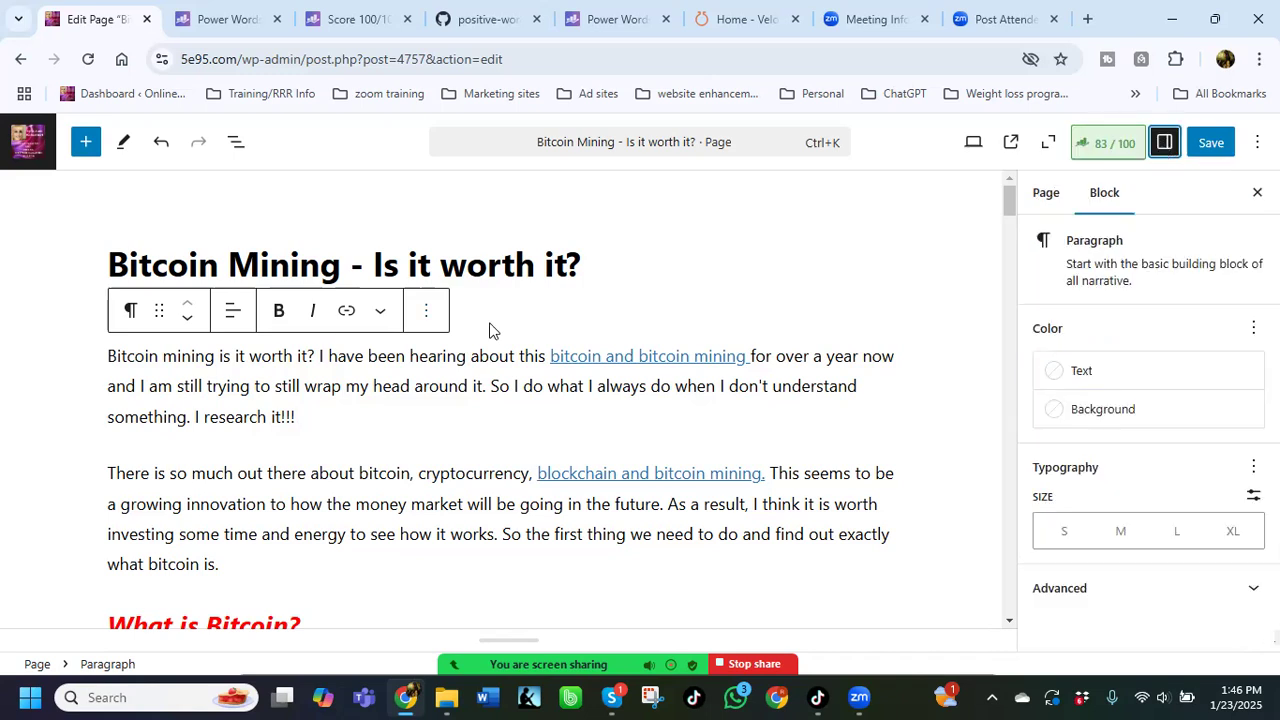
Step: Shrink the "Bitcoin Mining - Is it worth it?" meme image to under half its width and align it right
{"action": "scroll", "coordinate": [555, 356], "scroll_direction": "down", "scroll_amount": 2}
{"action": "scroll", "coordinate": [555, 356], "scroll_direction": "down", "scroll_amount": 5}
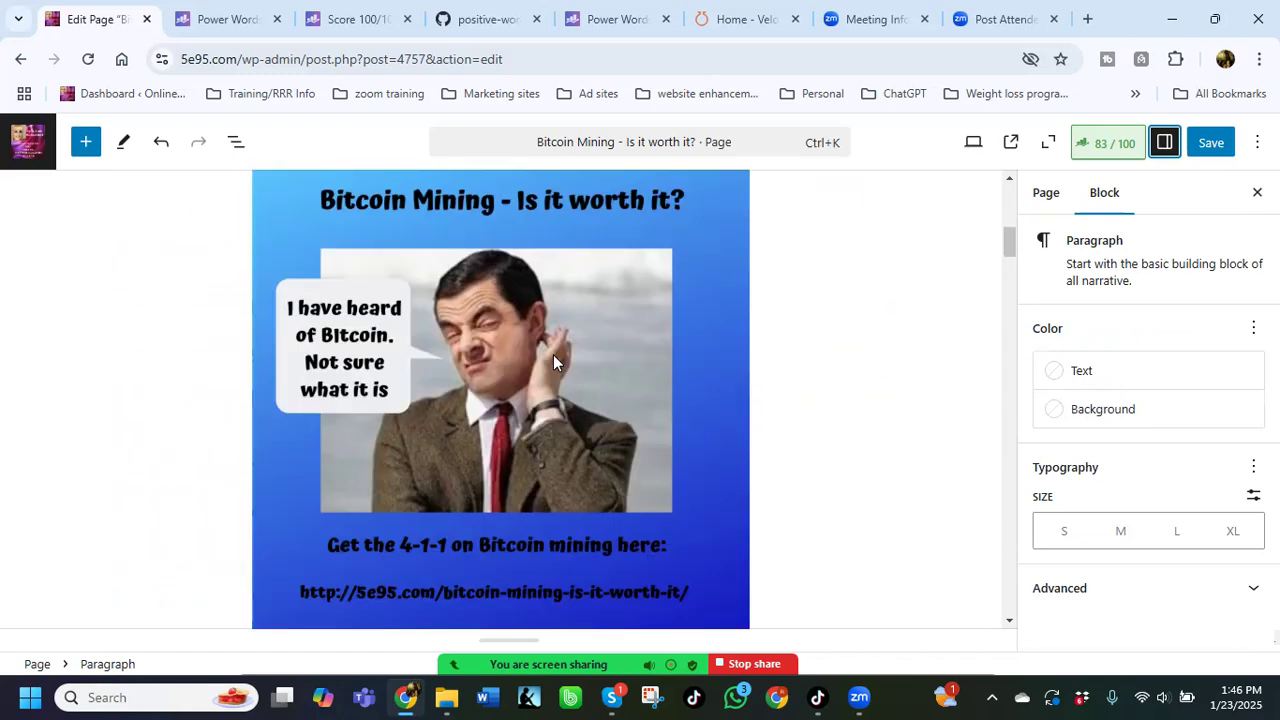
{"action": "left_click", "coordinate": [553, 356]}
{"action": "left_click_drag", "start_coordinate": [252, 378], "coordinate": [404, 366]}
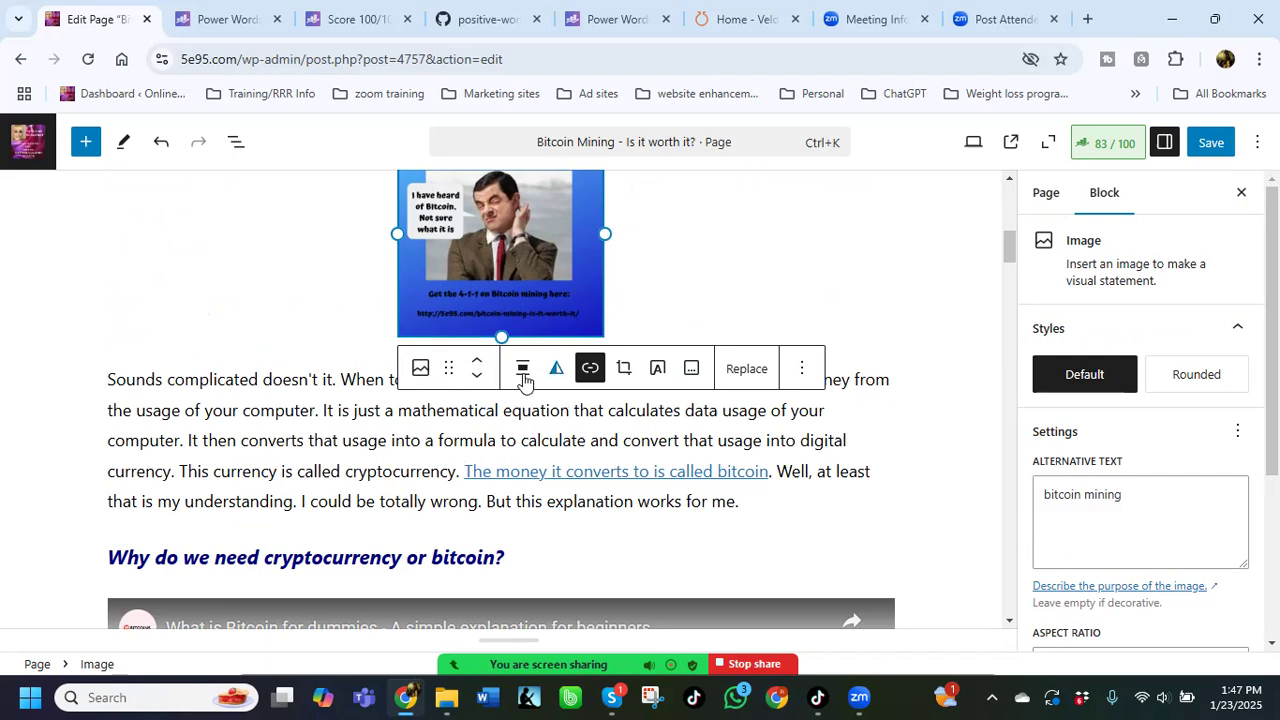
{"action": "left_click", "coordinate": [591, 370]}
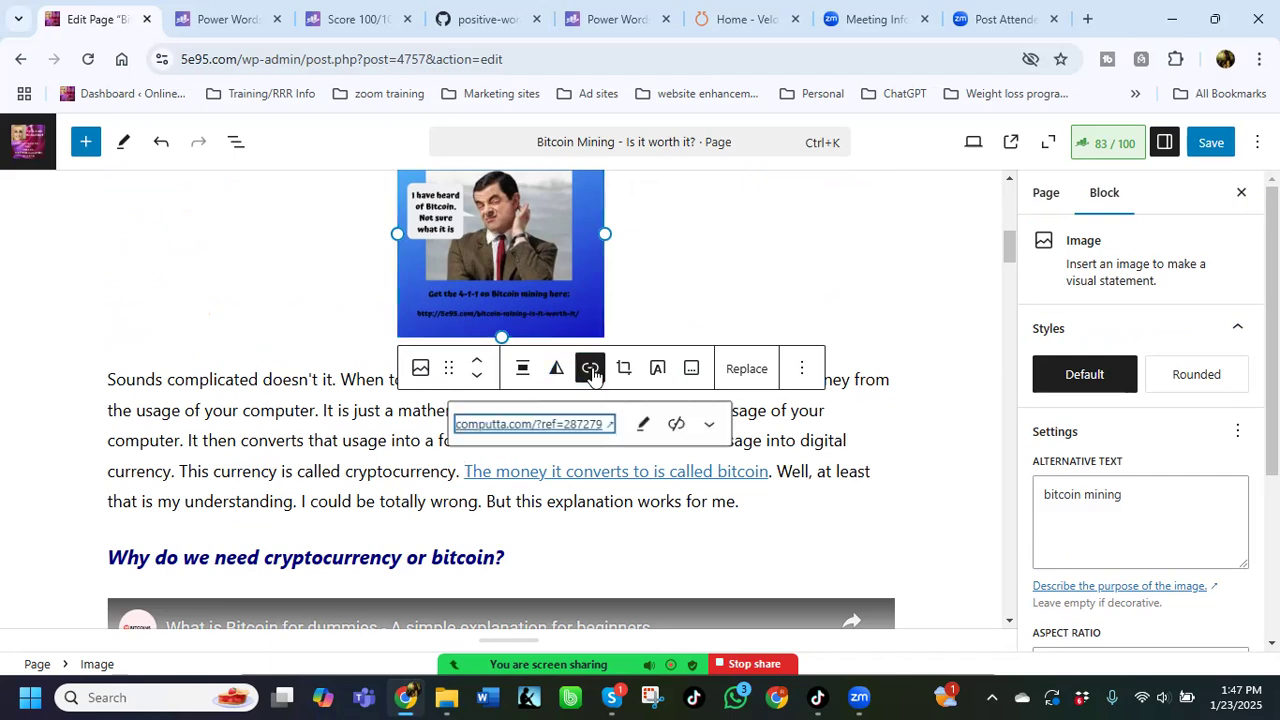
{"action": "left_click", "coordinate": [522, 370]}
{"action": "left_click", "coordinate": [566, 530]}
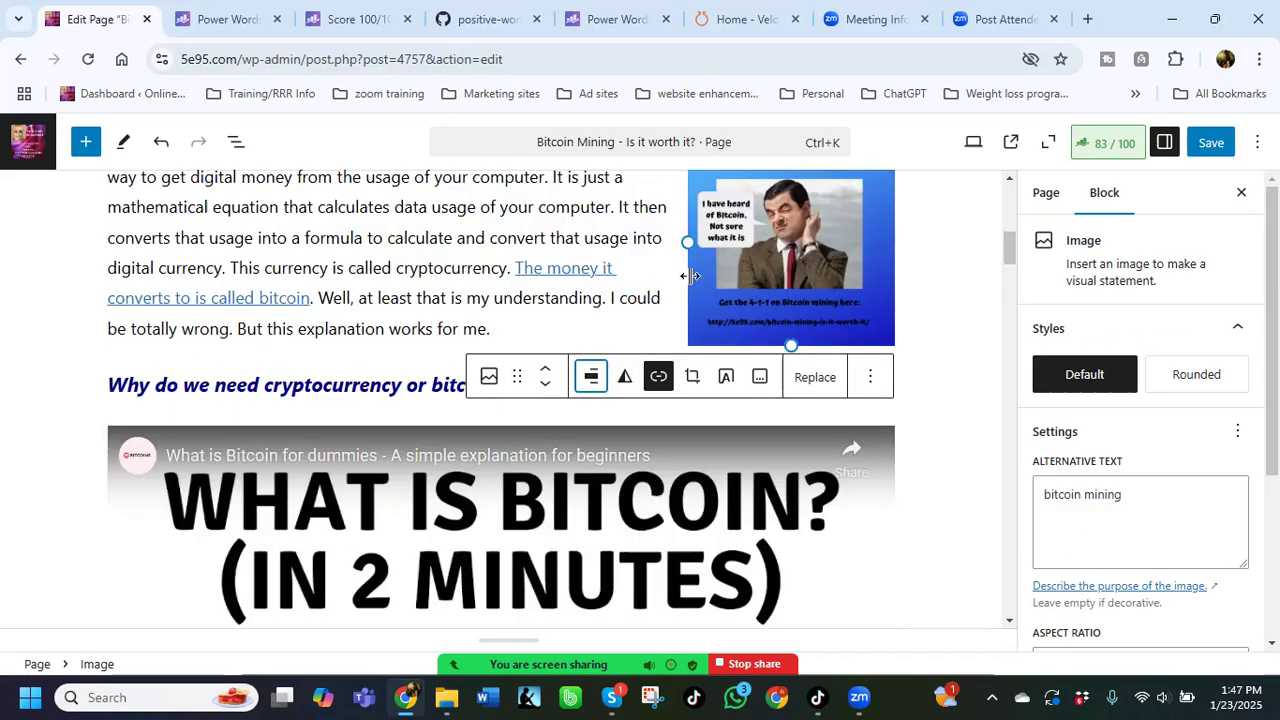
Step: Move the meme image up one block beside the dictionary definition paragraph under What is Bitcoin? and shrink it further
{"action": "scroll", "coordinate": [657, 316], "scroll_direction": "up", "scroll_amount": 3}
{"action": "scroll", "coordinate": [657, 316], "scroll_direction": "down", "scroll_amount": 2}
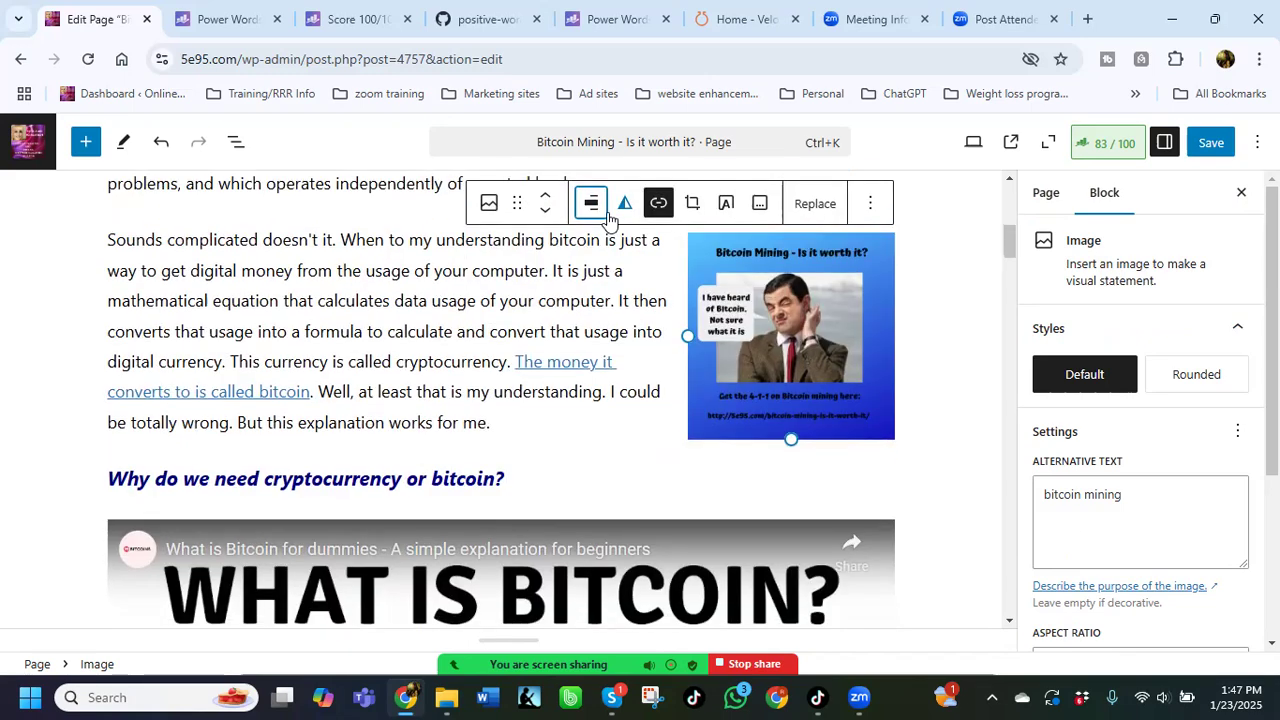
{"action": "left_click", "coordinate": [545, 198]}
{"action": "left_click_drag", "start_coordinate": [683, 216], "coordinate": [731, 213]}
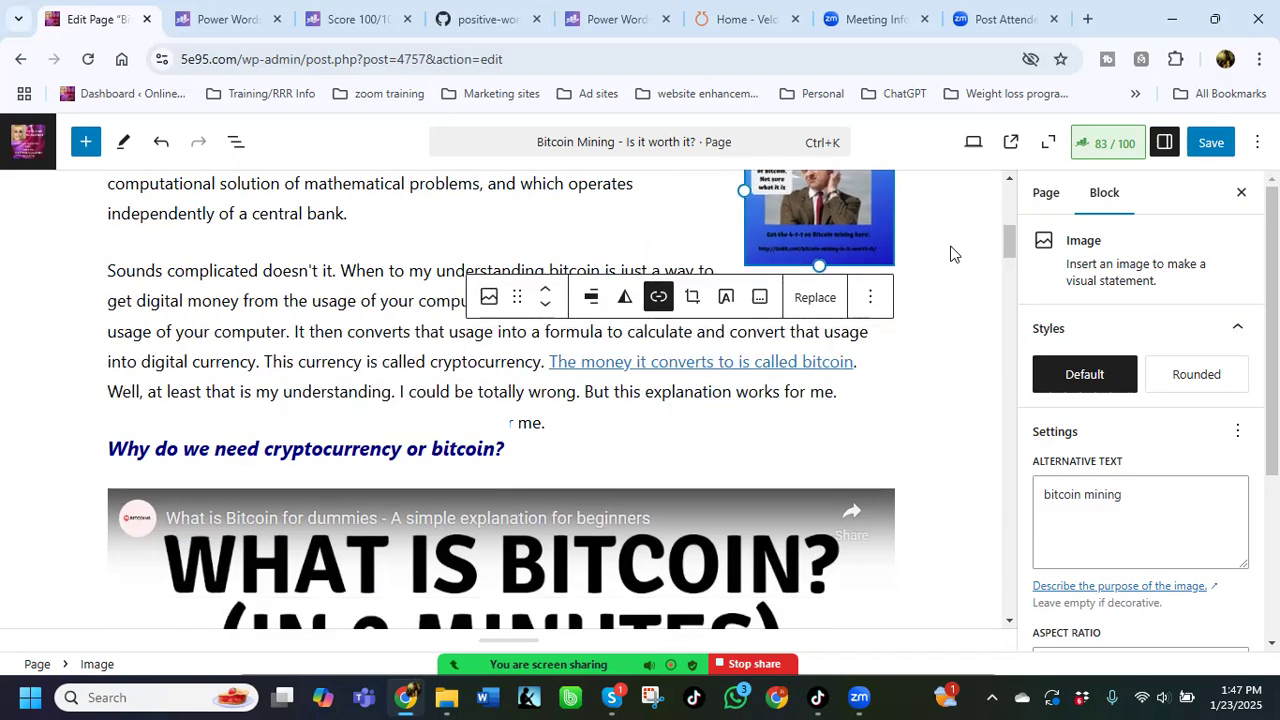
{"action": "left_click", "coordinate": [937, 292]}
{"action": "scroll", "coordinate": [650, 265], "scroll_direction": "up", "scroll_amount": 2}
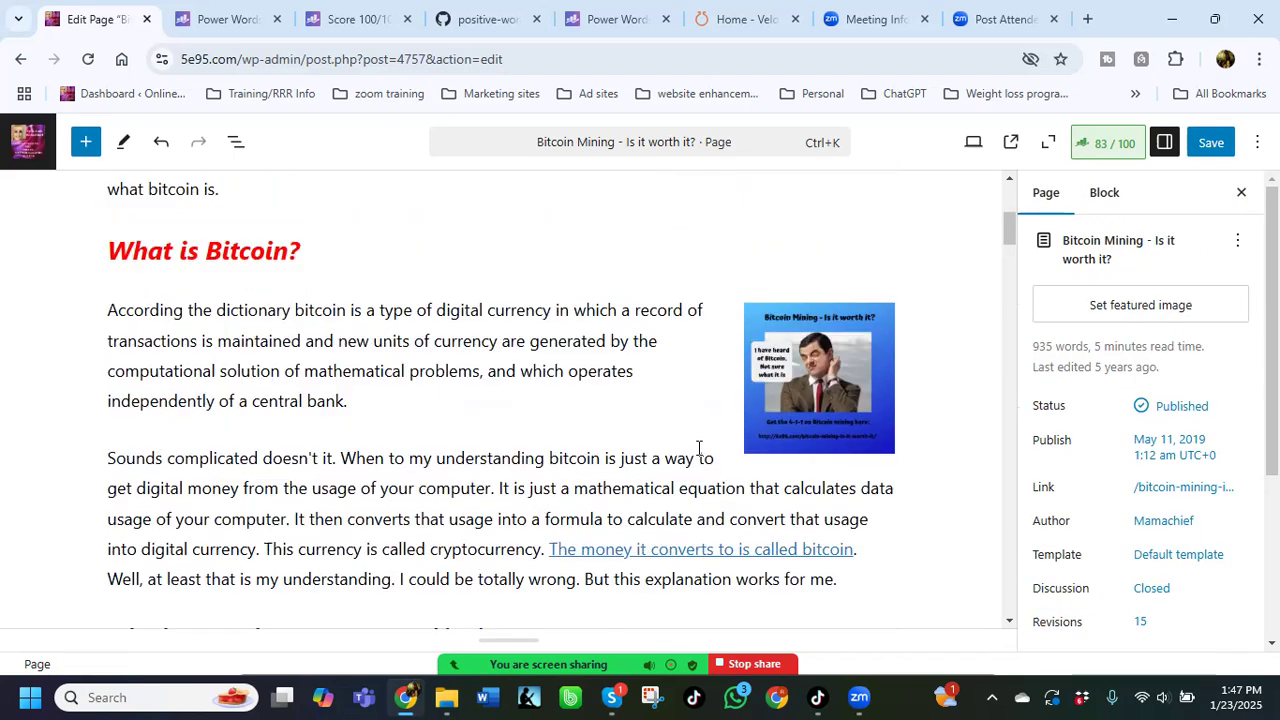
{"action": "left_click", "coordinate": [747, 376]}
{"action": "mouse_move", "coordinate": [745, 373]}
{"action": "left_mouse_down"}
{"action": "mouse_move", "coordinate": [731, 377]}
{"action": "mouse_move", "coordinate": [763, 370]}
{"action": "left_mouse_up"}
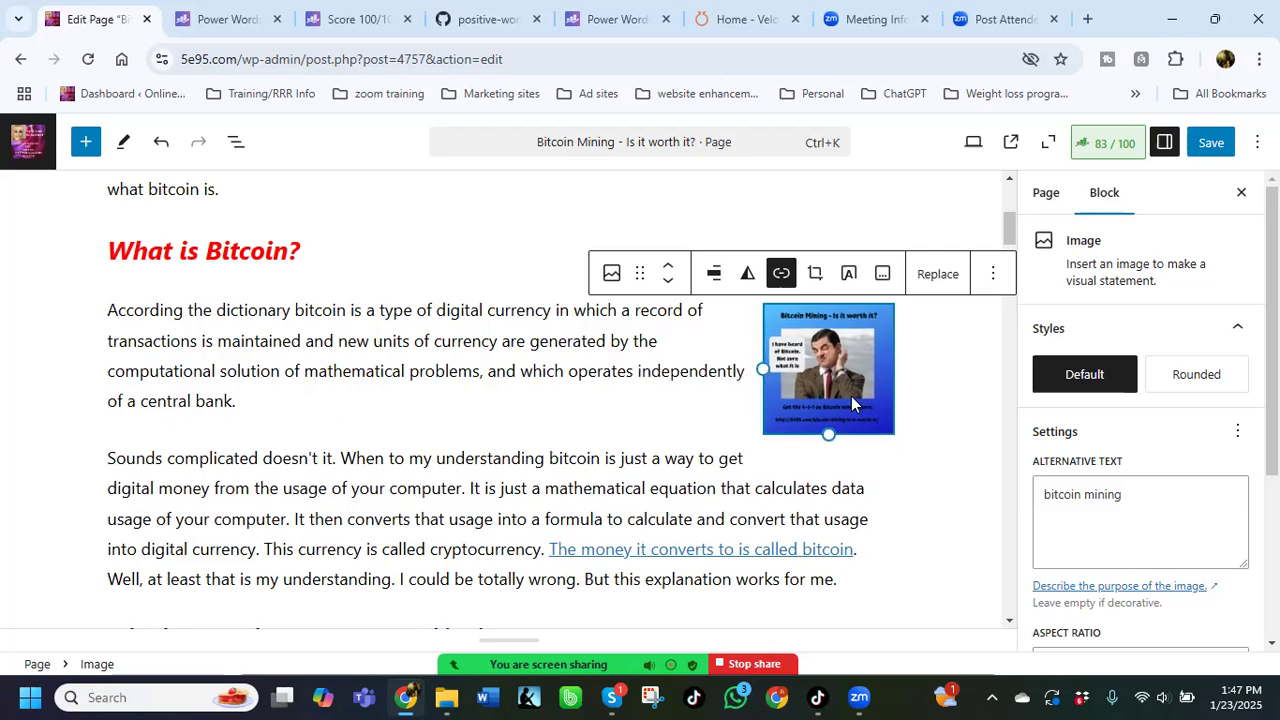
Step: Deselect the resized meme image beside the dictionary definition paragraph and save the Bitcoin Mining page
{"action": "left_click", "coordinate": [927, 421]}
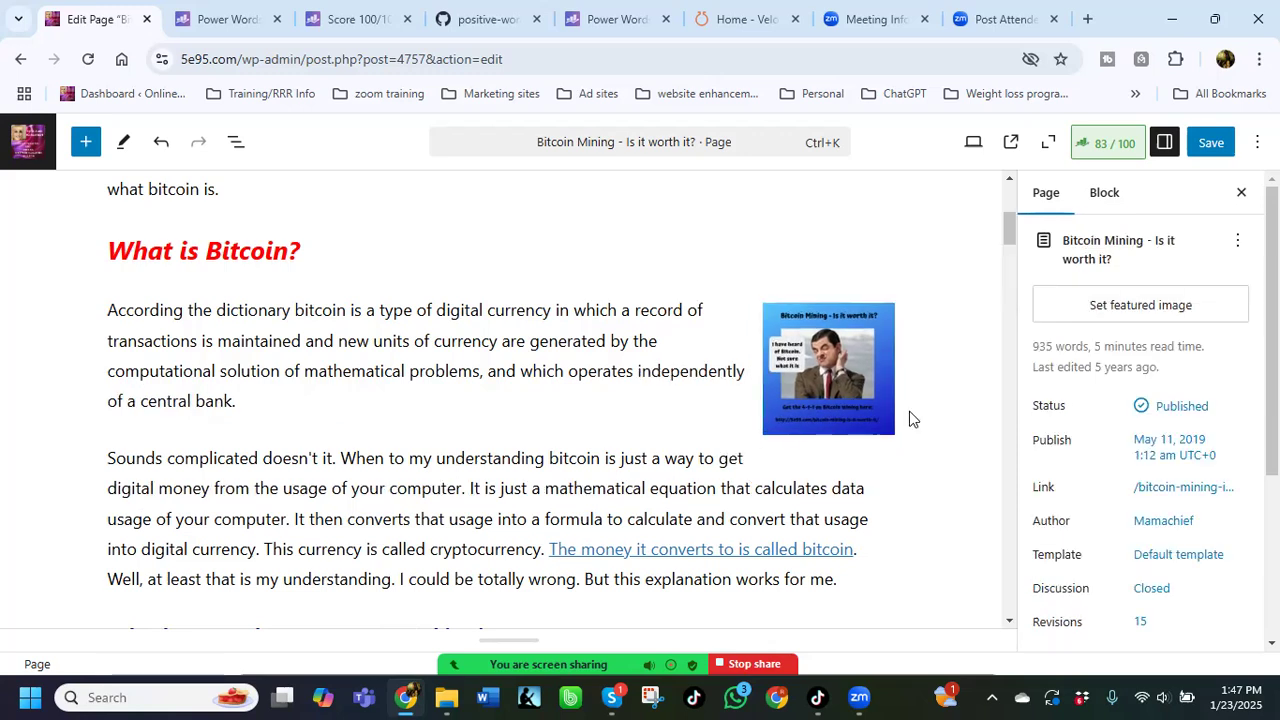
{"action": "scroll", "coordinate": [910, 418], "scroll_direction": "down", "scroll_amount": 1}
{"action": "key", "text": "ctrl+s"}
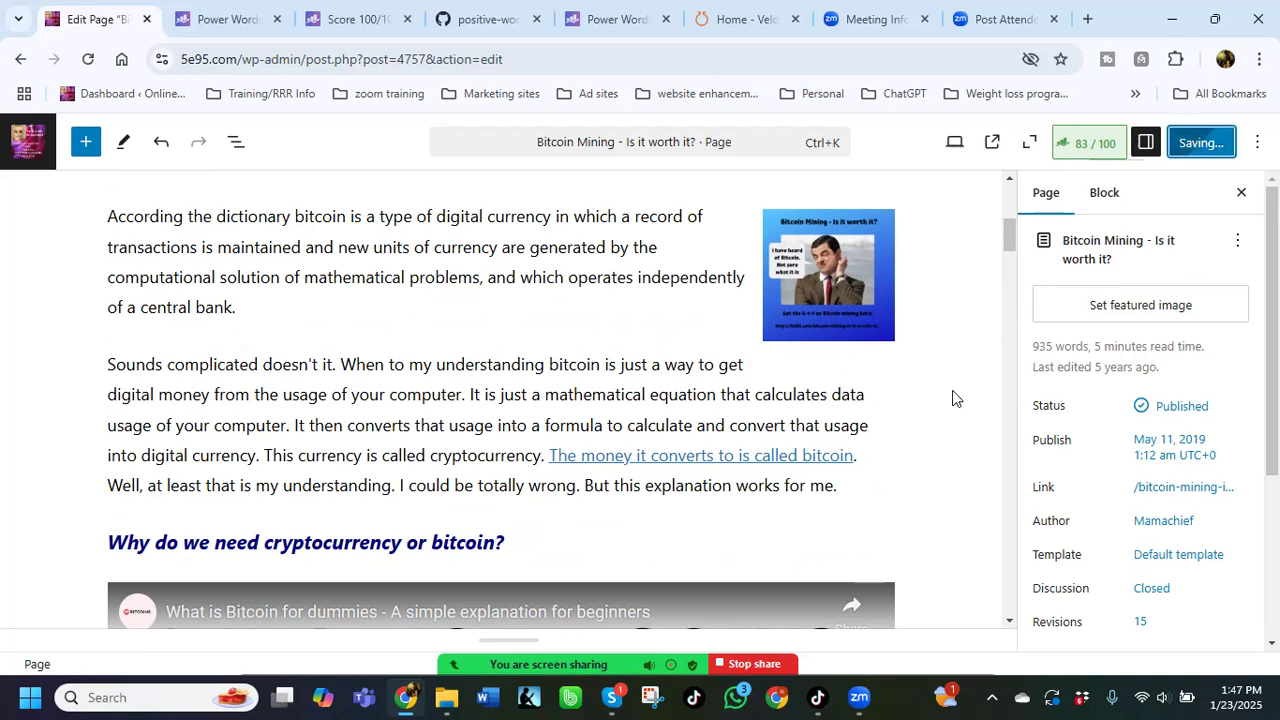
Step: Insert a Table of Contents by Rank Math block between the introduction and the What is Bitcoin? heading, and save the page
{"action": "scroll", "coordinate": [951, 385], "scroll_direction": "up", "scroll_amount": 4}
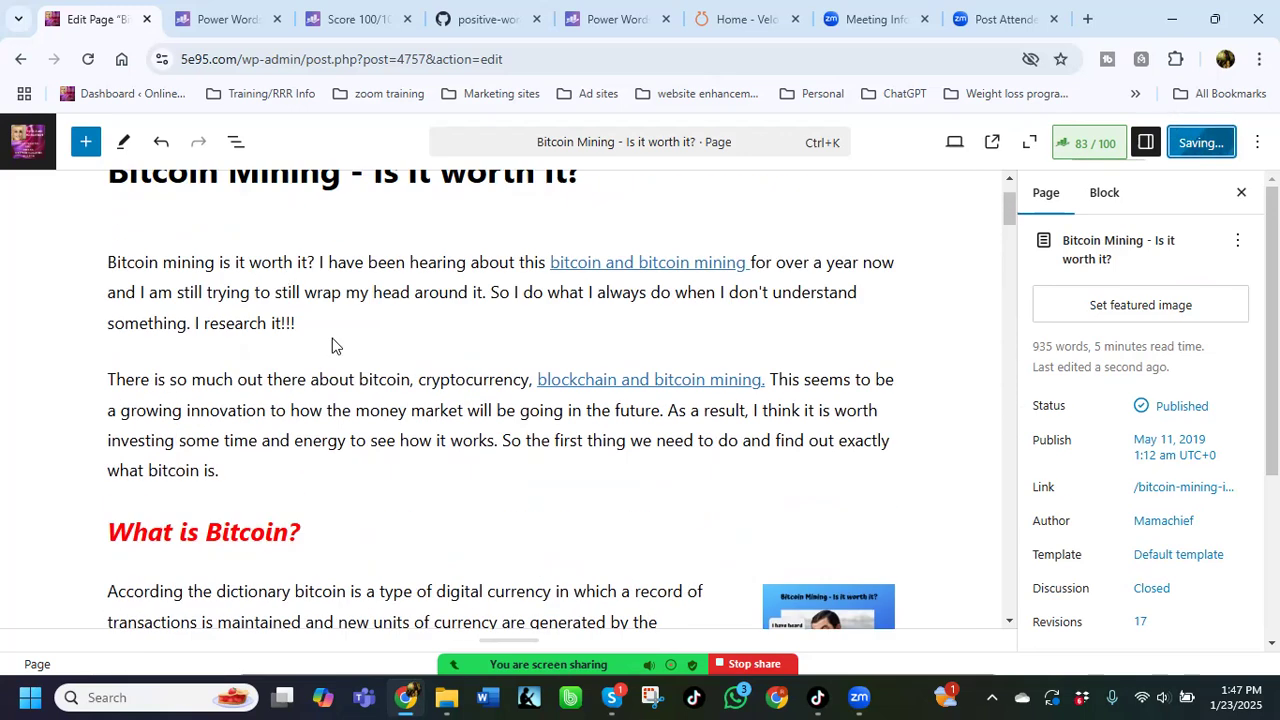
{"action": "scroll", "coordinate": [418, 400], "scroll_direction": "down", "scroll_amount": 1}
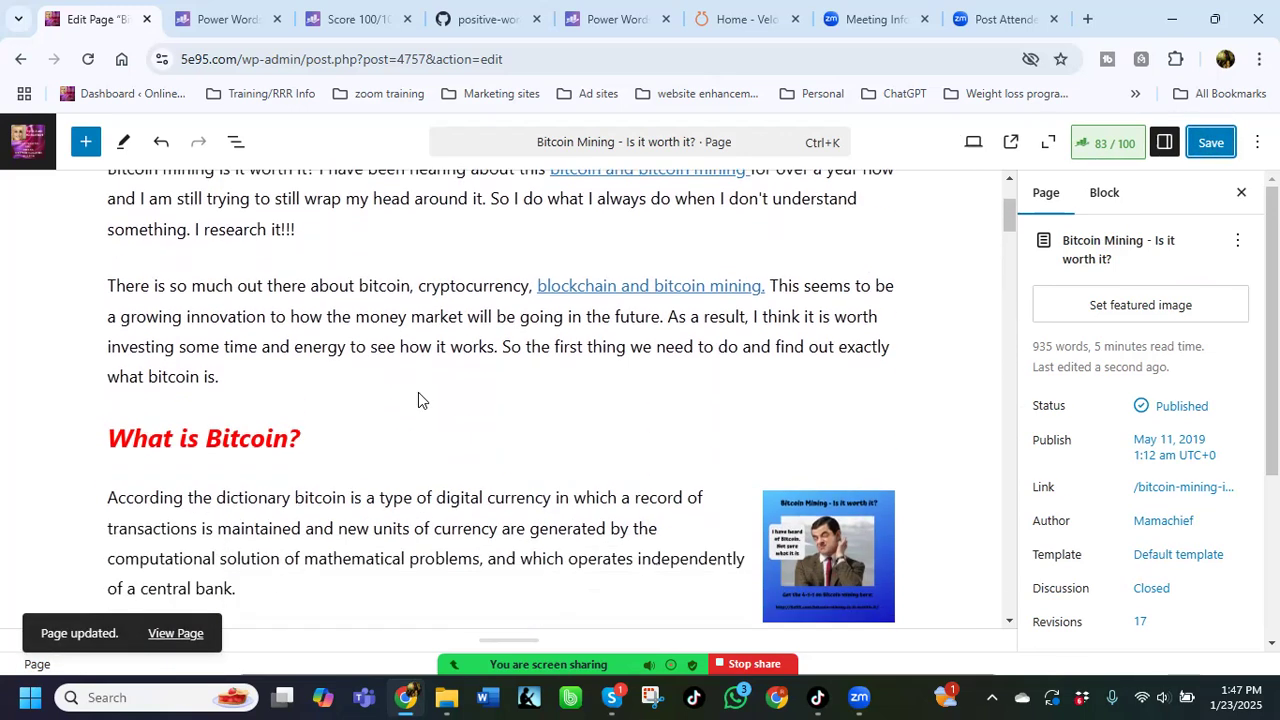
{"action": "left_click", "coordinate": [501, 407]}
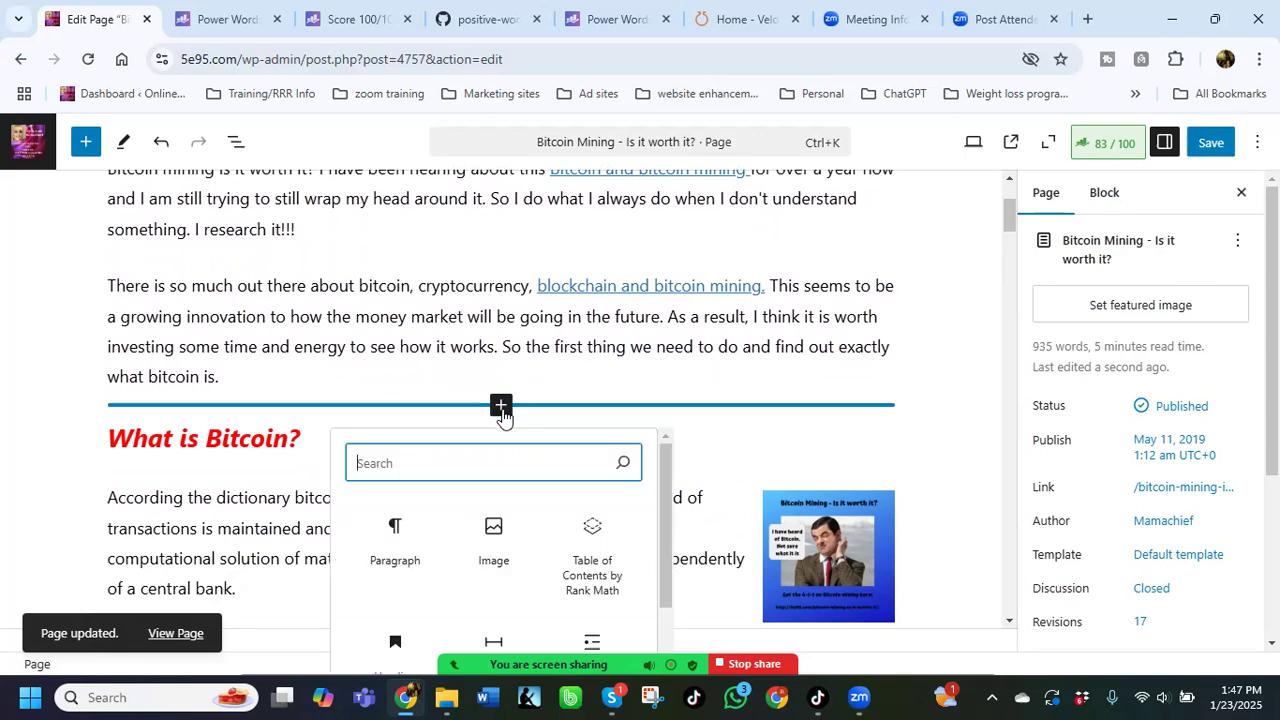
{"action": "left_click", "coordinate": [587, 547]}
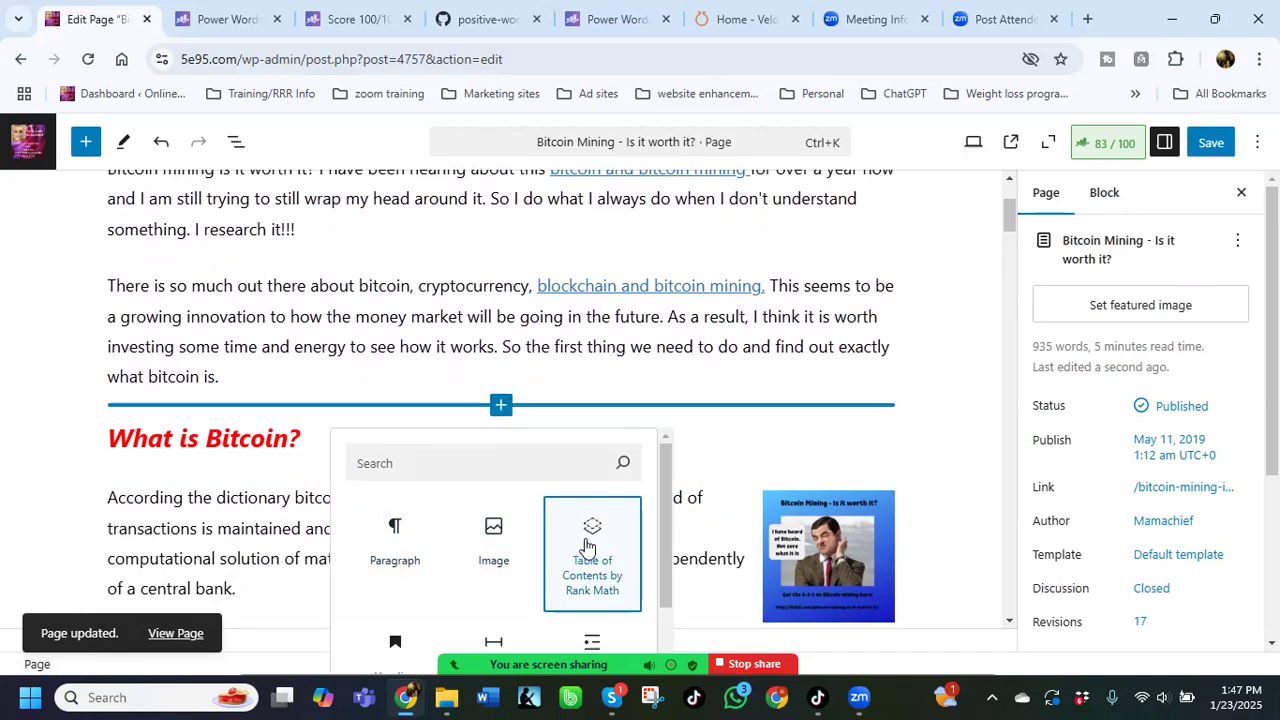
{"action": "left_click", "coordinate": [587, 547]}
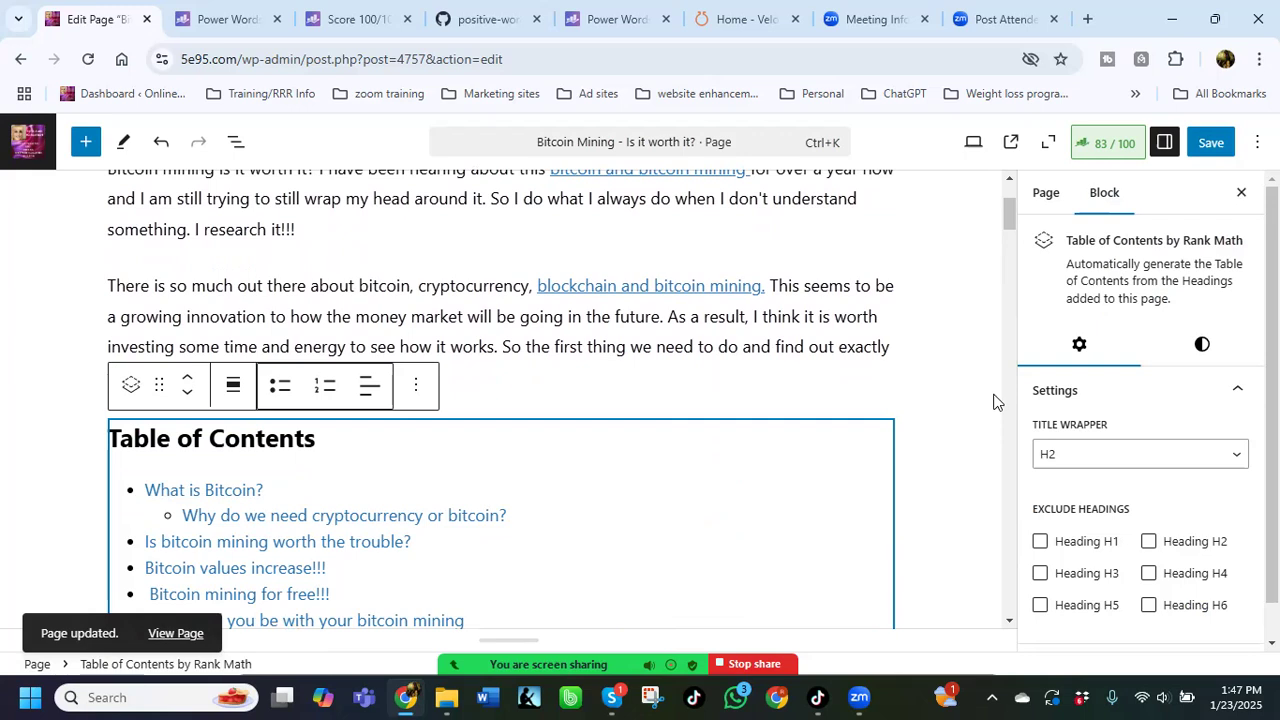
{"action": "scroll", "coordinate": [971, 397], "scroll_direction": "down", "scroll_amount": 1}
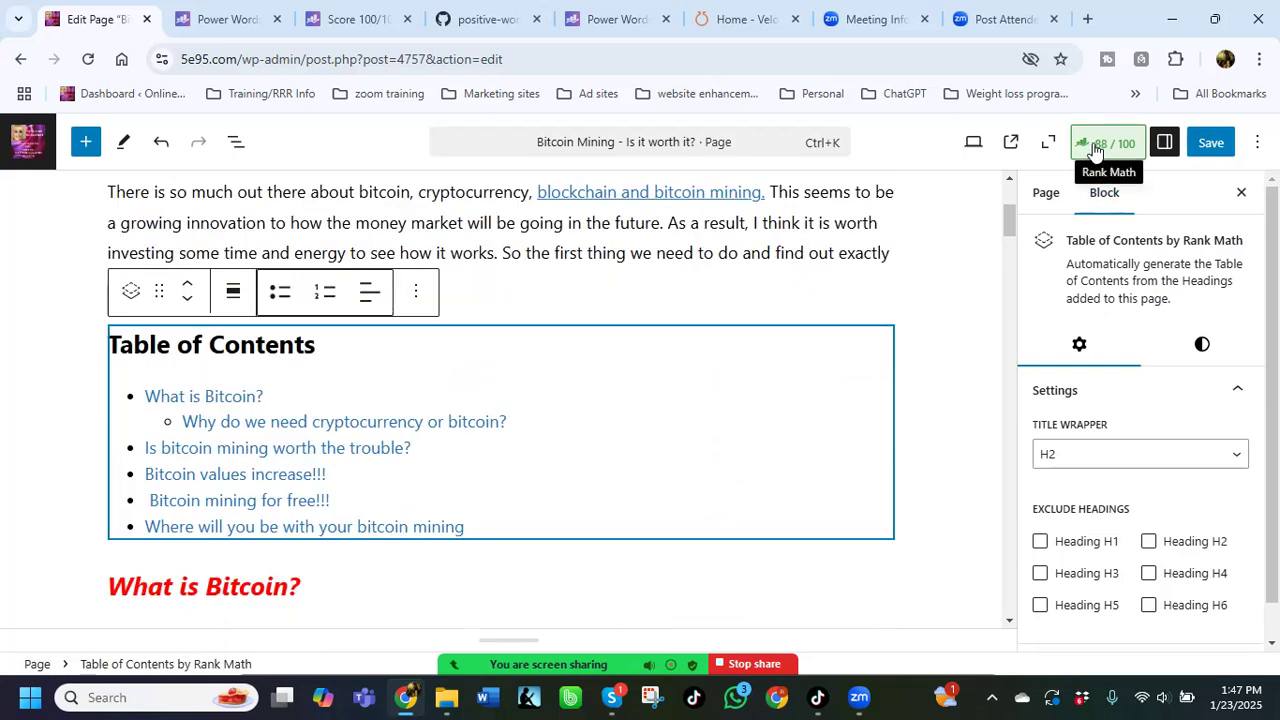
{"action": "left_click", "coordinate": [1200, 142]}
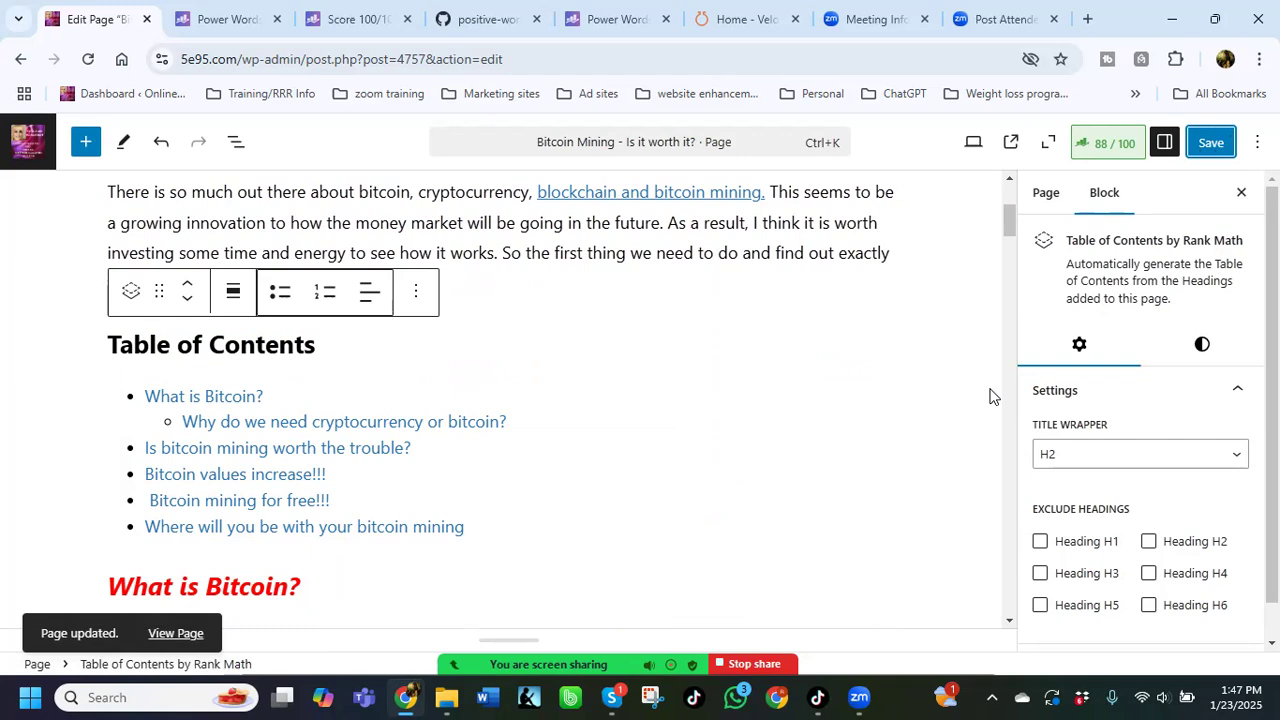
Step: Look over the page's opening sections, and examine Rank Math's snippet preview, focus keyword and Basic SEO checks
{"action": "scroll", "coordinate": [965, 370], "scroll_direction": "down", "scroll_amount": 1}
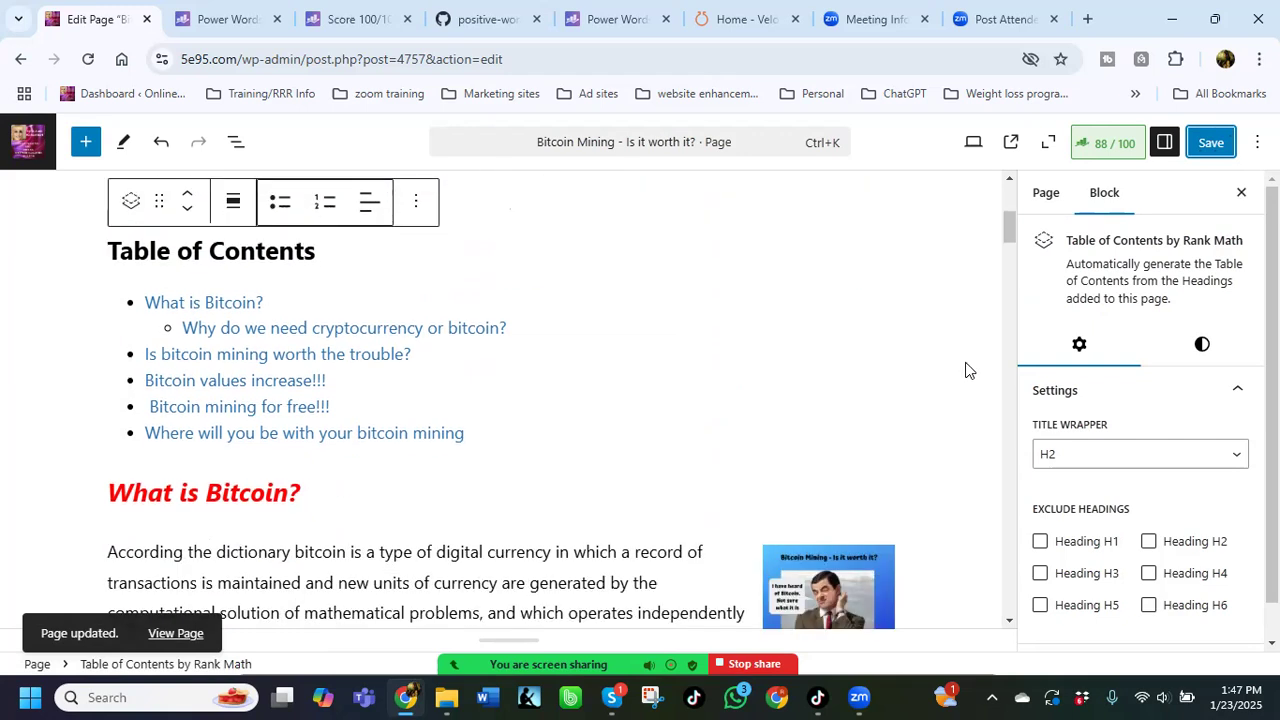
{"action": "scroll", "coordinate": [965, 370], "scroll_direction": "down", "scroll_amount": 2}
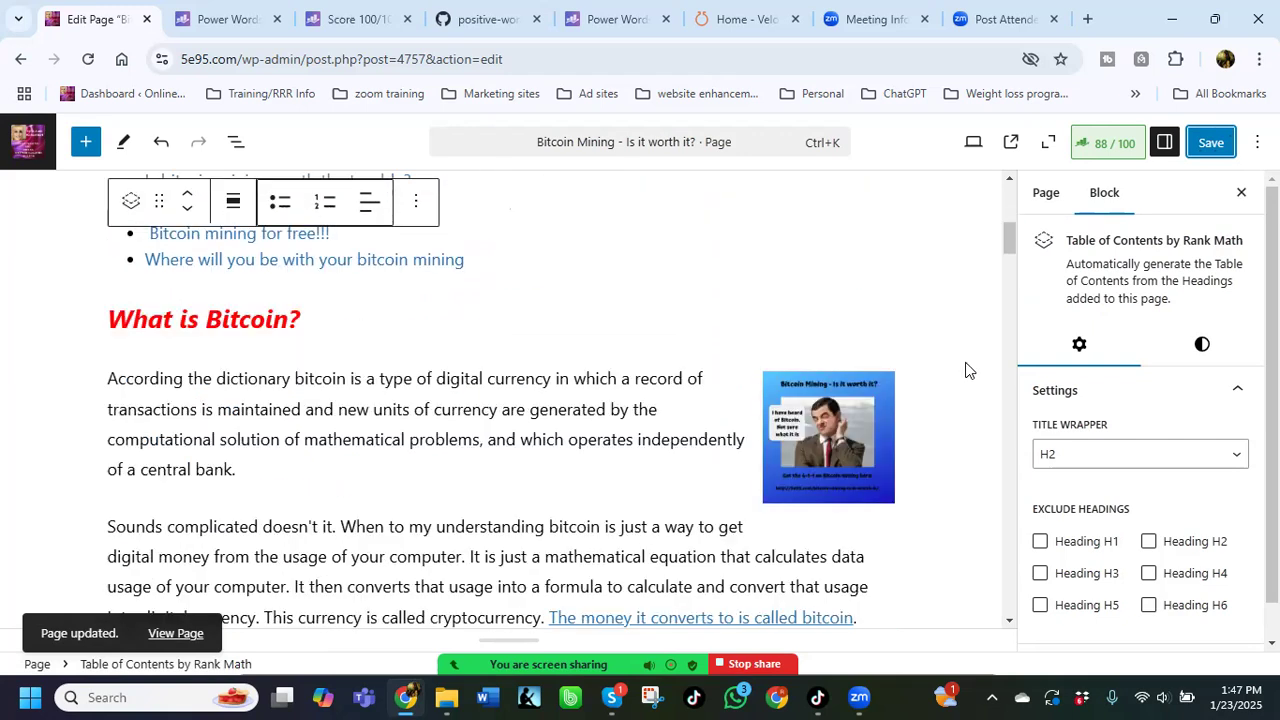
{"action": "scroll", "coordinate": [965, 370], "scroll_direction": "down", "scroll_amount": 1}
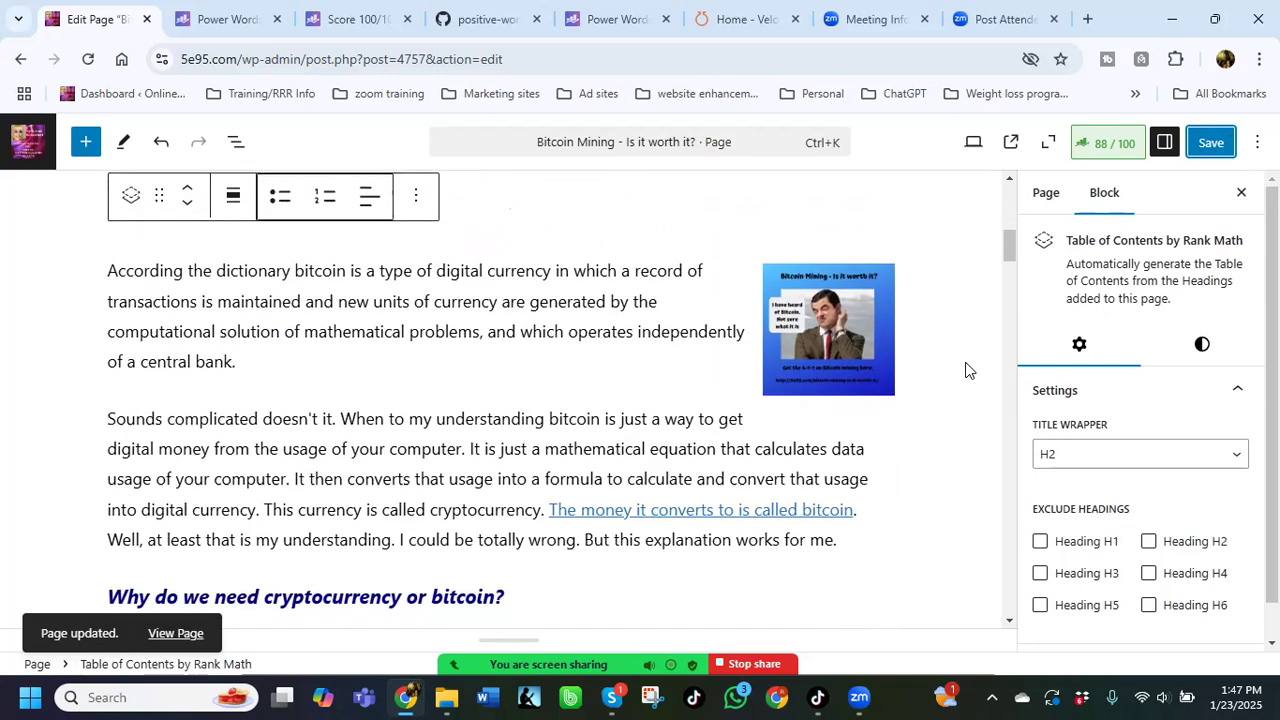
{"action": "scroll", "coordinate": [965, 370], "scroll_direction": "up", "scroll_amount": 6}
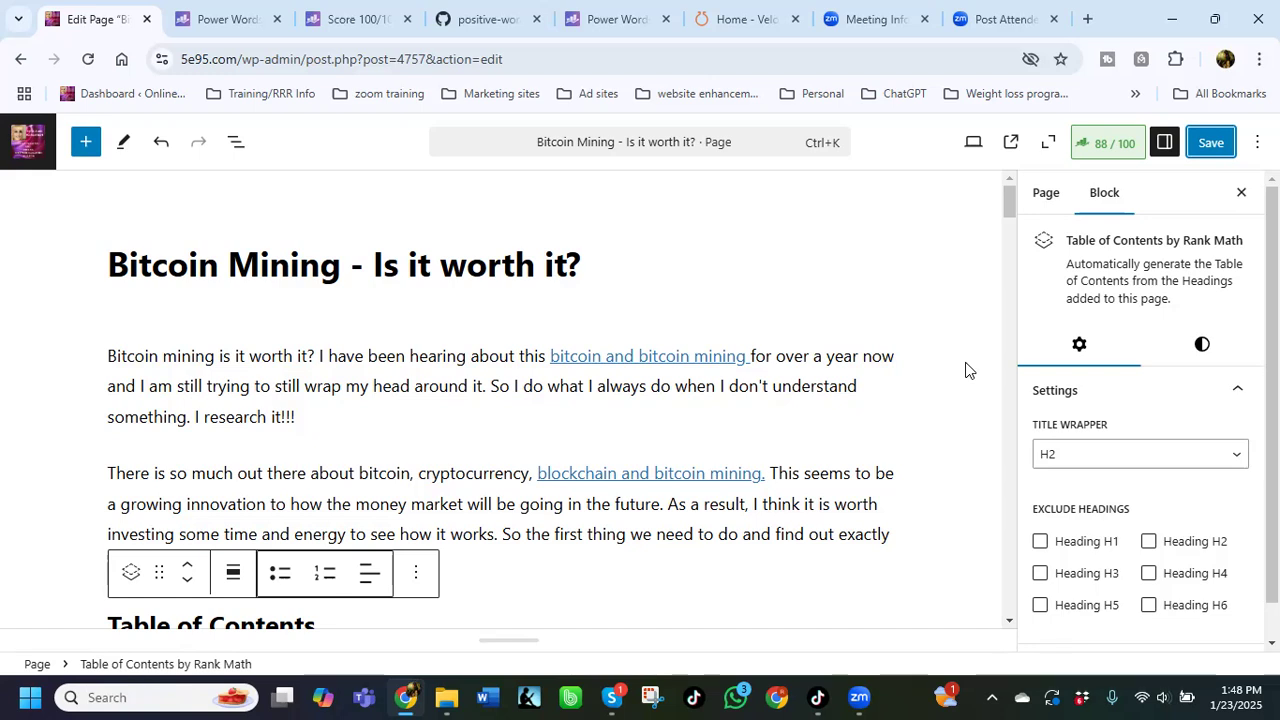
{"action": "left_click", "coordinate": [1106, 143]}
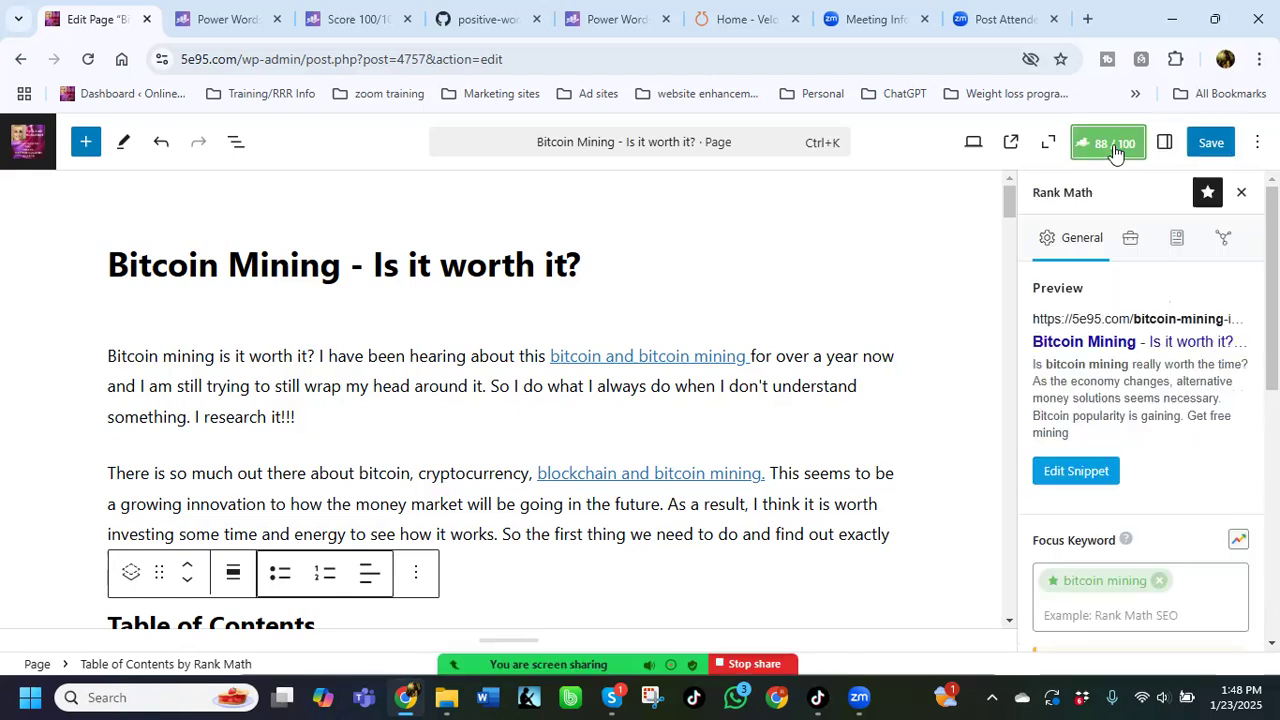
{"action": "scroll", "coordinate": [909, 440], "scroll_direction": "down", "scroll_amount": 2}
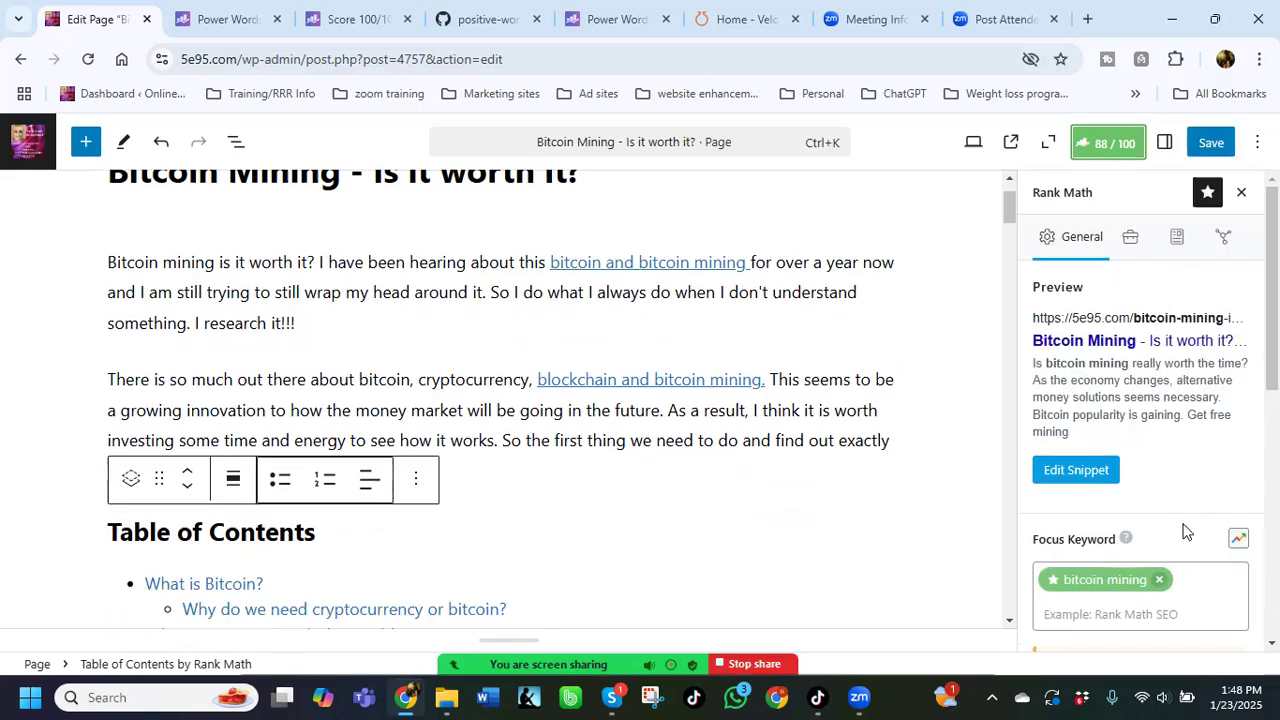
{"action": "scroll", "coordinate": [1195, 470], "scroll_direction": "down", "scroll_amount": 2}
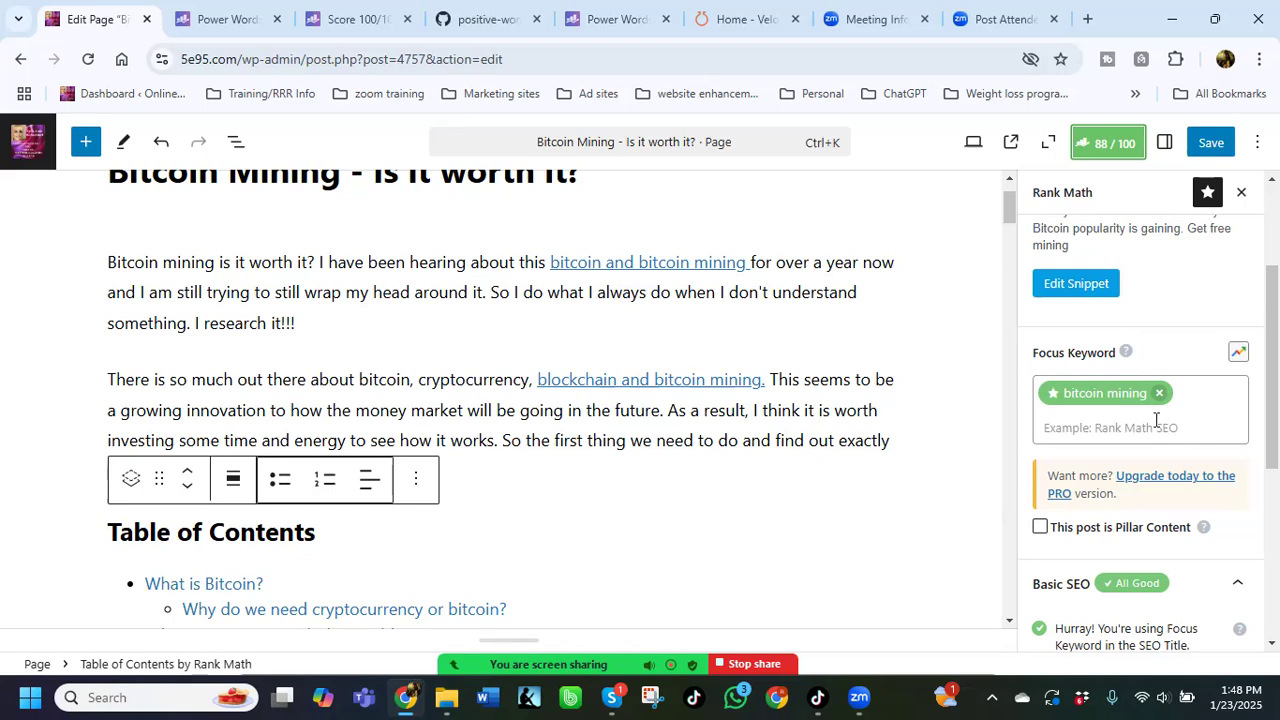
{"action": "scroll", "coordinate": [1157, 420], "scroll_direction": "down", "scroll_amount": 1}
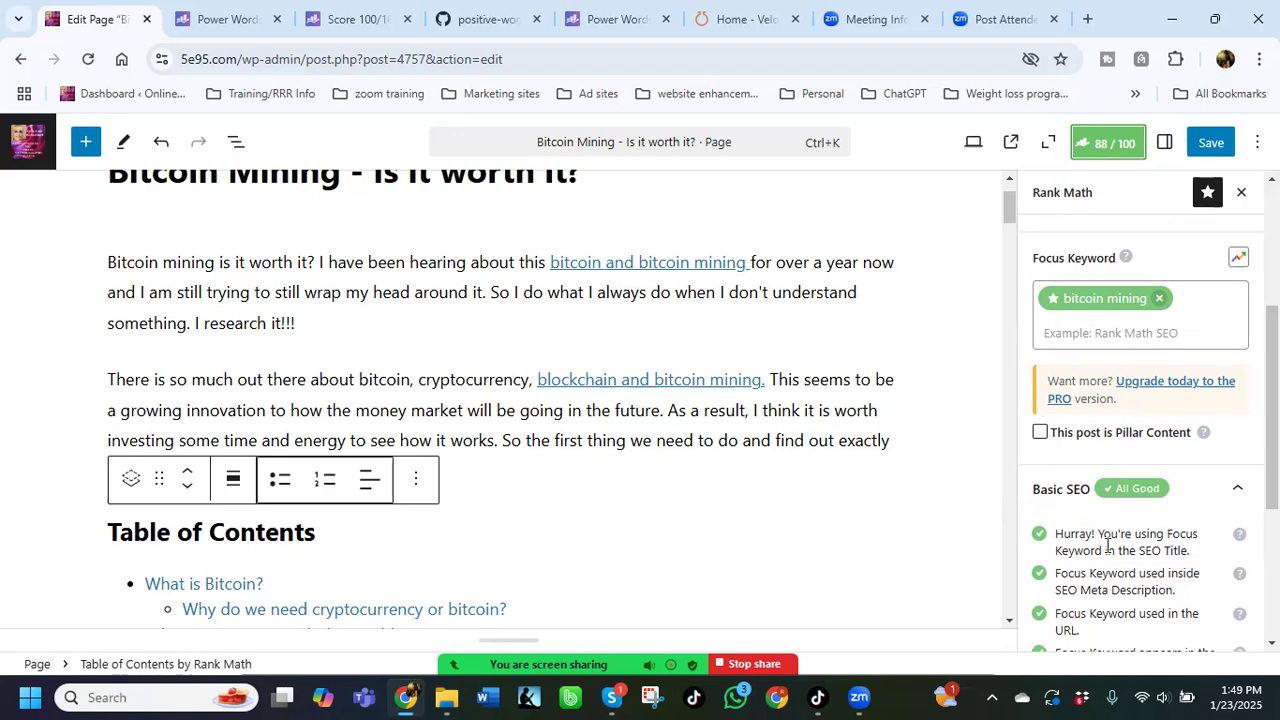
{"action": "scroll", "coordinate": [1108, 545], "scroll_direction": "down", "scroll_amount": 1}
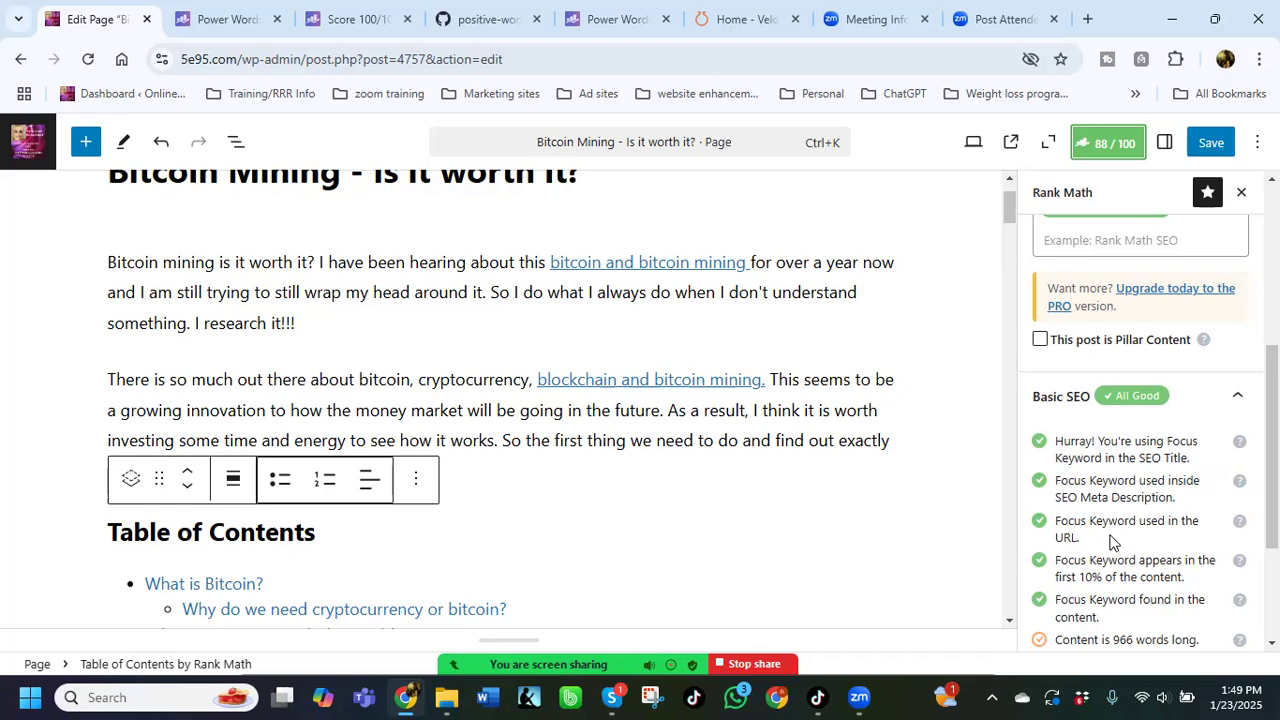
{"action": "scroll", "coordinate": [1110, 541], "scroll_direction": "up", "scroll_amount": 1}
{"action": "scroll", "coordinate": [829, 394], "scroll_direction": "up", "scroll_amount": 1}
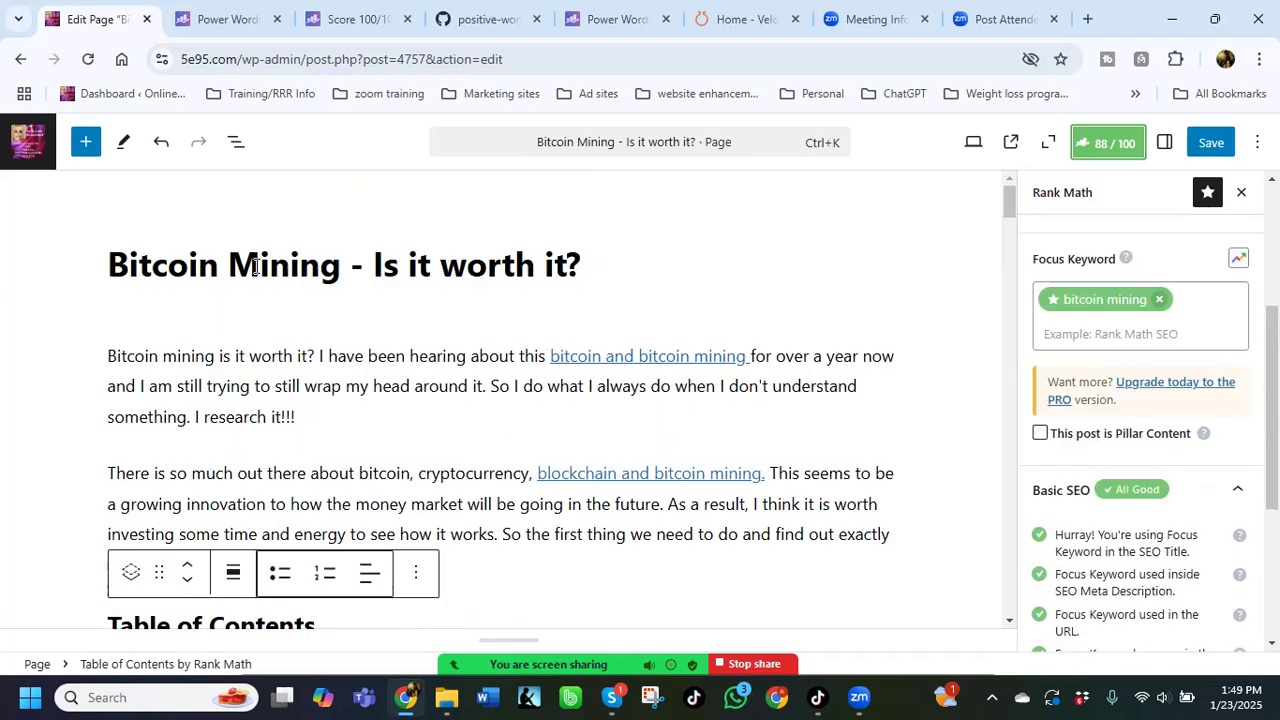
Step: Expand and examine Rank Math's Additional and Title Readability checks for the Bitcoin Mining page
{"action": "scroll", "coordinate": [1100, 491], "scroll_direction": "down", "scroll_amount": 3}
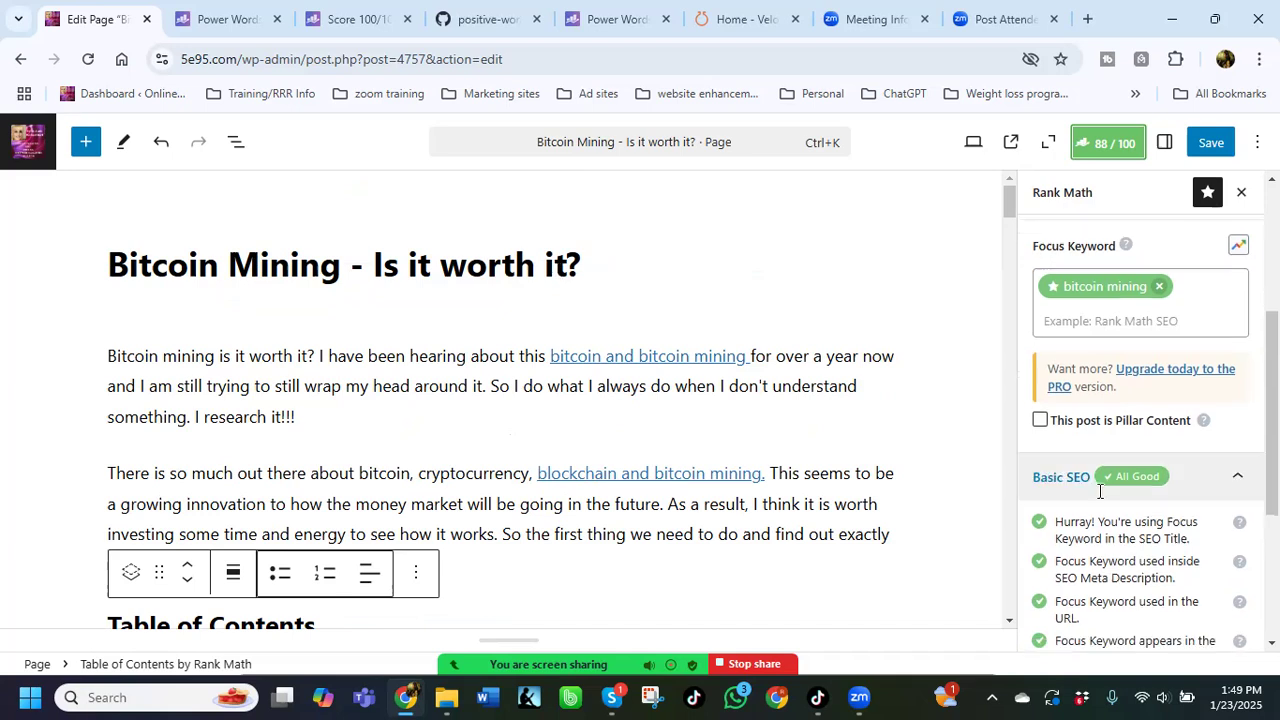
{"action": "left_click", "coordinate": [1134, 515]}
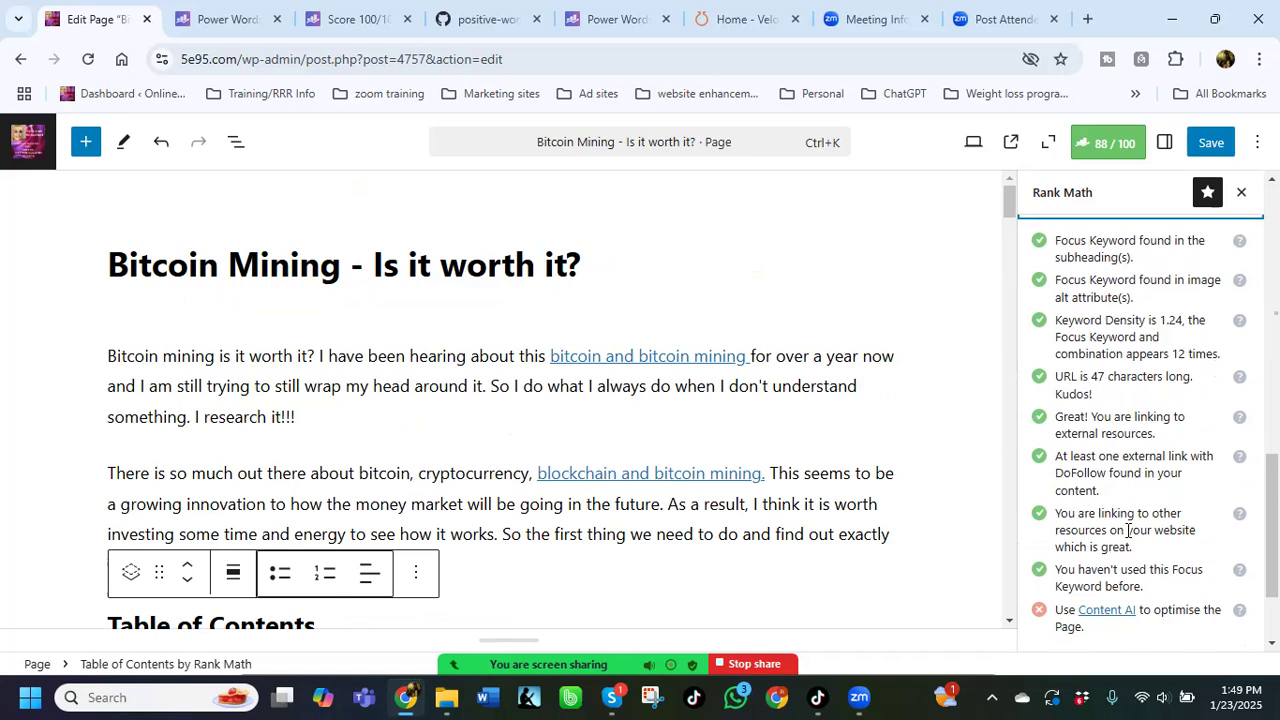
{"action": "scroll", "coordinate": [1113, 500], "scroll_direction": "down", "scroll_amount": 1}
{"action": "scroll", "coordinate": [1113, 500], "scroll_direction": "up", "scroll_amount": 1}
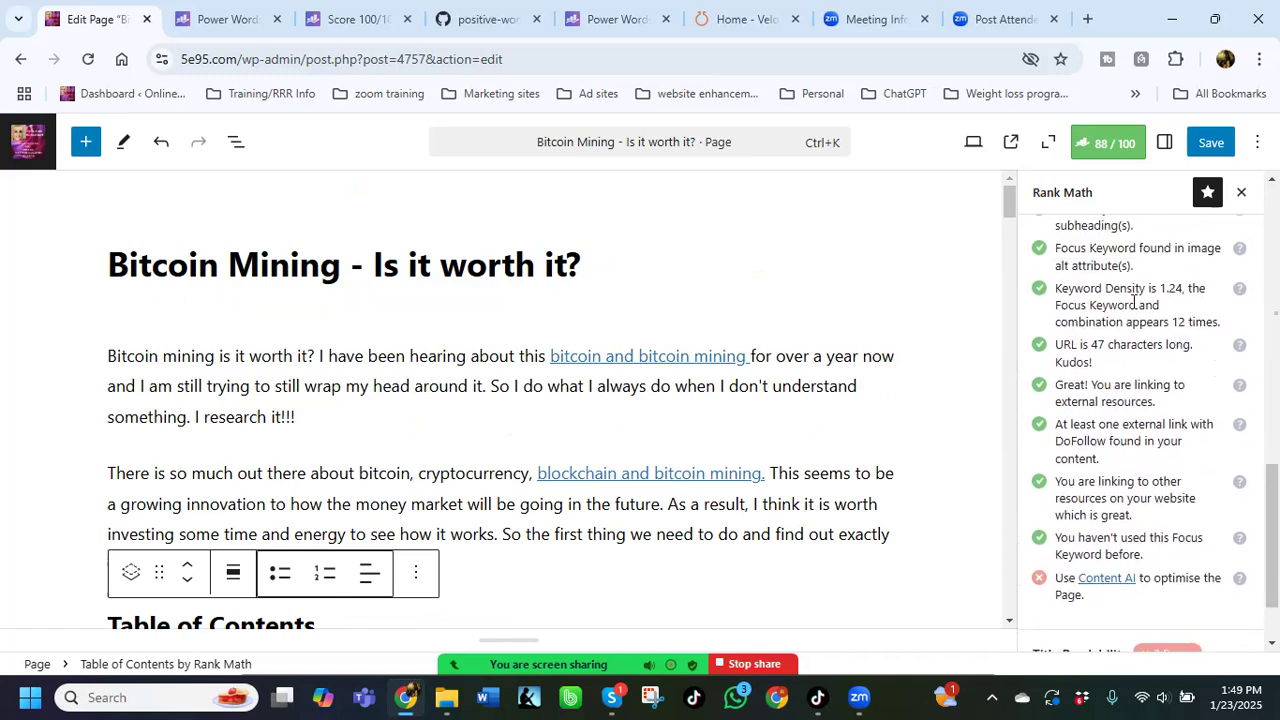
{"action": "scroll", "coordinate": [1150, 450], "scroll_direction": "down", "scroll_amount": 1}
{"action": "left_click", "coordinate": [1157, 570]}
{"action": "scroll", "coordinate": [1157, 565], "scroll_direction": "down", "scroll_amount": 1}
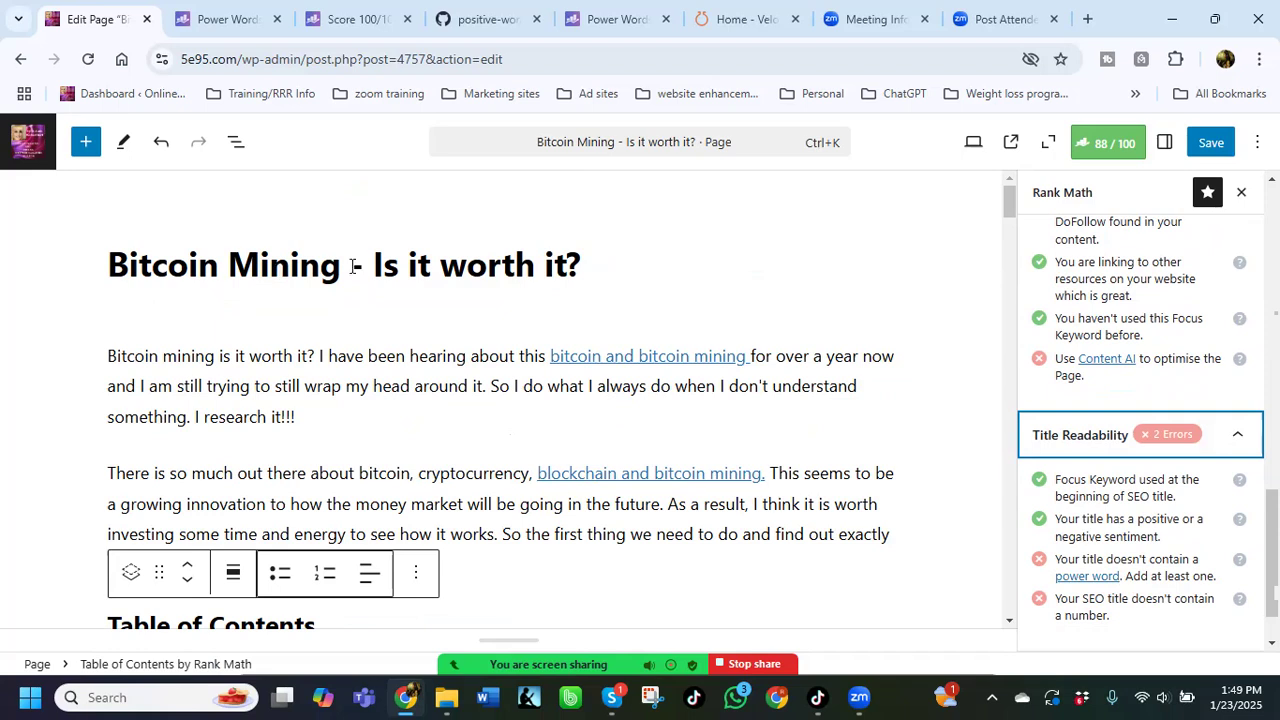
Step: Add "Making Money with" in front of the page title, recheck the Rank Math results and save the page
{"action": "left_click", "coordinate": [108, 264]}
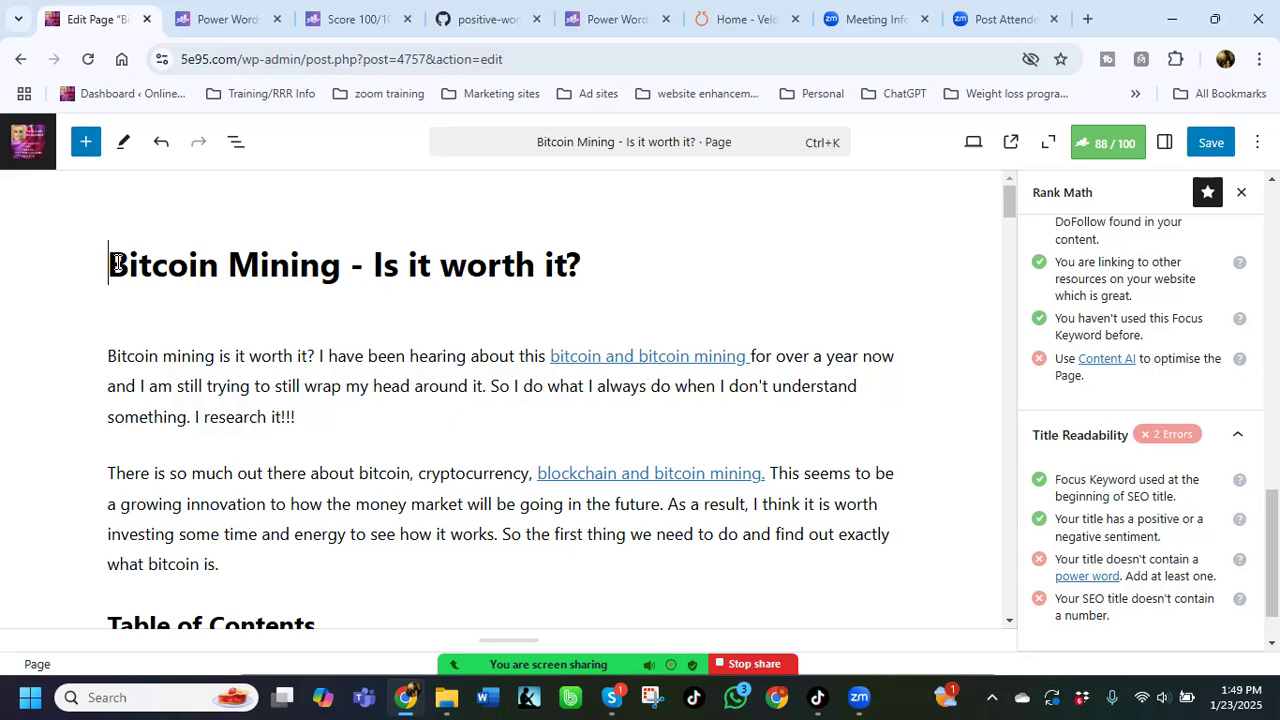
{"action": "type", "text": "M"}
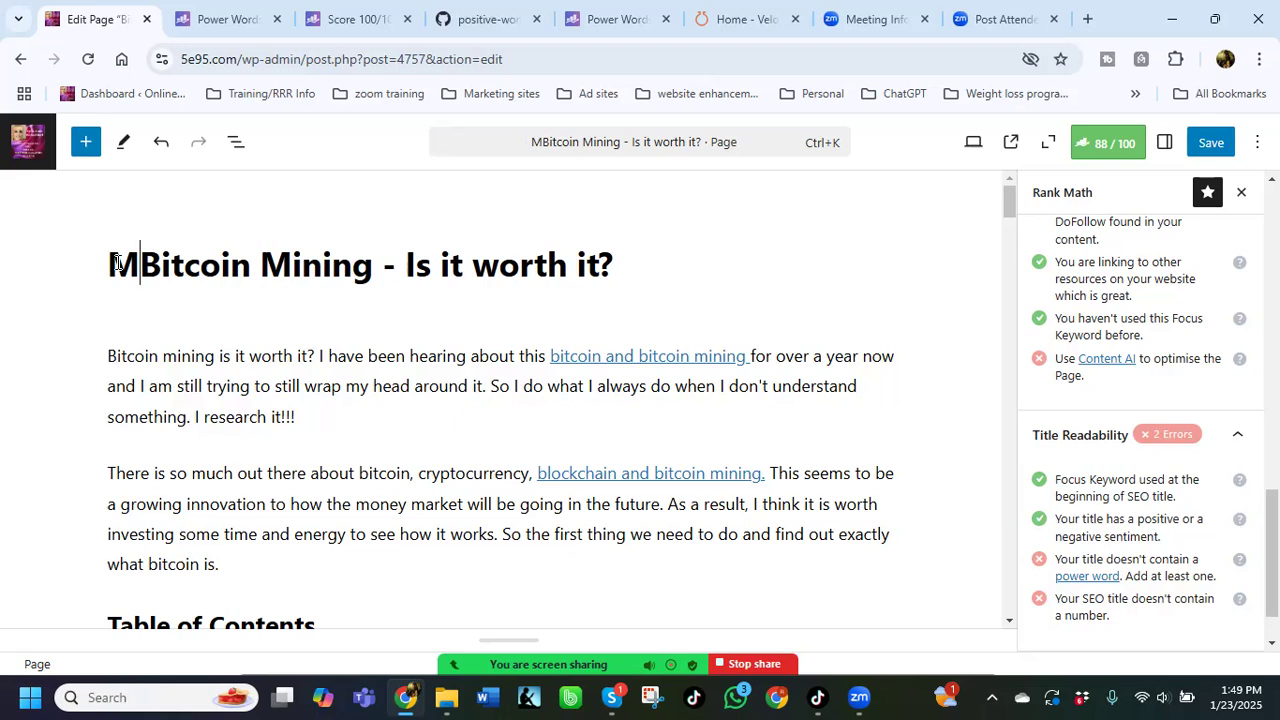
{"action": "type", "text": "aking Money with"}
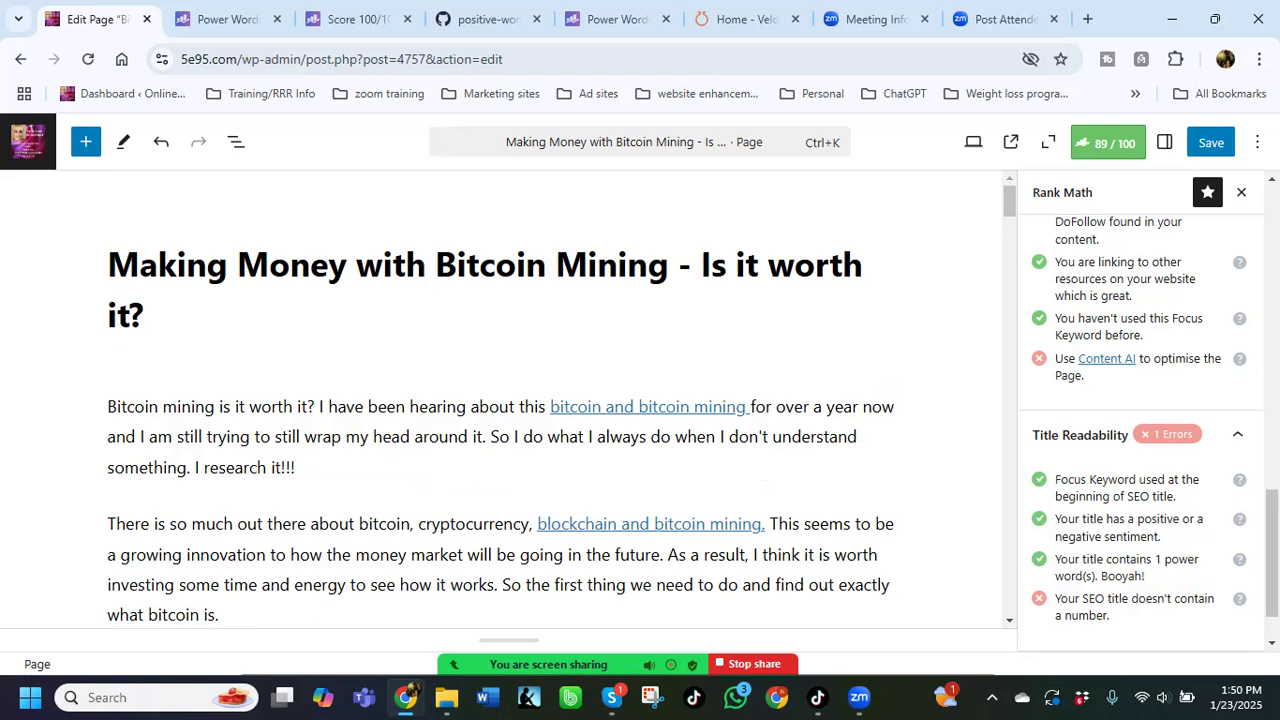
{"action": "scroll", "coordinate": [1150, 370], "scroll_direction": "up", "scroll_amount": 3}
{"action": "scroll", "coordinate": [1131, 386], "scroll_direction": "up", "scroll_amount": 5}
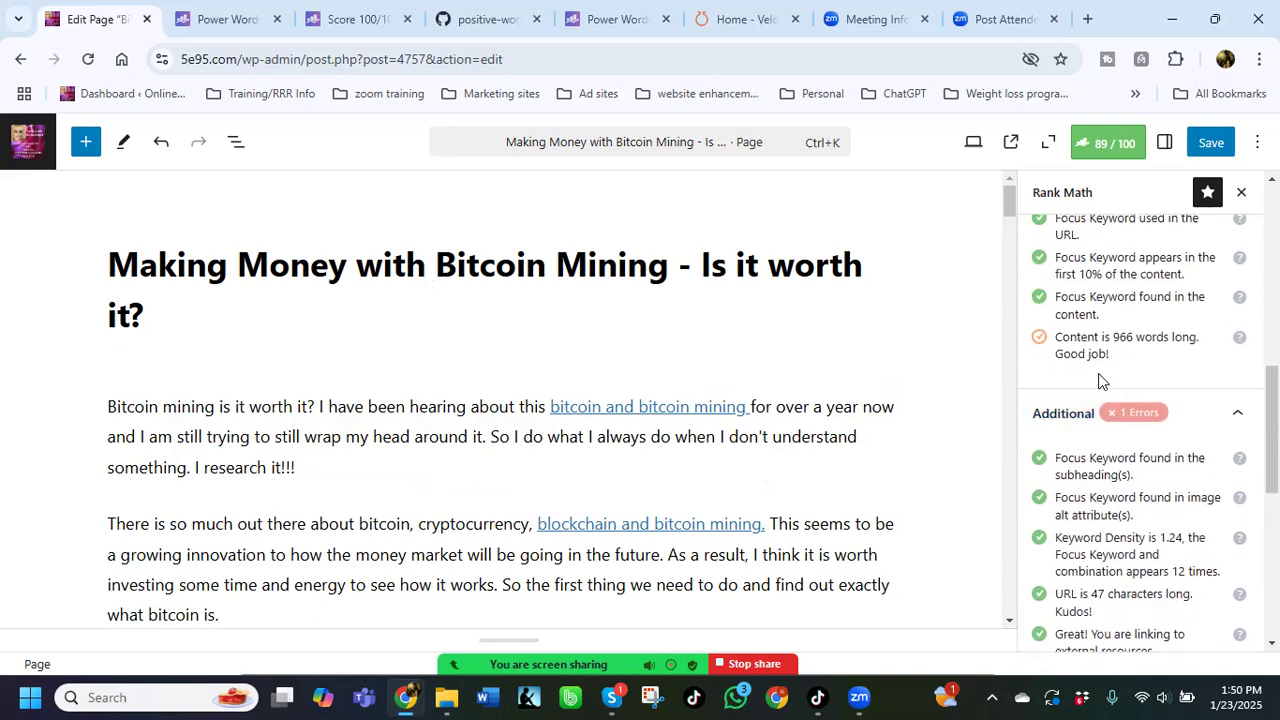
{"action": "scroll", "coordinate": [1089, 370], "scroll_direction": "up", "scroll_amount": 2}
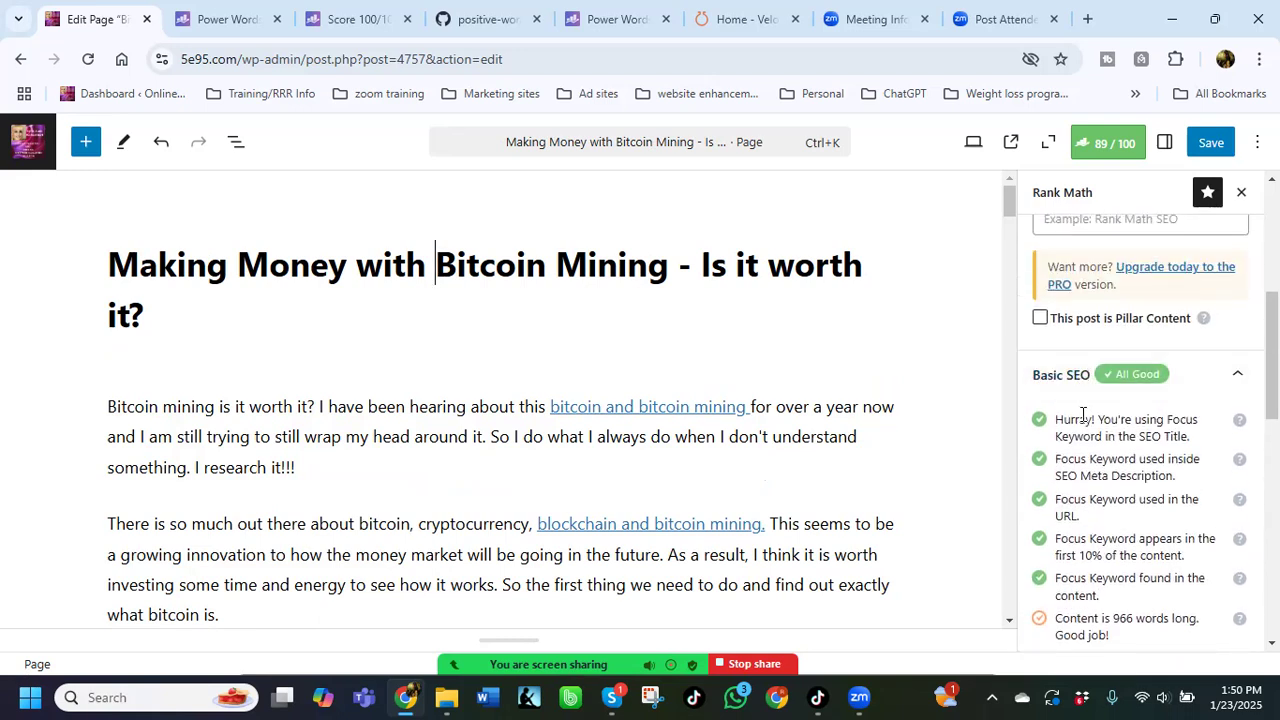
{"action": "scroll", "coordinate": [1085, 425], "scroll_direction": "down", "scroll_amount": 3}
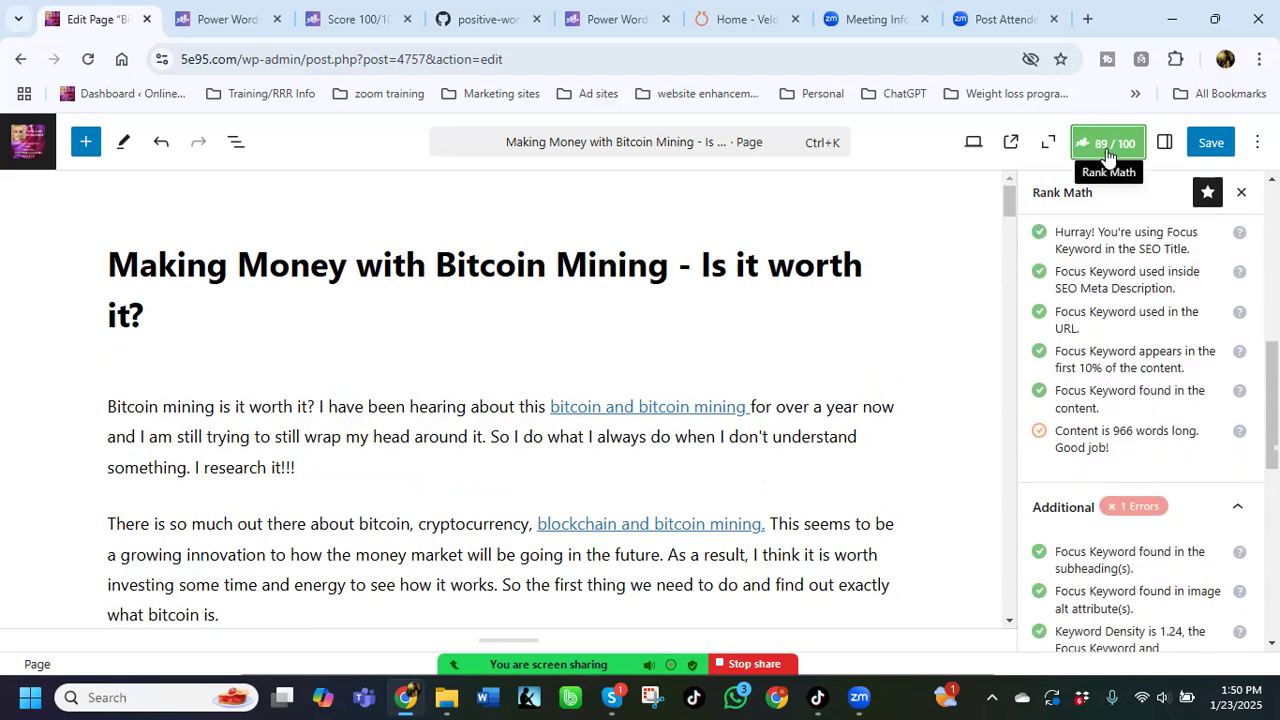
{"action": "left_click", "coordinate": [1218, 147]}
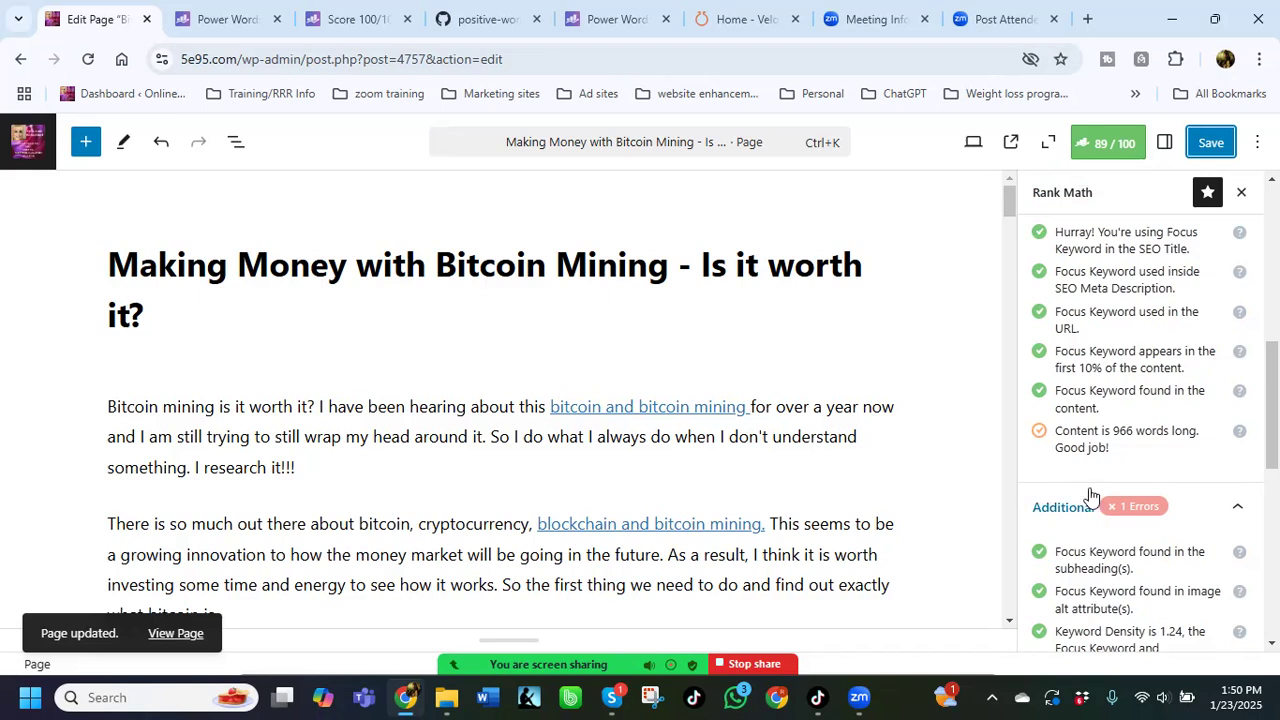
Step: Review the Title Readability, Additional and Basic SEO checks for items still lowering the page's score
{"action": "scroll", "coordinate": [1108, 525], "scroll_direction": "down", "scroll_amount": 5}
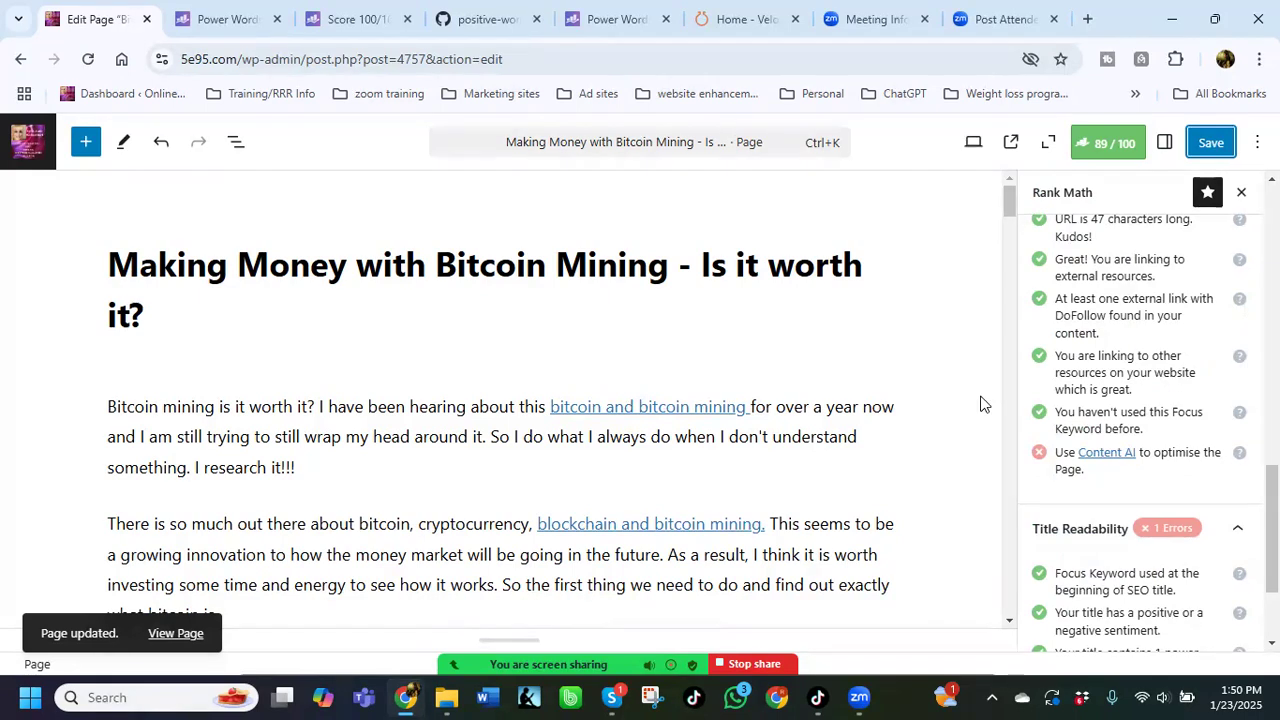
{"action": "scroll", "coordinate": [1089, 380], "scroll_direction": "up", "scroll_amount": 2}
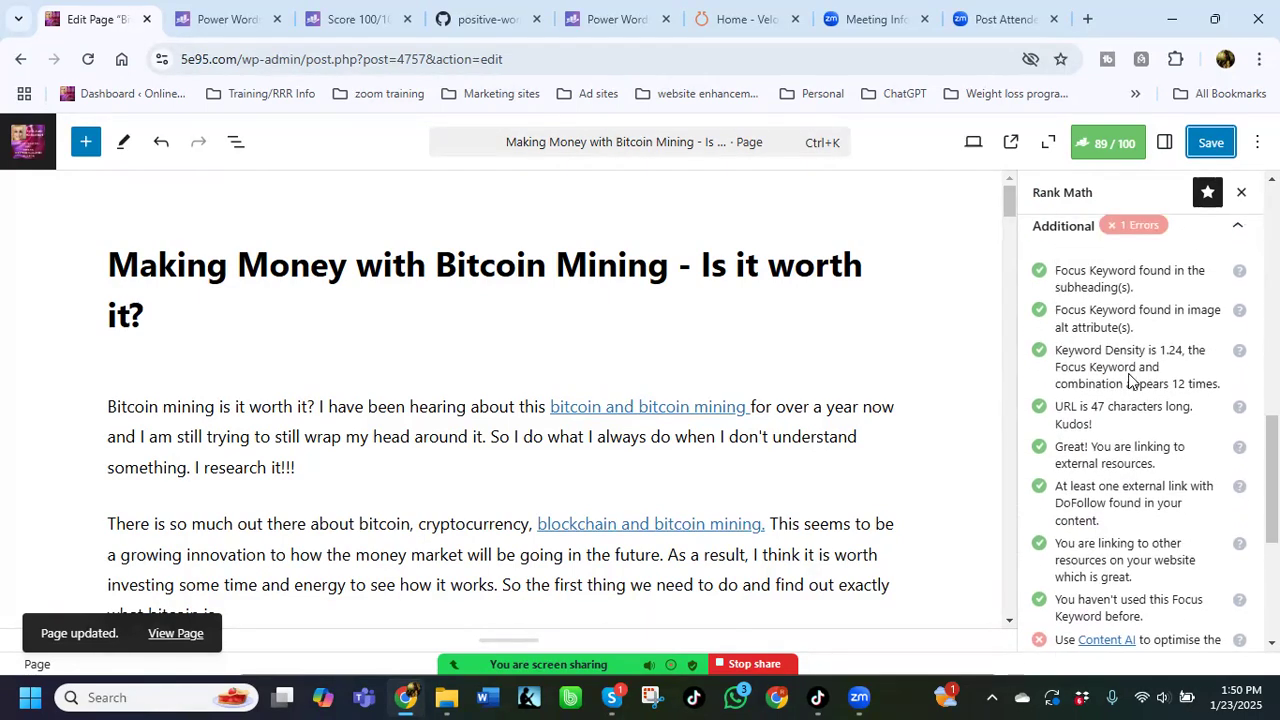
{"action": "scroll", "coordinate": [1066, 373], "scroll_direction": "up", "scroll_amount": 2}
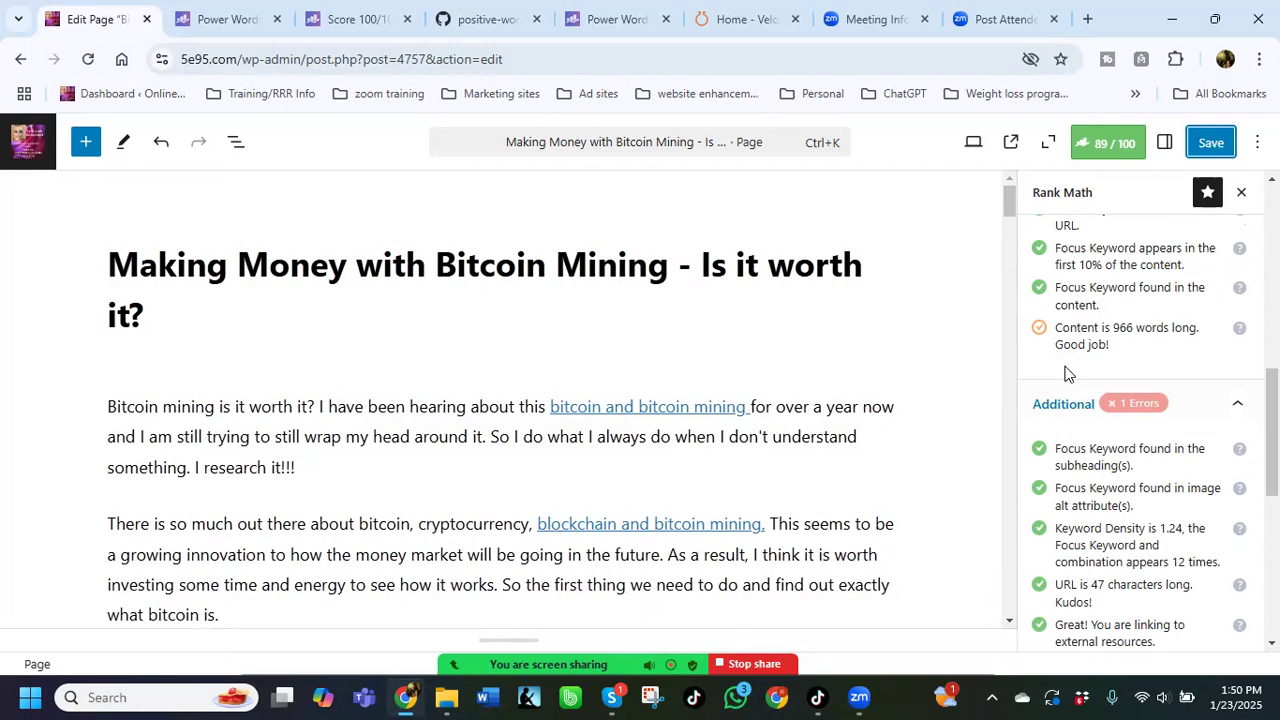
{"action": "scroll", "coordinate": [1078, 360], "scroll_direction": "up", "scroll_amount": 1}
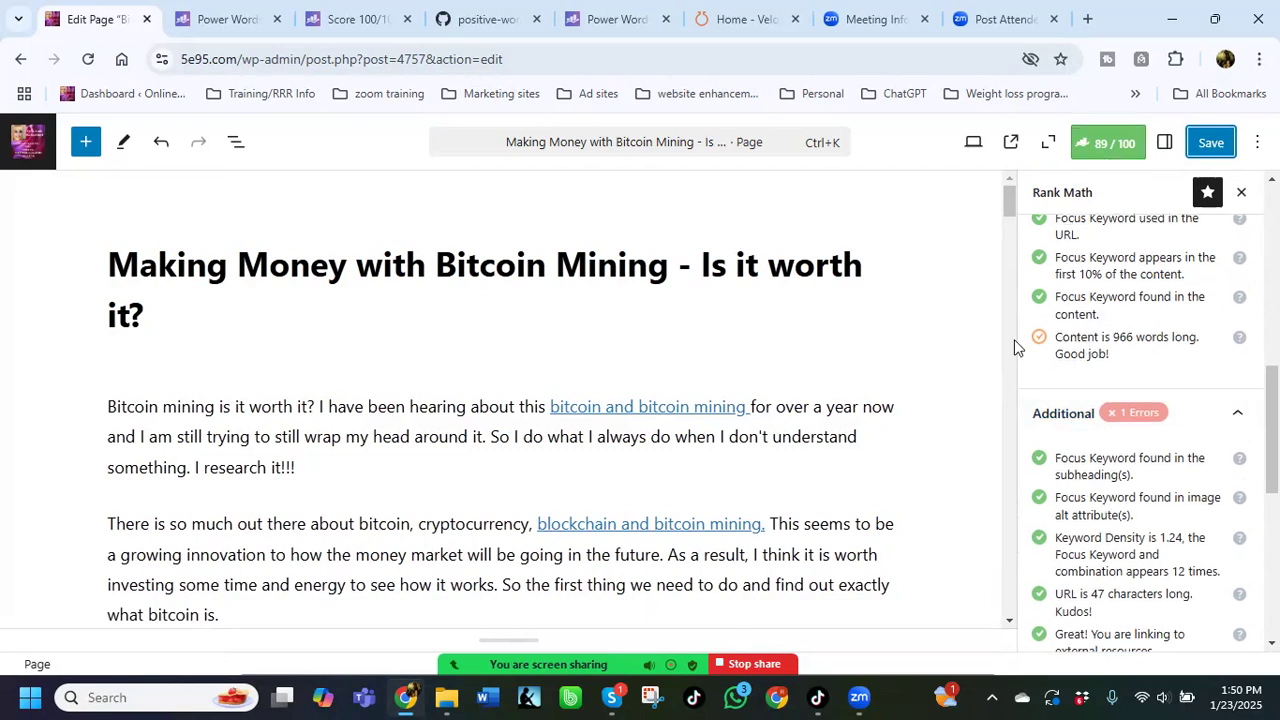
{"action": "scroll", "coordinate": [1040, 345], "scroll_direction": "down", "scroll_amount": 3}
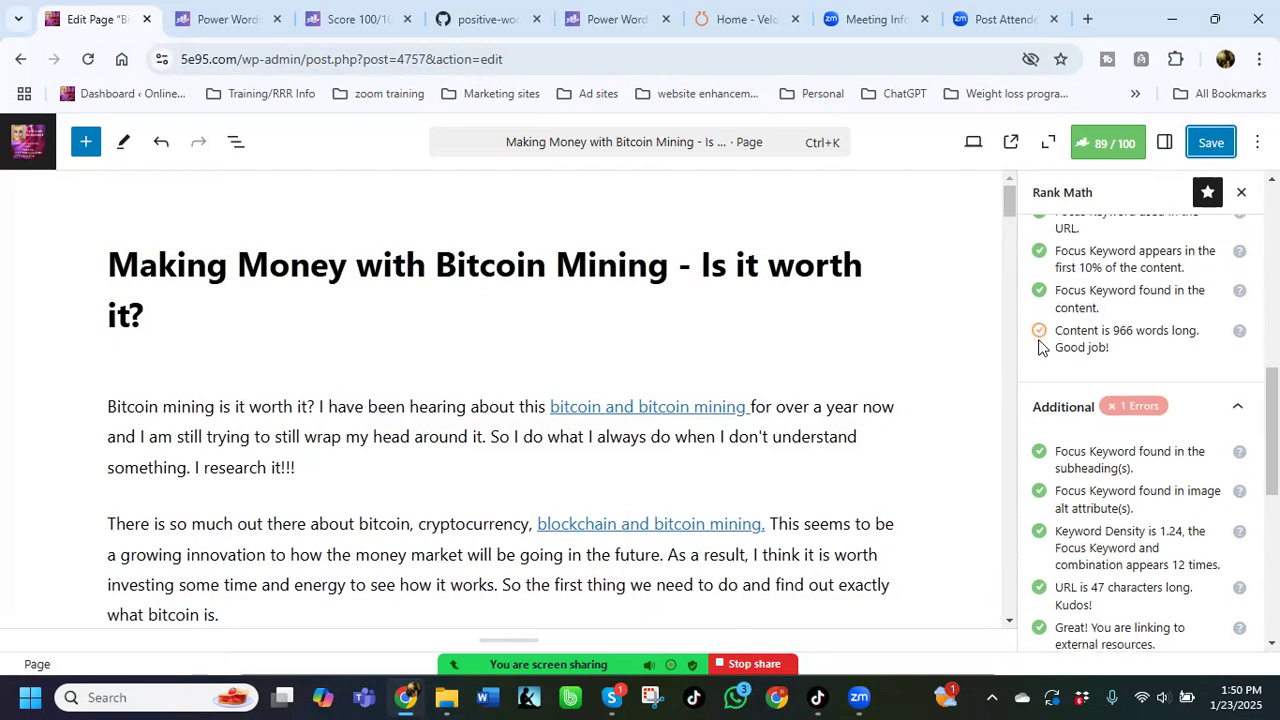
Step: Review the Additional and Title Readability checks, and expand Content Readability to examine its items before collapsing it again
{"action": "scroll", "coordinate": [1068, 447], "scroll_direction": "down", "scroll_amount": 2}
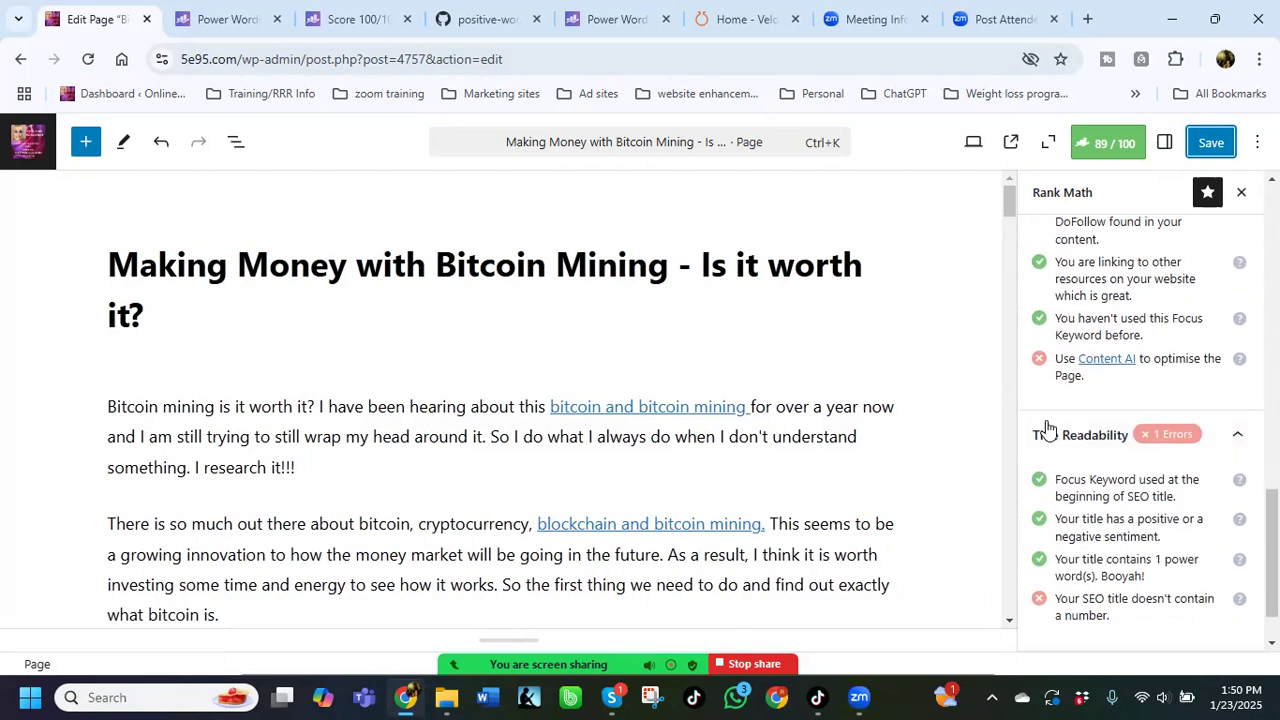
{"action": "scroll", "coordinate": [1055, 448], "scroll_direction": "down", "scroll_amount": 1}
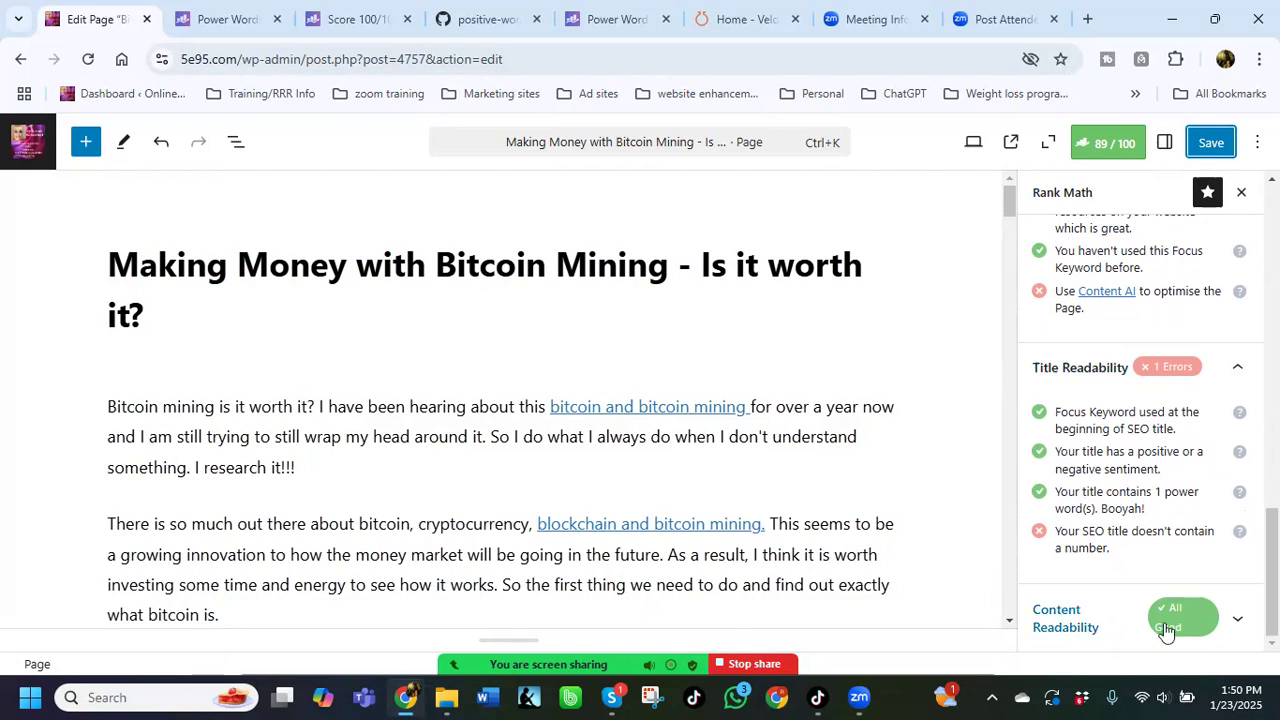
{"action": "left_click", "coordinate": [1200, 626]}
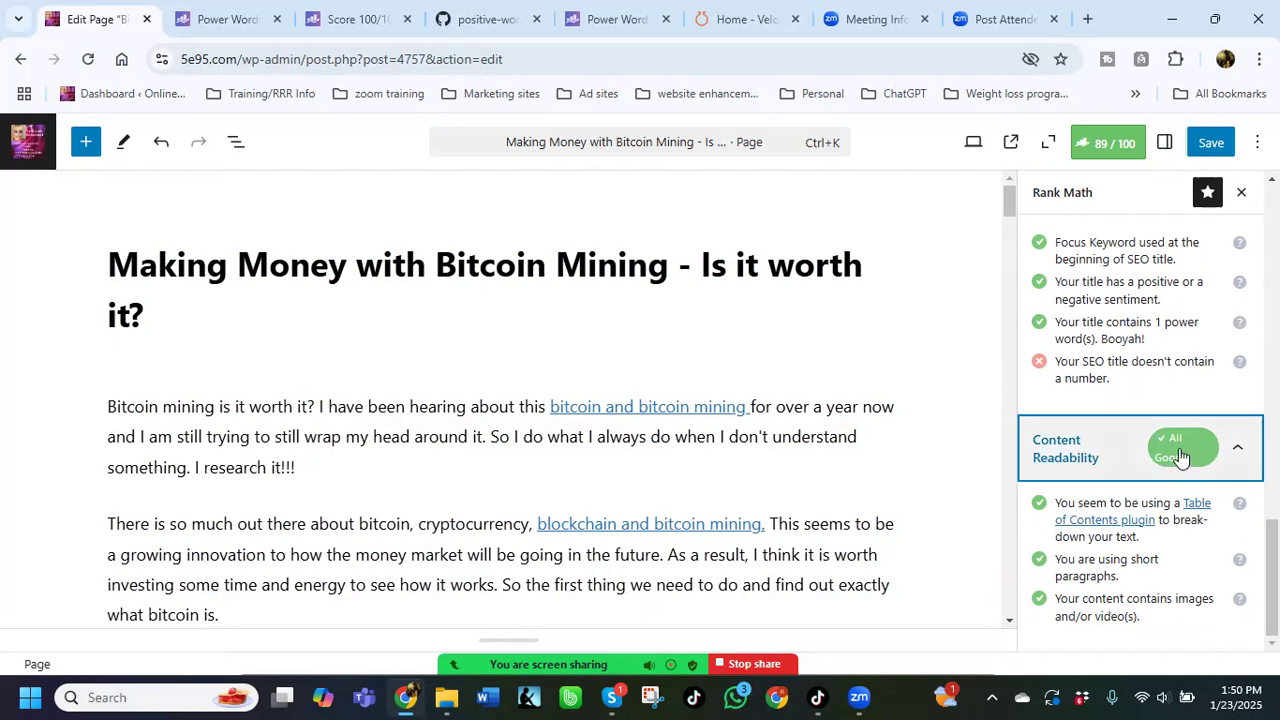
{"action": "left_click", "coordinate": [1242, 452]}
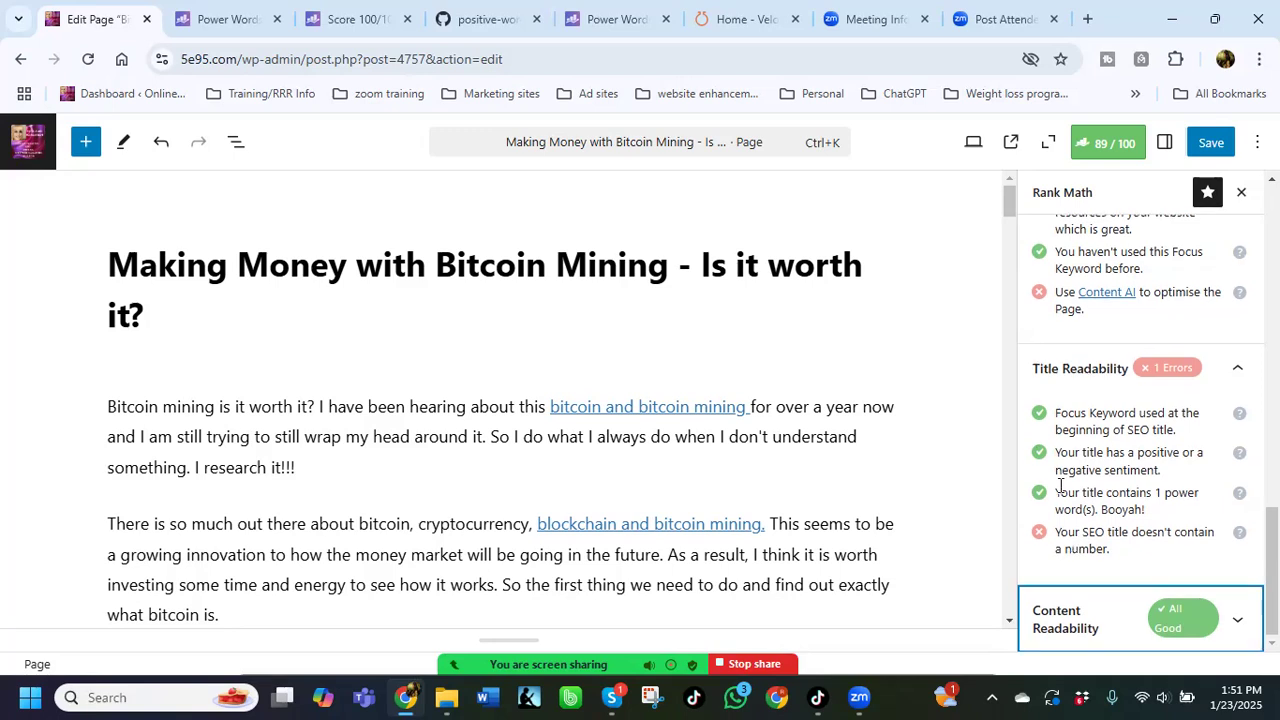
Step: Add "mining" and "blockchain" as extra focus keywords next to "bitcoin mining"
{"action": "scroll", "coordinate": [1062, 486], "scroll_direction": "up", "scroll_amount": 4}
{"action": "scroll", "coordinate": [1064, 485], "scroll_direction": "up", "scroll_amount": 6}
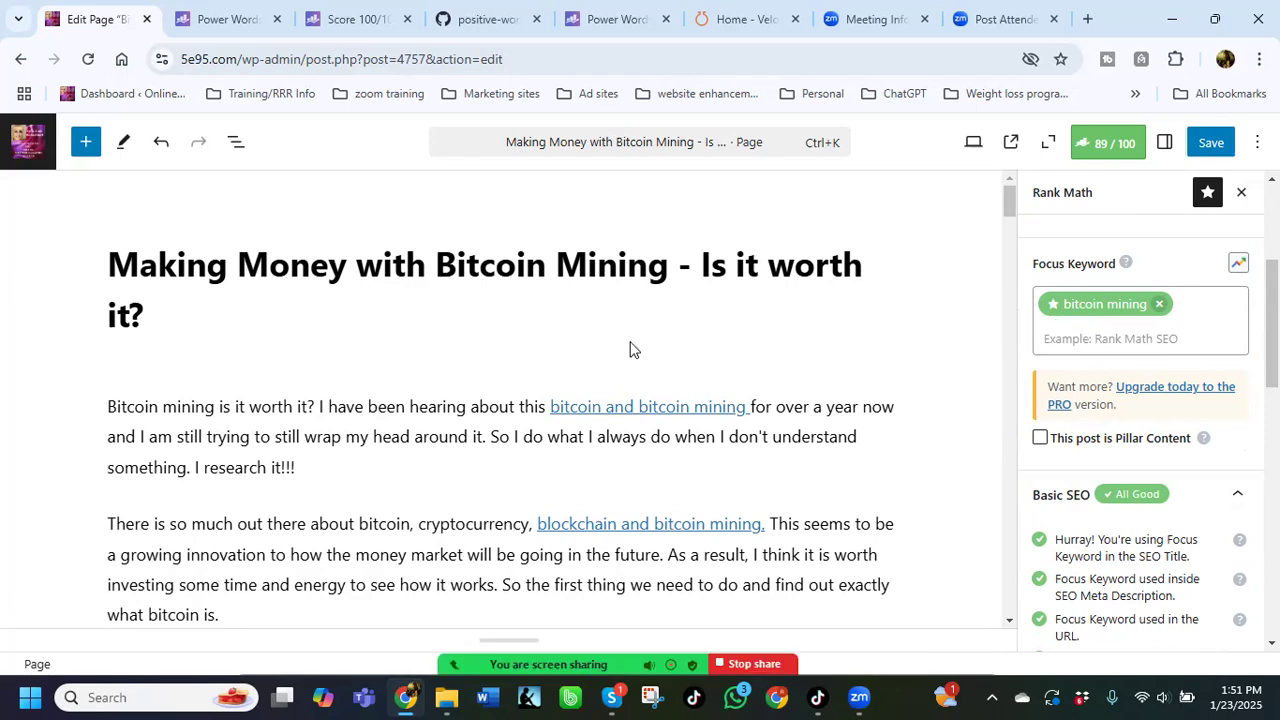
{"action": "left_click", "coordinate": [1060, 338]}
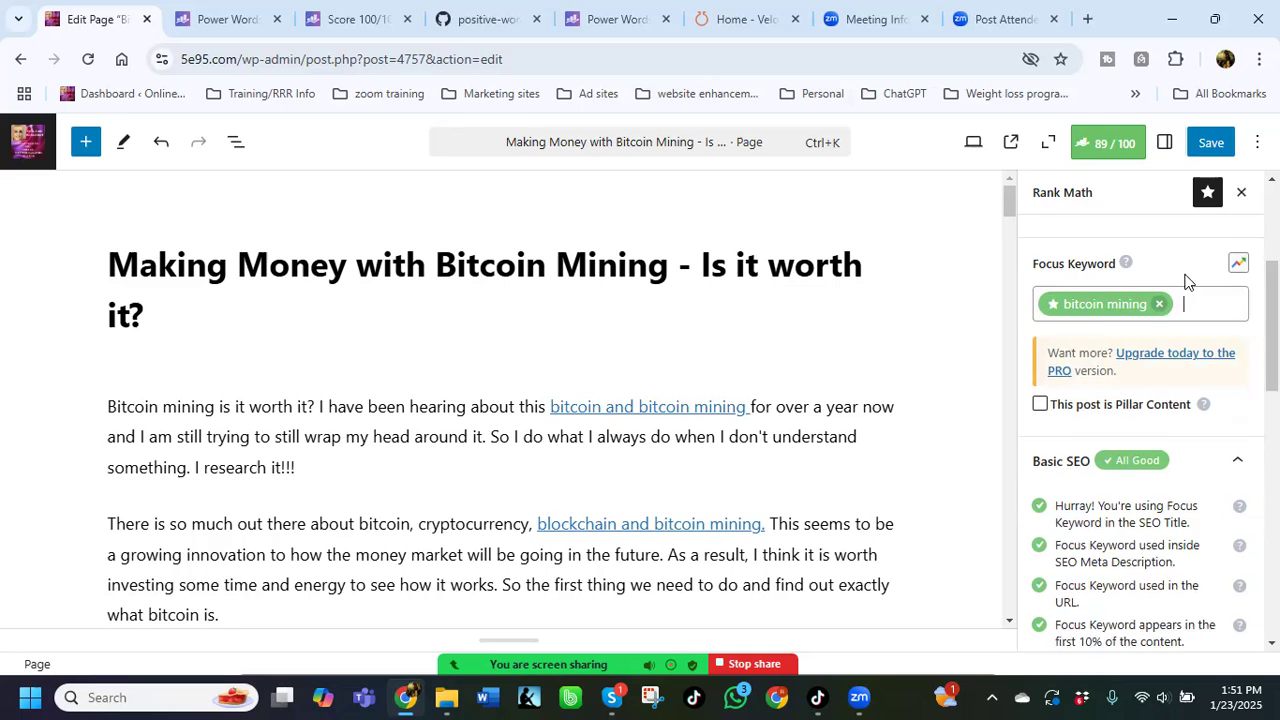
{"action": "type", "text": "mining"}
{"action": "key", "text": "Return"}
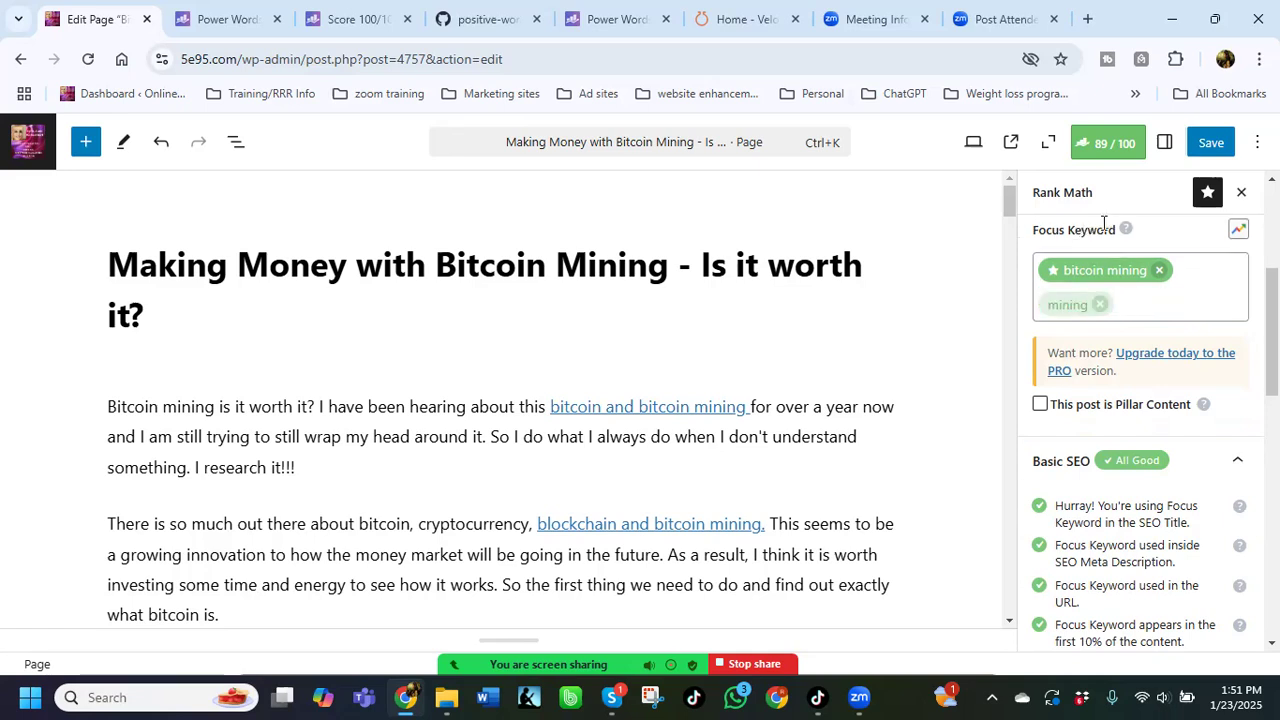
{"action": "type", "text": "blockchain"}
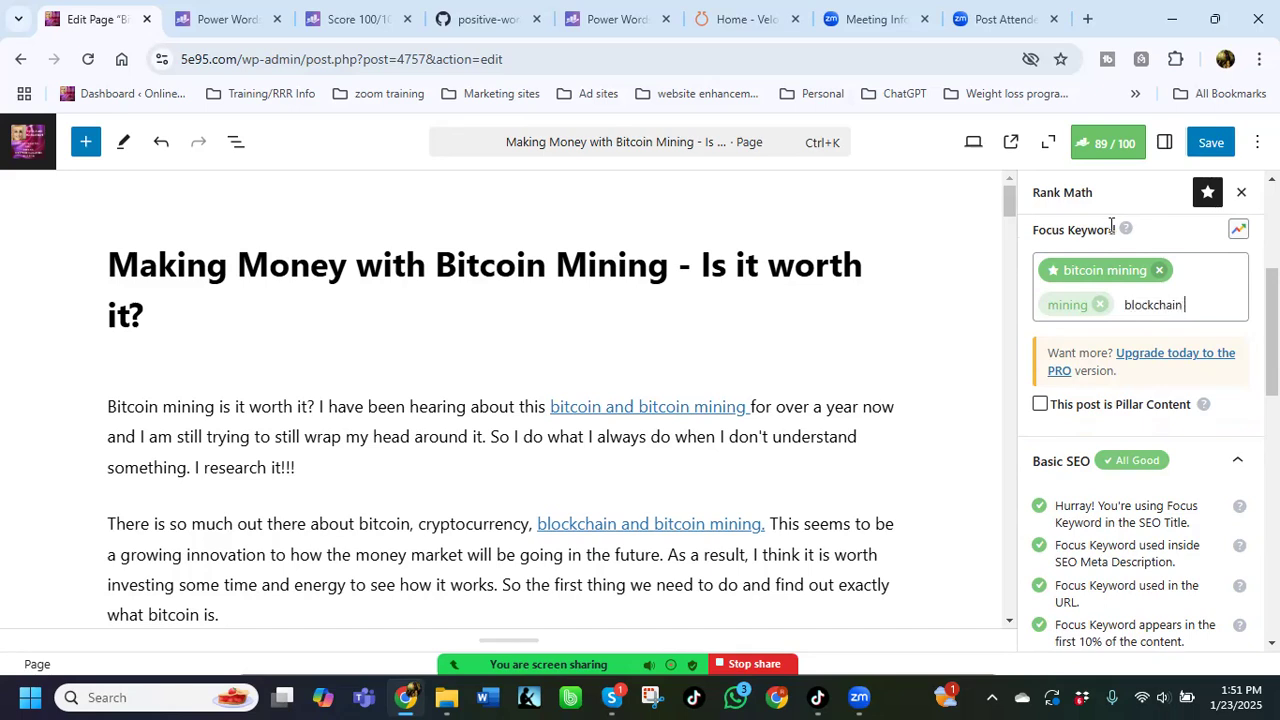
{"action": "key", "text": "Return"}
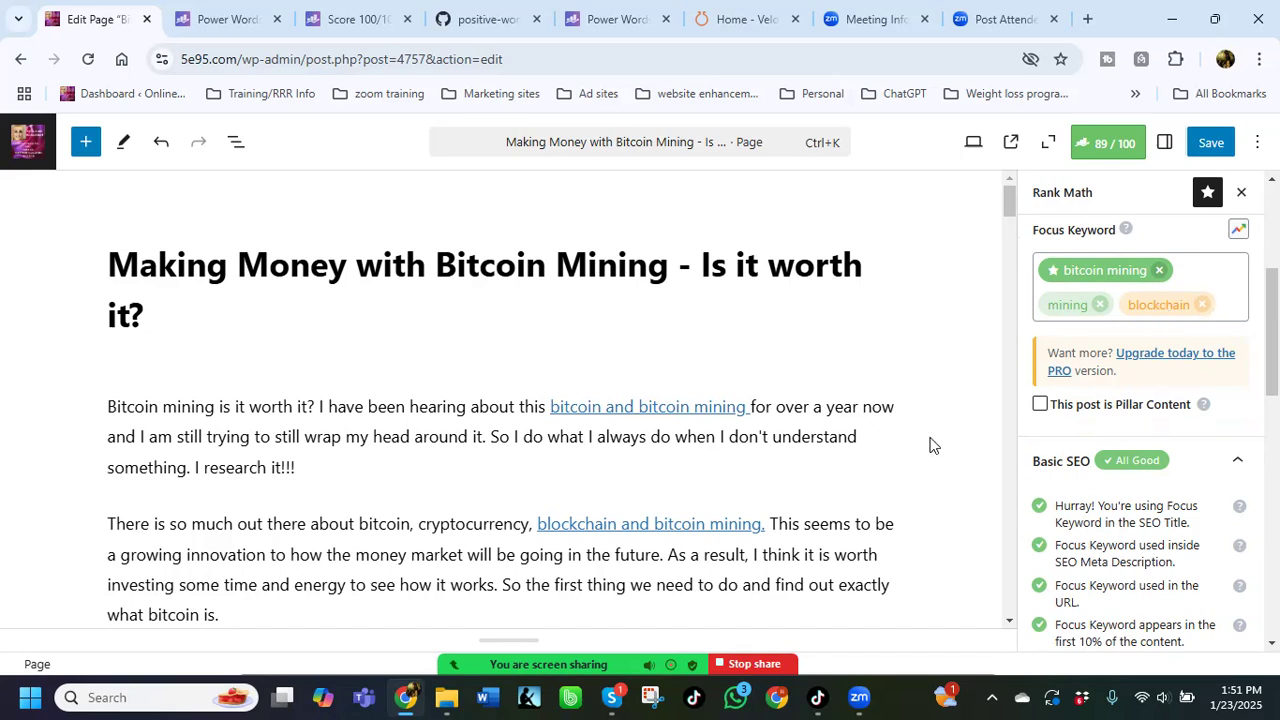
Step: Check the page text and Rank Math checks against the added keywords, and remove the "blockchain" focus keyword
{"action": "scroll", "coordinate": [871, 457], "scroll_direction": "down", "scroll_amount": 2}
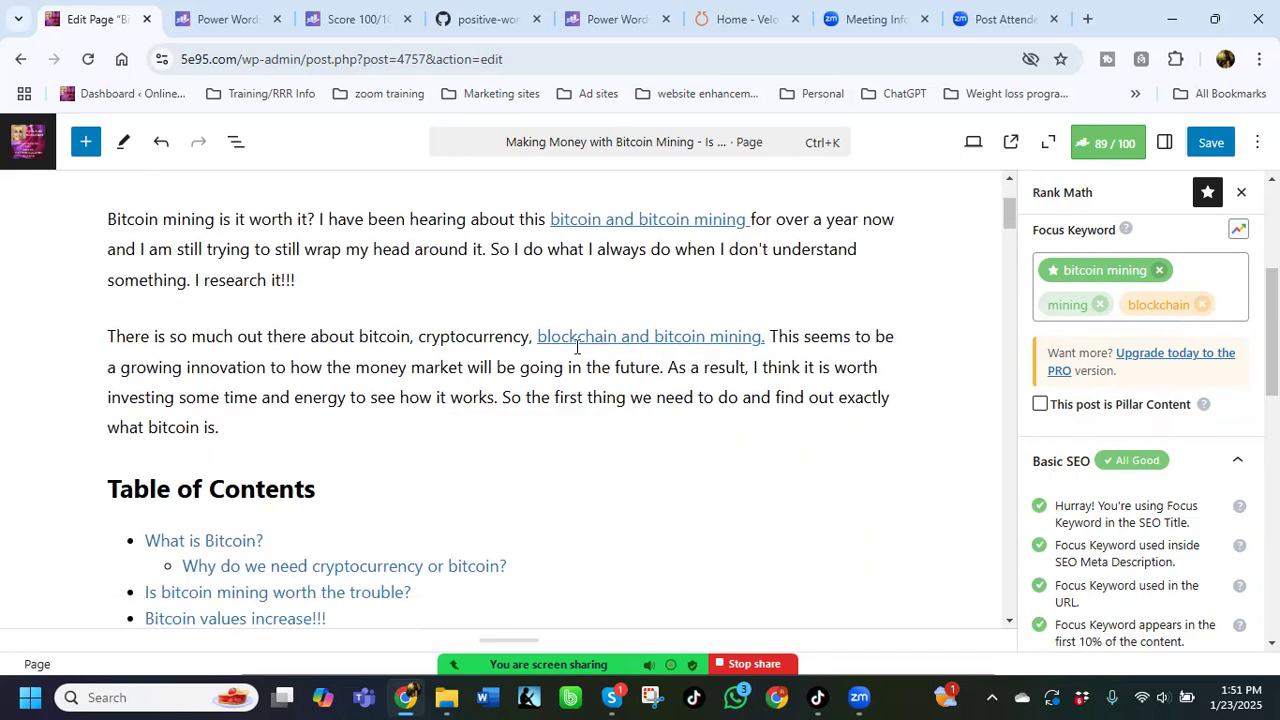
{"action": "scroll", "coordinate": [1177, 531], "scroll_direction": "down", "scroll_amount": 3}
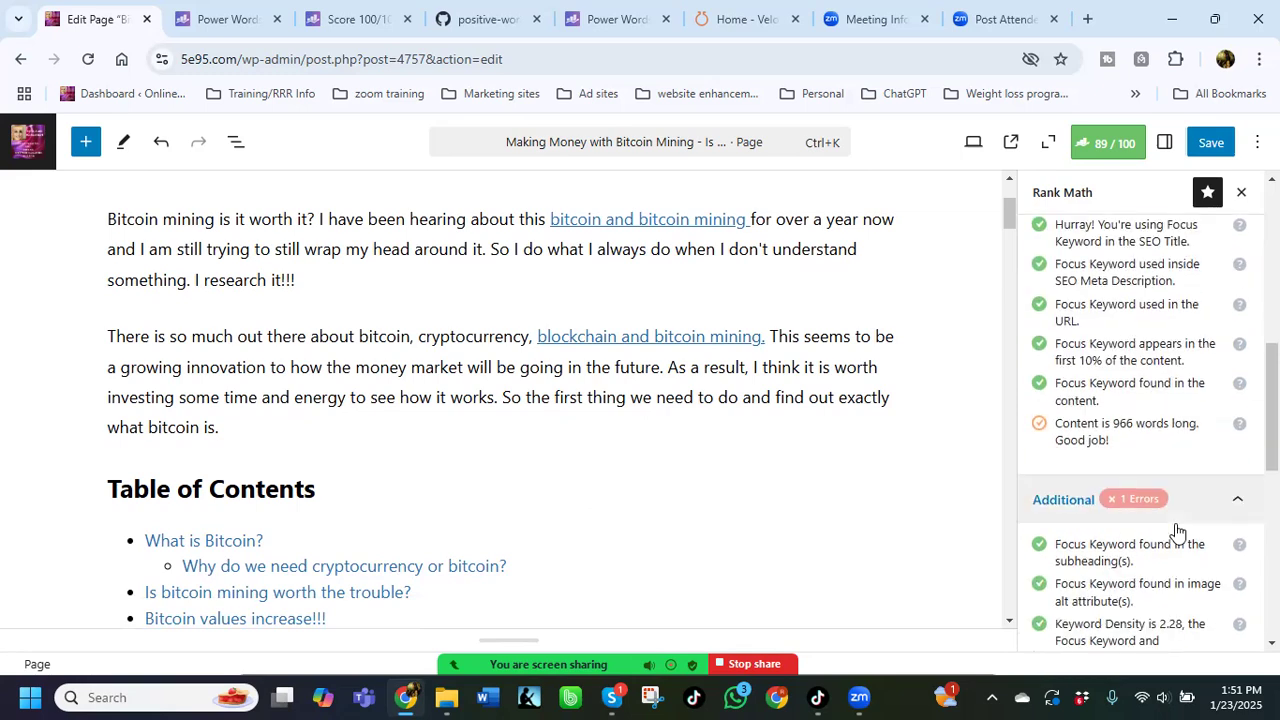
{"action": "scroll", "coordinate": [1140, 440], "scroll_direction": "up", "scroll_amount": 3}
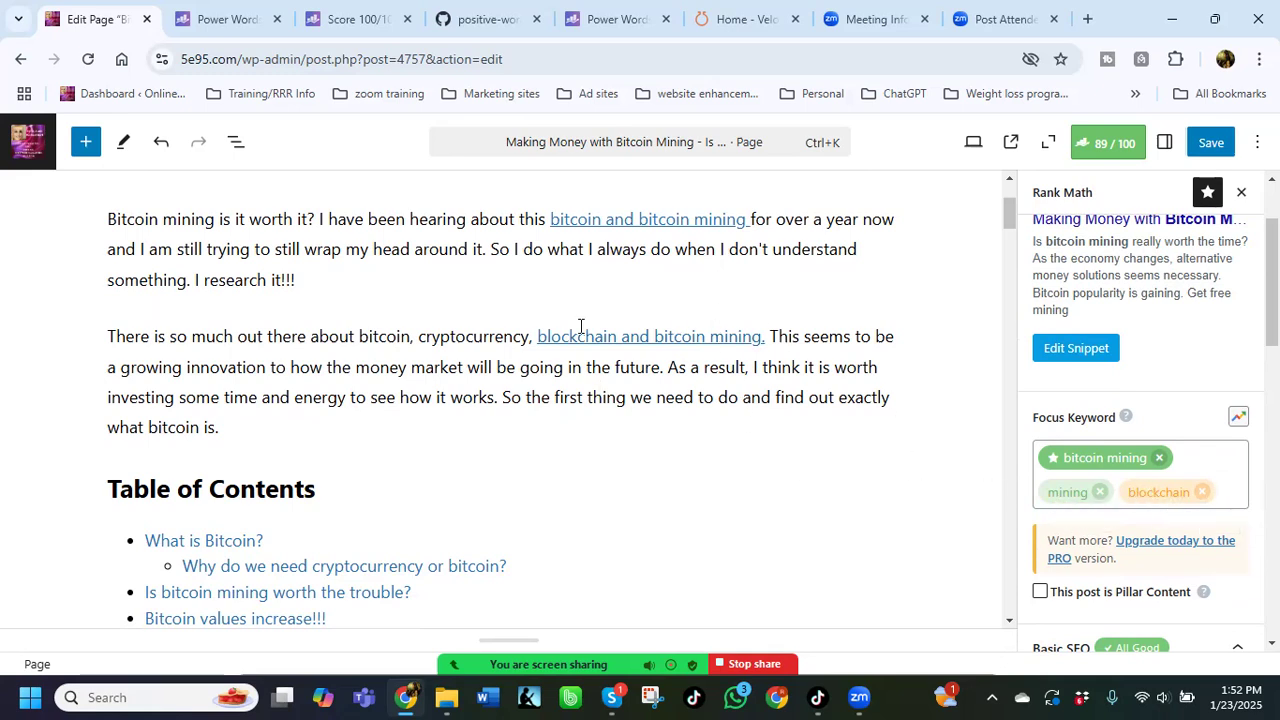
{"action": "scroll", "coordinate": [578, 332], "scroll_direction": "down", "scroll_amount": 3}
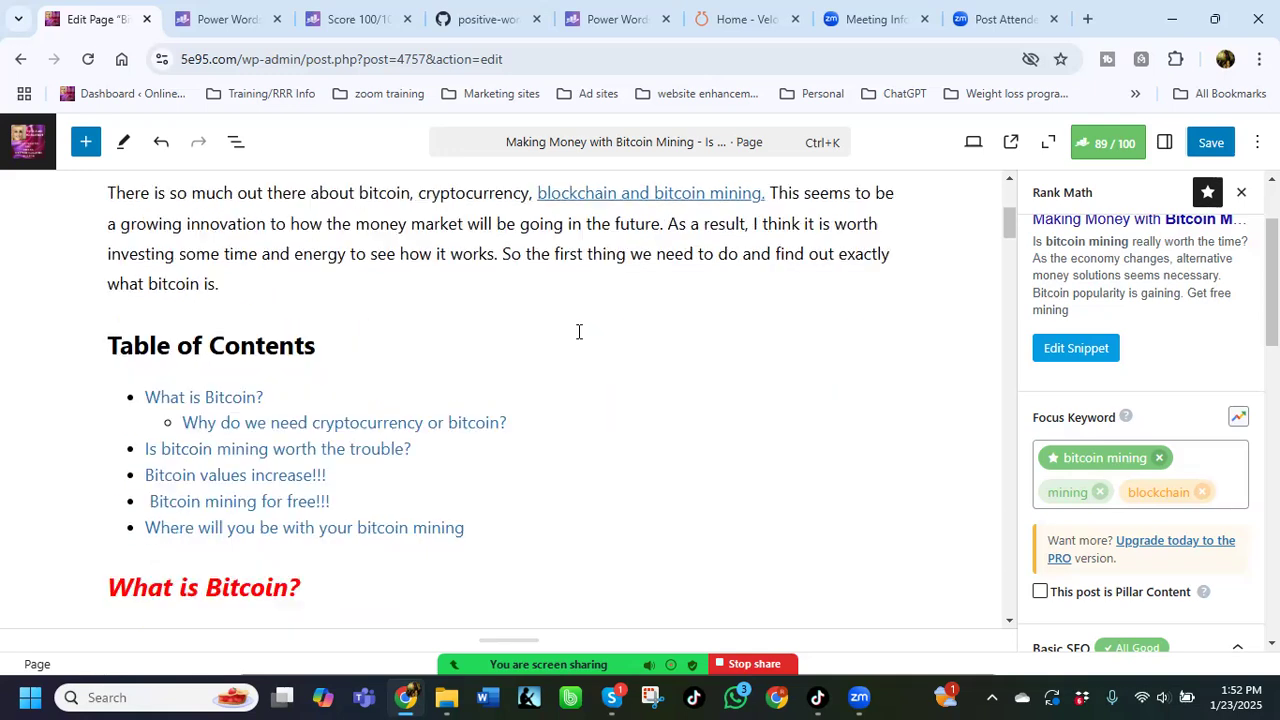
{"action": "left_click", "coordinate": [1202, 493]}
{"action": "left_click", "coordinate": [1201, 493]}
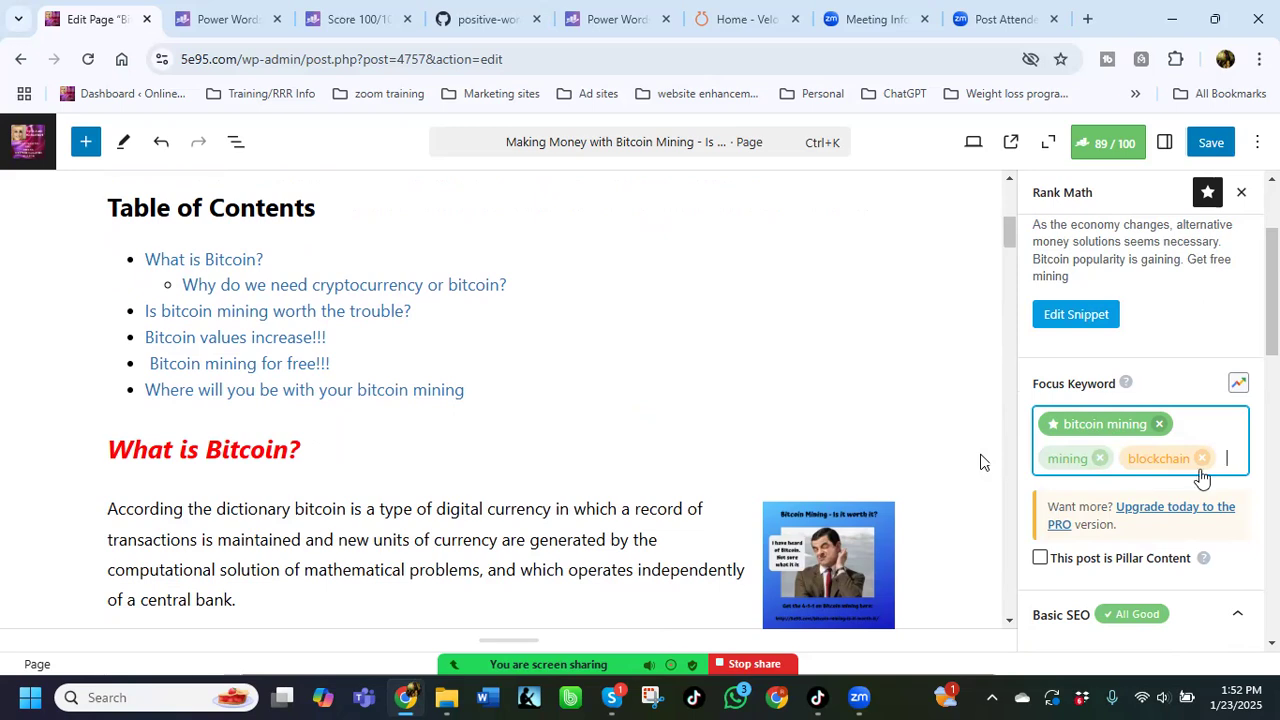
{"action": "scroll", "coordinate": [1206, 457], "scroll_direction": "down", "scroll_amount": 1}
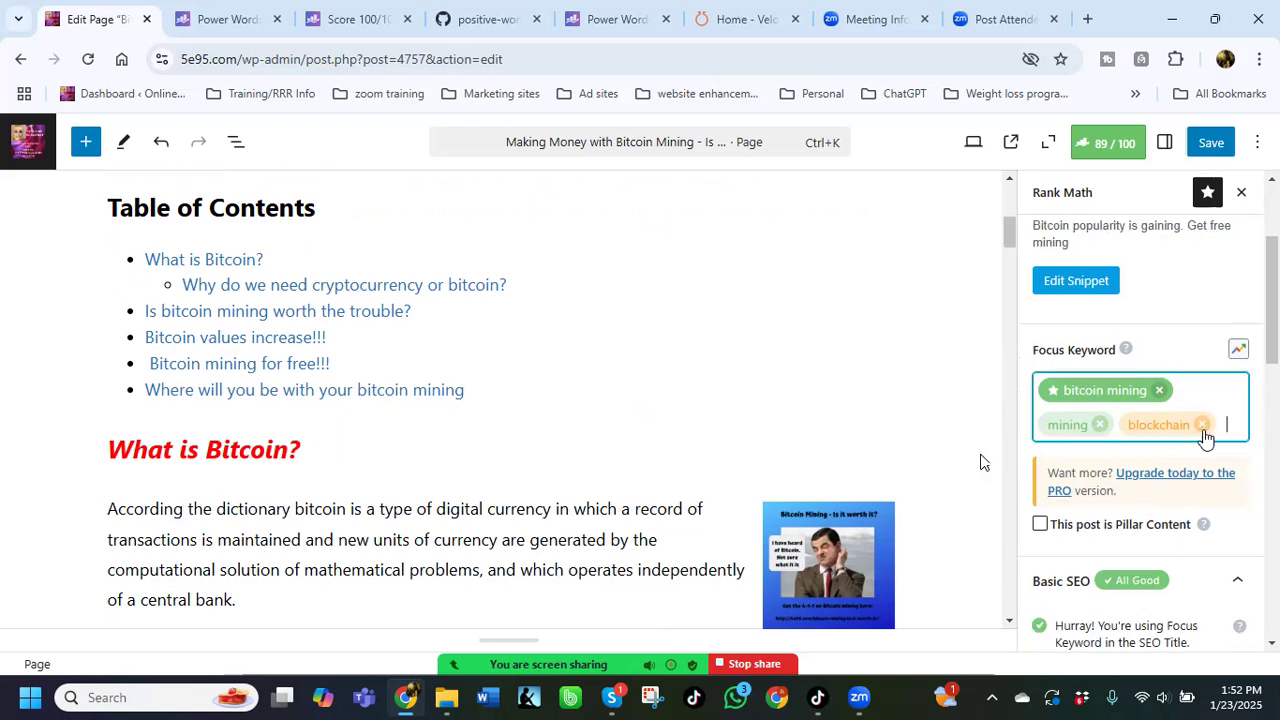
{"action": "scroll", "coordinate": [1206, 437], "scroll_direction": "down", "scroll_amount": 3}
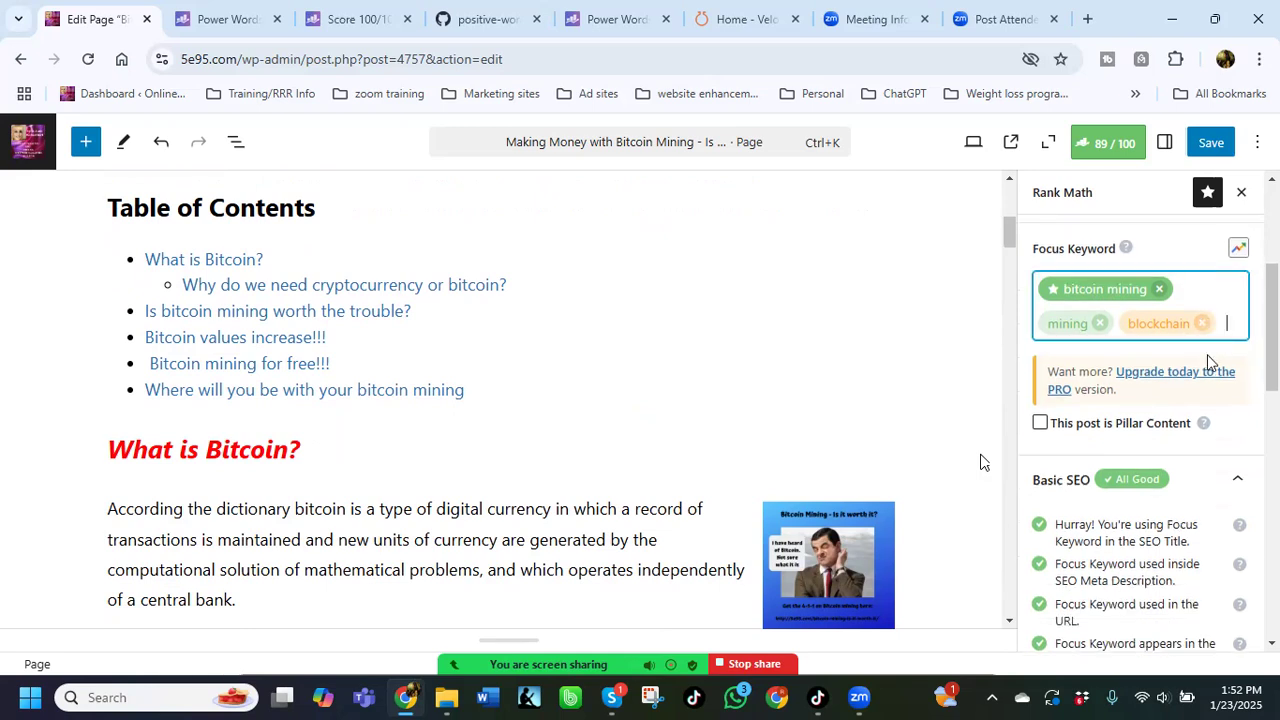
{"action": "scroll", "coordinate": [1211, 351], "scroll_direction": "up", "scroll_amount": 5}
{"action": "key", "text": "BackSpace"}
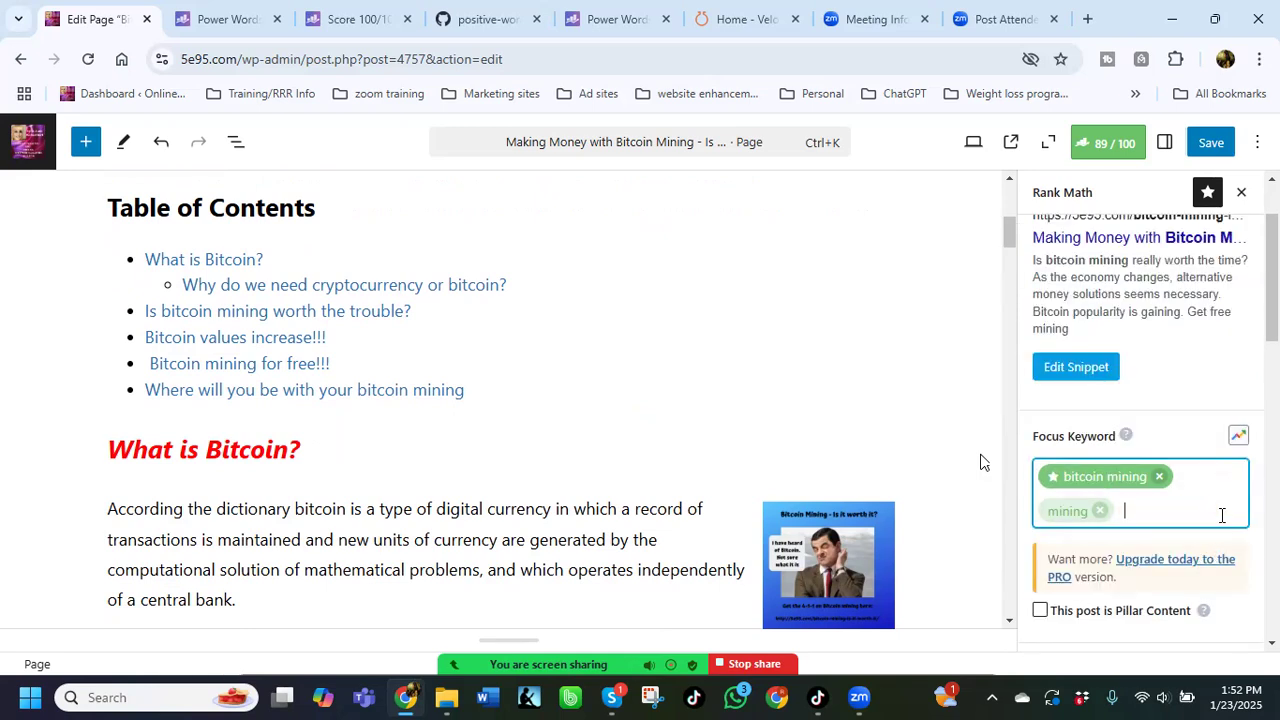
Step: Hide the "Where will you be with your bitcoin mining" entry in the table of contents and save the page
{"action": "left_click", "coordinate": [864, 424]}
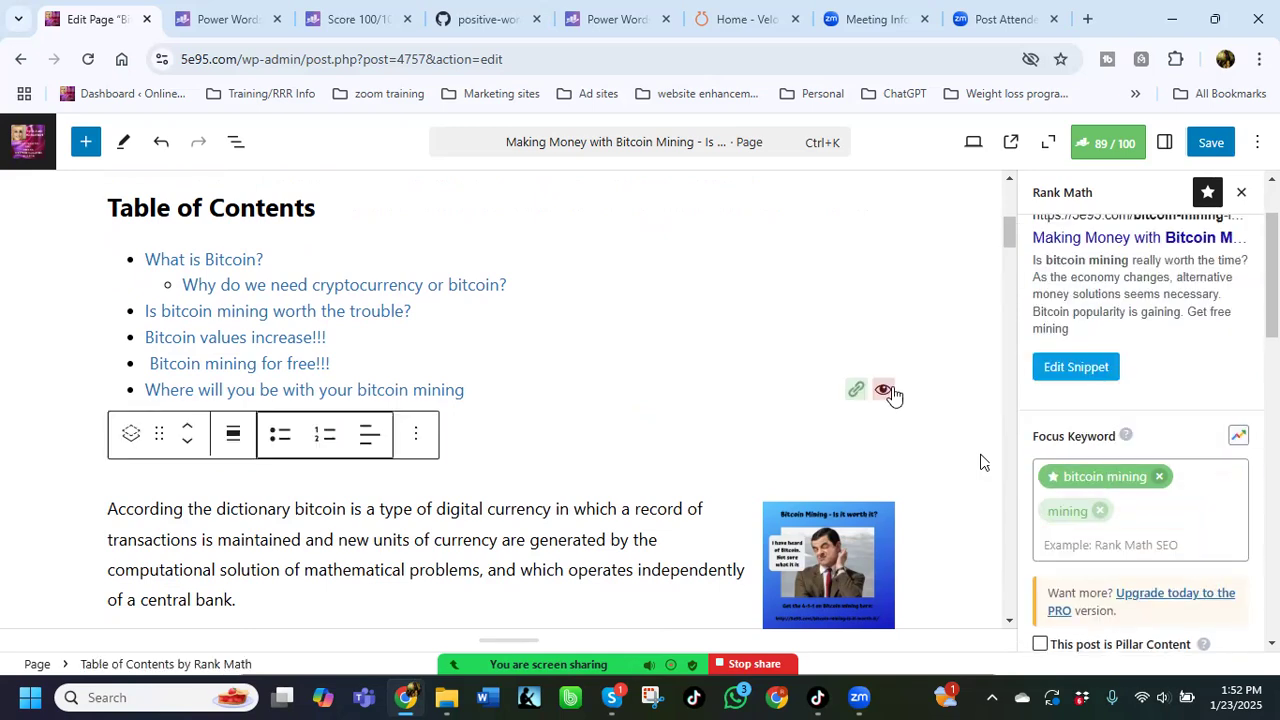
{"action": "scroll", "coordinate": [897, 391], "scroll_direction": "up", "scroll_amount": 1}
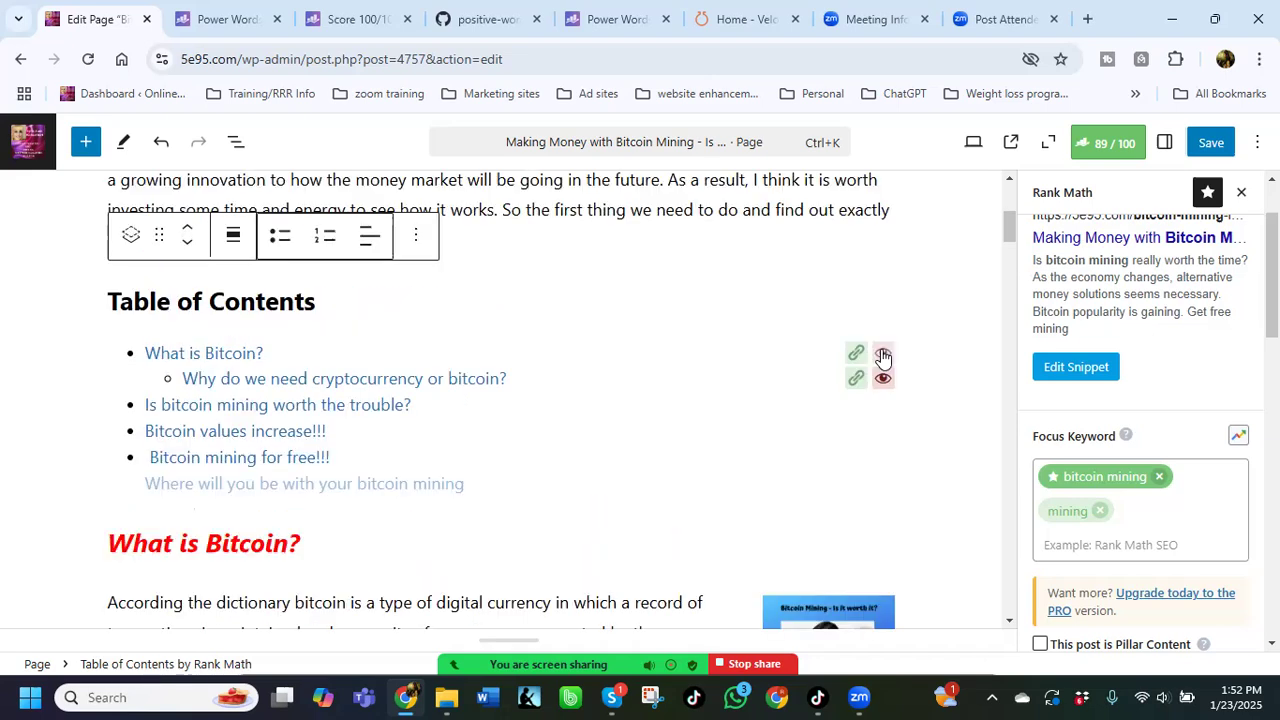
{"action": "left_click", "coordinate": [941, 262]}
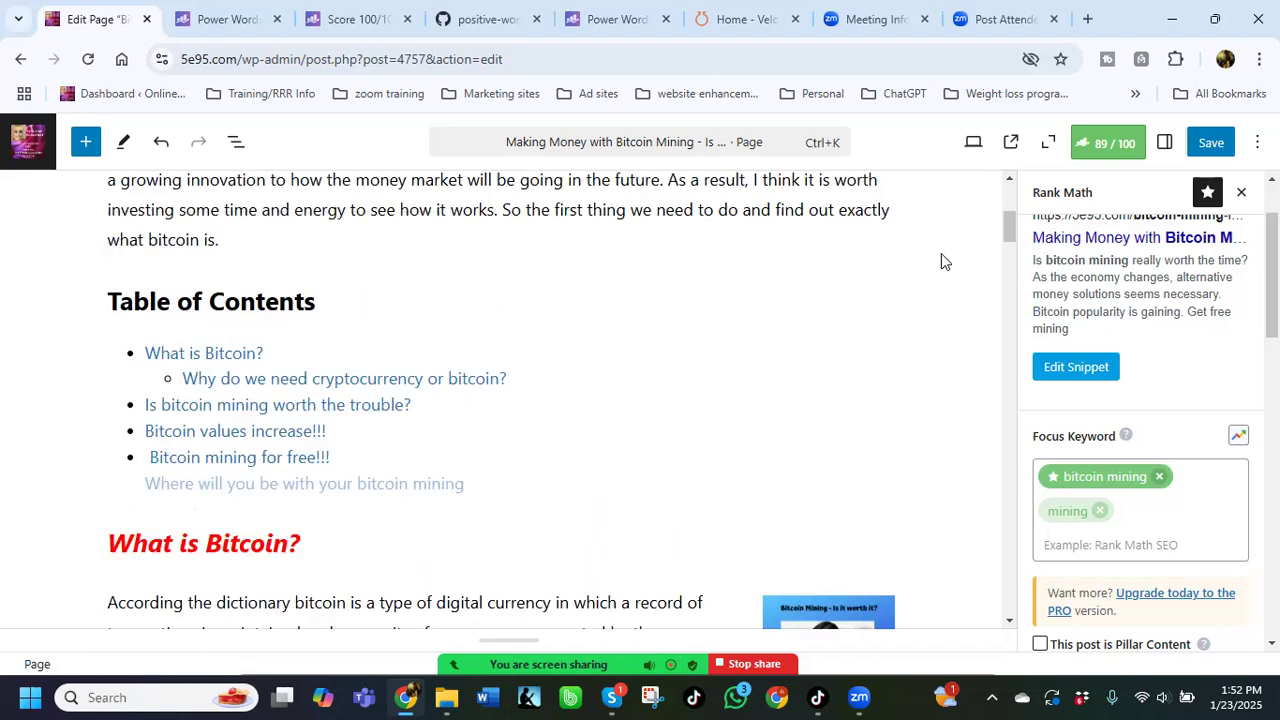
{"action": "left_click", "coordinate": [1211, 142]}
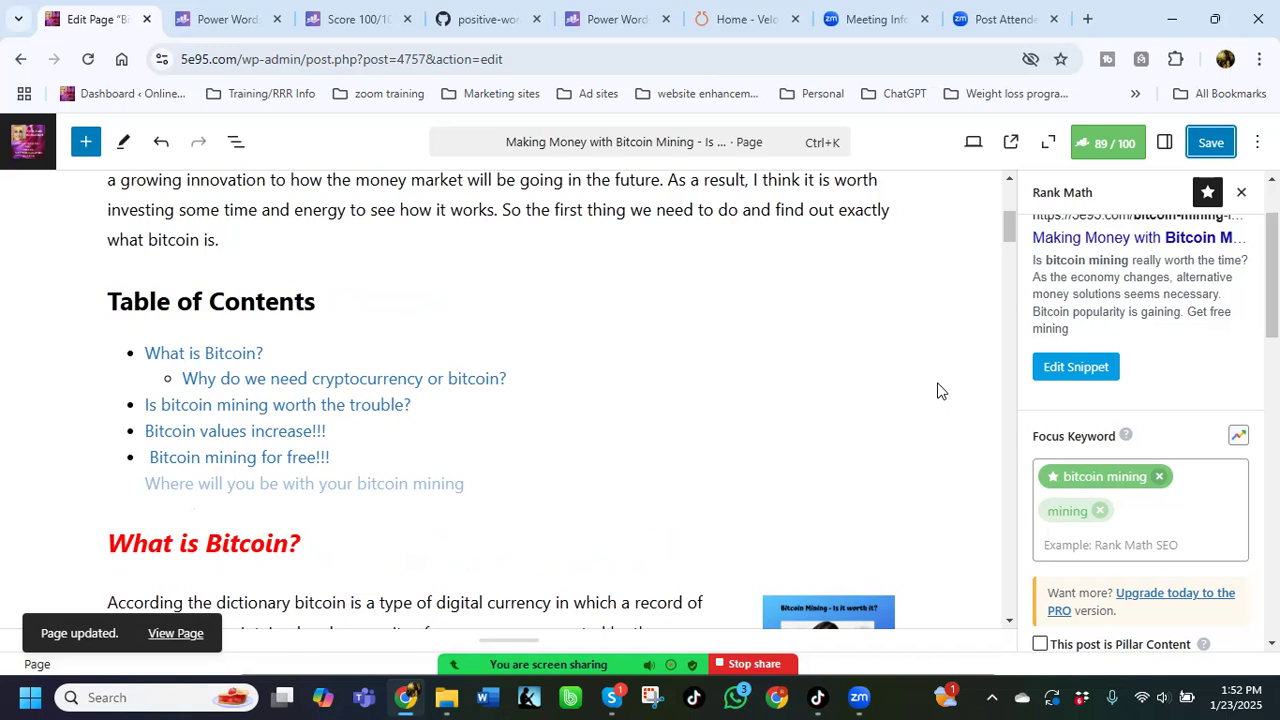
Step: Open the block settings of the image in the "What is Bitcoin?" section, try the Rounded style and restore Default
{"action": "scroll", "coordinate": [937, 391], "scroll_direction": "down", "scroll_amount": 2}
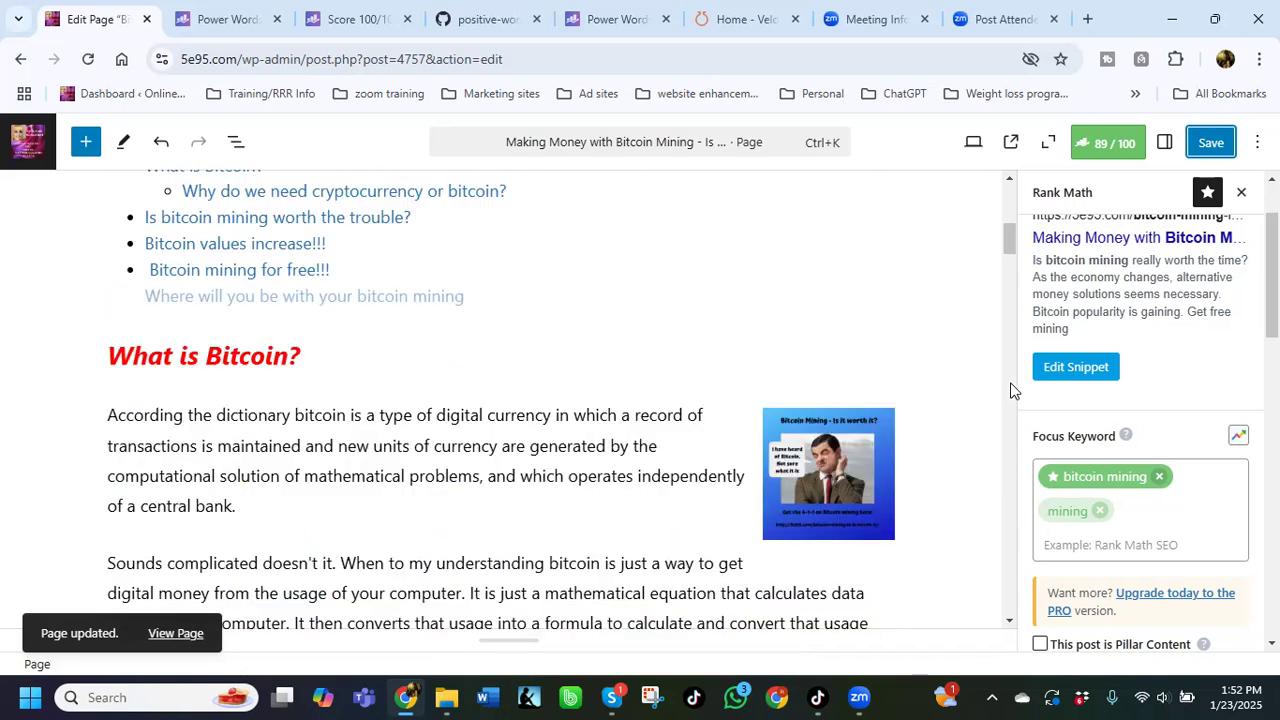
{"action": "scroll", "coordinate": [1048, 501], "scroll_direction": "down", "scroll_amount": 1}
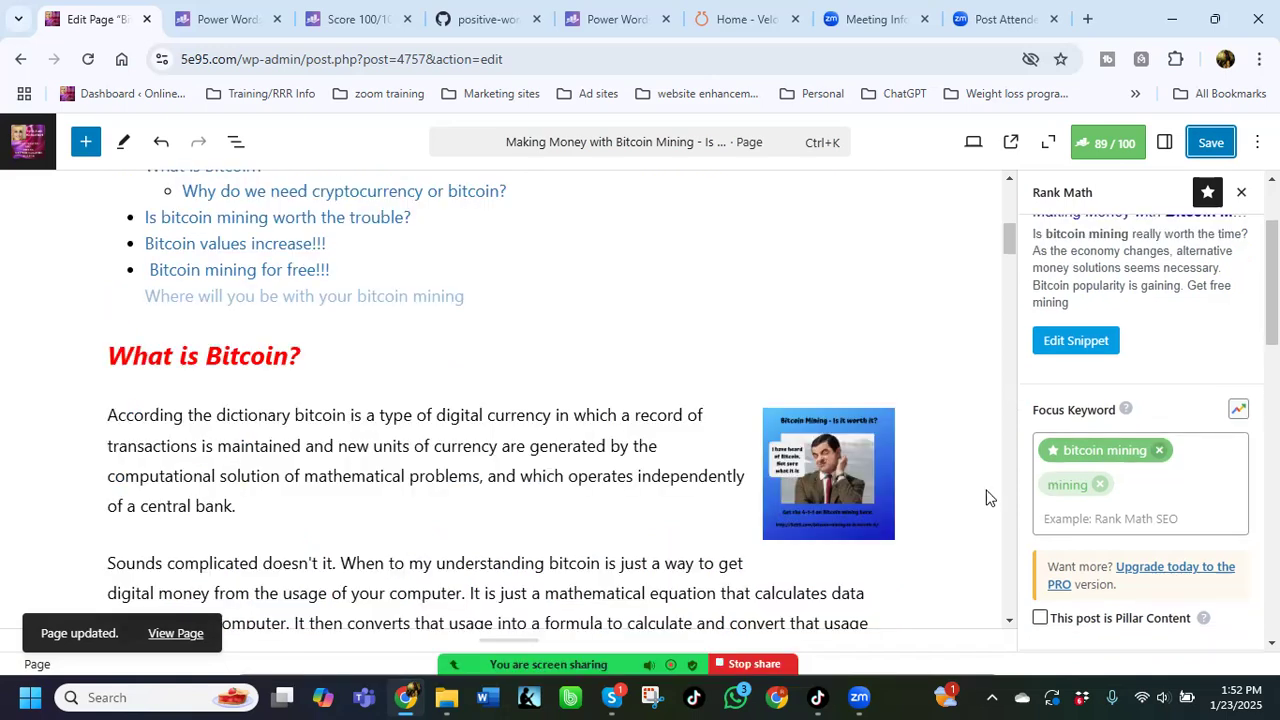
{"action": "scroll", "coordinate": [987, 497], "scroll_direction": "down", "scroll_amount": 4}
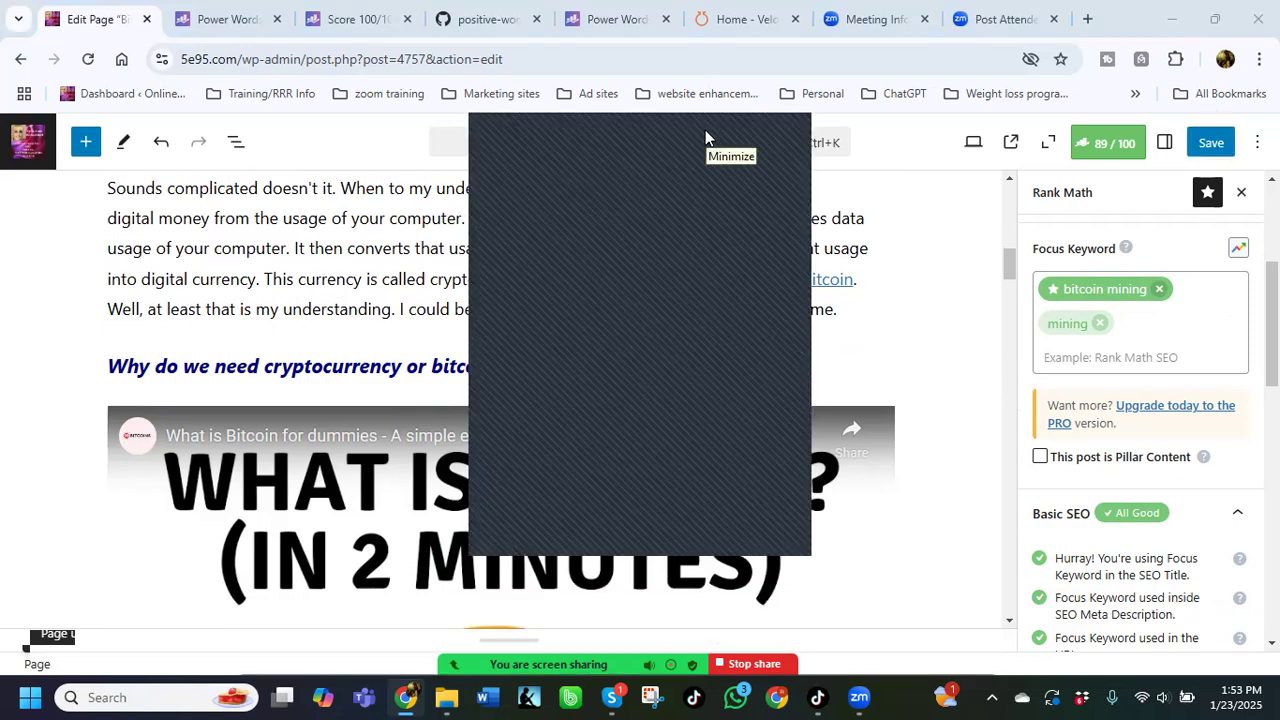
{"action": "left_click", "coordinate": [1164, 142]}
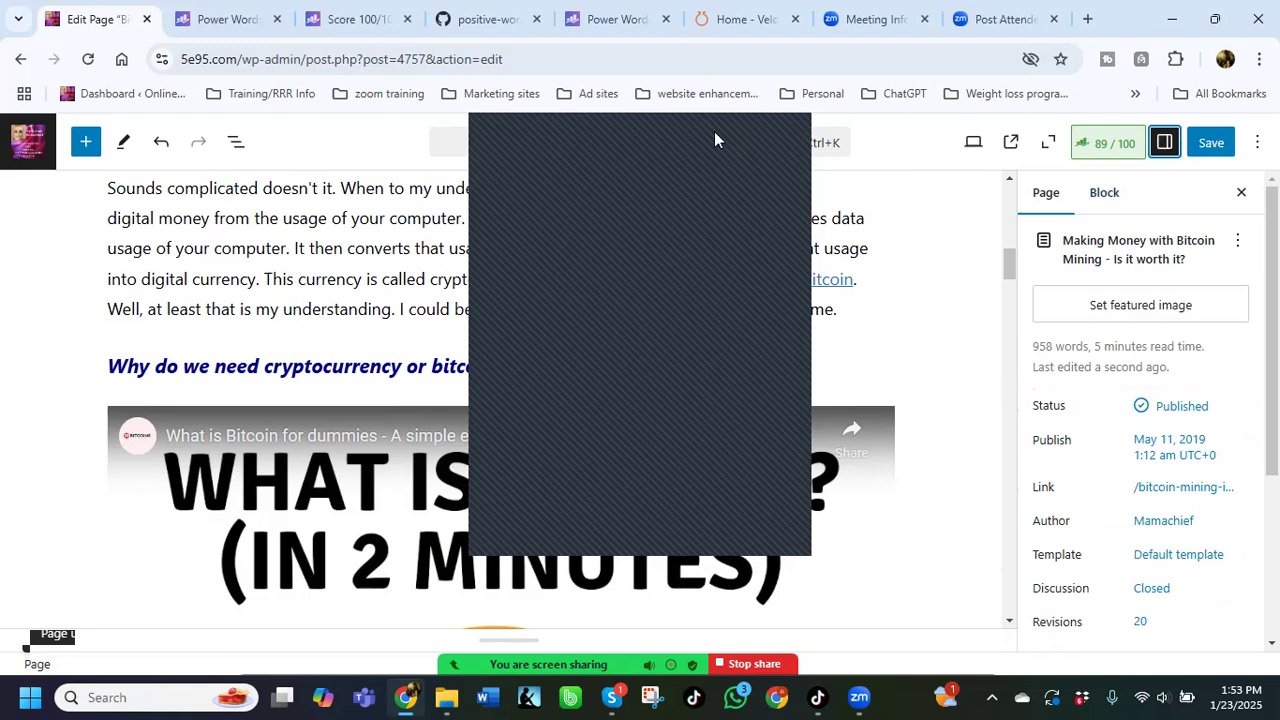
{"action": "scroll", "coordinate": [697, 418], "scroll_direction": "up", "scroll_amount": 3}
{"action": "left_click", "coordinate": [834, 399]}
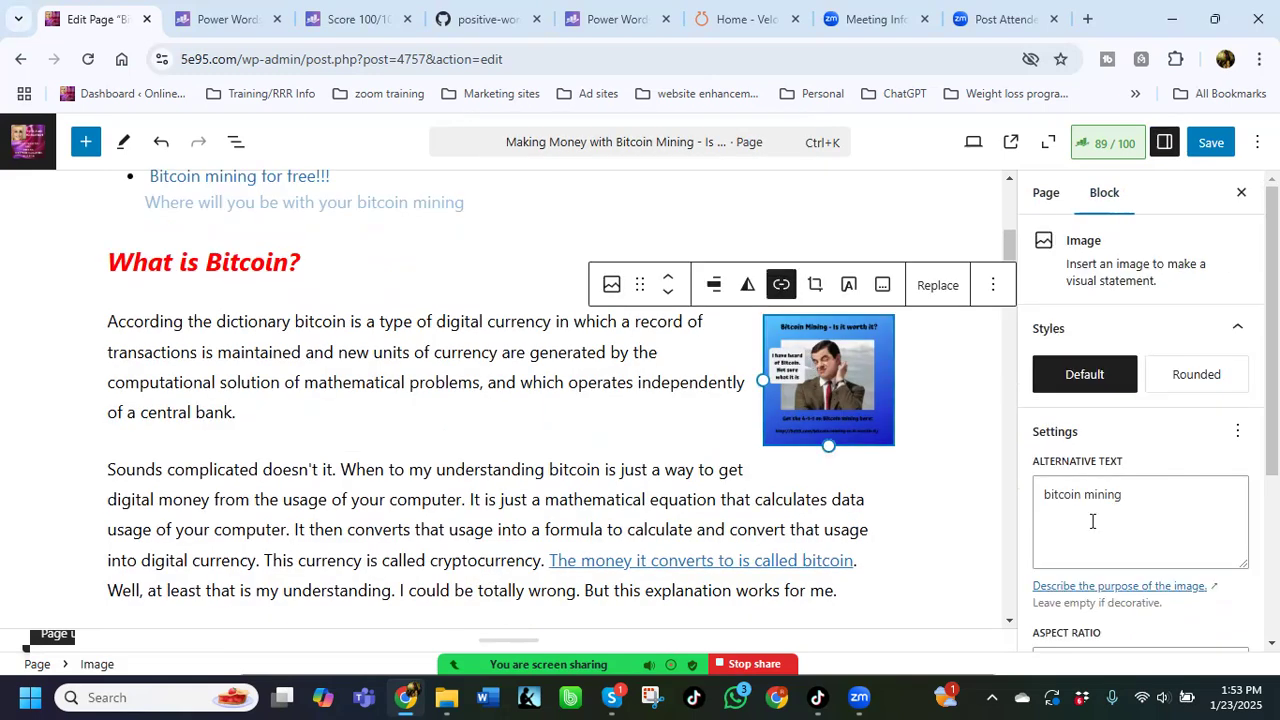
{"action": "left_click", "coordinate": [1183, 378]}
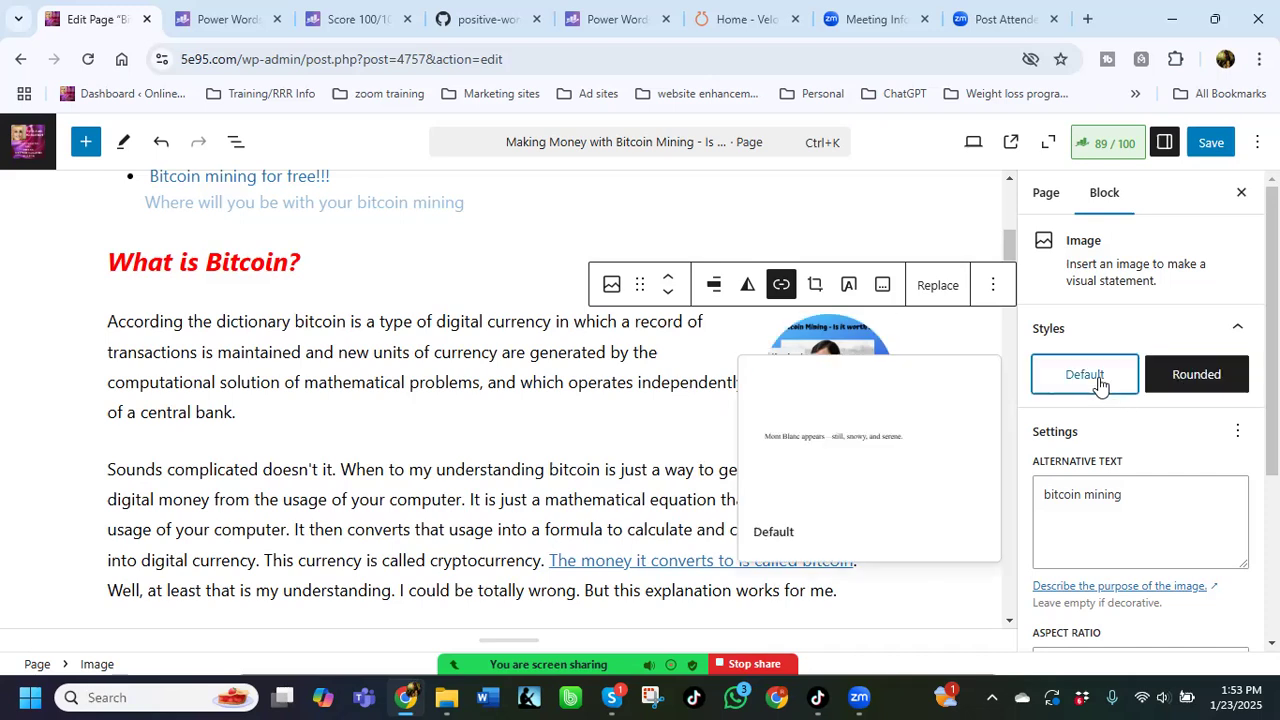
{"action": "left_click", "coordinate": [1102, 382]}
Step: Select the "What is Bitcoin for dummies" video embed to inspect its block settings
{"action": "scroll", "coordinate": [946, 537], "scroll_direction": "down", "scroll_amount": 10}
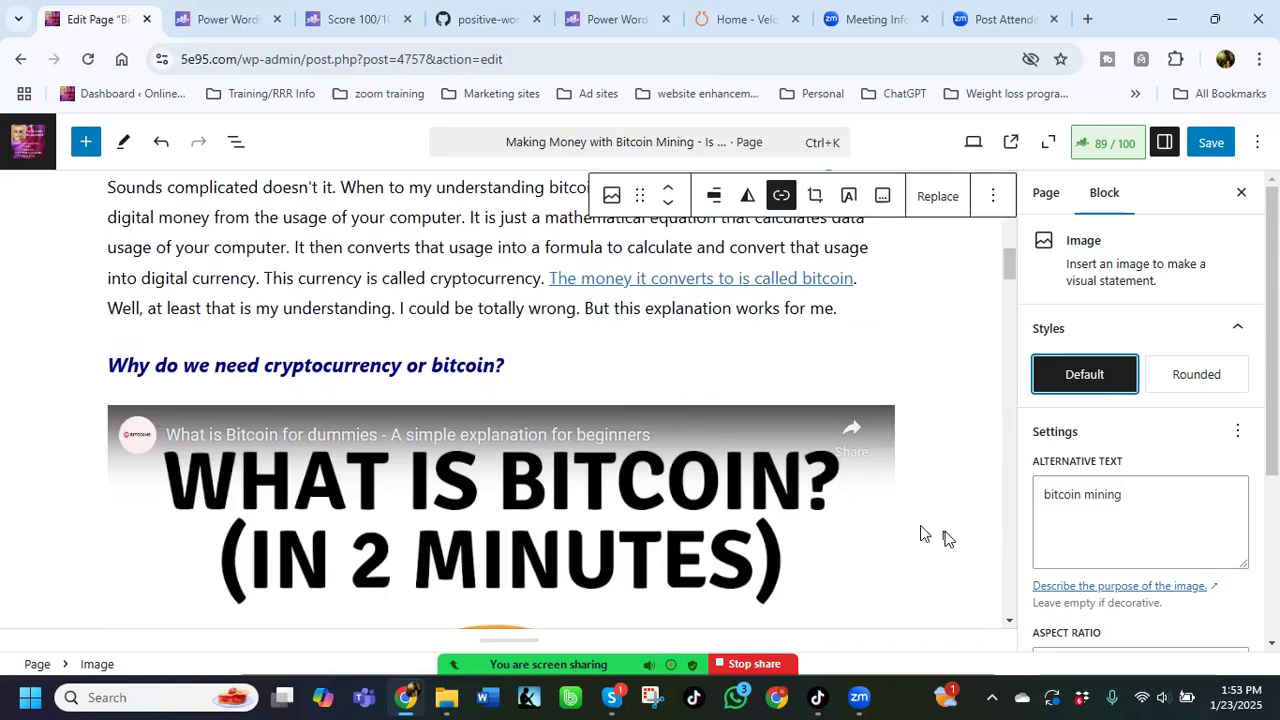
{"action": "scroll", "coordinate": [908, 527], "scroll_direction": "up", "scroll_amount": 6}
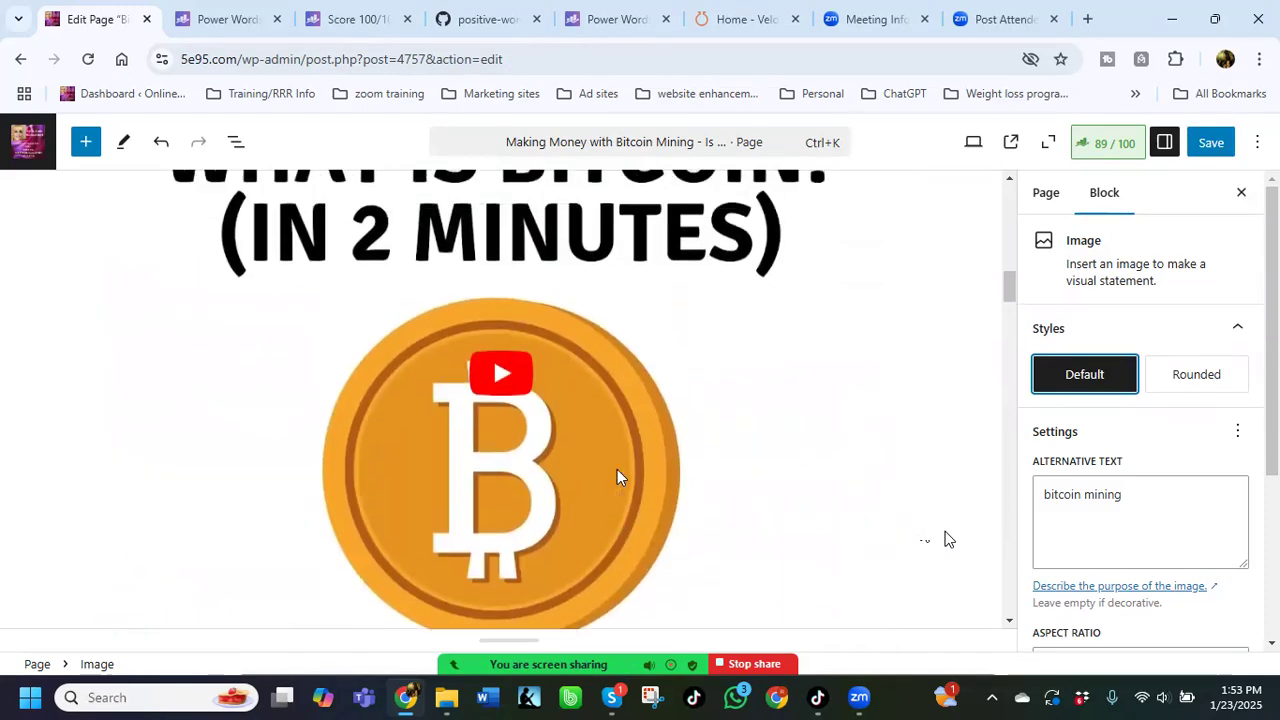
{"action": "left_click", "coordinate": [617, 470]}
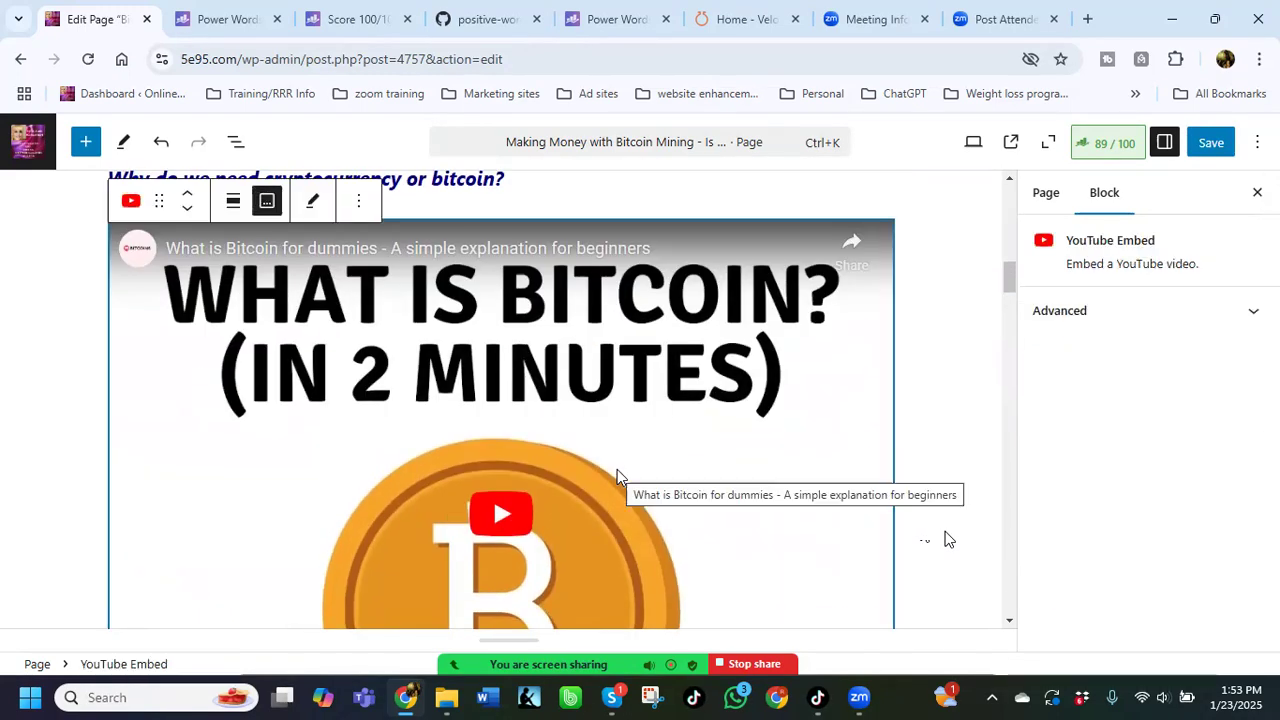
Step: Shrink the "Earn Free Bitcoin with Smartminer Download" image in the "Is bitcoin mining worth the trouble?" section to less than half its width
{"action": "scroll", "coordinate": [958, 477], "scroll_direction": "down", "scroll_amount": 4}
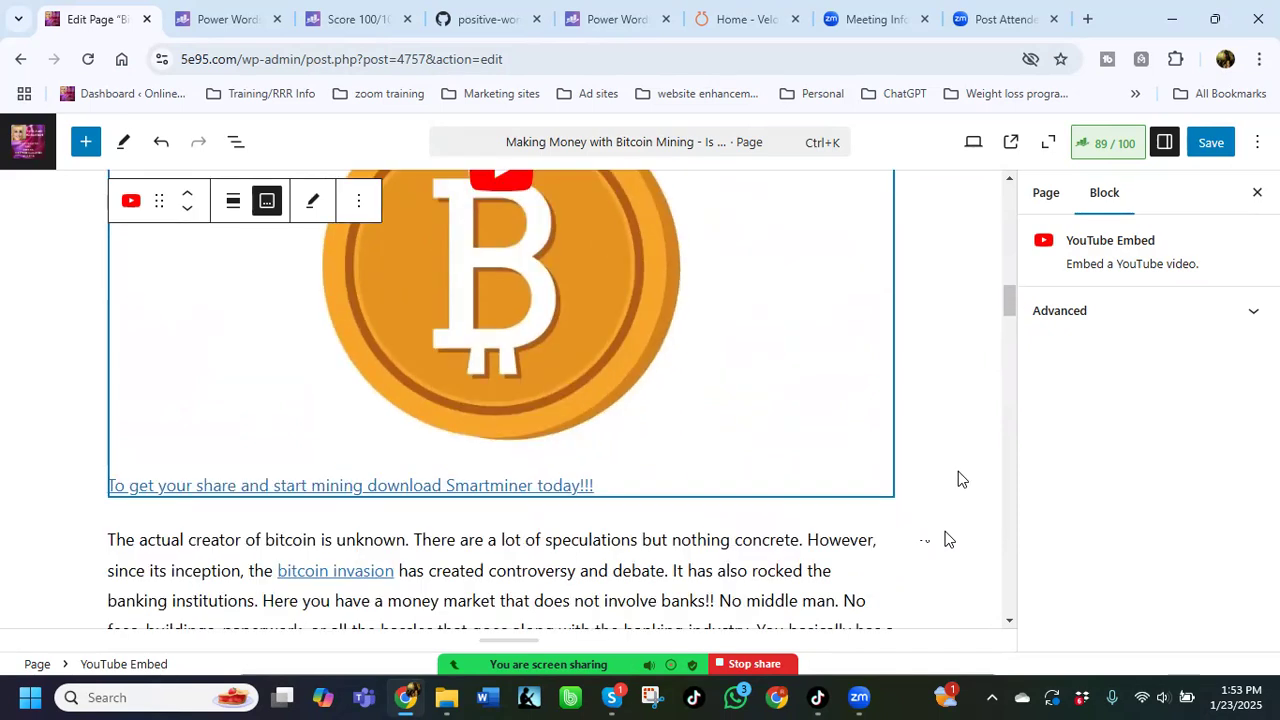
{"action": "scroll", "coordinate": [958, 479], "scroll_direction": "down", "scroll_amount": 5}
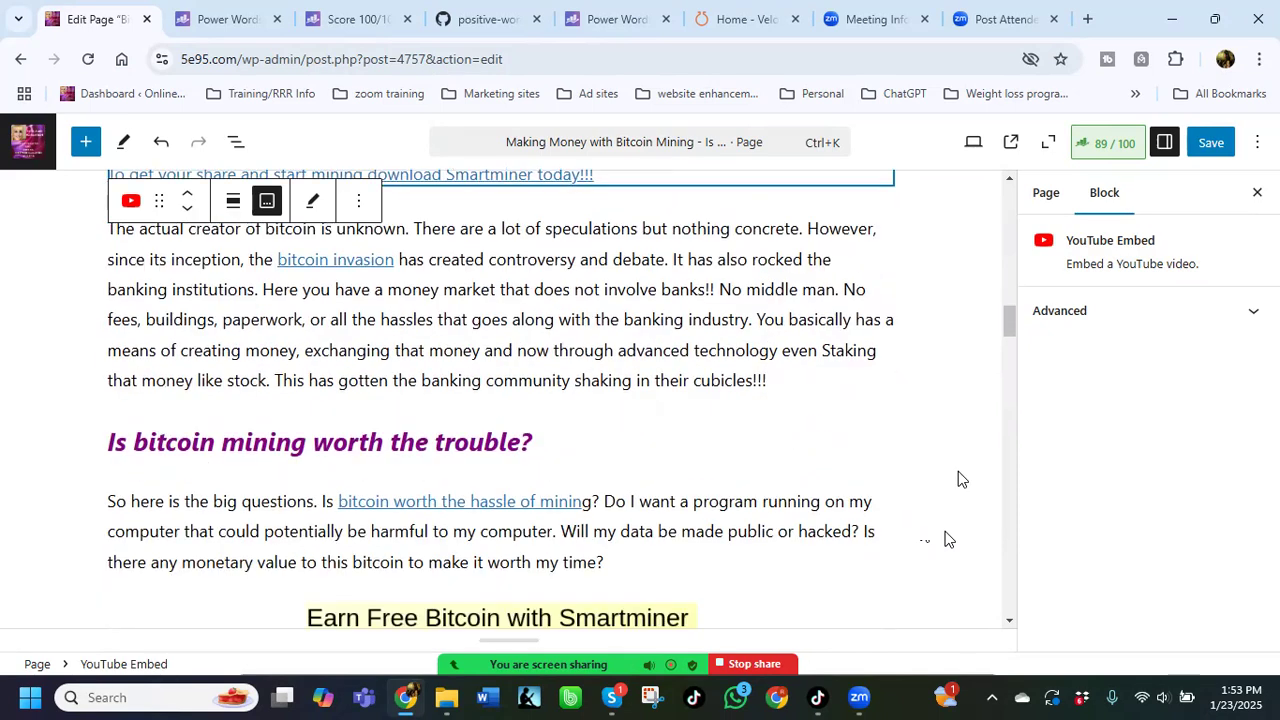
{"action": "scroll", "coordinate": [958, 479], "scroll_direction": "down", "scroll_amount": 2}
{"action": "left_click", "coordinate": [572, 450]}
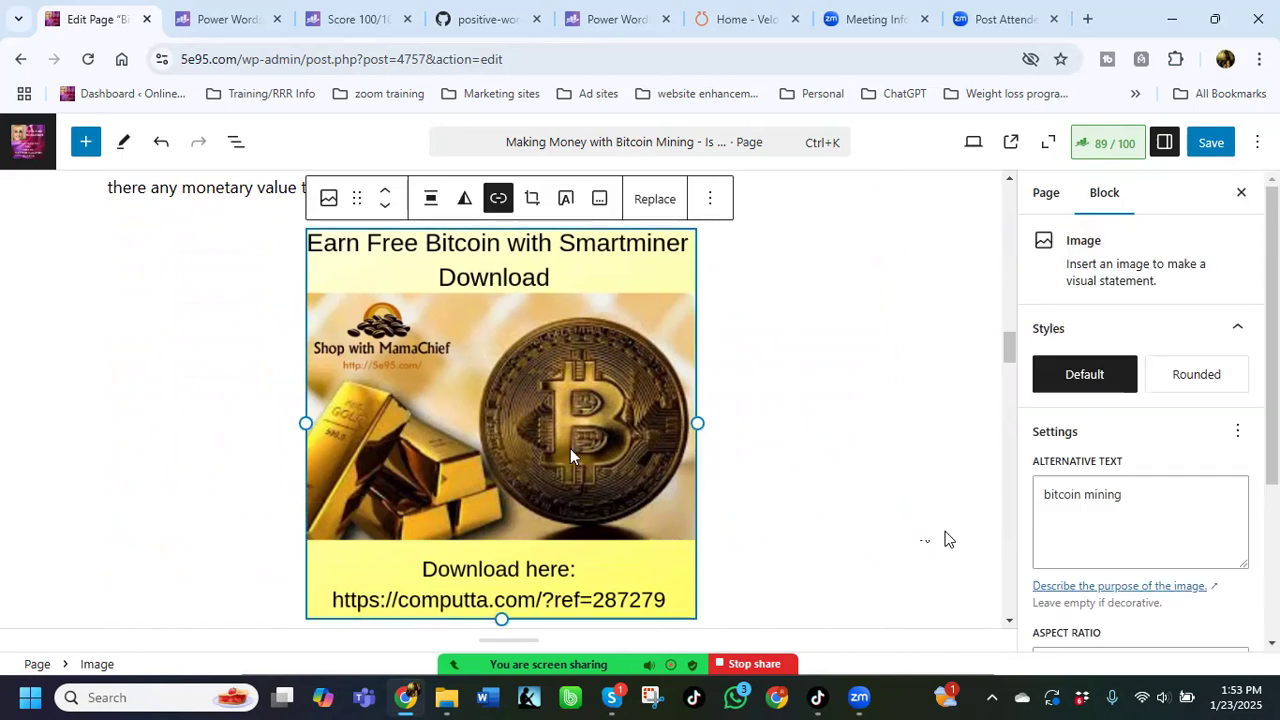
{"action": "left_click_drag", "start_coordinate": [697, 422], "coordinate": [553, 410]}
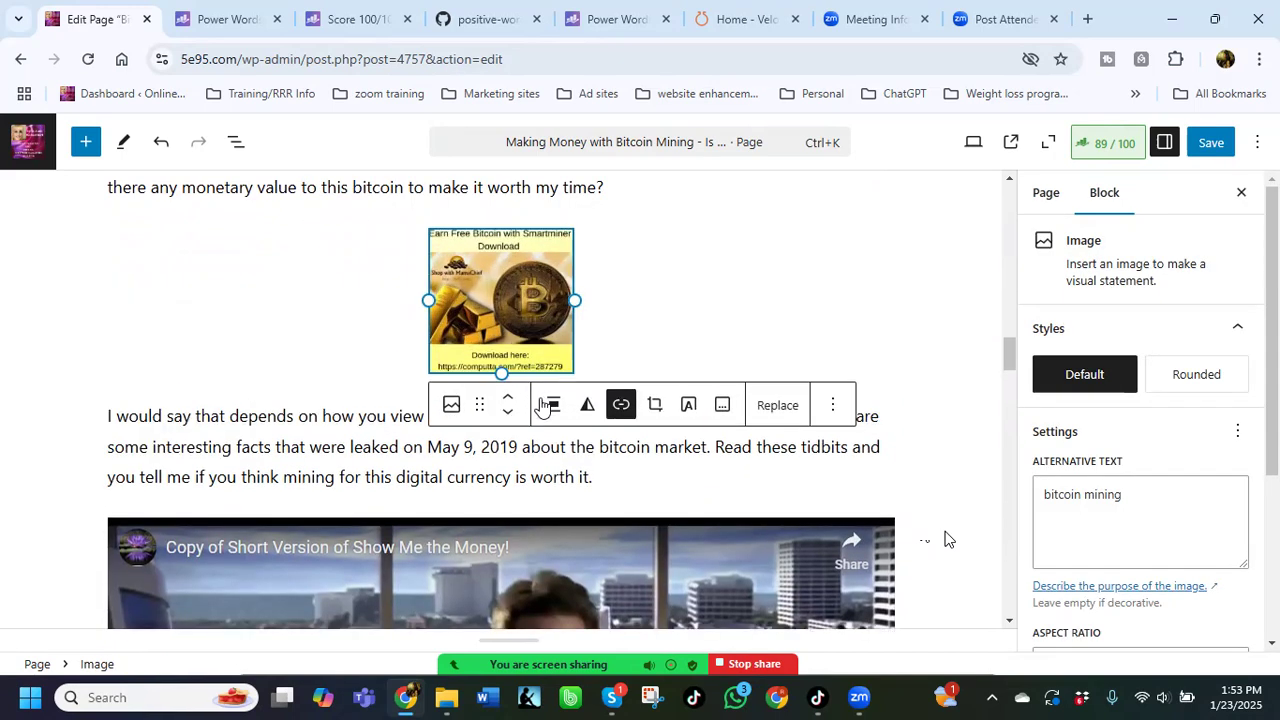
Step: Align the Smartminer image right and move it above the "So here is the big questions" paragraph so the text wraps around it
{"action": "left_click", "coordinate": [553, 410]}
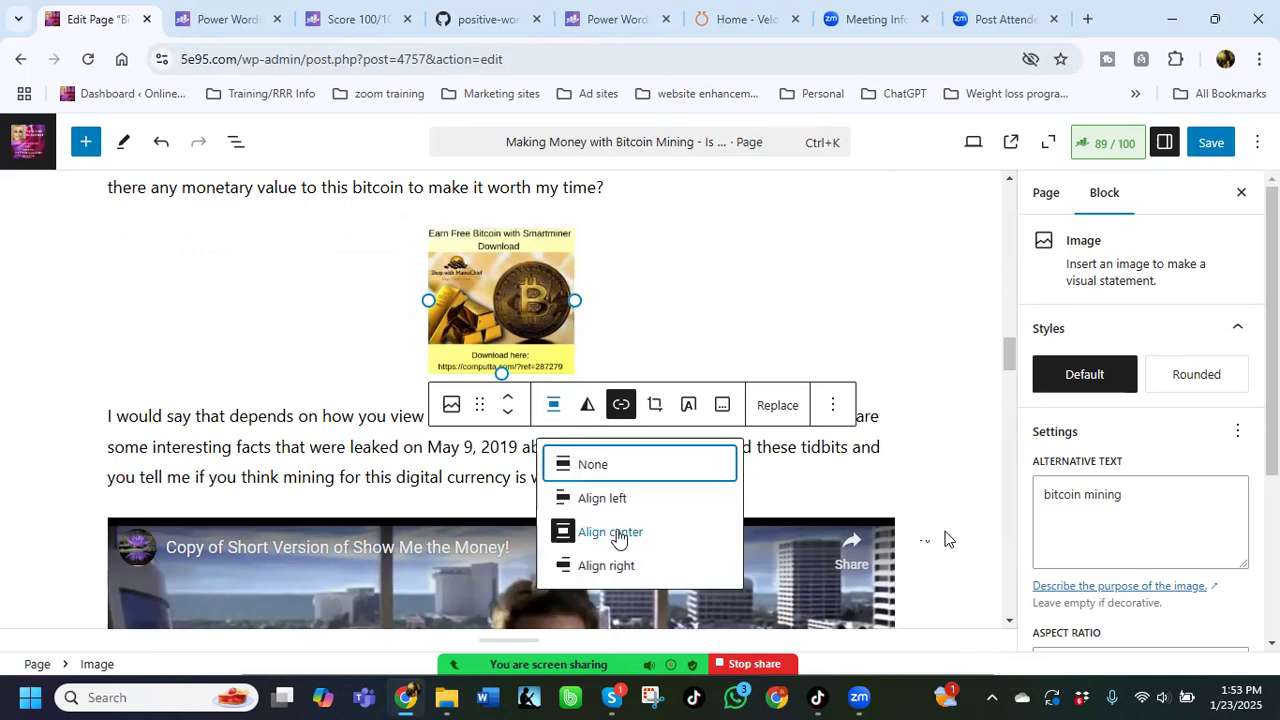
{"action": "left_click", "coordinate": [640, 567]}
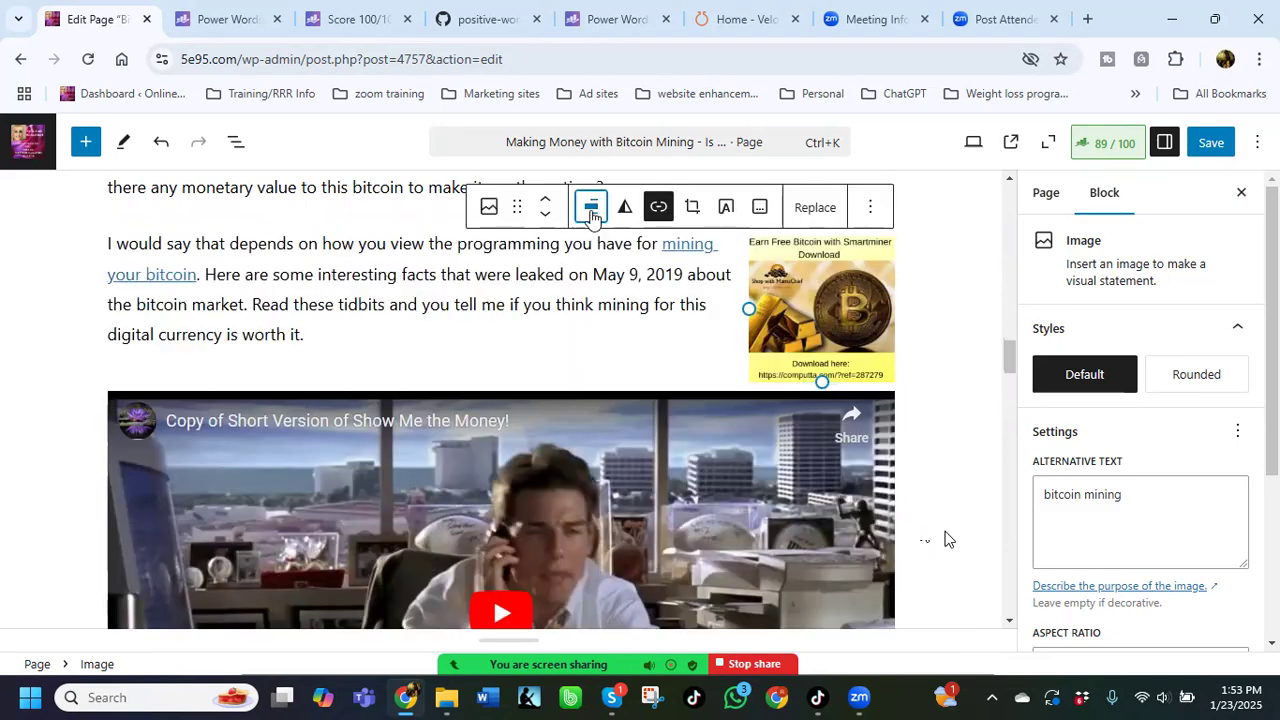
{"action": "scroll", "coordinate": [948, 540], "scroll_direction": "up", "scroll_amount": 3}
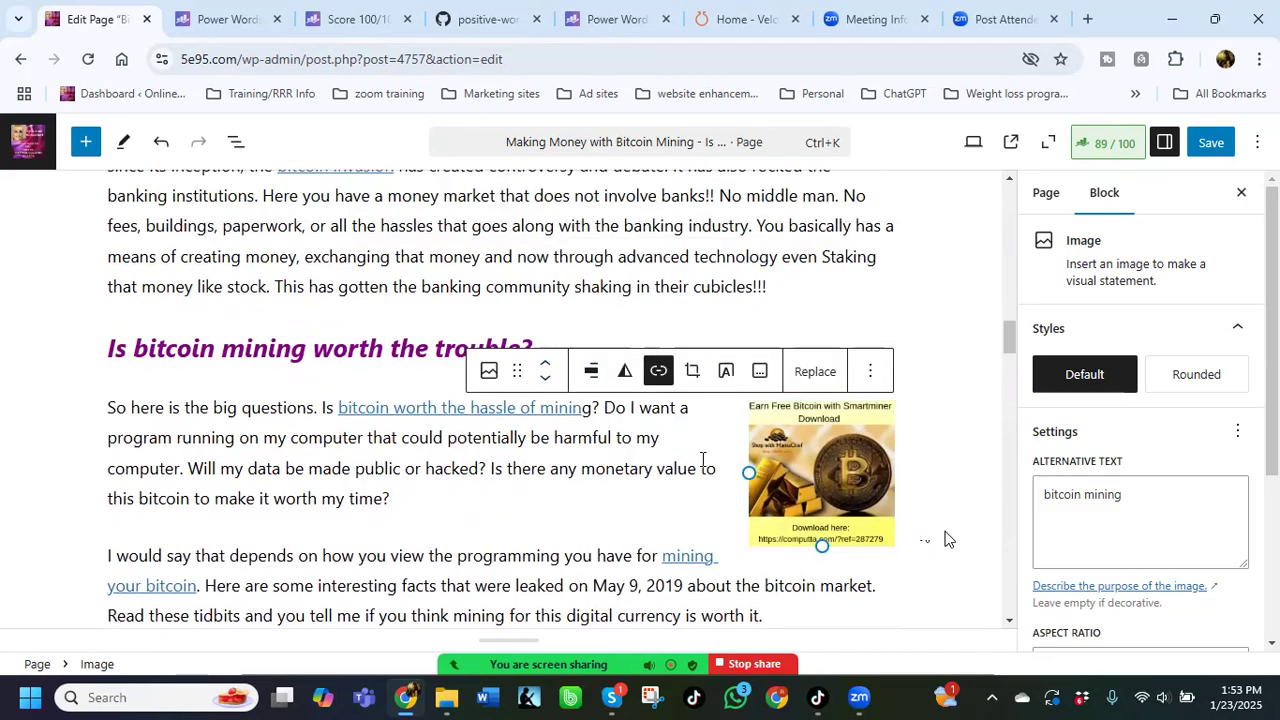
{"action": "scroll", "coordinate": [857, 290], "scroll_direction": "up", "scroll_amount": 4}
Step: Align the "Free Bitcoin" image left, move it up one paragraph under "Bitcoin values increase!!!", and shrink it
{"action": "scroll", "coordinate": [862, 300], "scroll_direction": "down", "scroll_amount": 11}
{"action": "scroll", "coordinate": [866, 311], "scroll_direction": "down", "scroll_amount": 2}
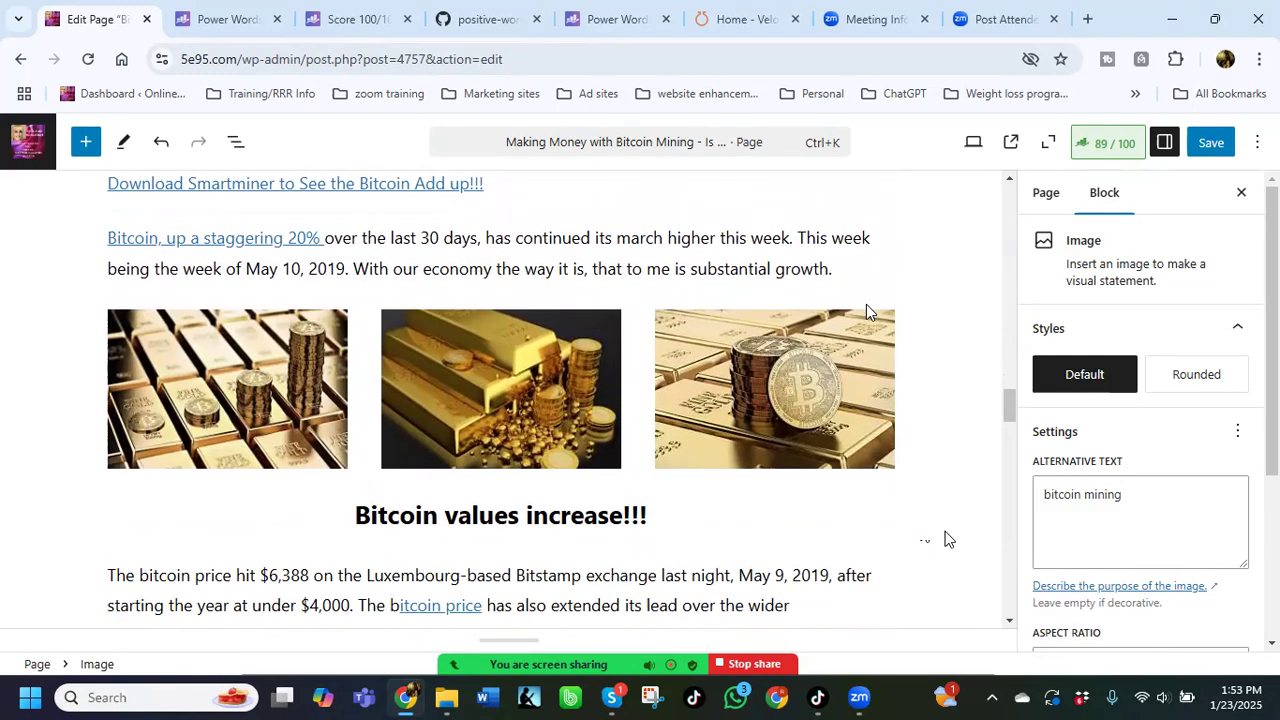
{"action": "scroll", "coordinate": [749, 381], "scroll_direction": "down", "scroll_amount": 3}
{"action": "scroll", "coordinate": [497, 318], "scroll_direction": "down", "scroll_amount": 3}
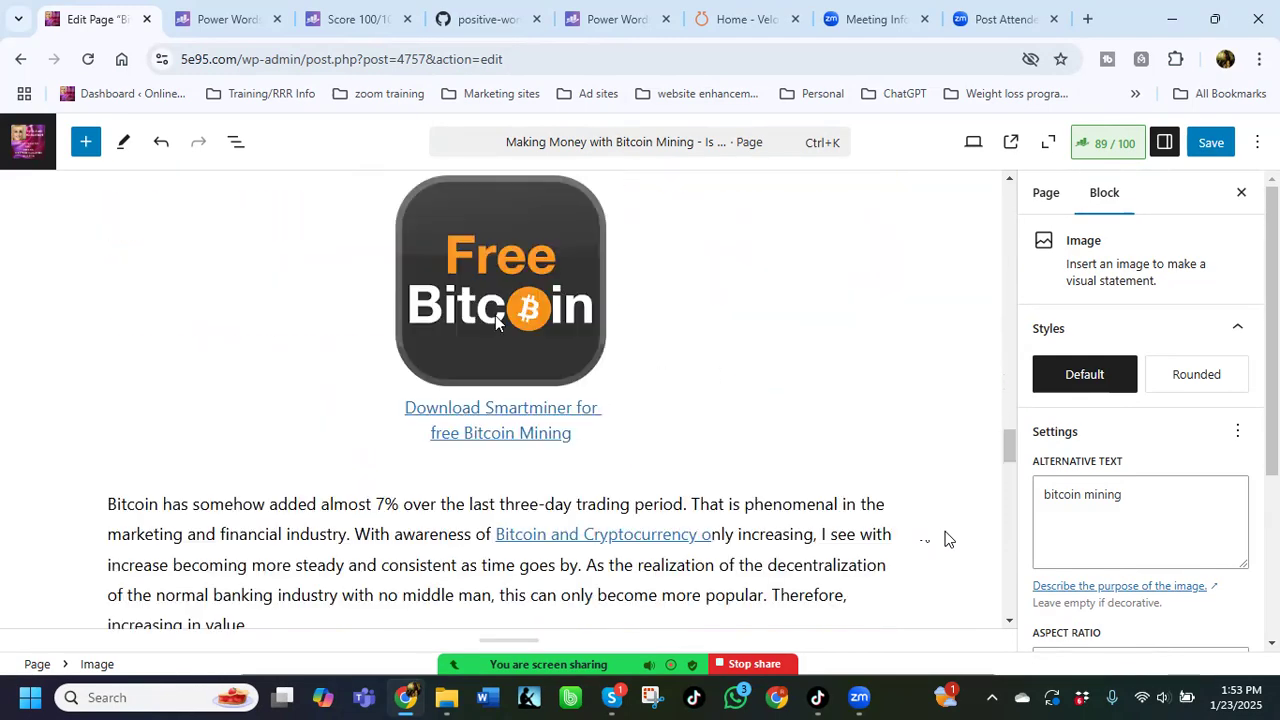
{"action": "left_click", "coordinate": [488, 316]}
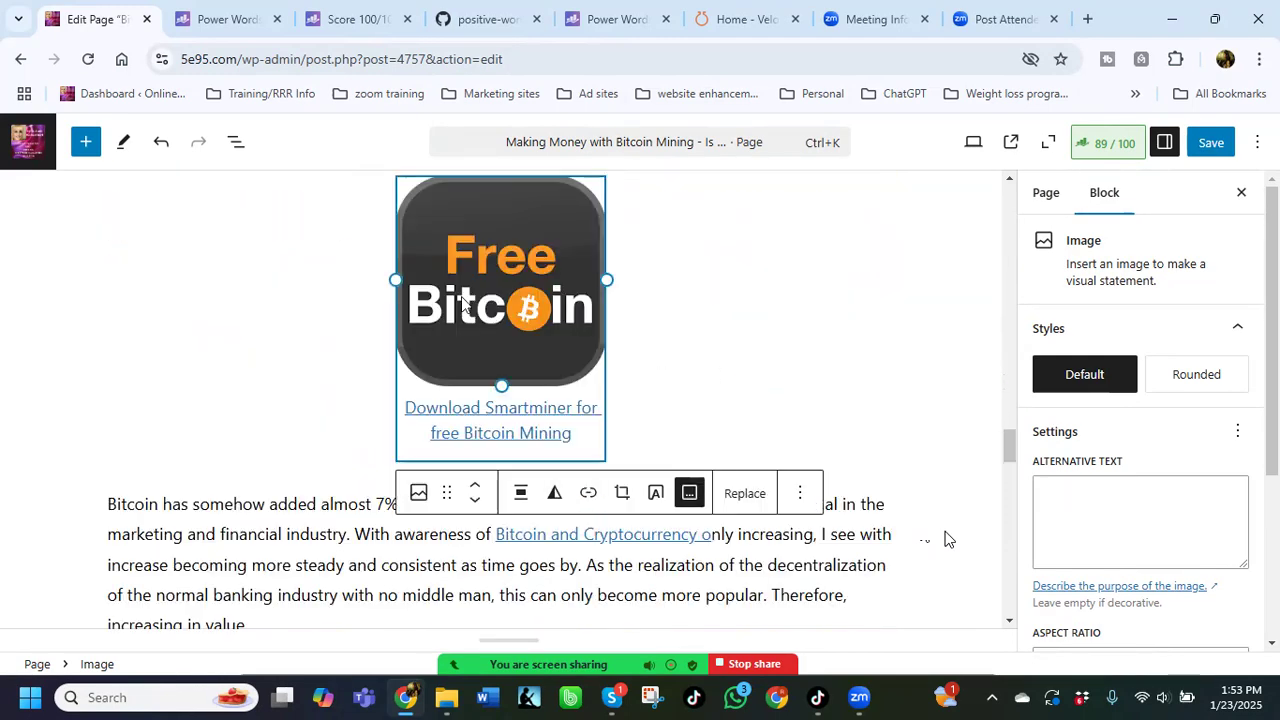
{"action": "left_click", "coordinate": [515, 505]}
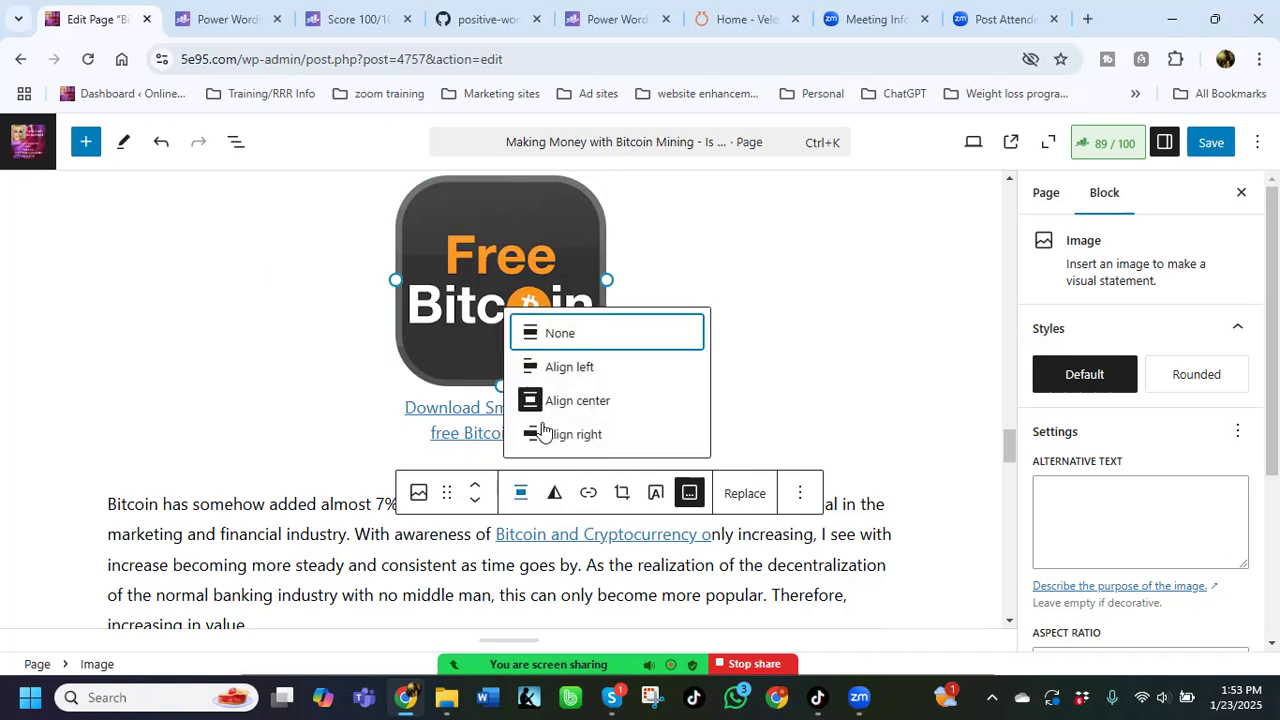
{"action": "left_click", "coordinate": [528, 370]}
{"action": "scroll", "coordinate": [199, 231], "scroll_direction": "up", "scroll_amount": 2}
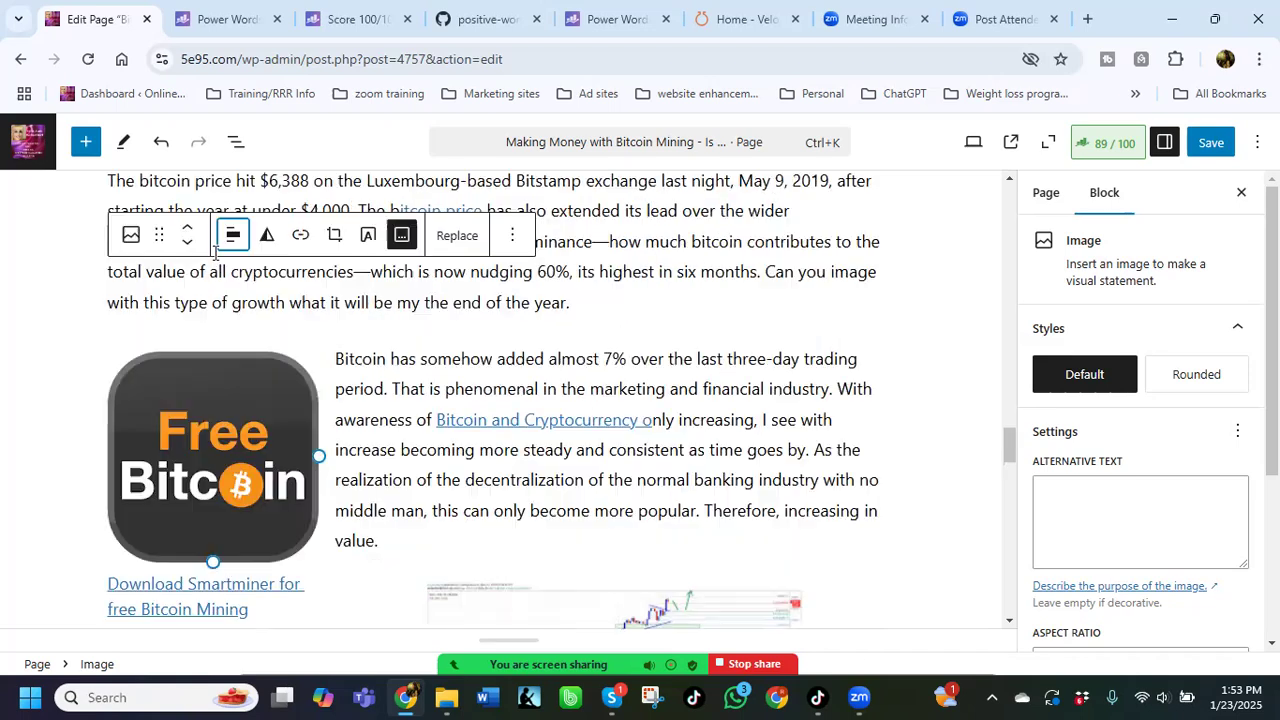
{"action": "left_click", "coordinate": [187, 336]}
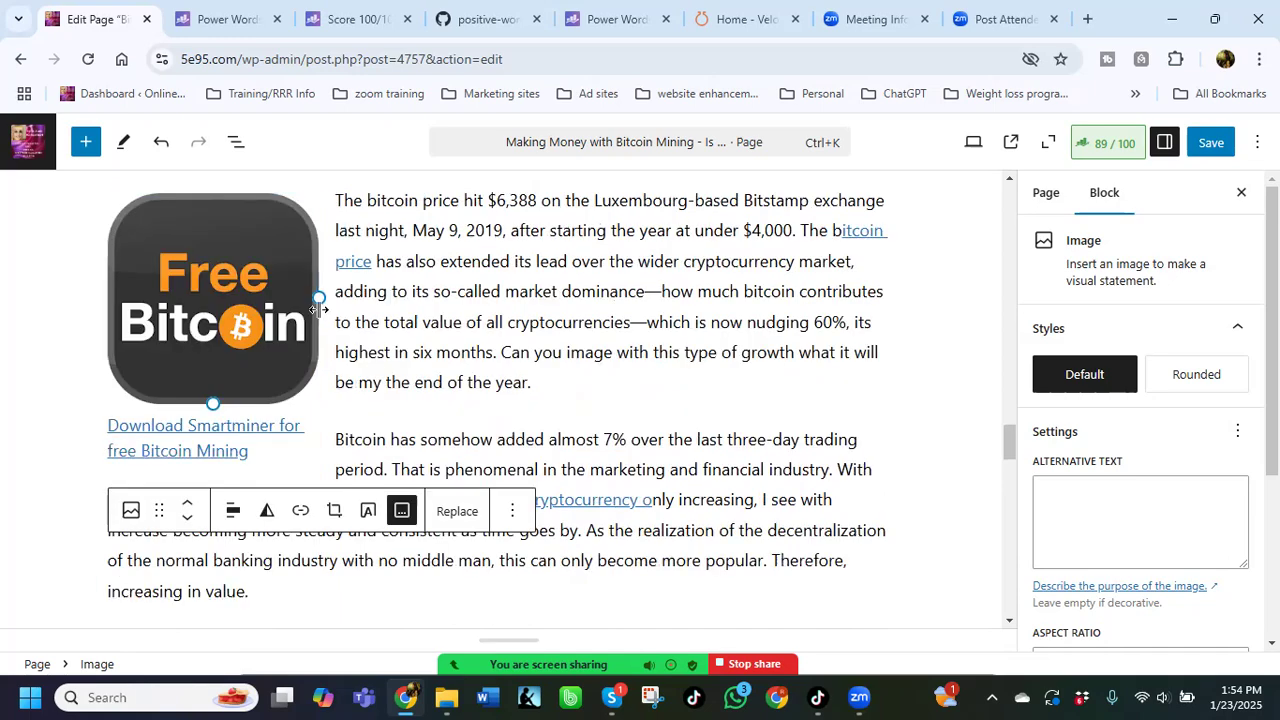
{"action": "left_click_drag", "start_coordinate": [302, 299], "coordinate": [263, 272]}
Step: Delete the price chart image above the "So my answer would be --- YES!!!" paragraph
{"action": "scroll", "coordinate": [817, 440], "scroll_direction": "down", "scroll_amount": 3}
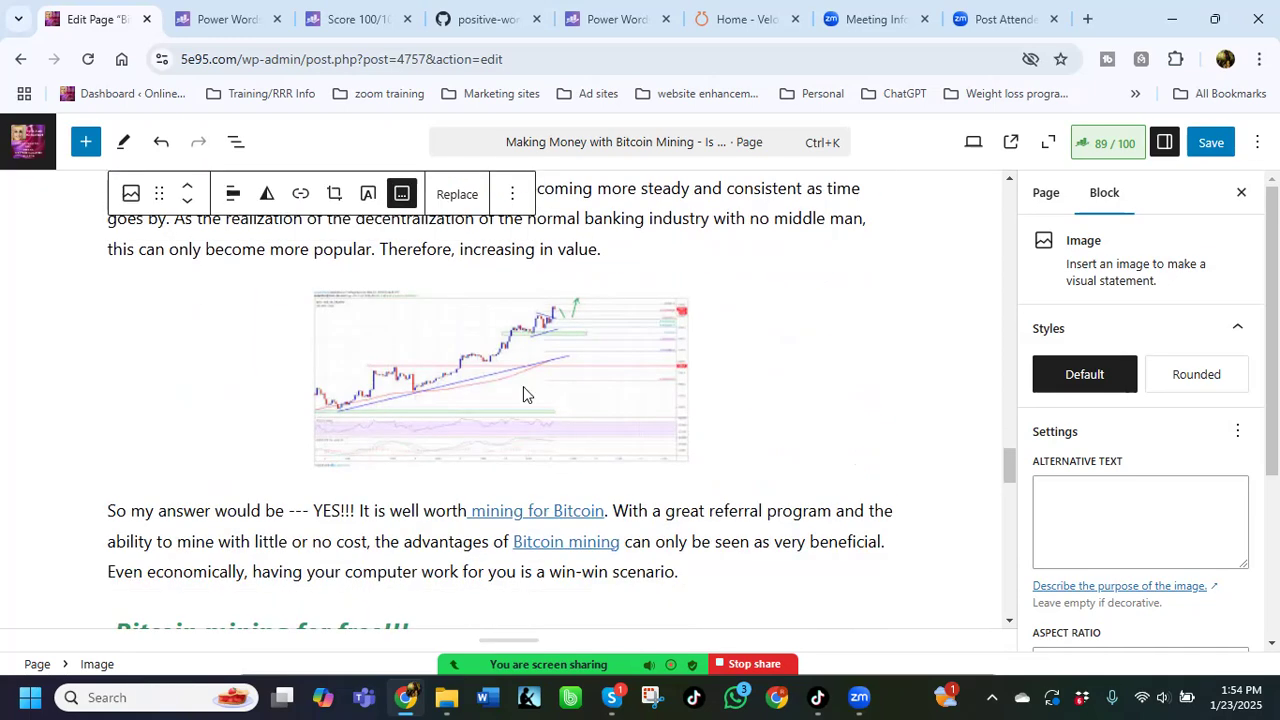
{"action": "left_click", "coordinate": [523, 388]}
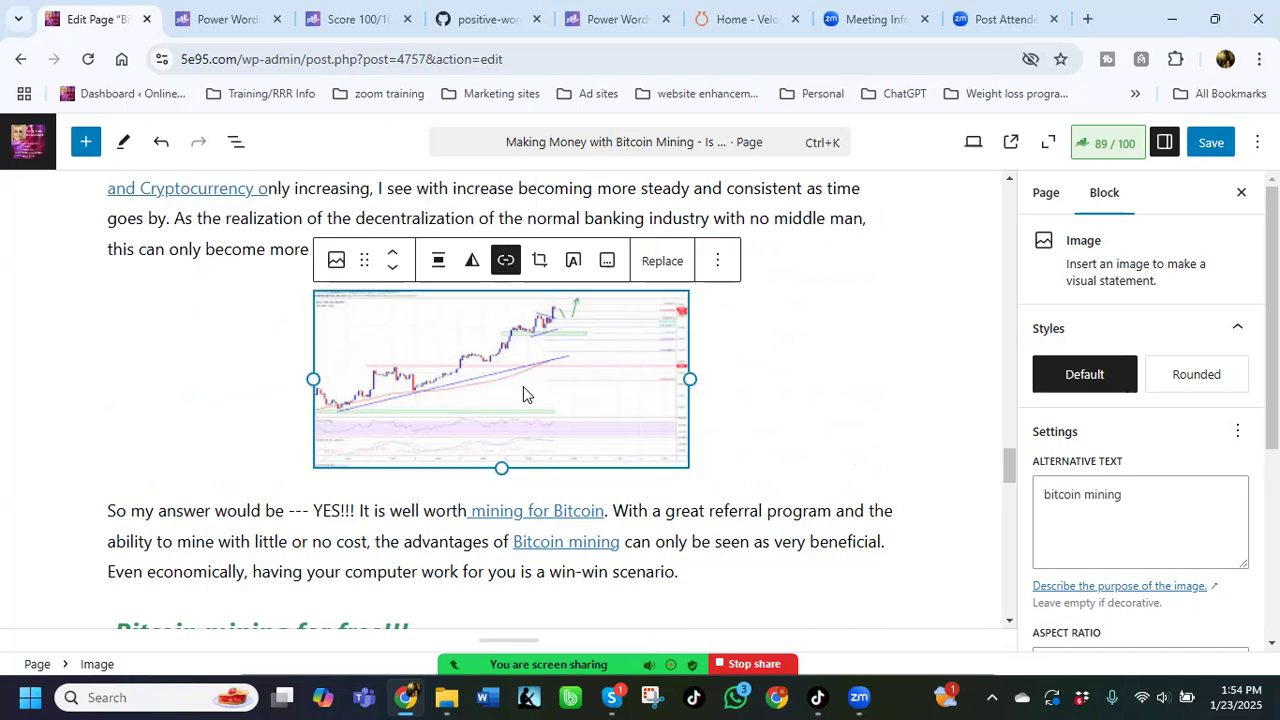
{"action": "left_click", "coordinate": [703, 266]}
{"action": "scroll", "coordinate": [755, 495], "scroll_direction": "down", "scroll_amount": 2}
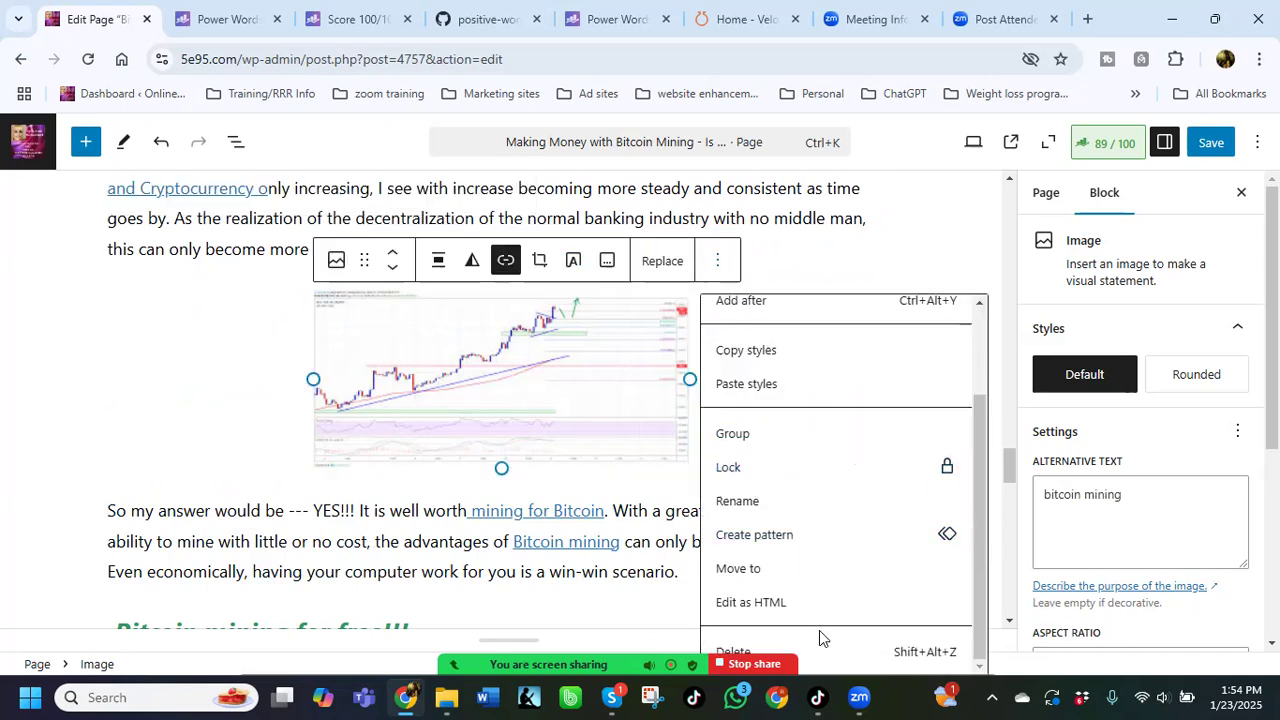
{"action": "left_click", "coordinate": [840, 648]}
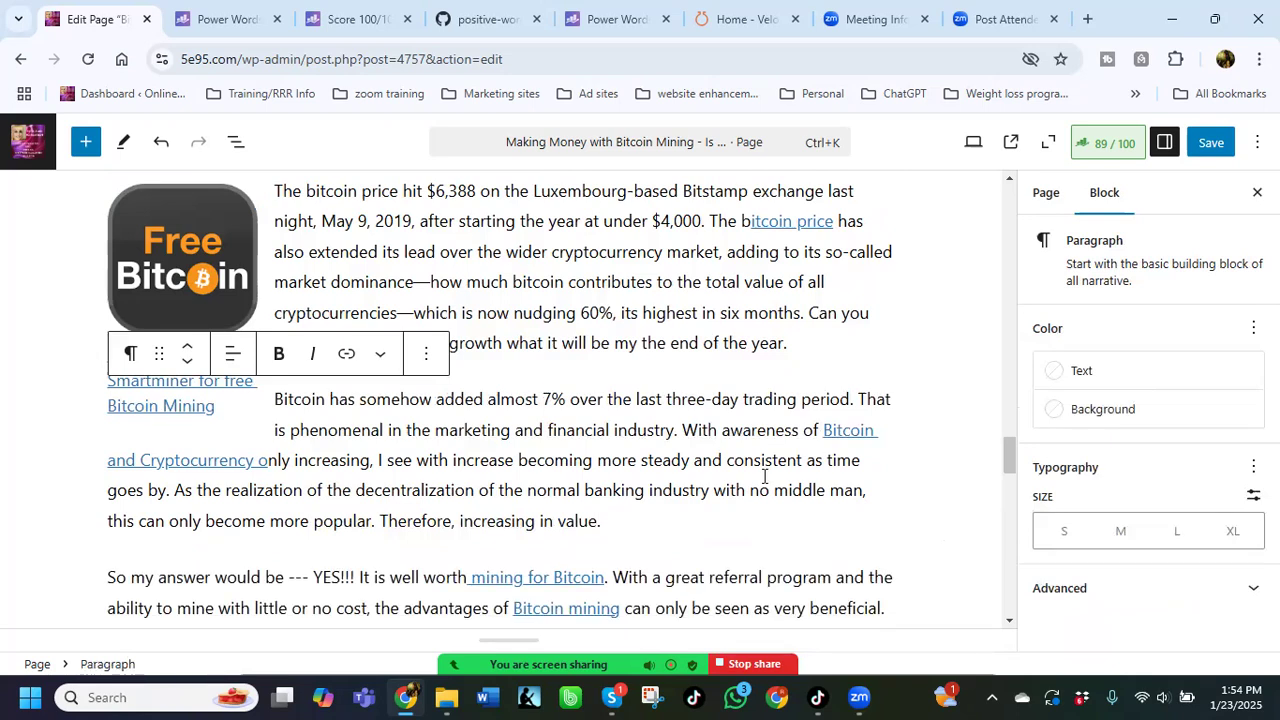
Step: Remove the "Download Smartminer for free Bitcoin Mining" caption text under the "Free Bitcoin" image
{"action": "scroll", "coordinate": [291, 432], "scroll_direction": "up", "scroll_amount": 1}
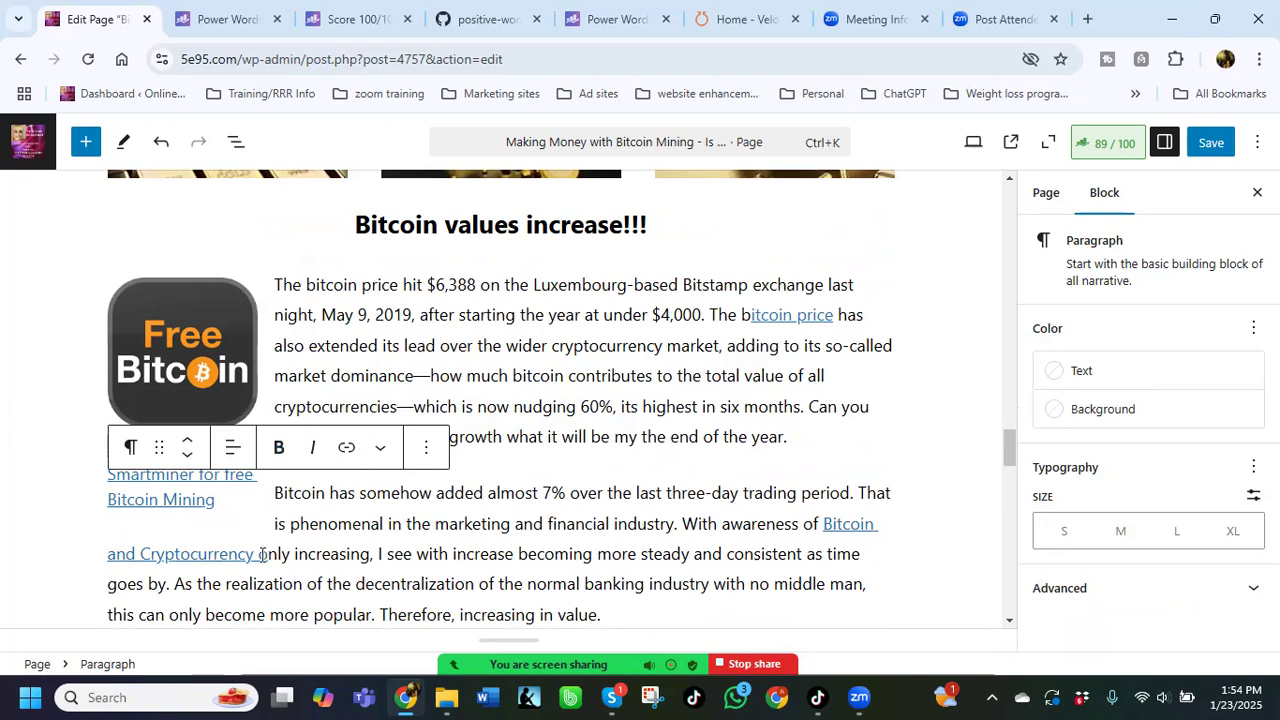
{"action": "left_click", "coordinate": [107, 502]}
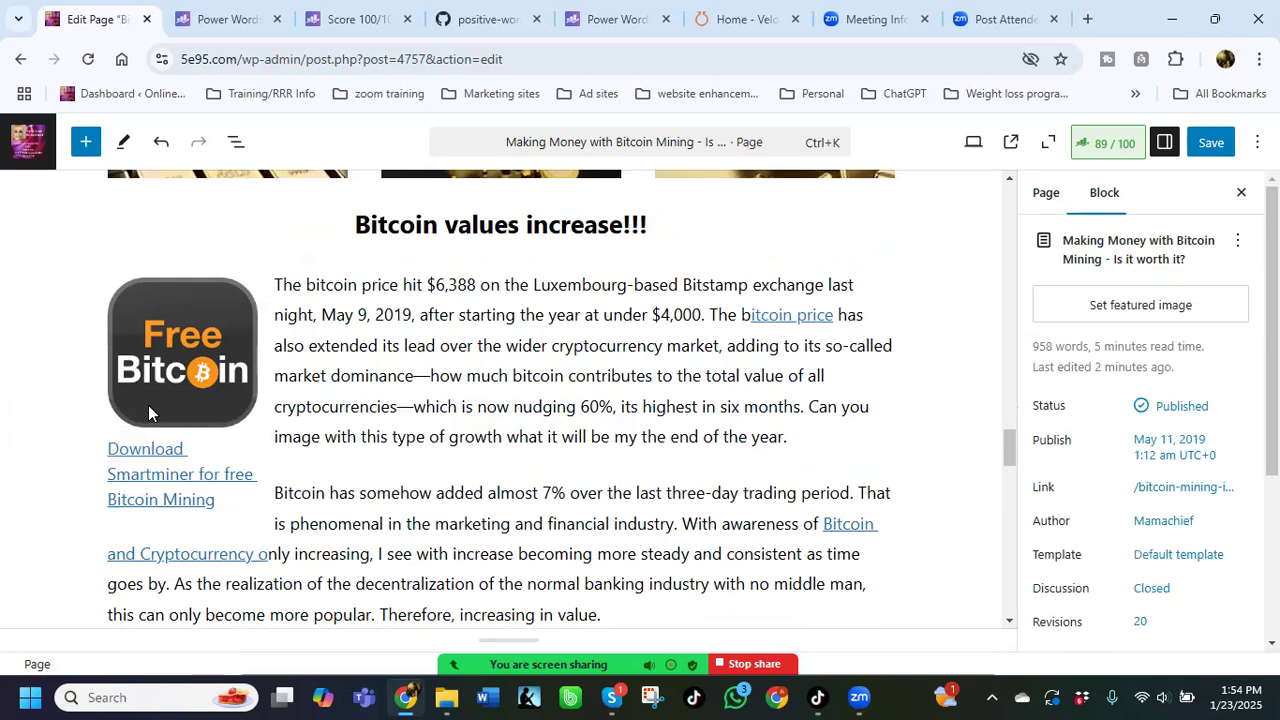
{"action": "left_click", "coordinate": [148, 405]}
{"action": "left_click_drag", "start_coordinate": [208, 502], "coordinate": [110, 452]}
{"action": "type", "text": "g"}
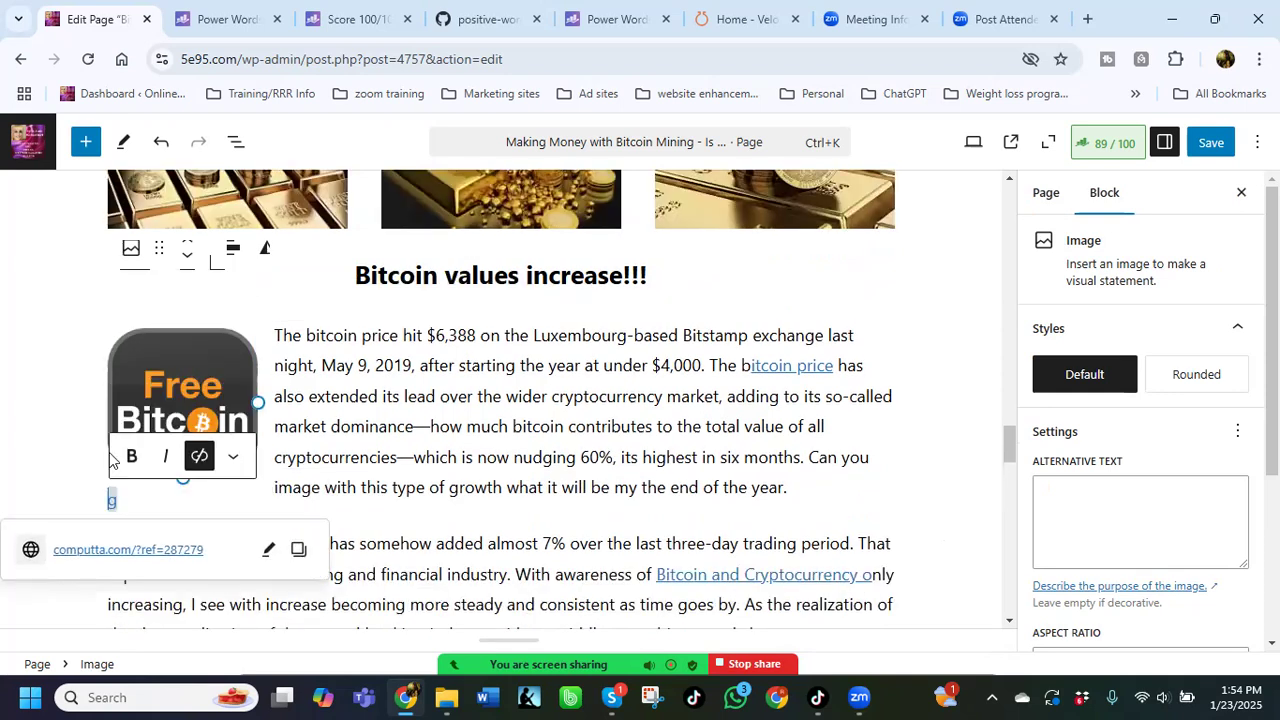
{"action": "left_click", "coordinate": [871, 482]}
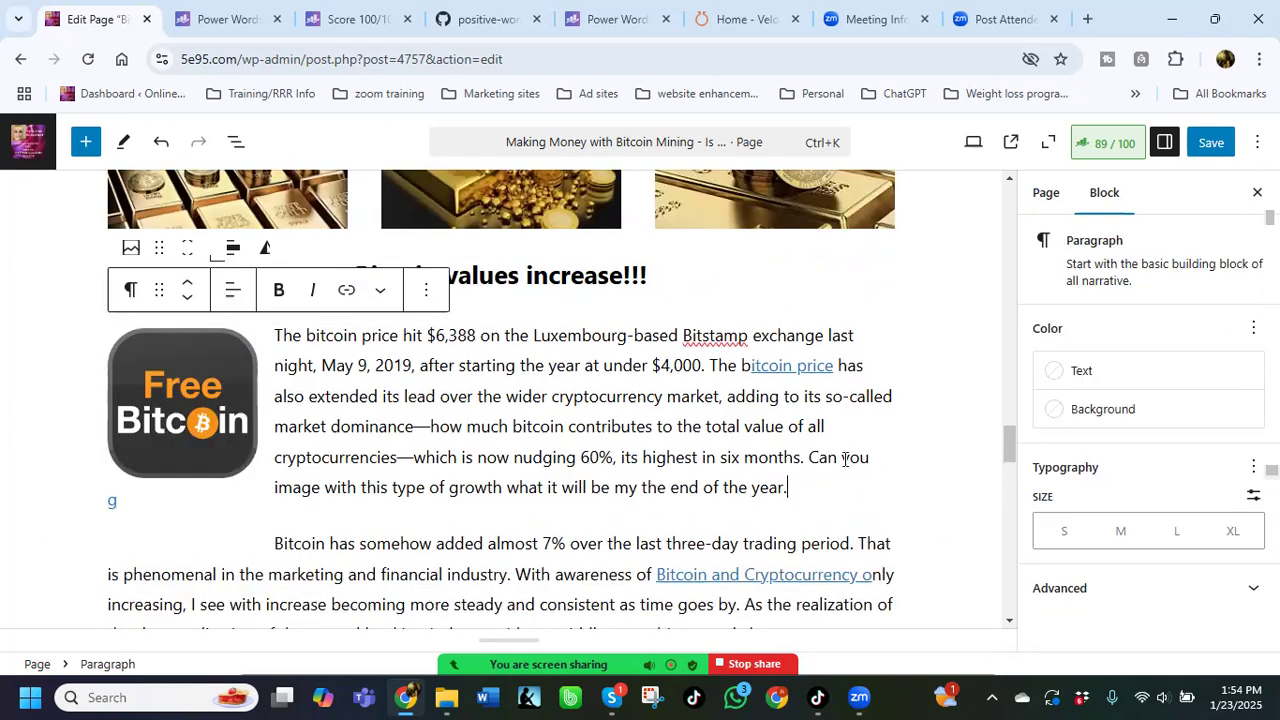
Step: Delete the "Free Bitcoin" image block from the "Bitcoin values increase!!!" section
{"action": "scroll", "coordinate": [728, 440], "scroll_direction": "down", "scroll_amount": 2}
{"action": "scroll", "coordinate": [500, 455], "scroll_direction": "up", "scroll_amount": 3}
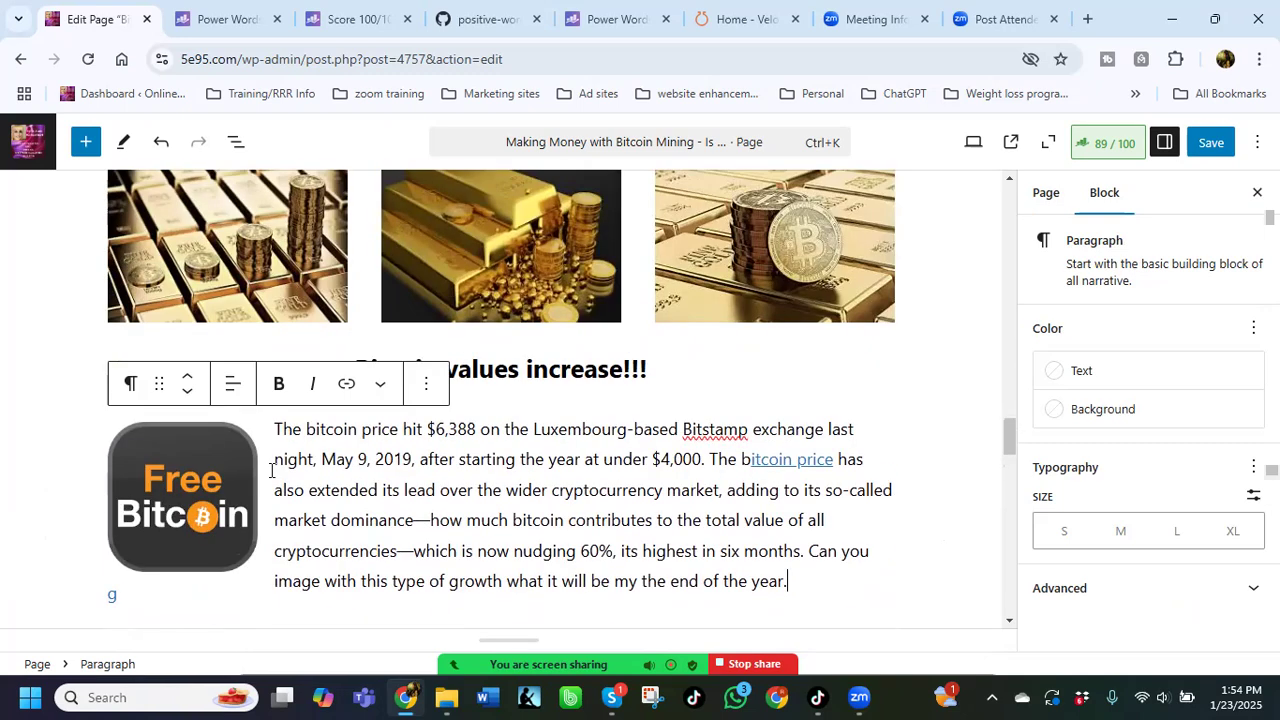
{"action": "left_click", "coordinate": [197, 488]}
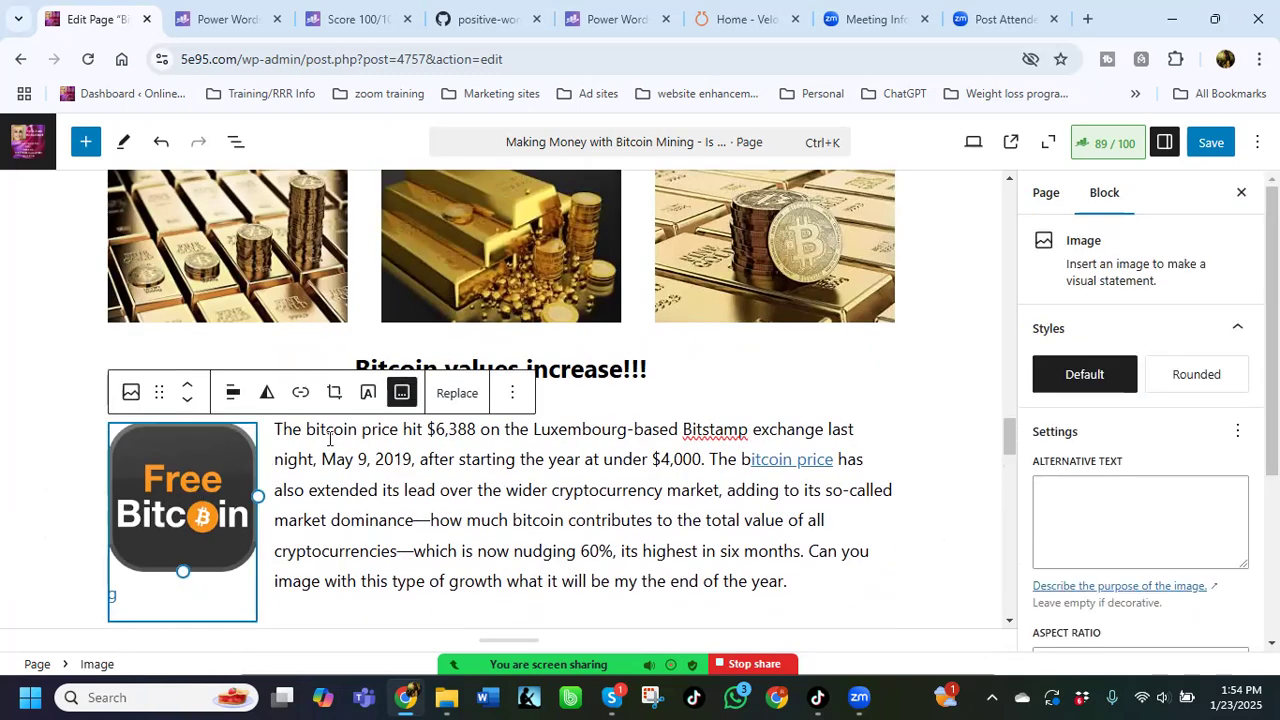
{"action": "left_click", "coordinate": [512, 393]}
{"action": "scroll", "coordinate": [600, 560], "scroll_direction": "down", "scroll_amount": 3}
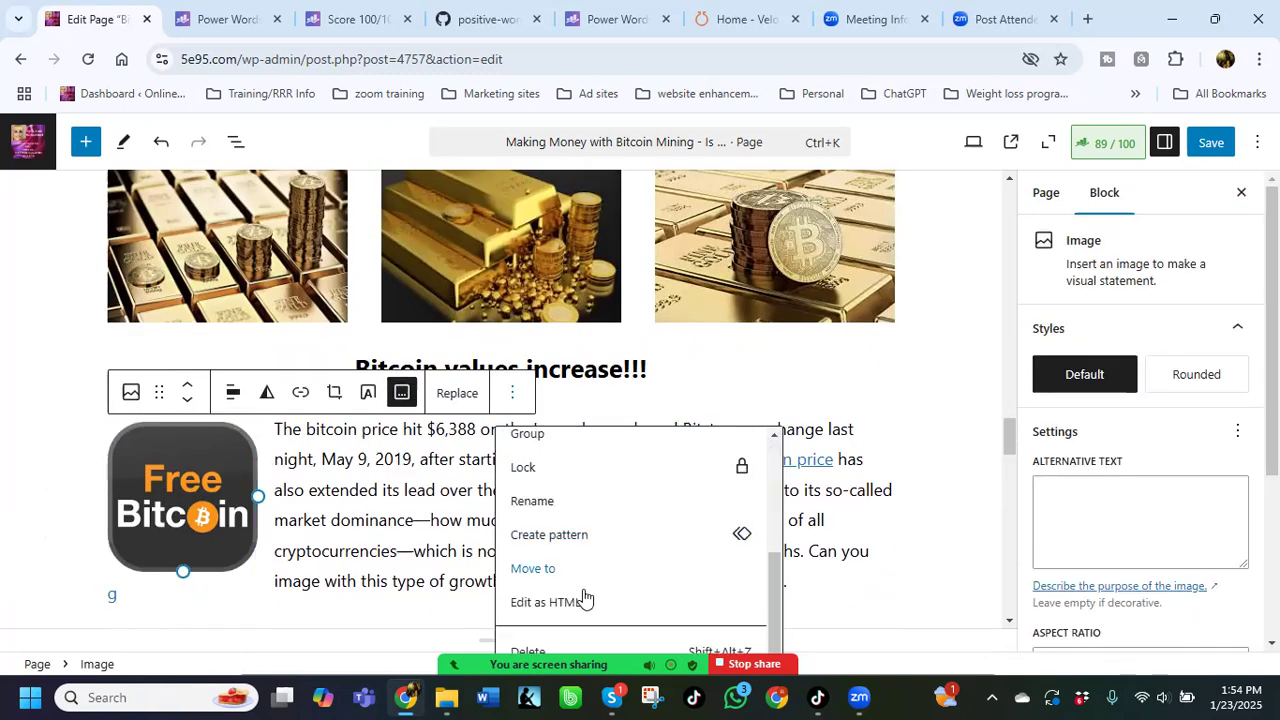
{"action": "left_click", "coordinate": [575, 648]}
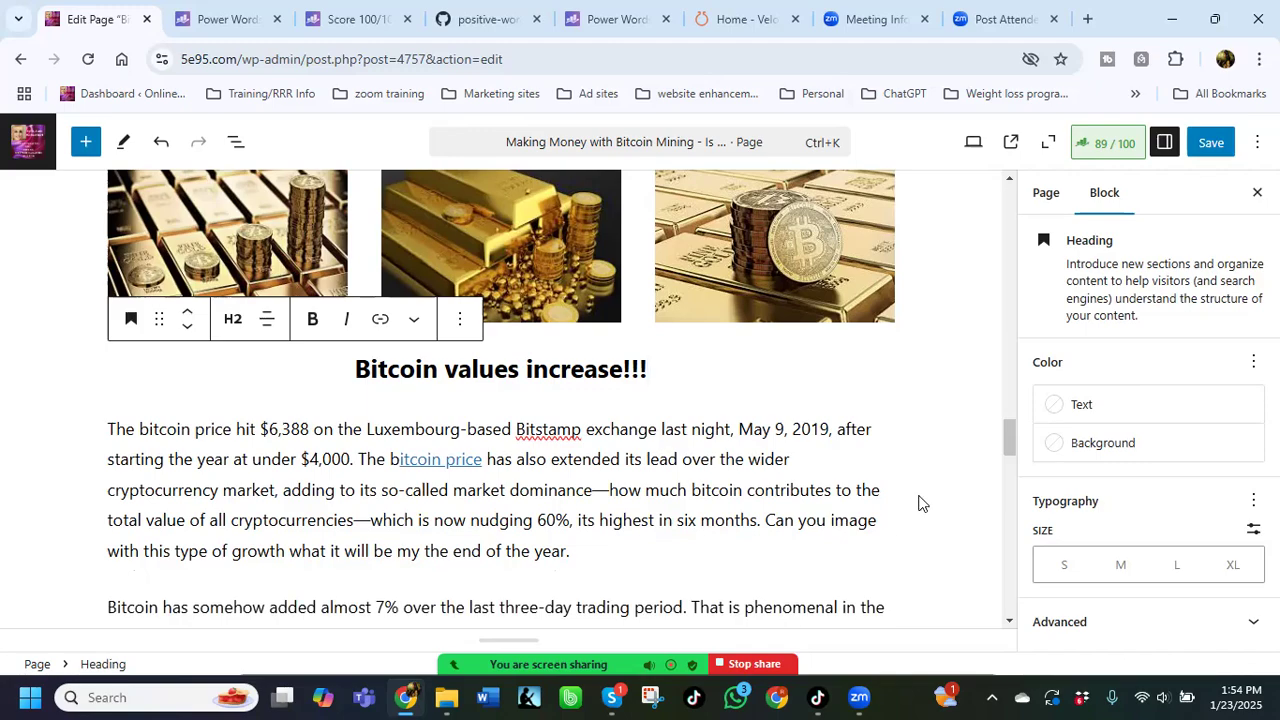
{"action": "left_click", "coordinate": [920, 503]}
{"action": "scroll", "coordinate": [874, 490], "scroll_direction": "down", "scroll_amount": 4}
{"action": "scroll", "coordinate": [874, 492], "scroll_direction": "up", "scroll_amount": 4}
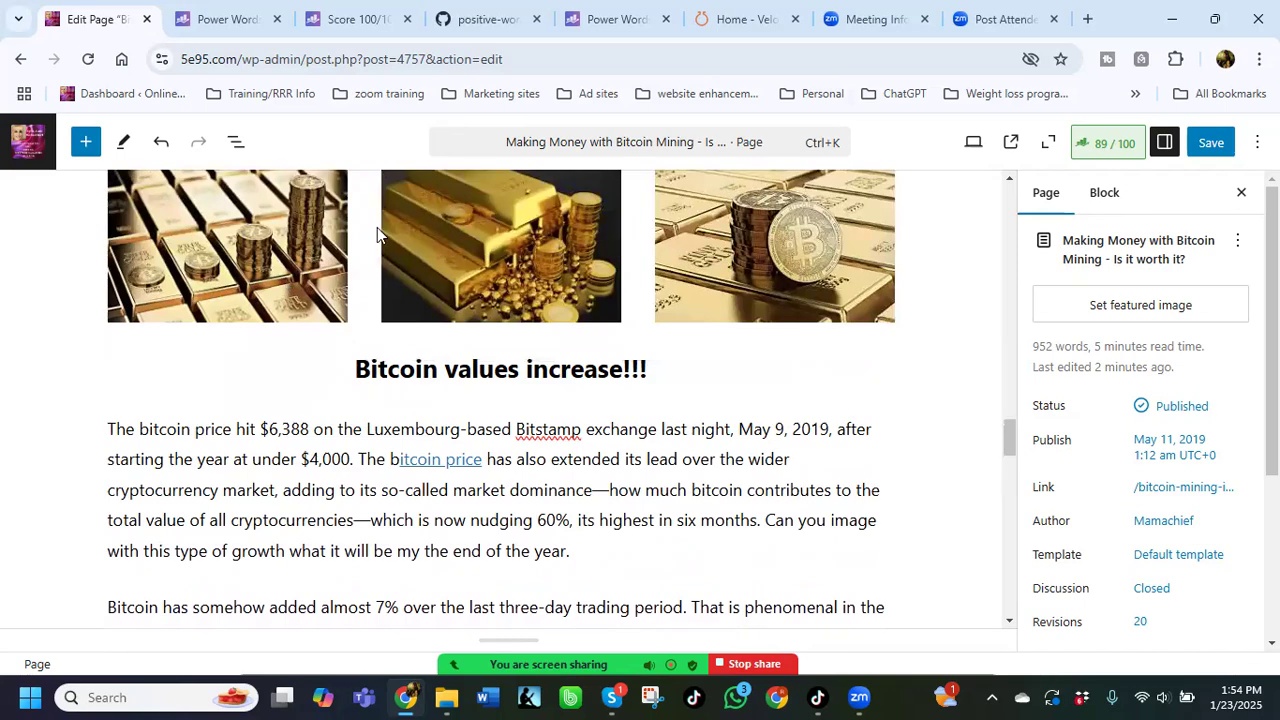
Step: Preview the Custom HTML image block in the "Bitcoin mining for free!!!" section and delete it
{"action": "scroll", "coordinate": [590, 375], "scroll_direction": "down", "scroll_amount": 6}
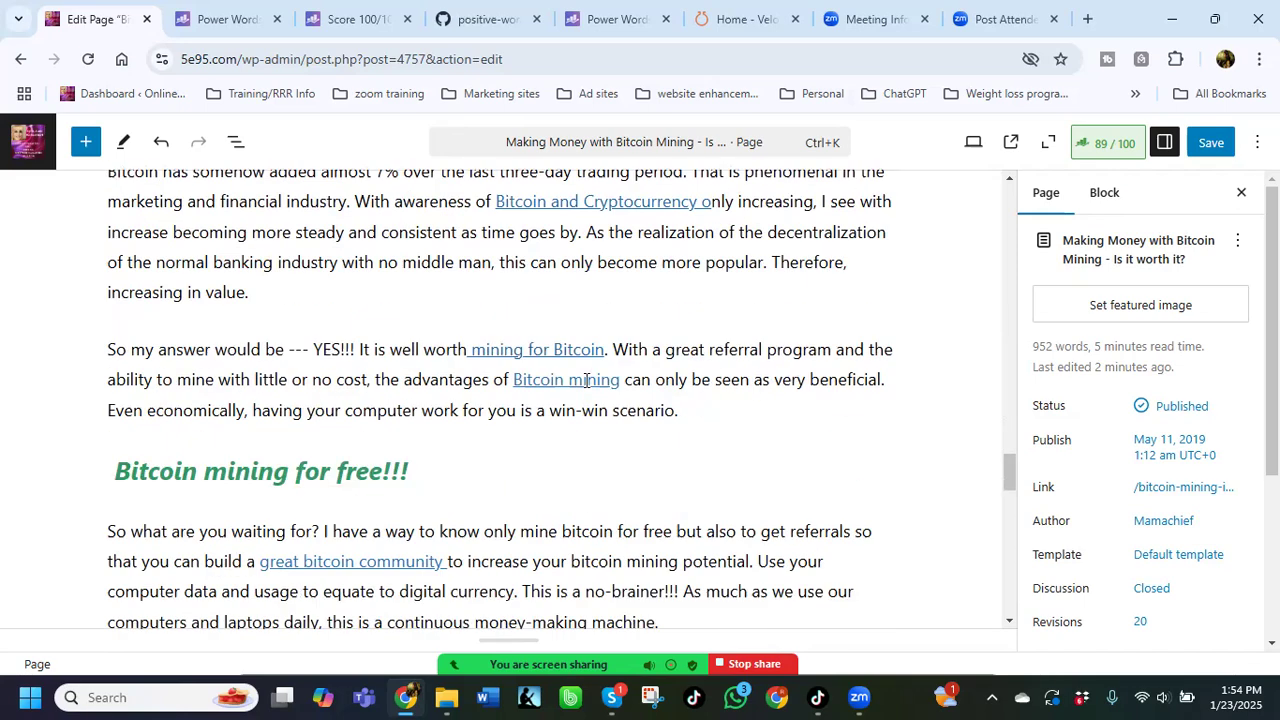
{"action": "scroll", "coordinate": [587, 381], "scroll_direction": "up", "scroll_amount": 1}
{"action": "scroll", "coordinate": [588, 384], "scroll_direction": "down", "scroll_amount": 3}
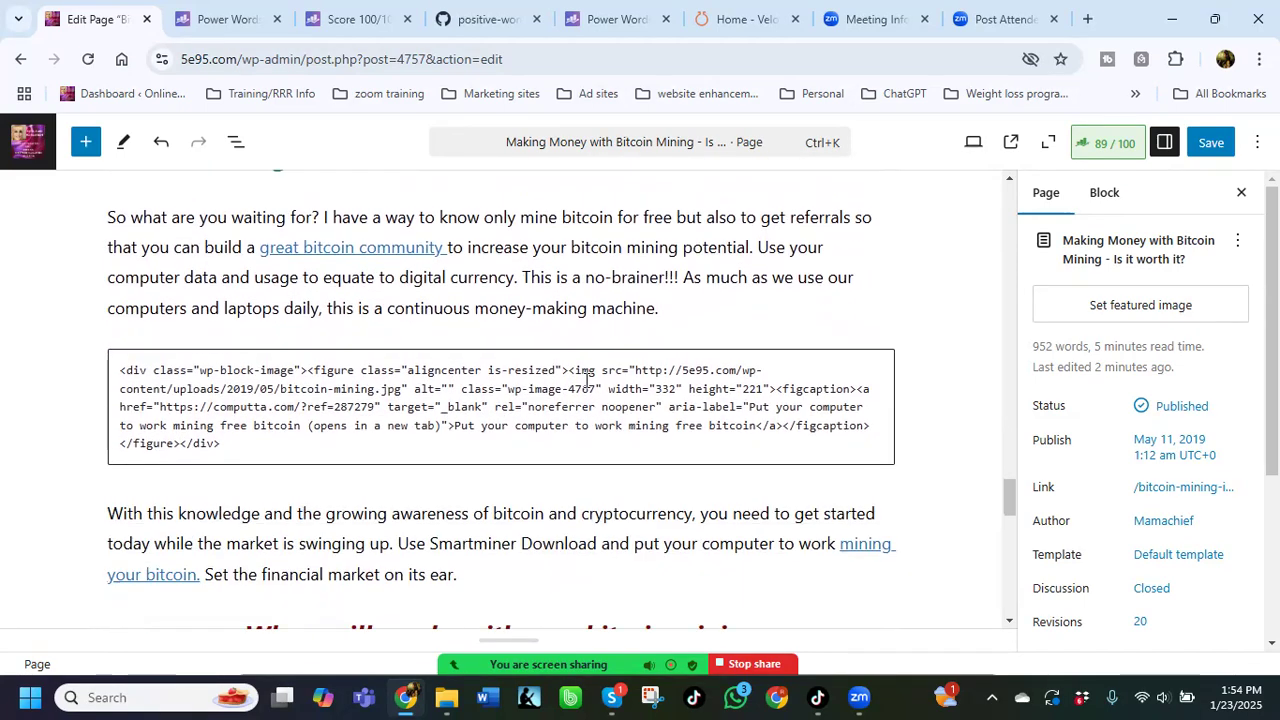
{"action": "left_click", "coordinate": [369, 298]}
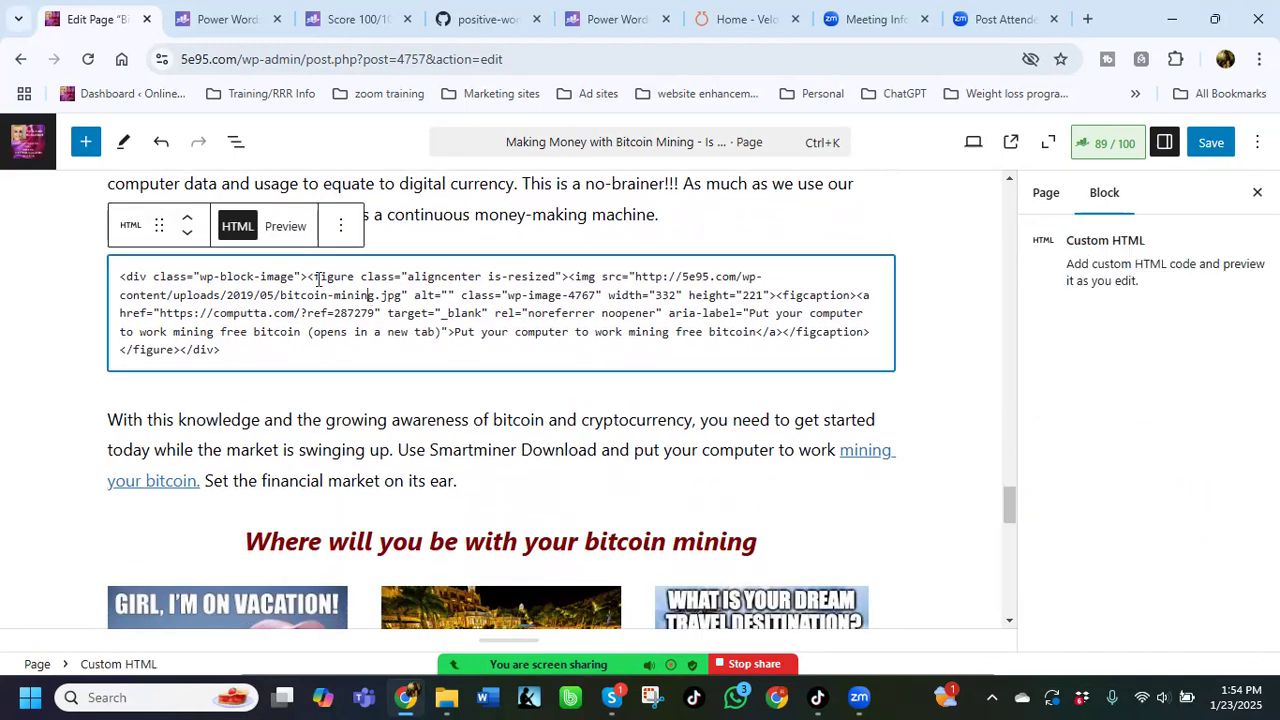
{"action": "left_click", "coordinate": [286, 226]}
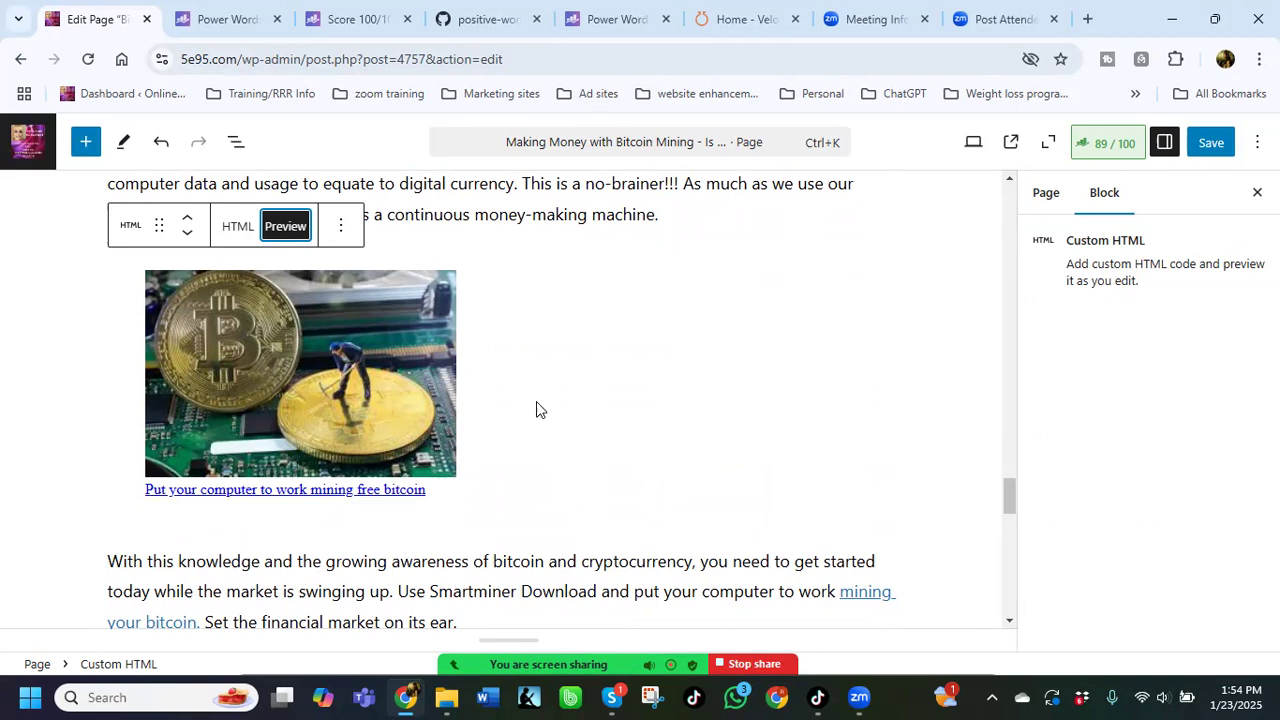
{"action": "scroll", "coordinate": [624, 351], "scroll_direction": "down", "scroll_amount": 1}
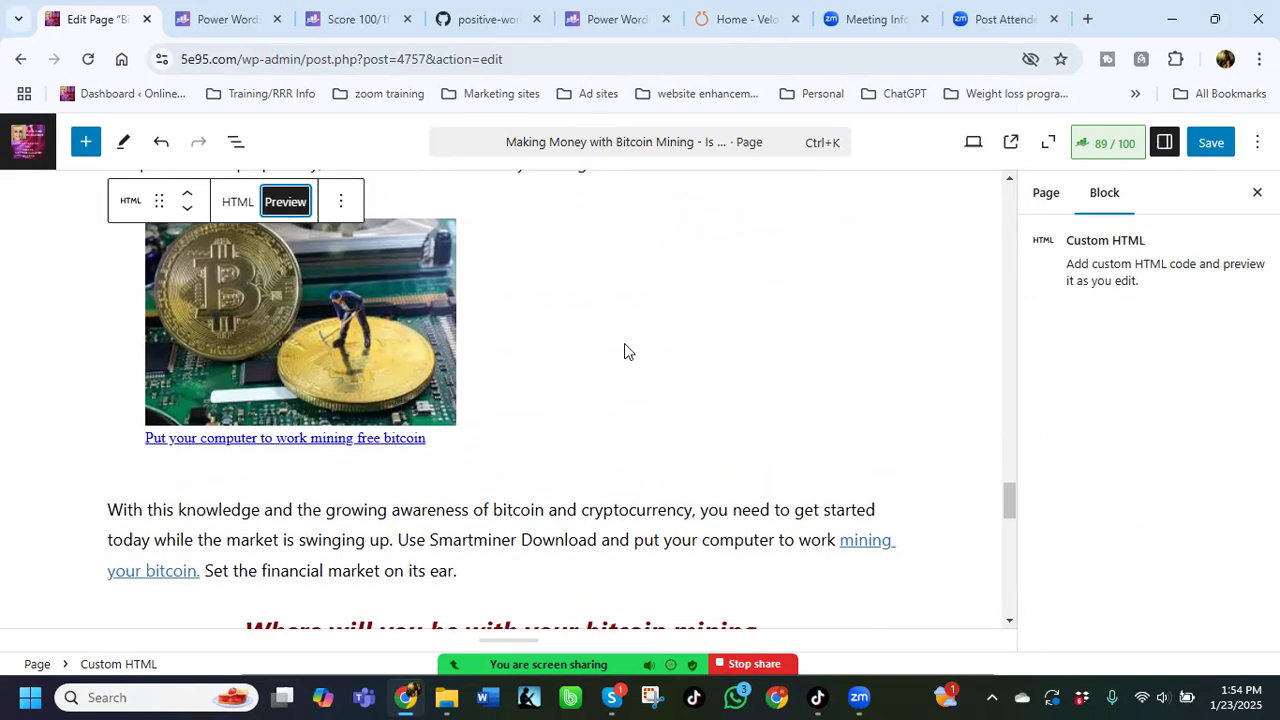
{"action": "scroll", "coordinate": [624, 351], "scroll_direction": "down", "scroll_amount": 3}
{"action": "left_click", "coordinate": [340, 201]}
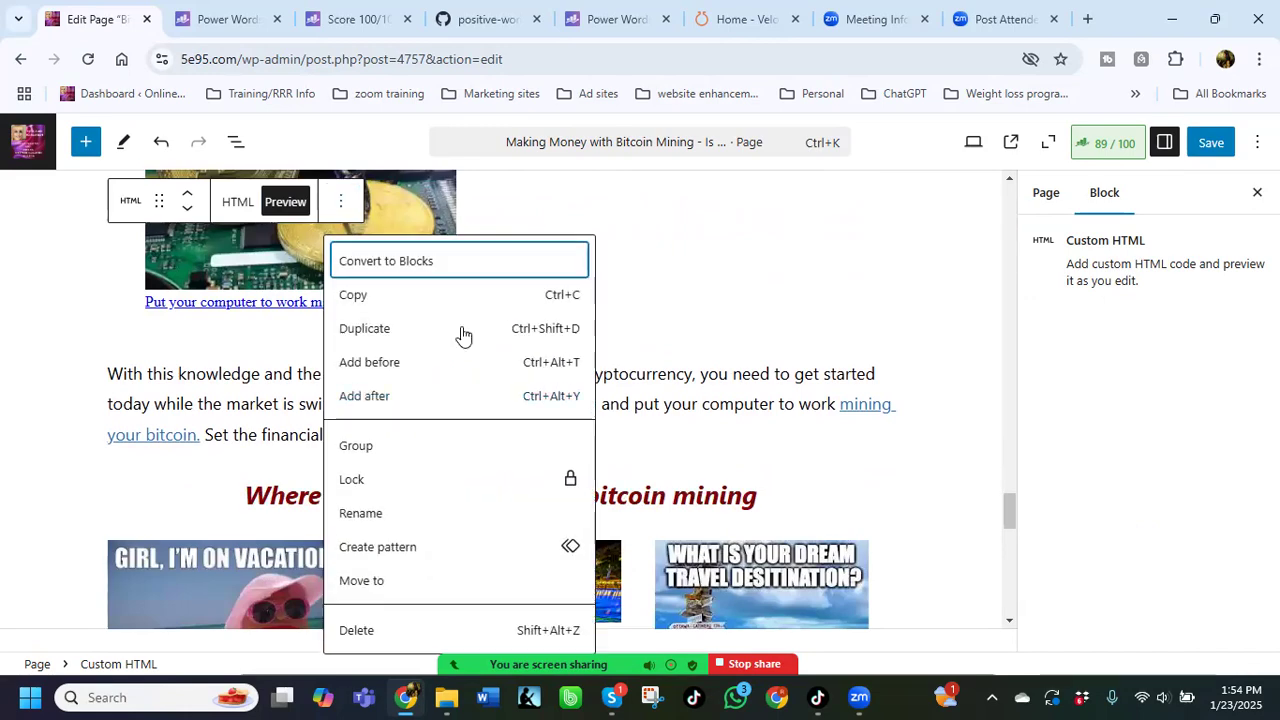
{"action": "left_click", "coordinate": [355, 630]}
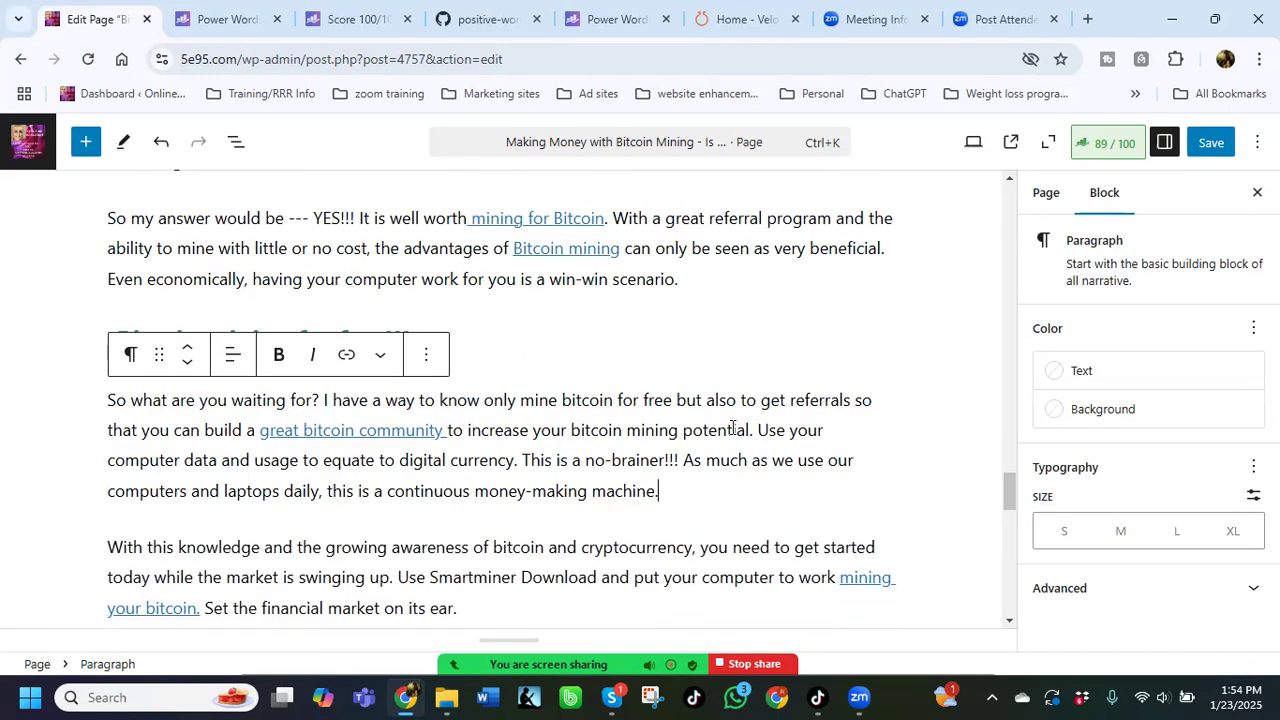
Step: Check the "retire early" link and the gallery images in the "Where will you be with your bitcoin mining" section
{"action": "scroll", "coordinate": [733, 428], "scroll_direction": "down", "scroll_amount": 6}
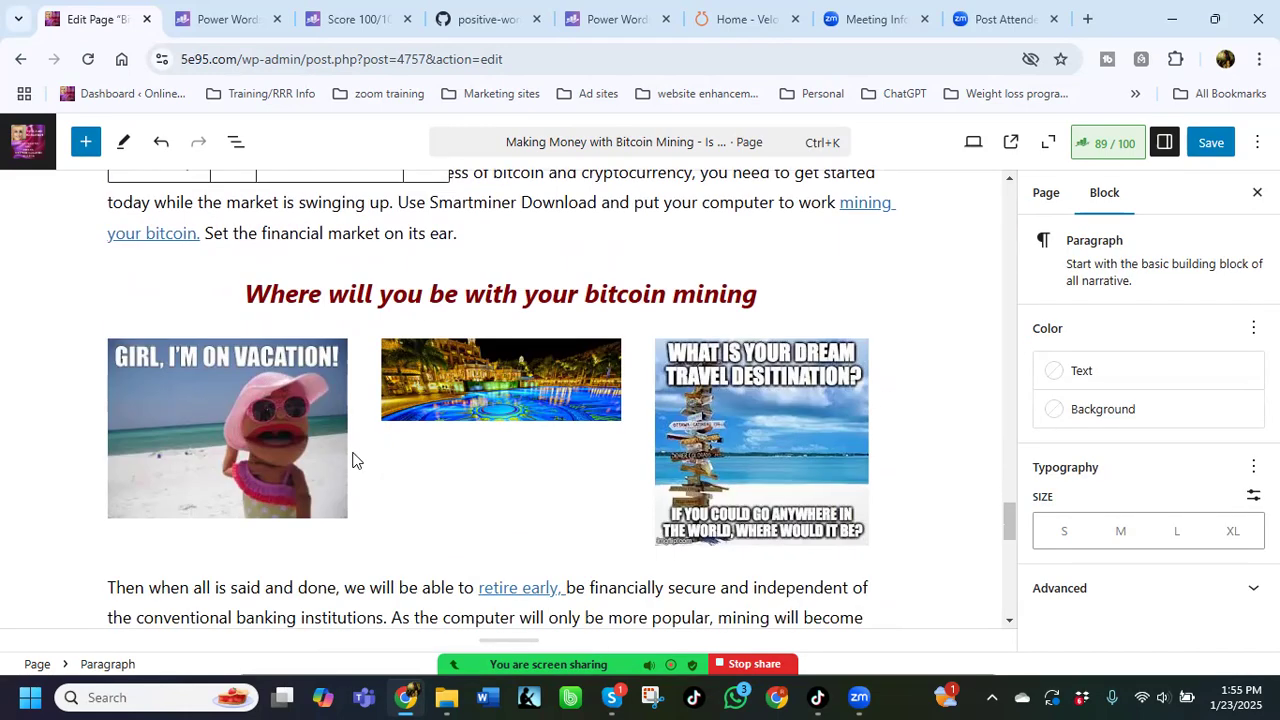
{"action": "left_click", "coordinate": [521, 588]}
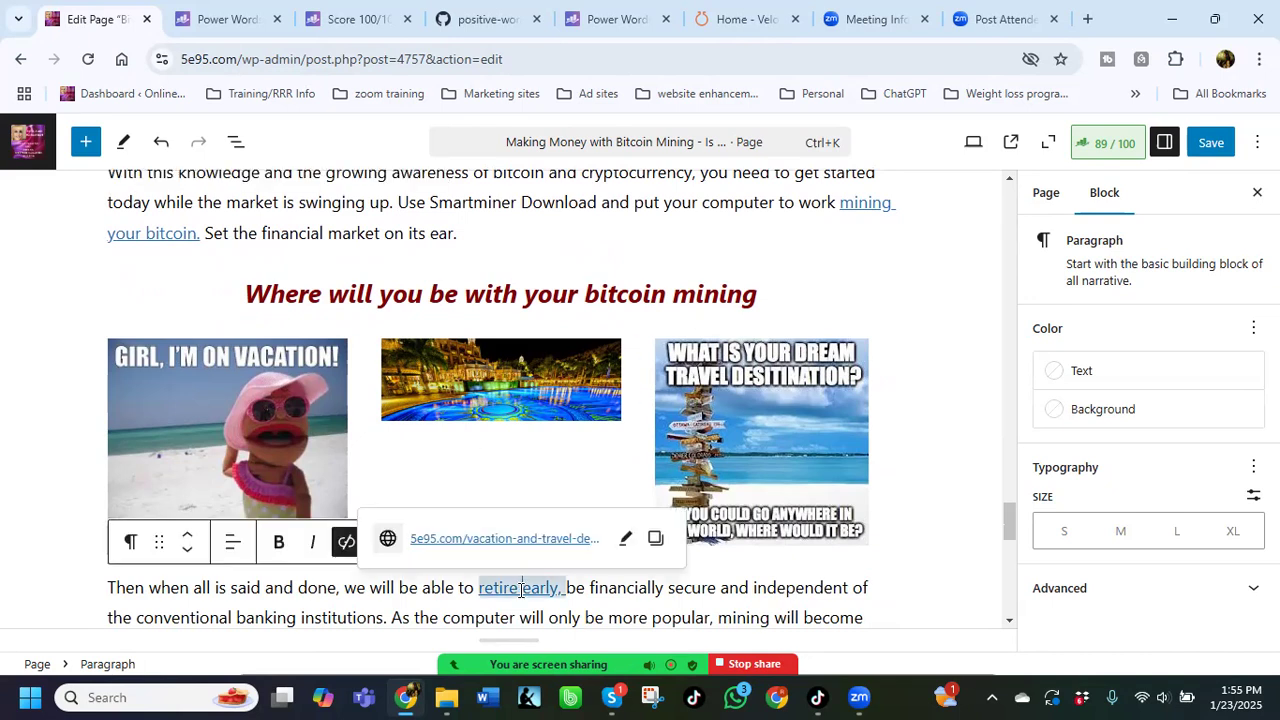
{"action": "left_click", "coordinate": [722, 400]}
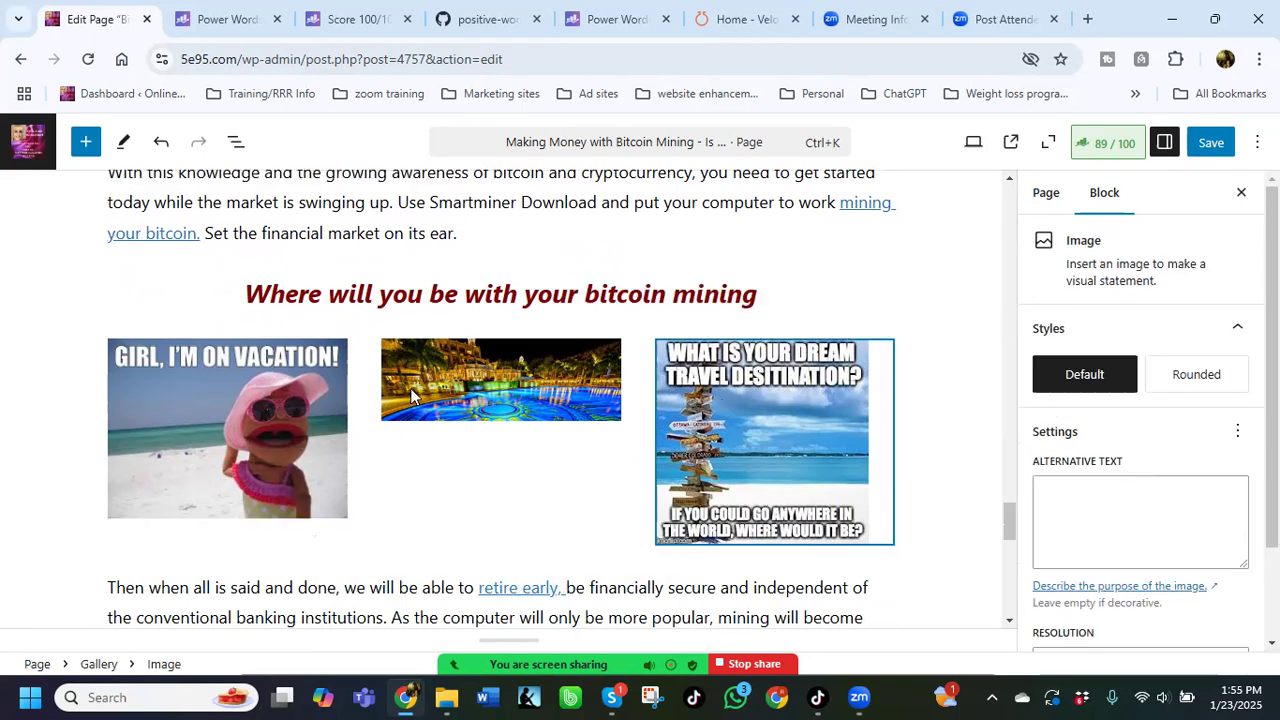
{"action": "left_click", "coordinate": [206, 286]}
{"action": "scroll", "coordinate": [536, 450], "scroll_direction": "down", "scroll_amount": 5}
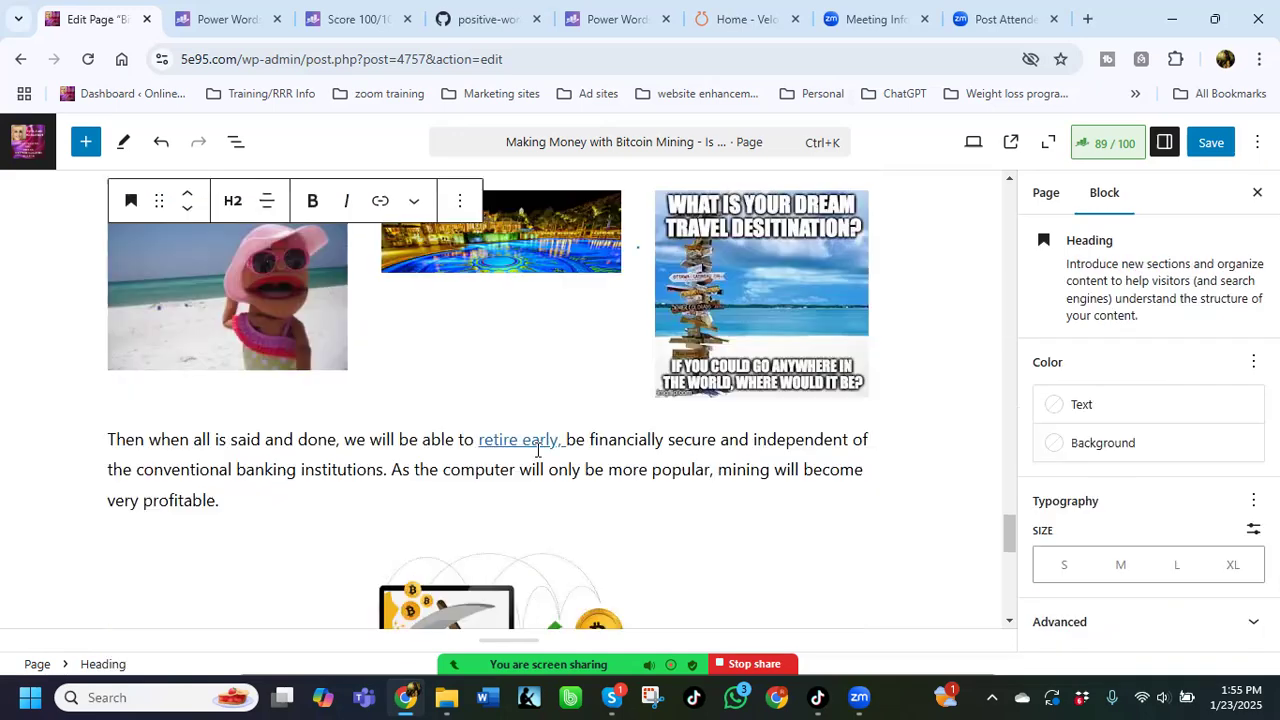
{"action": "scroll", "coordinate": [627, 458], "scroll_direction": "down", "scroll_amount": 3}
{"action": "scroll", "coordinate": [663, 363], "scroll_direction": "up", "scroll_amount": 5}
{"action": "scroll", "coordinate": [614, 372], "scroll_direction": "down", "scroll_amount": 3}
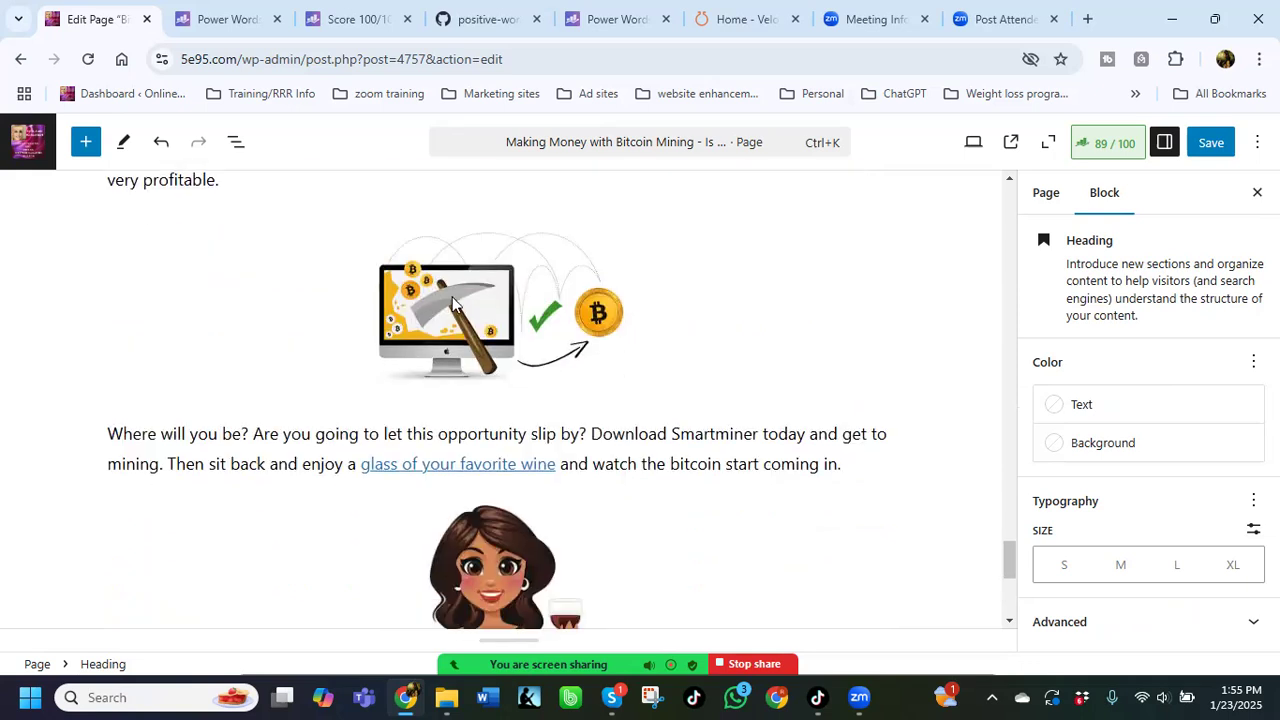
Step: Delete the "bitcoin mining" computer and pickaxe image above the "Where will you be?" paragraph
{"action": "left_click", "coordinate": [600, 350]}
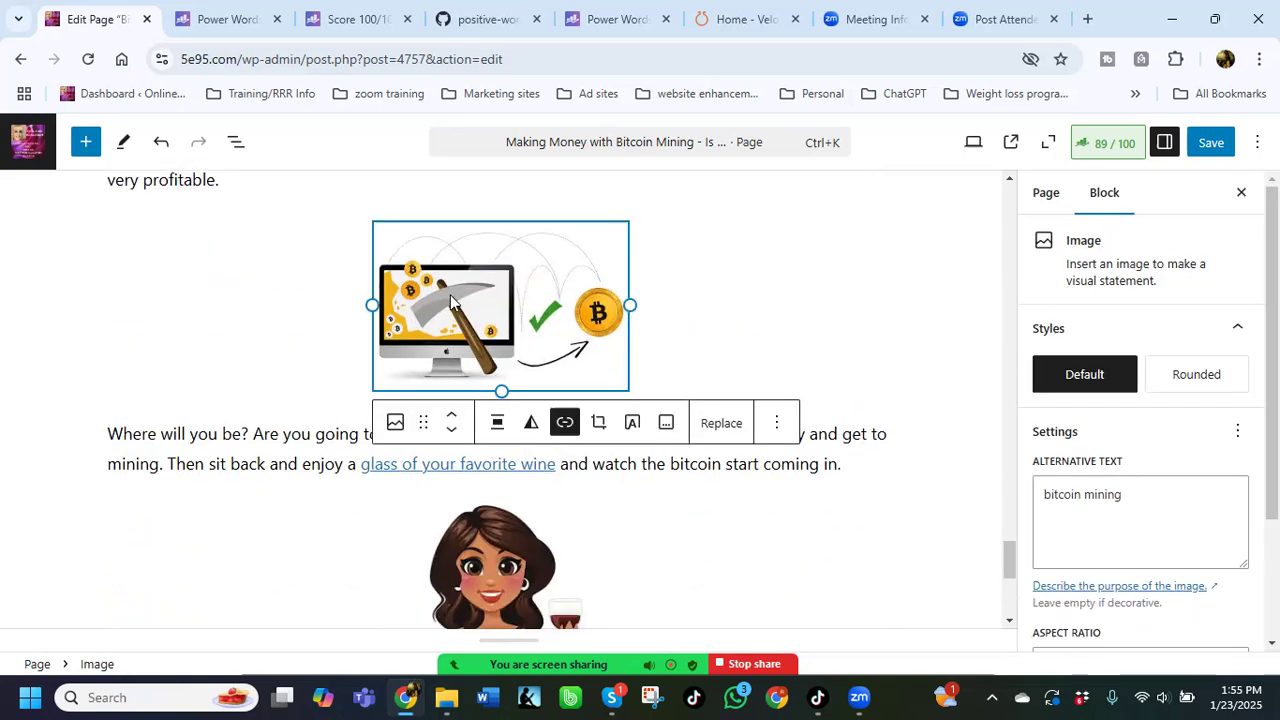
{"action": "left_click", "coordinate": [777, 422]}
{"action": "scroll", "coordinate": [890, 330], "scroll_direction": "down", "scroll_amount": 3}
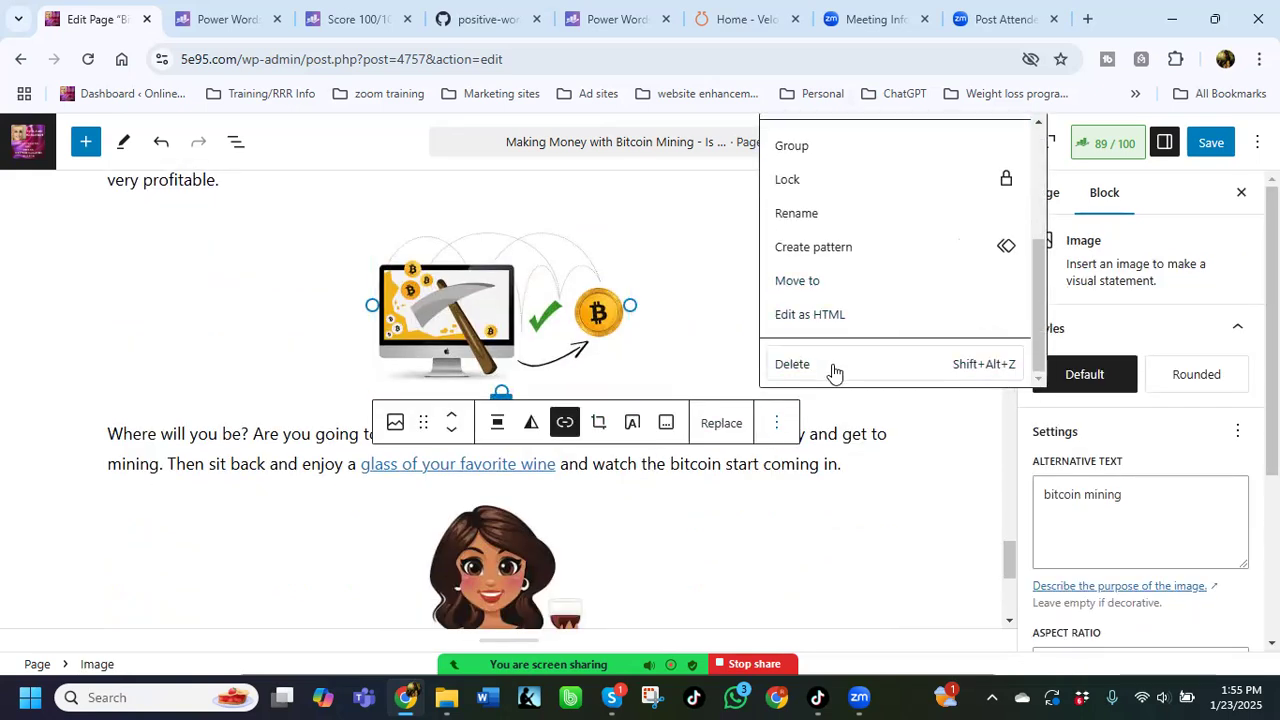
{"action": "left_click", "coordinate": [833, 369]}
Step: Delete the "napa valley wines" image block with its "THANK YOU FOR STOPPING BY!!!" caption at the end of the page
{"action": "scroll", "coordinate": [600, 470], "scroll_direction": "down", "scroll_amount": 3}
{"action": "left_click", "coordinate": [454, 426]}
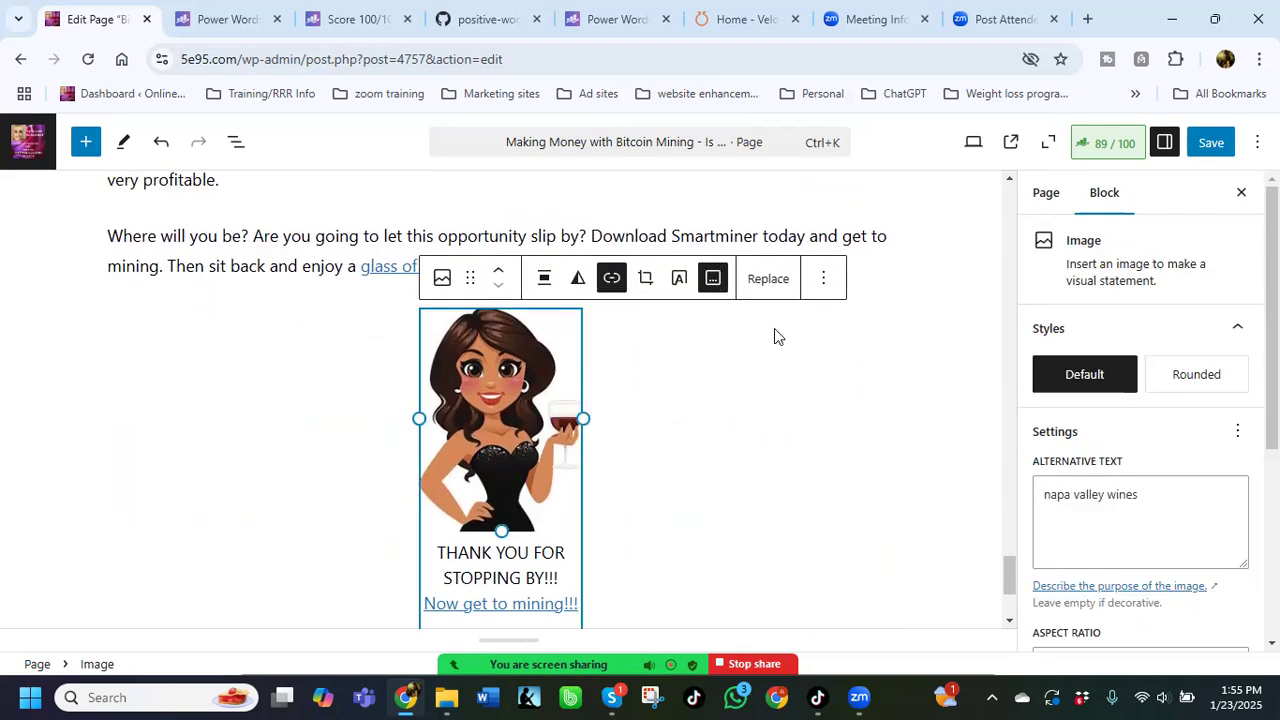
{"action": "left_click", "coordinate": [823, 278]}
{"action": "scroll", "coordinate": [886, 604], "scroll_direction": "down", "scroll_amount": 3}
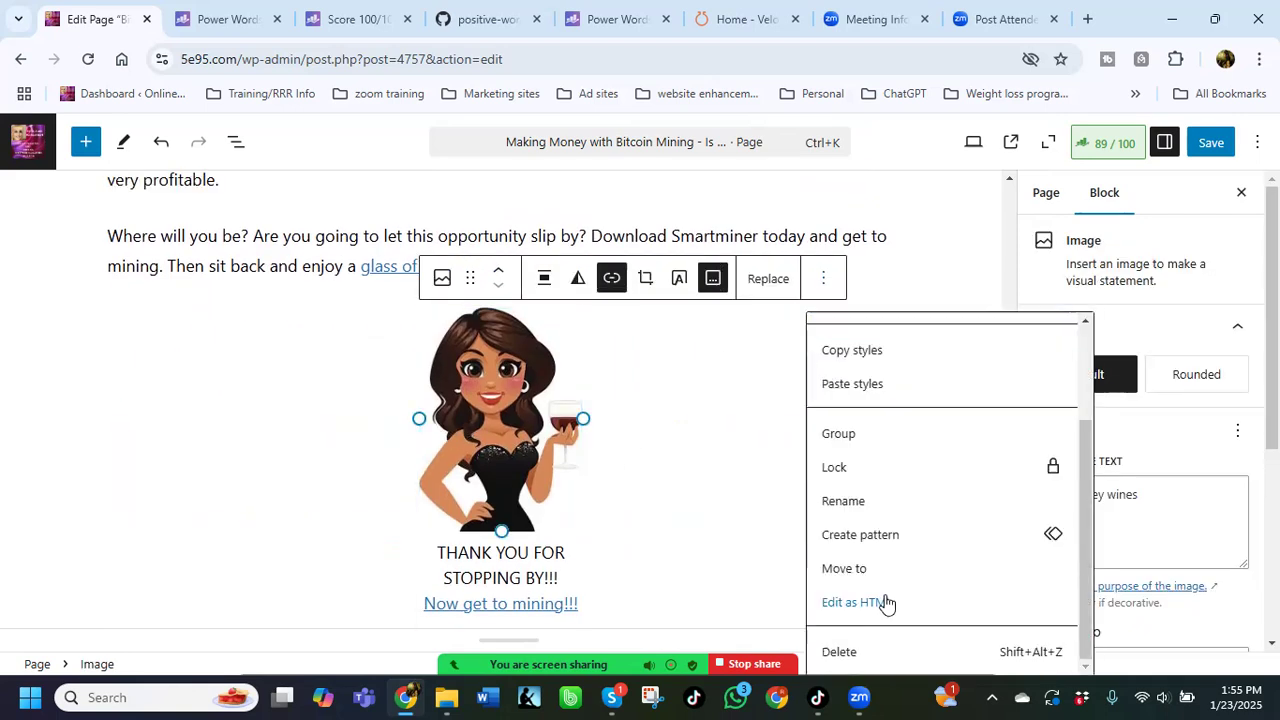
{"action": "left_click", "coordinate": [871, 652]}
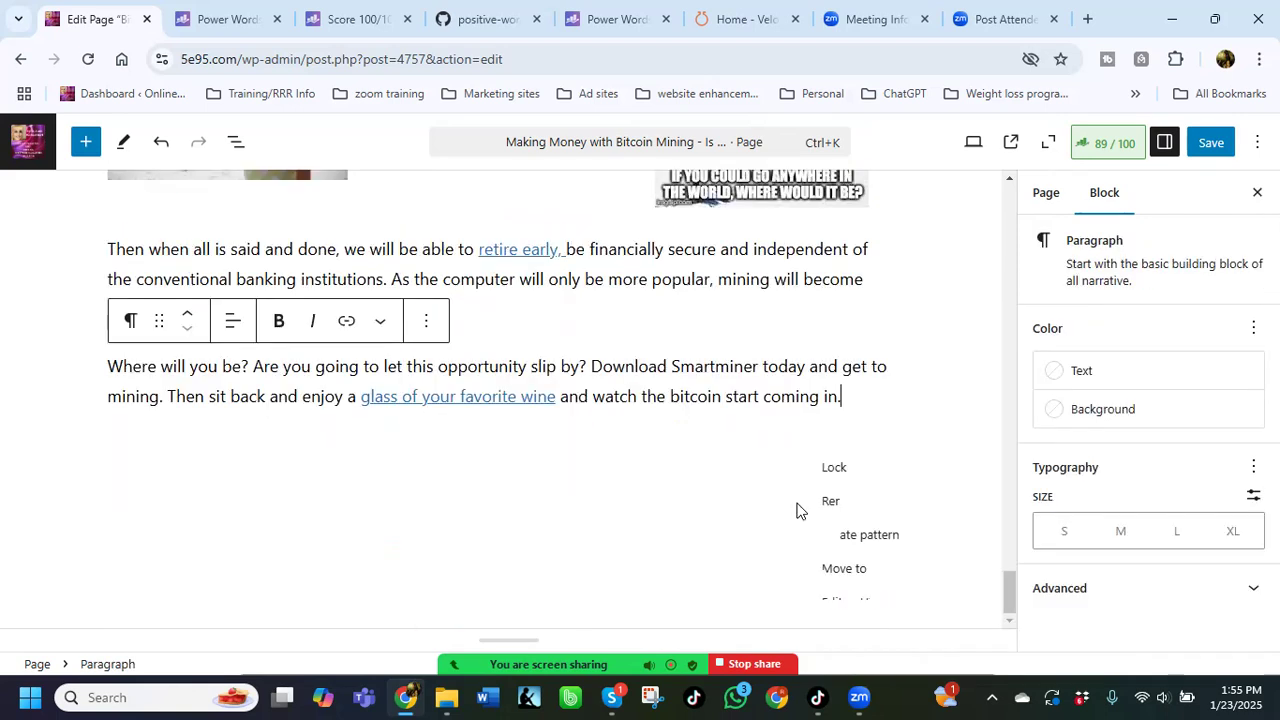
Step: Check the "glass of your favorite wine" link in the last paragraph and save the page
{"action": "left_click", "coordinate": [509, 395]}
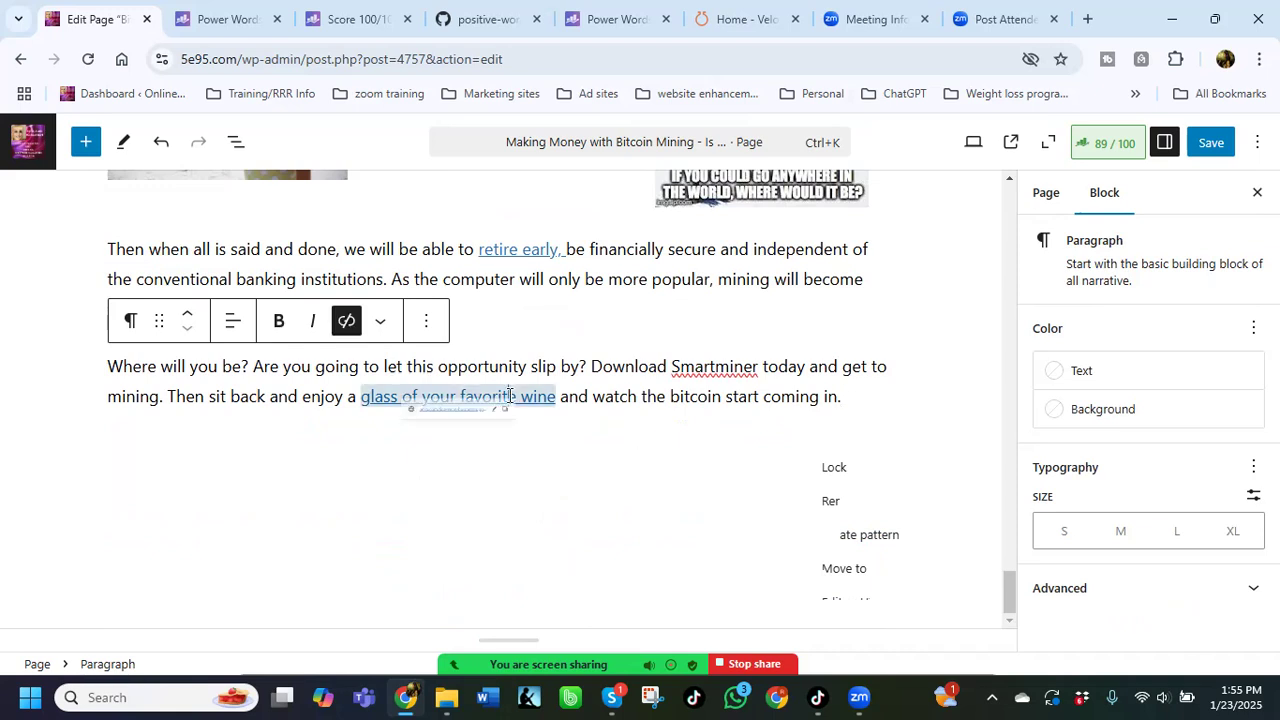
{"action": "left_click", "coordinate": [840, 491]}
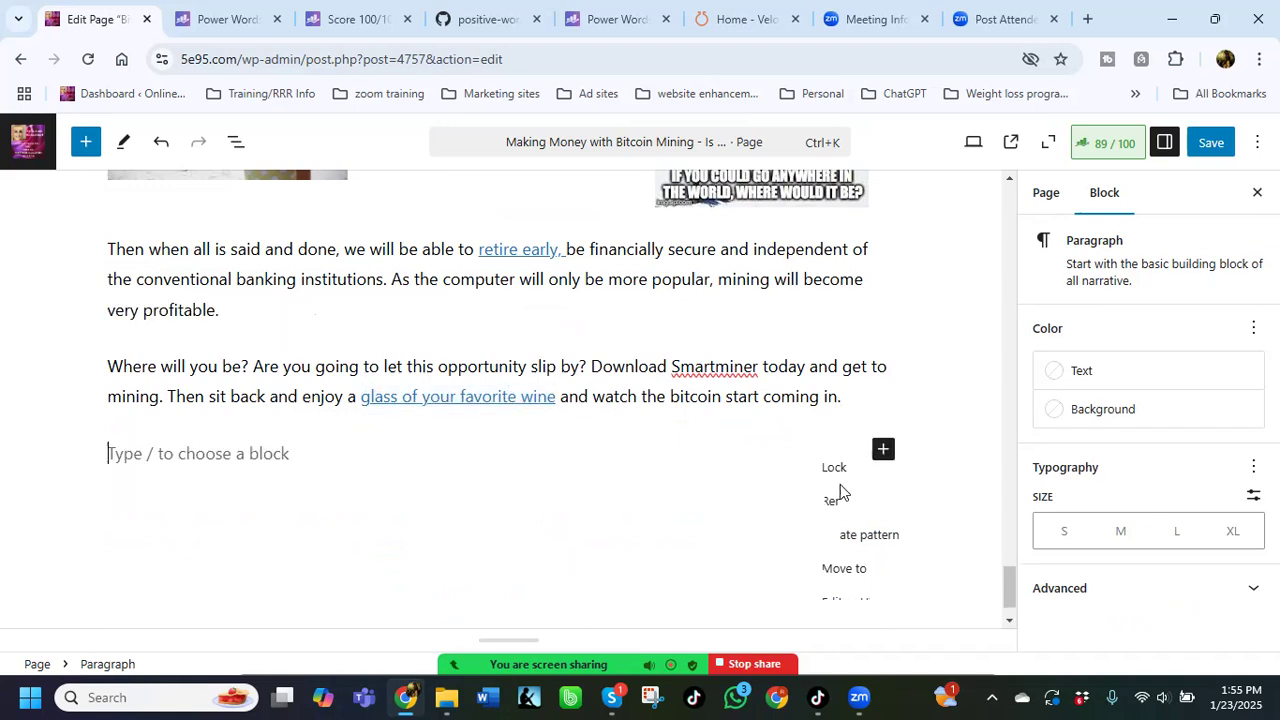
{"action": "left_click", "coordinate": [1211, 142]}
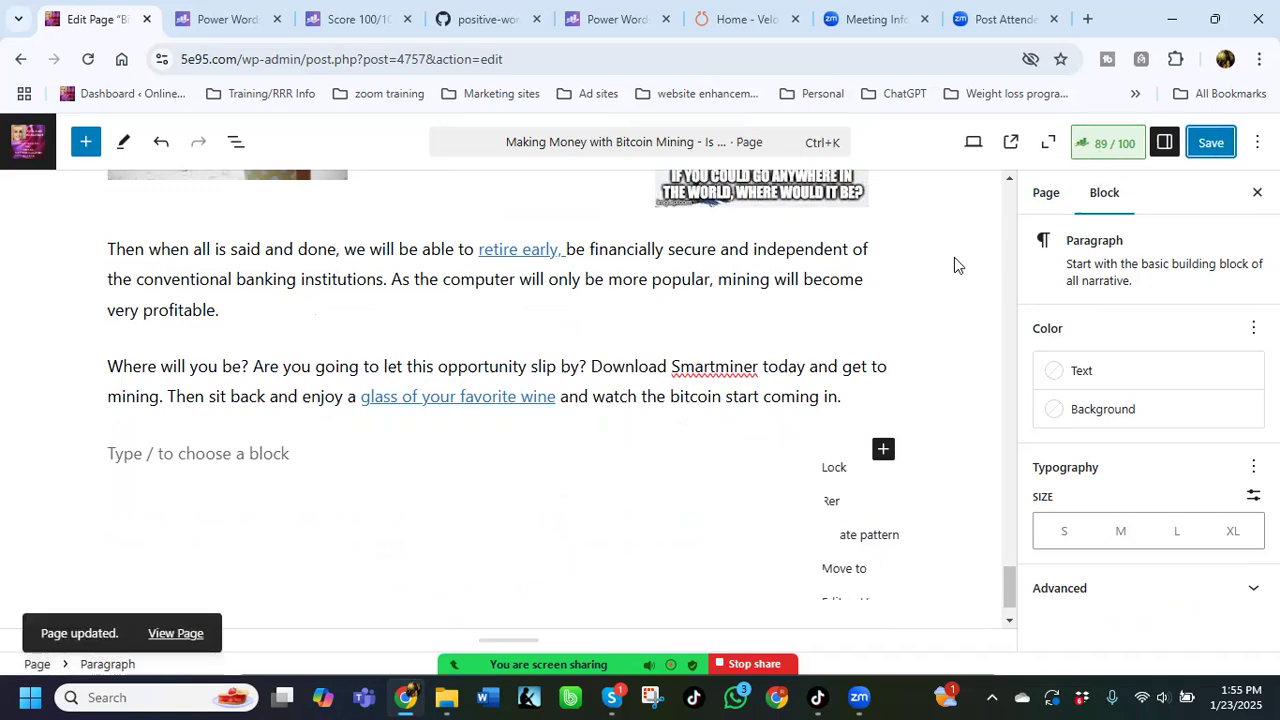
Step: Review the page from its end up to the Bitcoin YouTube video for remaining images, embeds and links
{"action": "scroll", "coordinate": [871, 337], "scroll_direction": "up", "scroll_amount": 3}
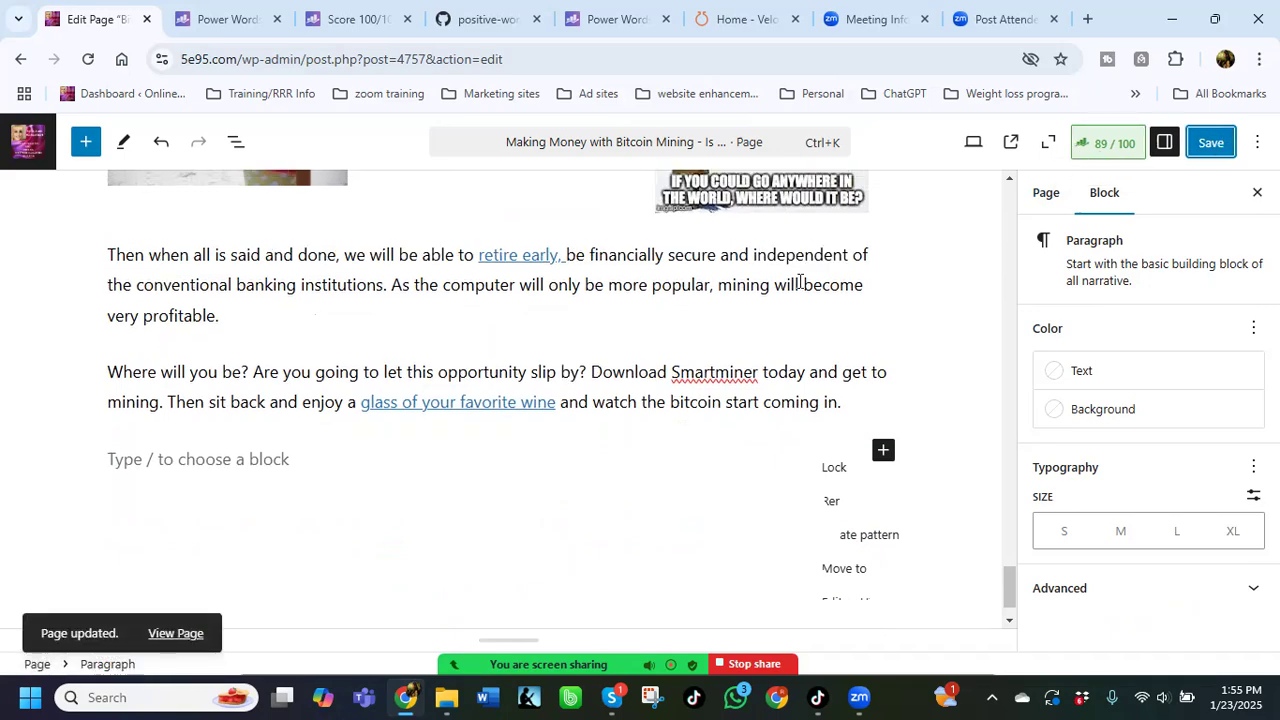
{"action": "scroll", "coordinate": [798, 287], "scroll_direction": "up", "scroll_amount": 10}
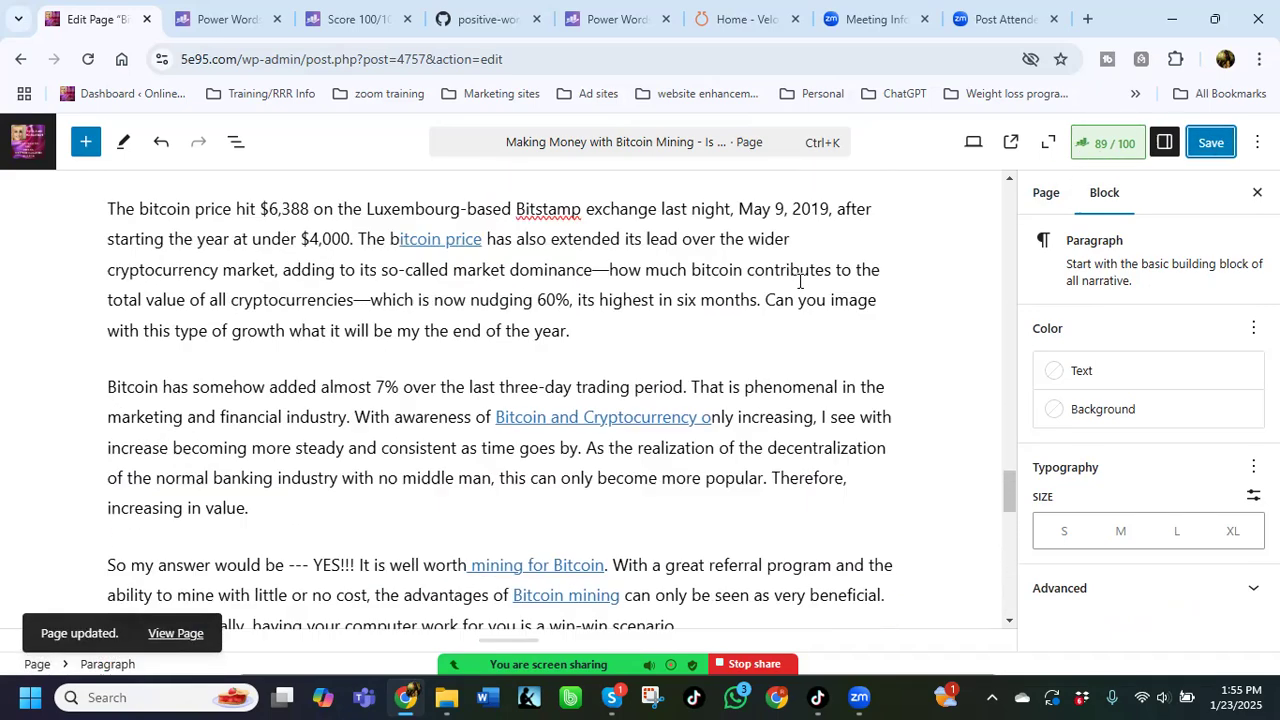
{"action": "scroll", "coordinate": [798, 287], "scroll_direction": "down", "scroll_amount": 6}
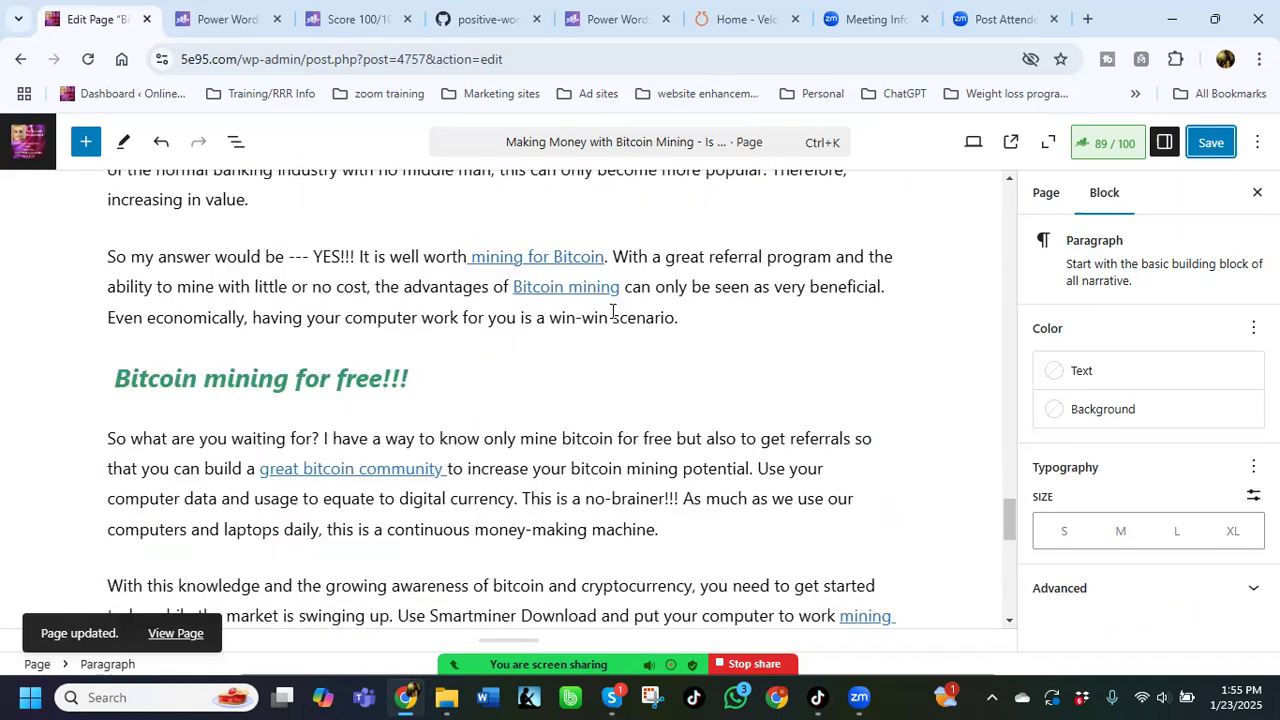
{"action": "scroll", "coordinate": [611, 323], "scroll_direction": "up", "scroll_amount": 15}
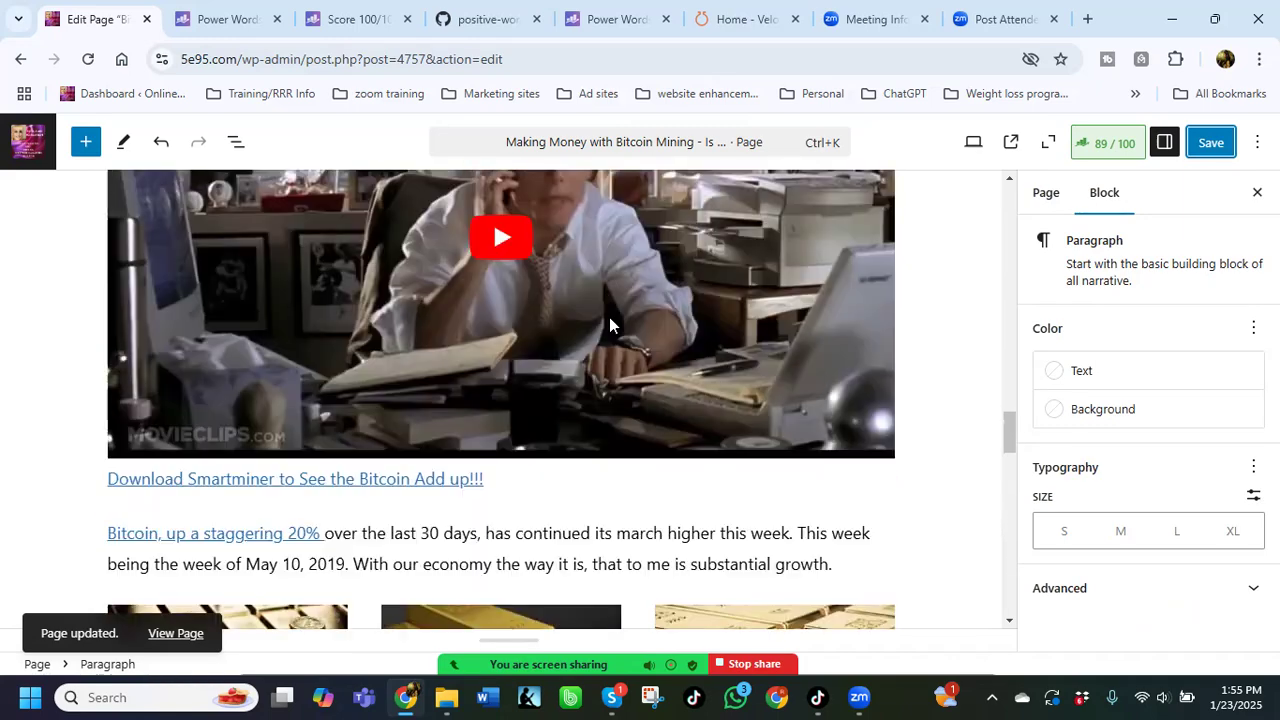
{"action": "scroll", "coordinate": [611, 317], "scroll_direction": "up", "scroll_amount": 3}
{"action": "scroll", "coordinate": [611, 317], "scroll_direction": "down", "scroll_amount": 3}
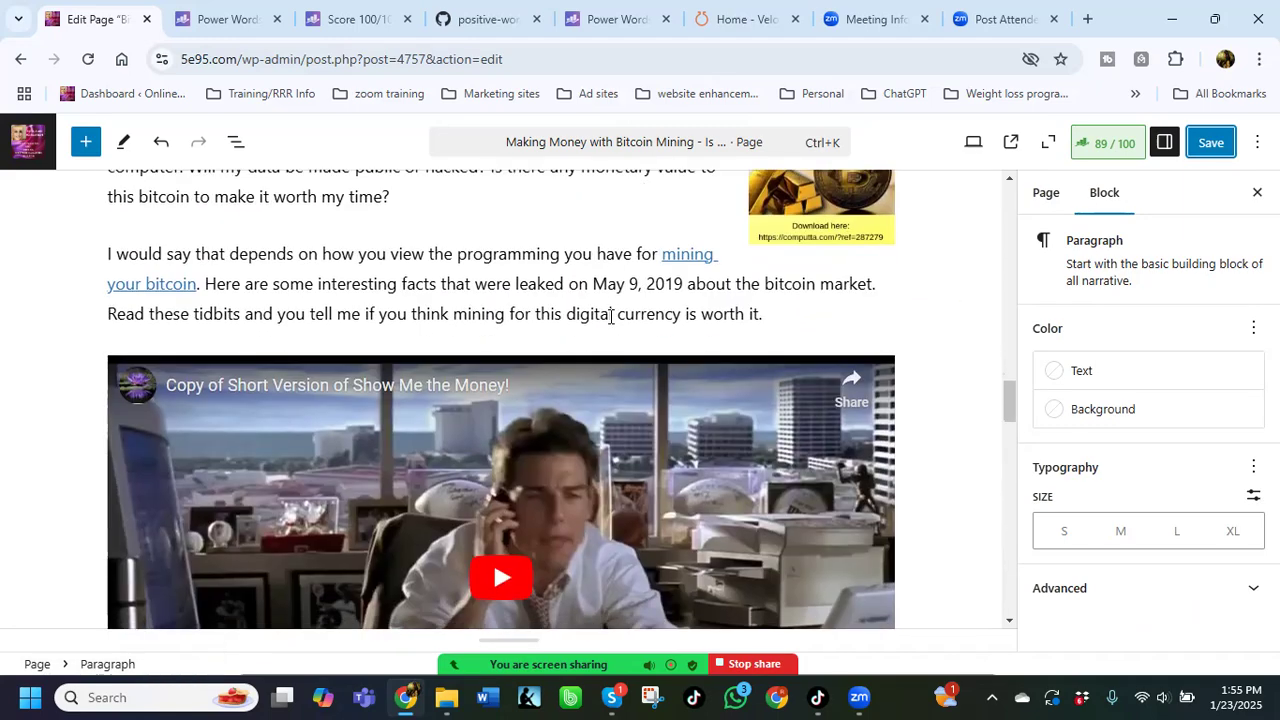
{"action": "scroll", "coordinate": [611, 317], "scroll_direction": "up", "scroll_amount": 10}
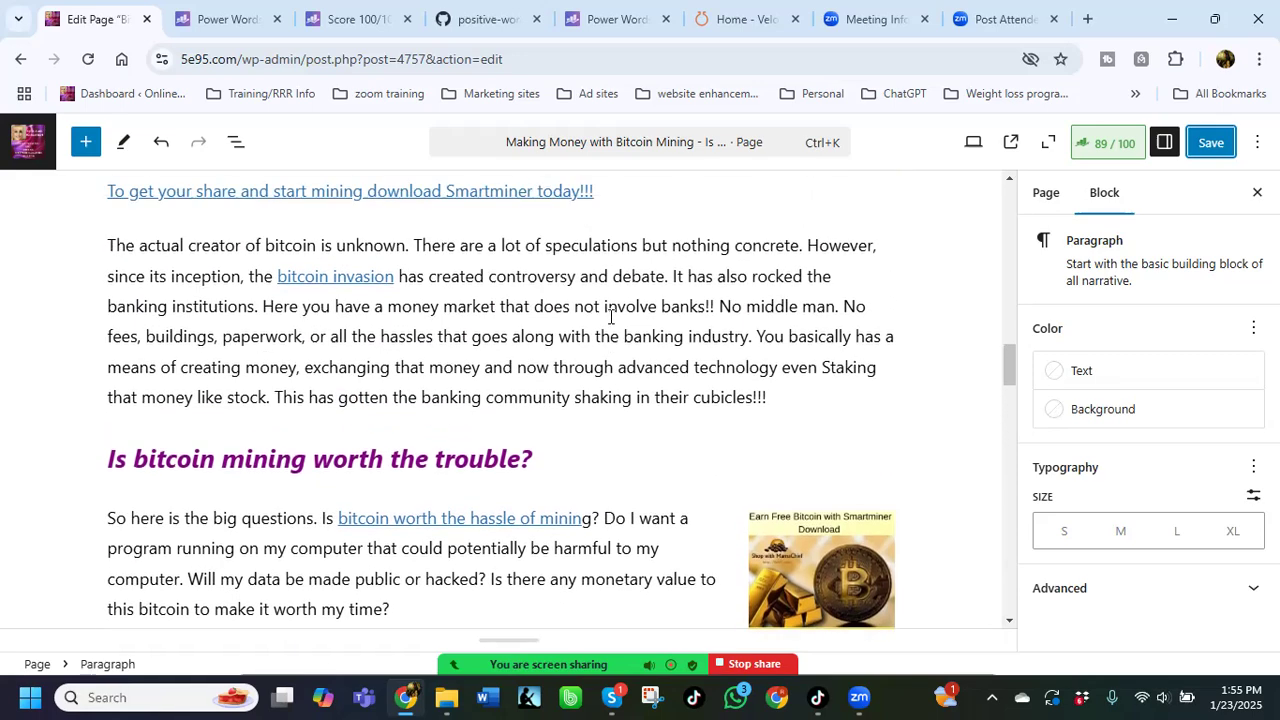
{"action": "scroll", "coordinate": [611, 325], "scroll_direction": "down", "scroll_amount": 4}
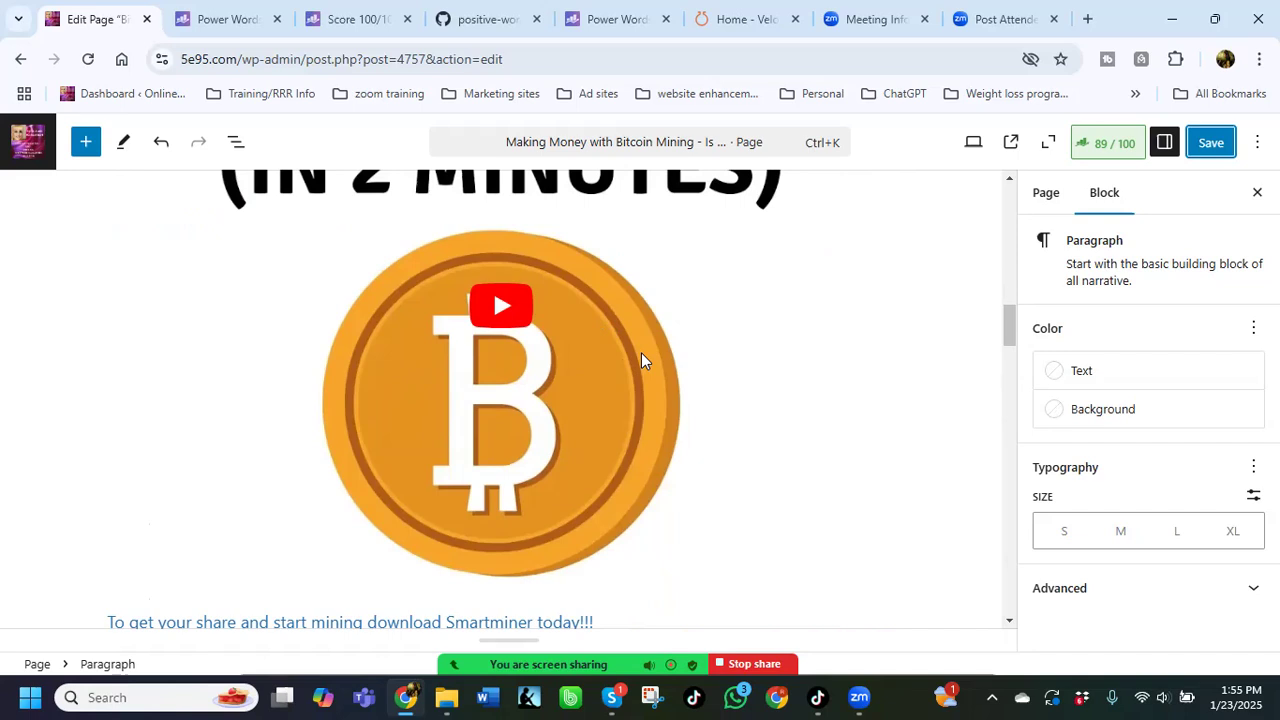
Step: Remove the "To get your share and start mining download Smartminer today!!!" caption from the Bitcoin YouTube embed and save the page
{"action": "left_click", "coordinate": [630, 311]}
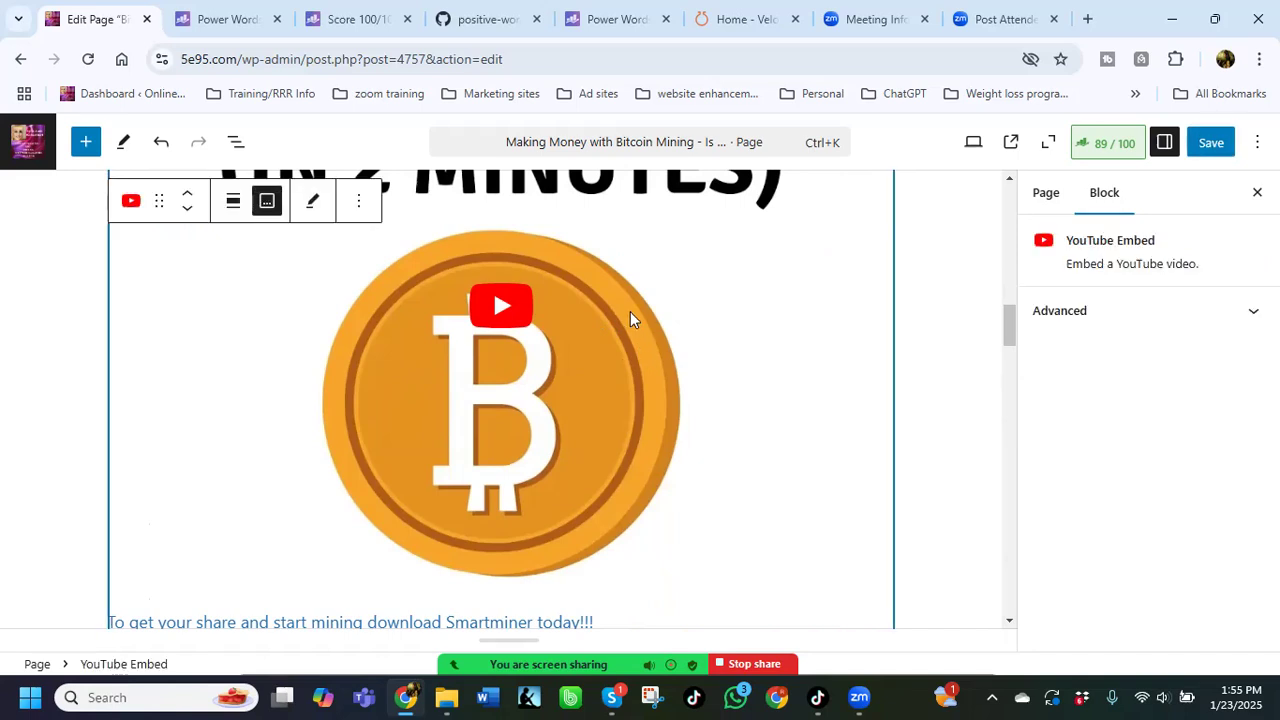
{"action": "left_click", "coordinate": [266, 203]}
{"action": "left_click", "coordinate": [131, 200]}
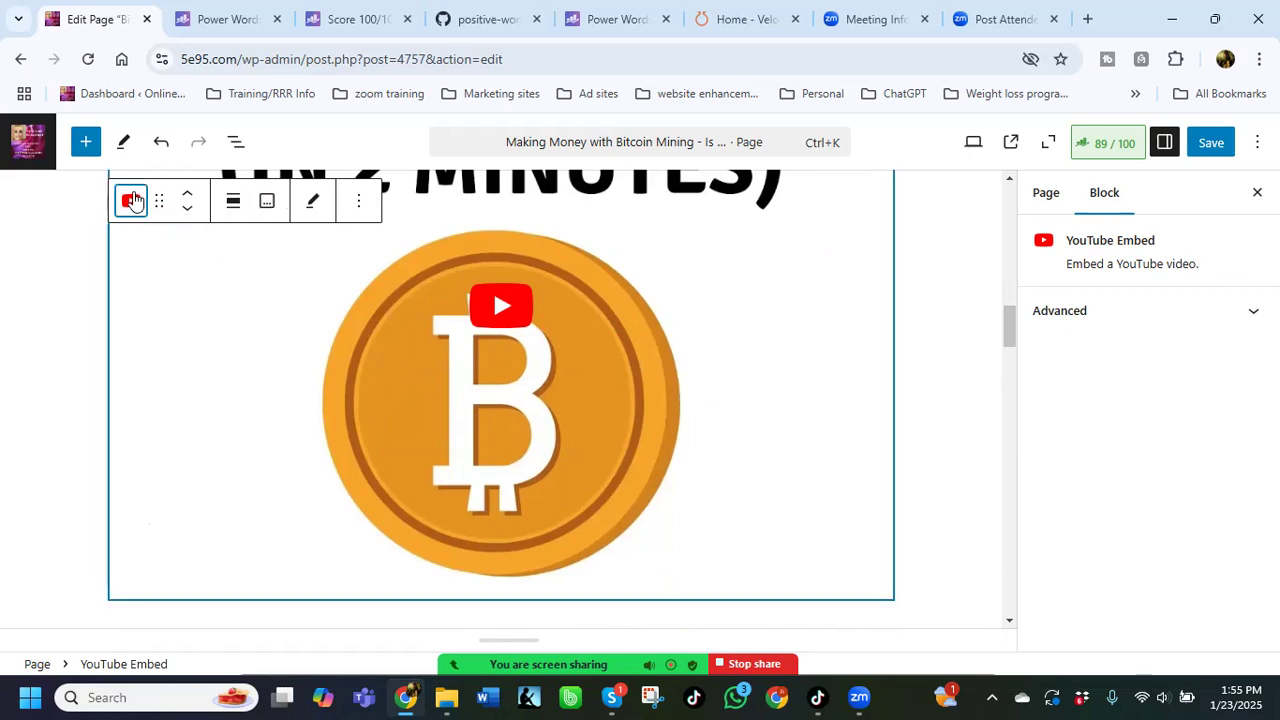
{"action": "left_click", "coordinate": [911, 400]}
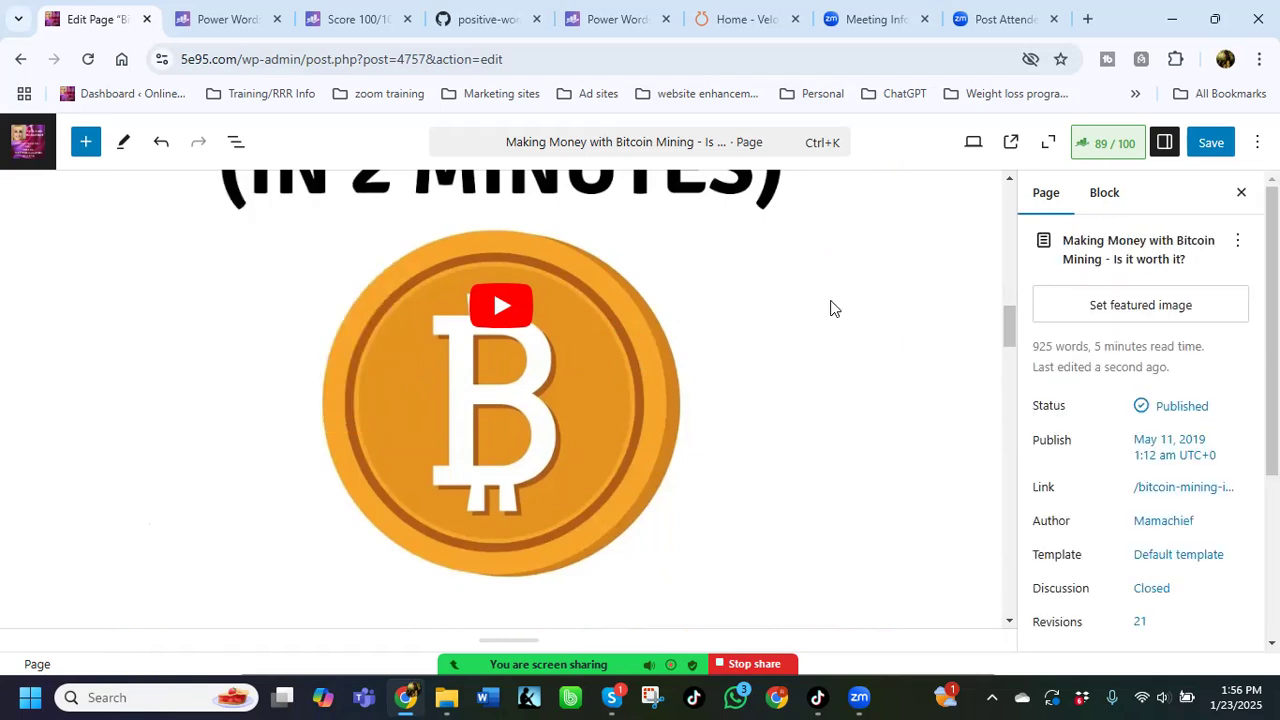
{"action": "left_click", "coordinate": [1211, 142]}
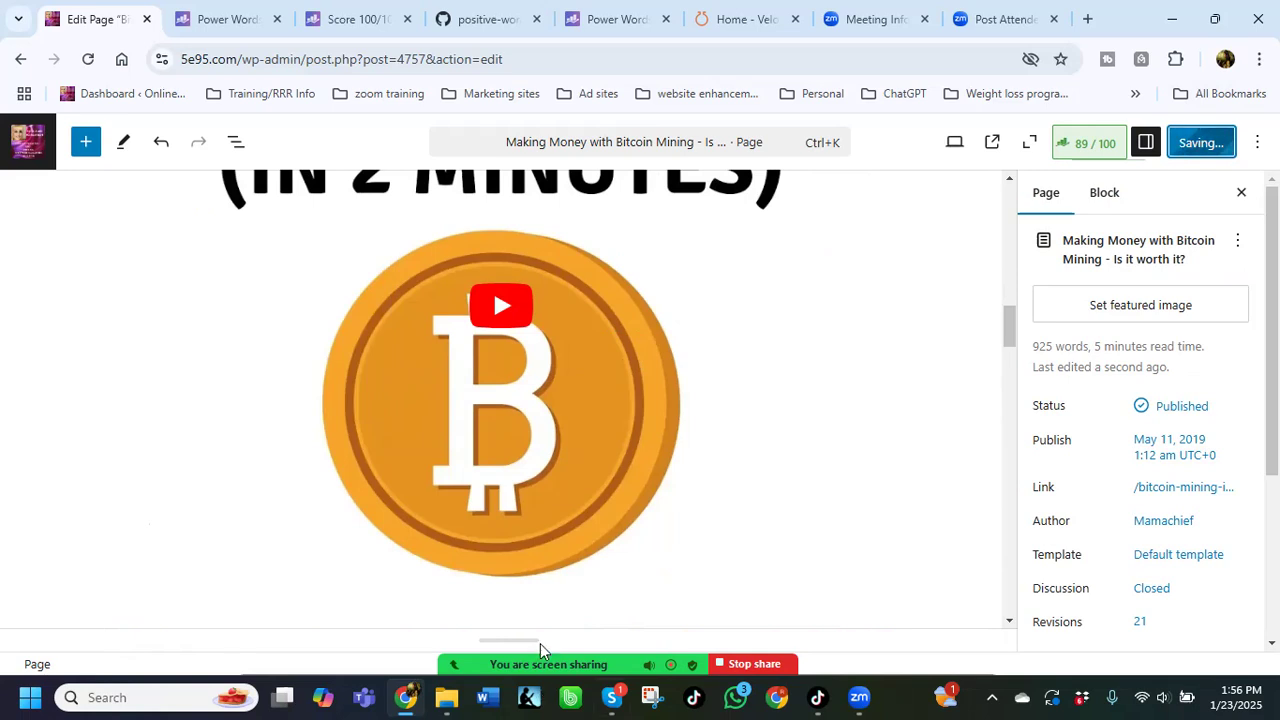
Step: Stop the screen share in the Zoom meeting
{"action": "mouse_move", "coordinate": [540, 645]}
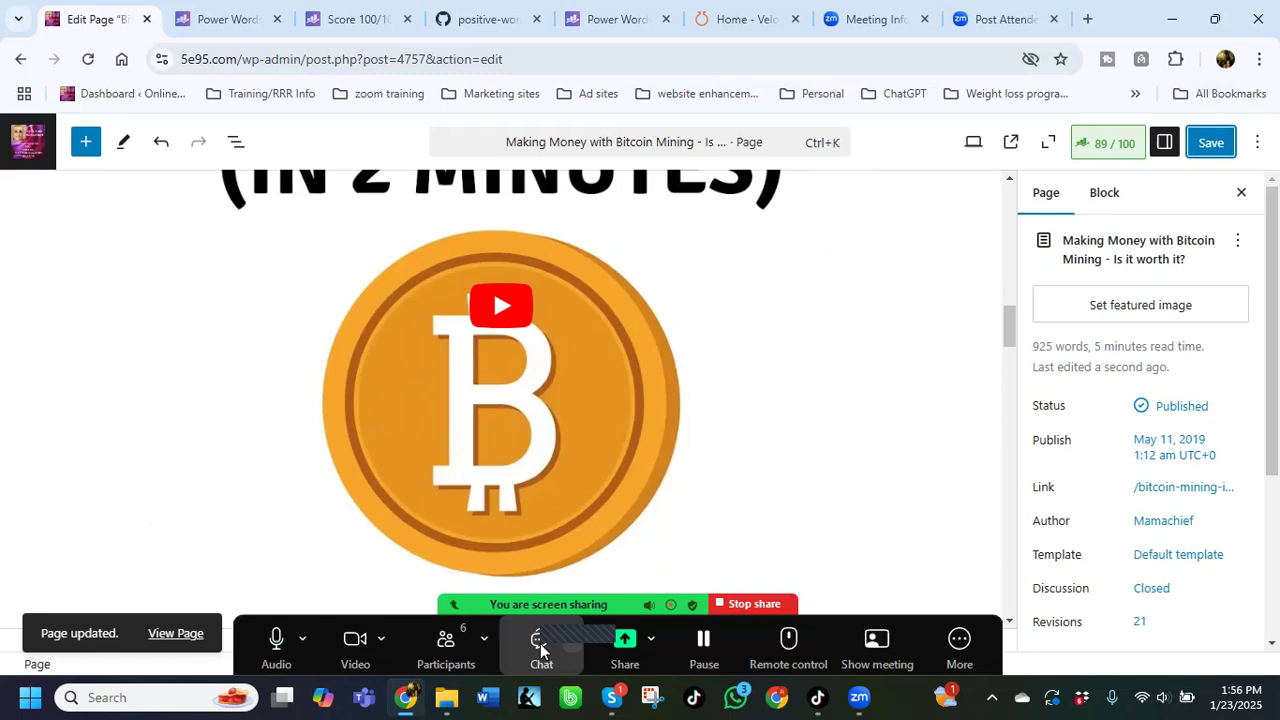
{"action": "left_click", "coordinate": [754, 604]}
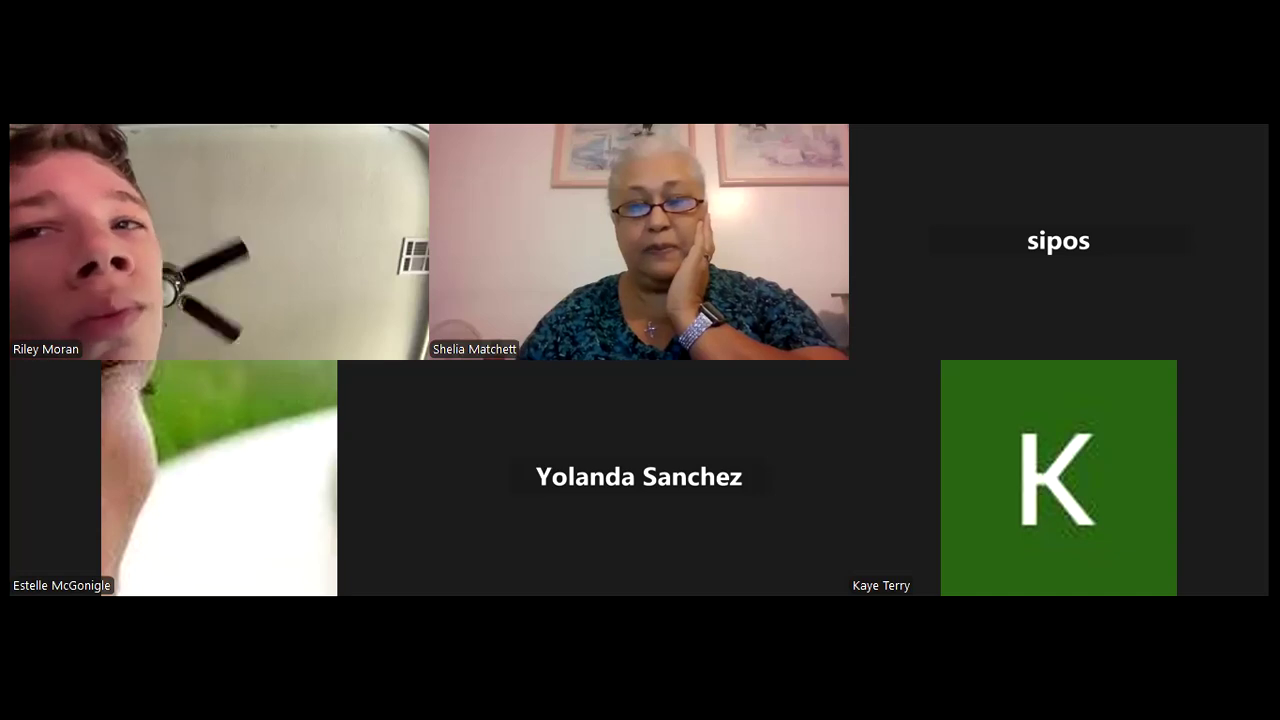
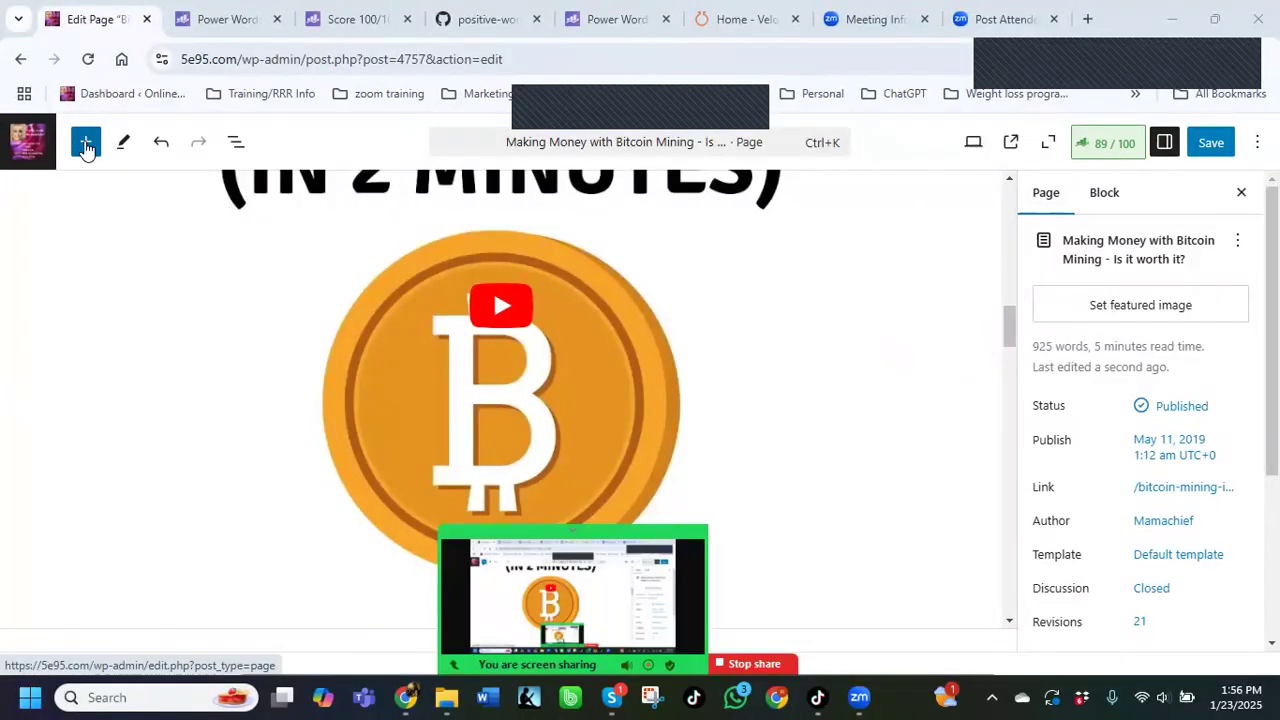
Step: Return to the site's list of pages and open the "About Brainfood Academy and Tutoring Center" draft for editing
{"action": "left_click", "coordinate": [18, 150]}
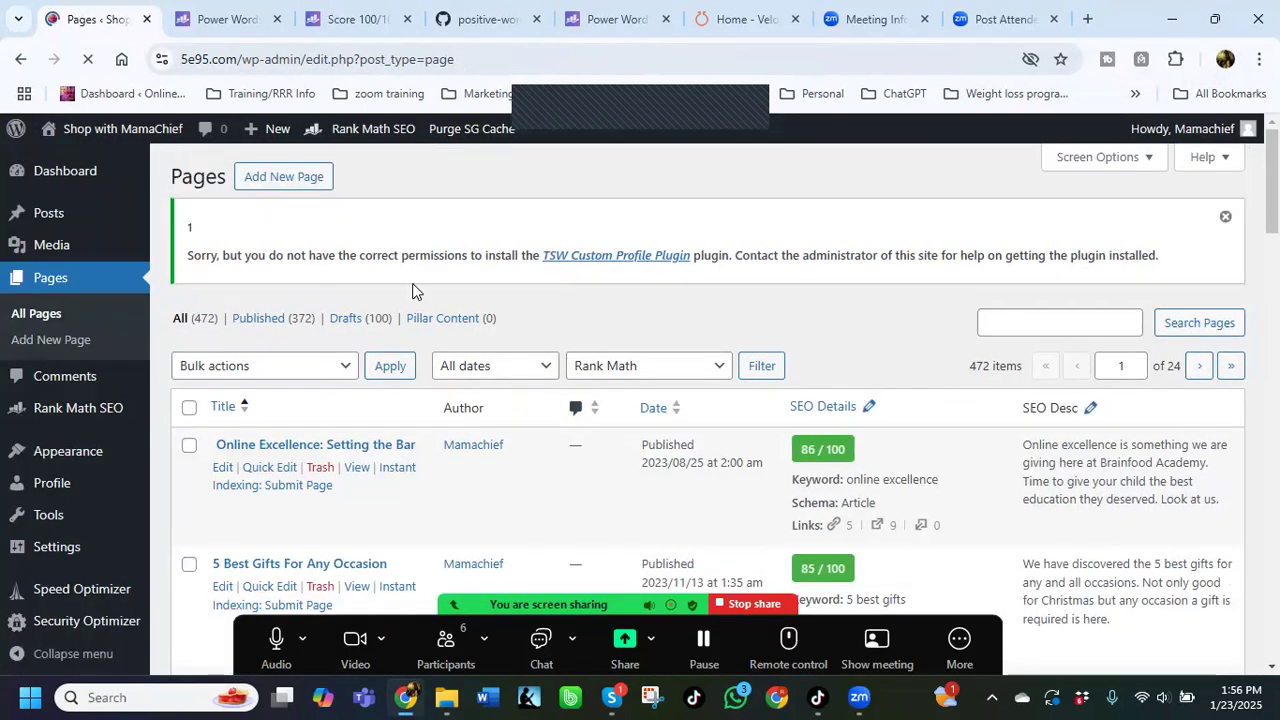
{"action": "scroll", "coordinate": [1075, 452], "scroll_direction": "down", "scroll_amount": 5}
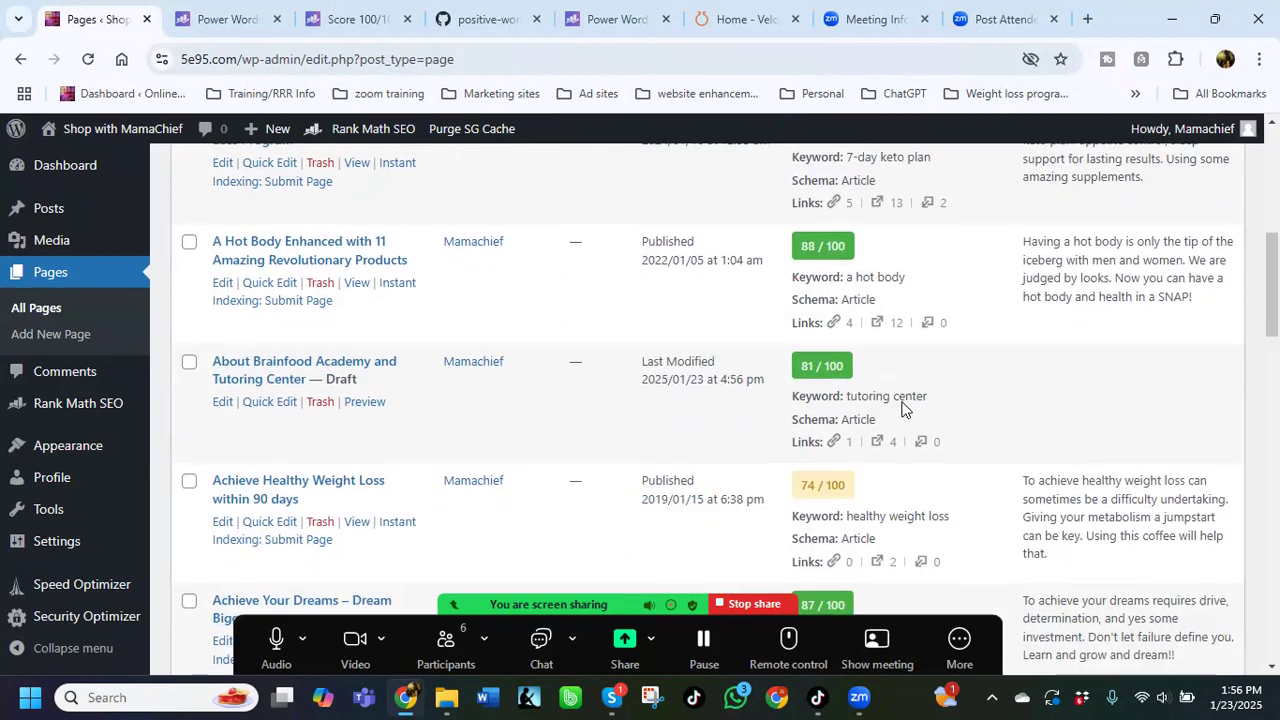
{"action": "scroll", "coordinate": [500, 403], "scroll_direction": "up", "scroll_amount": 4}
{"action": "scroll", "coordinate": [513, 396], "scroll_direction": "down", "scroll_amount": 5}
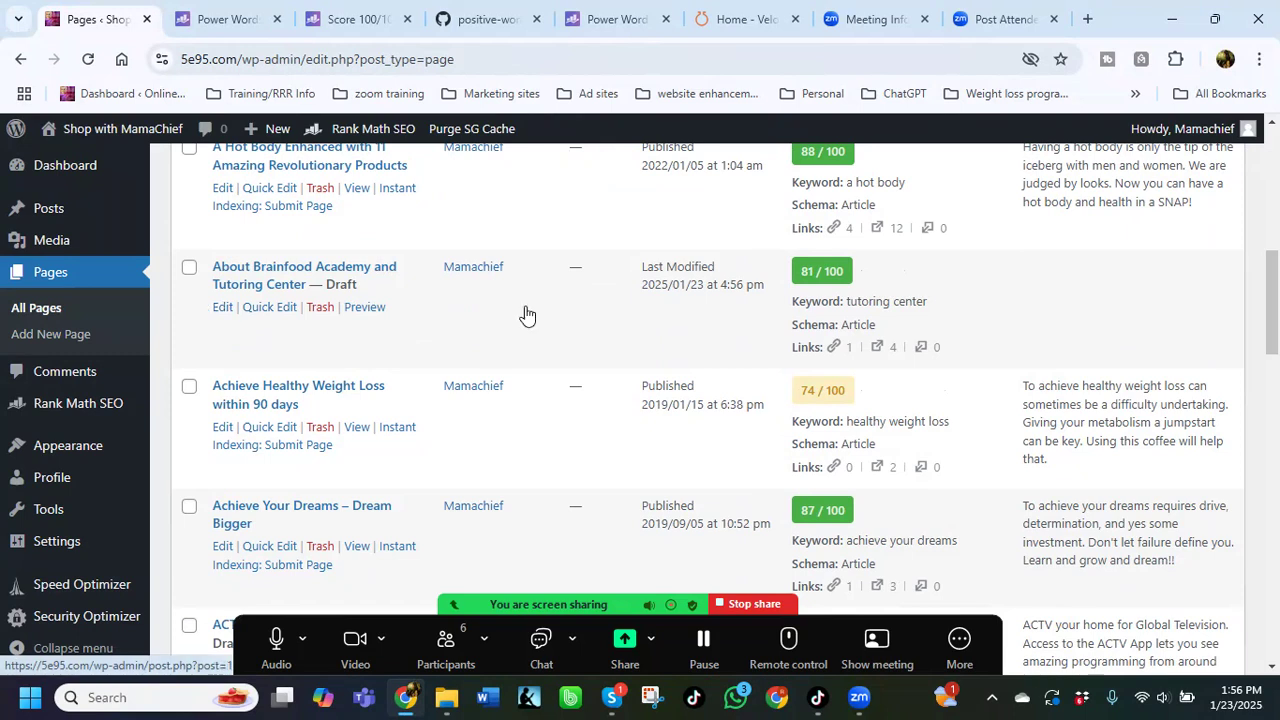
{"action": "left_click", "coordinate": [220, 308]}
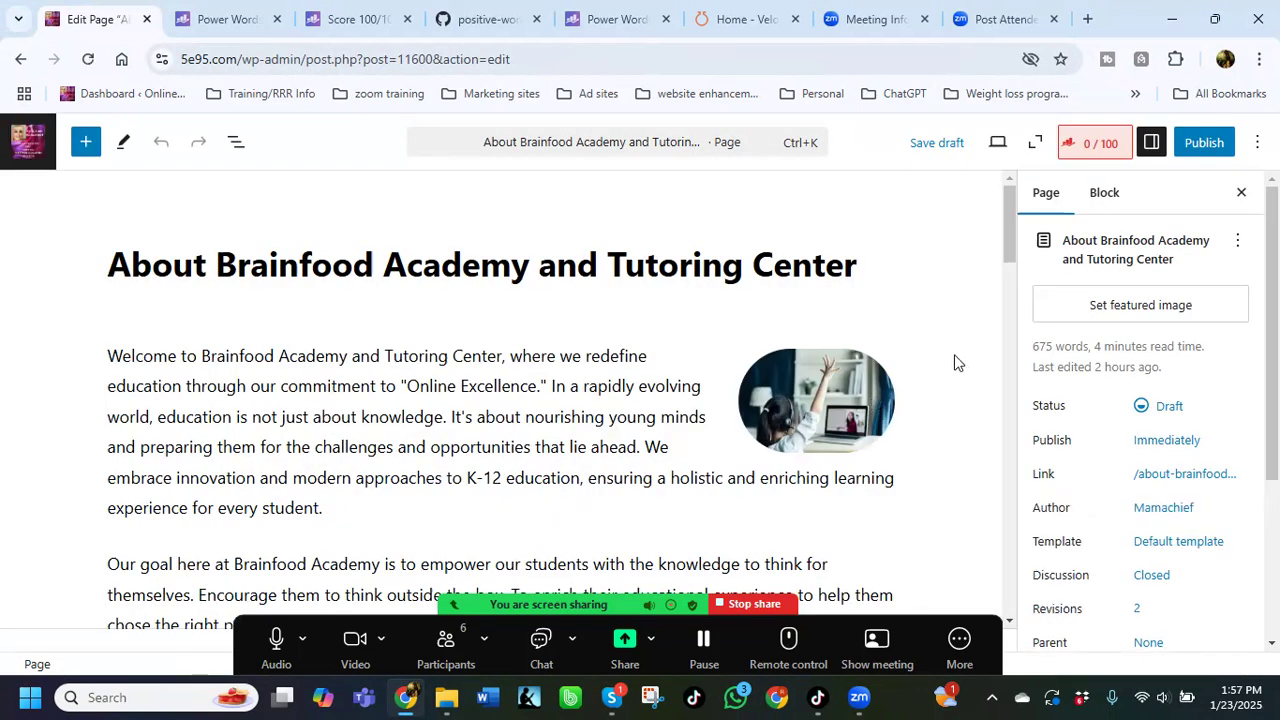
Step: Examine the draft's content and its Rank Math score details, including the snippet preview and focus keyword
{"action": "scroll", "coordinate": [997, 315], "scroll_direction": "down", "scroll_amount": 5}
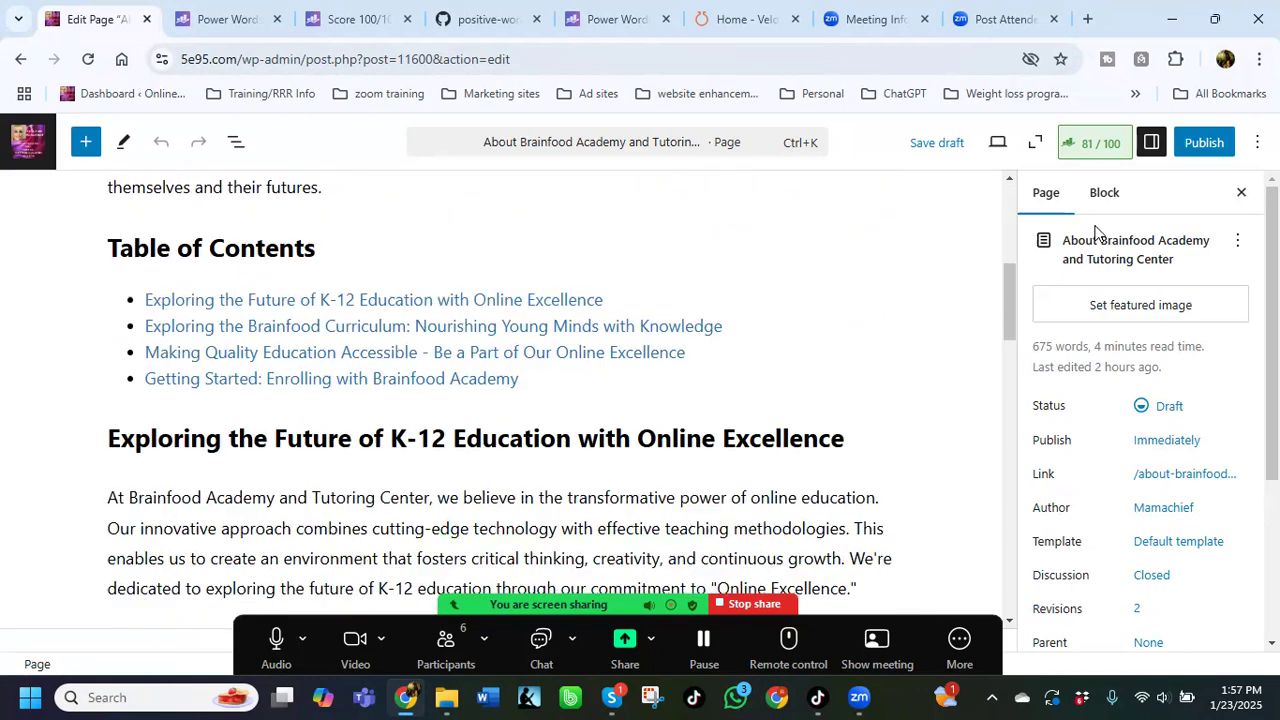
{"action": "left_click", "coordinate": [1095, 145]}
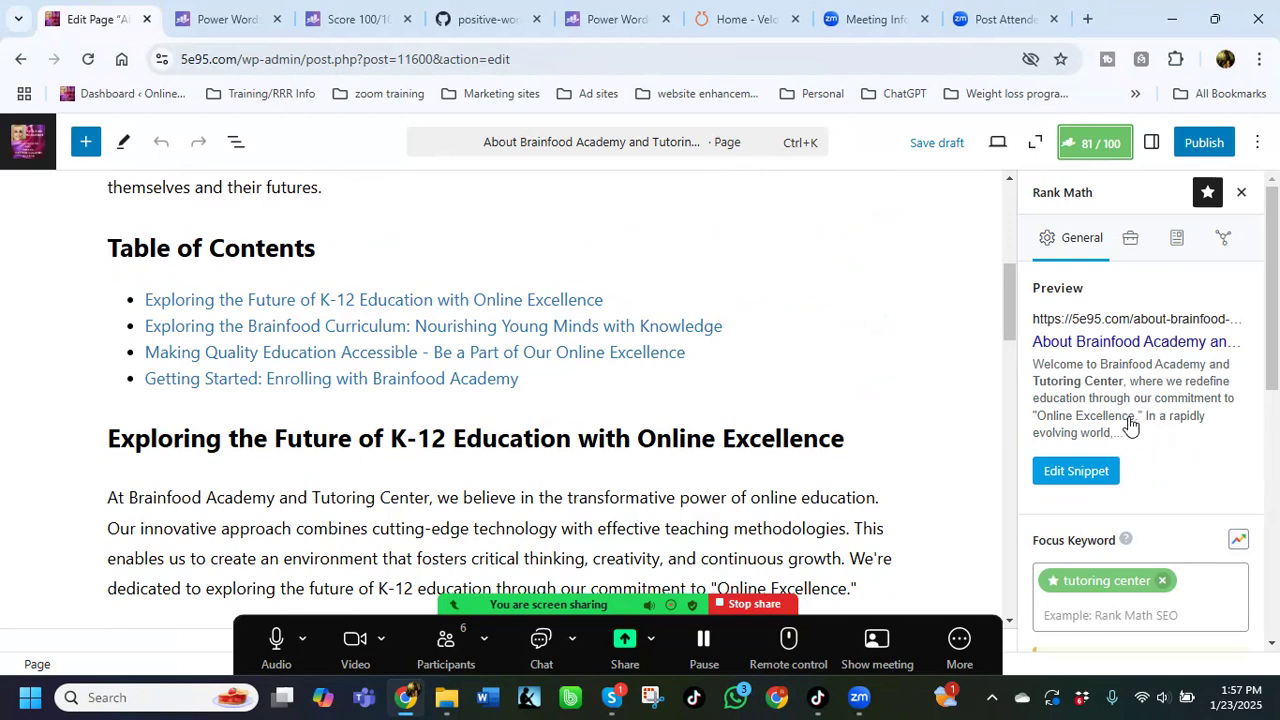
{"action": "scroll", "coordinate": [1119, 403], "scroll_direction": "down", "scroll_amount": 2}
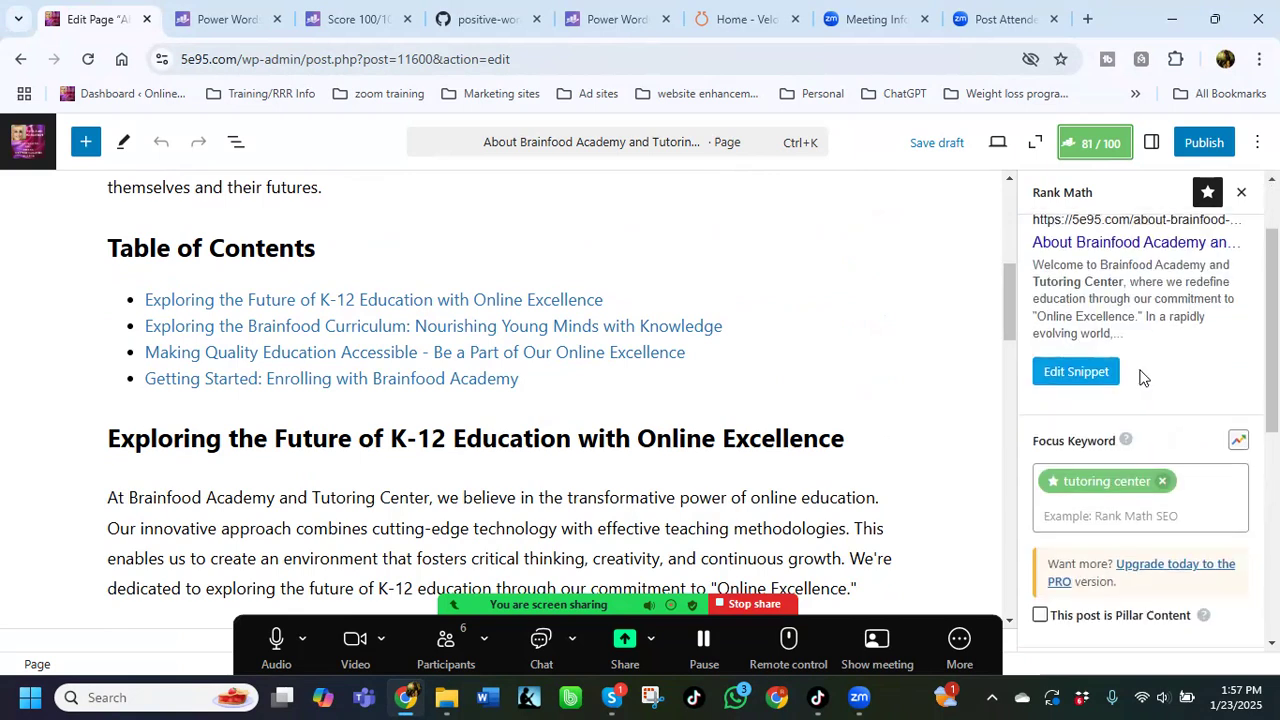
{"action": "scroll", "coordinate": [1141, 372], "scroll_direction": "down", "scroll_amount": 2}
{"action": "scroll", "coordinate": [1141, 372], "scroll_direction": "up", "scroll_amount": 2}
{"action": "scroll", "coordinate": [1119, 366], "scroll_direction": "up", "scroll_amount": 1}
{"action": "scroll", "coordinate": [894, 313], "scroll_direction": "up", "scroll_amount": 1}
{"action": "scroll", "coordinate": [894, 320], "scroll_direction": "up", "scroll_amount": 4}
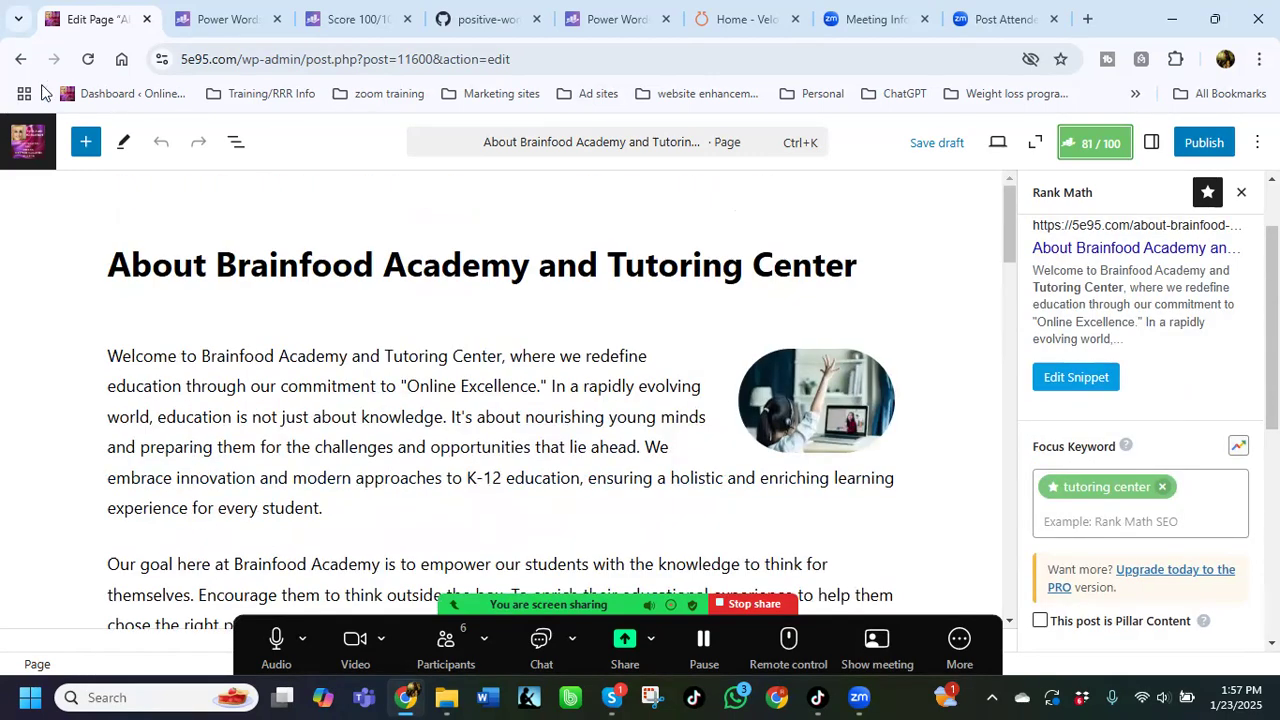
Step: Return to the site's pages list, start a new blank page, and view its Rank Math SEO details
{"action": "left_click", "coordinate": [21, 140]}
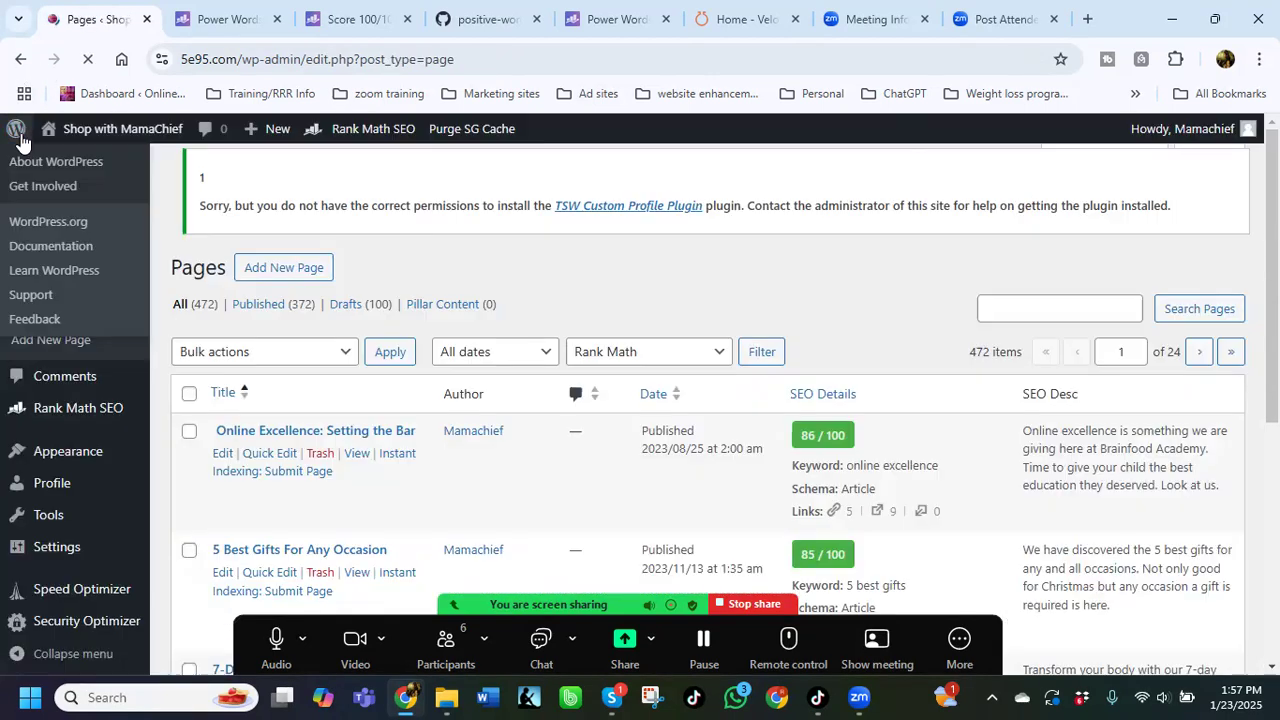
{"action": "left_click", "coordinate": [278, 180]}
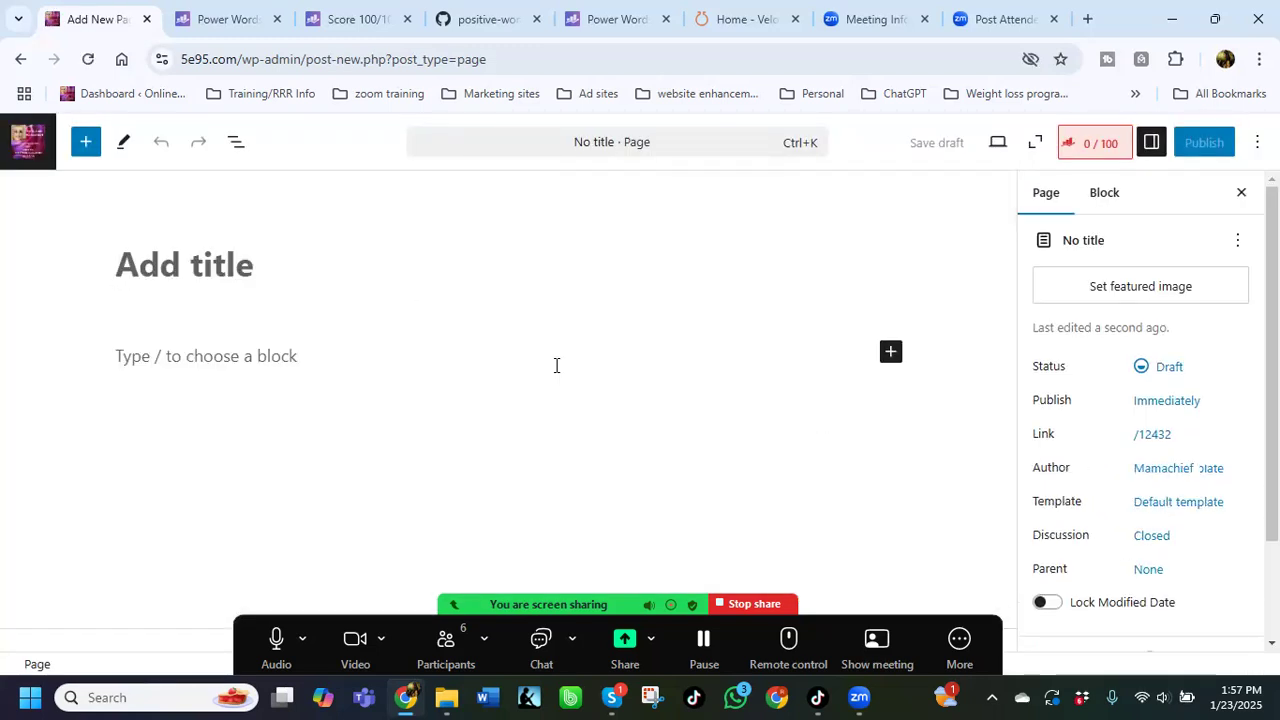
{"action": "left_click", "coordinate": [1099, 146]}
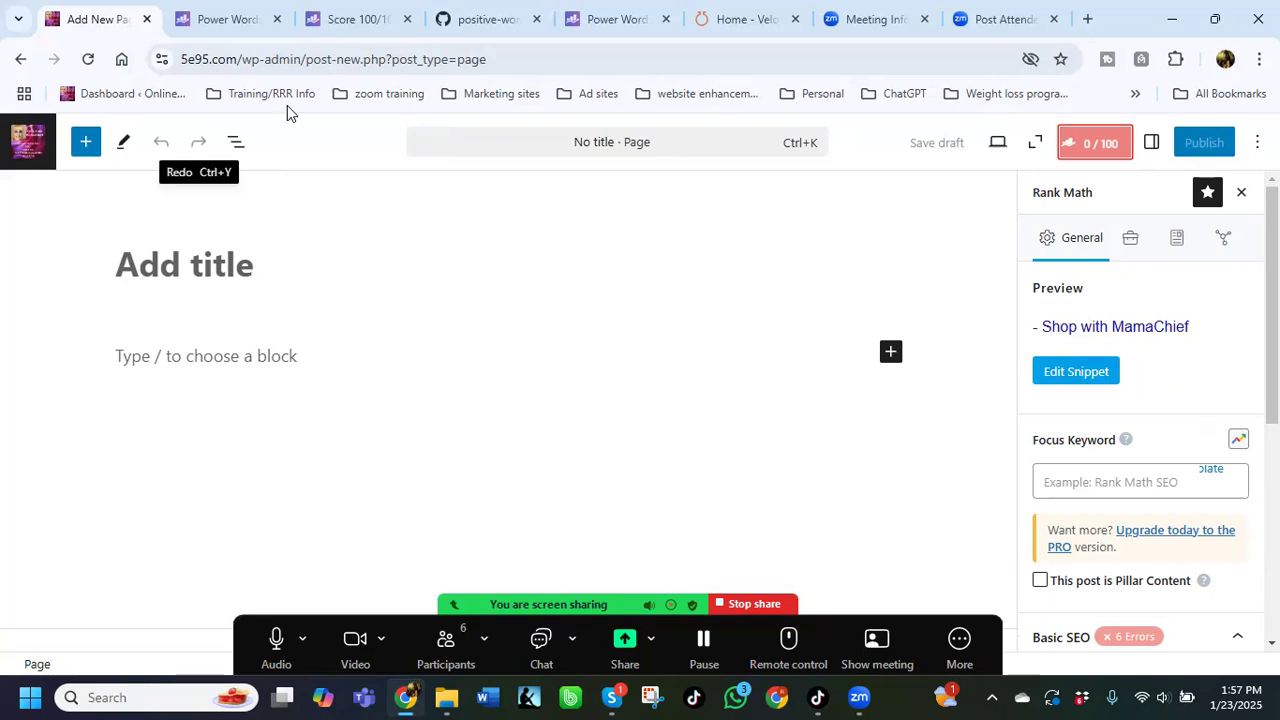
Step: Go back to the pages list, open "Online Excellence: Setting the Bar" for editing, and bring up its Rank Math snippet editor
{"action": "left_click", "coordinate": [22, 155]}
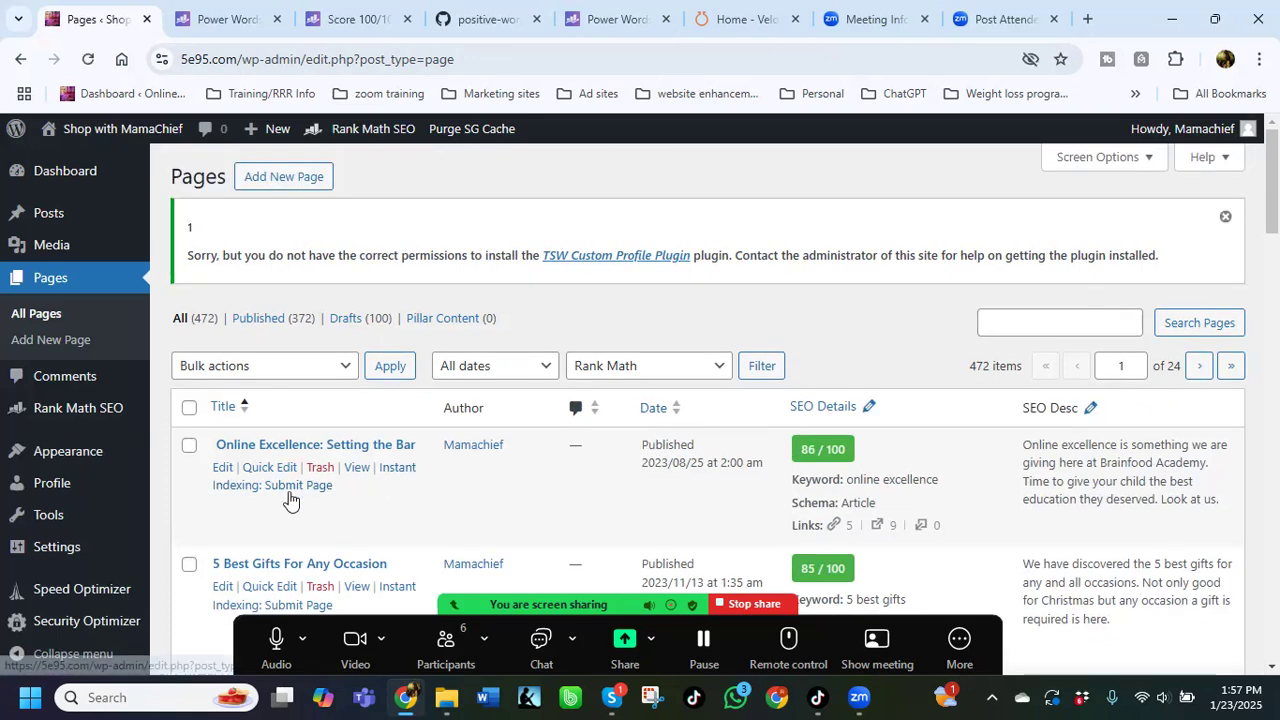
{"action": "left_click", "coordinate": [222, 469]}
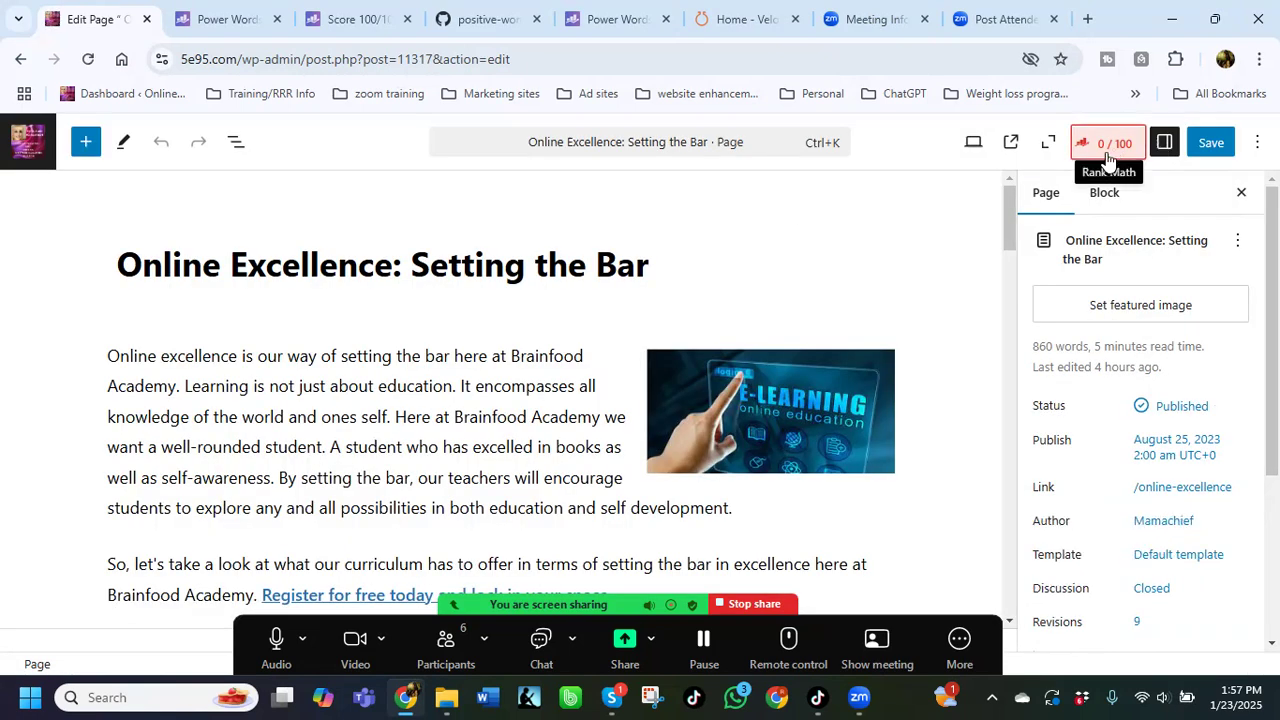
{"action": "left_click", "coordinate": [1111, 154]}
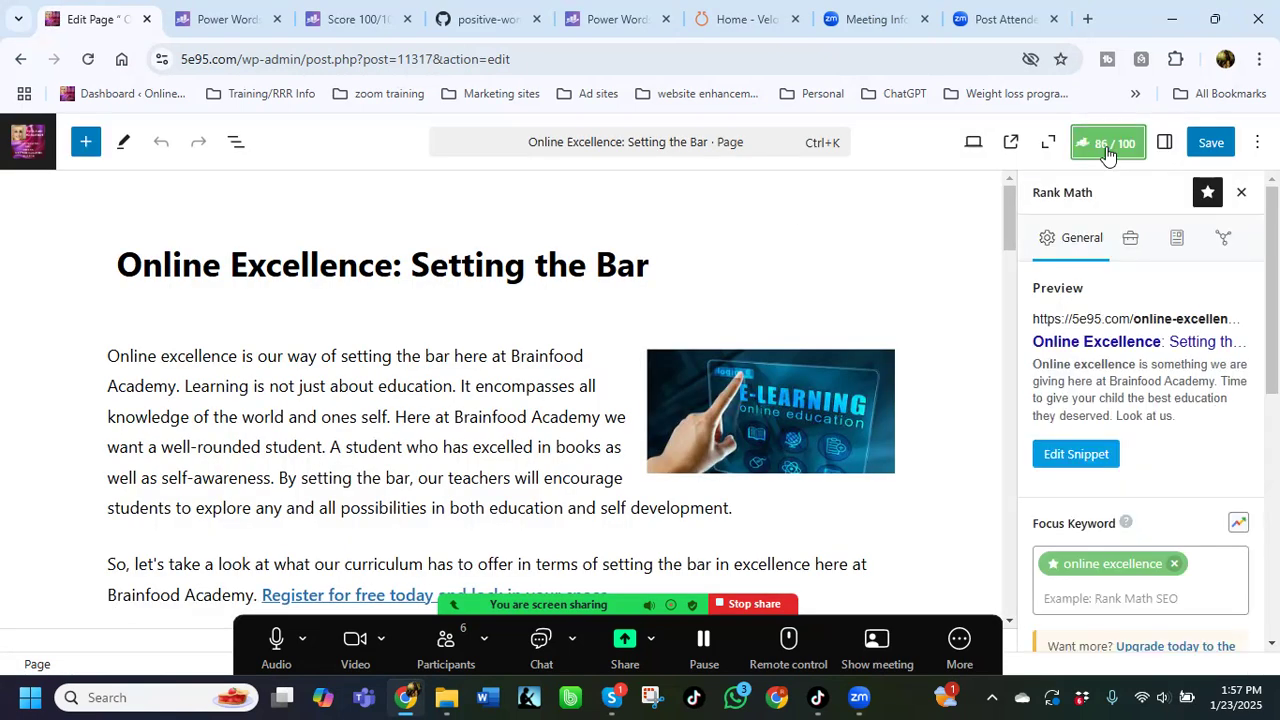
{"action": "left_click", "coordinate": [1073, 458]}
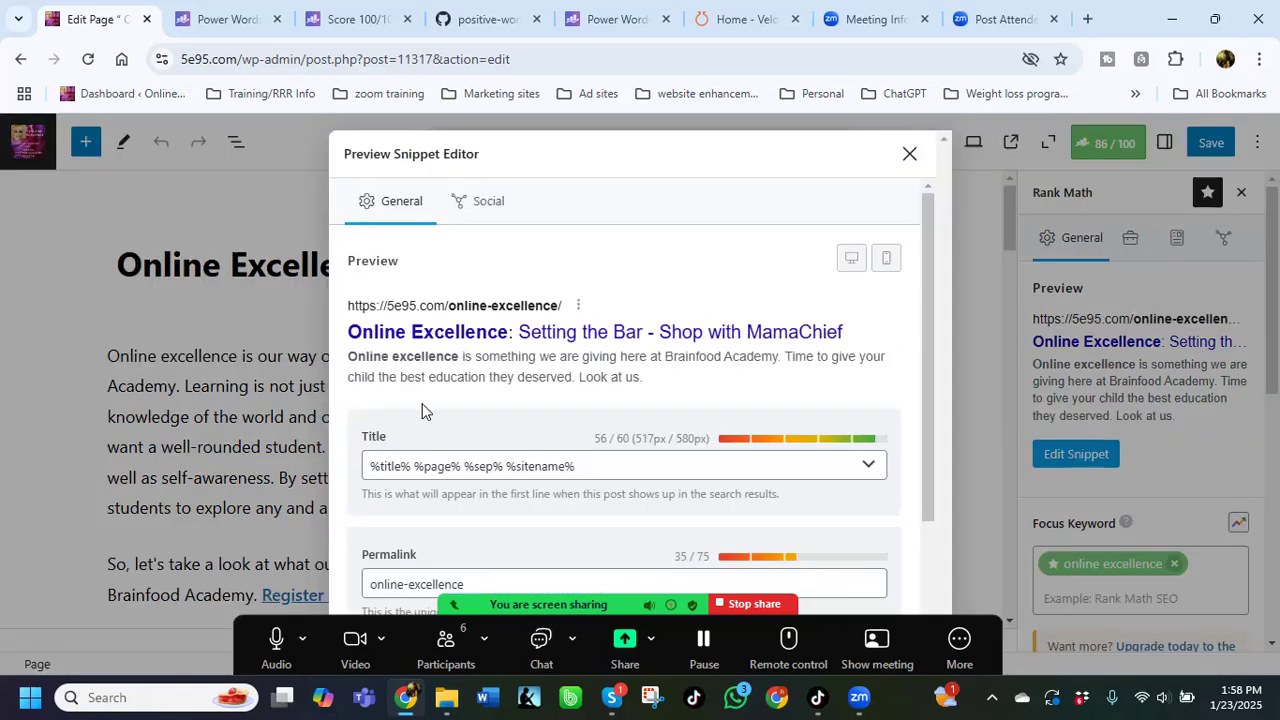
Step: Examine the title, permalink and description fields of the page's search snippet
{"action": "scroll", "coordinate": [465, 396], "scroll_direction": "down", "scroll_amount": 1}
{"action": "scroll", "coordinate": [568, 452], "scroll_direction": "down", "scroll_amount": 3}
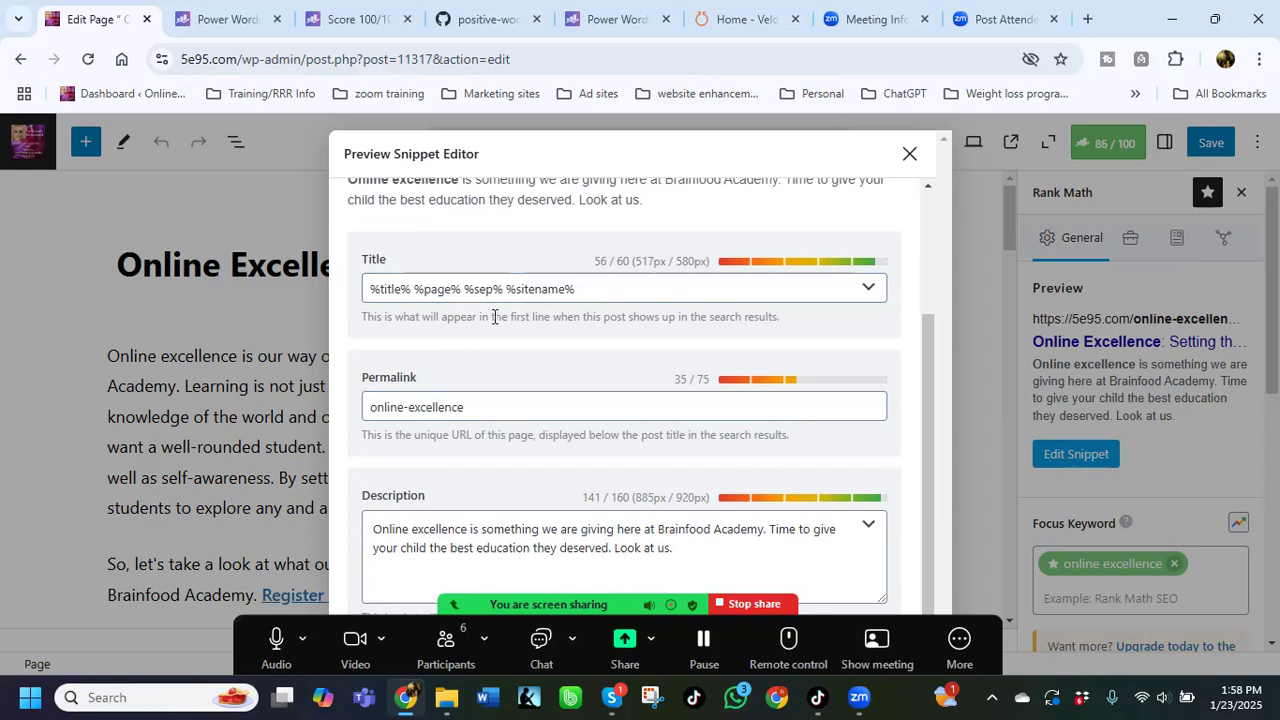
{"action": "scroll", "coordinate": [497, 316], "scroll_direction": "up", "scroll_amount": 1}
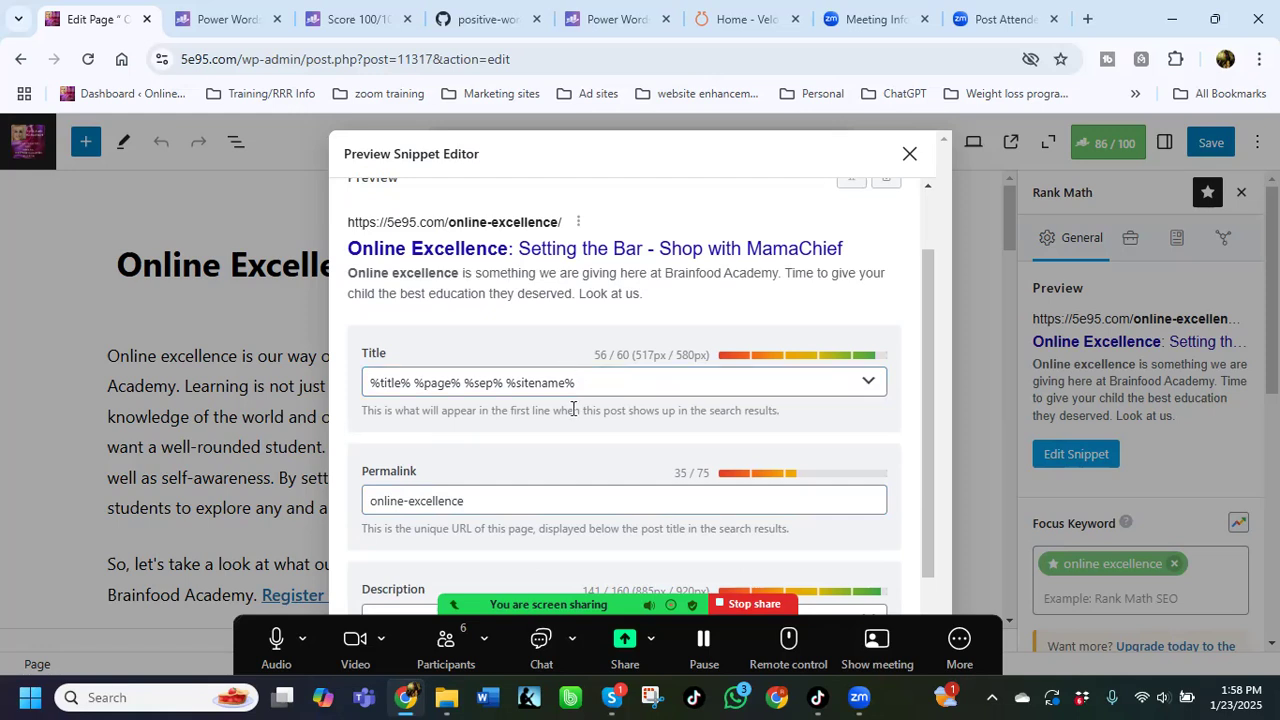
{"action": "scroll", "coordinate": [560, 413], "scroll_direction": "down", "scroll_amount": 1}
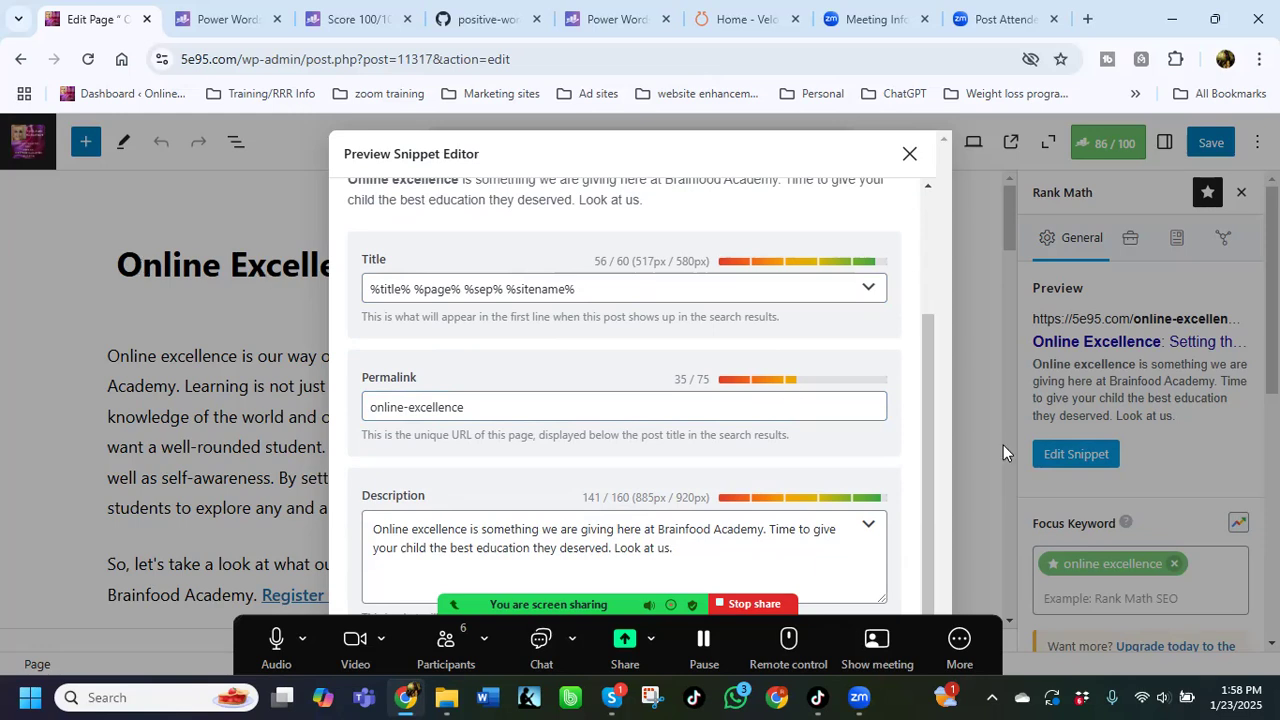
{"action": "left_click", "coordinate": [541, 289]}
{"action": "left_click", "coordinate": [471, 398]}
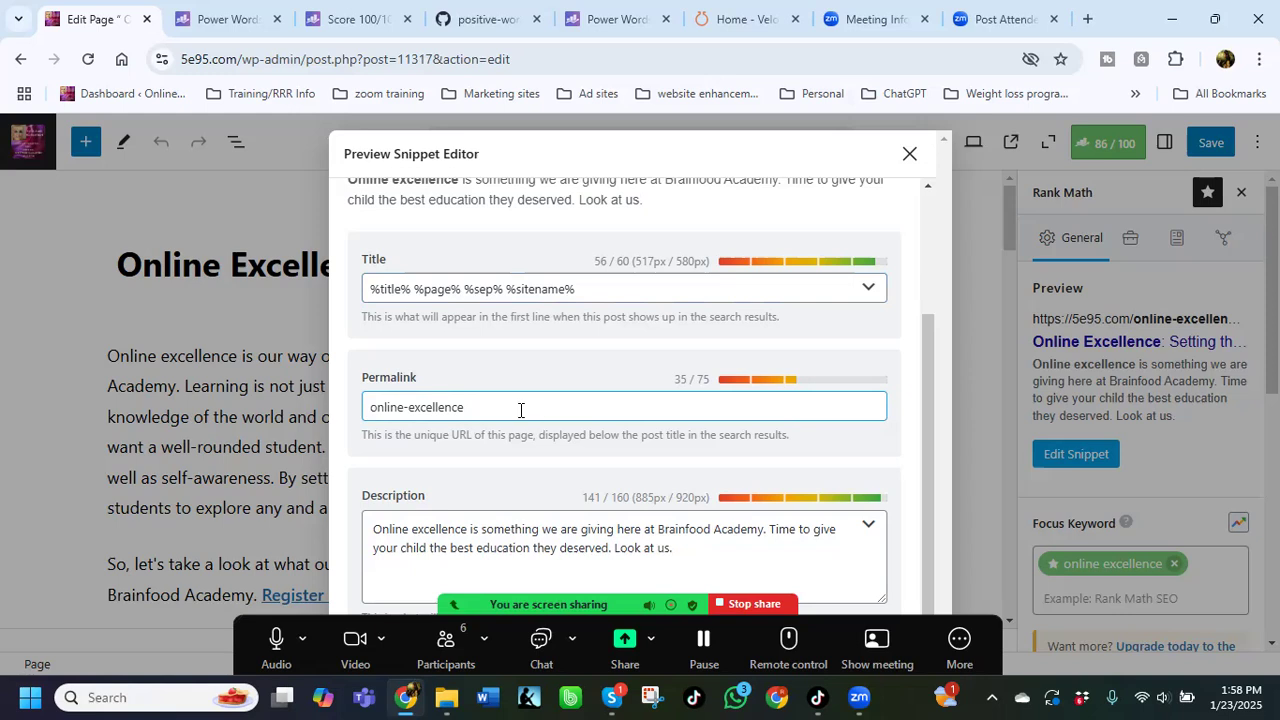
{"action": "left_click", "coordinate": [582, 583]}
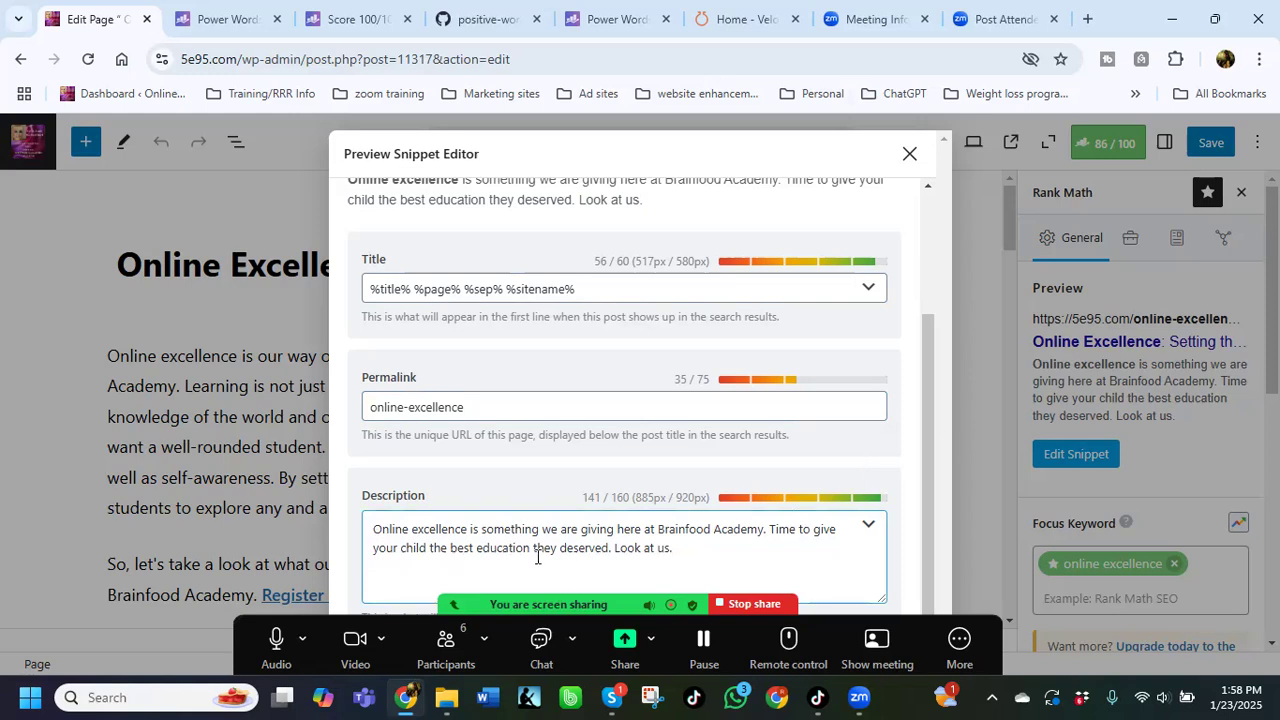
Step: Replace the variable placeholders in the snippet's title with the text "Online Excellence:"
{"action": "left_click", "coordinate": [606, 291]}
{"action": "left_click_drag", "start_coordinate": [606, 291], "coordinate": [283, 306]}
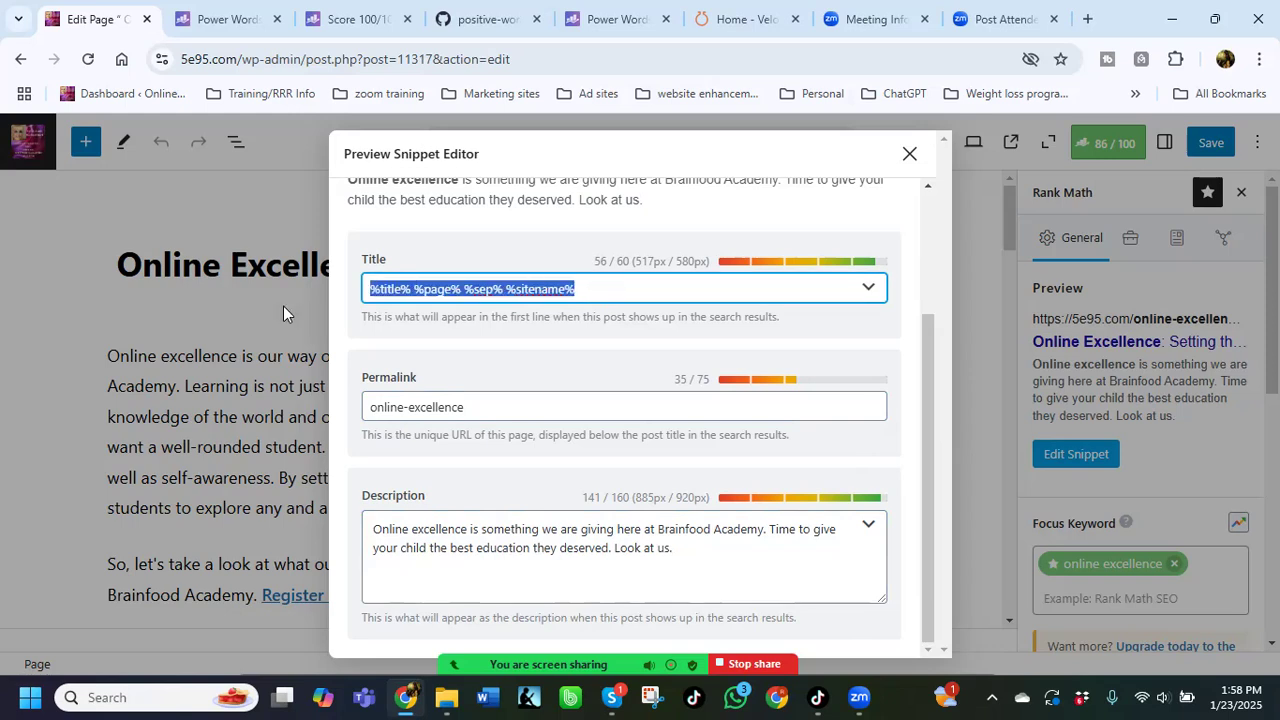
{"action": "scroll", "coordinate": [450, 255], "scroll_direction": "up", "scroll_amount": 1}
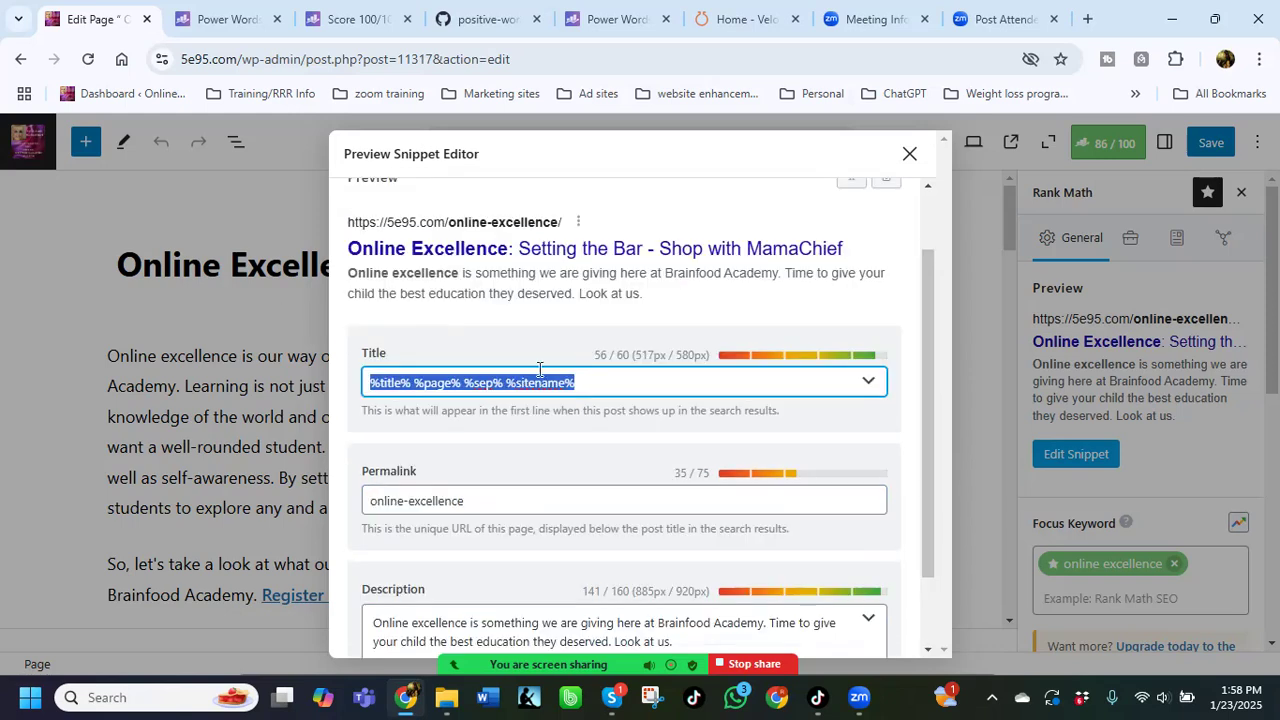
{"action": "type", "text": "ONline"}
{"action": "key", "text": "BackSpace"}
{"action": "key", "text": "BackSpace"}
{"action": "key", "text": "BackSpace"}
{"action": "key", "text": "BackSpace"}
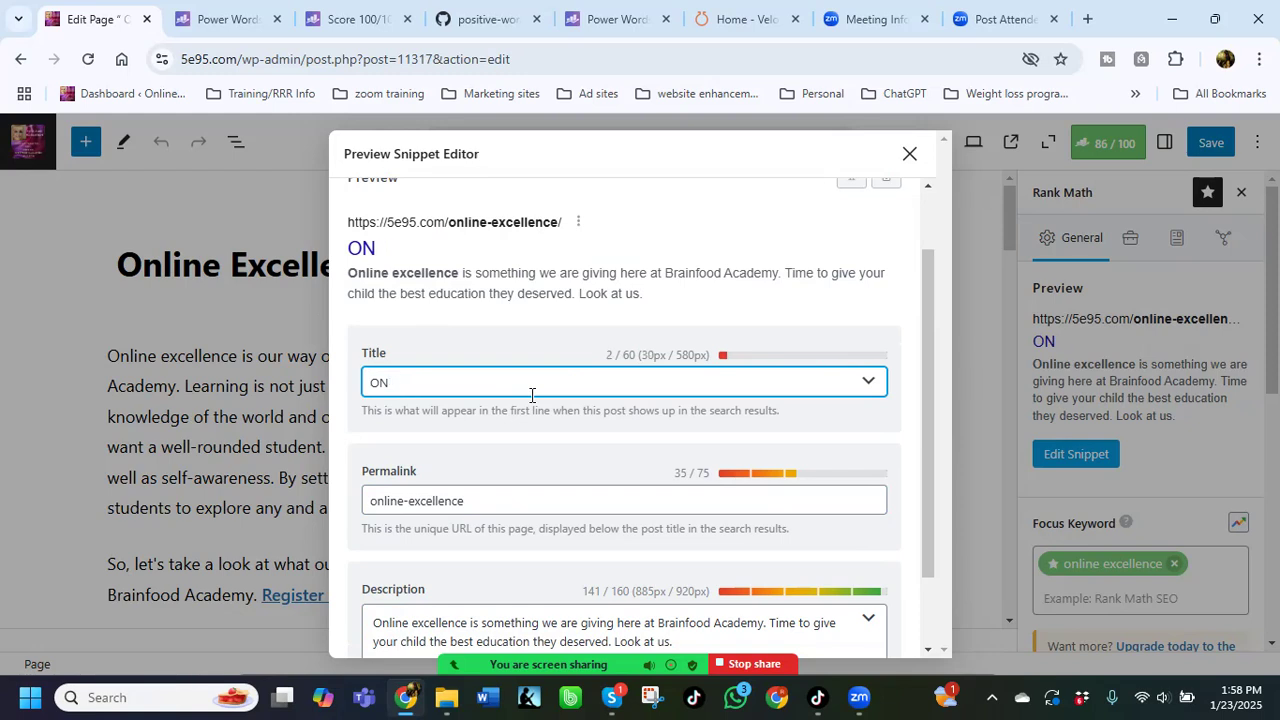
{"action": "key", "text": "BackSpace"}
{"action": "type", "text": "nline E"}
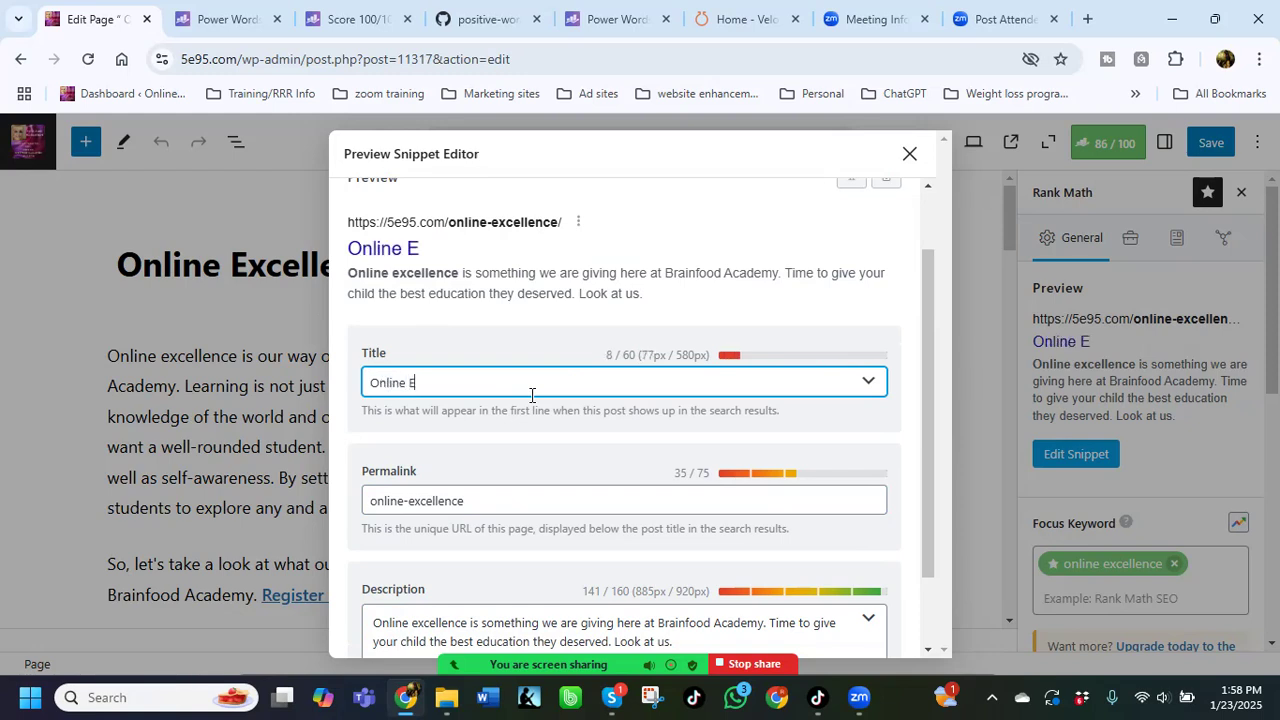
{"action": "type", "text": "xcellenc"}
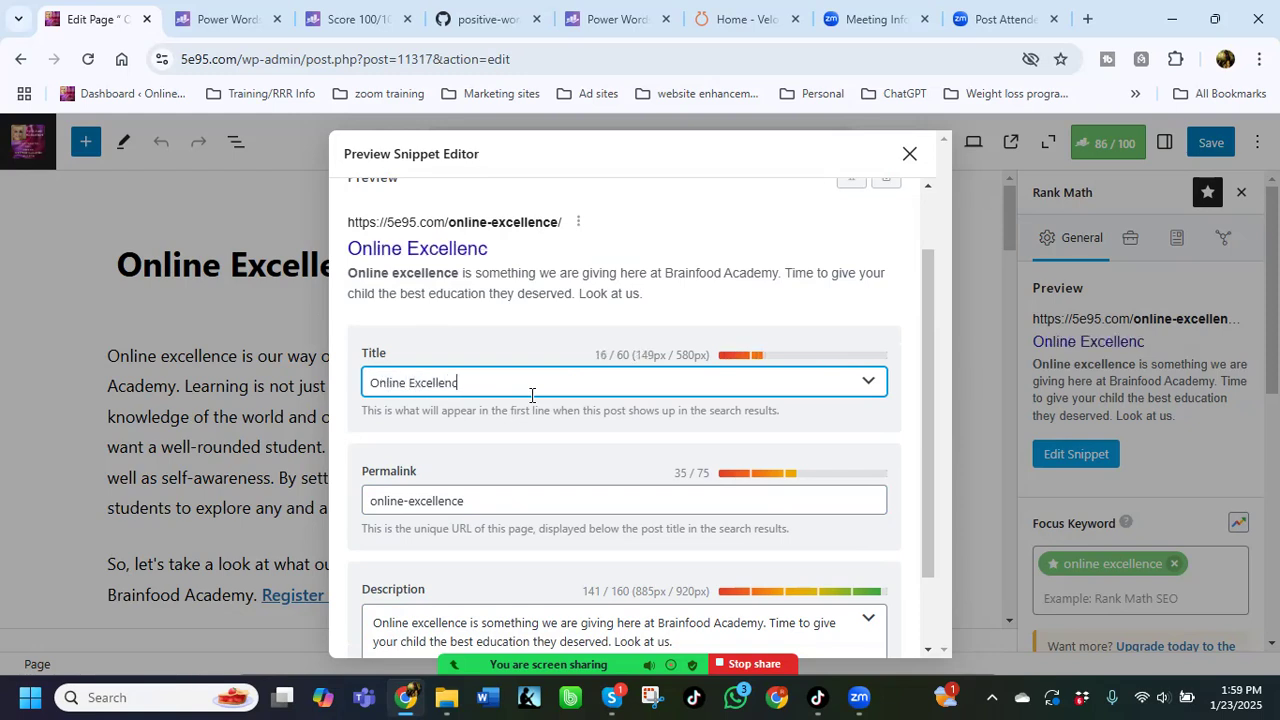
{"action": "type", "text": "e:"}
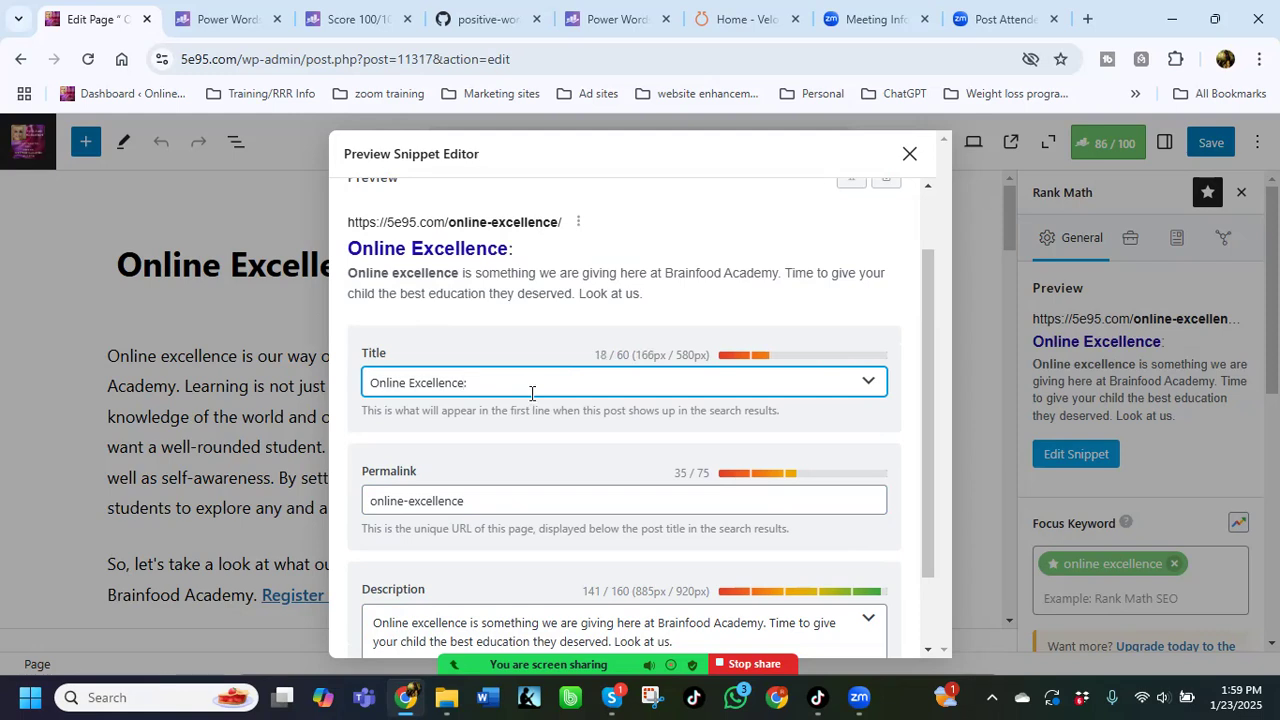
{"action": "left_click", "coordinate": [592, 158]}
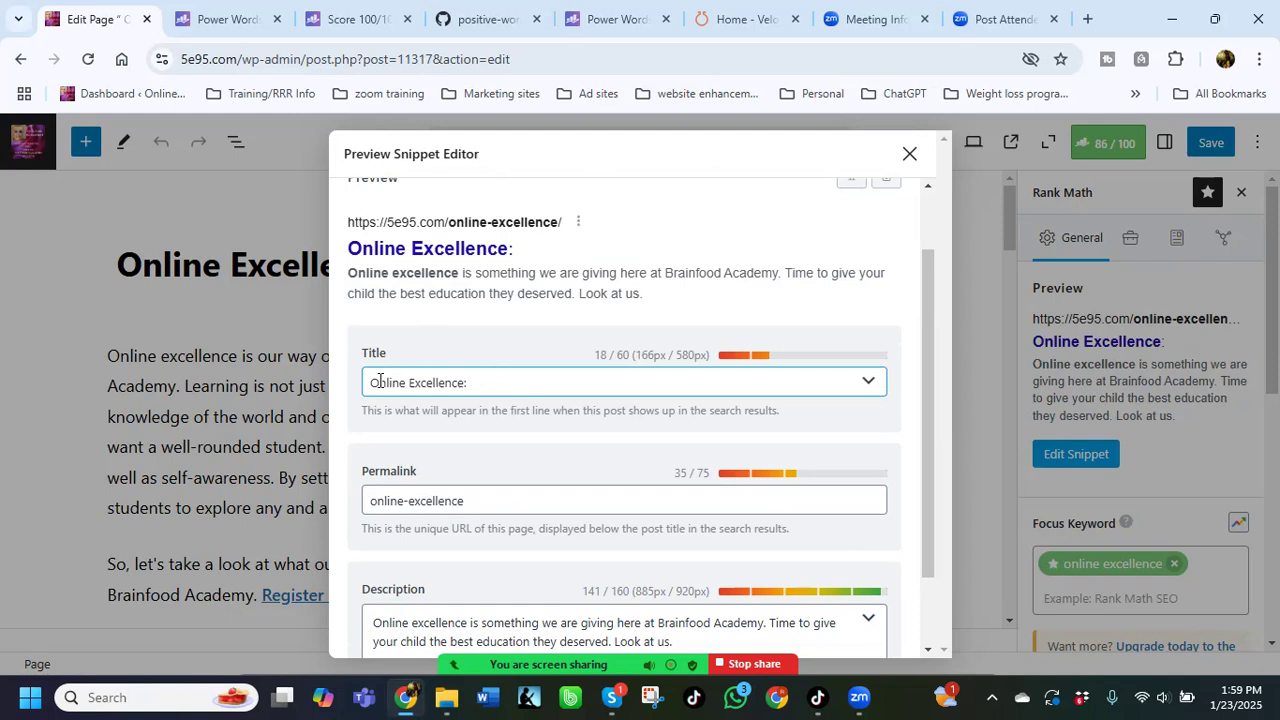
{"action": "left_click", "coordinate": [278, 334]}
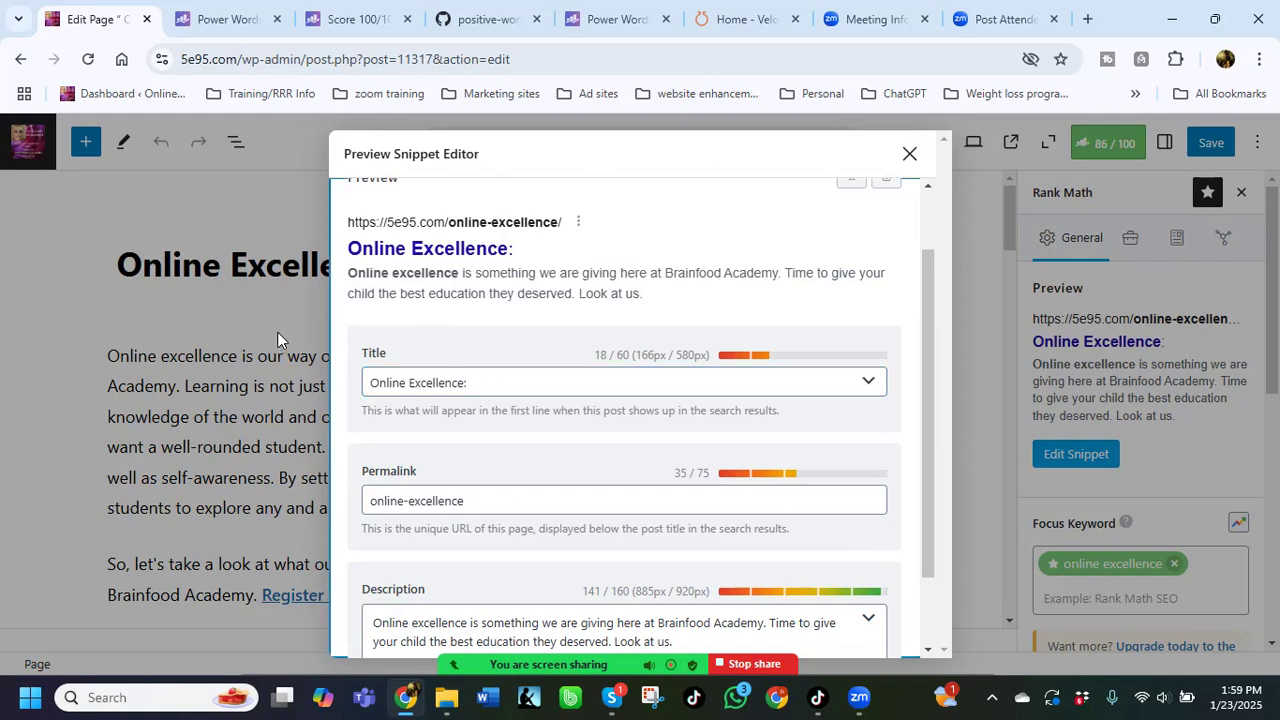
{"action": "key", "text": "Down"}
{"action": "key", "text": "Down"}
{"action": "key", "text": "Down"}
{"action": "left_click", "coordinate": [528, 296]}
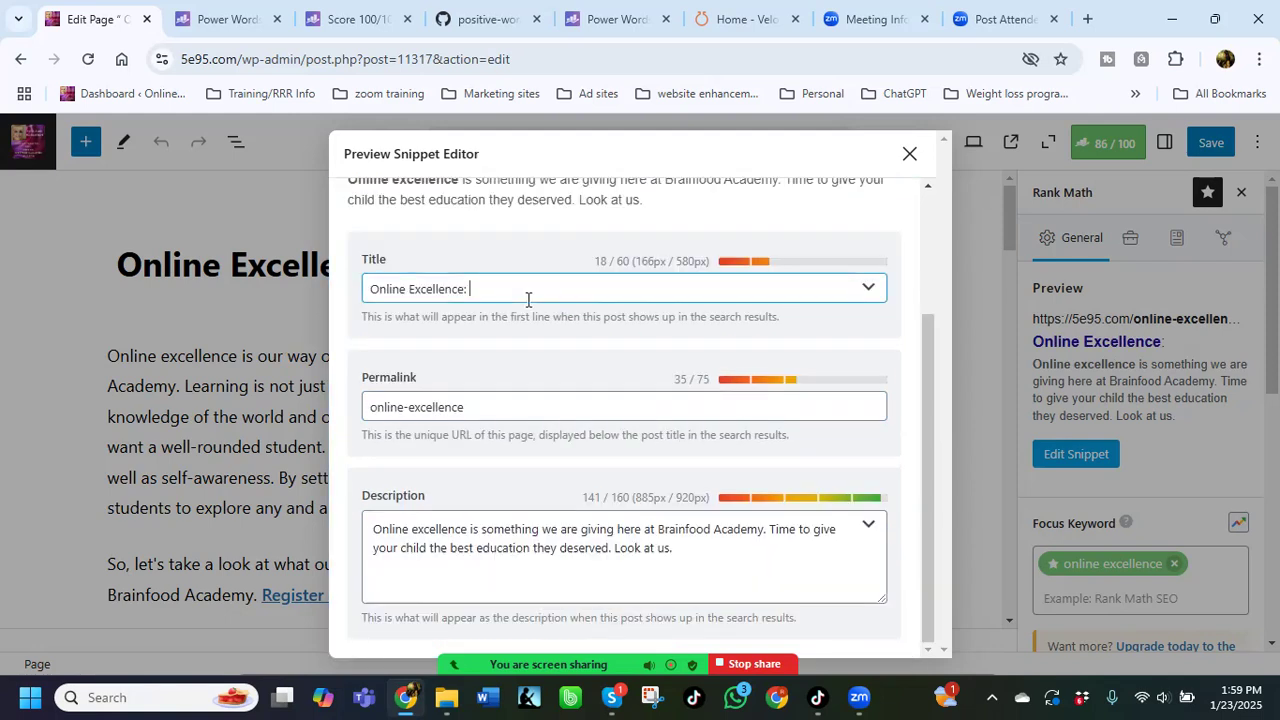
{"action": "left_click", "coordinate": [909, 152]}
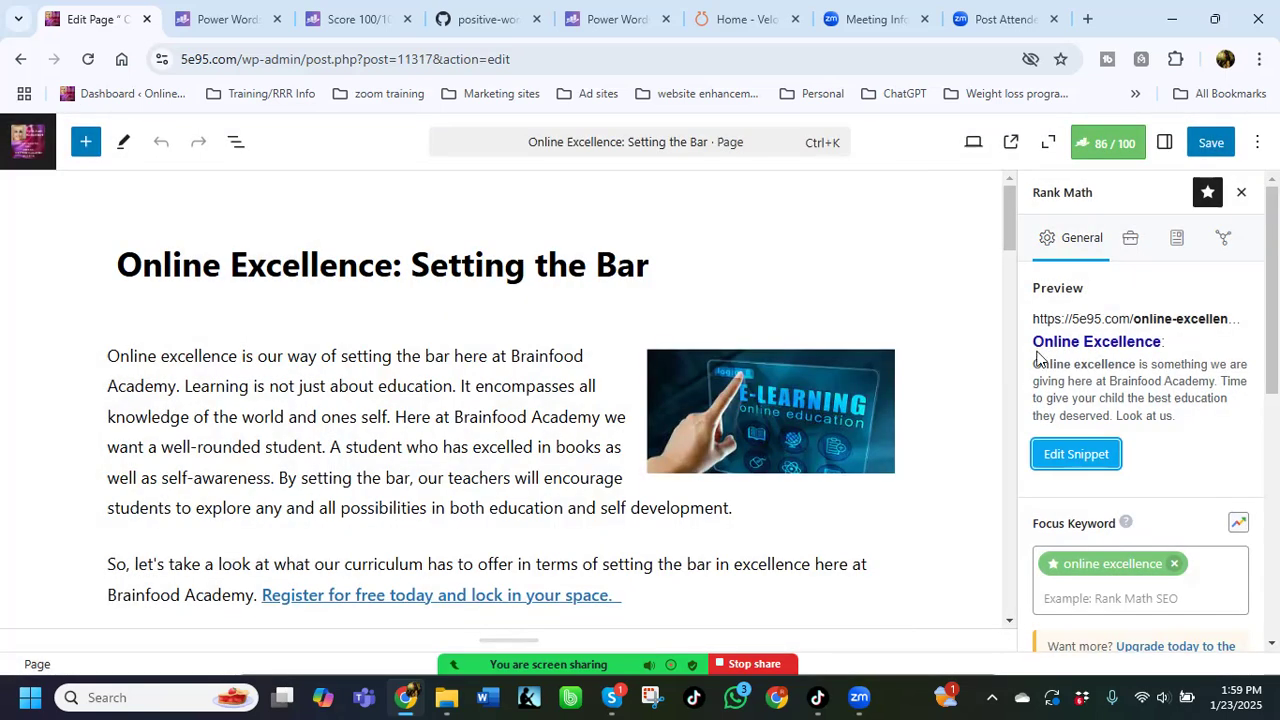
{"action": "left_click", "coordinate": [1076, 454]}
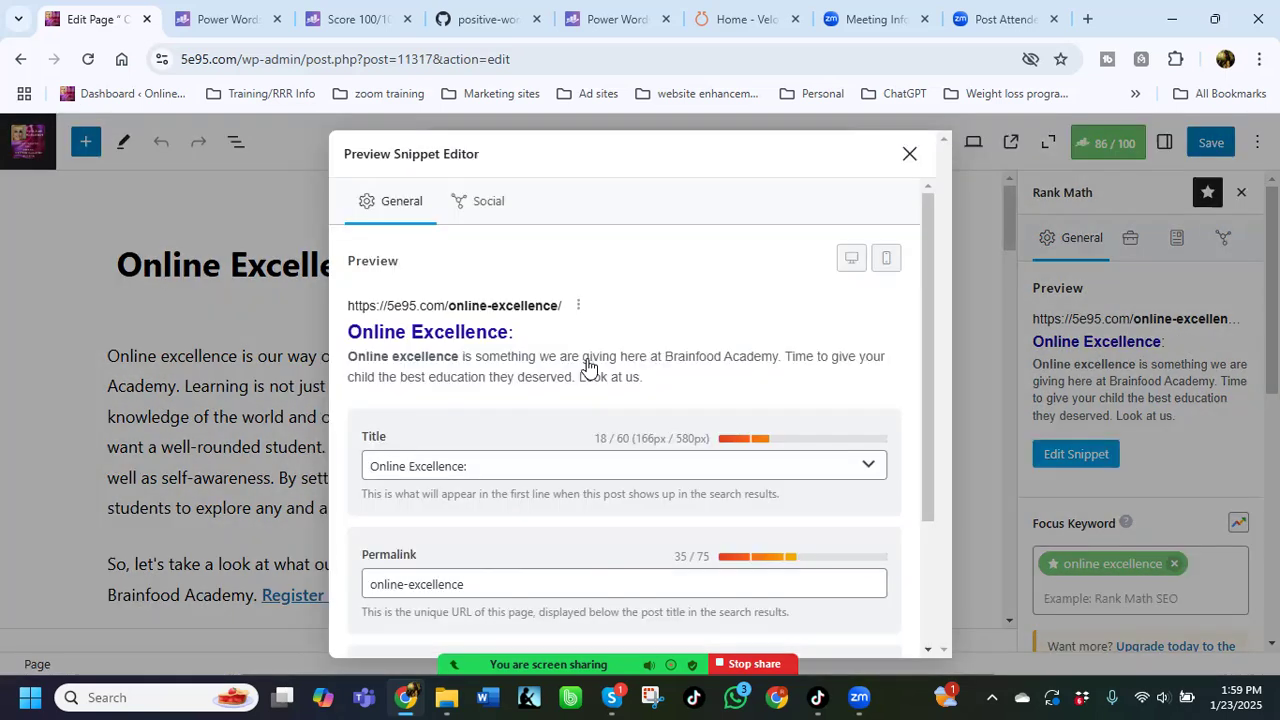
Step: Complete the snippet title as "Online Excellence: Setting The Bar", close the snippet editor and save the page
{"action": "left_click", "coordinate": [498, 470]}
{"action": "type", "text": "Set"}
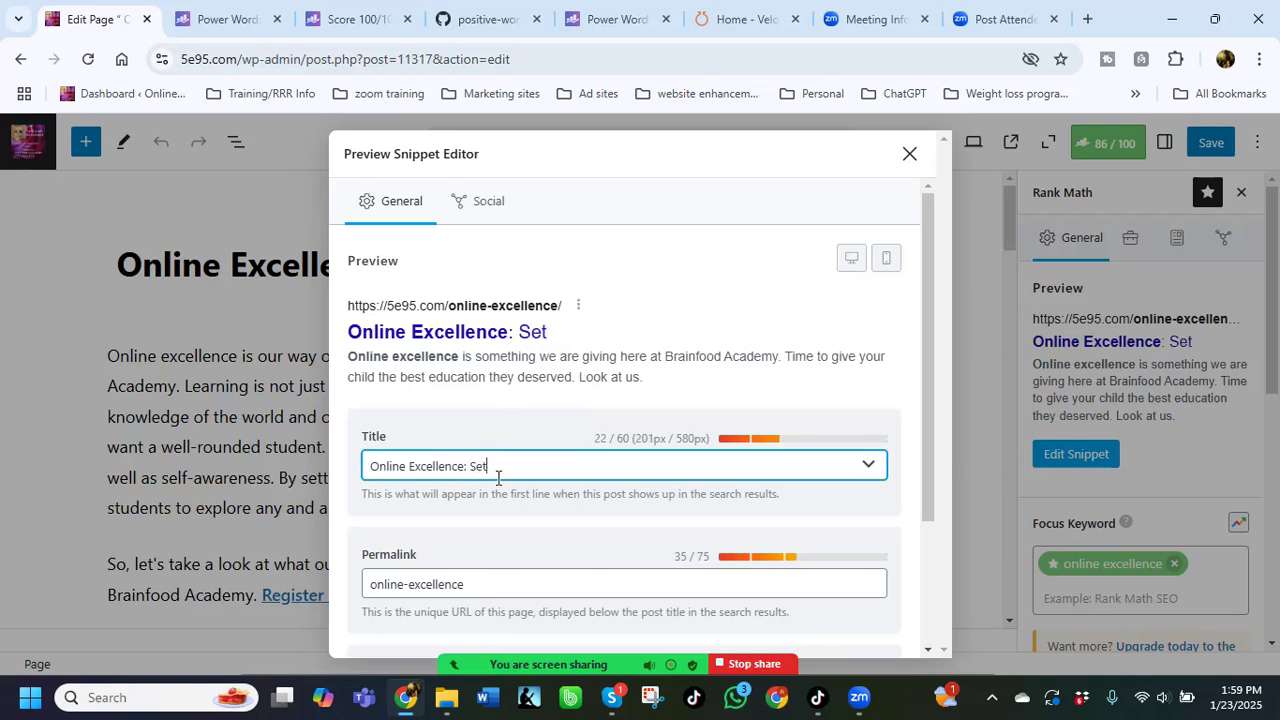
{"action": "type", "text": "ting The Bar"}
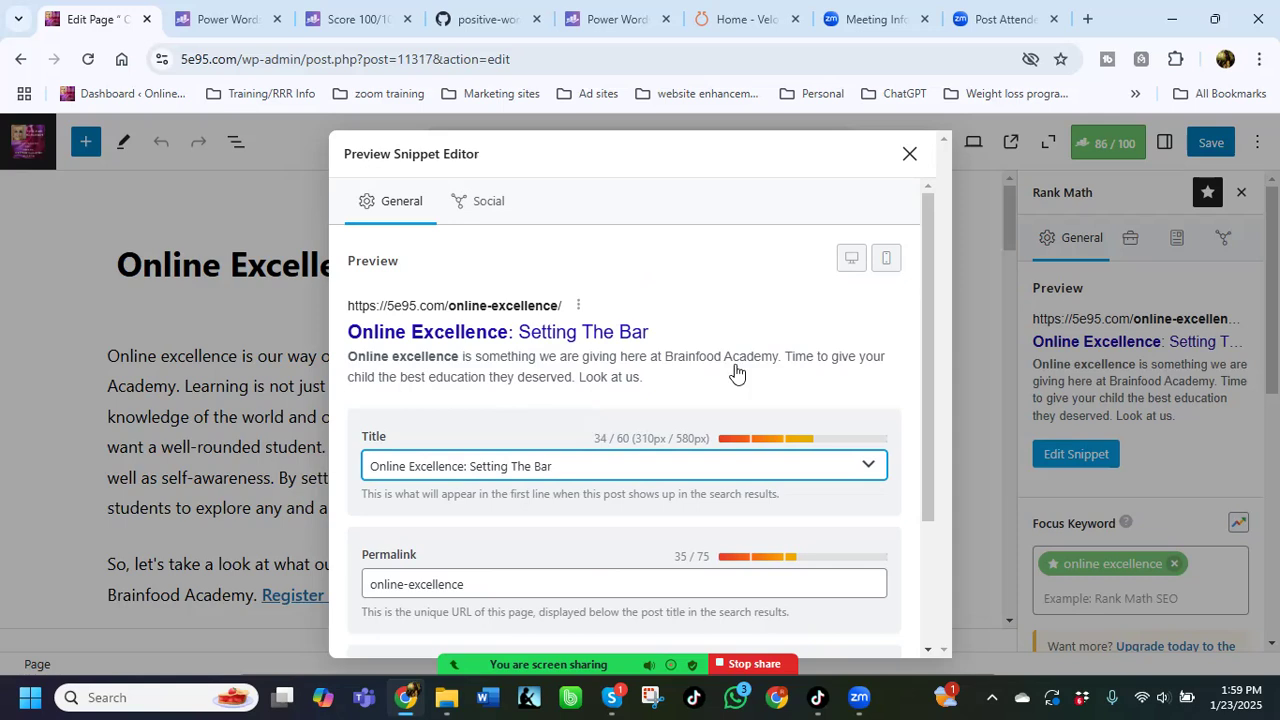
{"action": "scroll", "coordinate": [776, 490], "scroll_direction": "down", "scroll_amount": 2}
{"action": "scroll", "coordinate": [795, 470], "scroll_direction": "up", "scroll_amount": 2}
{"action": "left_click", "coordinate": [910, 153]}
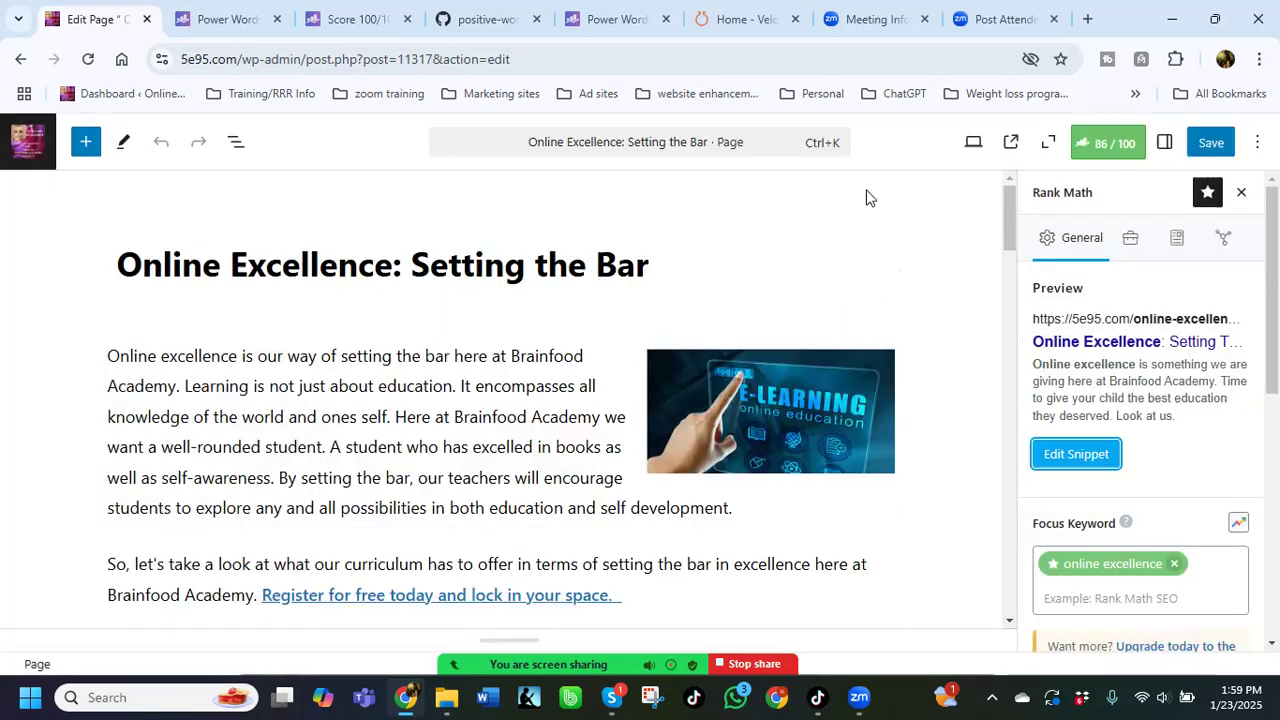
{"action": "left_click", "coordinate": [1207, 145]}
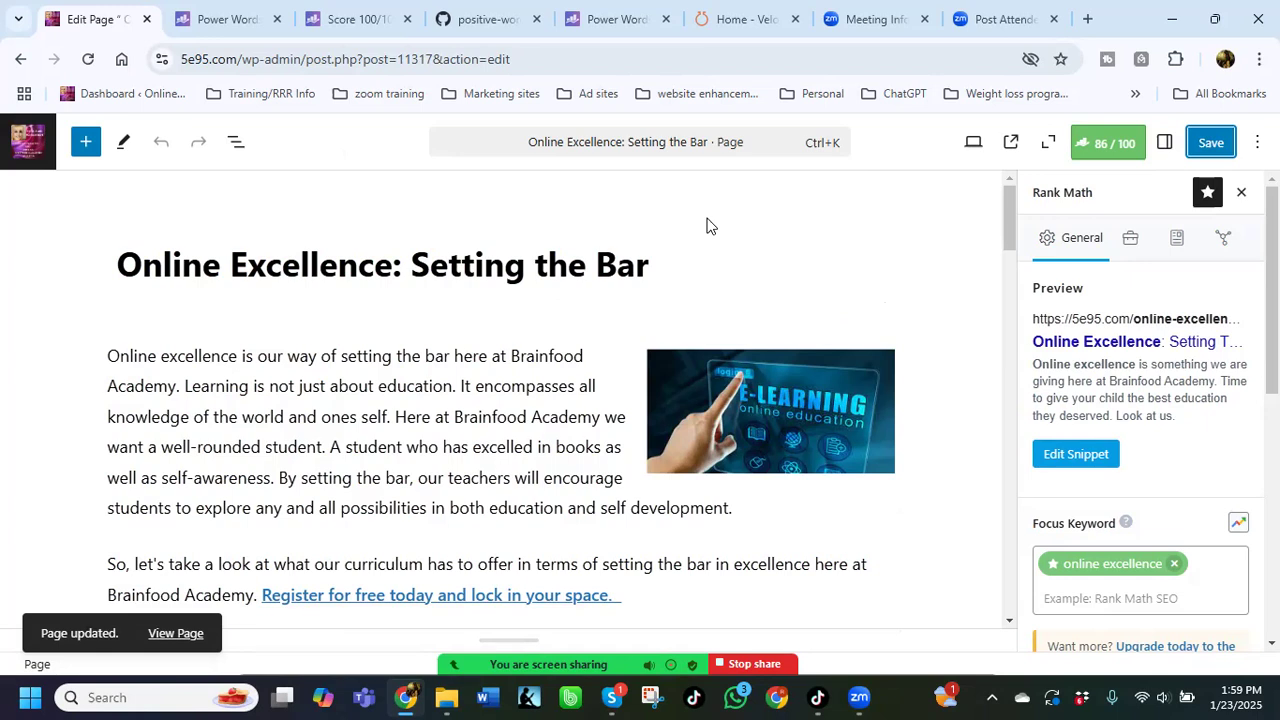
Step: Insert a Rank Math Table of Contents block between the intro text and the "Exploring the innovative approach to K-12 education" heading
{"action": "left_click", "coordinate": [1103, 150]}
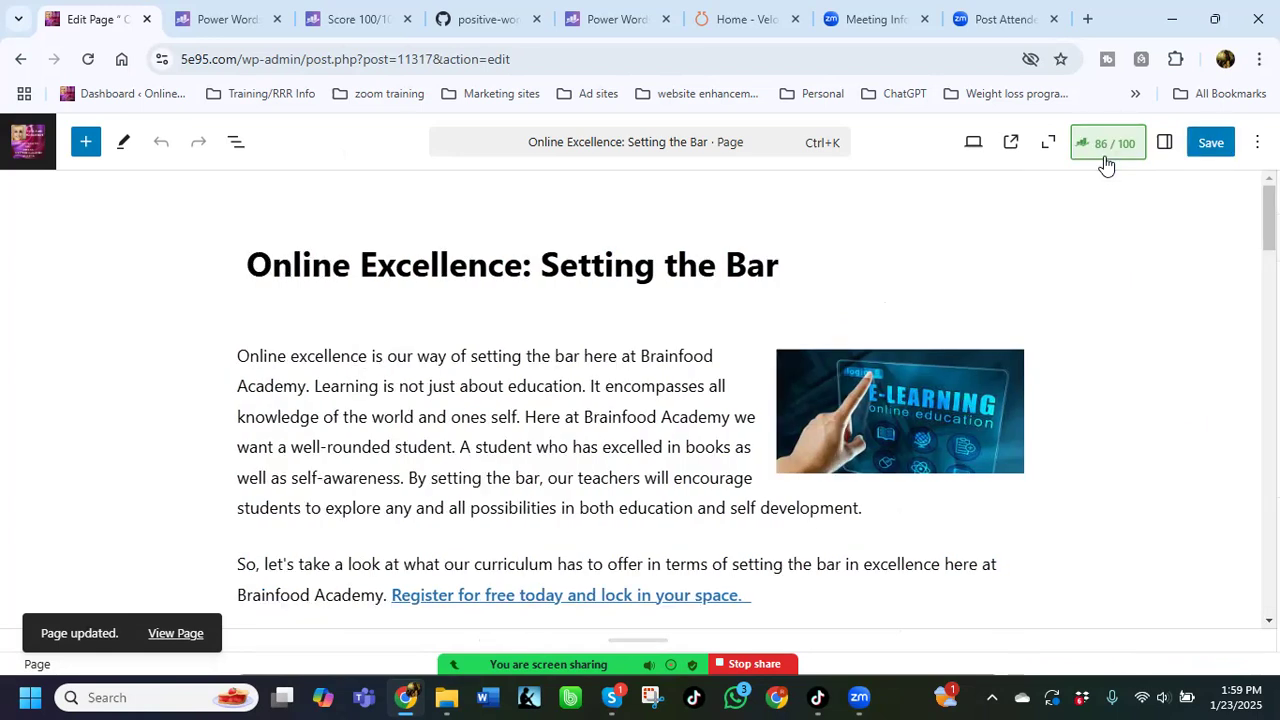
{"action": "left_click", "coordinate": [1106, 150]}
{"action": "scroll", "coordinate": [428, 478], "scroll_direction": "down", "scroll_amount": 4}
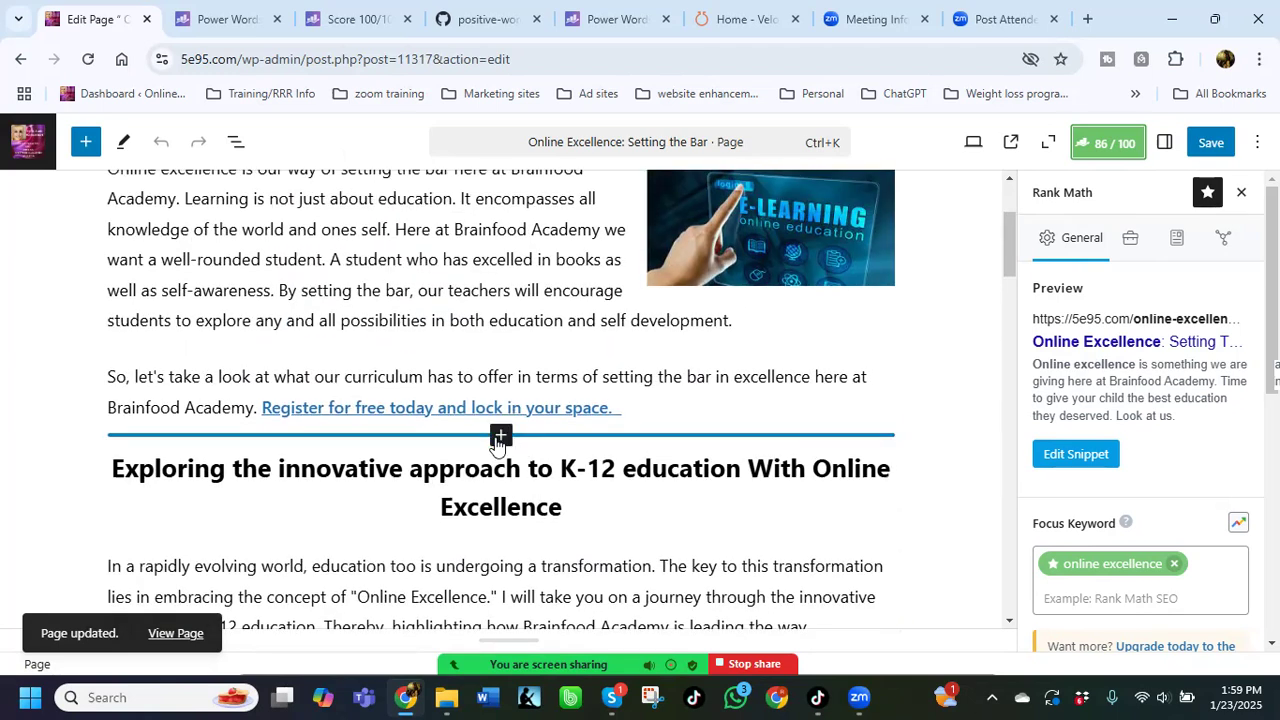
{"action": "left_click", "coordinate": [502, 438]}
{"action": "left_click", "coordinate": [597, 572]}
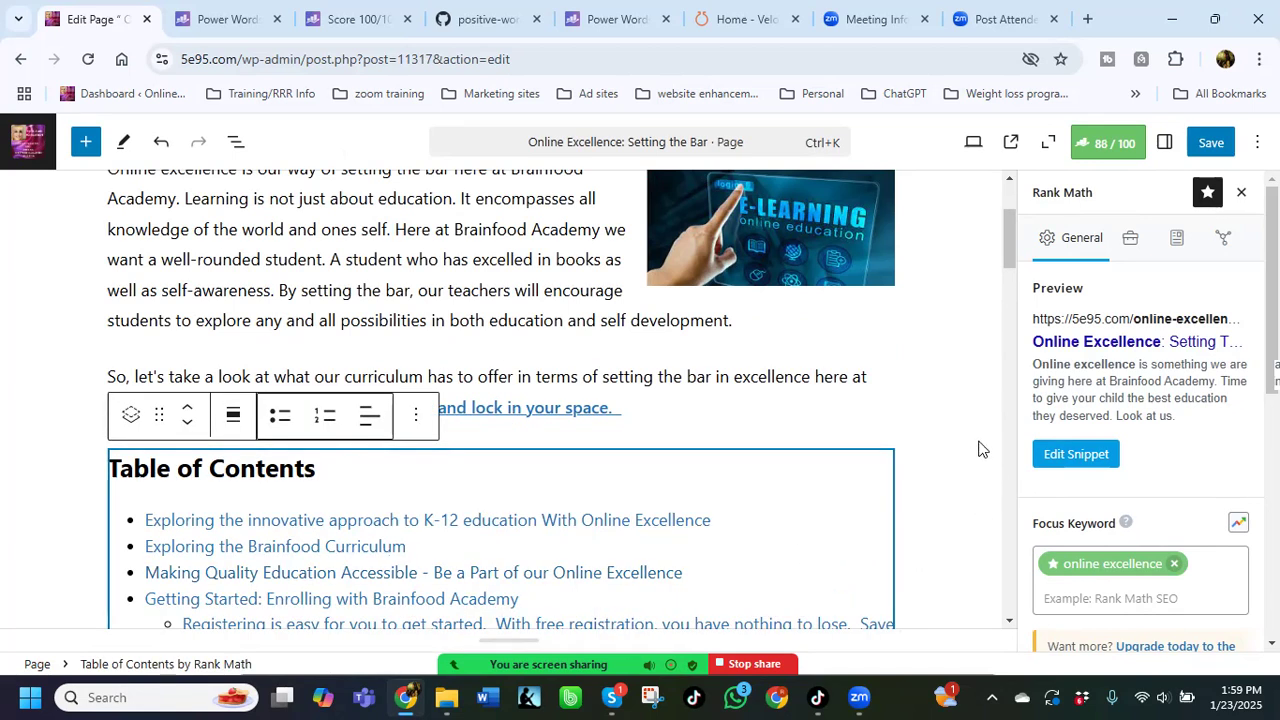
Step: Examine the Rank Math Basic SEO, Additional and Title Readability checks for remaining errors
{"action": "scroll", "coordinate": [1169, 433], "scroll_direction": "down", "scroll_amount": 6}
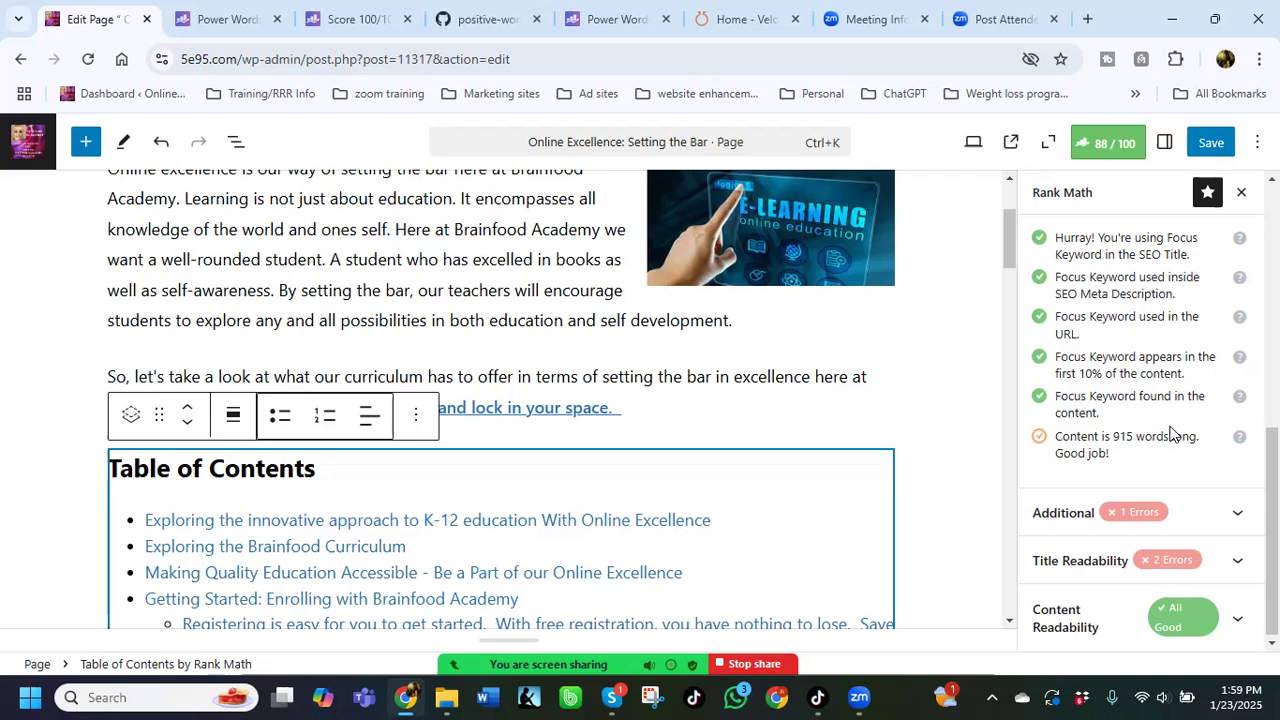
{"action": "left_click", "coordinate": [1152, 516]}
{"action": "scroll", "coordinate": [1131, 401], "scroll_direction": "down", "scroll_amount": 2}
{"action": "scroll", "coordinate": [1131, 408], "scroll_direction": "up", "scroll_amount": 1}
{"action": "scroll", "coordinate": [1150, 500], "scroll_direction": "down", "scroll_amount": 1}
{"action": "left_click", "coordinate": [1171, 560]}
{"action": "scroll", "coordinate": [1122, 573], "scroll_direction": "down", "scroll_amount": 1}
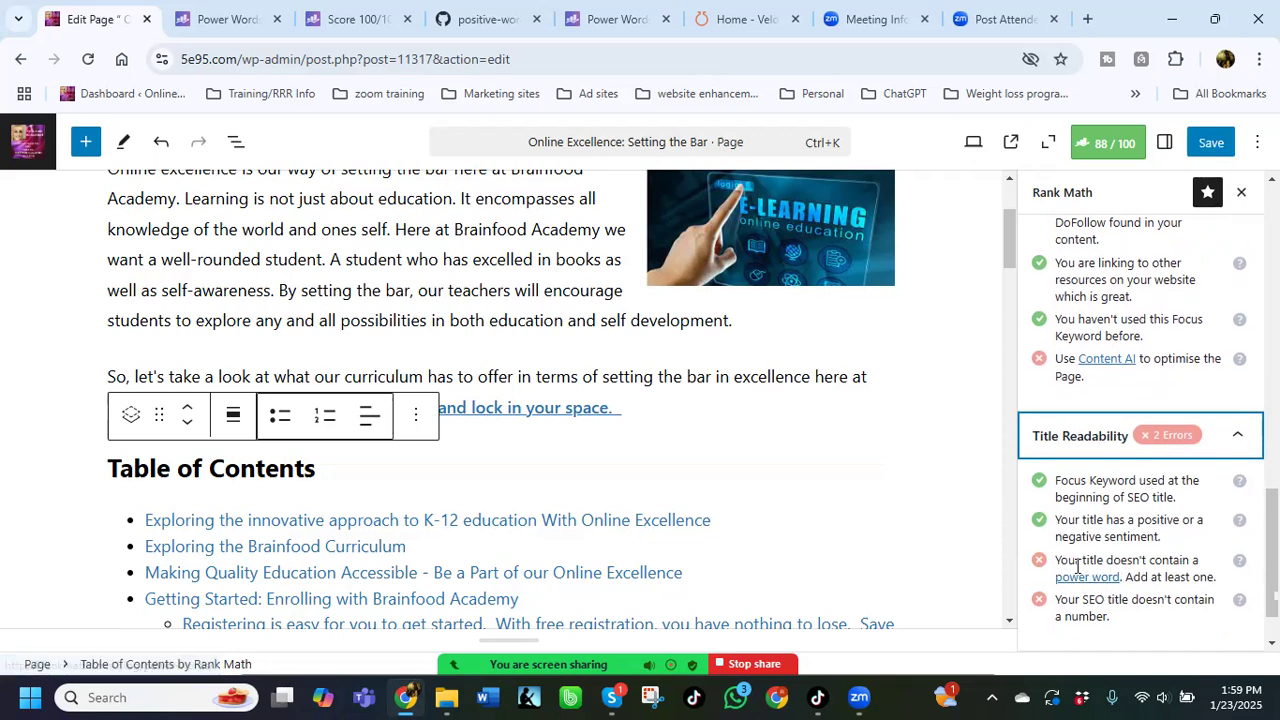
Step: Add "Enhancing" to the beginning of the page title so it reads "Enhancing Online Excellence: Setting the Bar"
{"action": "scroll", "coordinate": [527, 377], "scroll_direction": "up", "scroll_amount": 2}
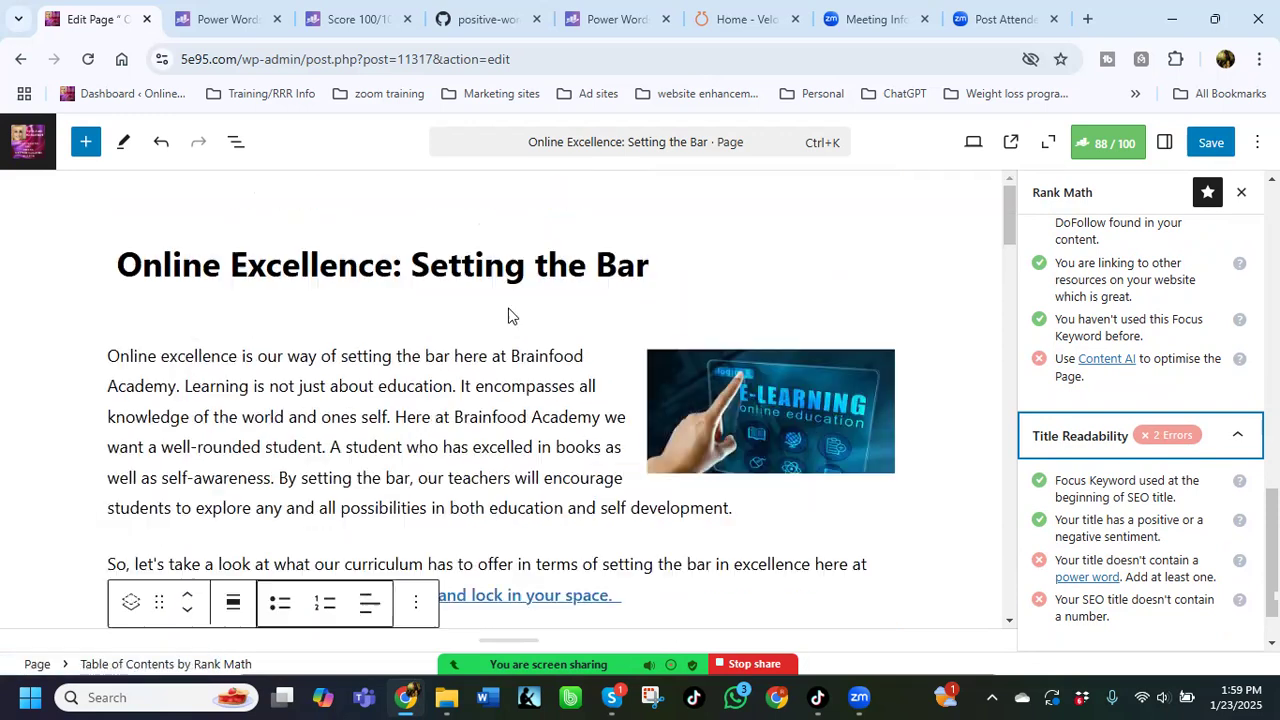
{"action": "left_click", "coordinate": [411, 264]}
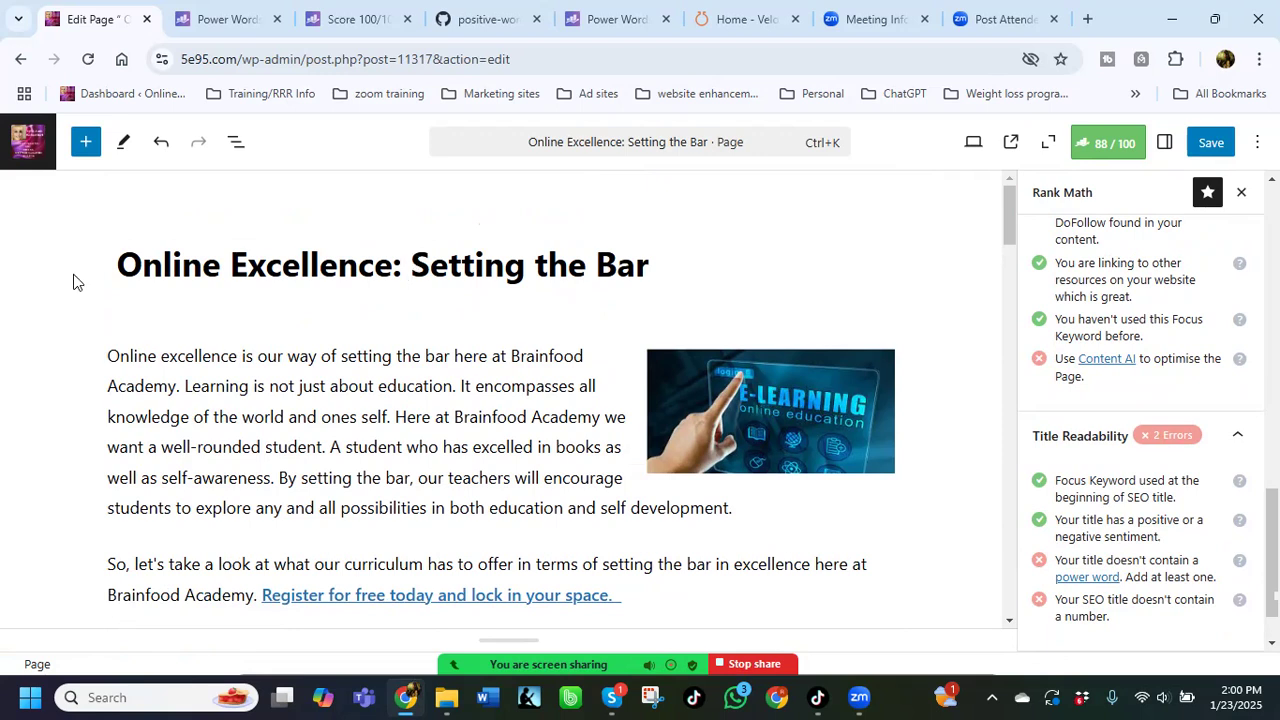
{"action": "left_click", "coordinate": [116, 268]}
{"action": "type", "text": "Enhancing"}
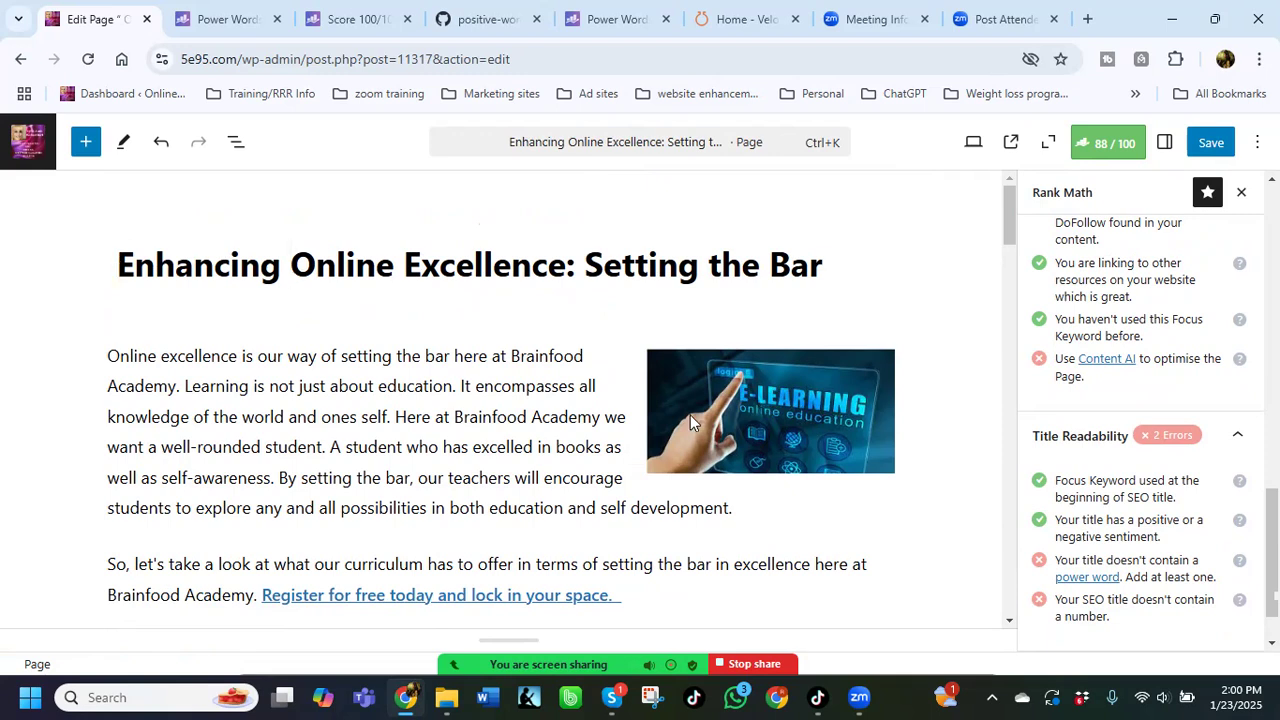
Step: Replace "Enhancing" with "Developing" in the page title to try another power word
{"action": "left_click_drag", "start_coordinate": [284, 266], "coordinate": [122, 273]}
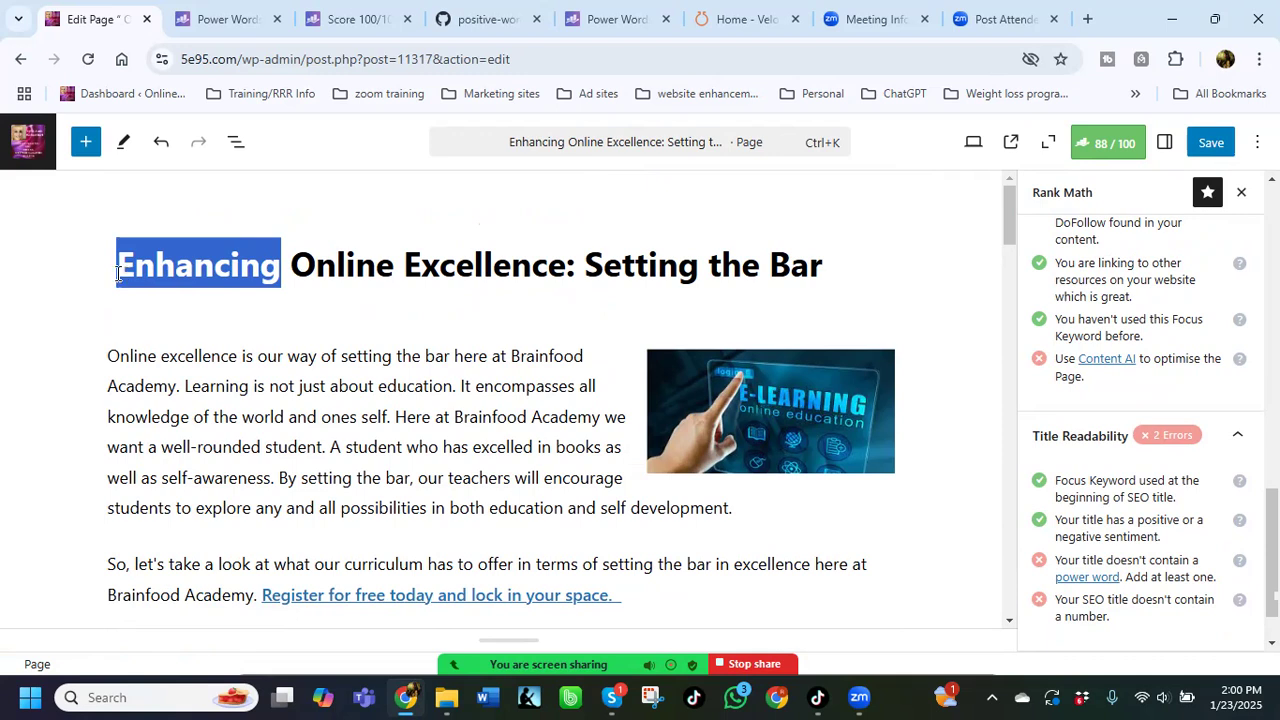
{"action": "type", "text": "Developin"}
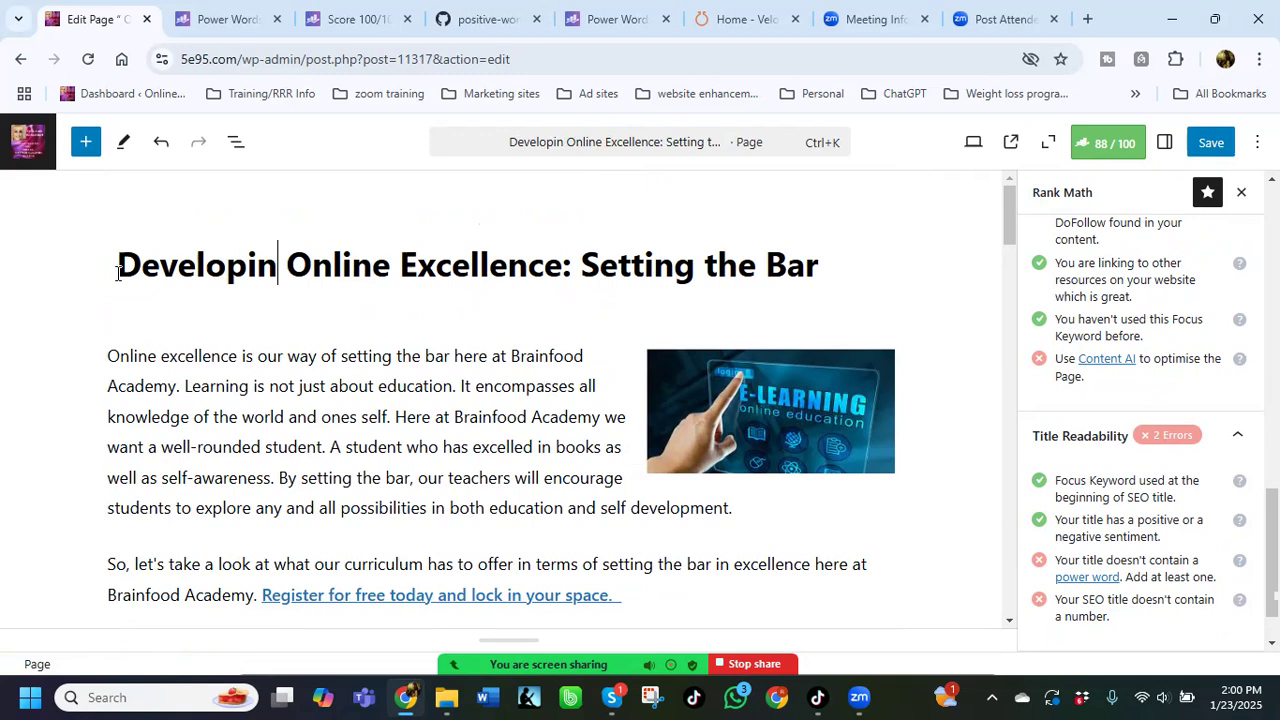
{"action": "type", "text": "g"}
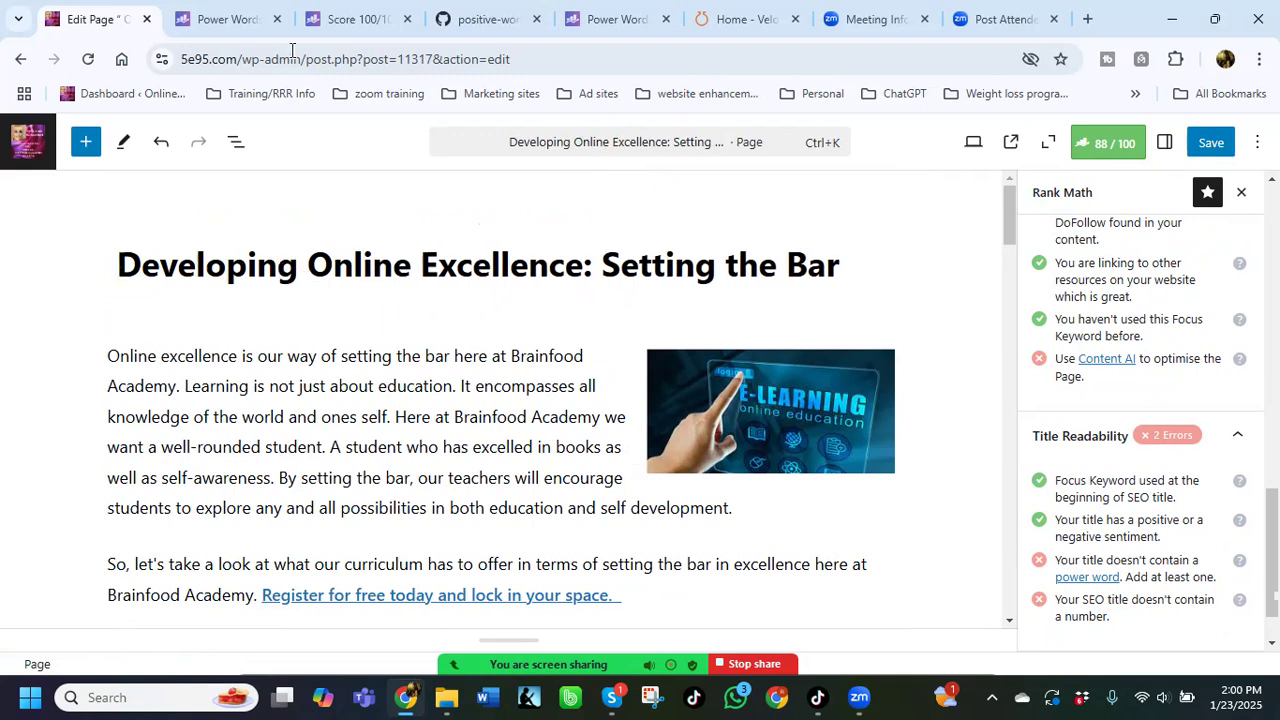
Step: Consult the Rank Math power words list and replace "Developing" in the page title with "Competitive"
{"action": "left_click", "coordinate": [608, 22]}
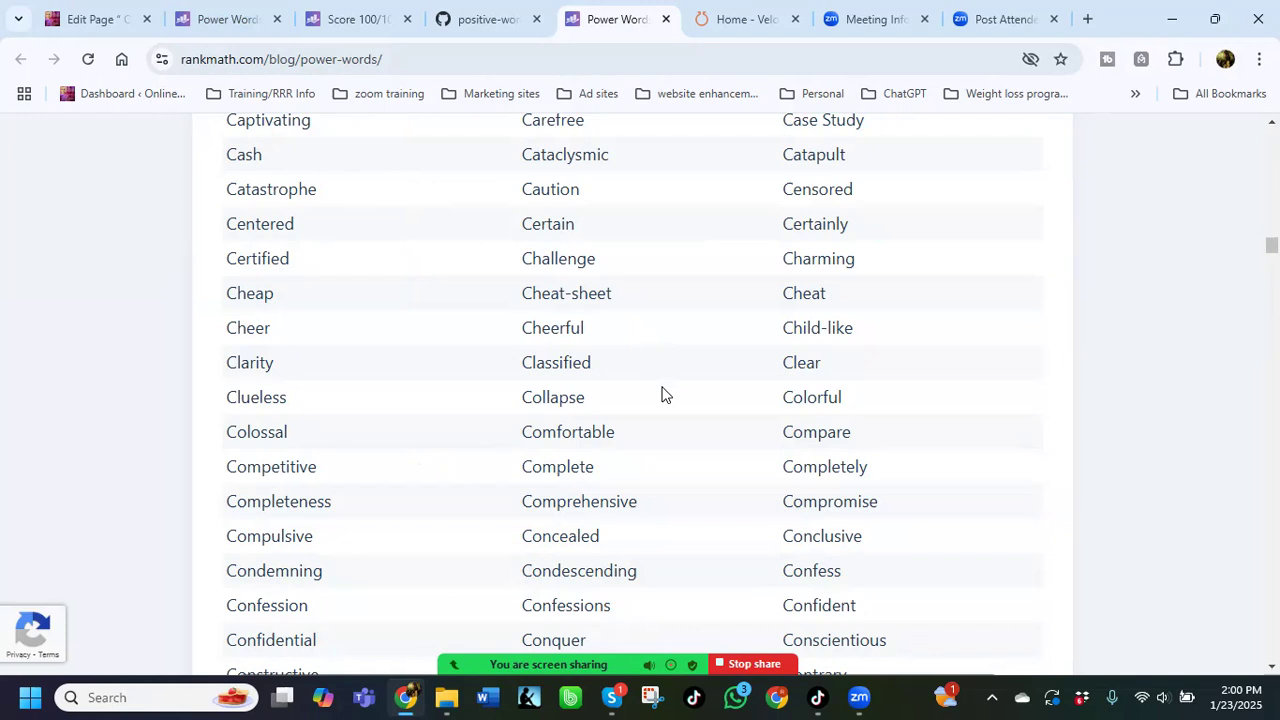
{"action": "left_click", "coordinate": [110, 19]}
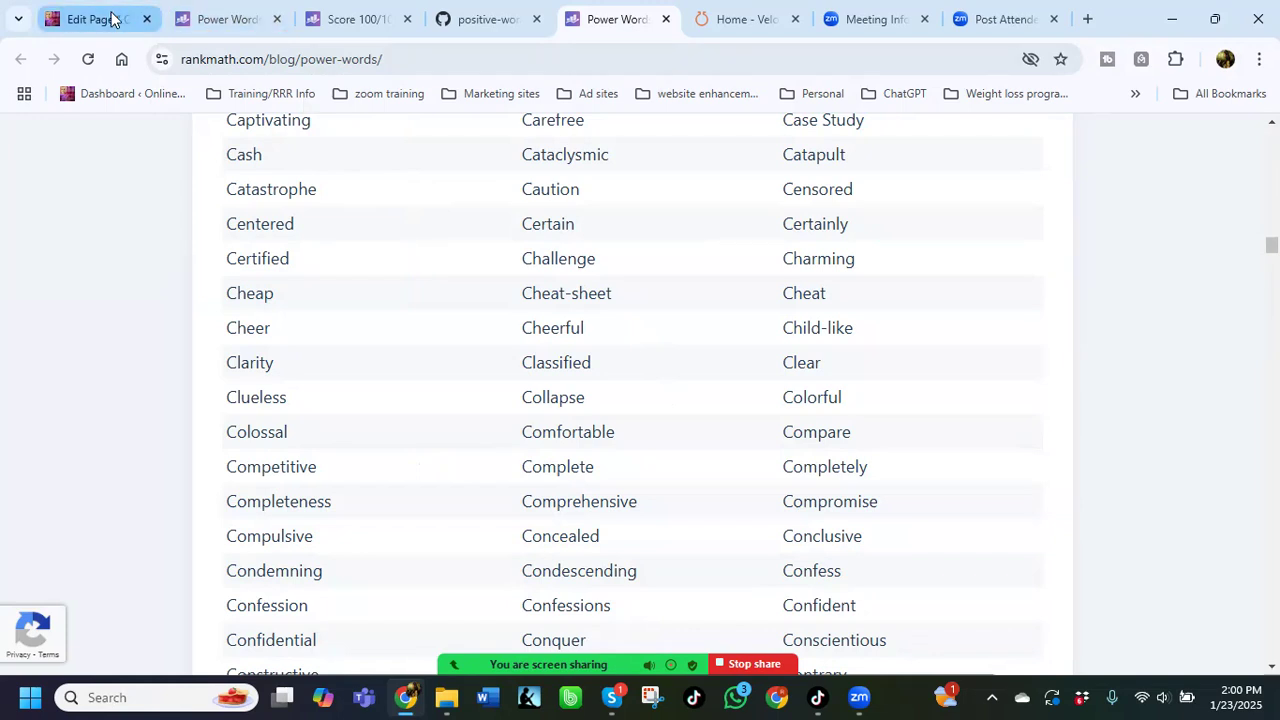
{"action": "left_click_drag", "start_coordinate": [308, 265], "coordinate": [112, 265]}
{"action": "left_click", "coordinate": [107, 264]}
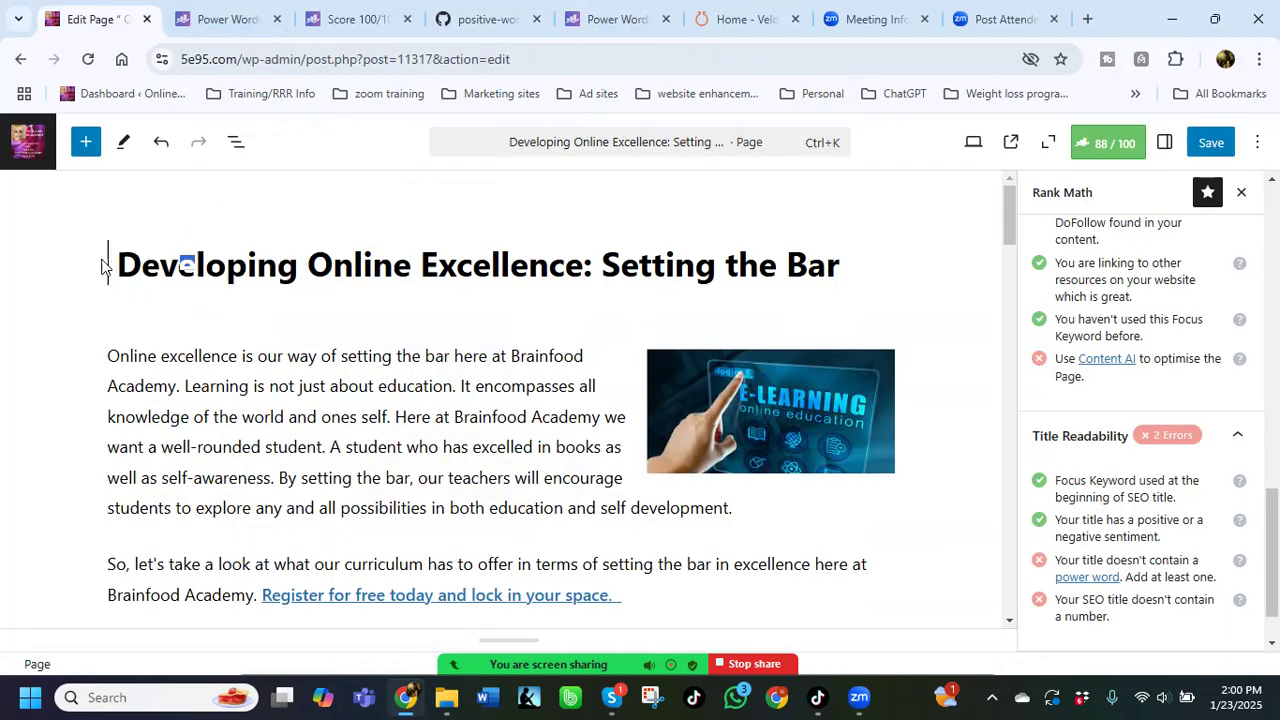
{"action": "left_click_drag", "start_coordinate": [298, 265], "coordinate": [114, 277]}
{"action": "type", "text": "Competiti"}
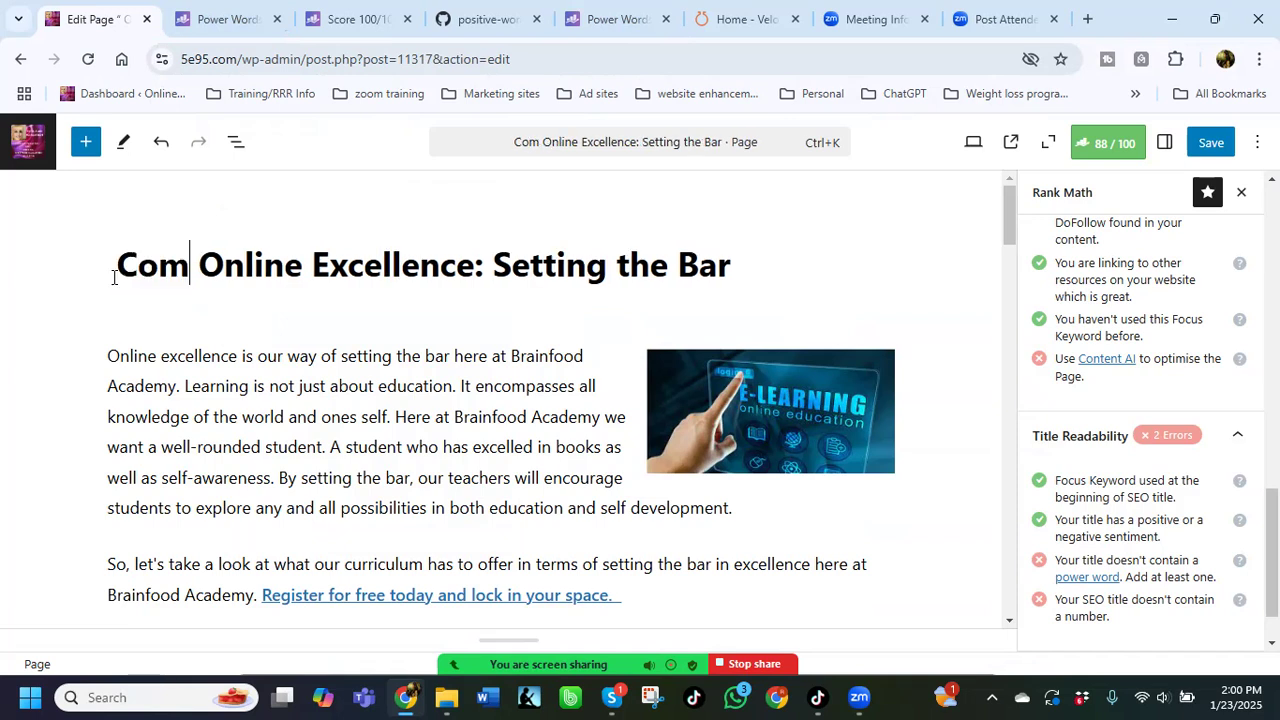
{"action": "type", "text": "ve"}
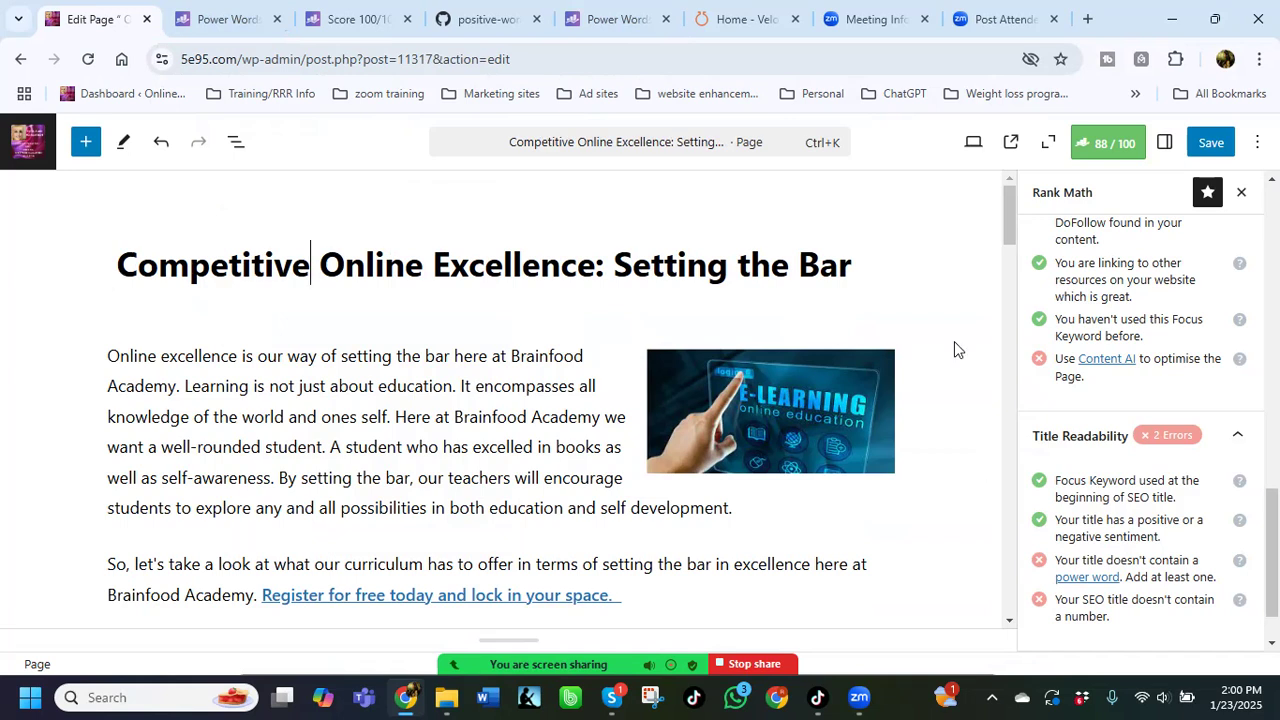
Step: Remove "Competitive" so the page title reads "Online Excellence: Setting the Bar", and save the page
{"action": "left_click", "coordinate": [880, 295]}
{"action": "left_click", "coordinate": [312, 268]}
{"action": "key", "text": "Home"}
{"action": "mouse_move", "coordinate": [318, 268]}
{"action": "left_mouse_down"}
{"action": "mouse_move", "coordinate": [99, 295]}
{"action": "mouse_move", "coordinate": [112, 266]}
{"action": "mouse_move", "coordinate": [322, 268]}
{"action": "left_mouse_up"}
{"action": "key", "text": "BackSpace"}
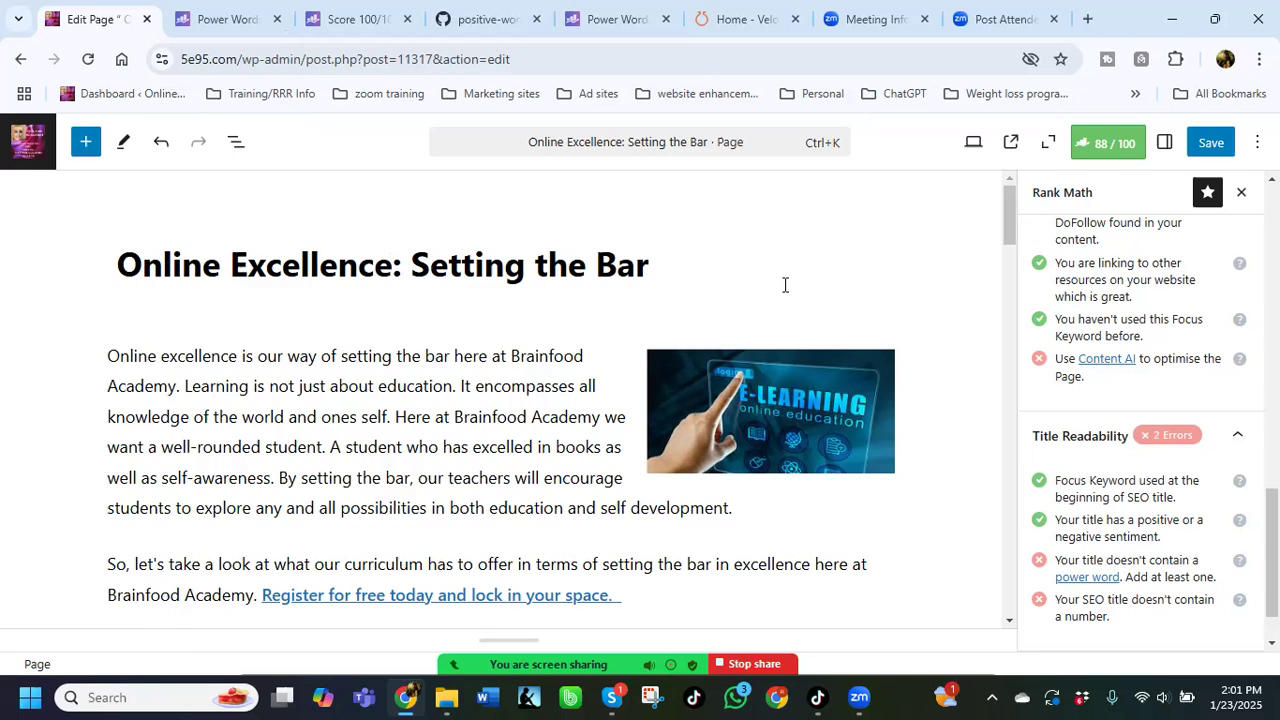
{"action": "left_click", "coordinate": [1212, 143]}
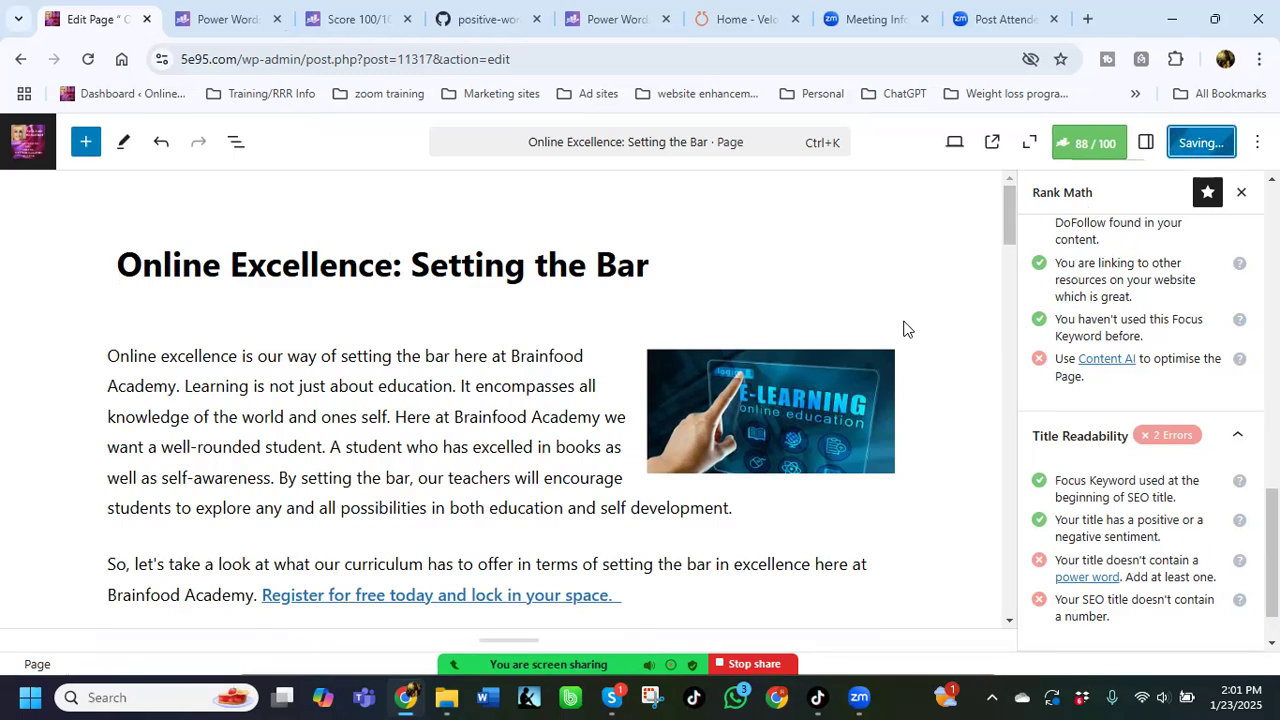
Step: Apply the Rounded style to the money-and-books scale image above the "Getting Started: Enrolling with Brainfood Academy" heading
{"action": "scroll", "coordinate": [973, 366], "scroll_direction": "down", "scroll_amount": 1}
{"action": "scroll", "coordinate": [975, 373], "scroll_direction": "down", "scroll_amount": 6}
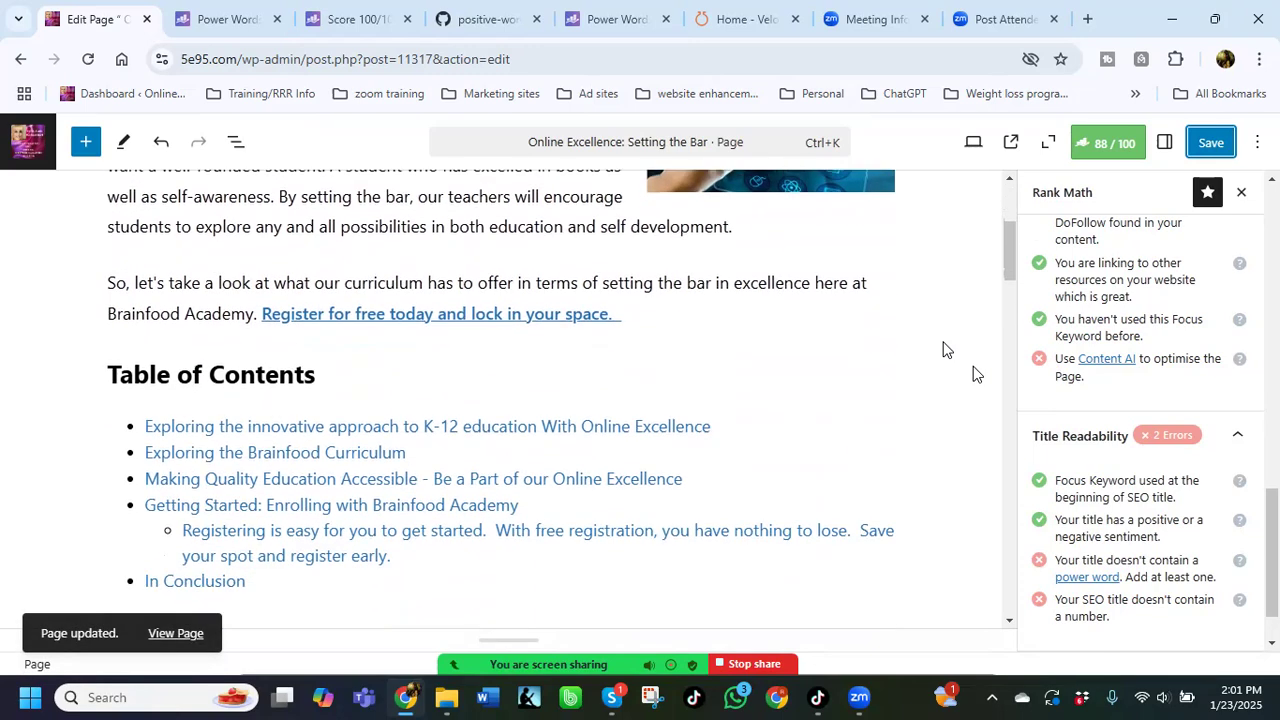
{"action": "scroll", "coordinate": [872, 371], "scroll_direction": "down", "scroll_amount": 6}
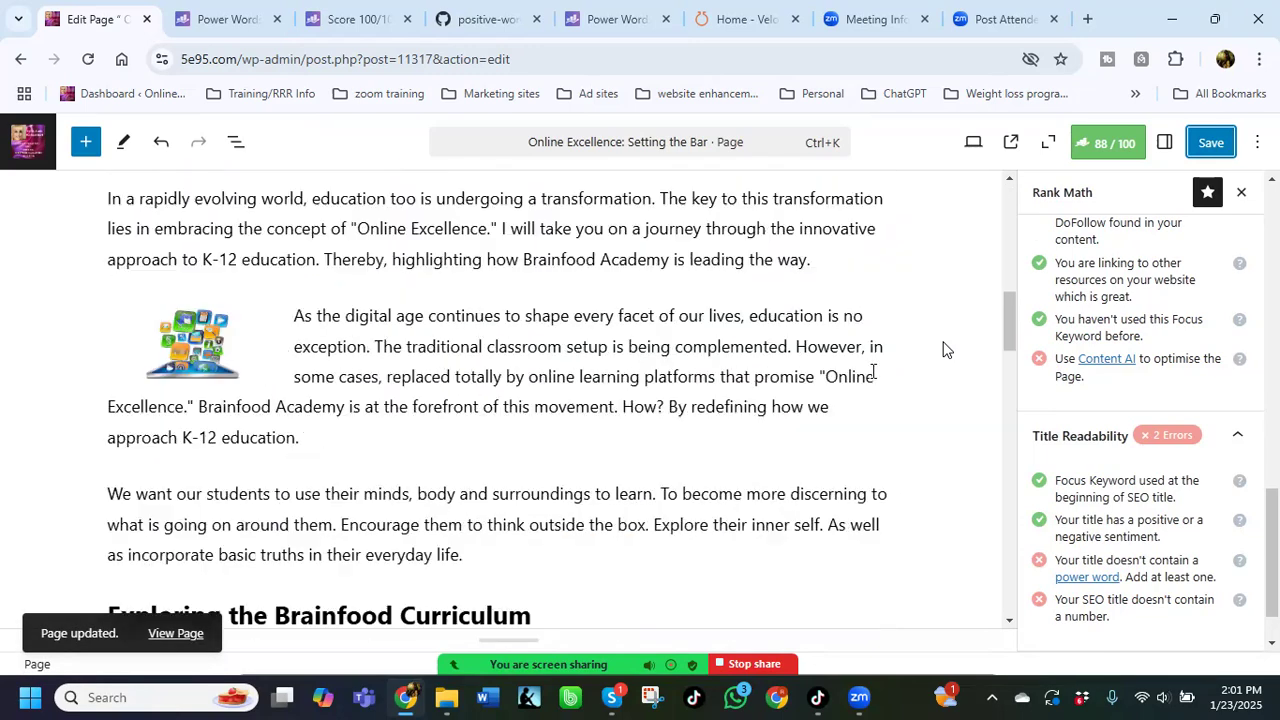
{"action": "scroll", "coordinate": [871, 376], "scroll_direction": "down", "scroll_amount": 6}
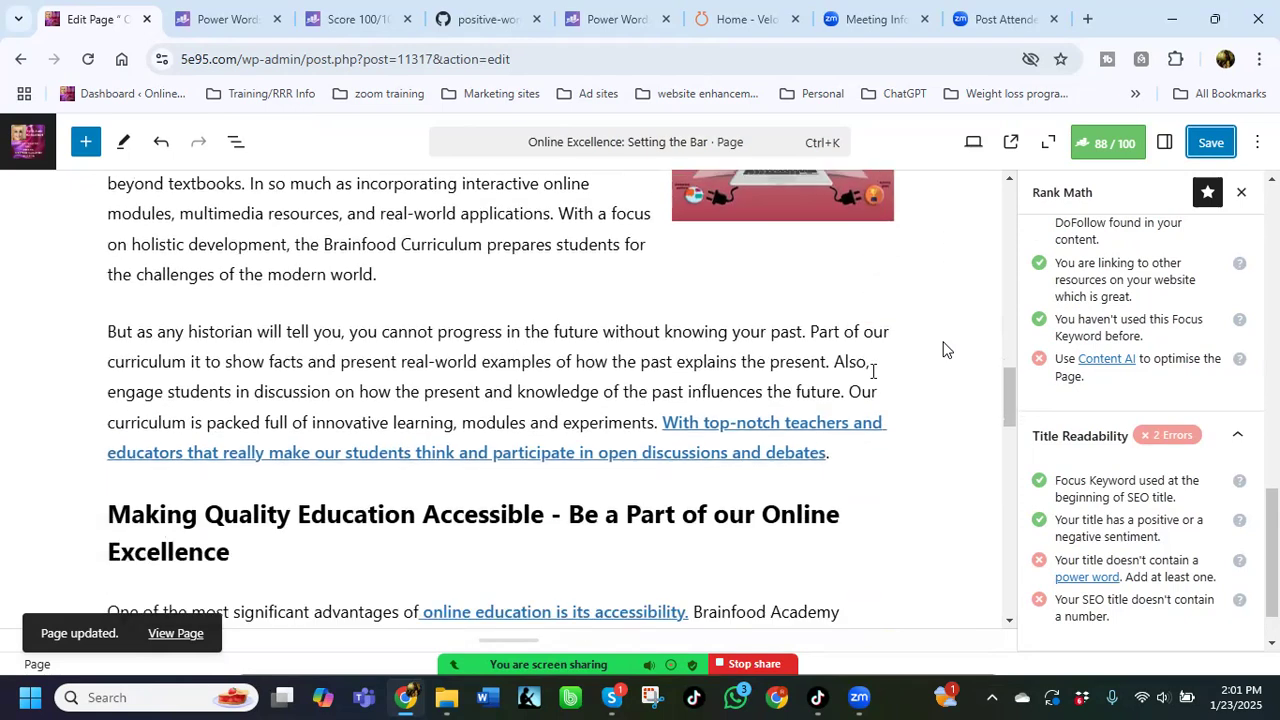
{"action": "scroll", "coordinate": [875, 377], "scroll_direction": "down", "scroll_amount": 3}
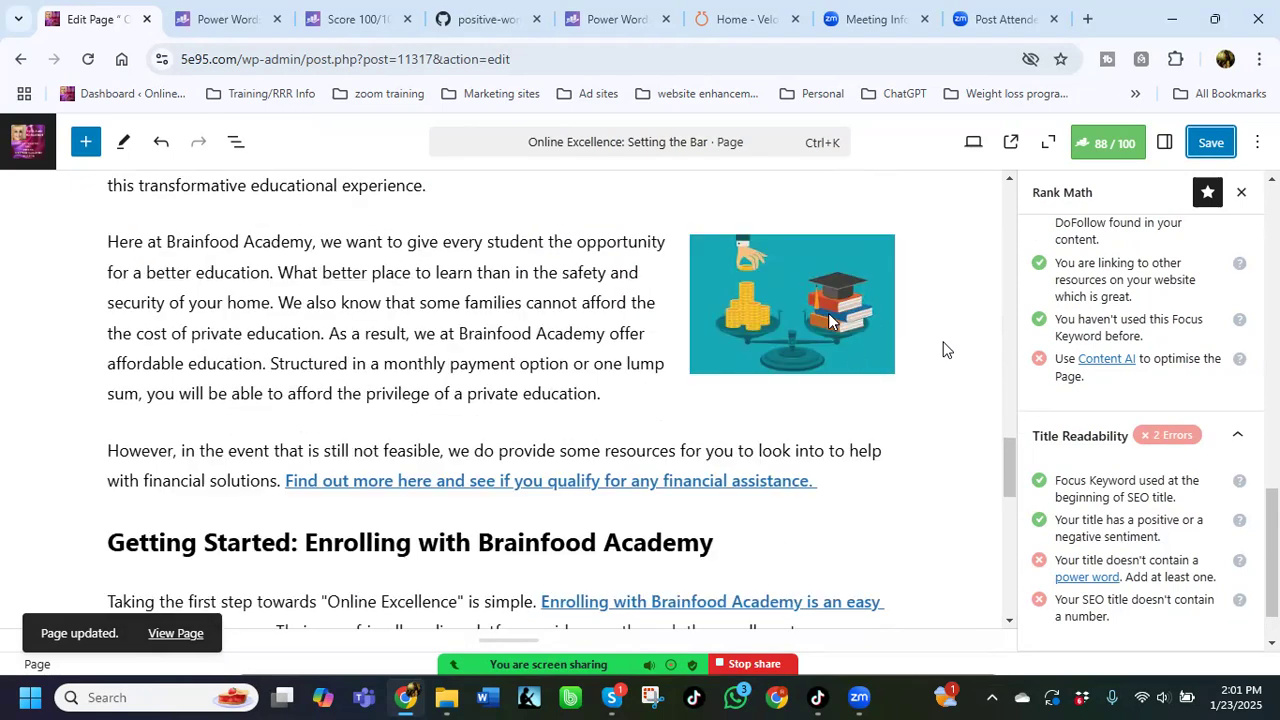
{"action": "left_click", "coordinate": [828, 311]}
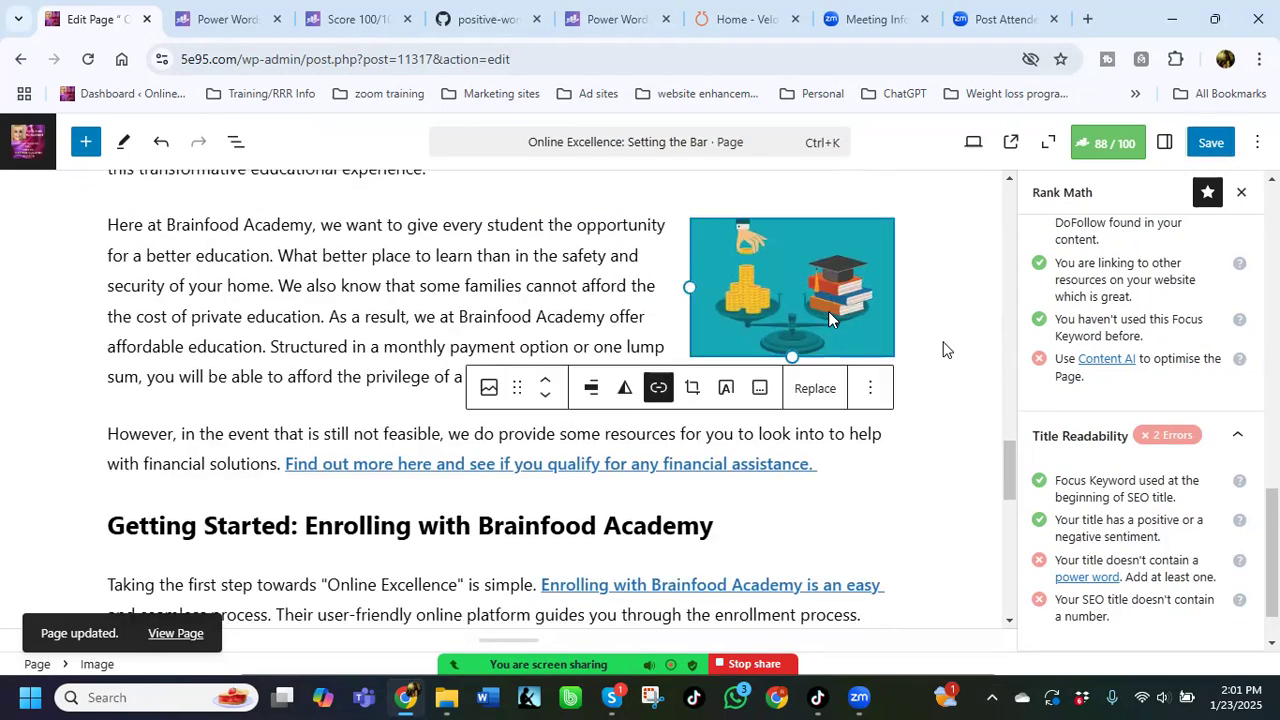
{"action": "left_click", "coordinate": [1164, 142]}
{"action": "left_click", "coordinate": [1201, 378]}
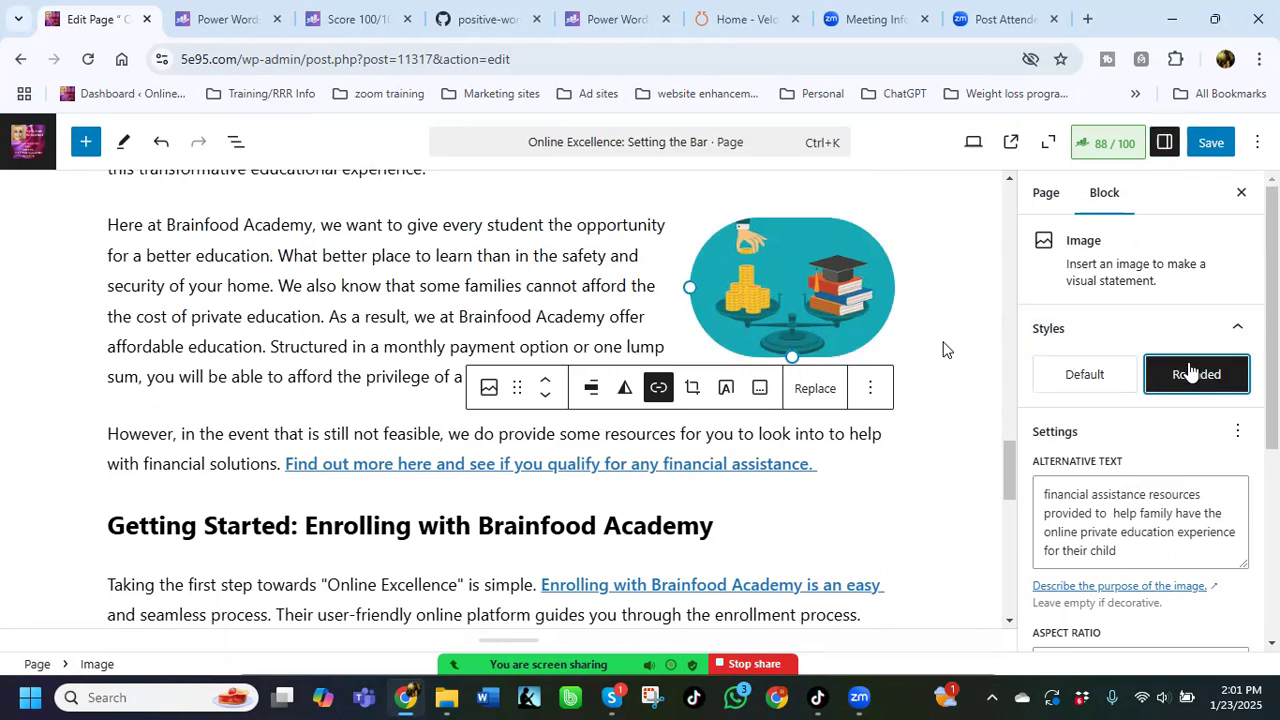
Step: Examine the title, permalink and description in the Rank Math snippet editor
{"action": "left_click", "coordinate": [1113, 148]}
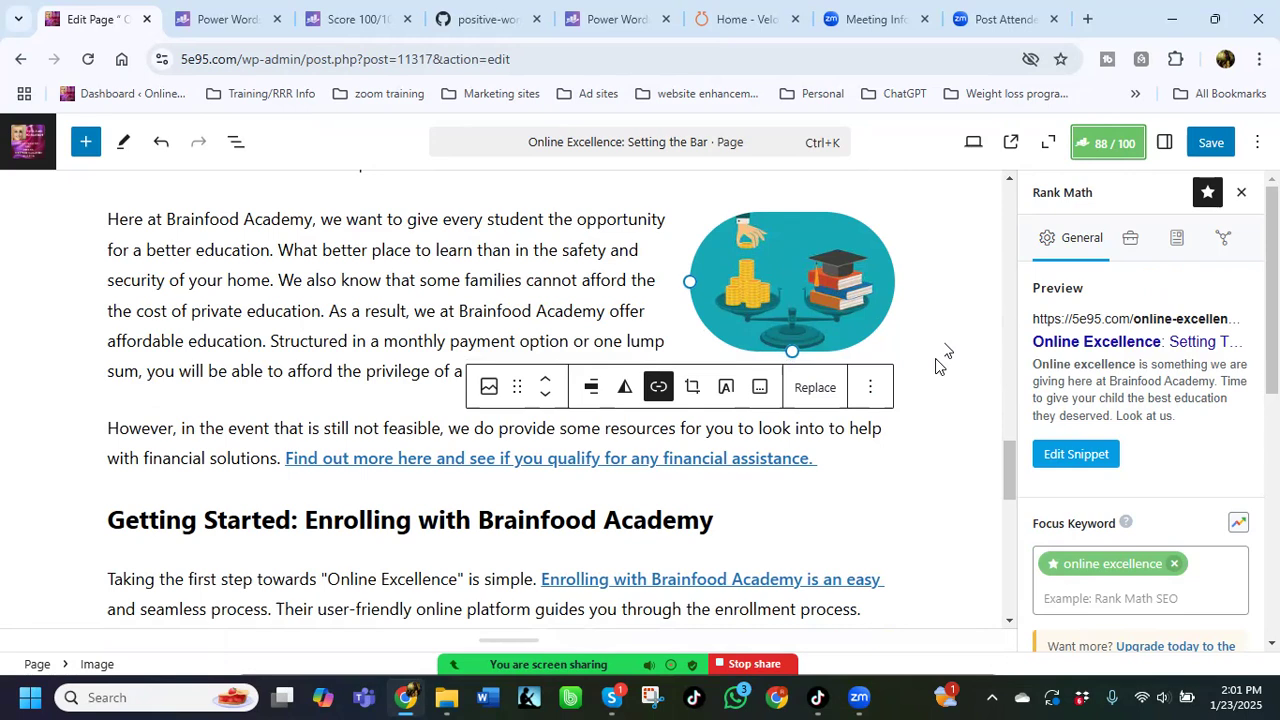
{"action": "scroll", "coordinate": [947, 350], "scroll_direction": "down", "scroll_amount": 2}
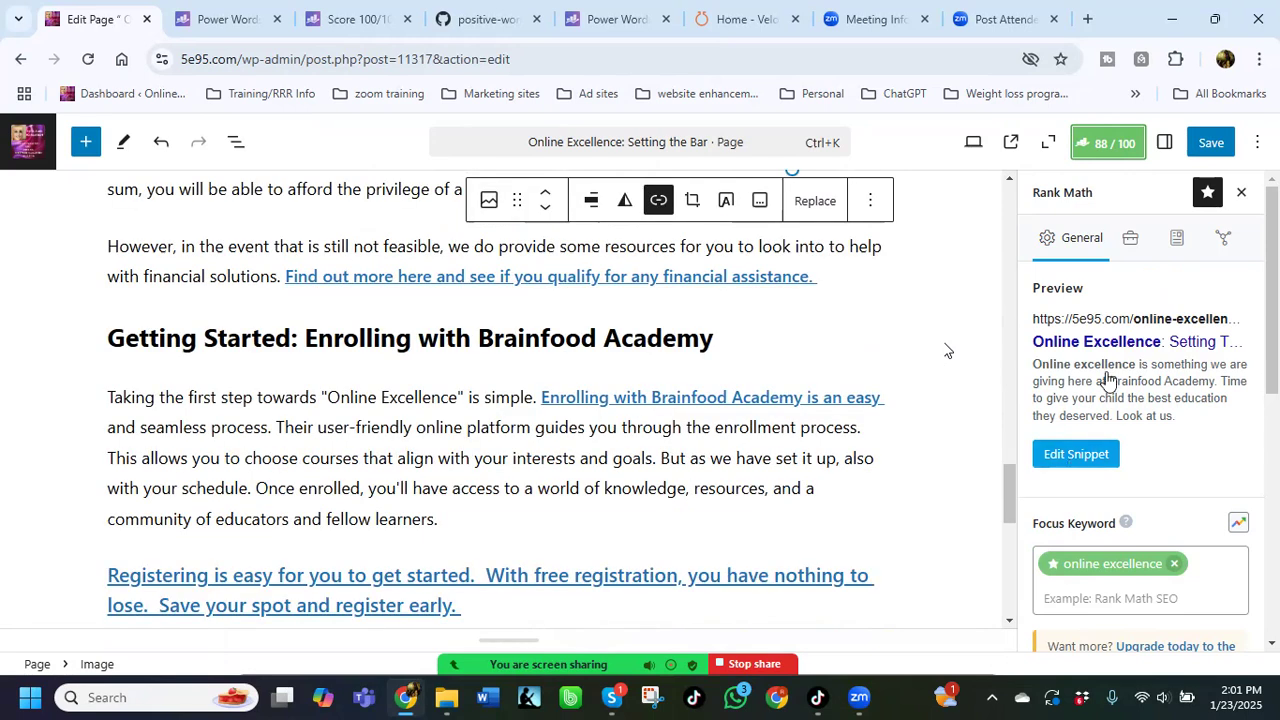
{"action": "left_click", "coordinate": [1078, 456]}
{"action": "scroll", "coordinate": [588, 465], "scroll_direction": "down", "scroll_amount": 1}
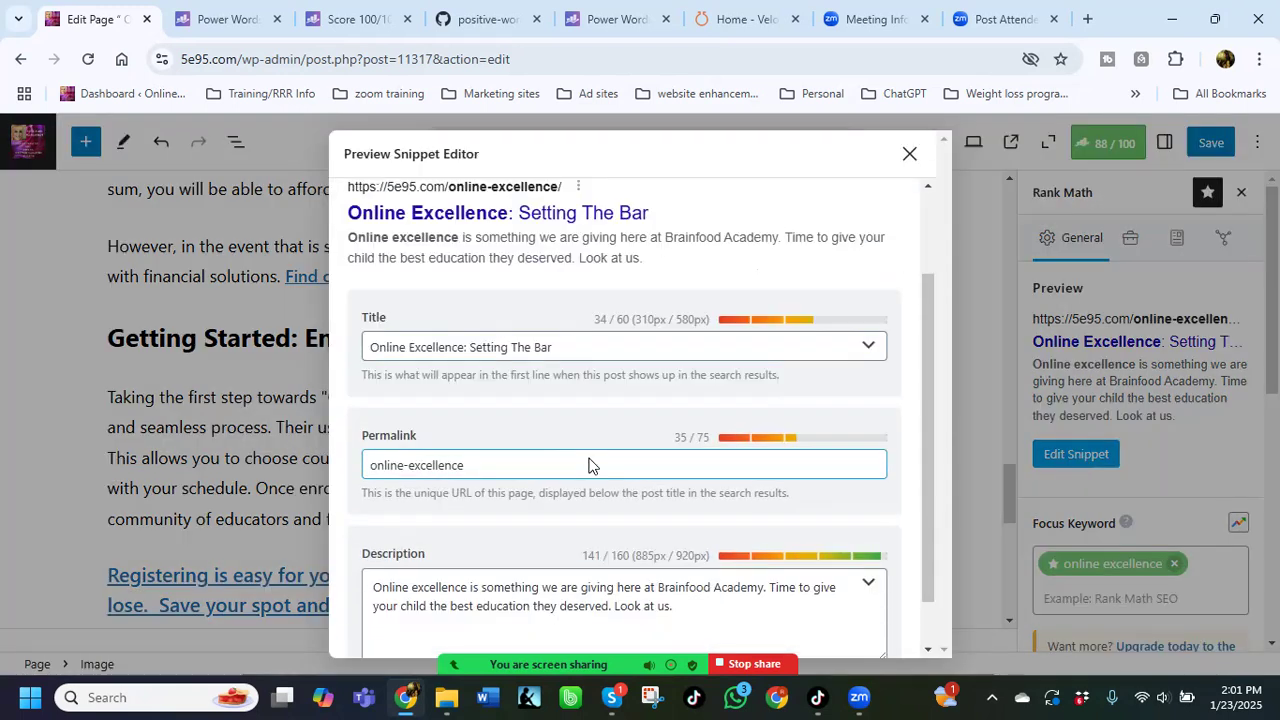
{"action": "scroll", "coordinate": [588, 465], "scroll_direction": "down", "scroll_amount": 1}
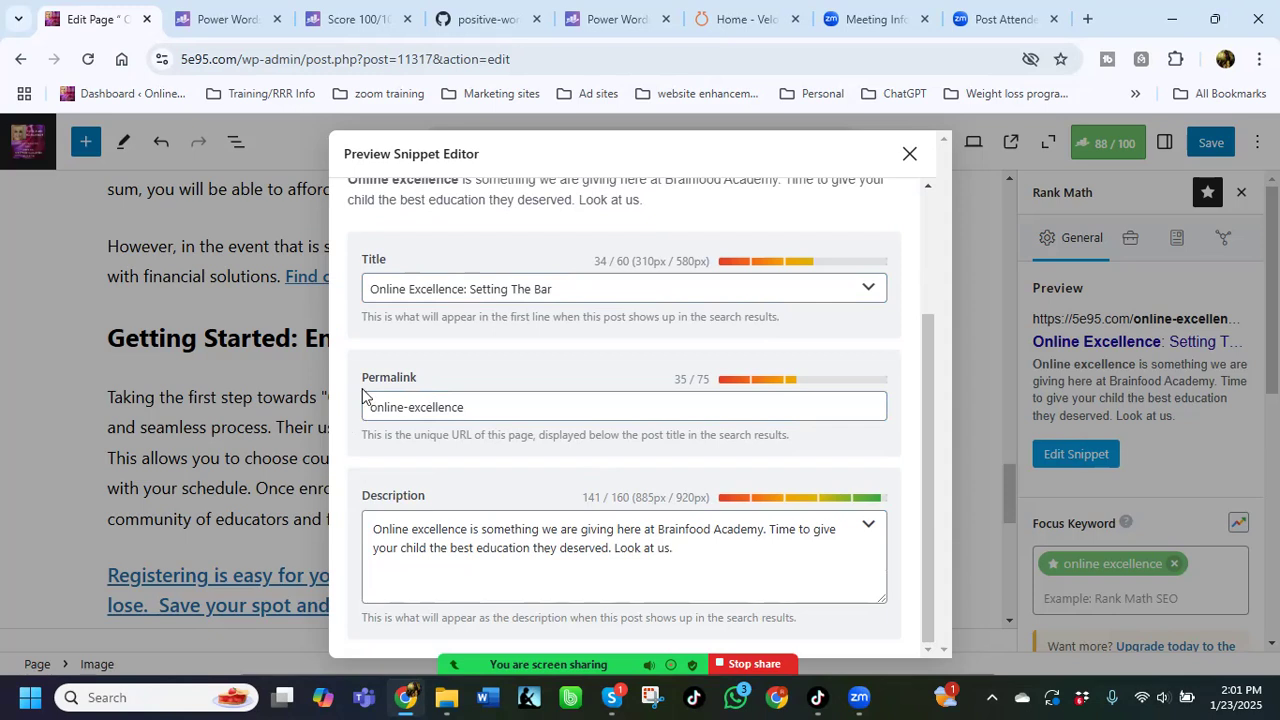
{"action": "left_click", "coordinate": [682, 577]}
{"action": "left_click", "coordinate": [789, 286]}
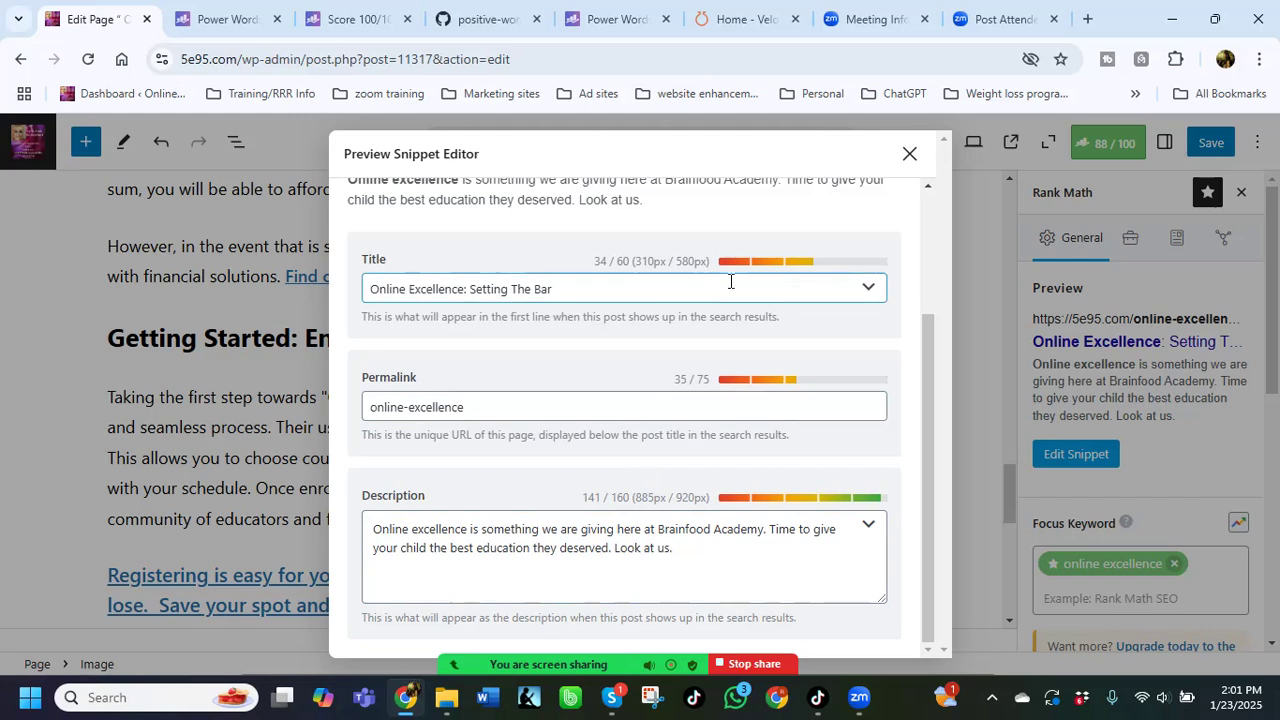
{"action": "left_click", "coordinate": [910, 155]}
Step: Save the page with its rounded image and return to the beginning of the content
{"action": "left_click", "coordinate": [1211, 142]}
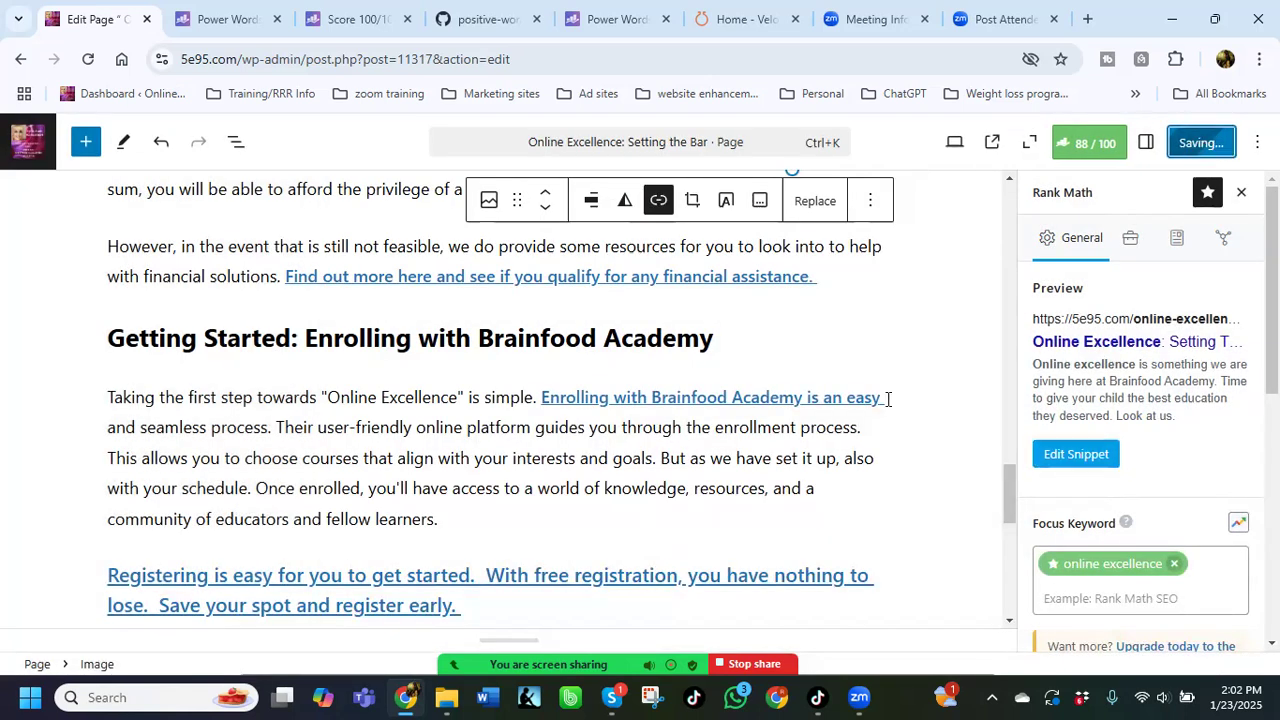
{"action": "mouse_move", "coordinate": [865, 368]}
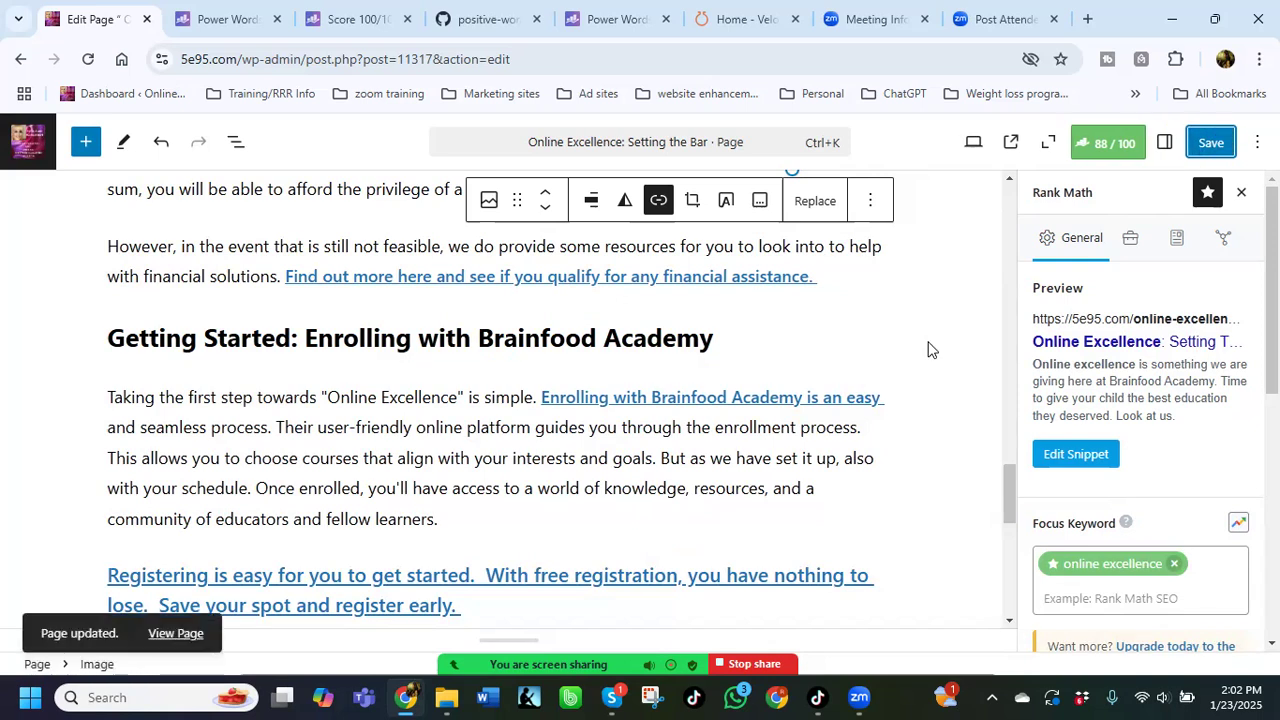
{"action": "scroll", "coordinate": [928, 349], "scroll_direction": "up", "scroll_amount": 5}
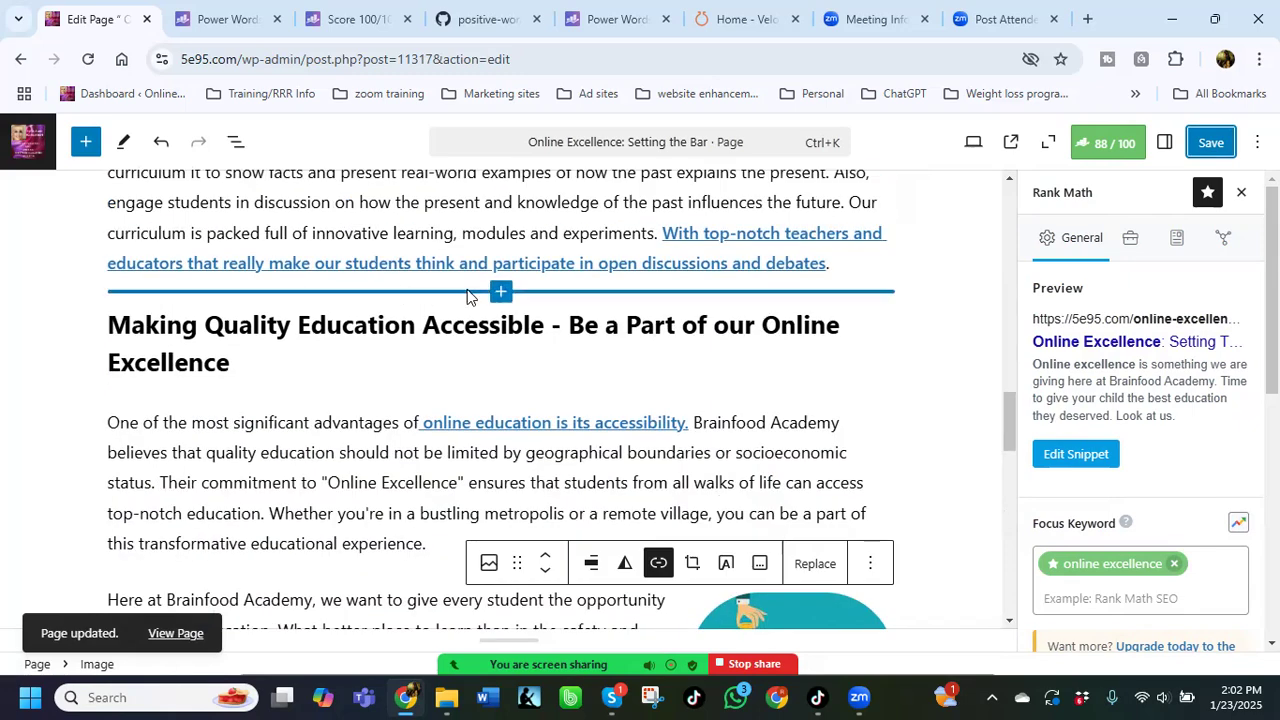
{"action": "scroll", "coordinate": [824, 364], "scroll_direction": "up", "scroll_amount": 5}
{"action": "scroll", "coordinate": [824, 364], "scroll_direction": "up", "scroll_amount": 10}
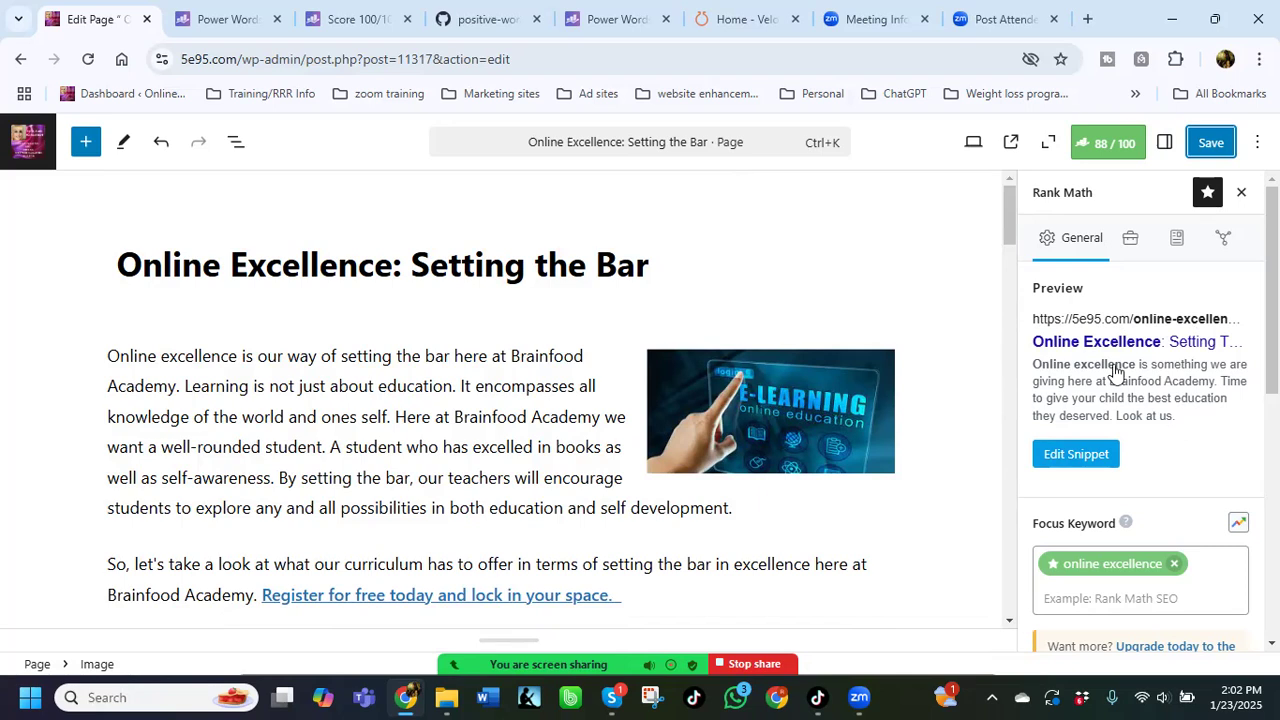
{"action": "key", "text": "ctrl+s"}
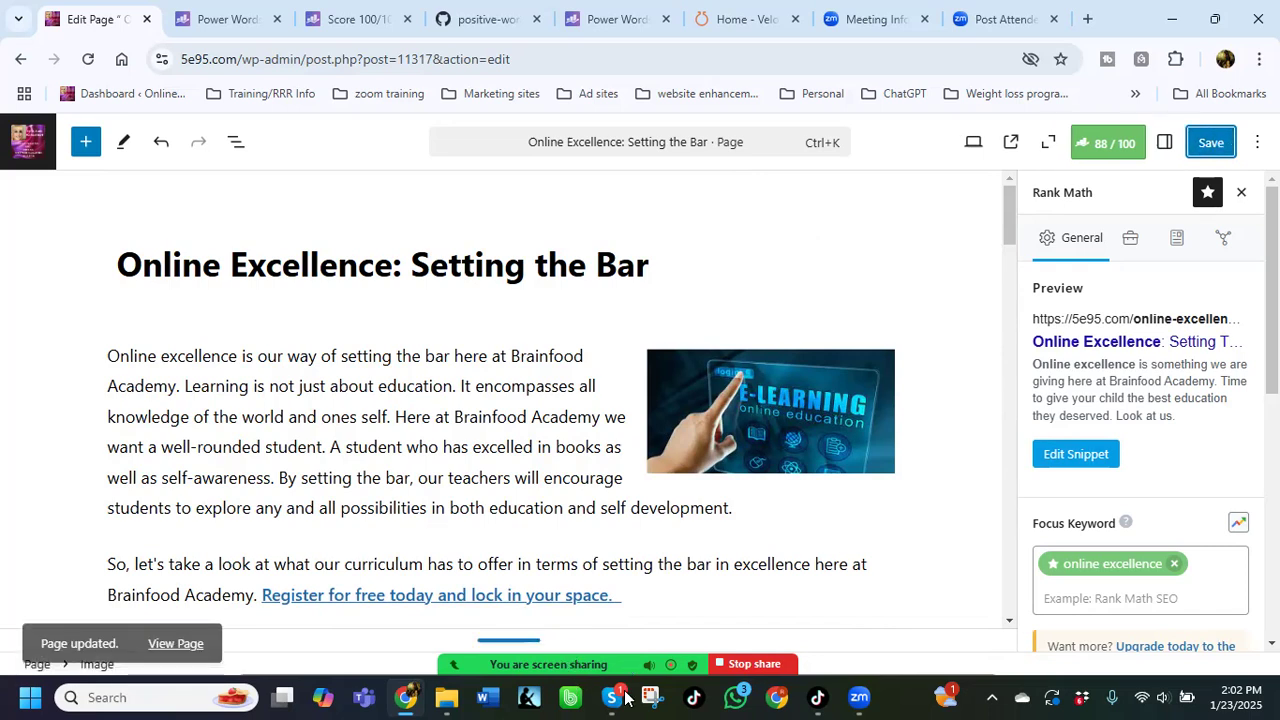
Step: Close the pop-up window covering the page editor and stop the Zoom screen share
{"action": "mouse_move", "coordinate": [612, 697]}
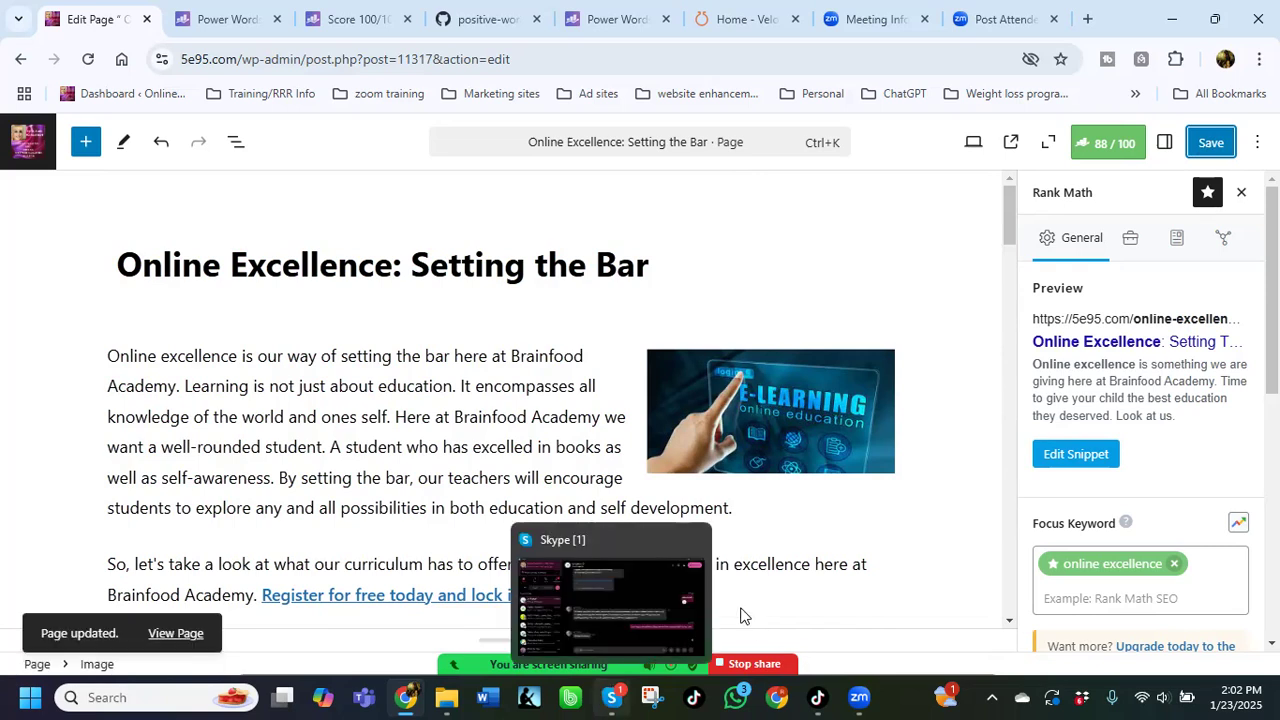
{"action": "left_click", "coordinate": [608, 440]}
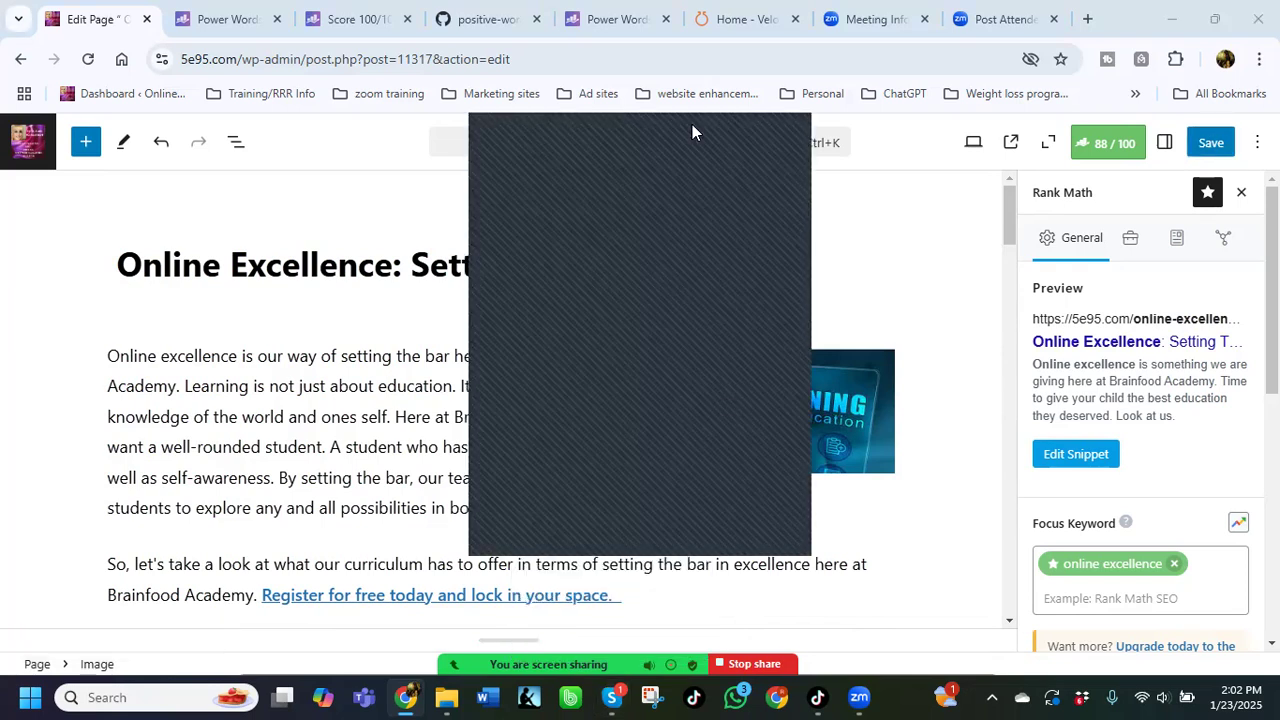
{"action": "left_click", "coordinate": [787, 129]}
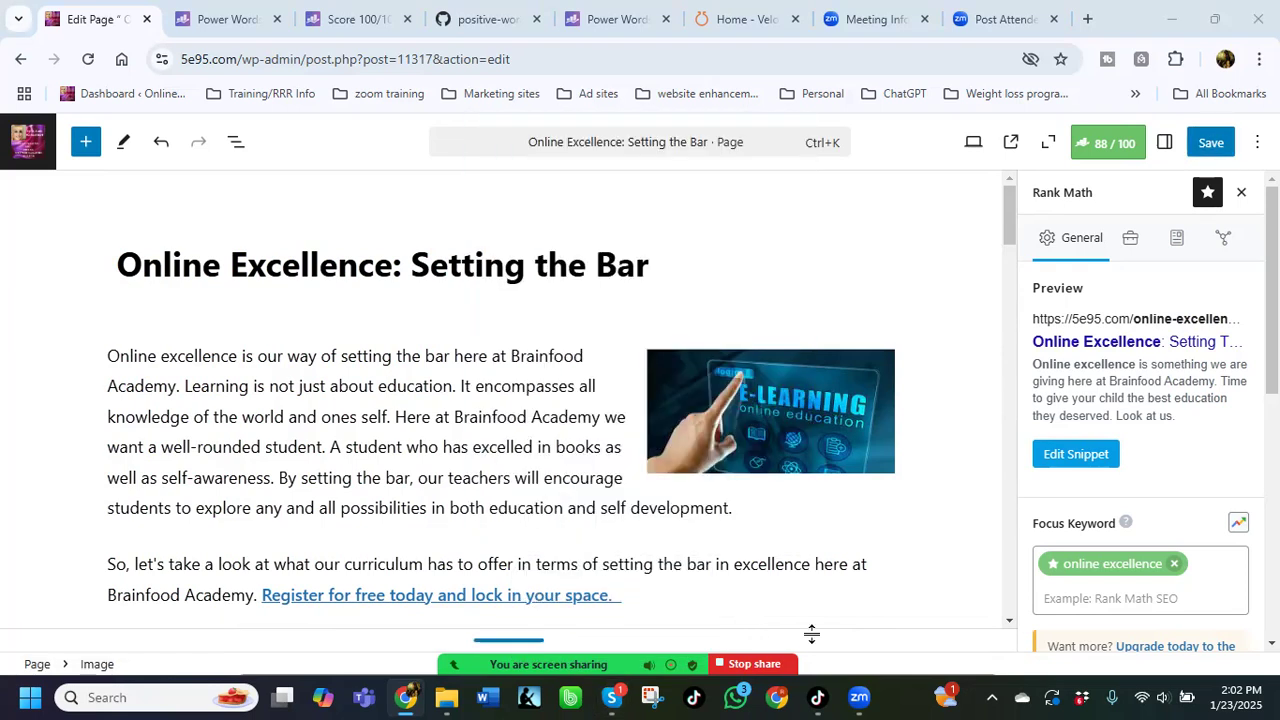
{"action": "left_click", "coordinate": [754, 664]}
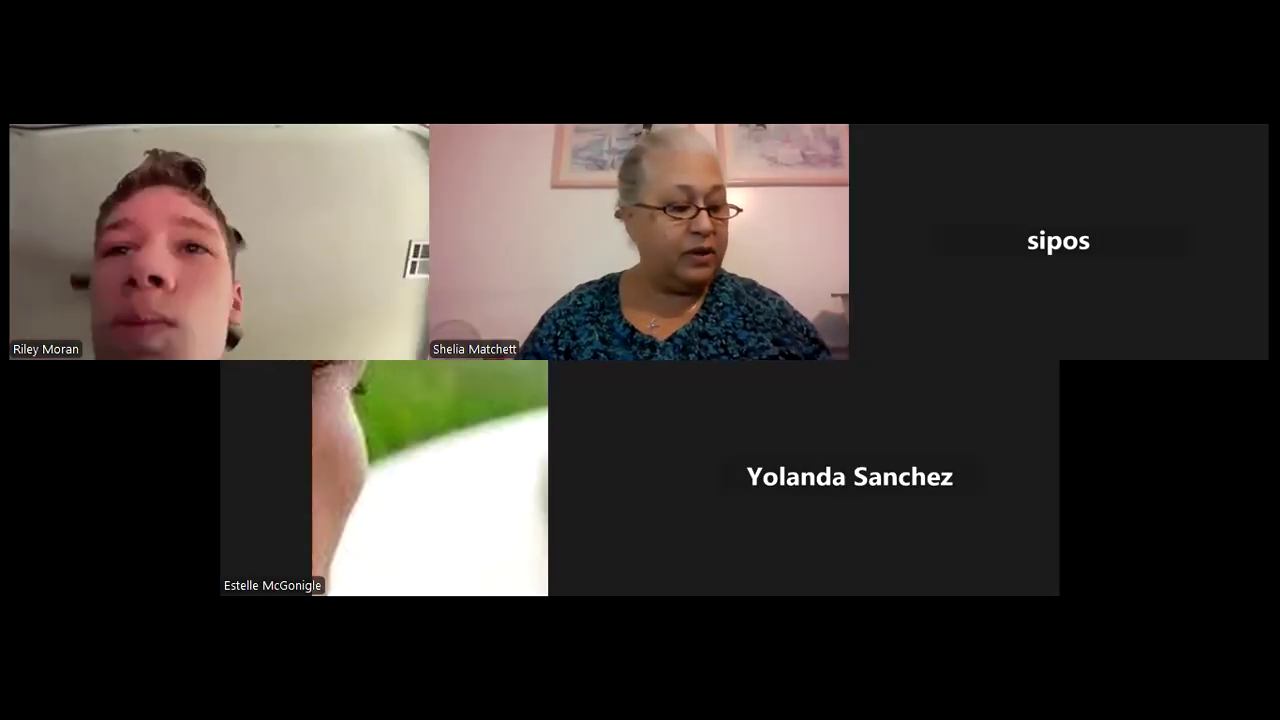